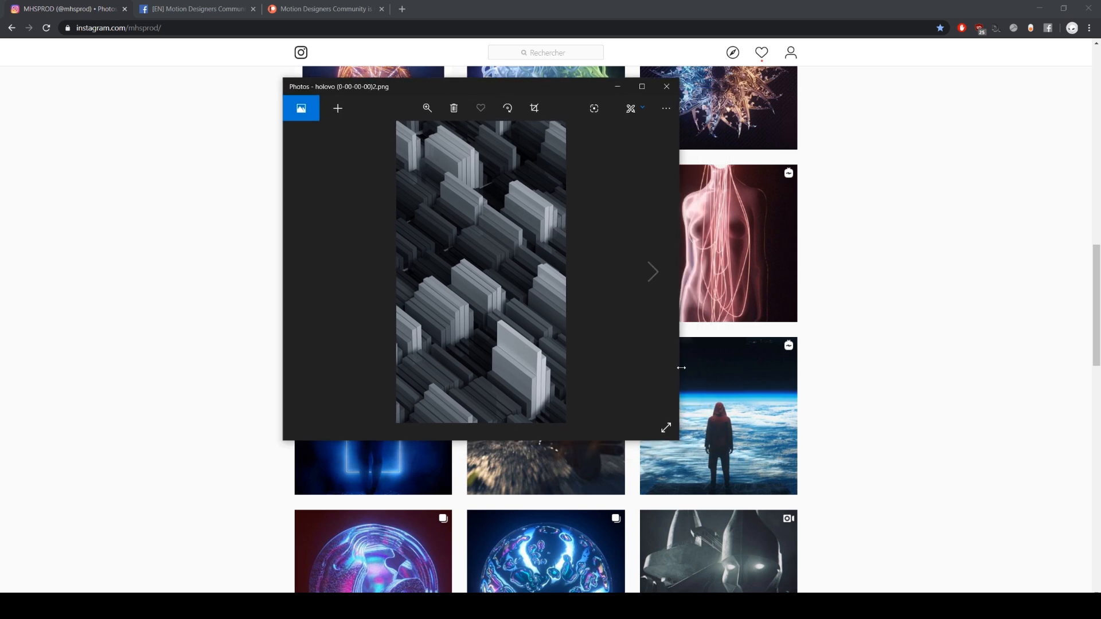
View the holovo reference image enlarged and the holovo.mp4 video, and clear both from the screen.
left_click(648, 86)
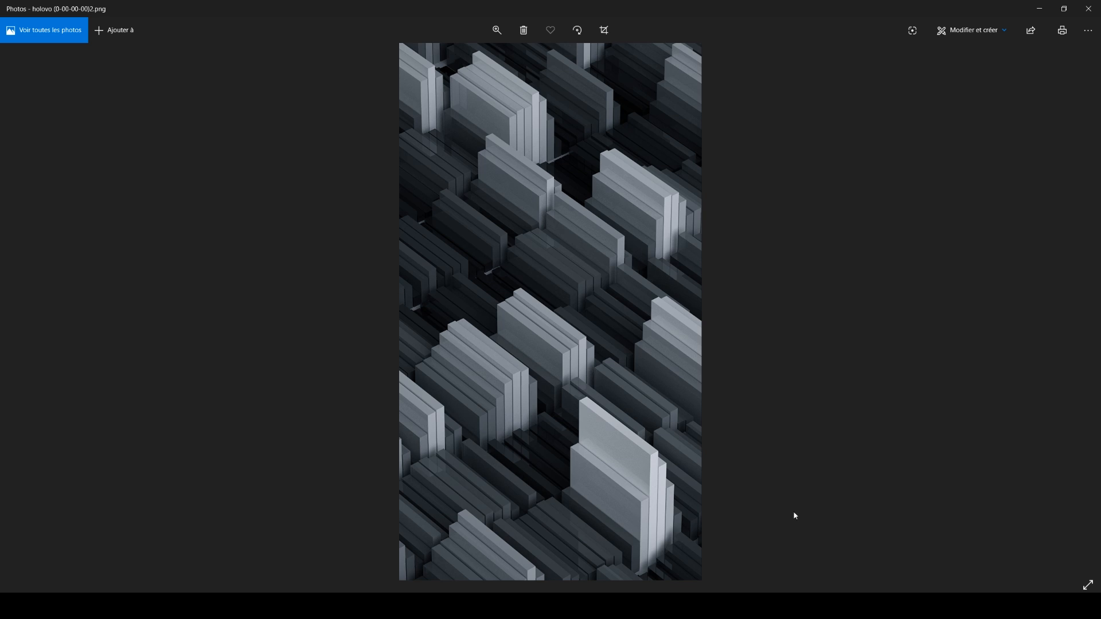
left_click_drag(327, 349, 572, 349)
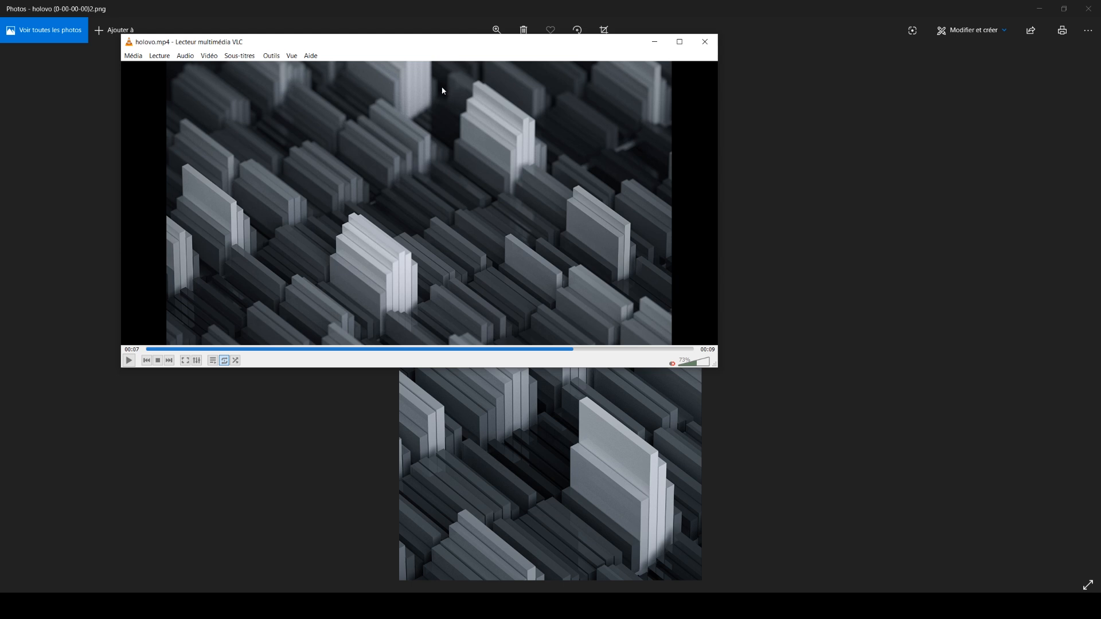
left_click_drag(438, 42, 488, 45)
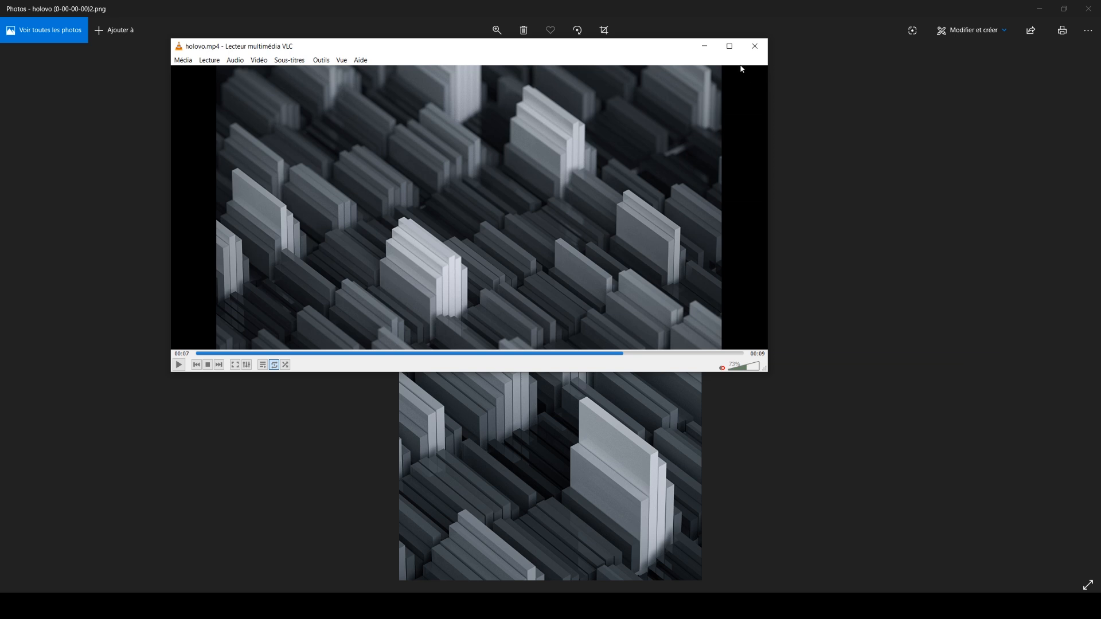
left_click(754, 46)
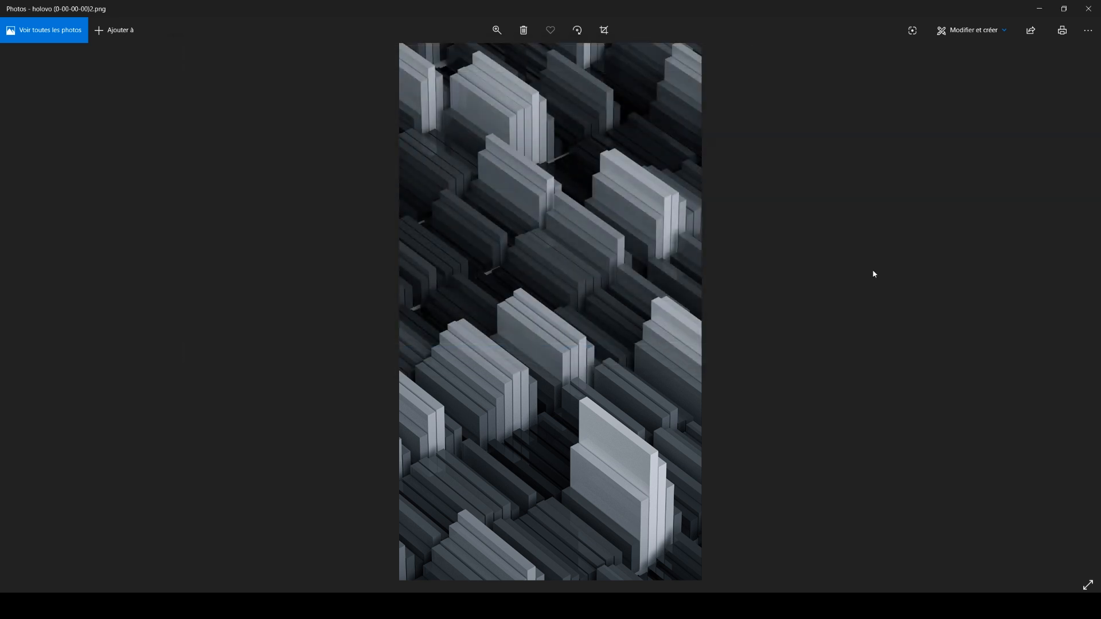
left_click(1038, 9)
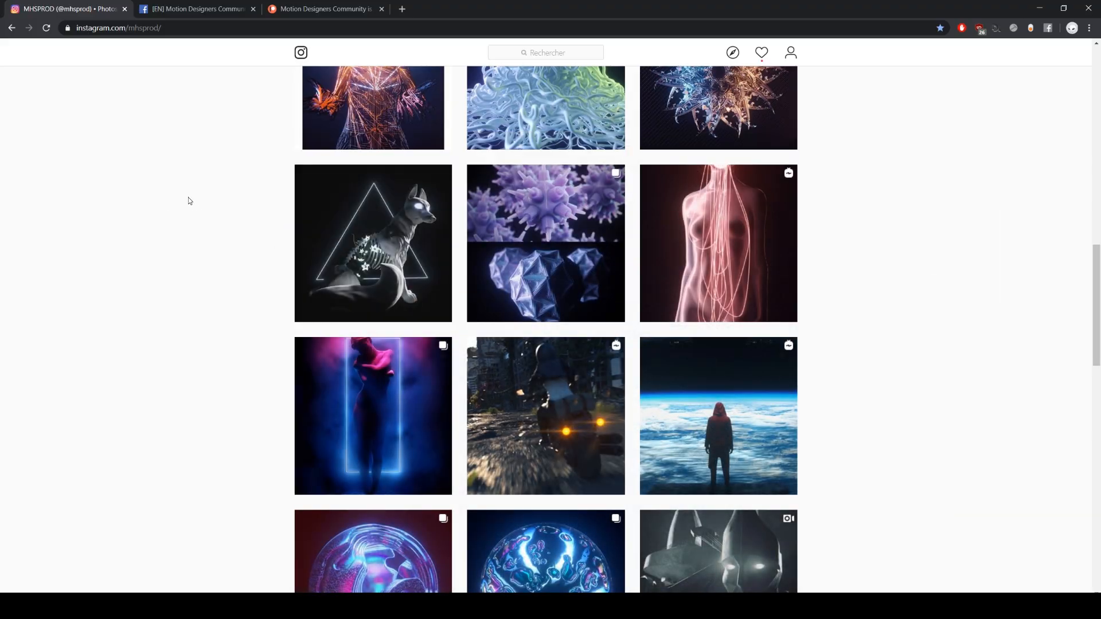
Switch to the Motion Designers Community group on Facebook and browse through its recent posts.
scroll(145, 96, "up", 3)
left_click(185, 9)
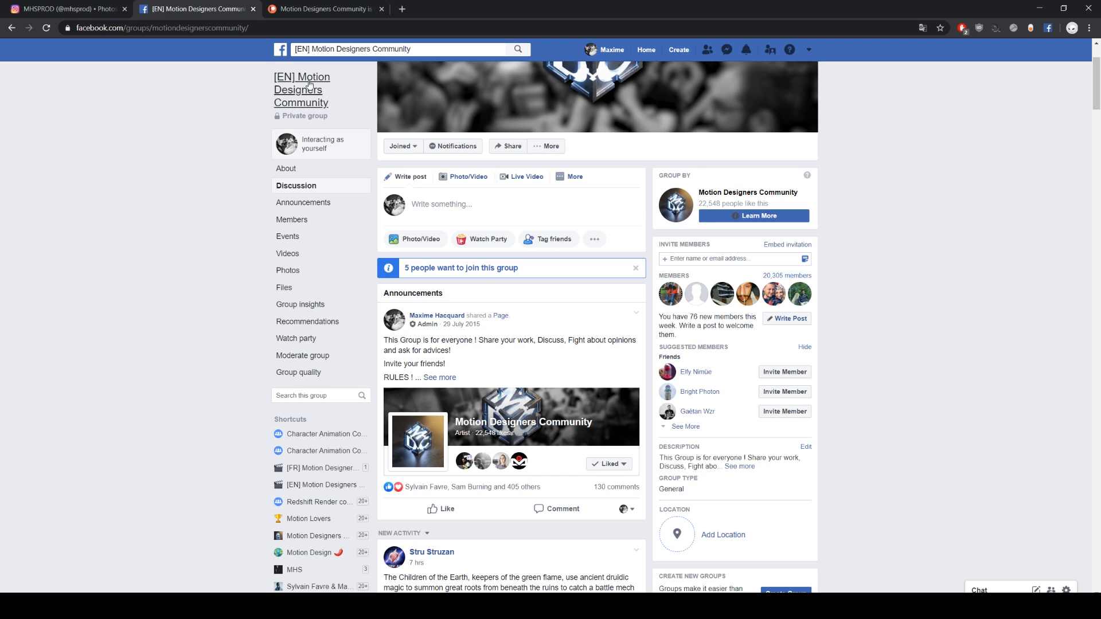
scroll(174, 208, "down", 10)
scroll(183, 208, "down", 17)
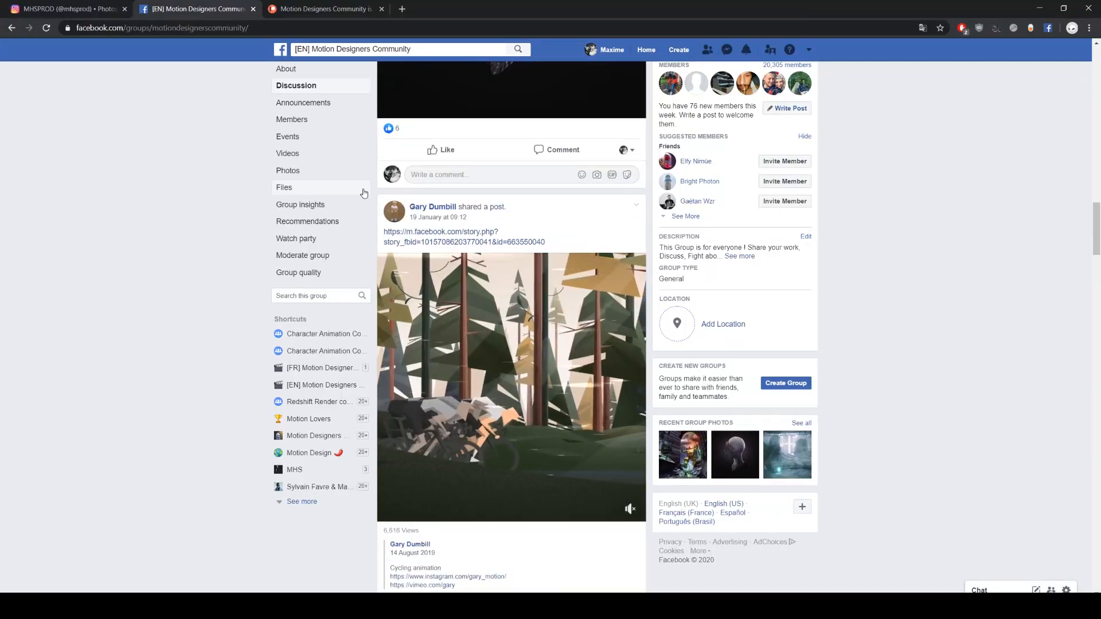
scroll(166, 217, "down", 8)
scroll(146, 215, "down", 15)
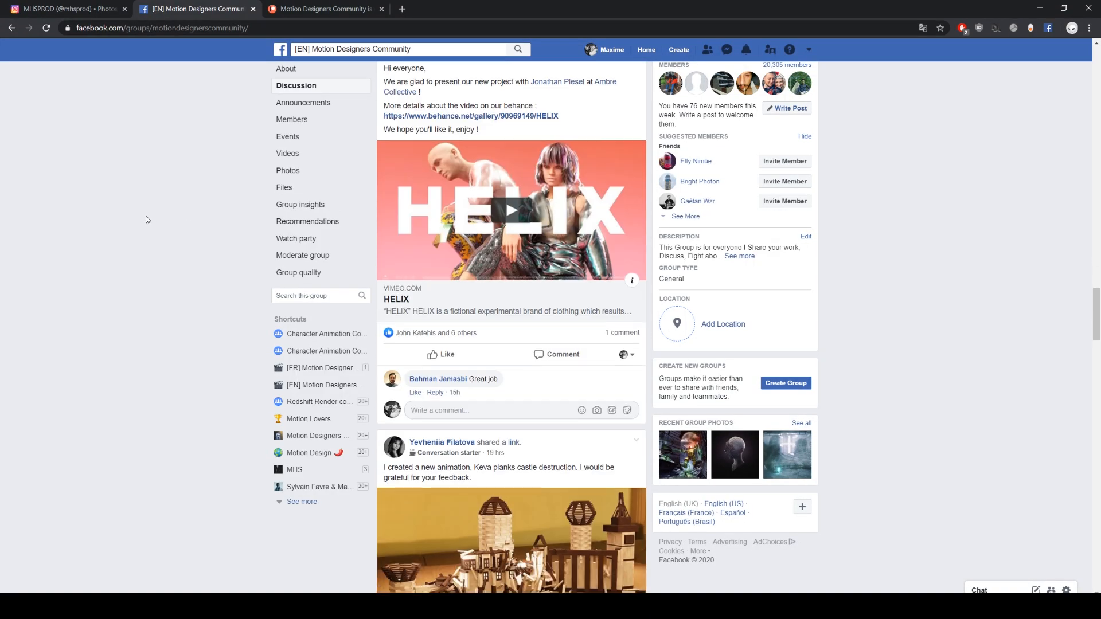
scroll(134, 216, "down", 6)
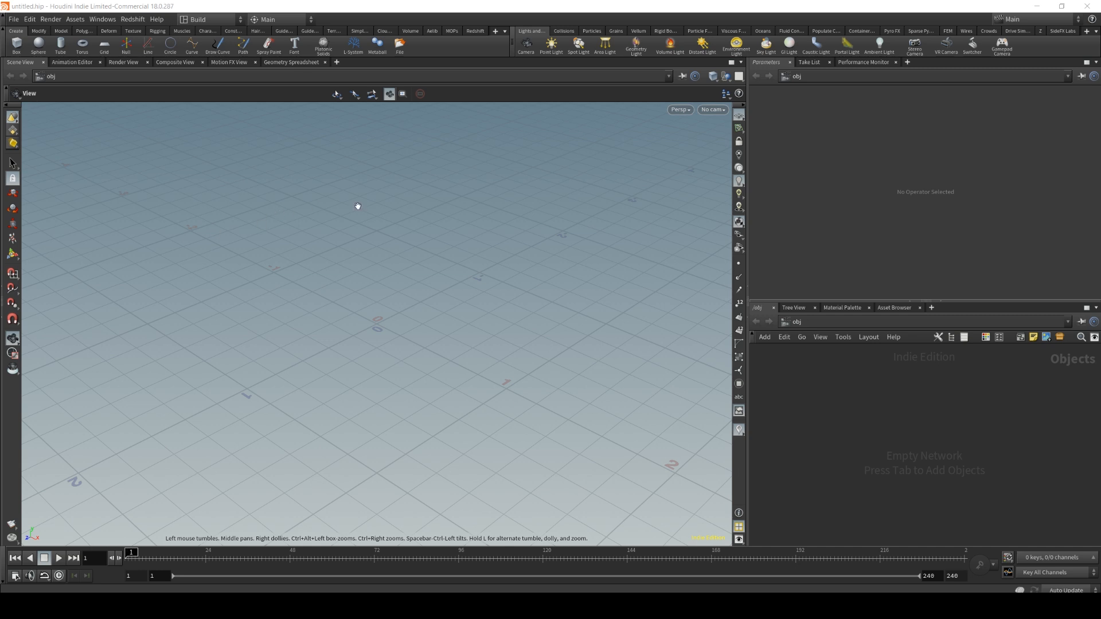
In Houdini, arrange the network editor beside the parameters pane and shrink the scene view to give both more width.
left_click(941, 304)
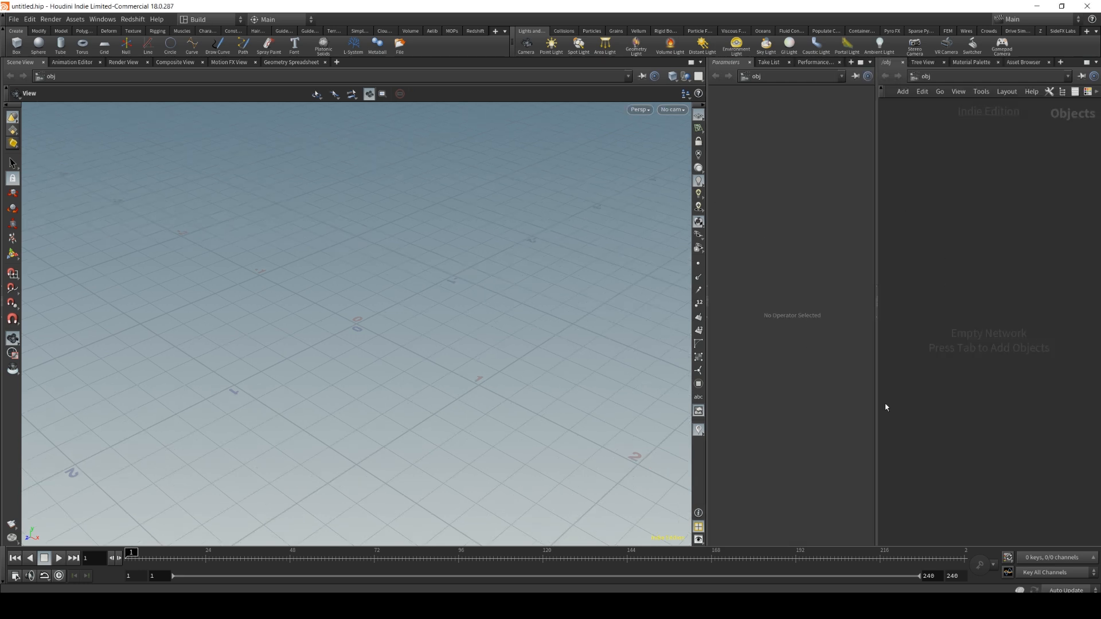
left_click_drag(702, 317, 511, 307)
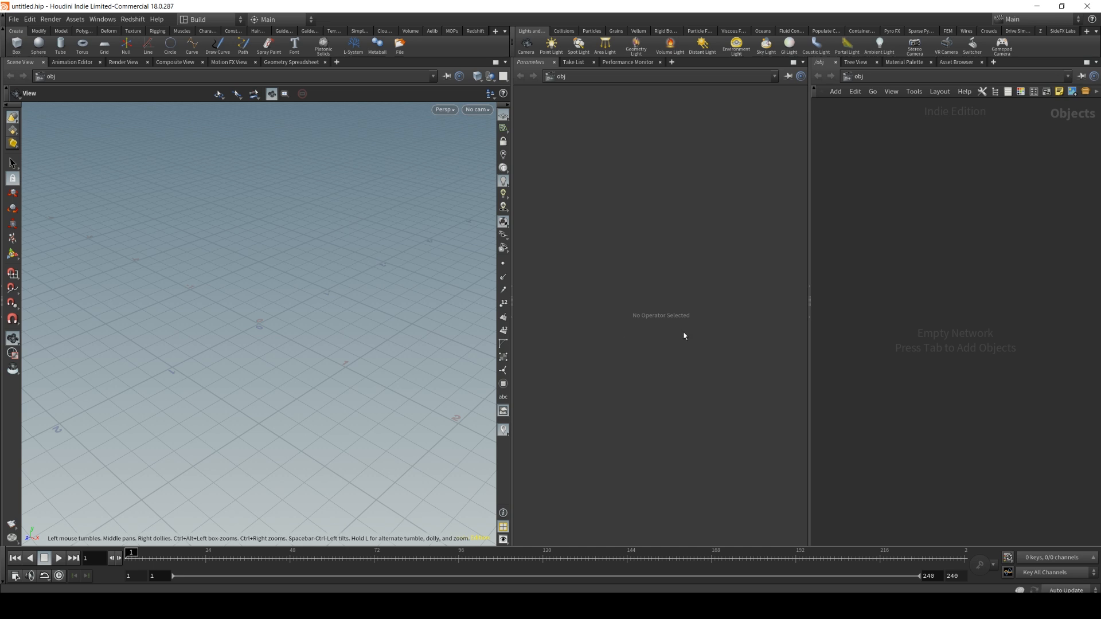
Tear off a copy of the network editor as a floating window, reposition and resize it, and close it.
left_click(1095, 63)
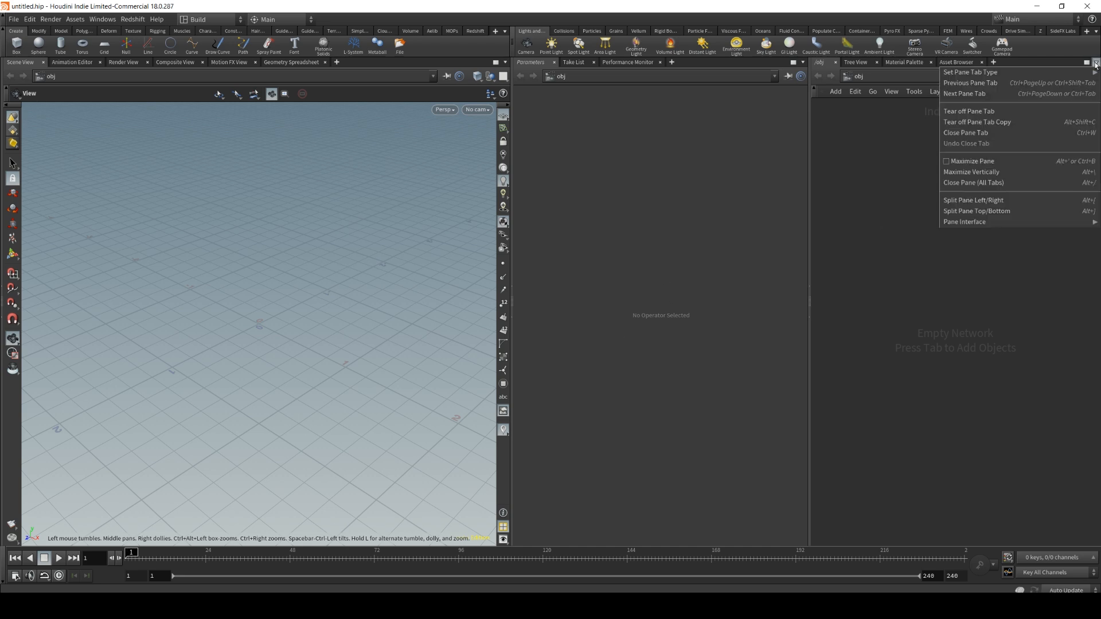
left_click(974, 122)
left_click_drag(922, 14, 384, 88)
left_click_drag(559, 572, 845, 477)
left_click_drag(499, 88, 450, 134)
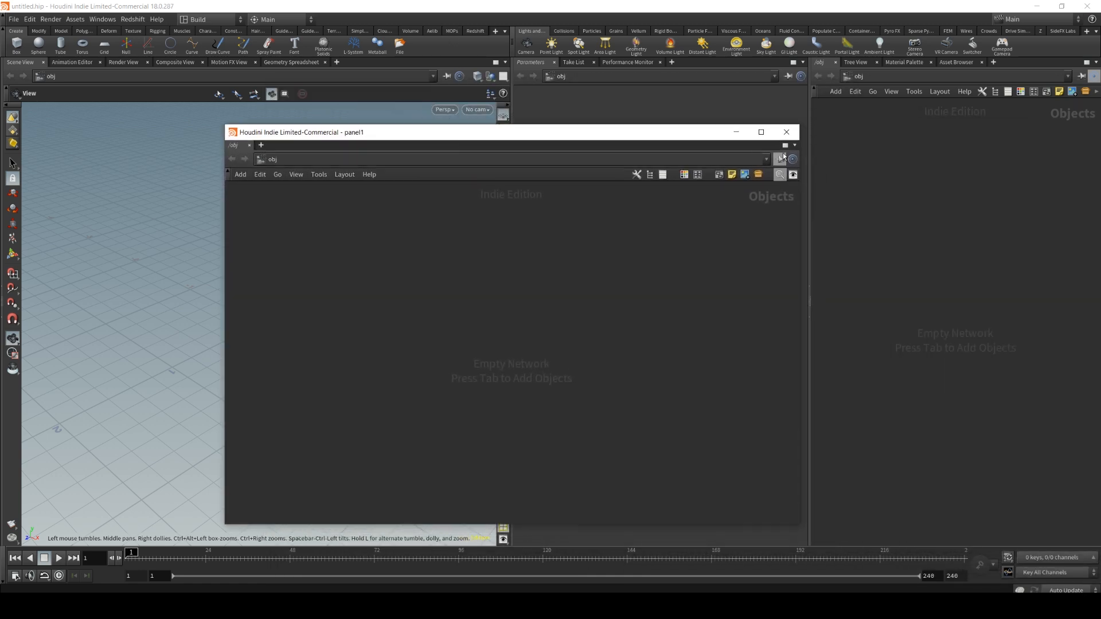
left_click(786, 133)
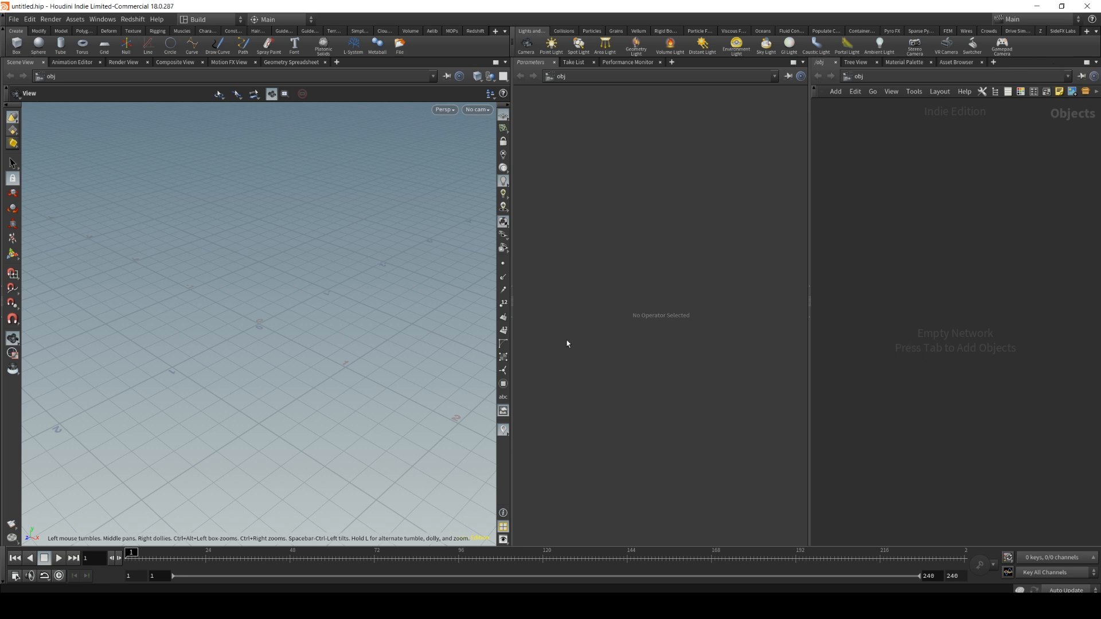
left_click(132, 19)
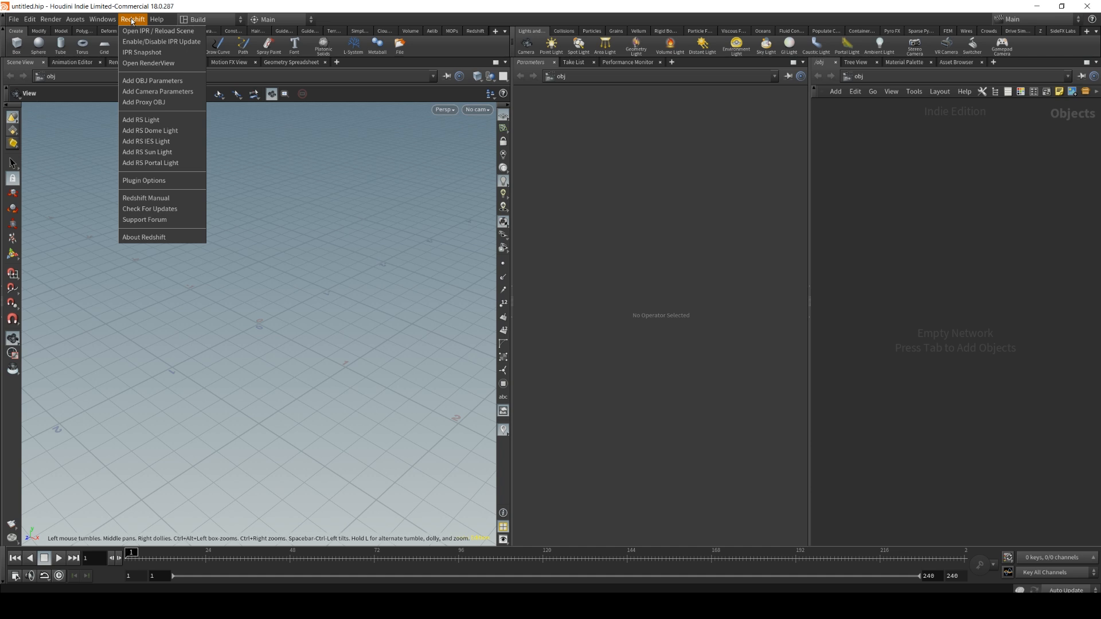
left_click(735, 328)
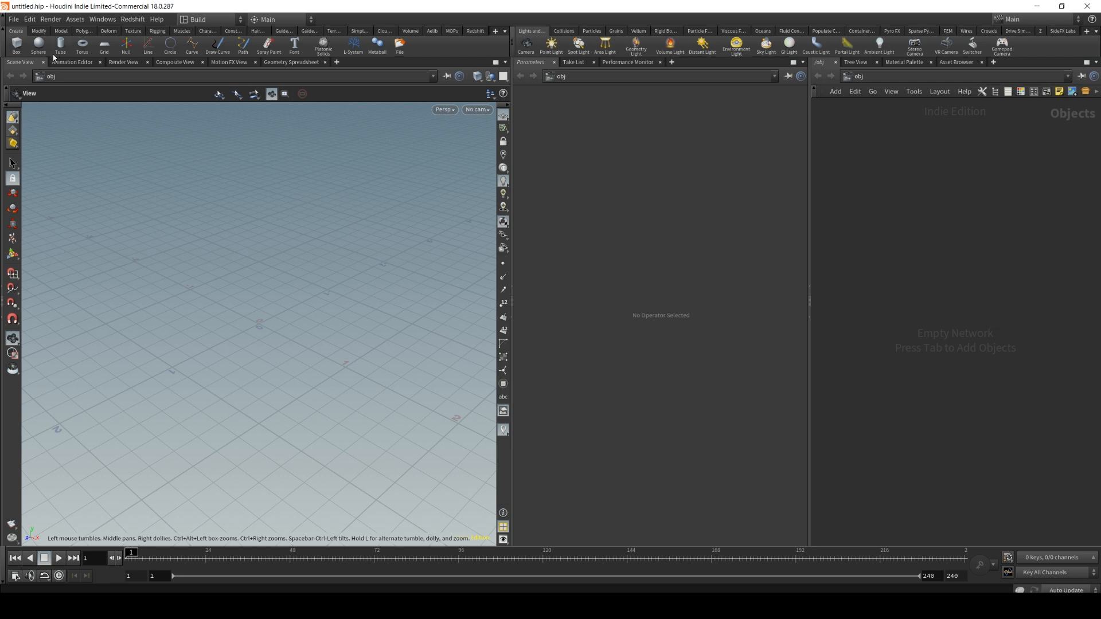
Create a grid object at the origin of the scene.
left_click(105, 48)
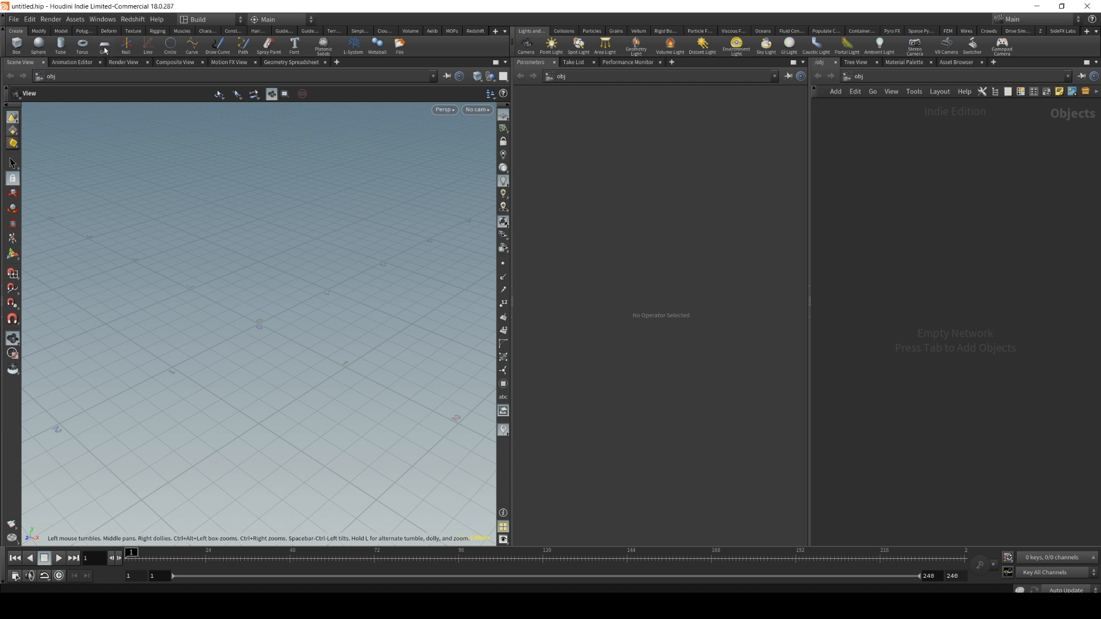
left_click(245, 263)
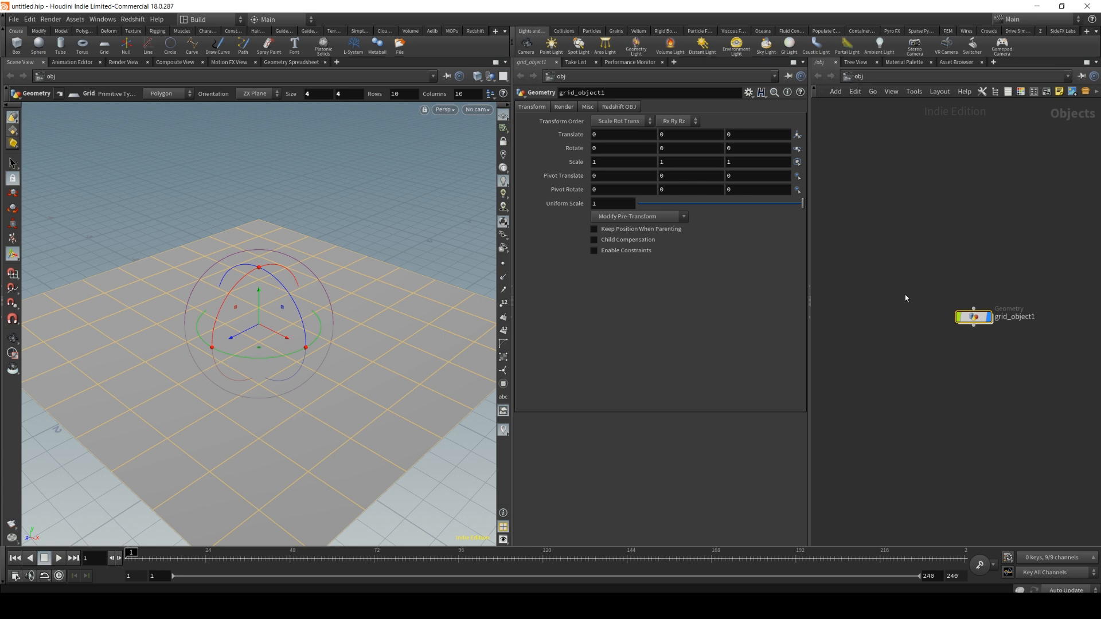
Add a second grid object through the object network and delete it again.
left_click(893, 285)
key("Tab")
type("gri")
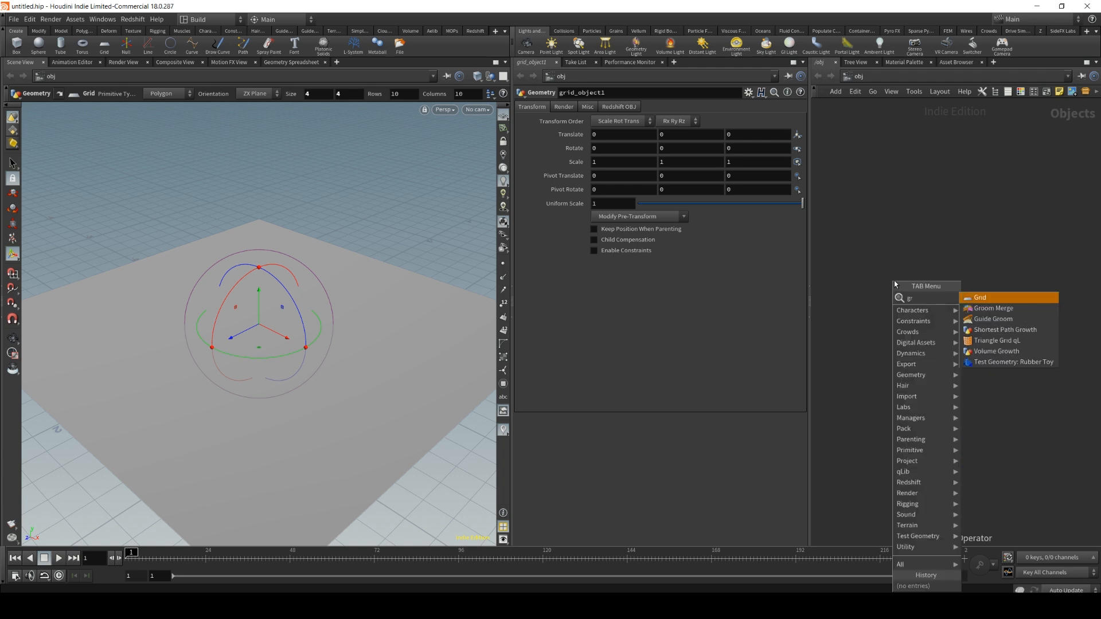
left_click(977, 301)
left_click(921, 255)
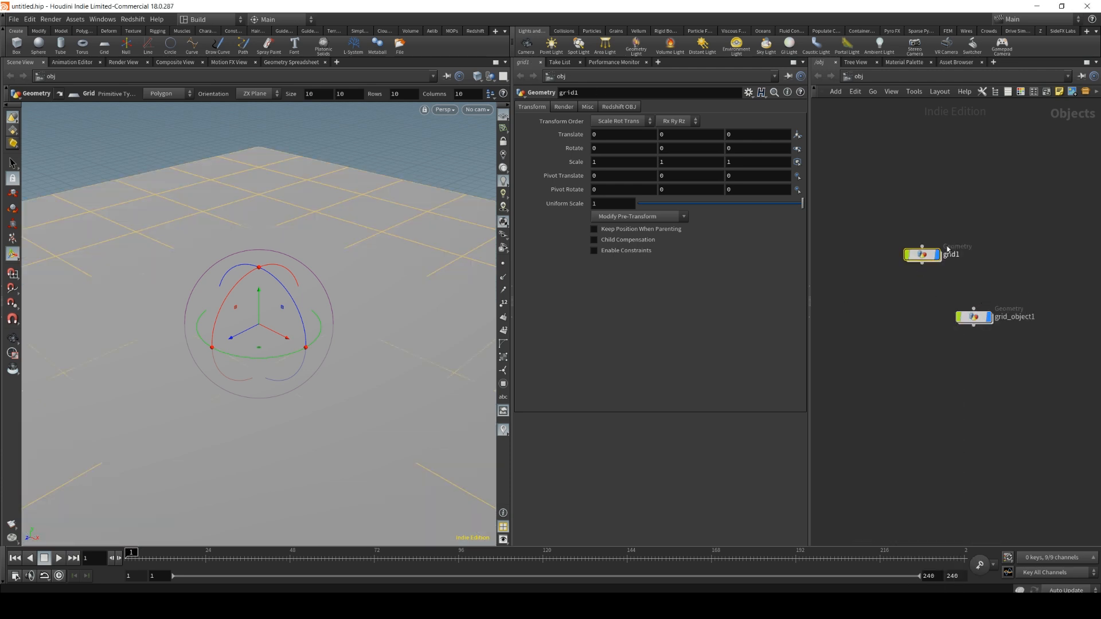
key("Delete")
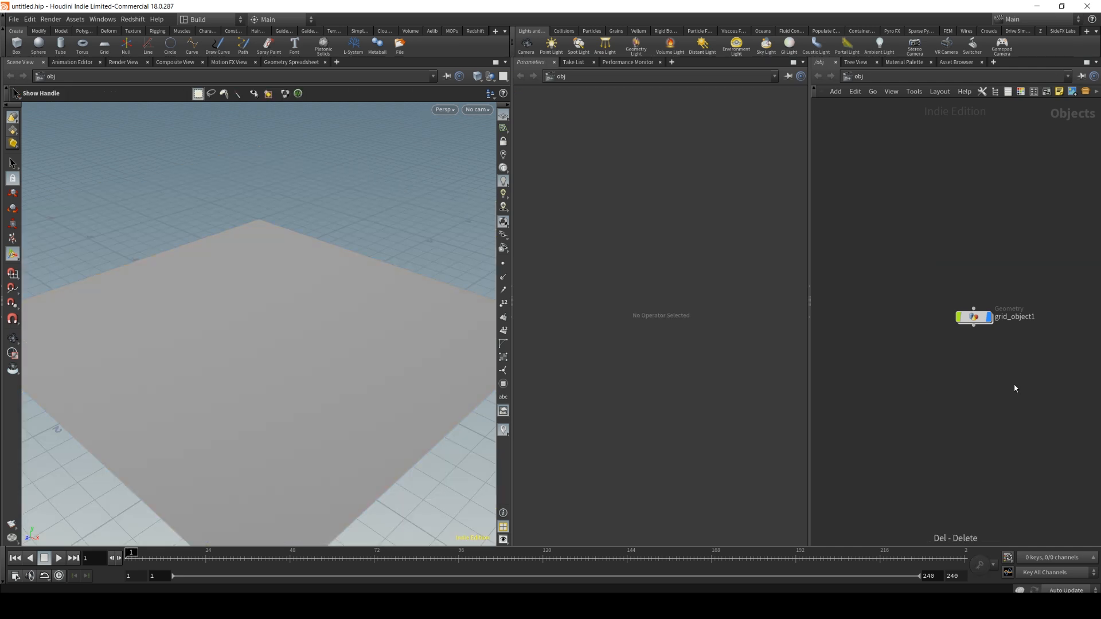
Go inside the grid object, reposition its grid node and return to the object level.
mouse_move(976, 316)
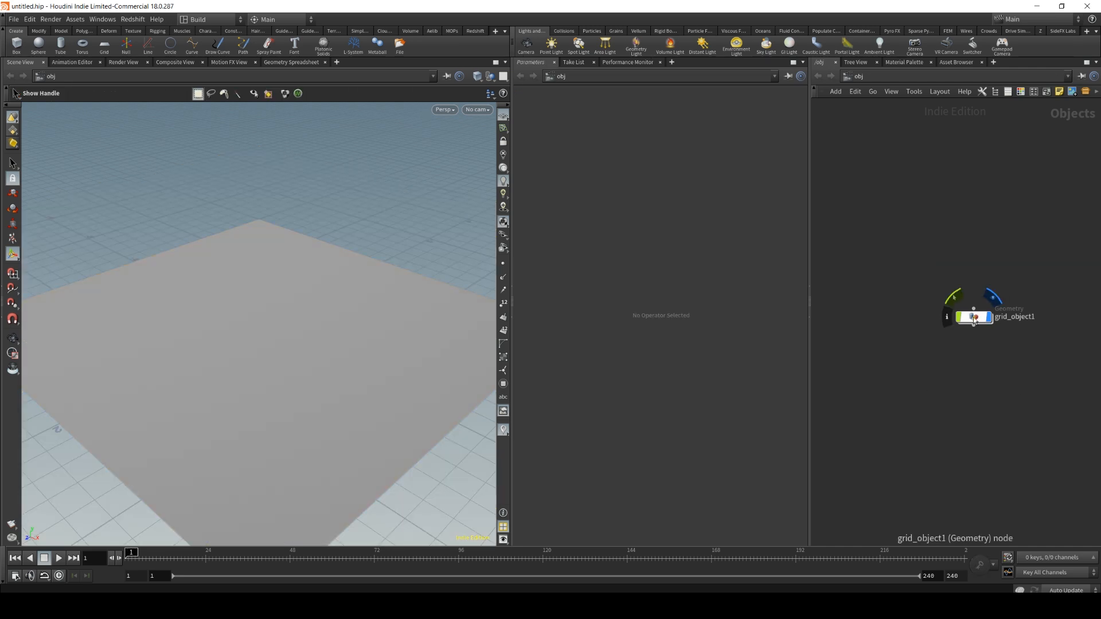
double_click(977, 318)
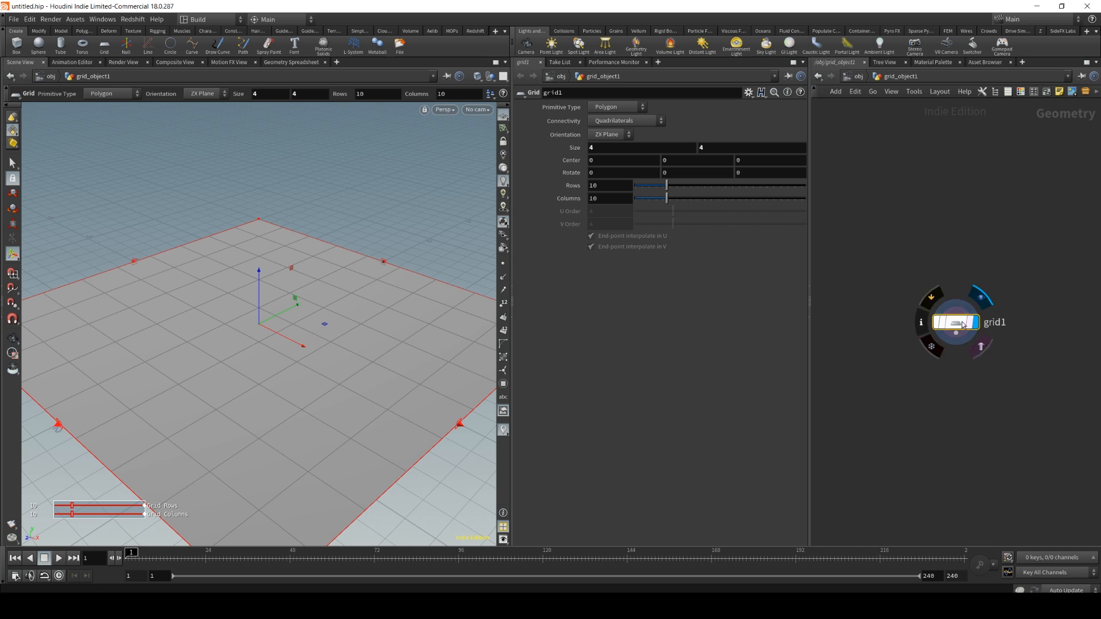
left_click_drag(966, 327, 954, 280)
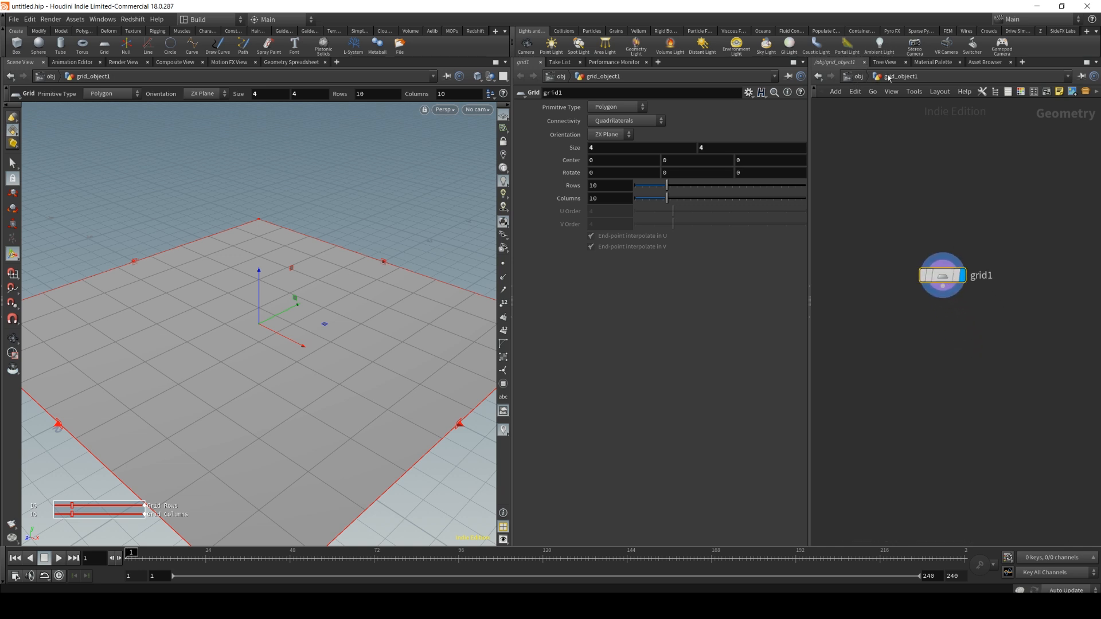
left_click(855, 80)
Check the list of network contexts, stay in obj and reposition the grid object's node.
left_click(854, 78)
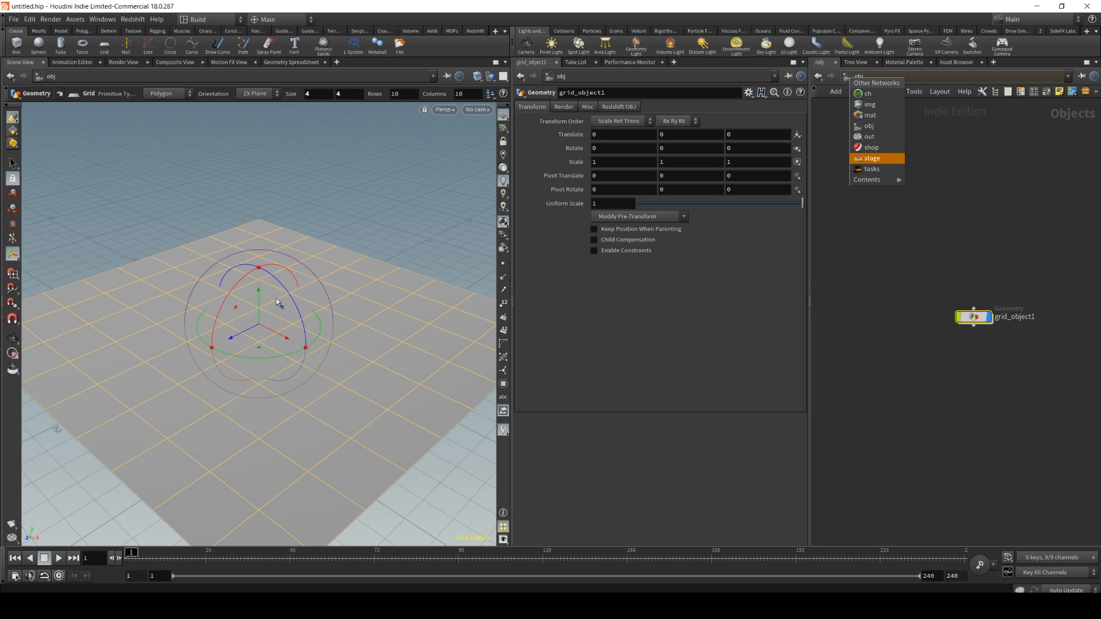
left_click(865, 127)
left_click_drag(973, 317, 931, 270)
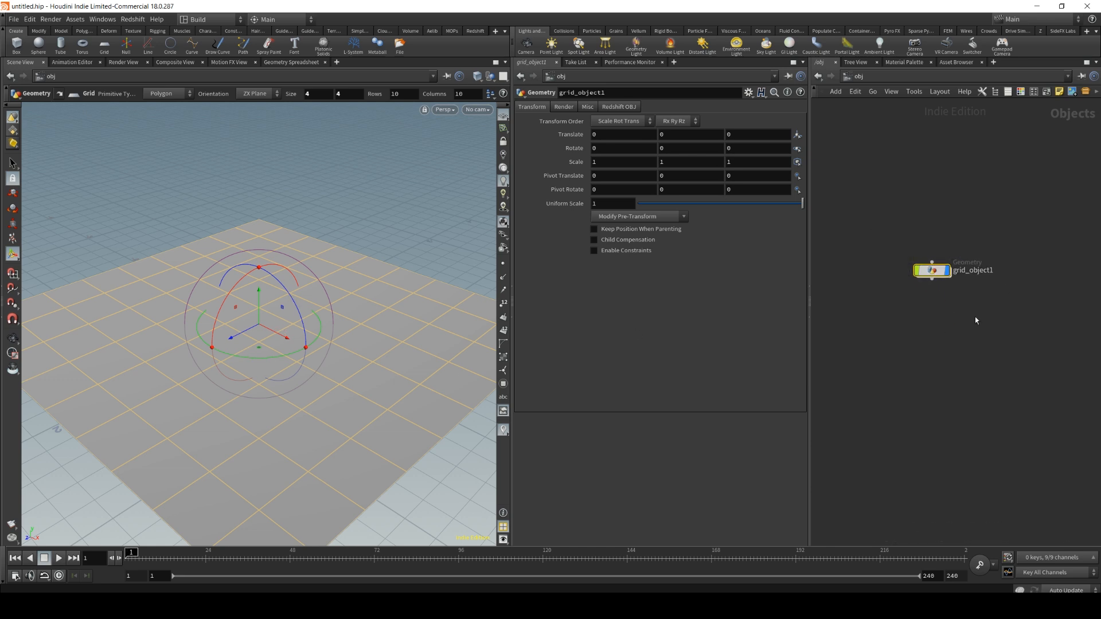
left_click(852, 78)
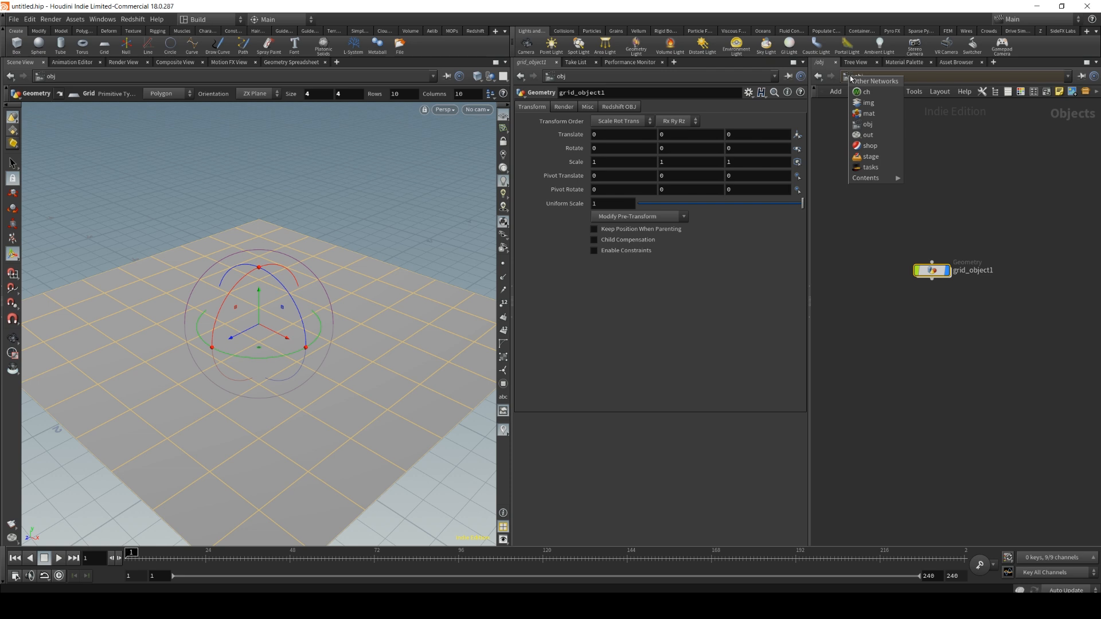
left_click(868, 155)
left_click_drag(940, 277, 900, 248)
left_click(951, 337)
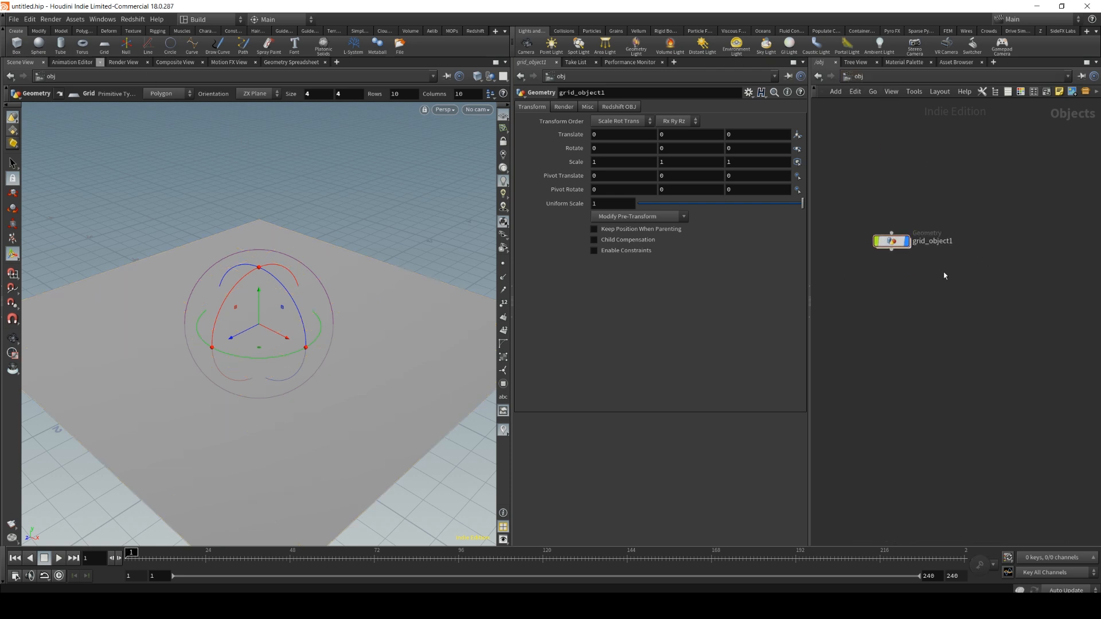
Create a torus object at the origin and raise it about 1.07 units above the grid.
left_click(82, 44)
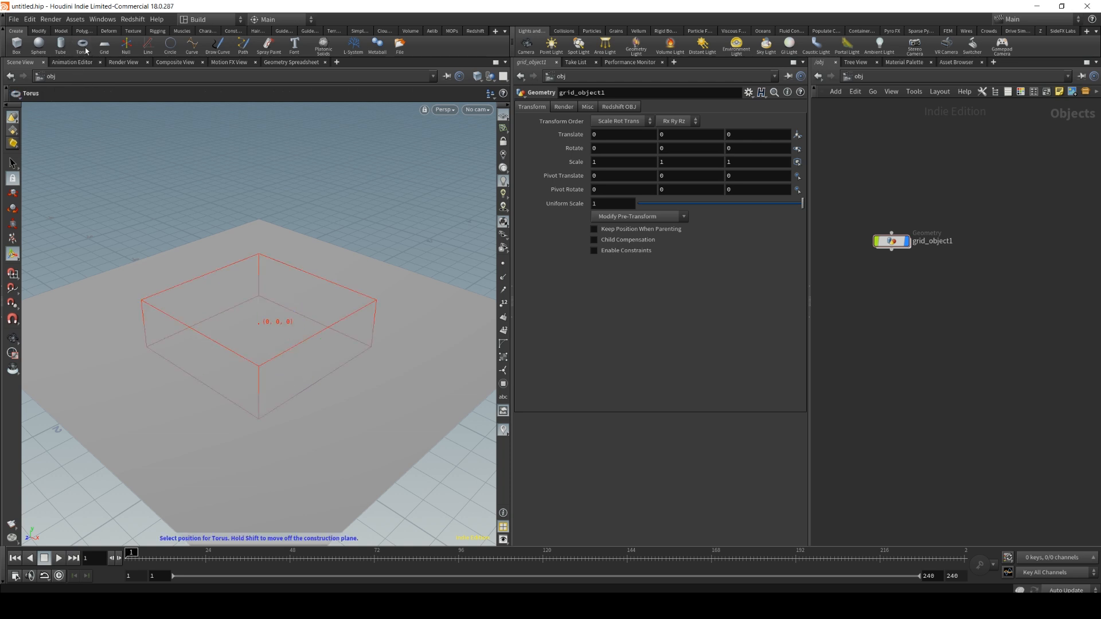
left_click(256, 245)
left_click_drag(256, 291, 291, 200)
middle_click_drag(934, 307, 1005, 369)
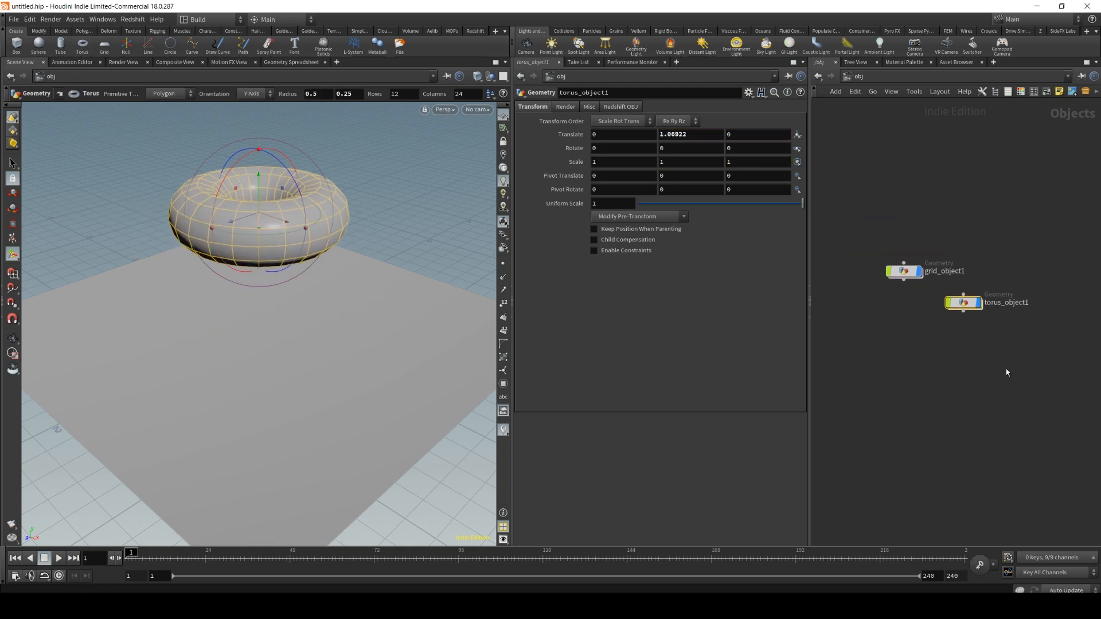
Look inside the grid object's network, return to object level and go inside the torus object.
double_click(903, 271)
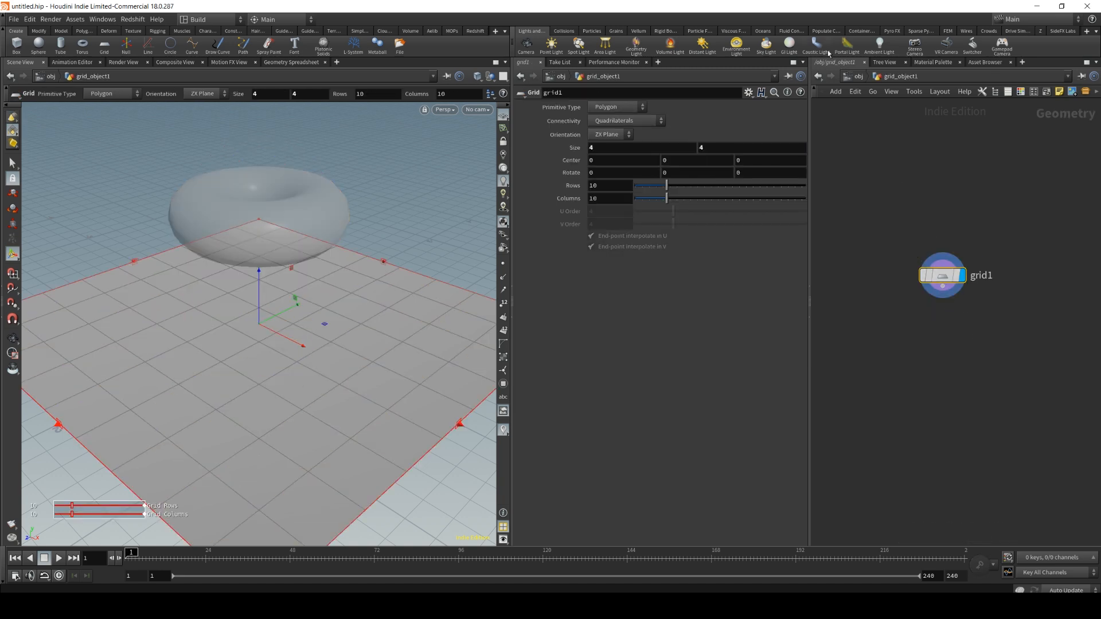
left_click(818, 76)
double_click(965, 304)
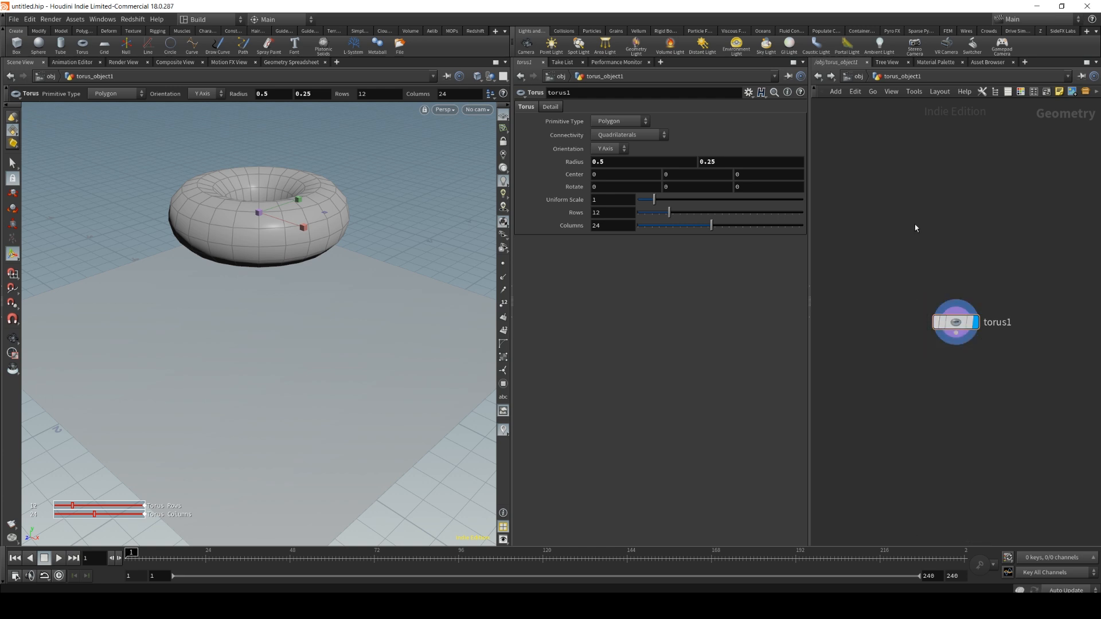
key("Tab")
type("torus")
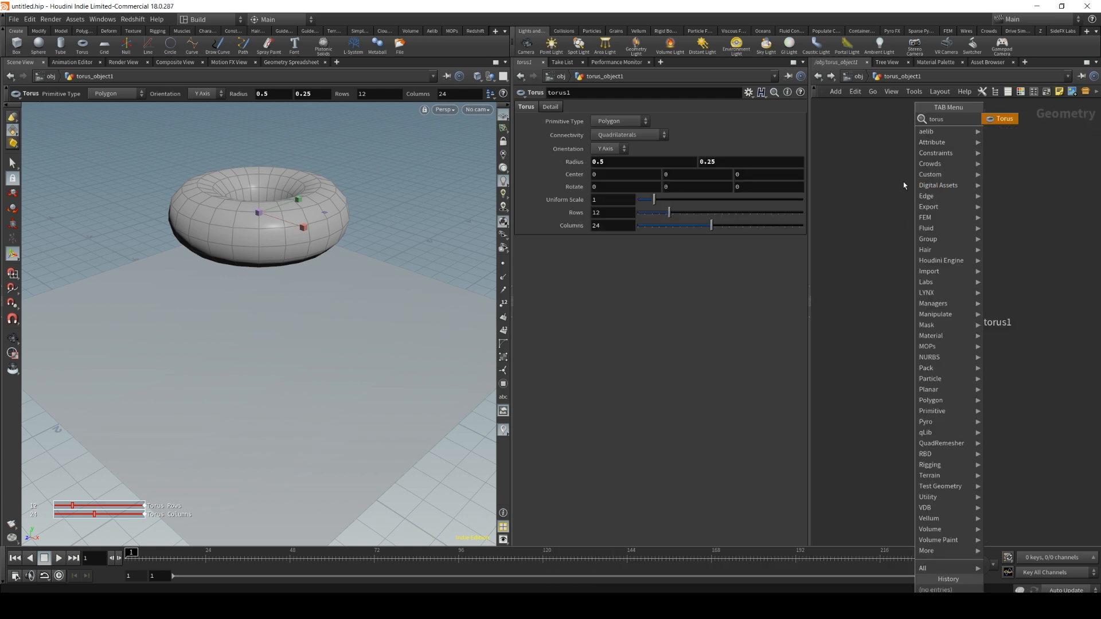
key("Escape")
Add a Grid node inside the torus object's network, placing it above the torus node.
key("Tab")
type("grid")
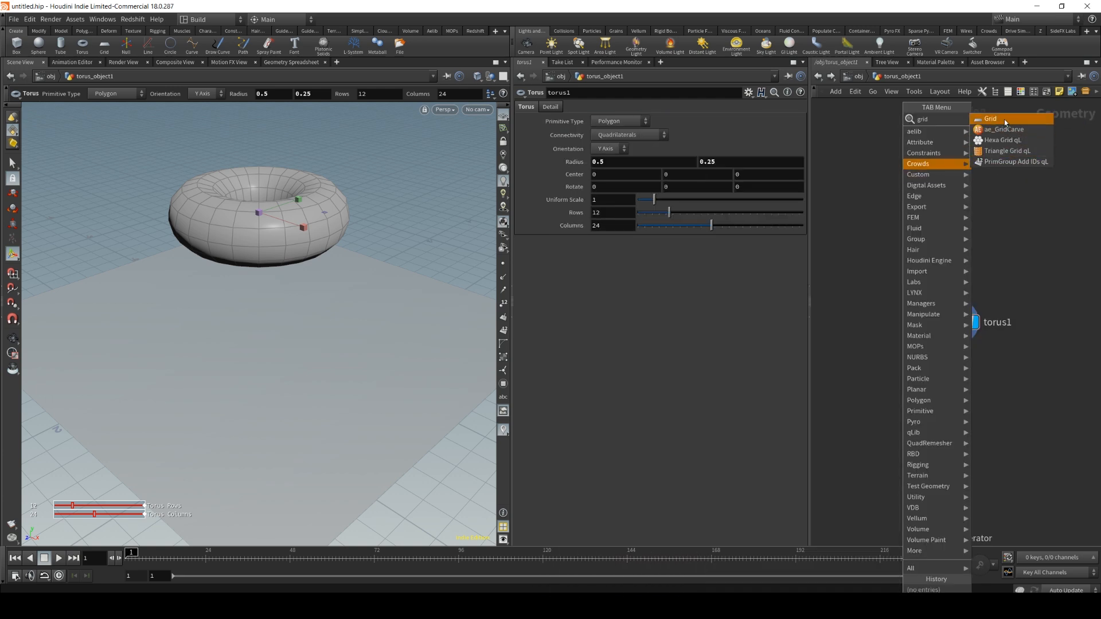
key("Return")
left_click(890, 272)
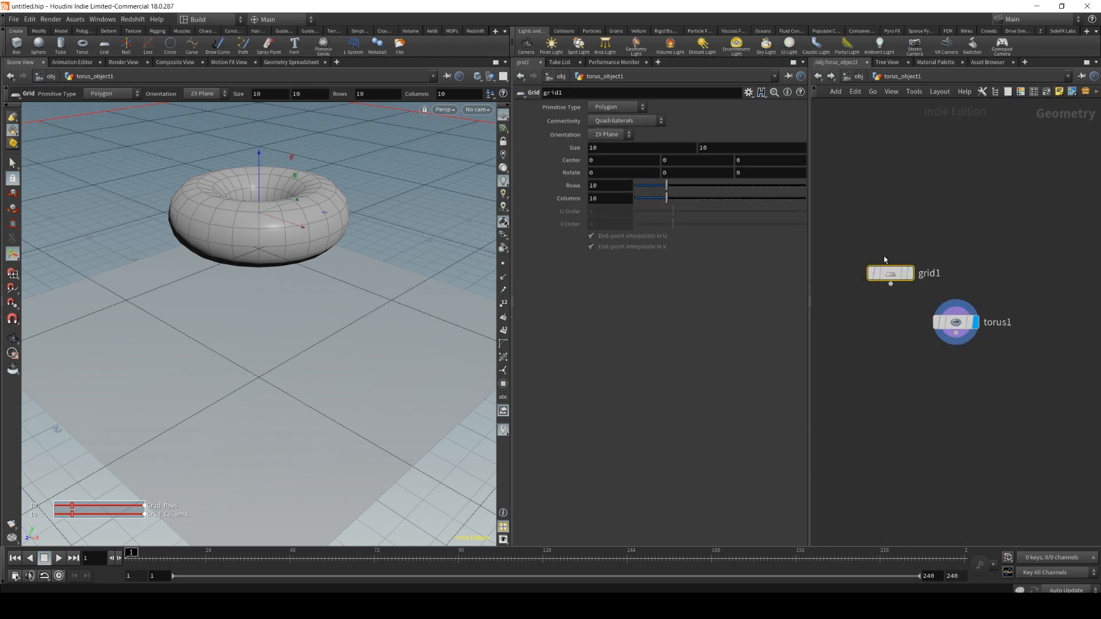
Return to object level, move the grid object's node away from the torus node and delete the torus object.
left_click(853, 76)
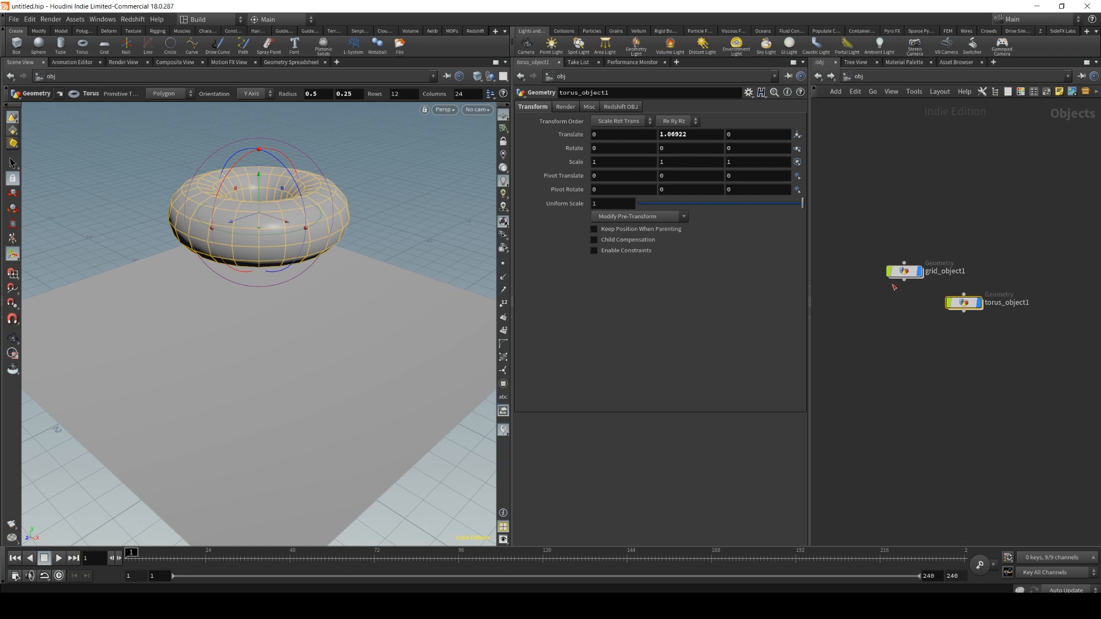
mouse_move(909, 274)
left_click_drag(853, 234, 876, 223)
left_click_drag(925, 259, 828, 182)
left_click_drag(1001, 349, 920, 274)
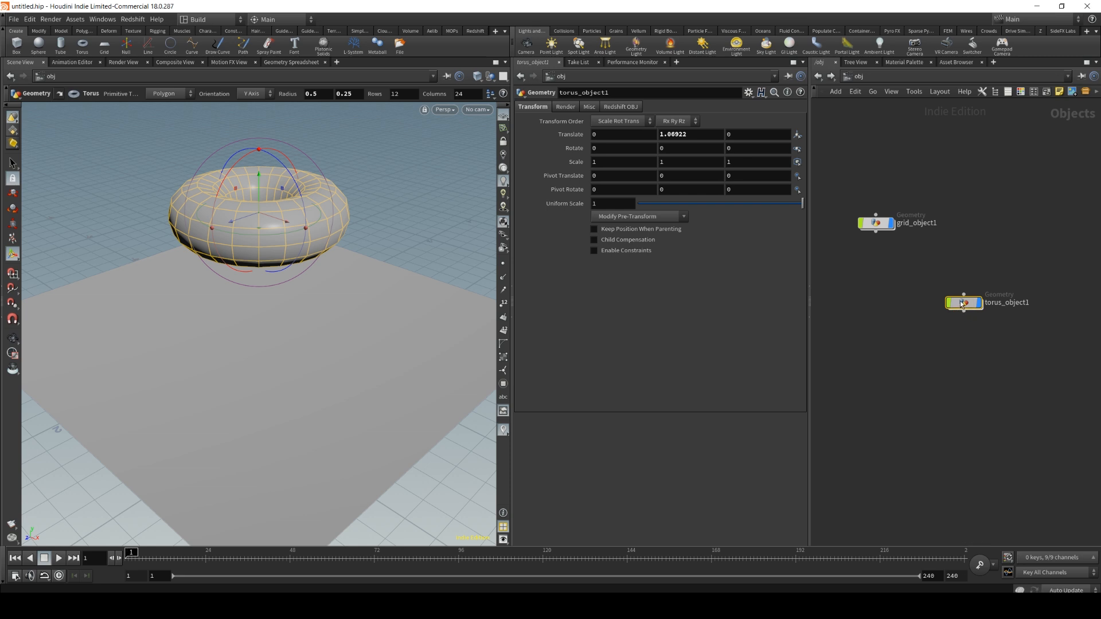
key("Delete")
Go inside the grid object's geometry network.
double_click(875, 224)
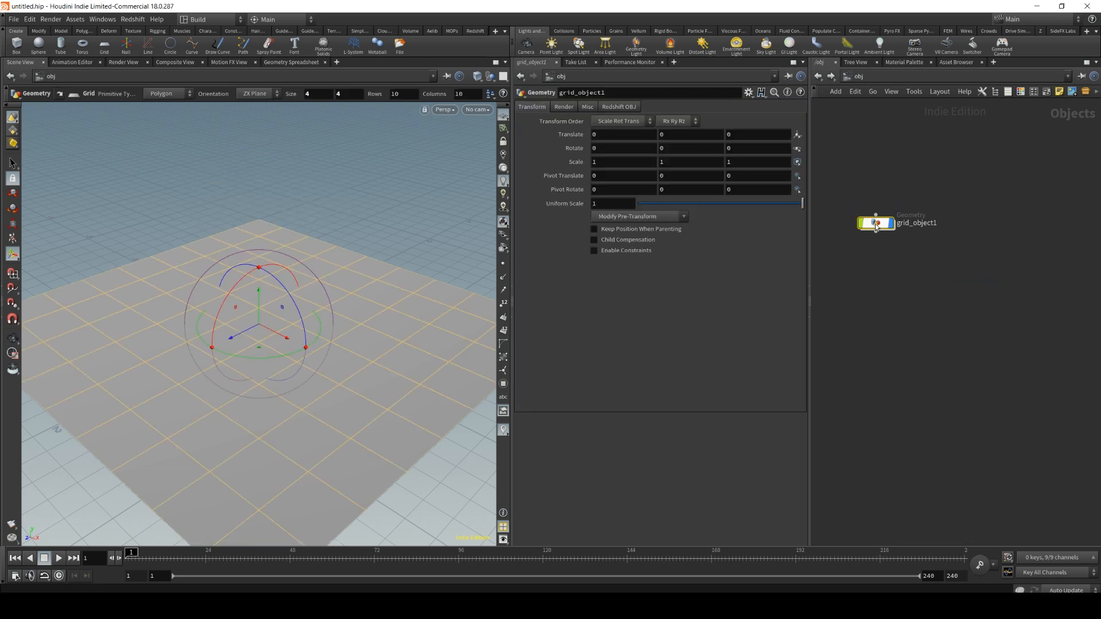
scroll(253, 344, "down", 3)
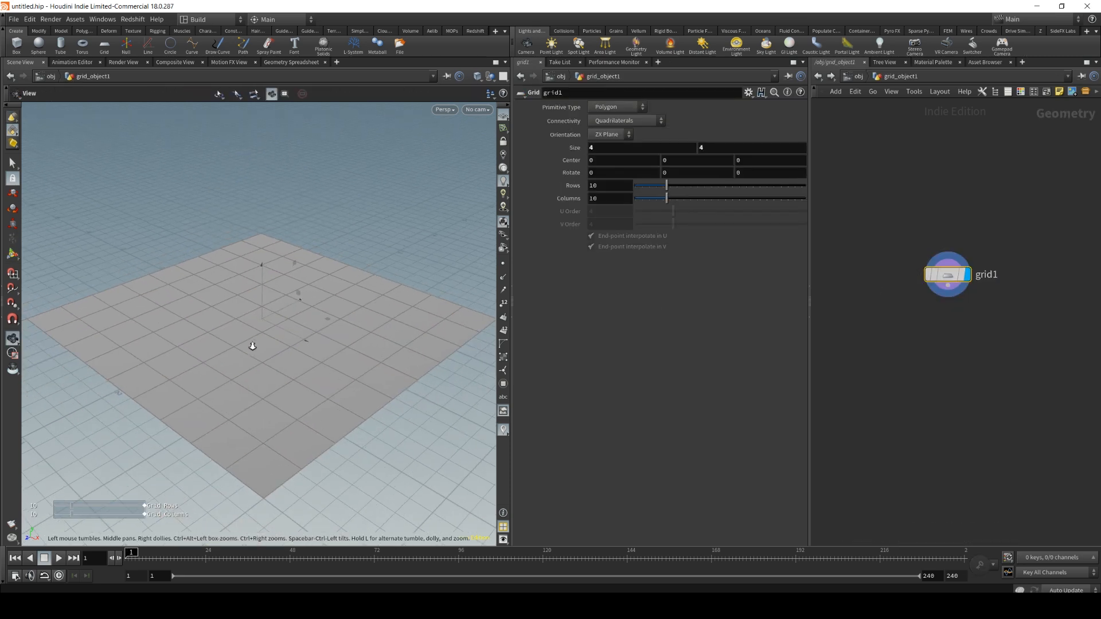
left_click(1024, 339)
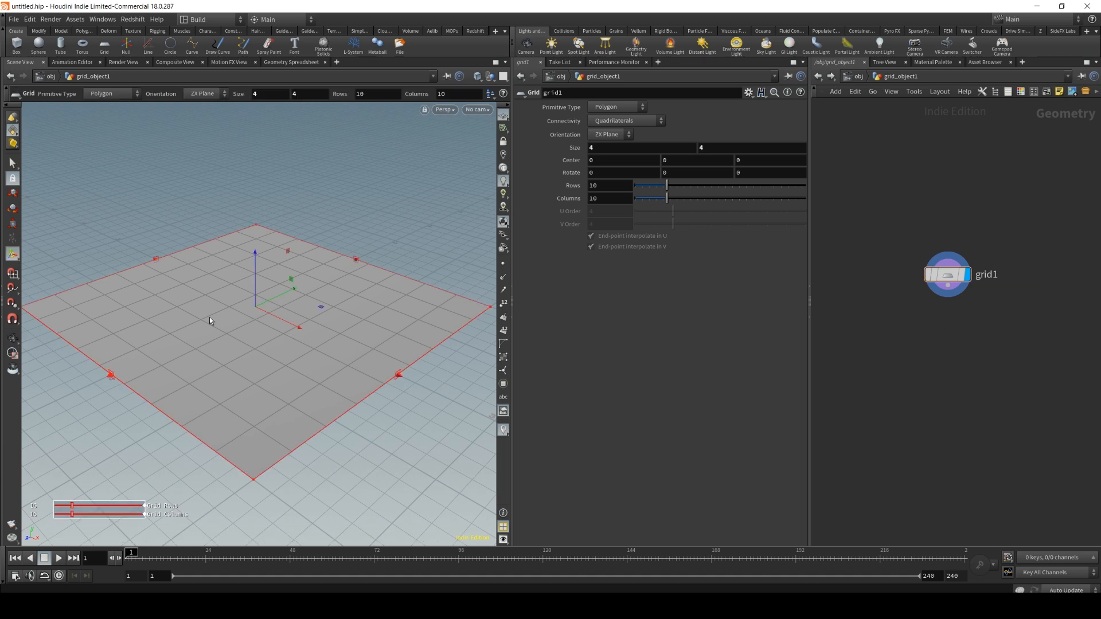
left_click_drag(252, 318, 256, 321, "alt")
right_click_drag(255, 322, 253, 331, "alt")
left_click_drag(260, 317, 280, 317, "alt")
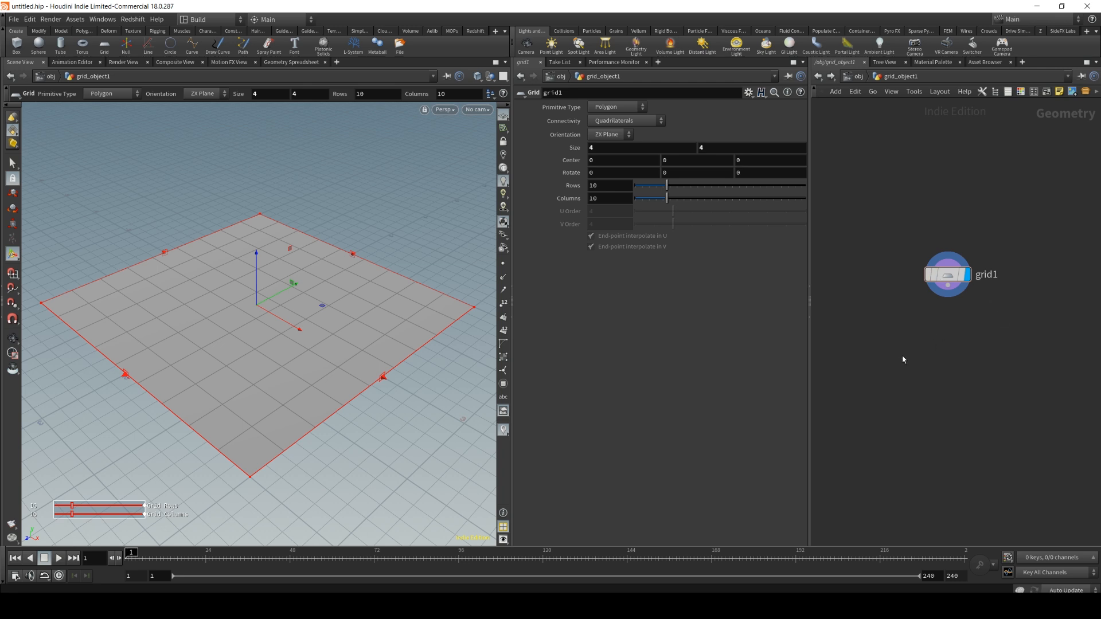
Add a PolyExtrude node below the grid node, wire the grid into it and display its result.
key("Tab")
type("po")
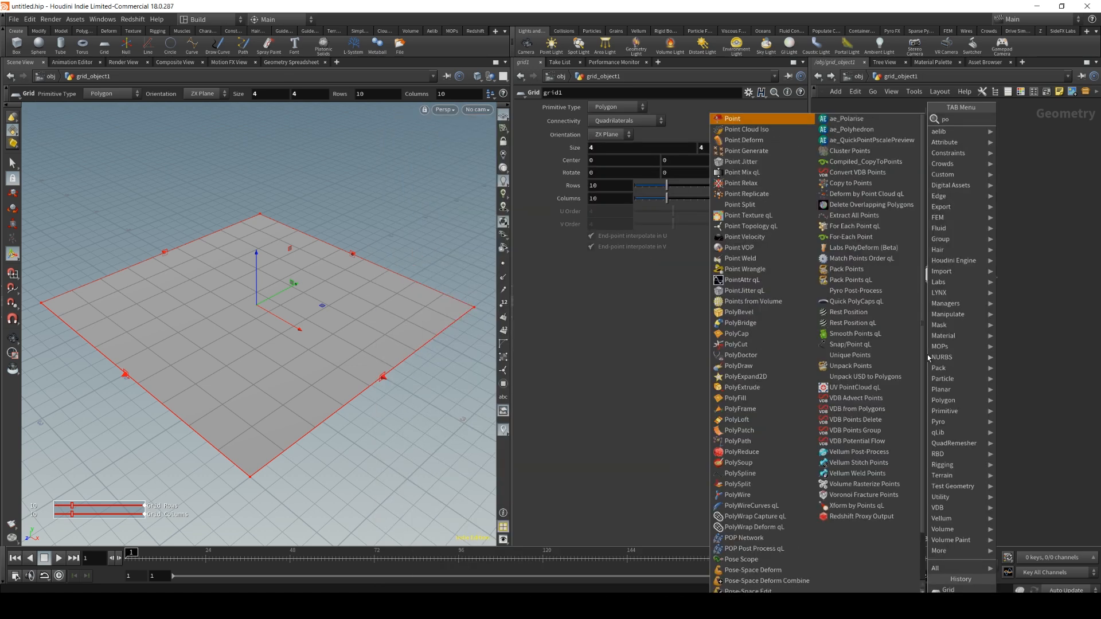
type("lye")
left_click(1024, 122)
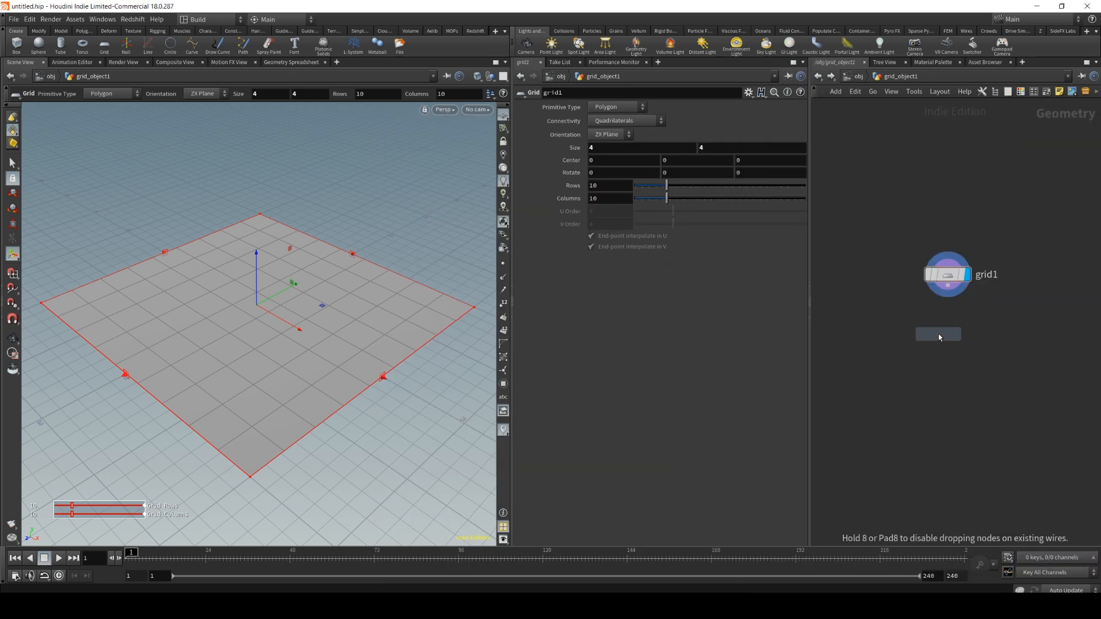
left_click(949, 335)
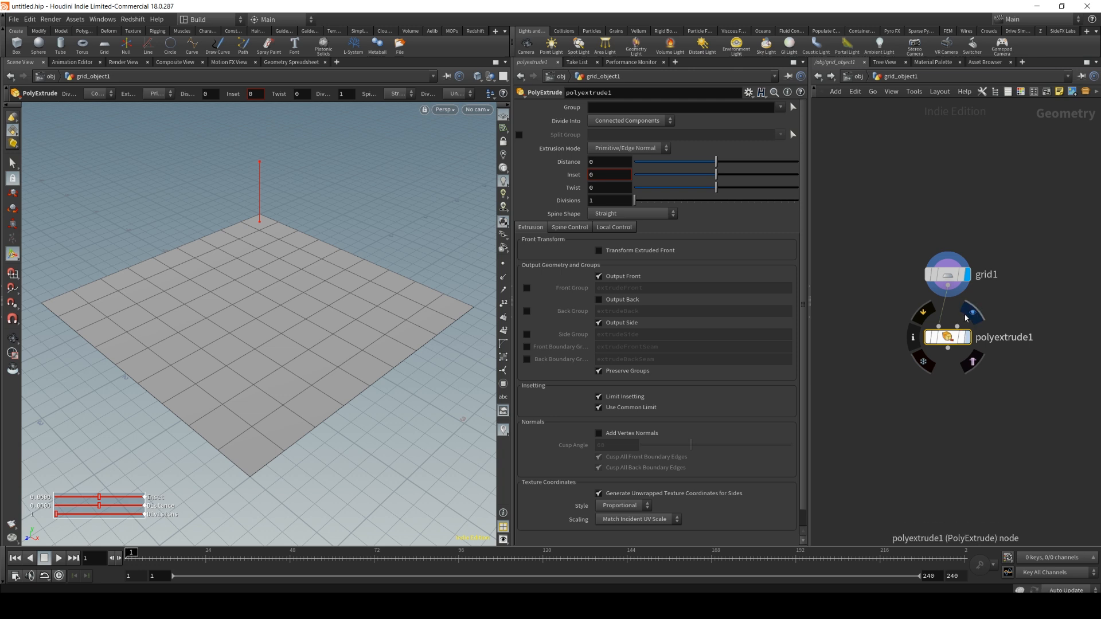
left_click(967, 337)
Set the PolyExtrude distance to about 0.263 and the inset to about 0.221.
left_click_drag(723, 164, 738, 156)
key("Escape")
left_click_drag(243, 359, 344, 300)
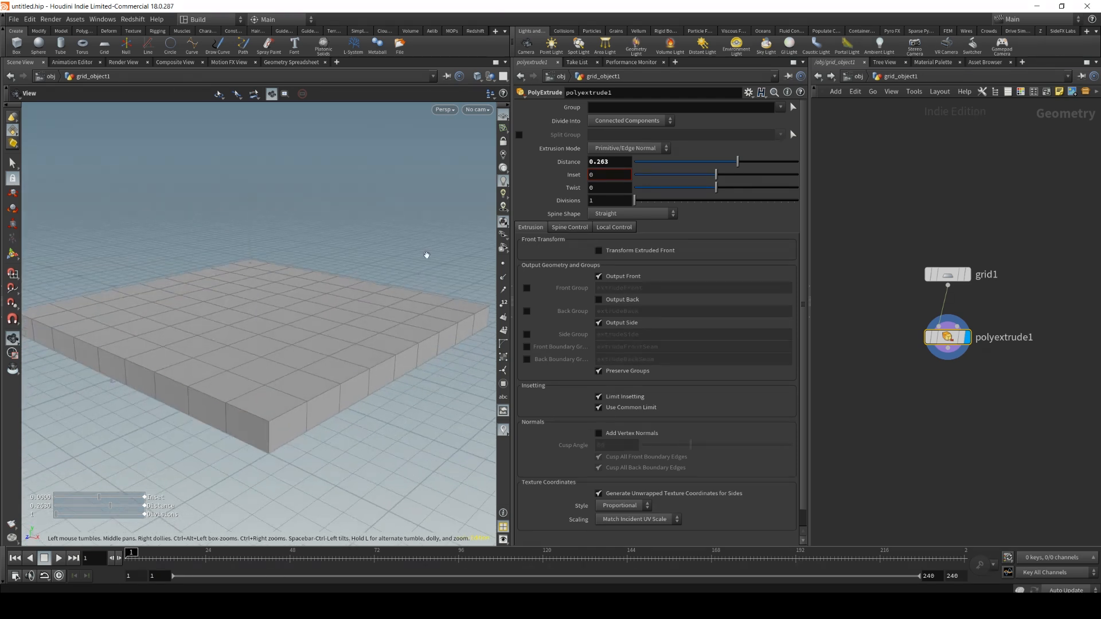
key("Return")
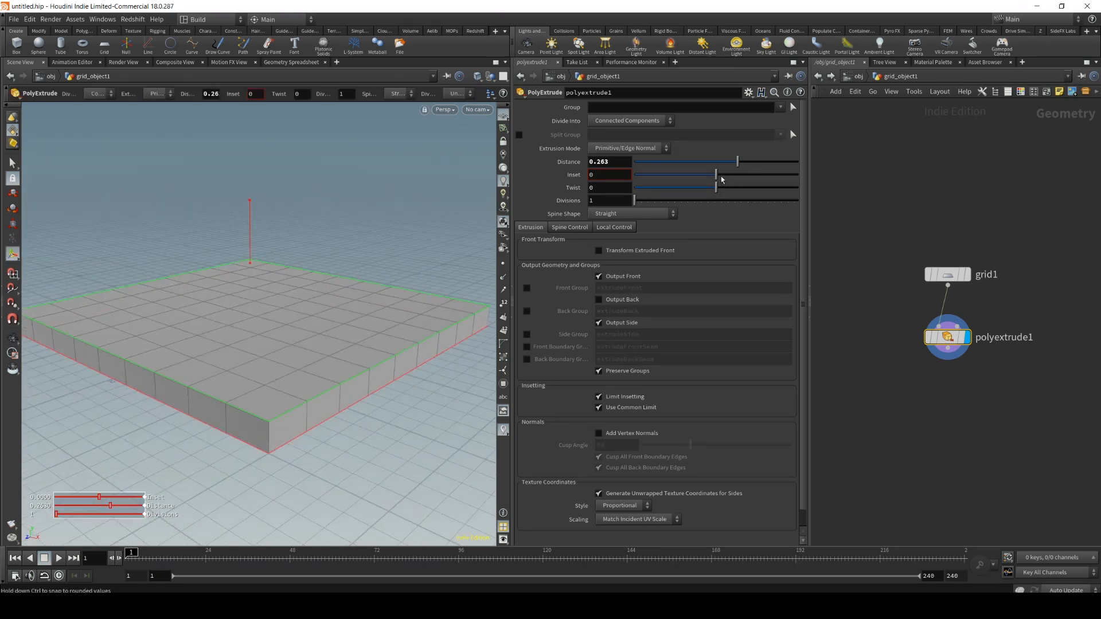
left_click_drag(720, 175, 734, 175)
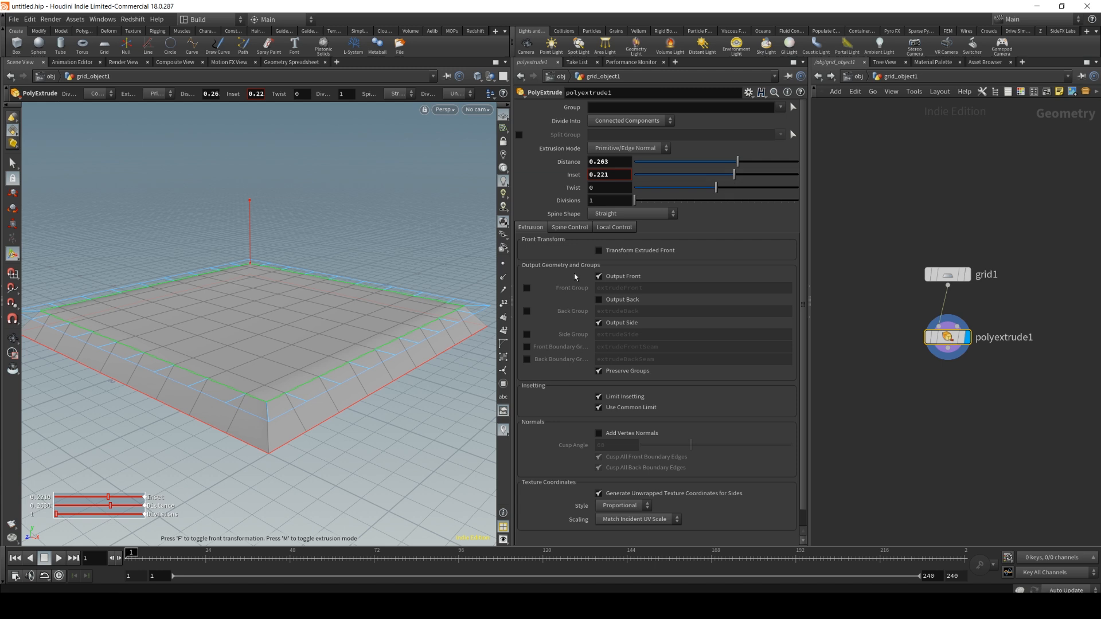
left_click_drag(269, 333, 248, 338, "alt")
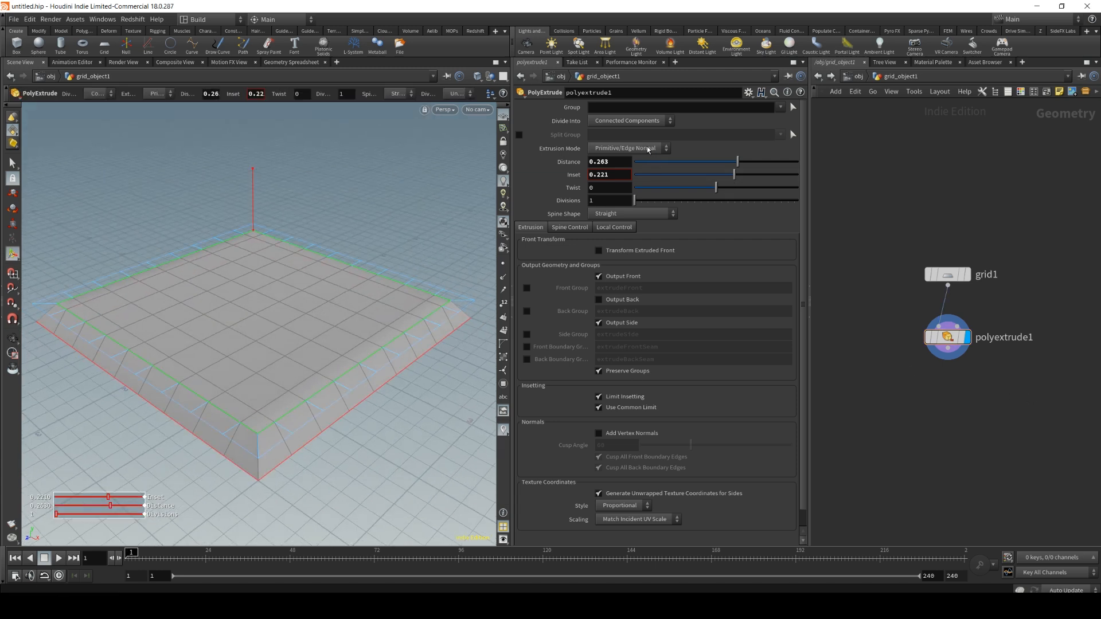
Divide the extrusion into Individual Elements and show the grid node's parameters.
left_click(631, 121)
left_click(627, 140)
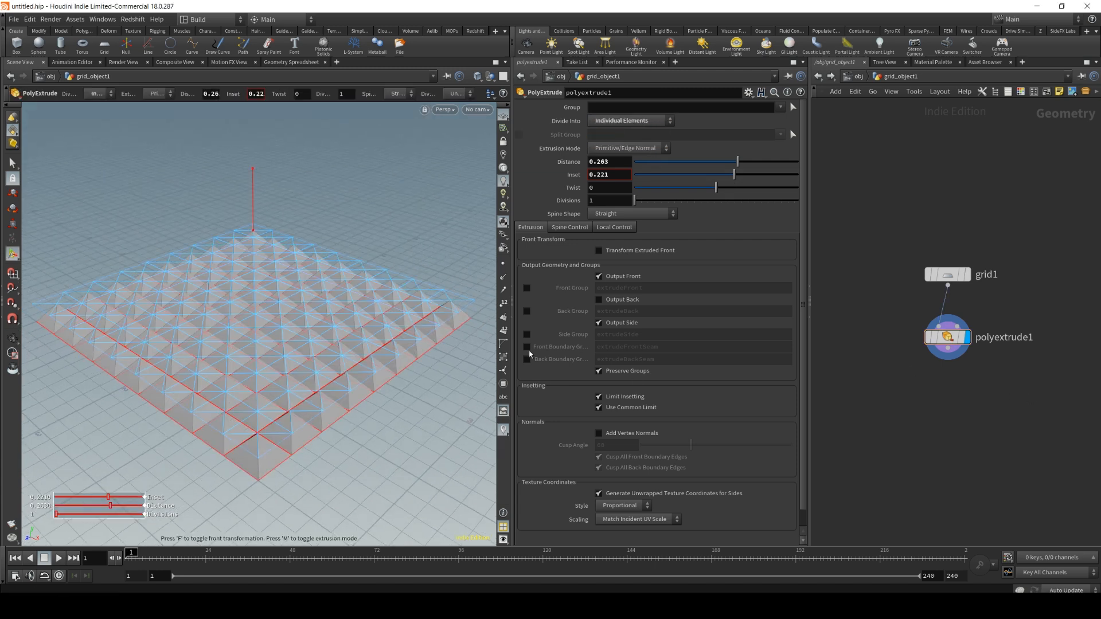
left_click(947, 274)
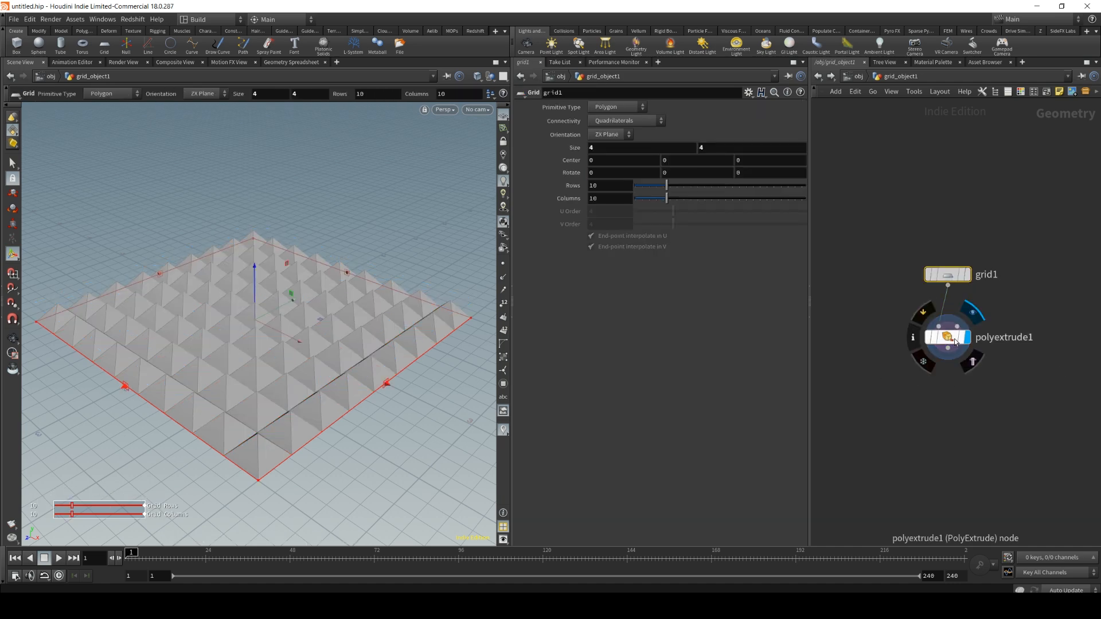
Add a Color node after the PolyExtrude node and display its result.
key("Tab")
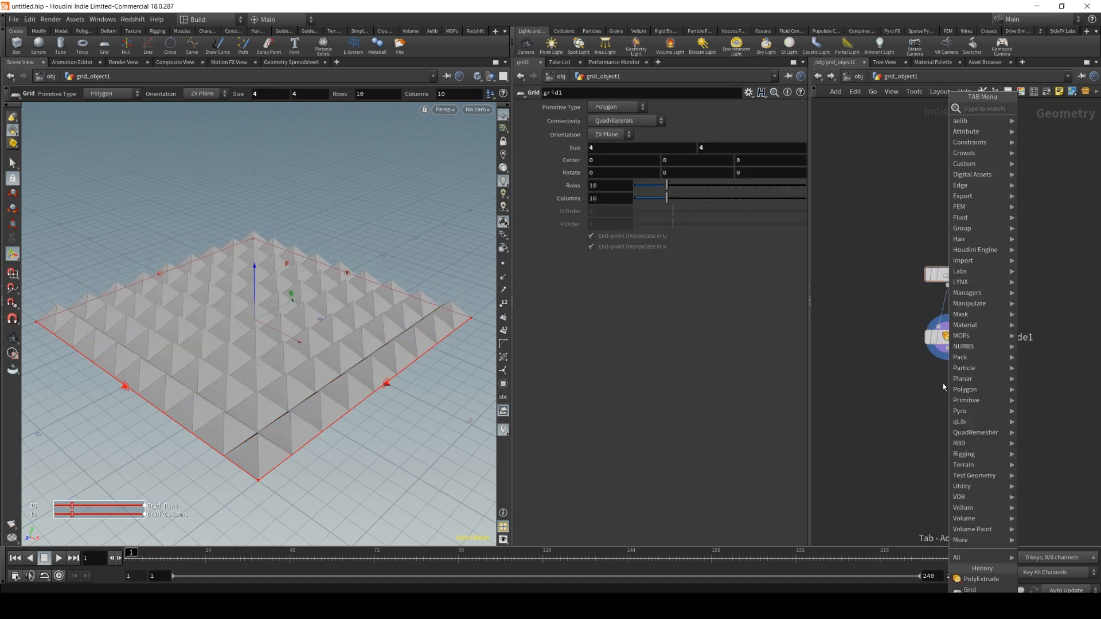
type("color")
left_click(874, 112)
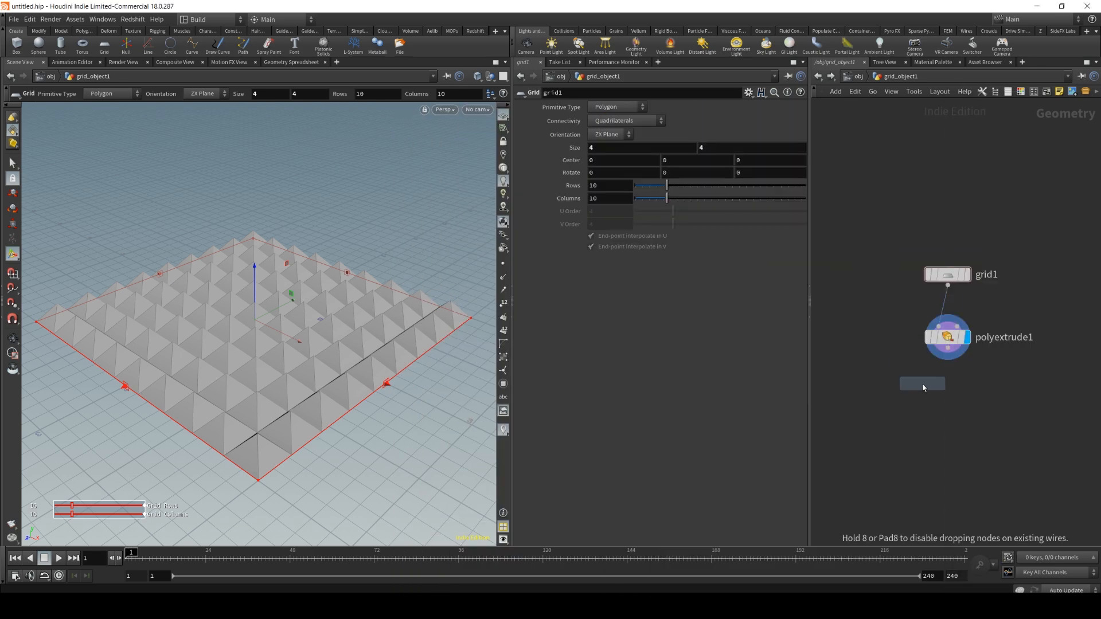
left_click(949, 405)
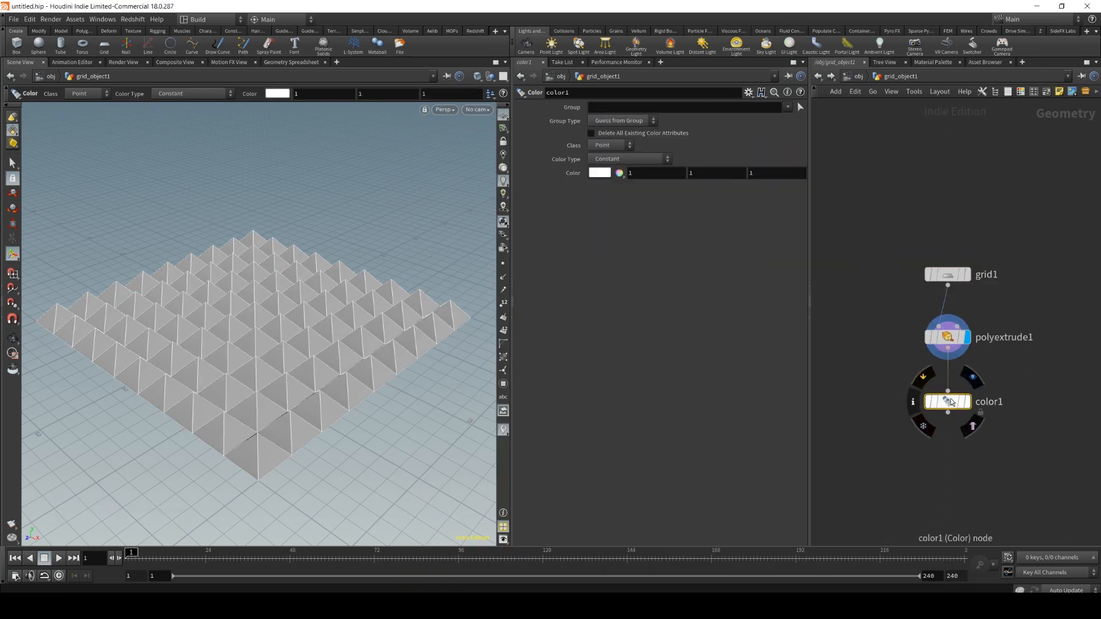
left_click(971, 383)
Set the Color node's color type to Bounding Box and inspect the colored pyramids from other angles.
left_click(643, 161)
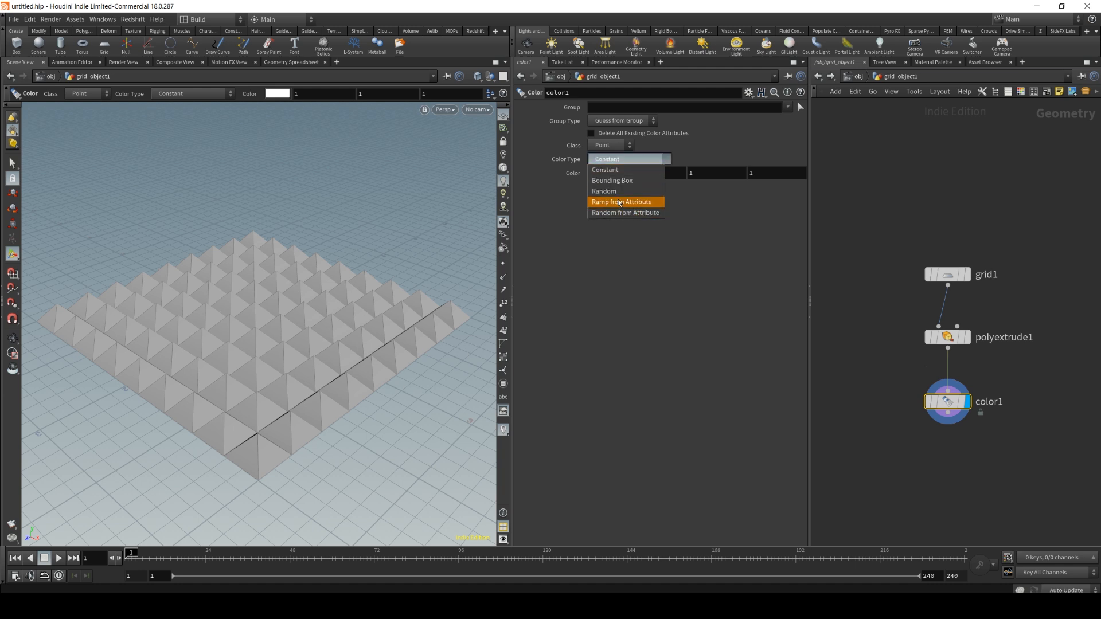
left_click(611, 181)
key("Escape")
left_click_drag(143, 344, 241, 339)
right_click_drag(241, 338, 265, 349)
middle_click_drag(265, 350, 264, 336)
right_click_drag(250, 304, 245, 316)
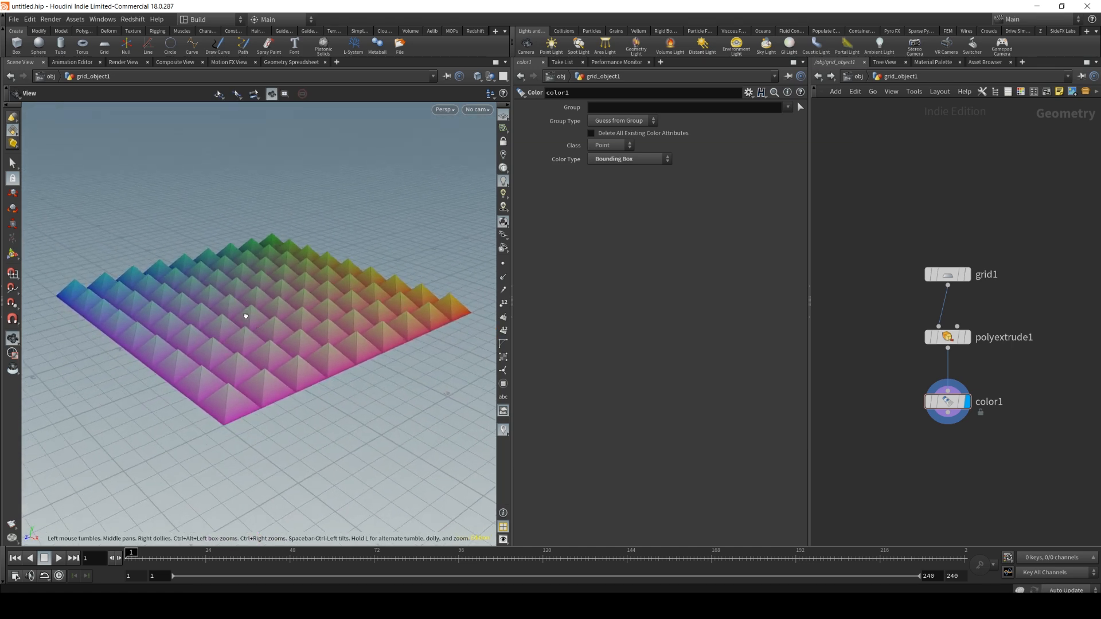
key("Return")
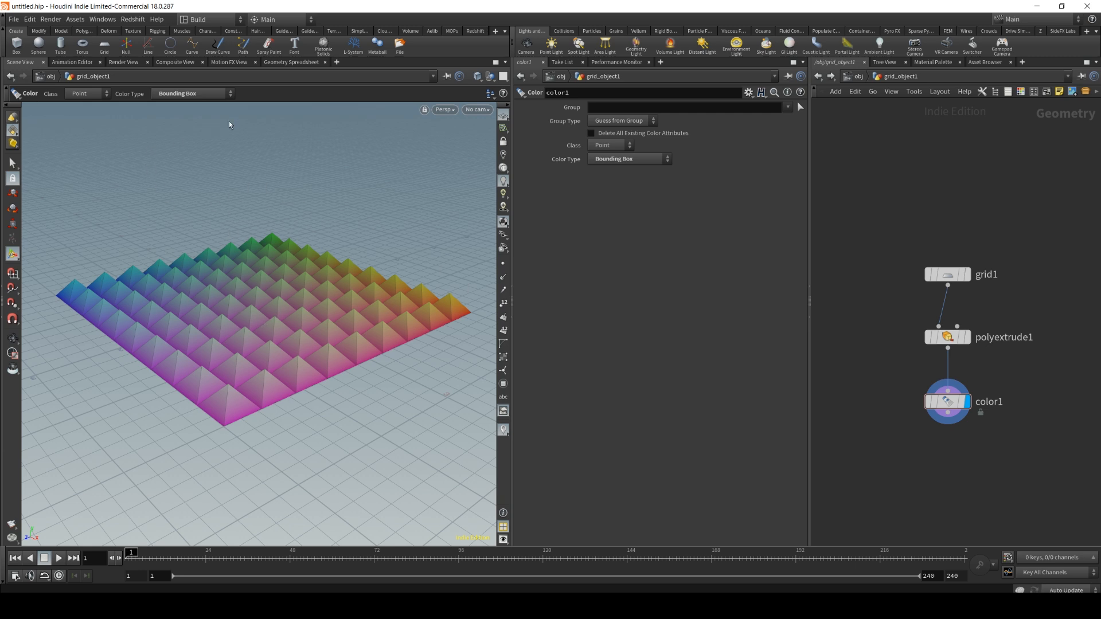
Check the Color node's information and delete the node.
mouse_move(950, 405)
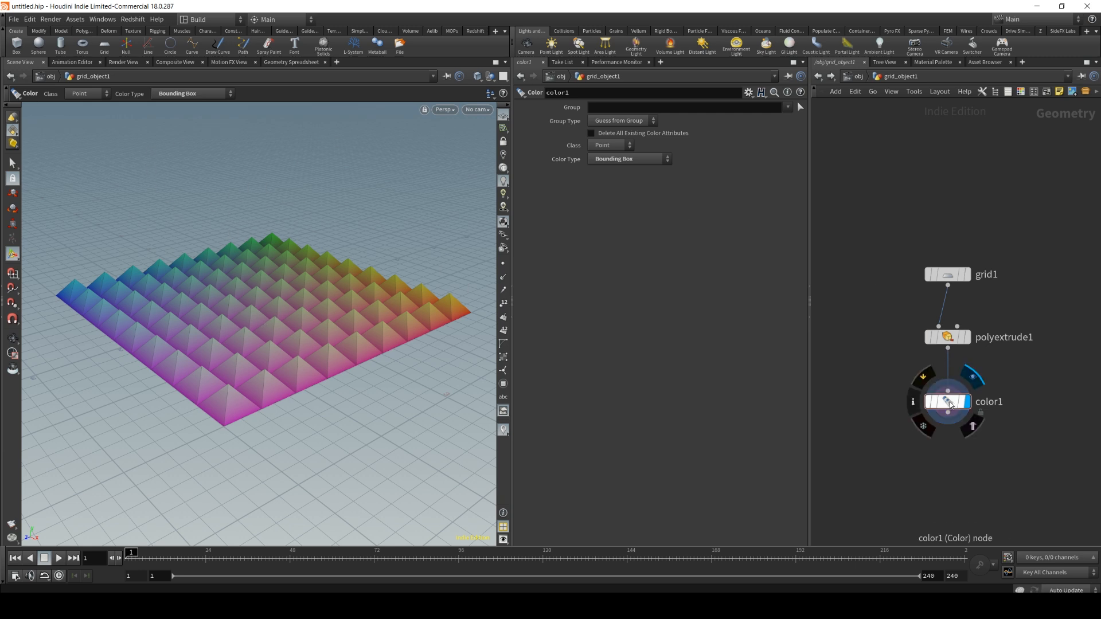
middle_click(950, 405)
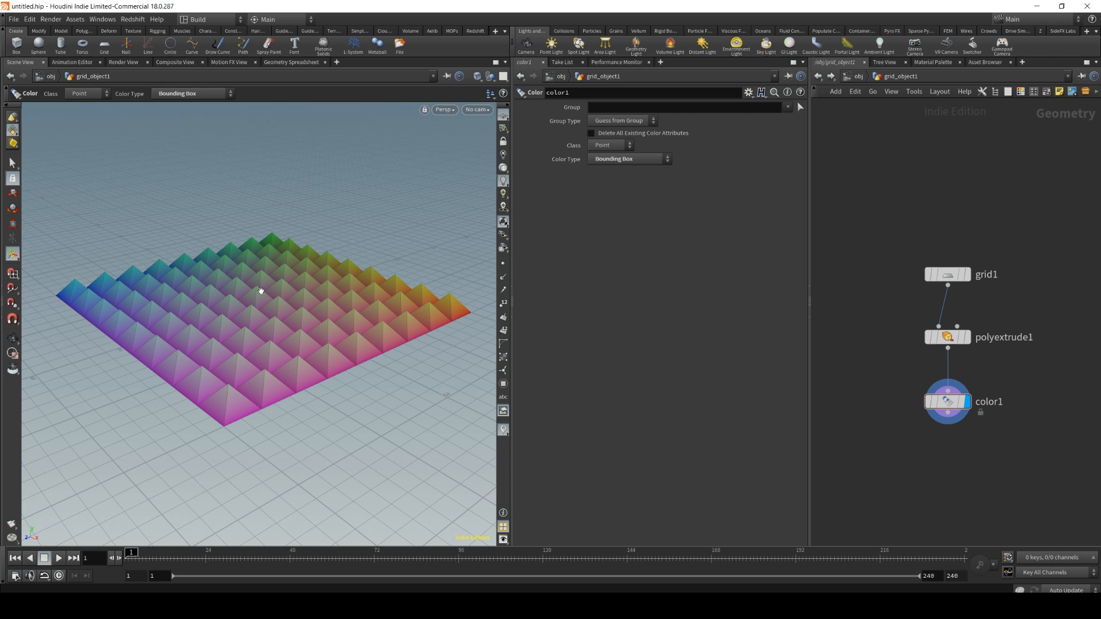
scroll(260, 298, "down", 2)
mouse_move(947, 404)
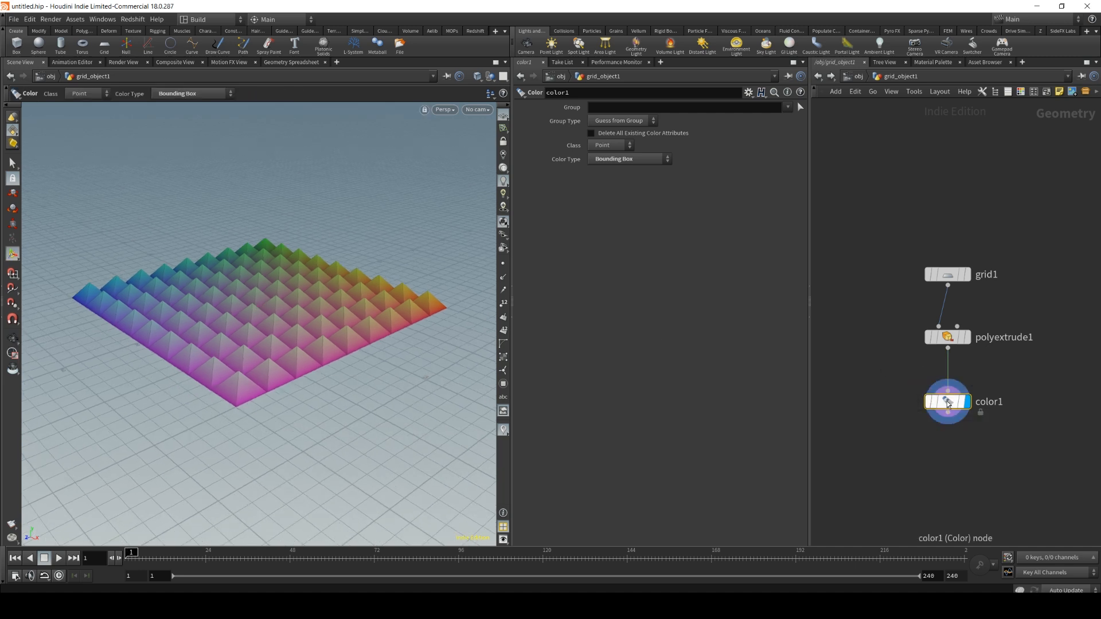
key("Delete")
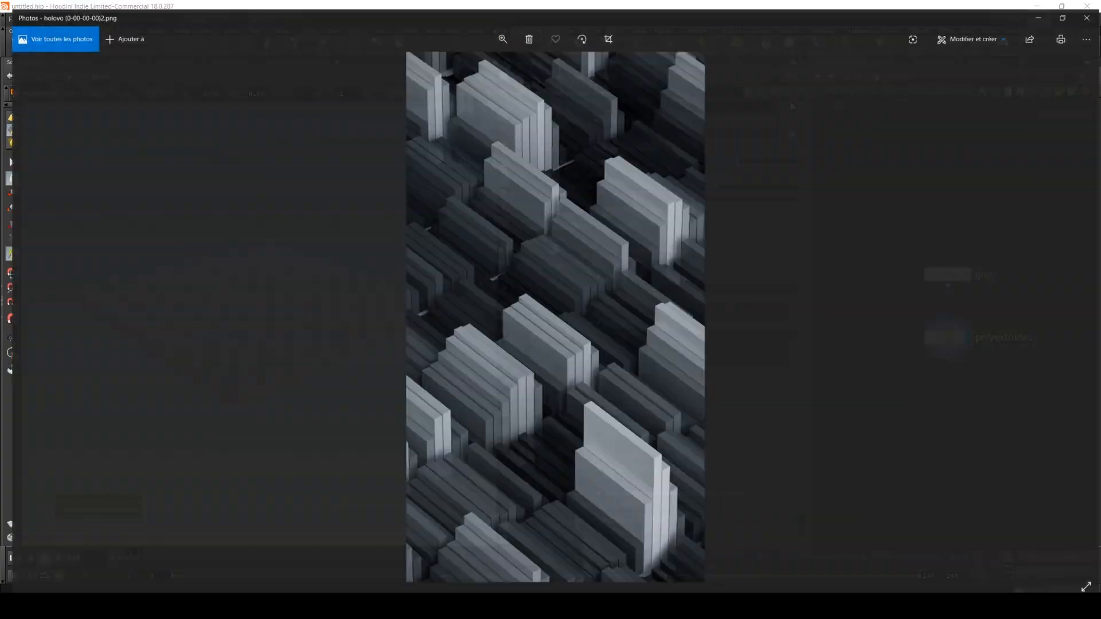
Close the holovo reference image in Photos and delete the PolyExtrude node from the grid object's network.
key("super+Down")
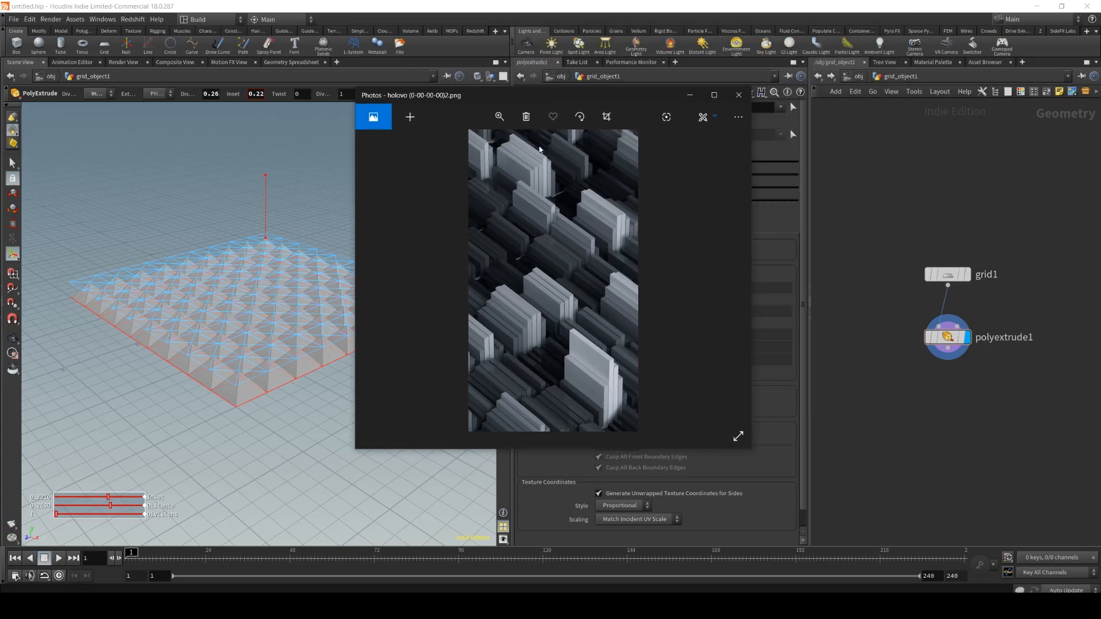
left_click(739, 95)
key("Delete")
key("Escape")
left_click_drag(208, 346, 265, 313)
key("Return")
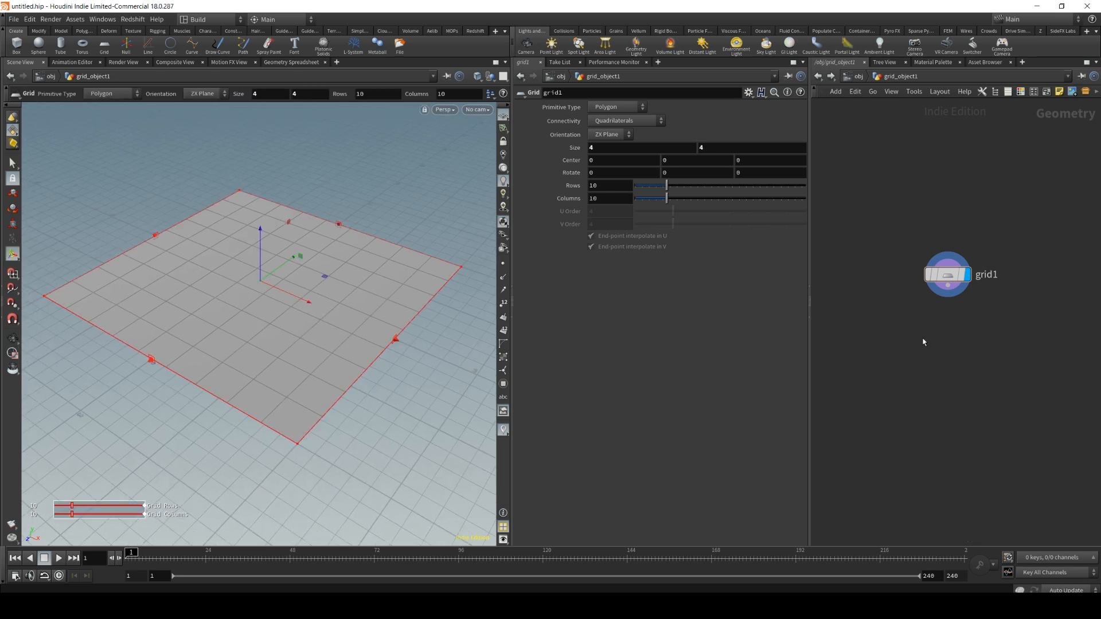
Shift the grid node slightly, add a Facet node connected below it and display the Facet result.
left_click_drag(932, 273, 922, 260)
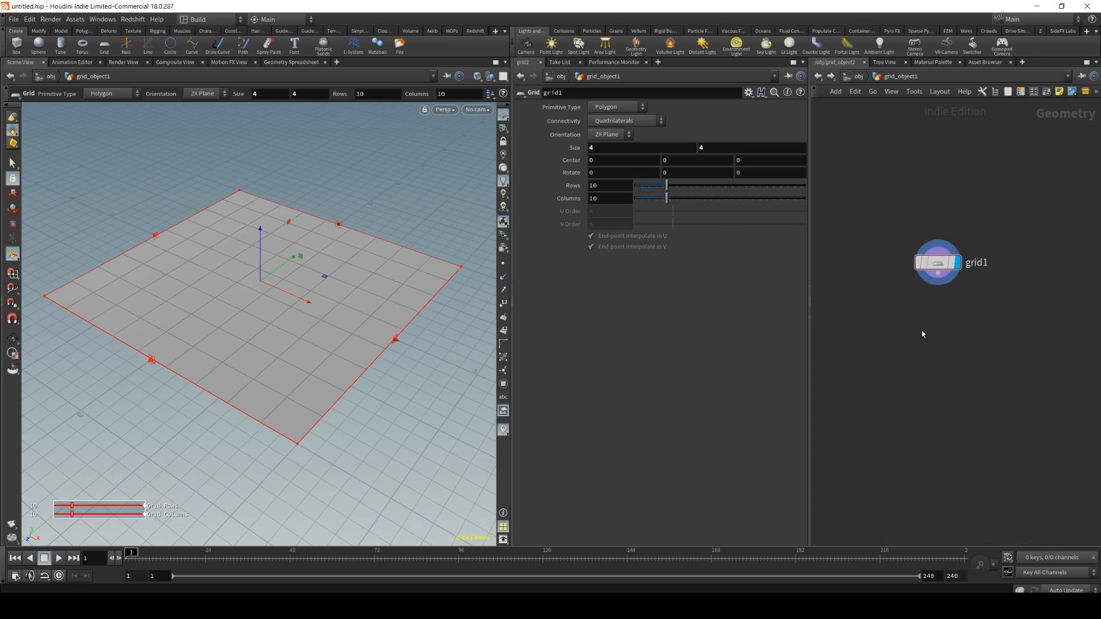
key("Tab")
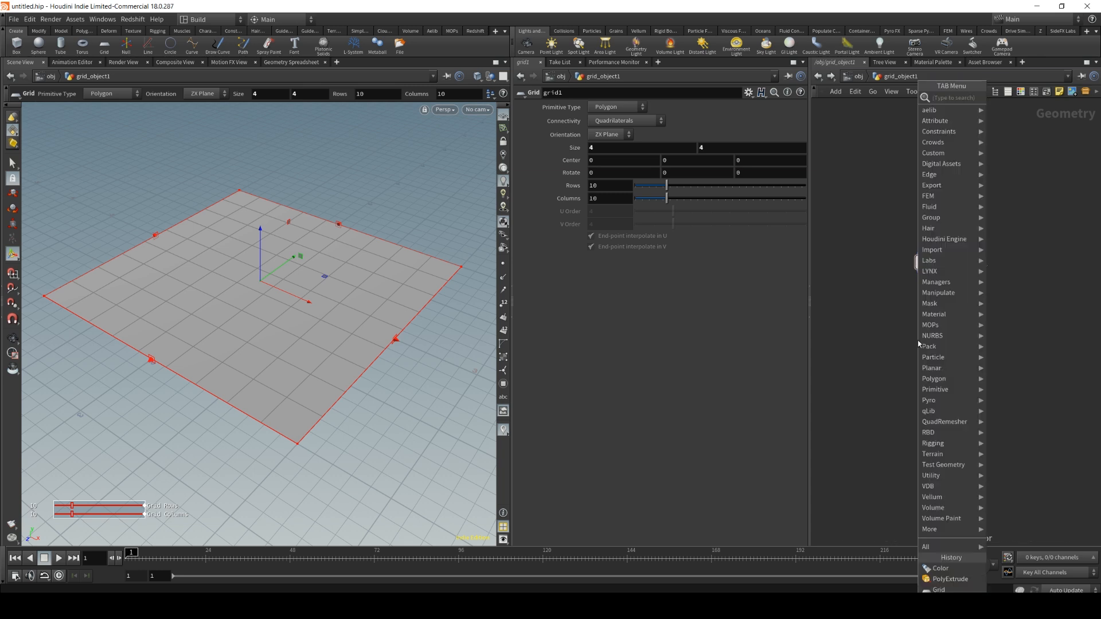
type("facet")
left_click(1005, 96)
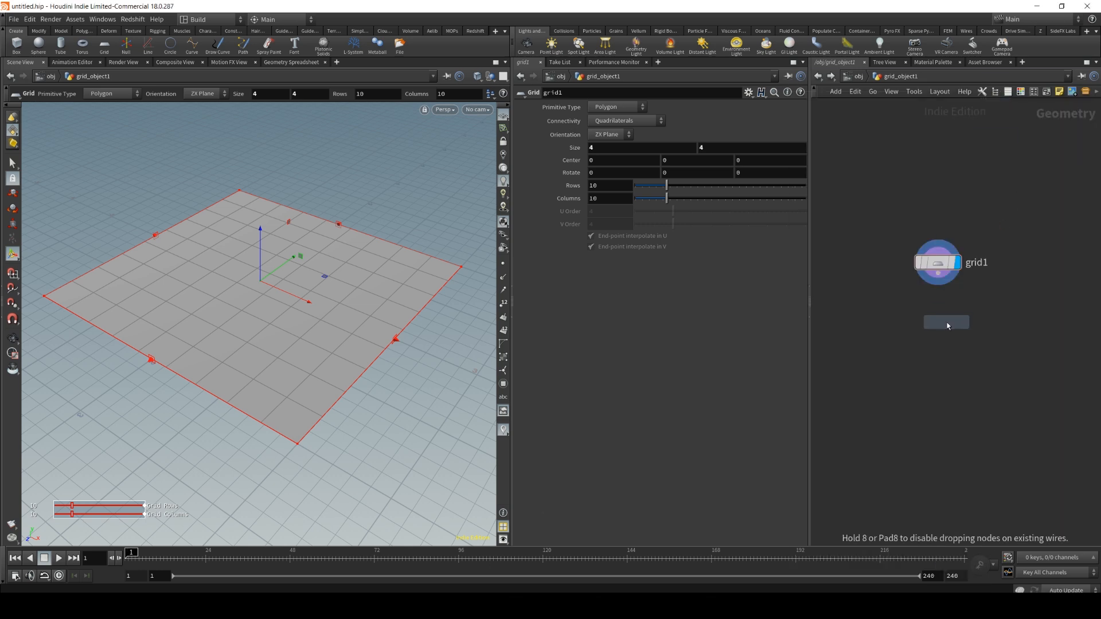
left_click(943, 322)
left_click_drag(938, 274, 938, 311)
left_click(956, 324)
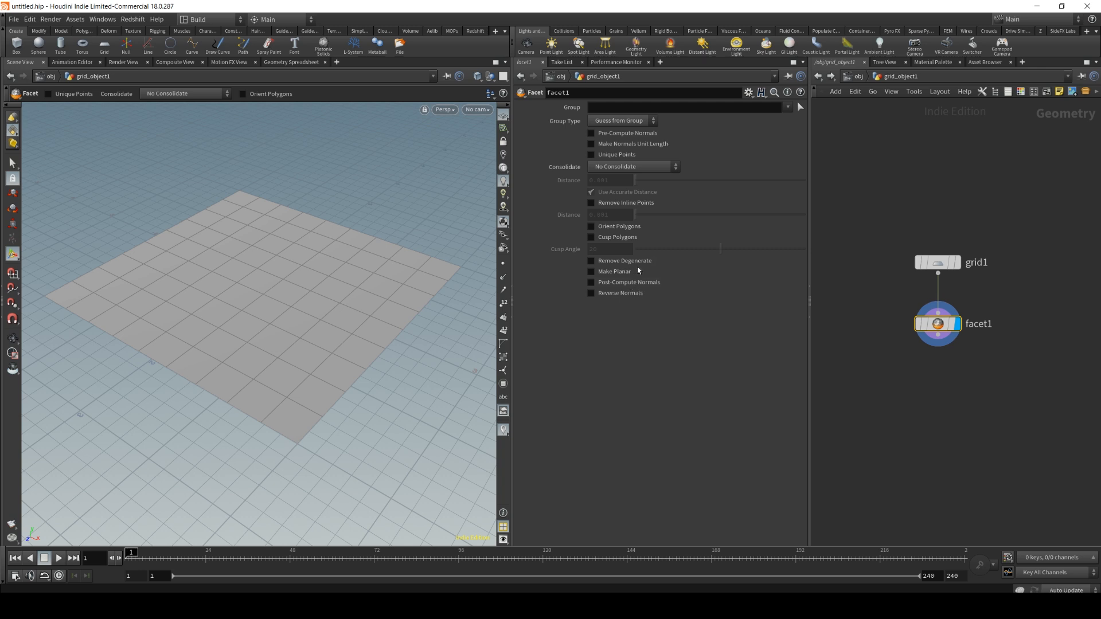
Enable Unique Points on the Facet node and move the node diagonally below the grid node.
left_click(591, 155)
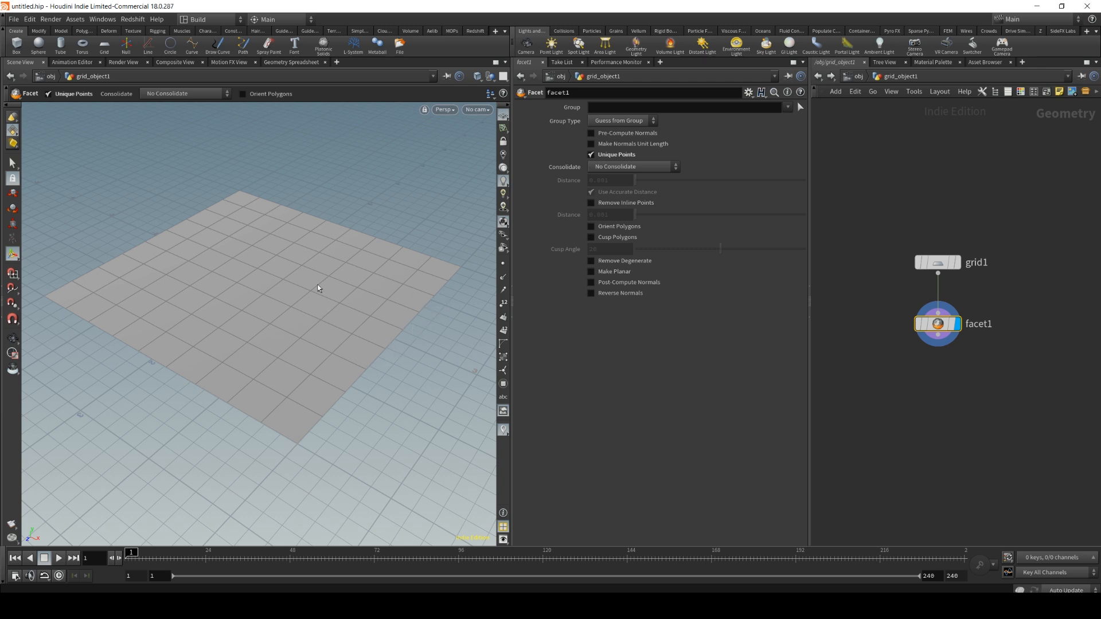
left_click_drag(935, 324, 874, 331)
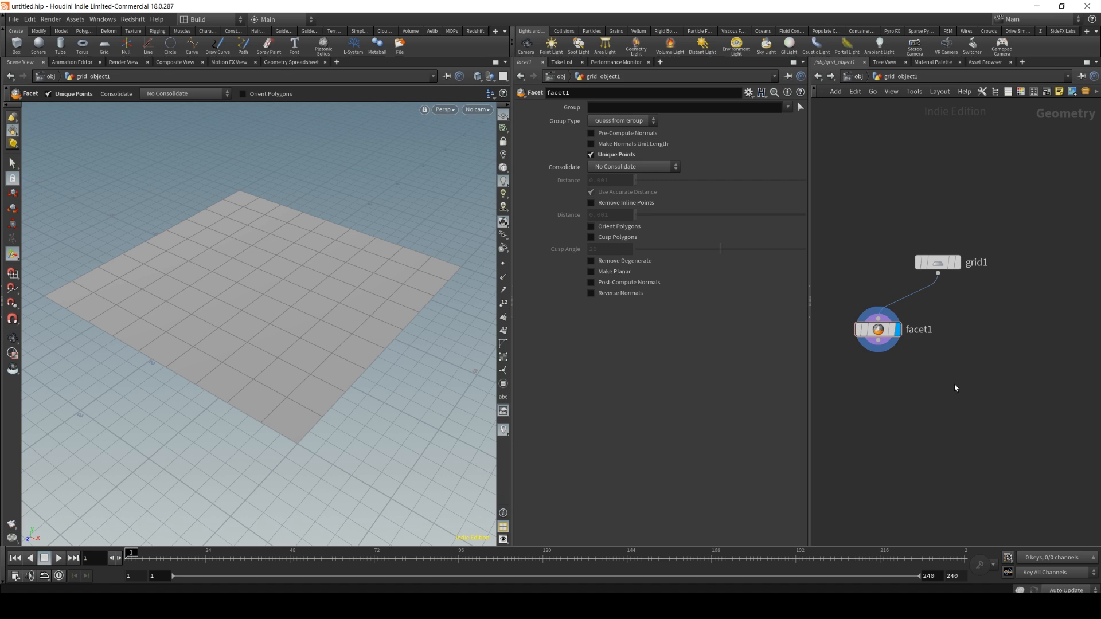
Add a Primitive node connected below the Facet node and display its result.
key("Tab")
type("primi")
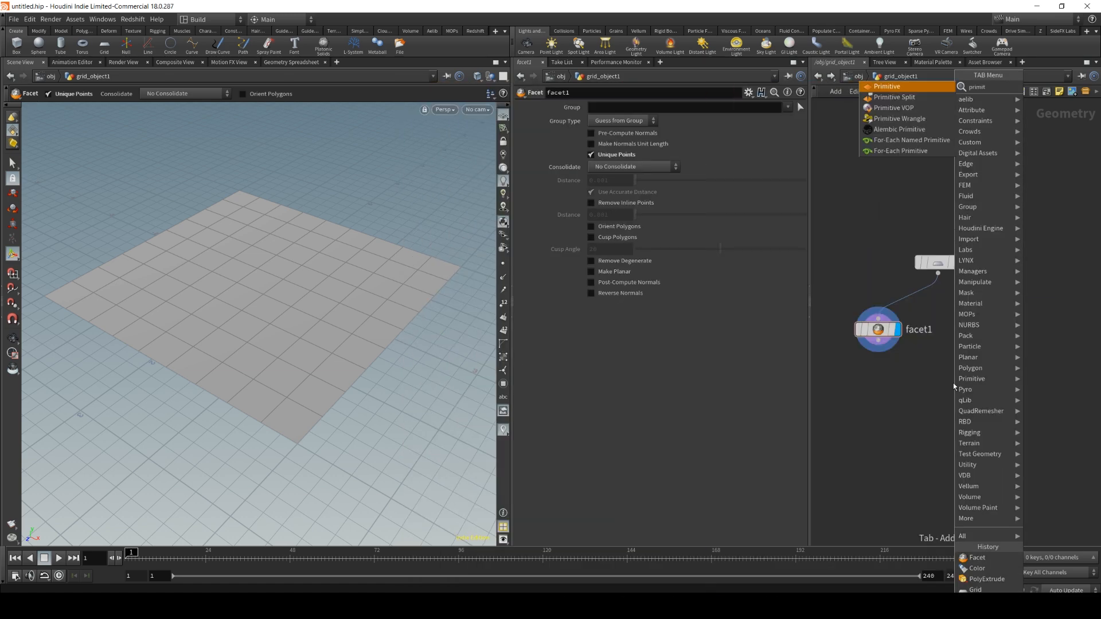
left_click(883, 85)
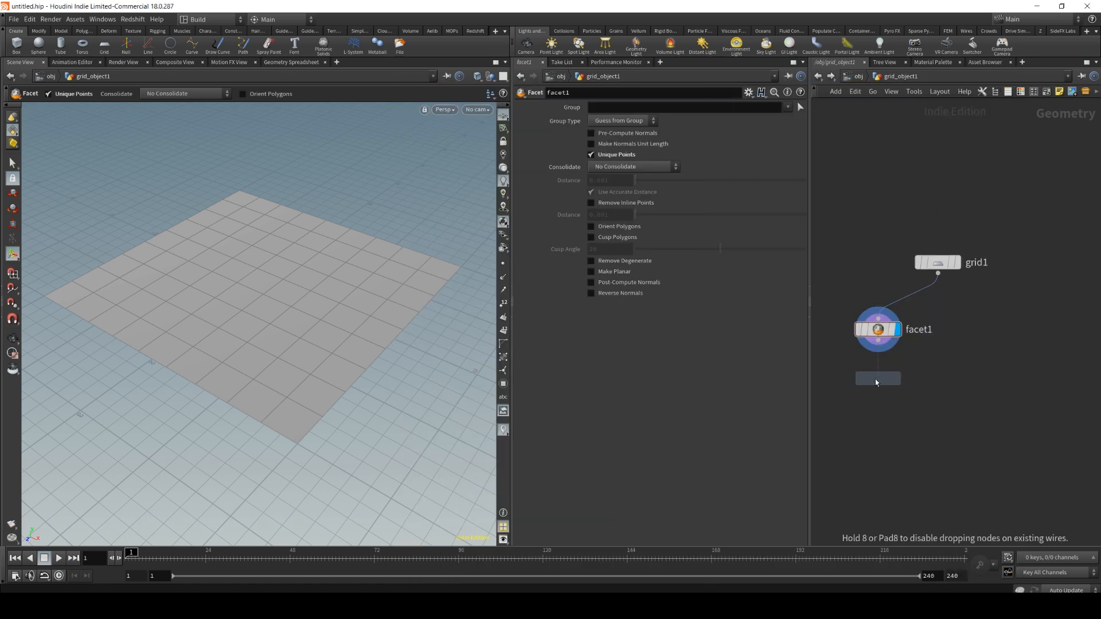
left_click(878, 382)
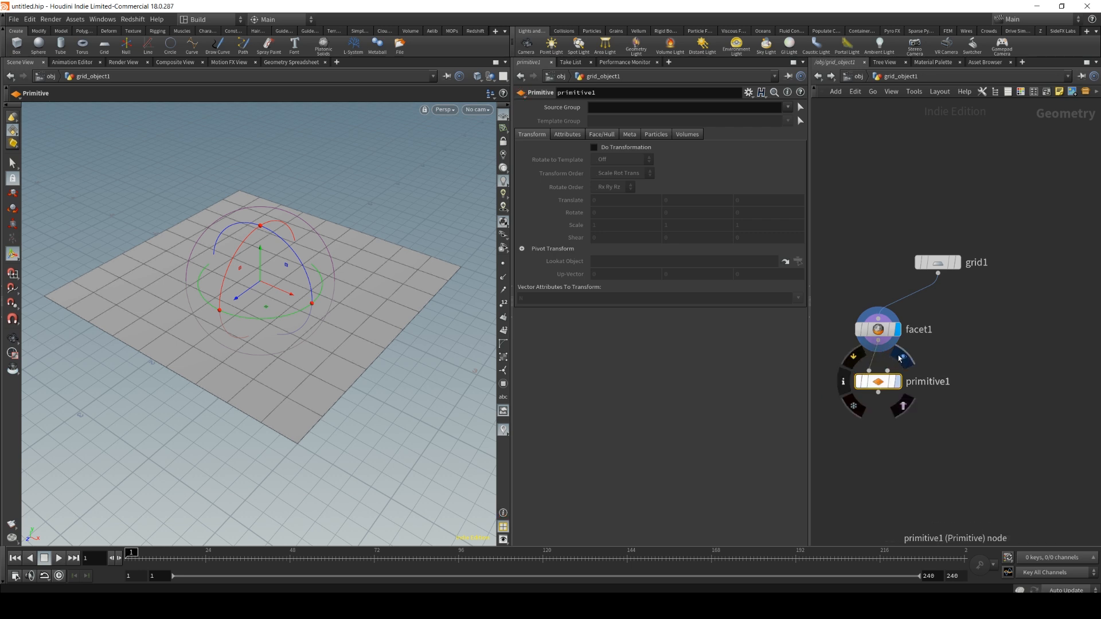
left_click(896, 382)
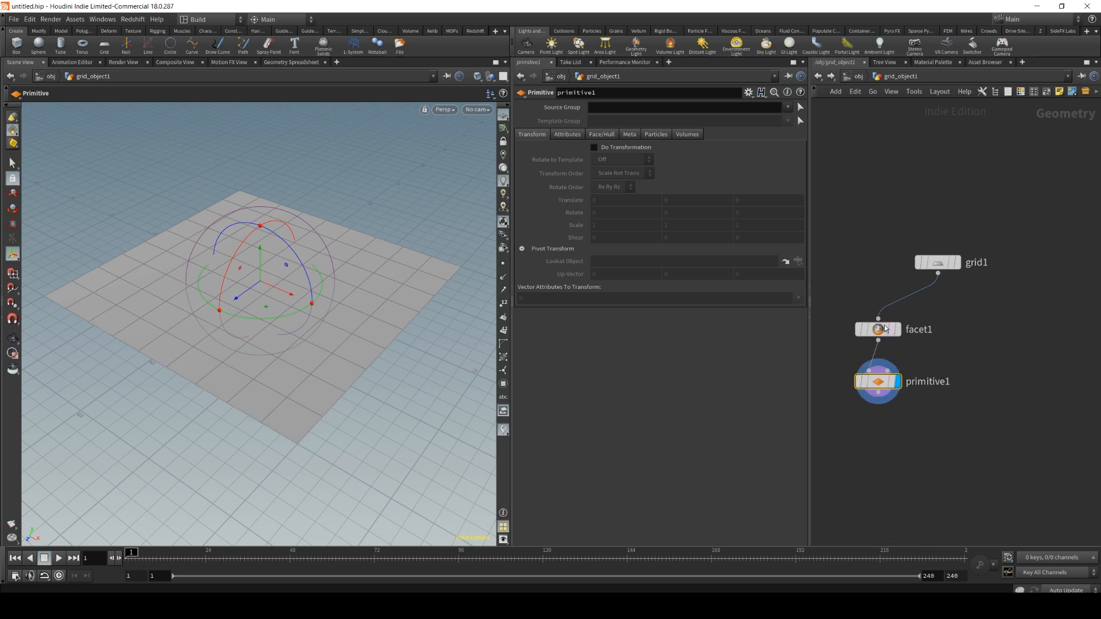
Enable Do Transformation on the Primitive node and scale the faces uniformly to 0.9.
left_click(594, 147)
middle_click_drag(577, 226, 547, 226)
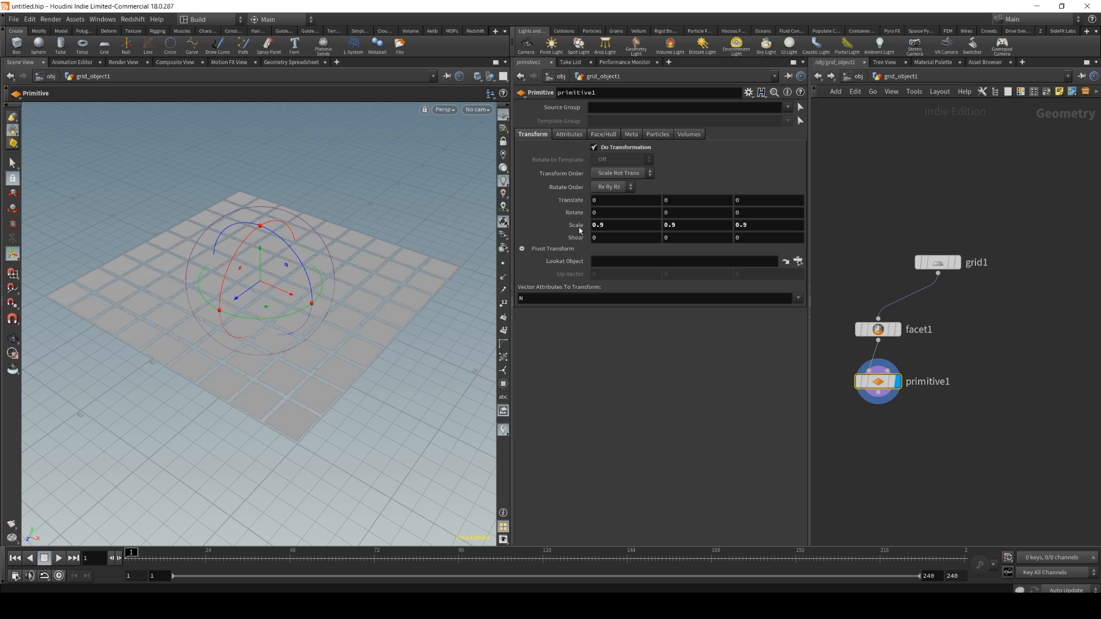
right_click_drag(355, 343, 339, 335, "alt")
left_click_drag(338, 334, 335, 372, "alt")
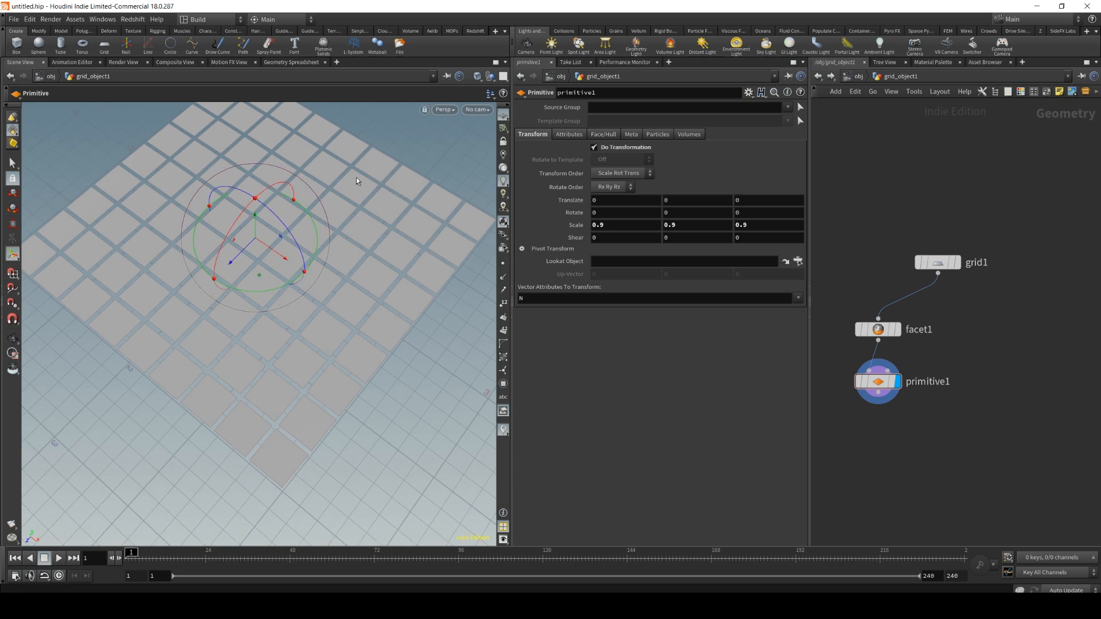
left_click_drag(271, 330, 289, 310)
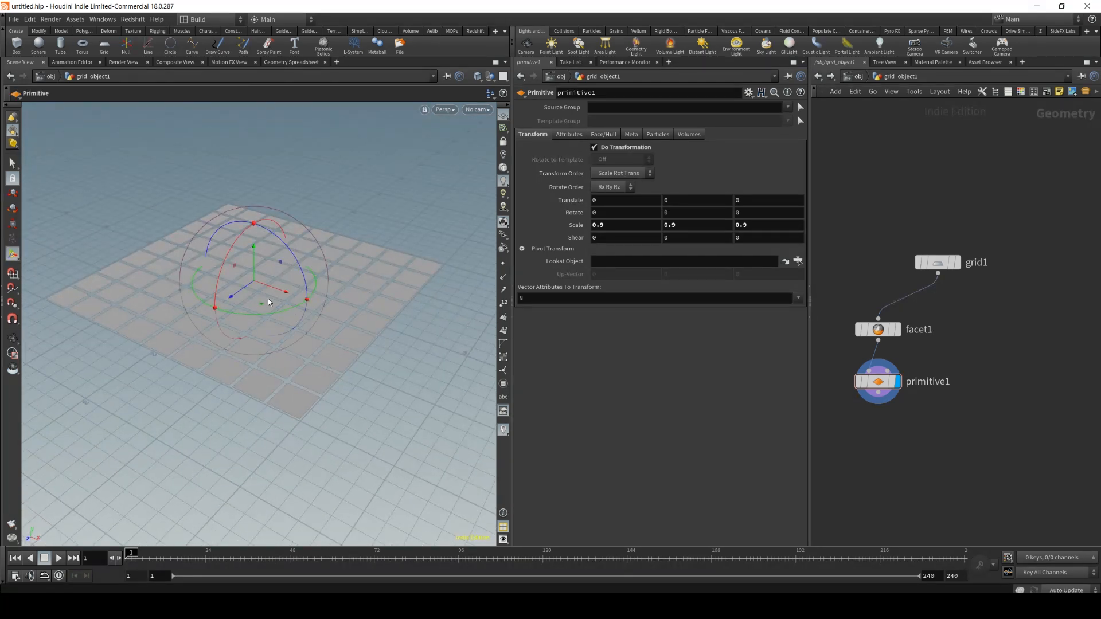
Duplicate the Primitive node beside the original, wire the copy directly from the grid node and try adjusting its scale.
left_click_drag(934, 428, 910, 447)
mouse_move(881, 388)
left_click(997, 383)
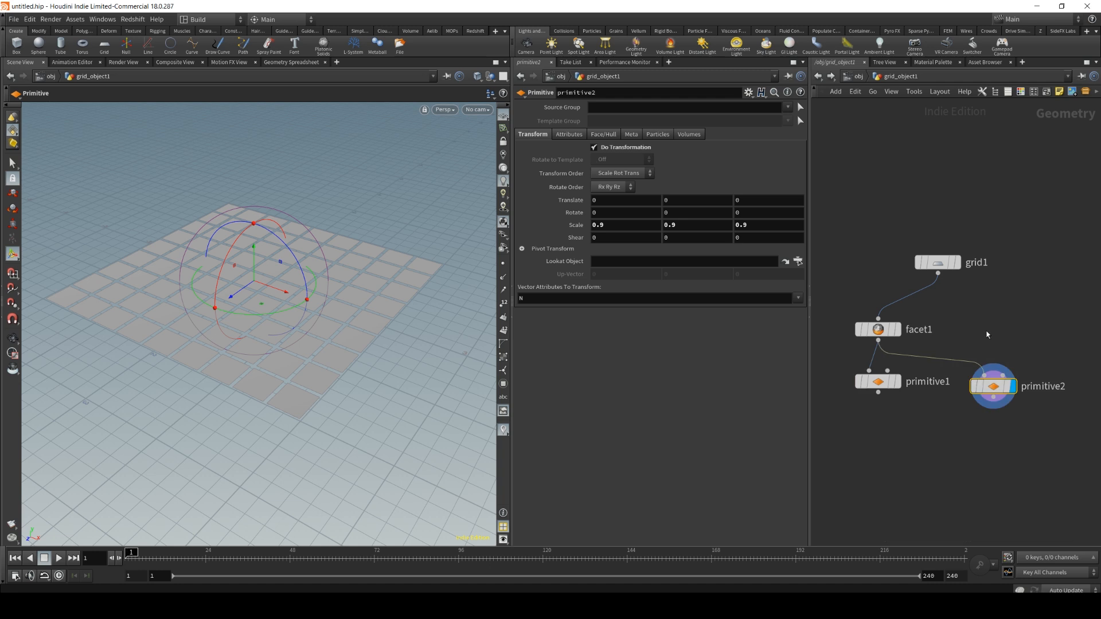
left_click_drag(938, 274, 993, 390)
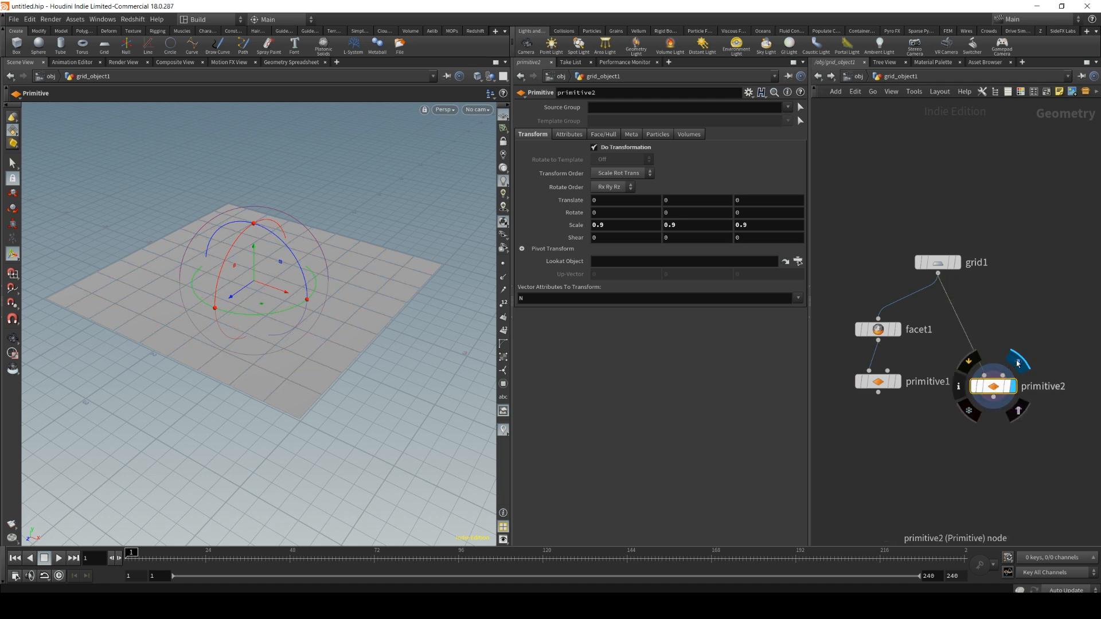
middle_click_drag(577, 225, 331, 291)
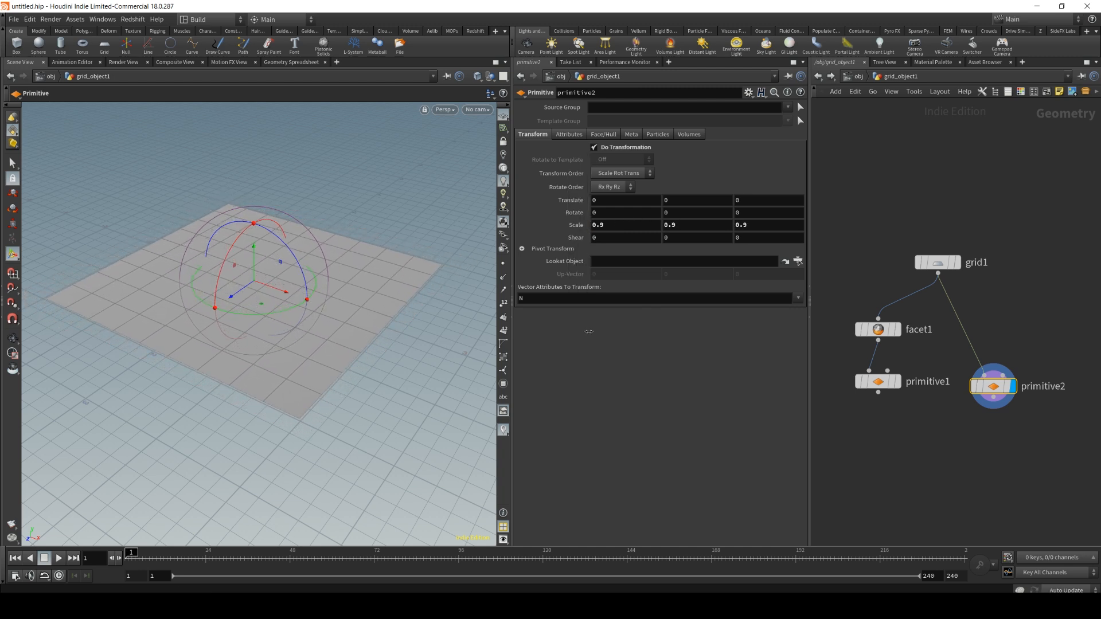
mouse_move(993, 386)
left_mouse_down()
mouse_move(983, 372)
mouse_move(999, 382)
left_mouse_up()
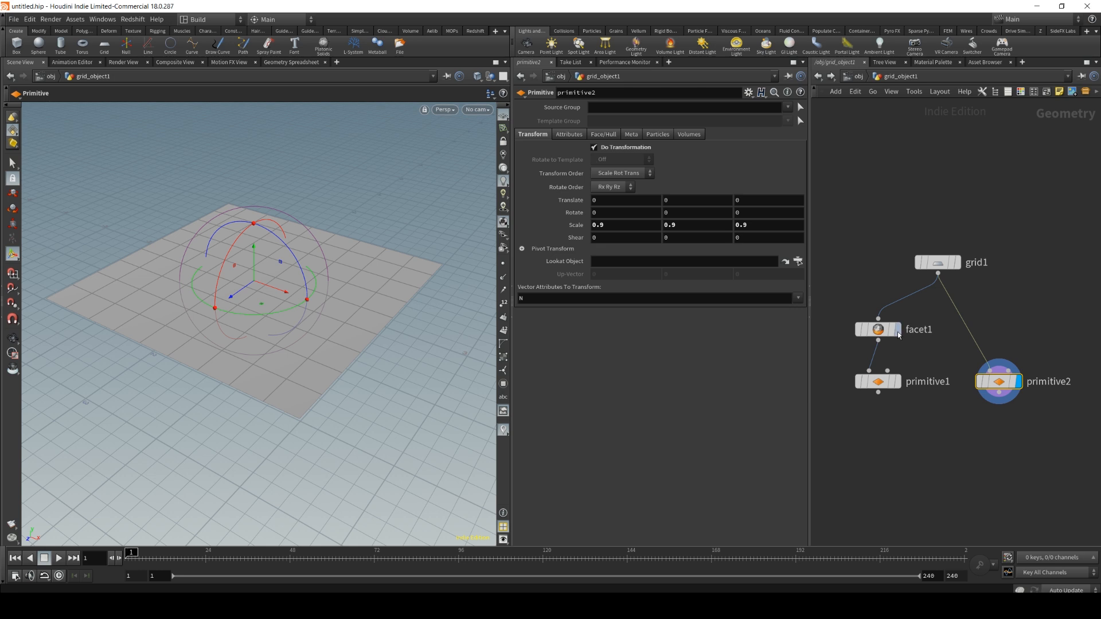
Check the Facet node's parameters and delete the duplicate Primitive node.
left_click(883, 335)
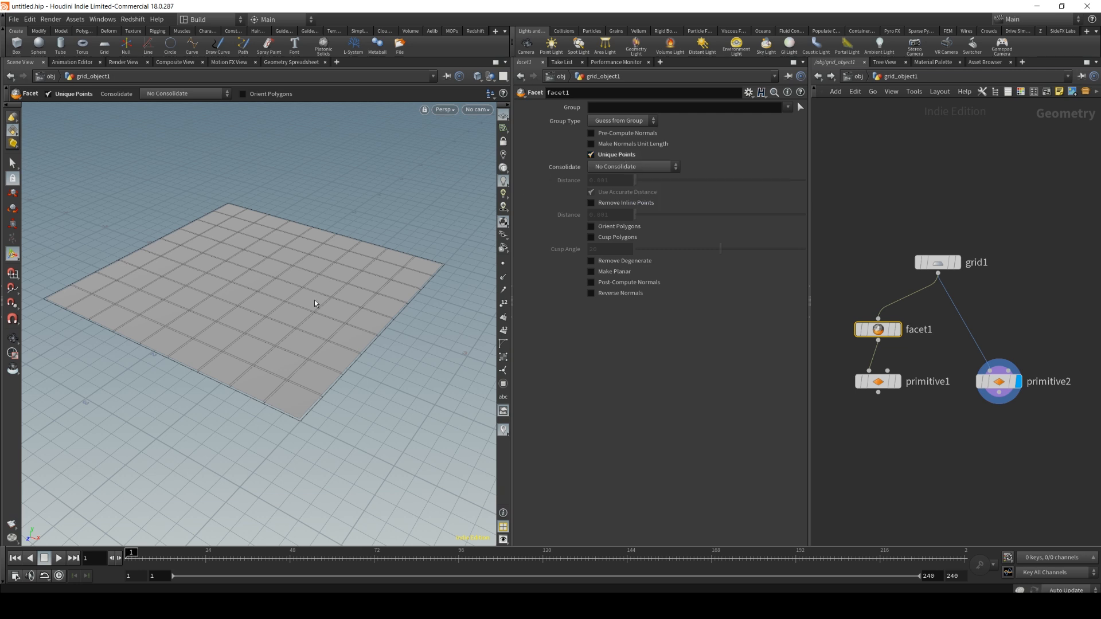
left_click(1000, 385)
key("Delete")
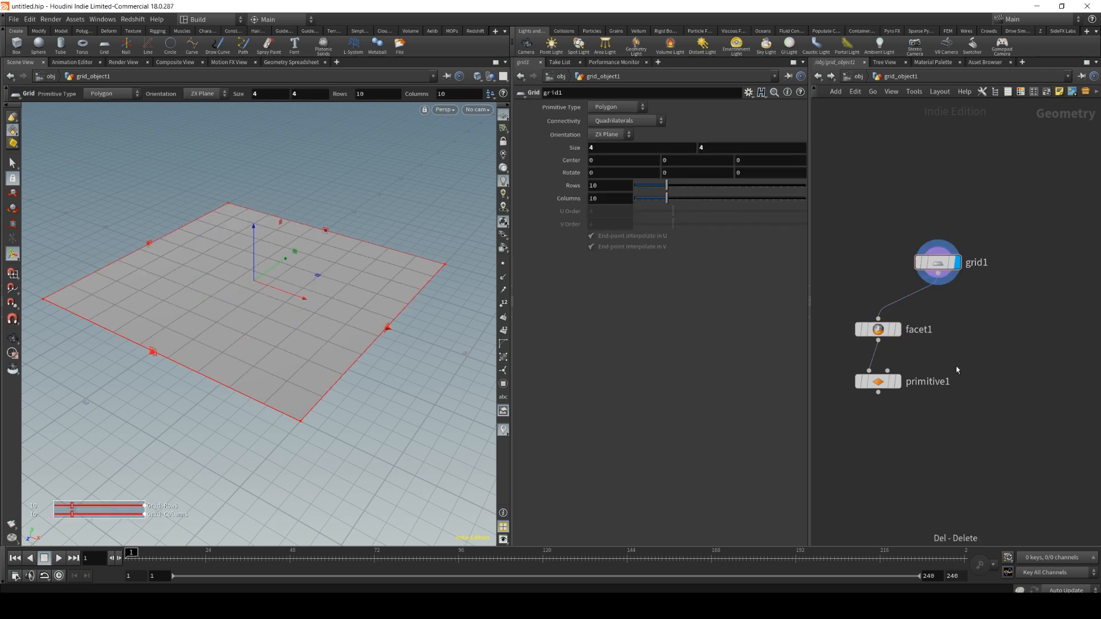
Display the remaining Primitive node's result in the viewport.
mouse_move(882, 334)
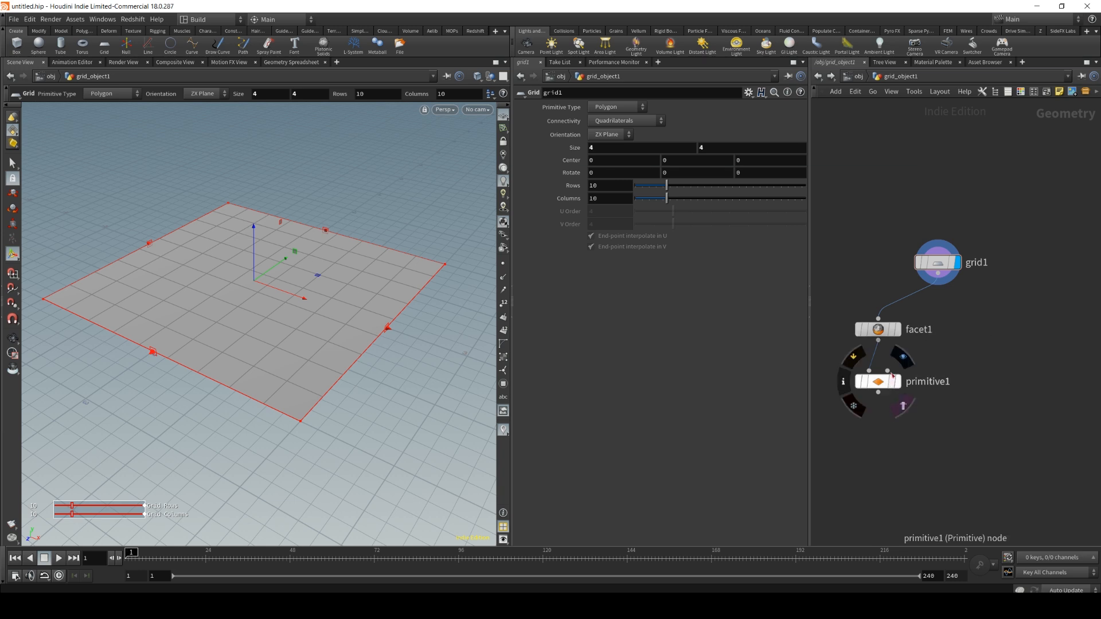
left_click(902, 357)
left_click_drag(199, 300, 163, 304, "alt")
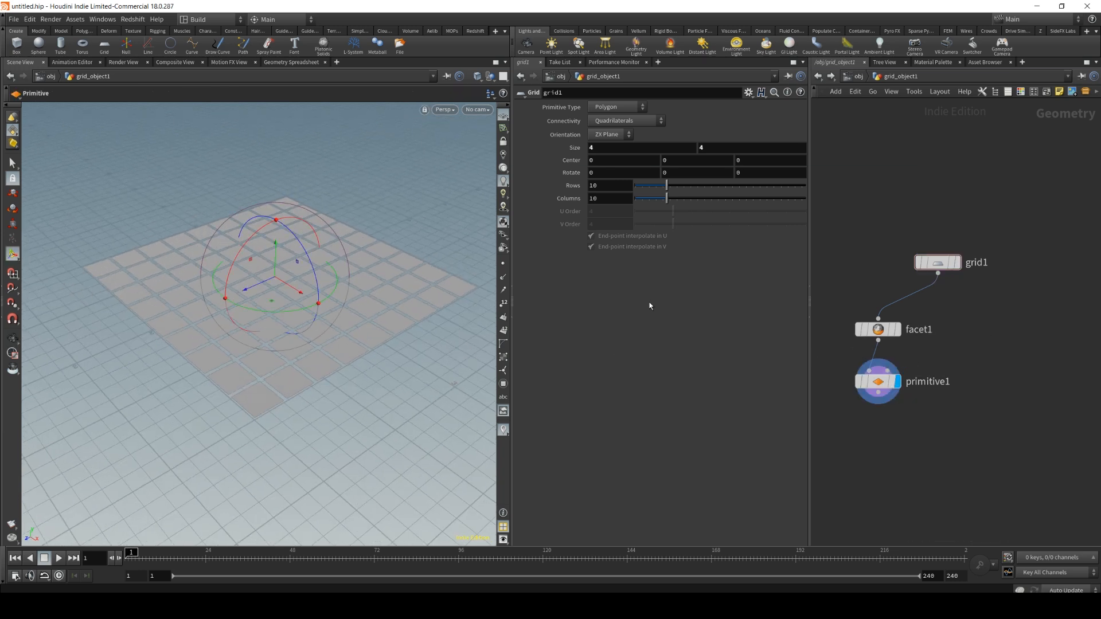
Set the grid node's rows to 50 and inspect the narrow separated strips.
left_click(940, 264)
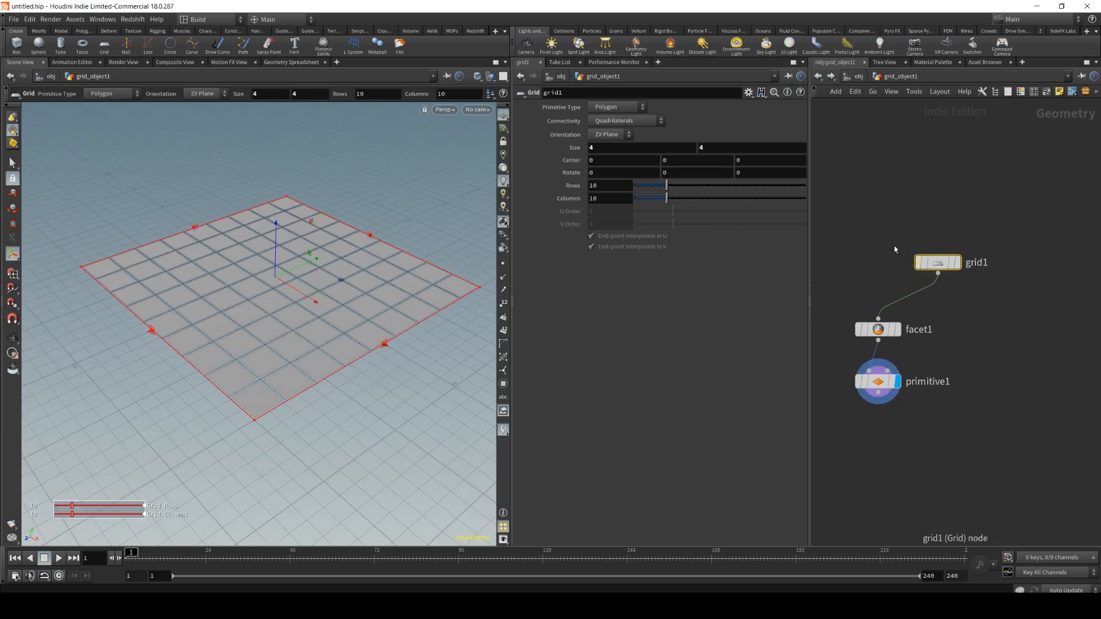
double_click(609, 186)
type("50")
left_click(963, 434)
right_click_drag(269, 330, 214, 317, "alt")
left_click_drag(214, 317, 242, 316, "alt")
right_click_drag(242, 316, 245, 338)
left_click_drag(244, 339, 295, 298)
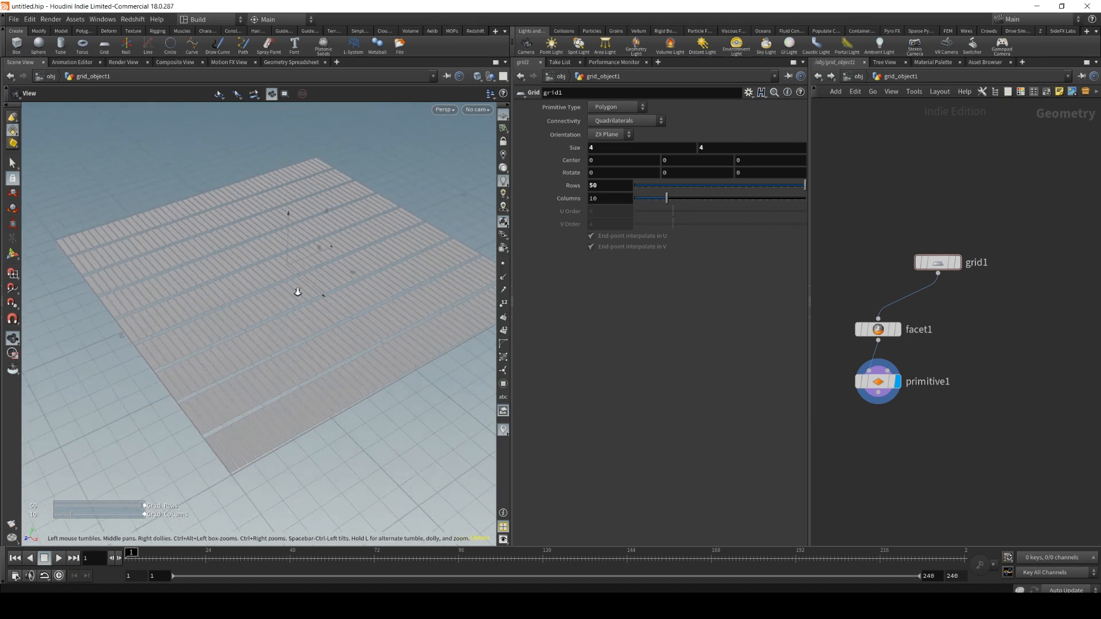
right_click_drag(294, 299, 270, 329)
mouse_move(270, 329)
left_mouse_down()
mouse_move(311, 260)
mouse_move(280, 293)
mouse_move(273, 350)
mouse_move(279, 331)
left_mouse_up()
right_click_drag(297, 298, 217, 348)
left_click_drag(314, 320, 300, 302)
Add a PolyExtrude node below the Primitive node, connect it to that node's output and display it.
middle_click_drag(907, 467, 920, 433)
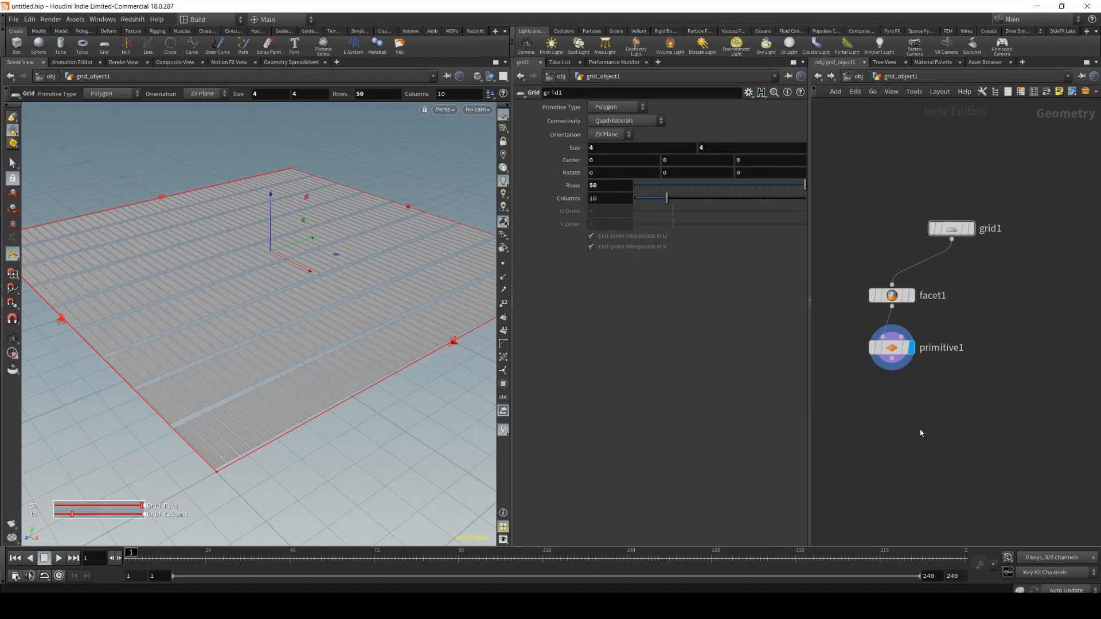
key("Tab")
type("polye")
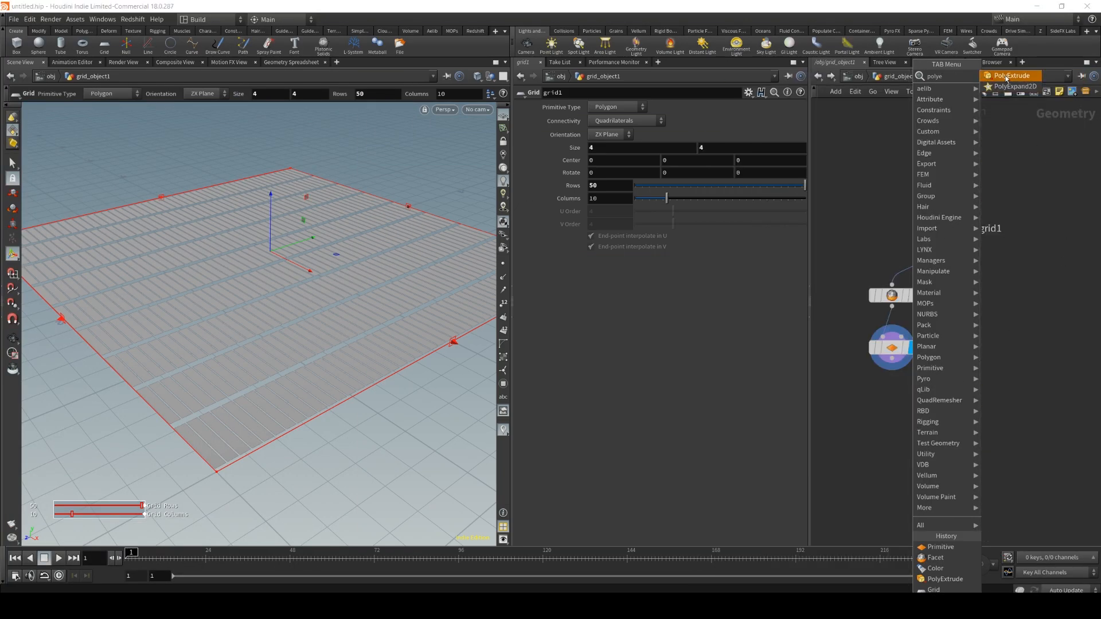
key("Return")
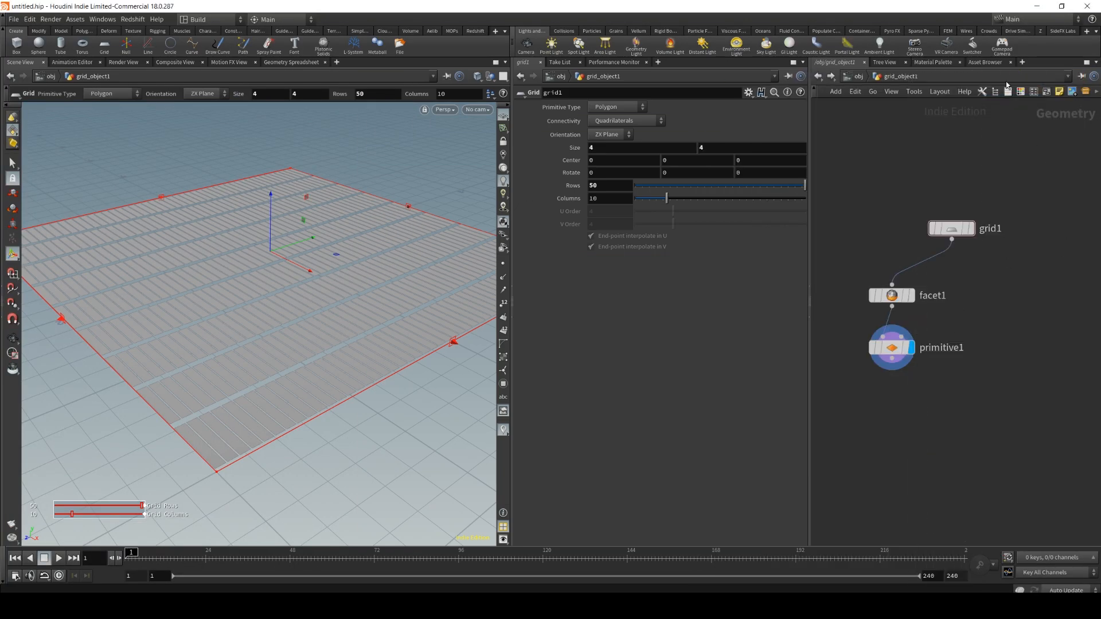
left_click(892, 398)
left_click_drag(892, 358, 892, 388)
Set the PolyExtrude distance to 1 and inspect the extruded blocks.
left_click(618, 163)
type("1")
key("Return")
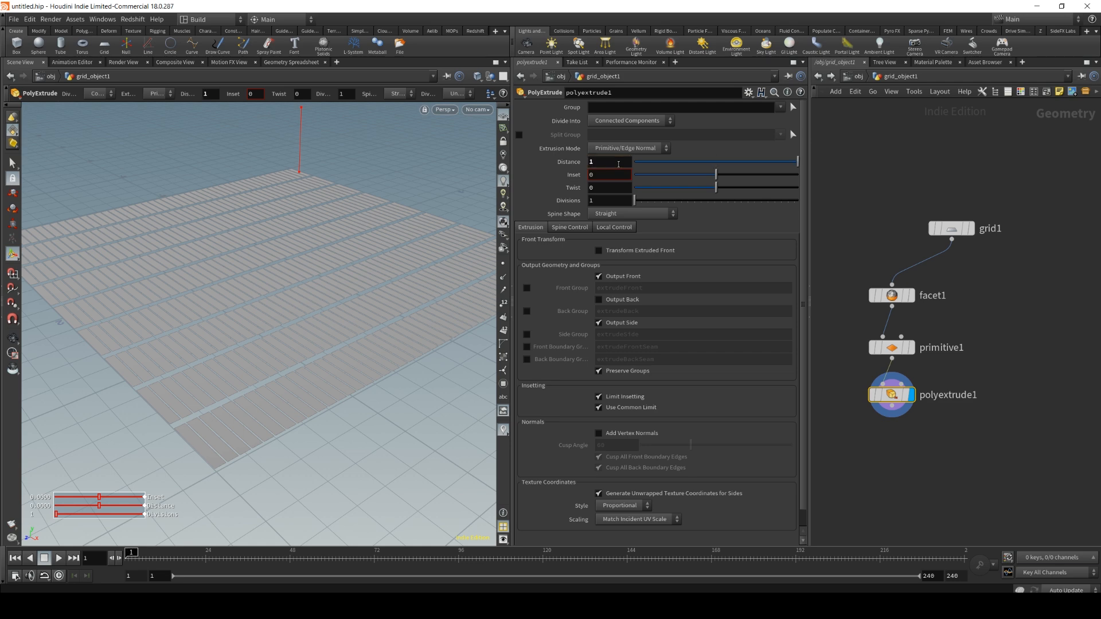
right_click_drag(241, 201, 294, 241, "alt")
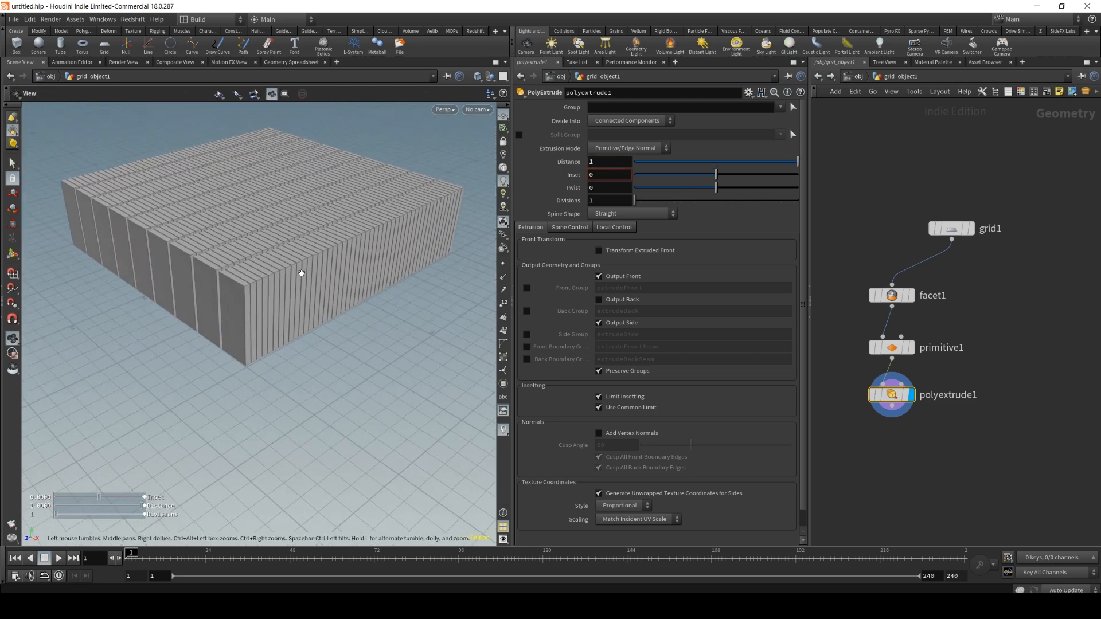
key("Return")
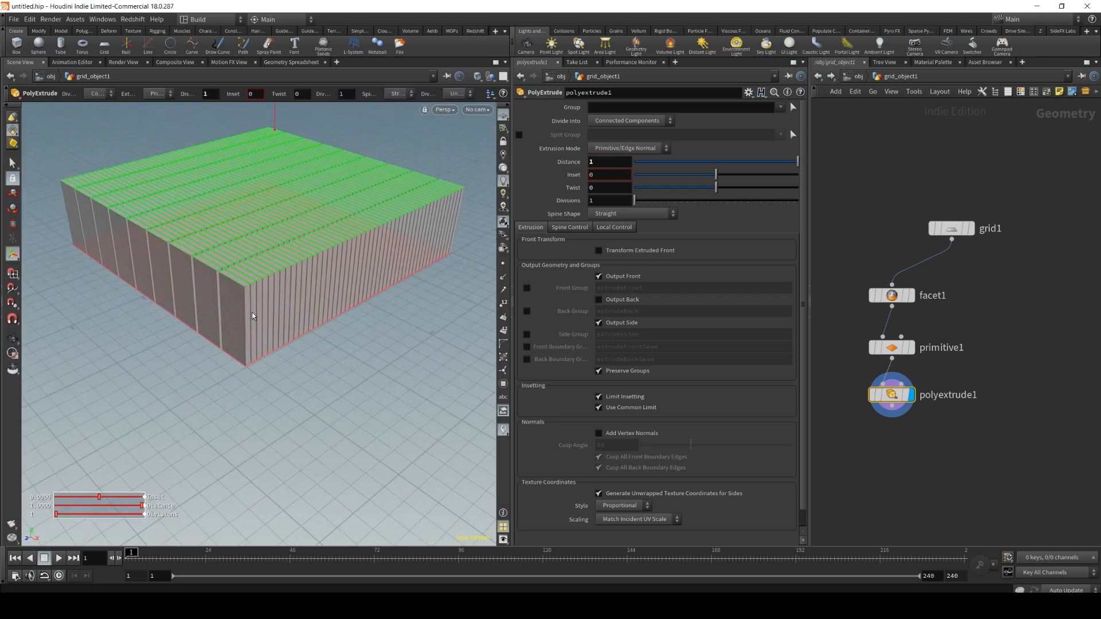
Set the PolyExtrude node's Divide Into option to Individual Elements and move the node further below the Primitive node.
left_click(640, 122)
left_click(630, 132)
key("Escape")
left_click_drag(253, 249, 393, 358)
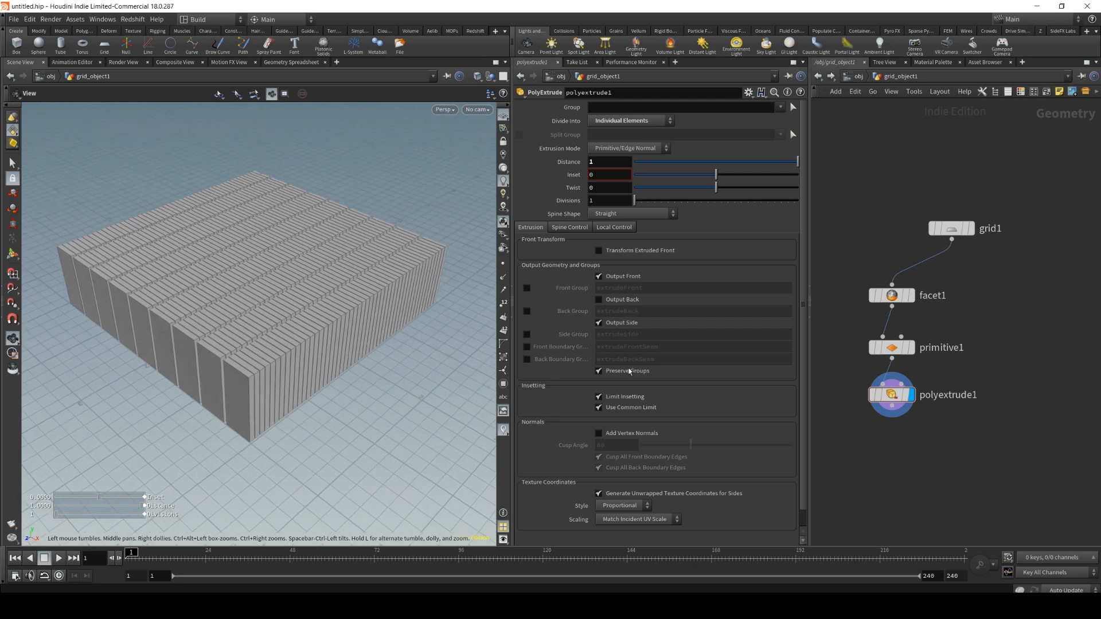
left_click_drag(899, 400, 899, 438)
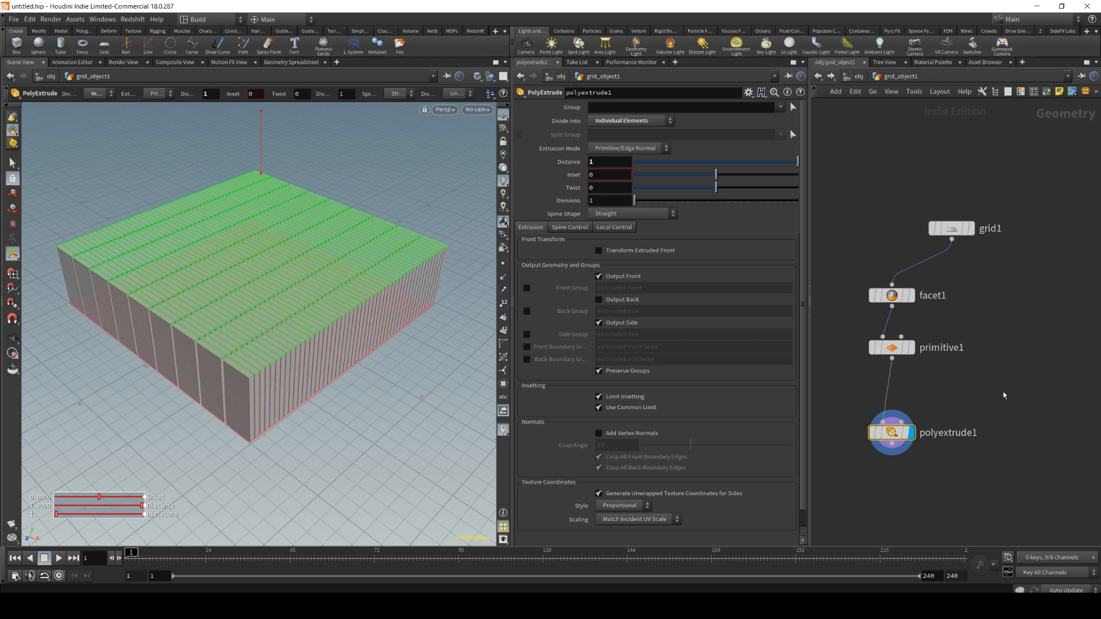
Check the underside of the blocks and enable Output Back on the PolyExtrude node, keeping Output Front enabled.
mouse_move(896, 436)
left_click(599, 277)
key("Escape")
left_click_drag(302, 294, 307, 332)
key("Return")
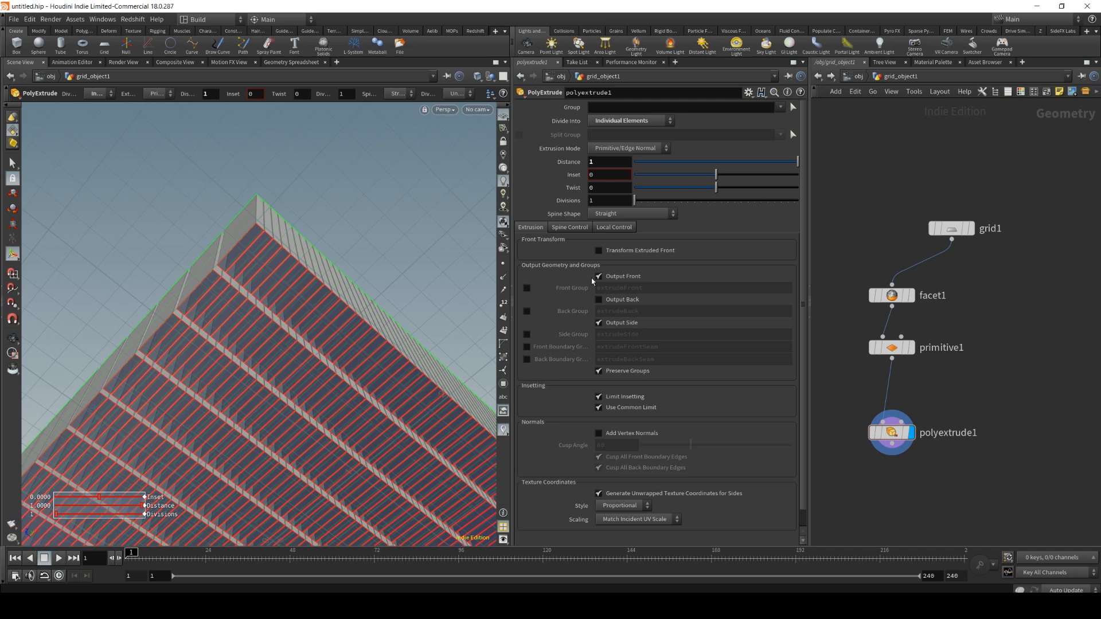
left_click(599, 300)
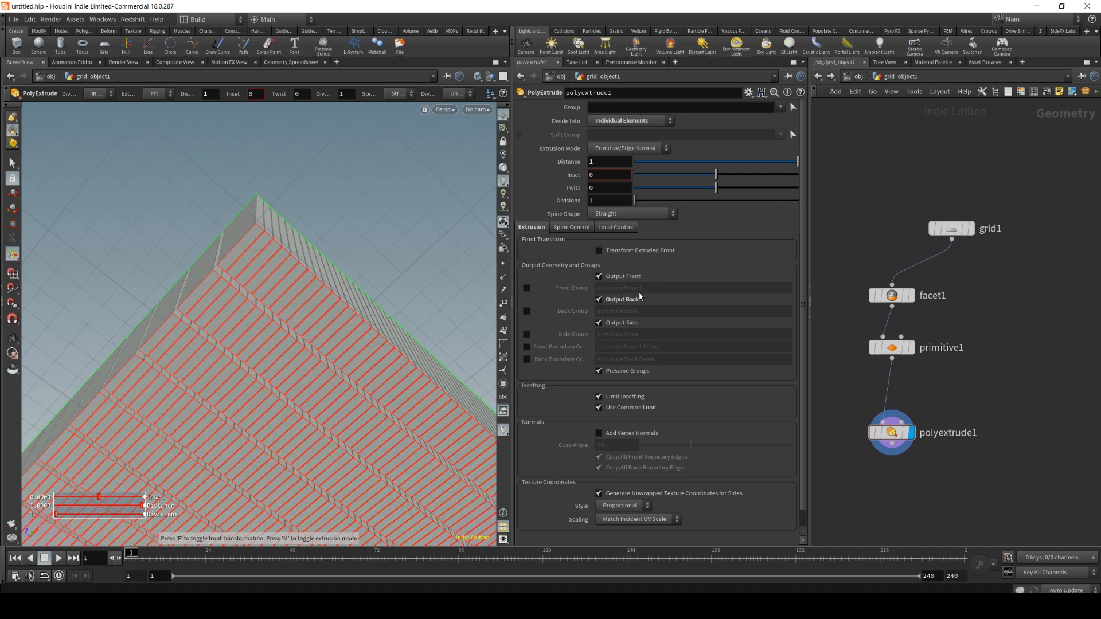
Enable the Front Group output named extrudeFront on the PolyExtrude node.
left_click(527, 288)
key("Escape")
left_click_drag(323, 308, 312, 271)
key("Return")
Add a second PolyExtrude node connected below the first, display it and restrict its Group to extrudeFront.
middle_click_drag(919, 470, 911, 389)
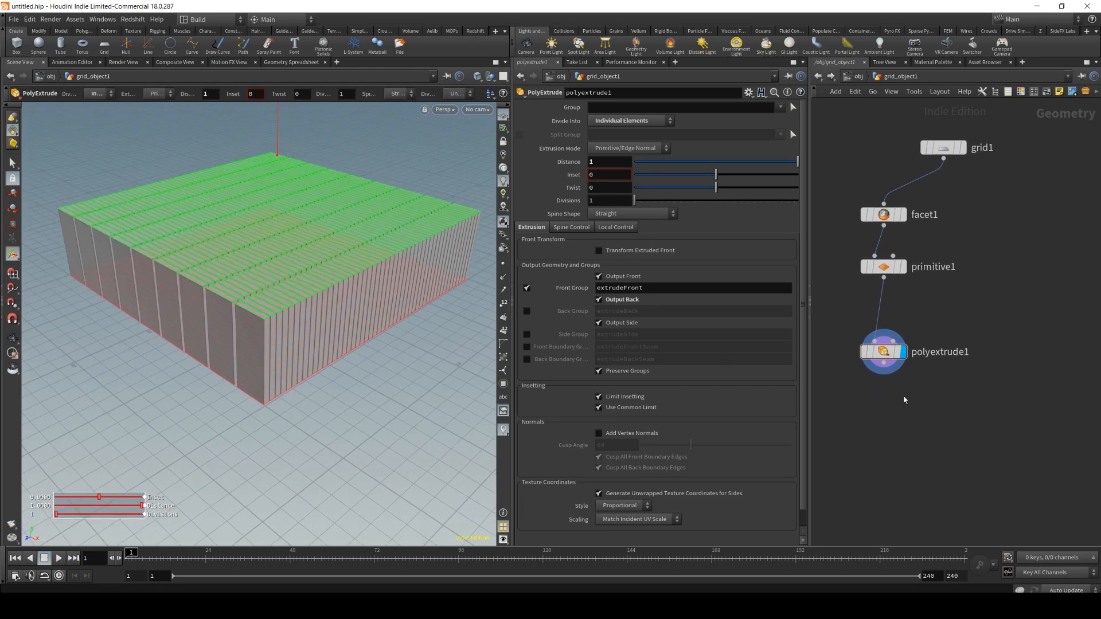
key("Tab")
type("polyextr")
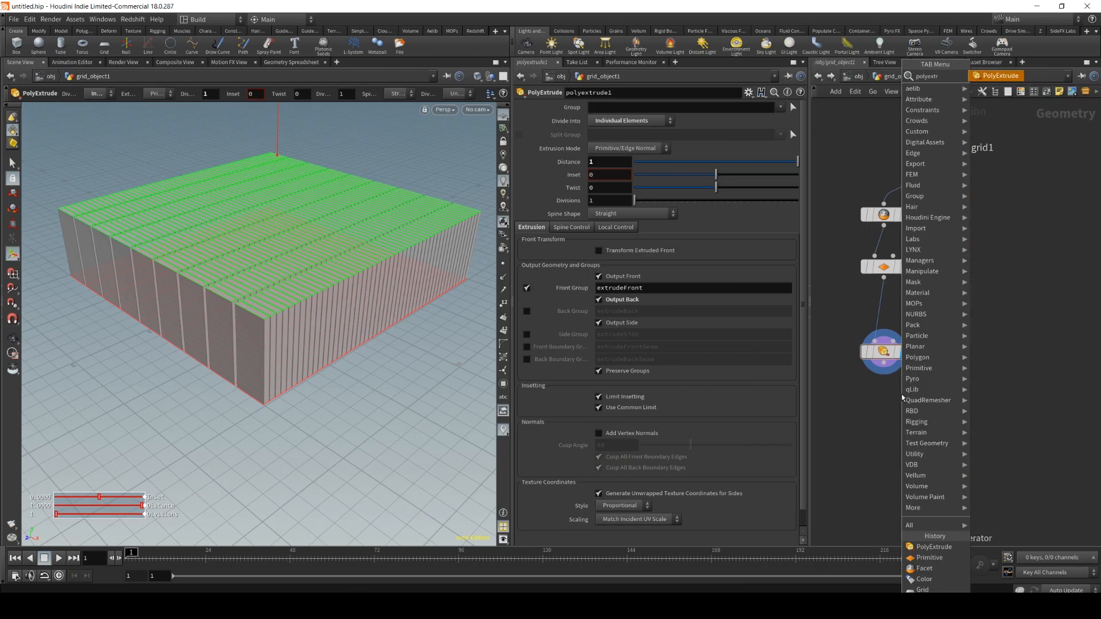
key("Return")
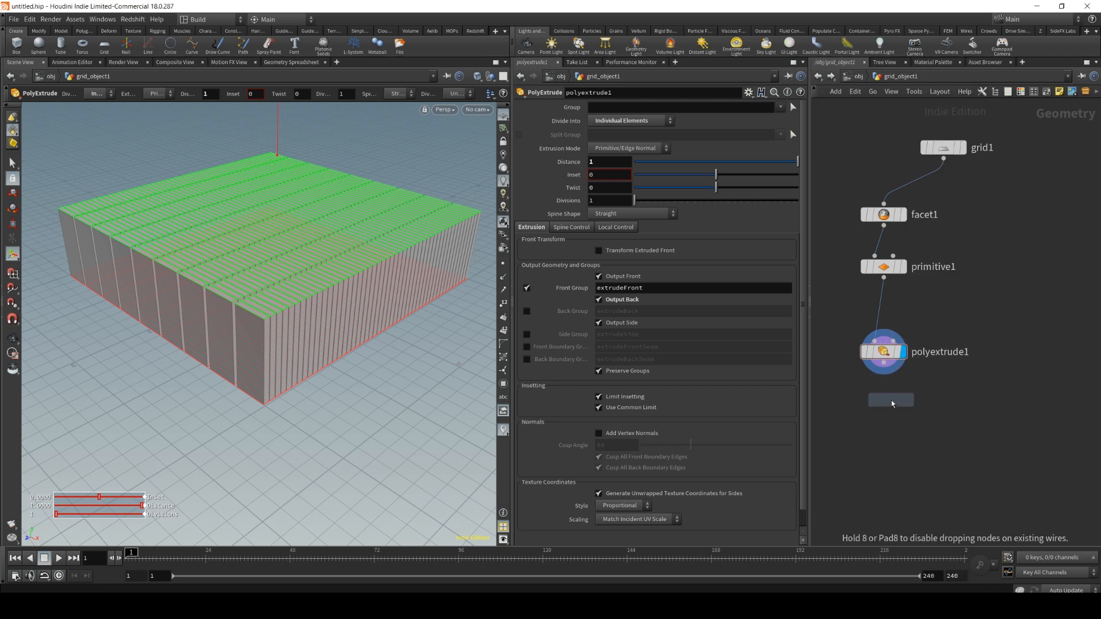
left_click(890, 405)
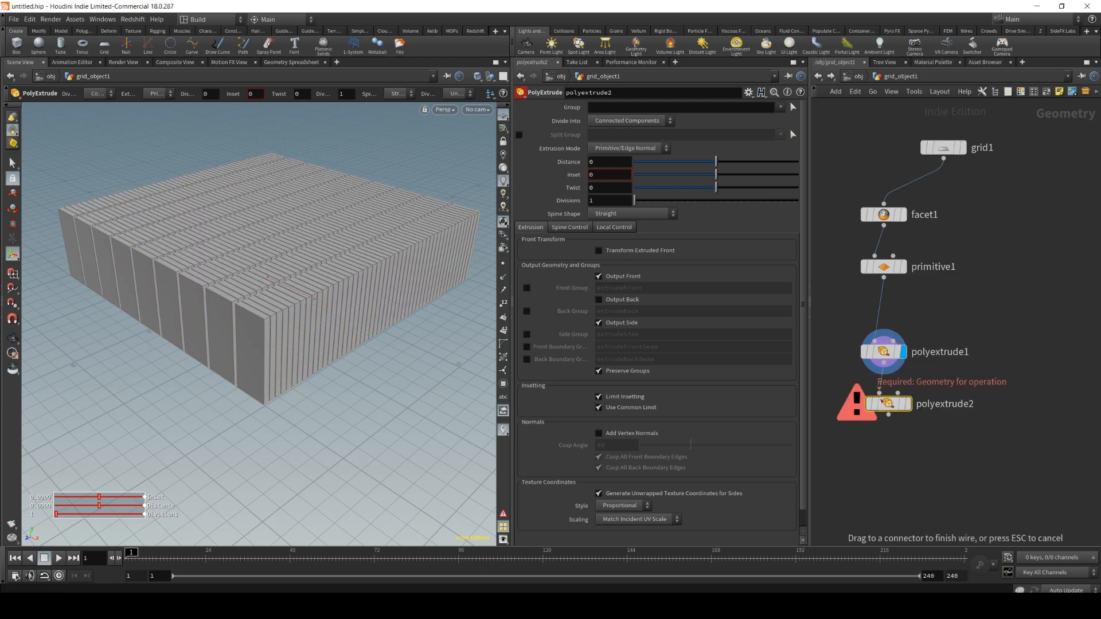
left_click(780, 107)
left_click(797, 118)
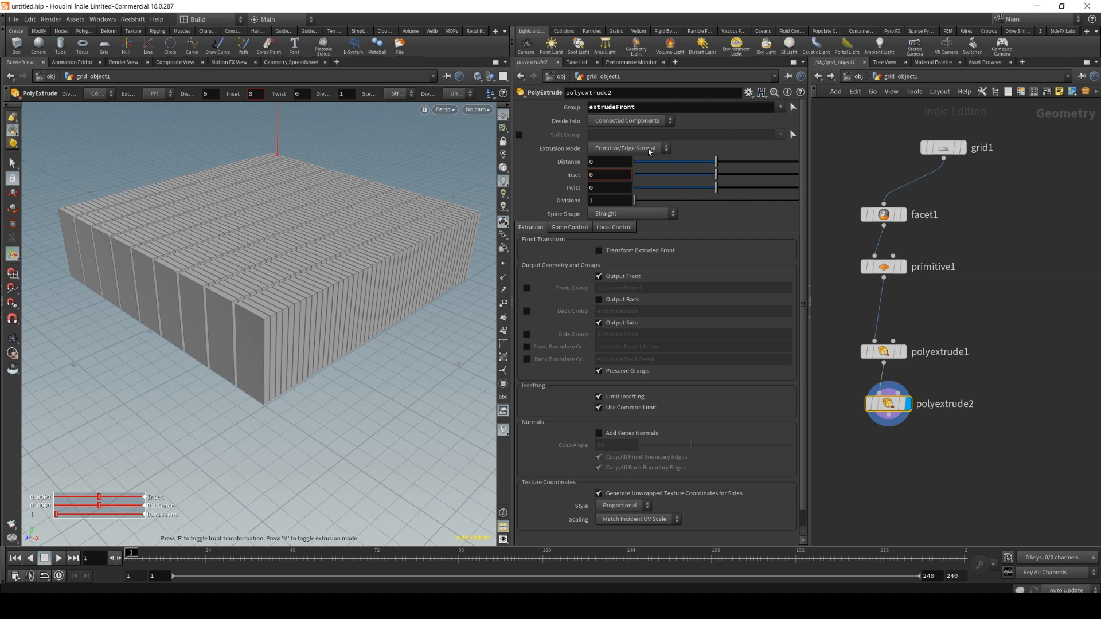
Set the second PolyExtrude's distance to 0.168 and inset to 0.021, and inspect the tapered block tops.
mouse_move(716, 162)
left_mouse_down()
mouse_move(736, 163)
mouse_move(718, 176)
left_mouse_up()
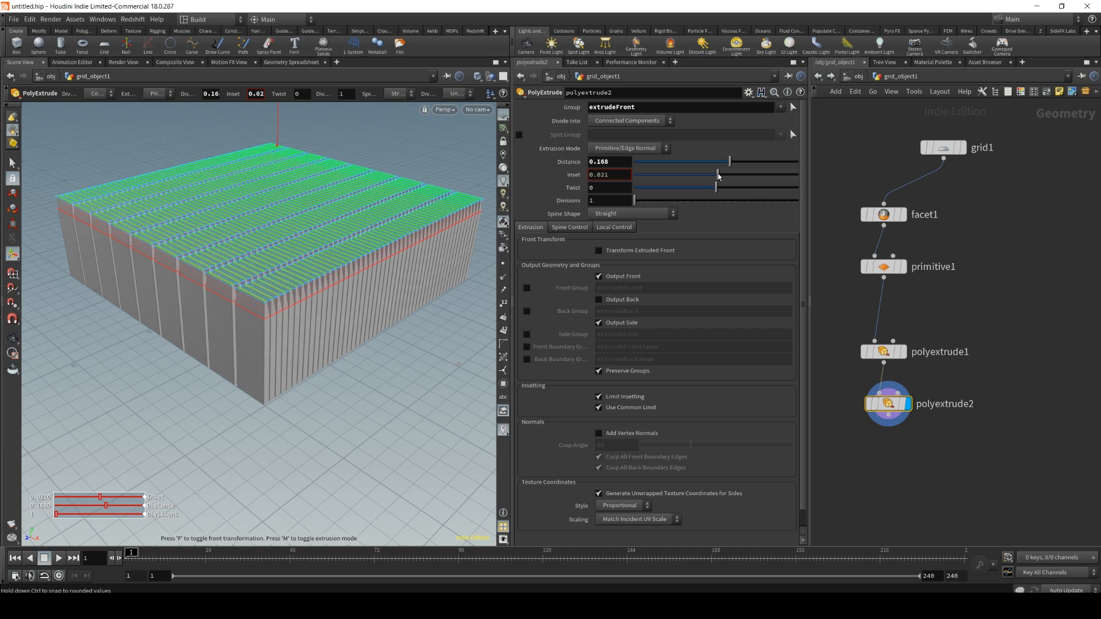
key("Escape")
right_click_drag(379, 255, 263, 234)
left_click_drag(263, 235, 309, 272)
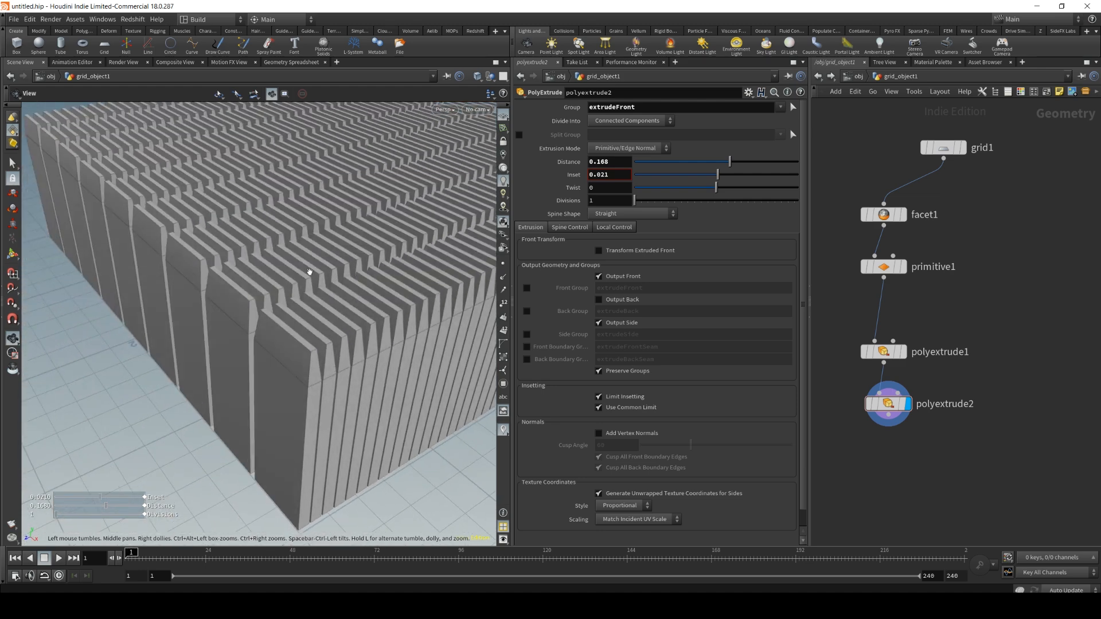
right_click_drag(310, 272, 325, 260)
left_click_drag(324, 260, 290, 287)
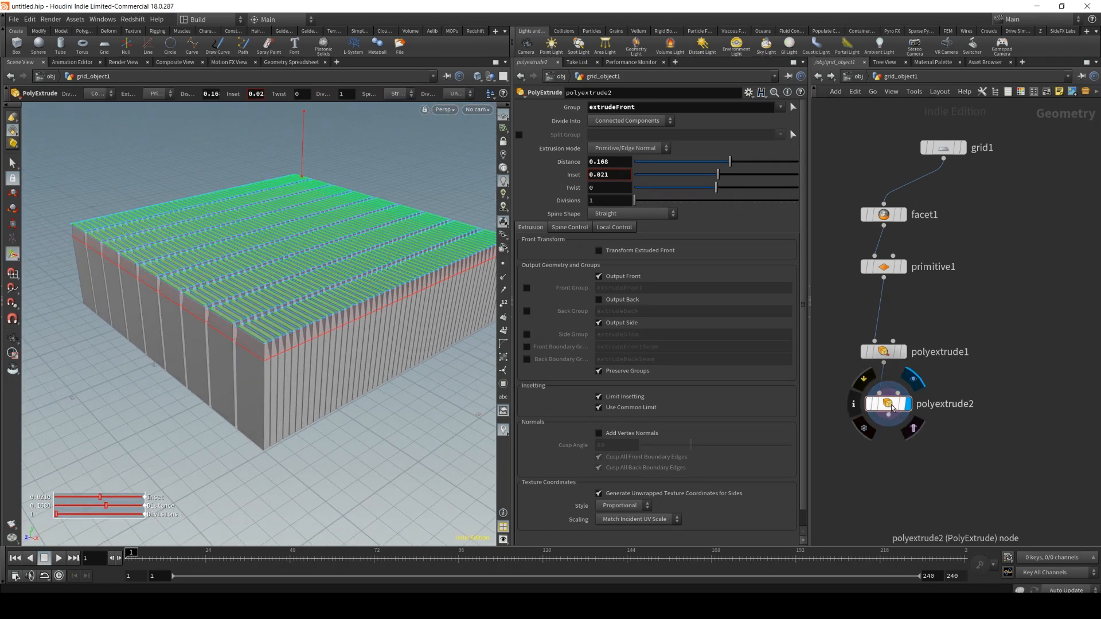
Delete the second PolyExtrude node and move the remaining one down to make room below the Primitive node.
key("Delete")
left_click_drag(883, 352, 883, 396)
Insert a Group Create node between the Primitive and PolyExtrude nodes and display it.
key("Tab")
type("group")
key("Return")
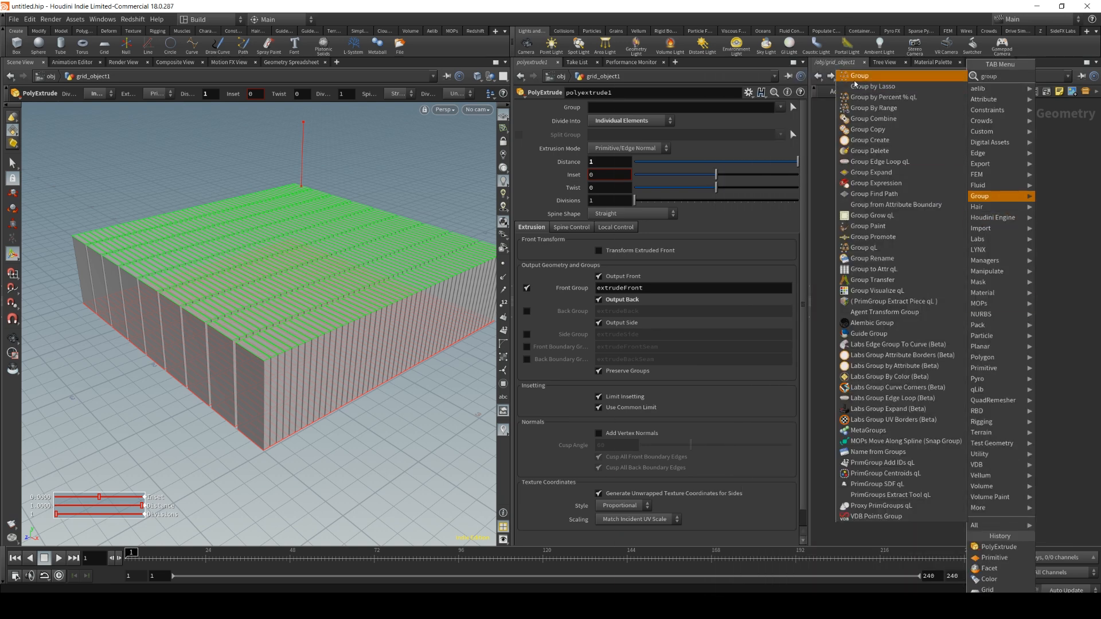
left_click(886, 324)
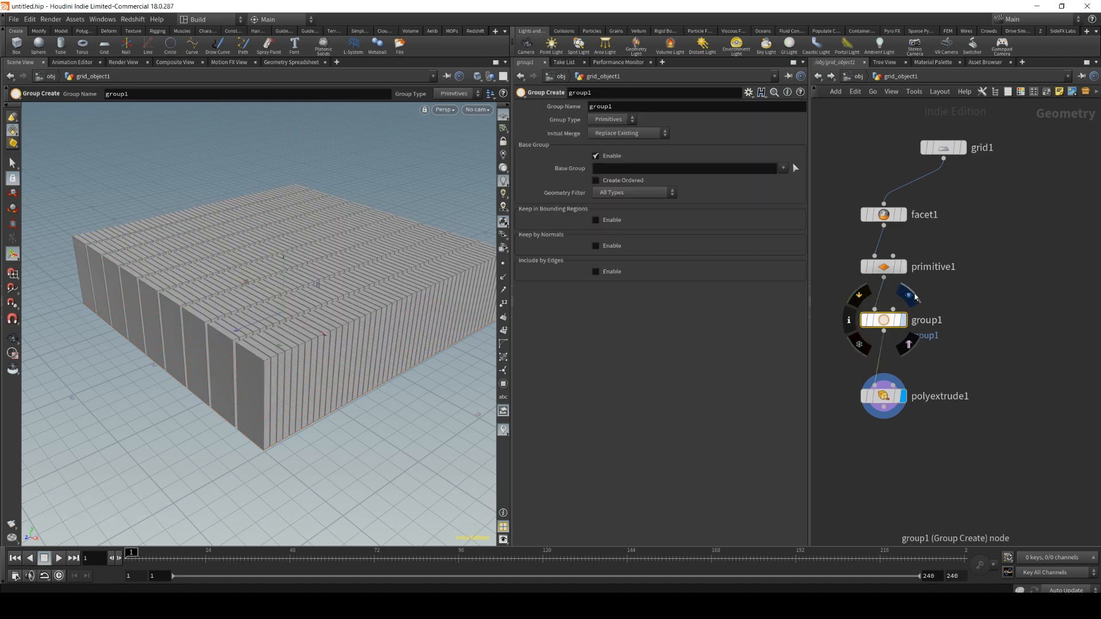
left_click(903, 320)
key("Return")
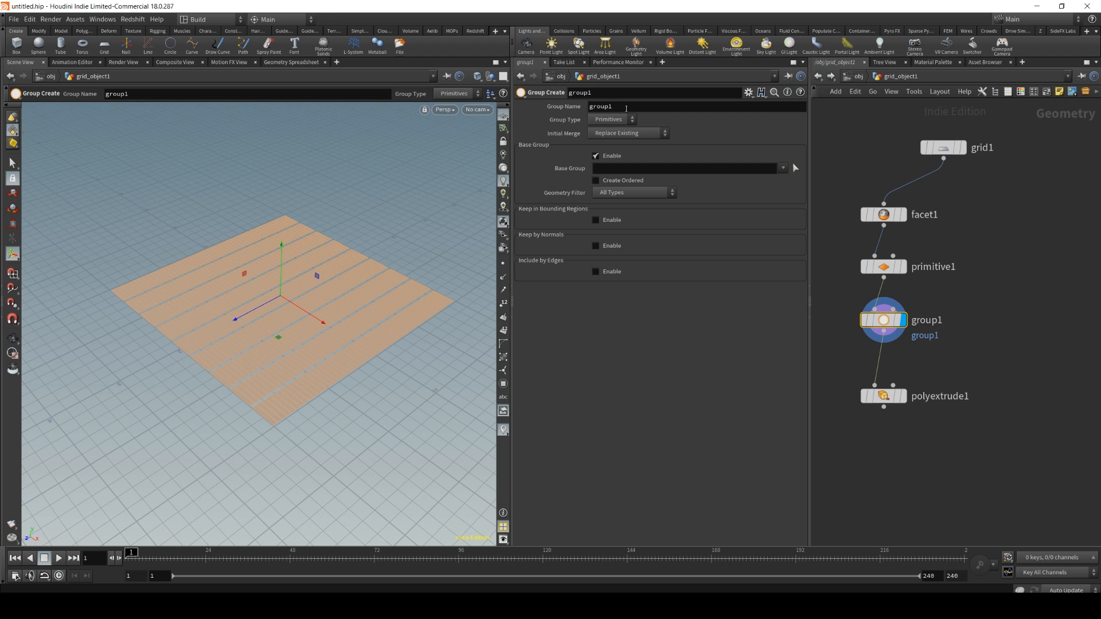
Restrict the Group node's Base Group to primitives 1-50.
type("1")
key("Return")
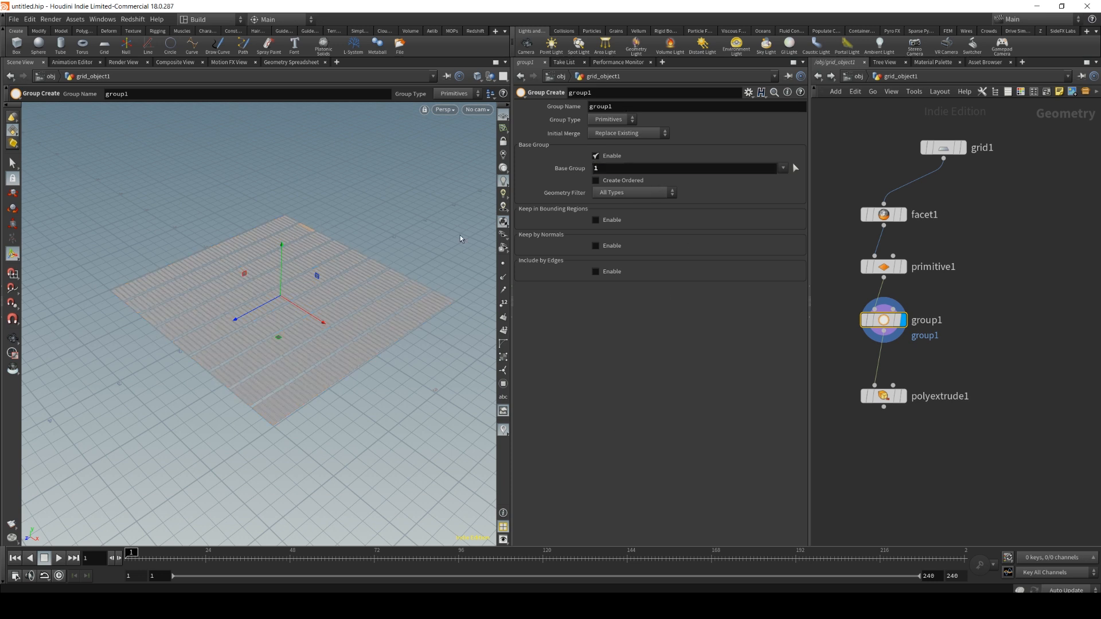
left_click(631, 165)
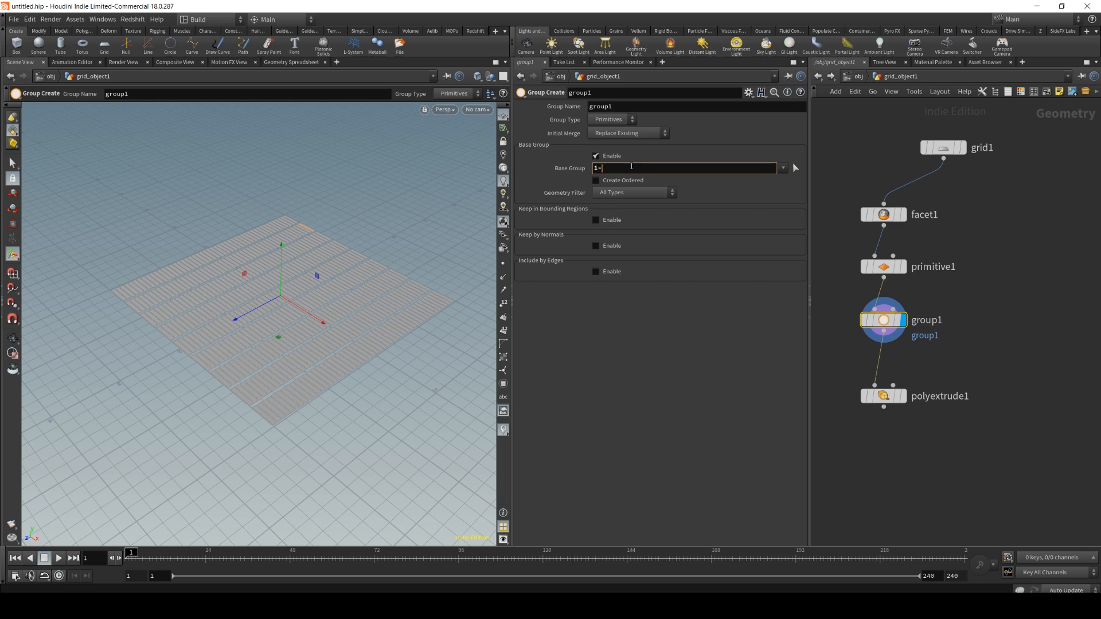
key("Return")
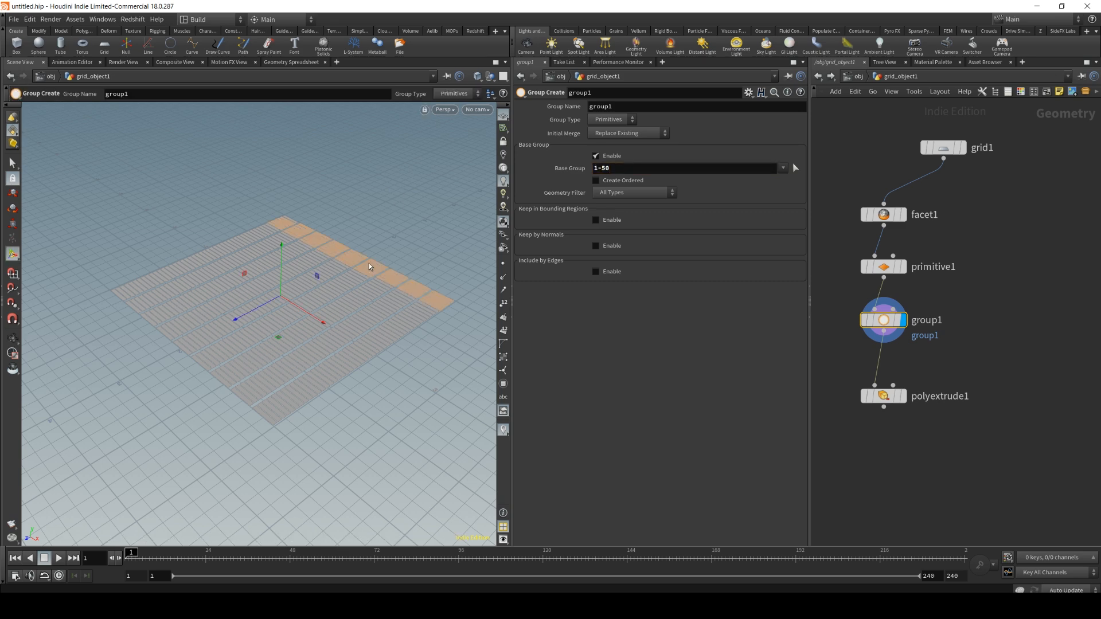
Display the PolyExtrude node, limit its Group to group1 and inspect the extruded rows.
left_click(902, 395)
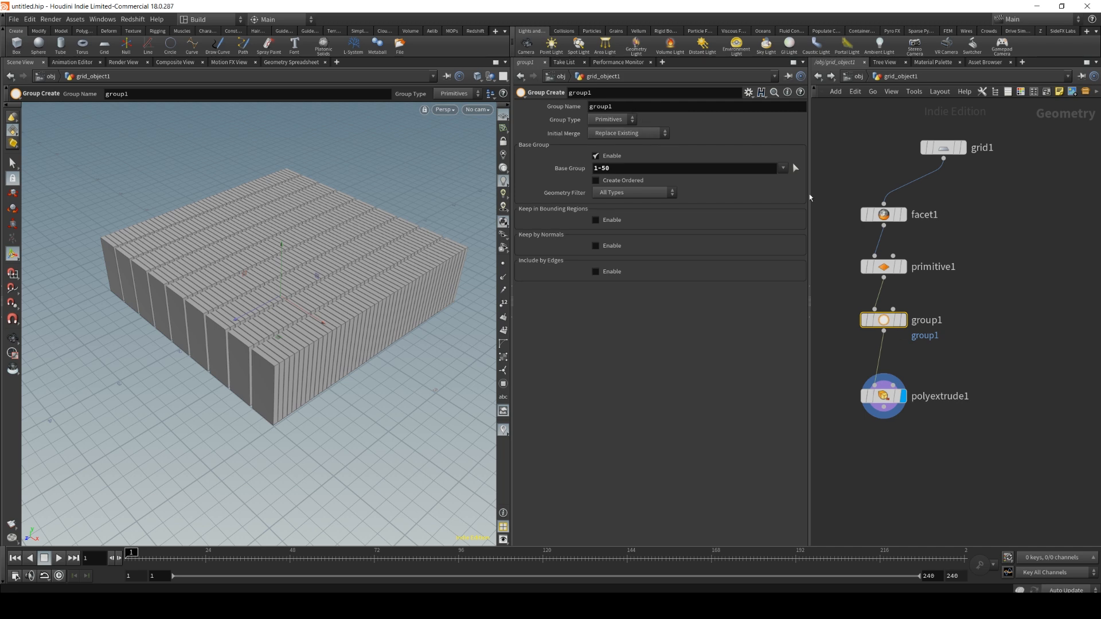
left_click(881, 396)
left_click(782, 108)
left_click(788, 119)
left_click(921, 474)
key("space")
left_click_drag(322, 294, 354, 286)
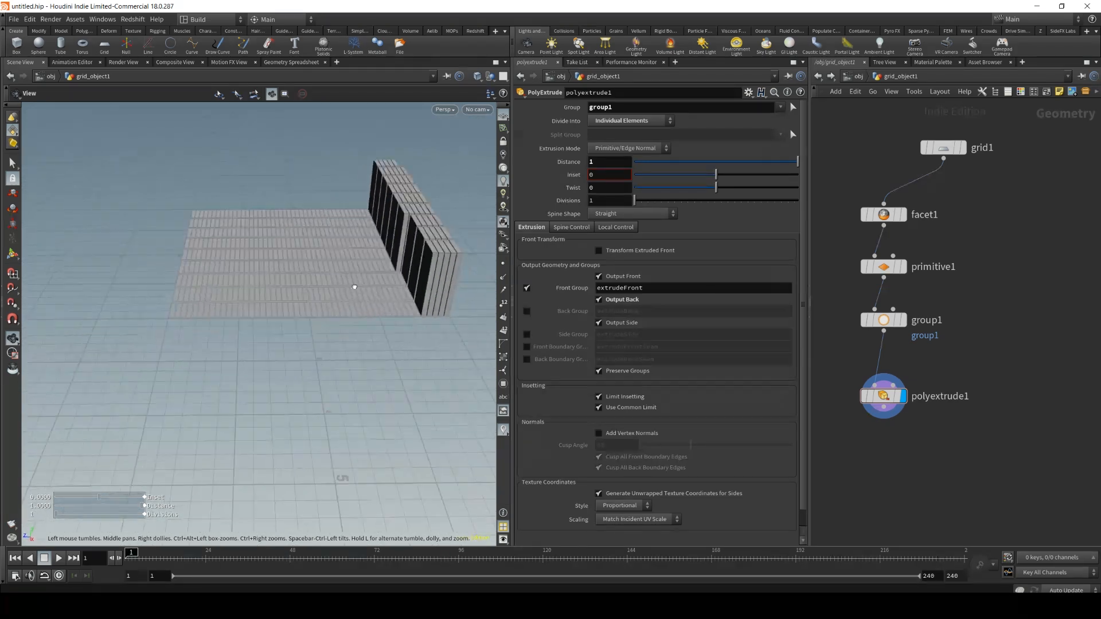
Set the Group node's Base Group to the individual primitives 1 50 75 and inspect the extrusion.
left_click(883, 320)
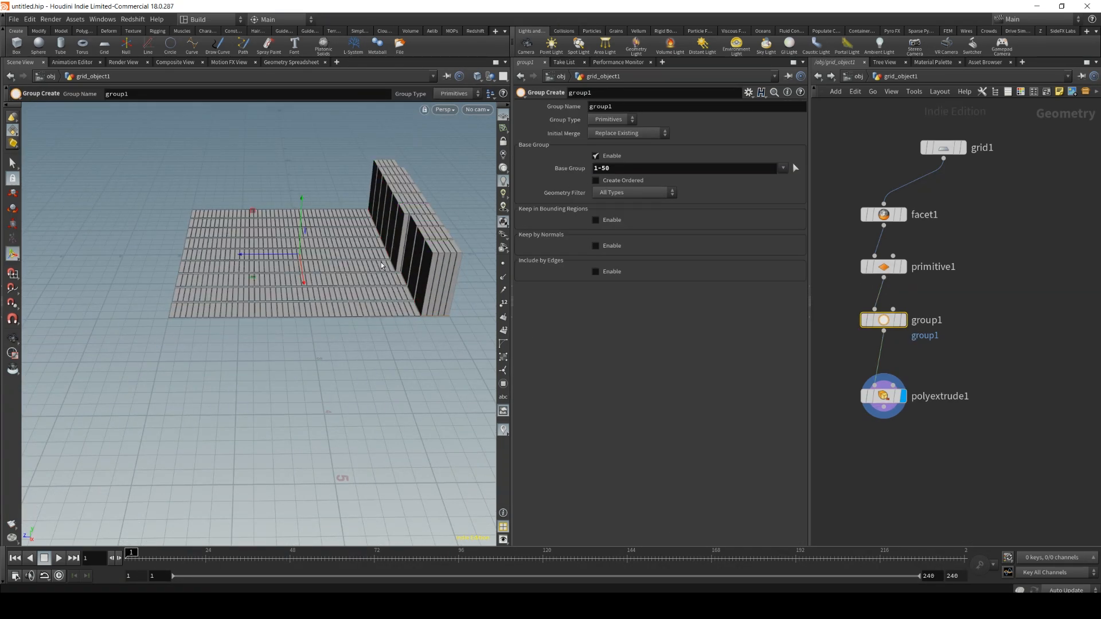
left_click(612, 168)
key("BackSpace")
type("50 75")
key("Return")
left_click_drag(344, 291, 373, 276, "alt")
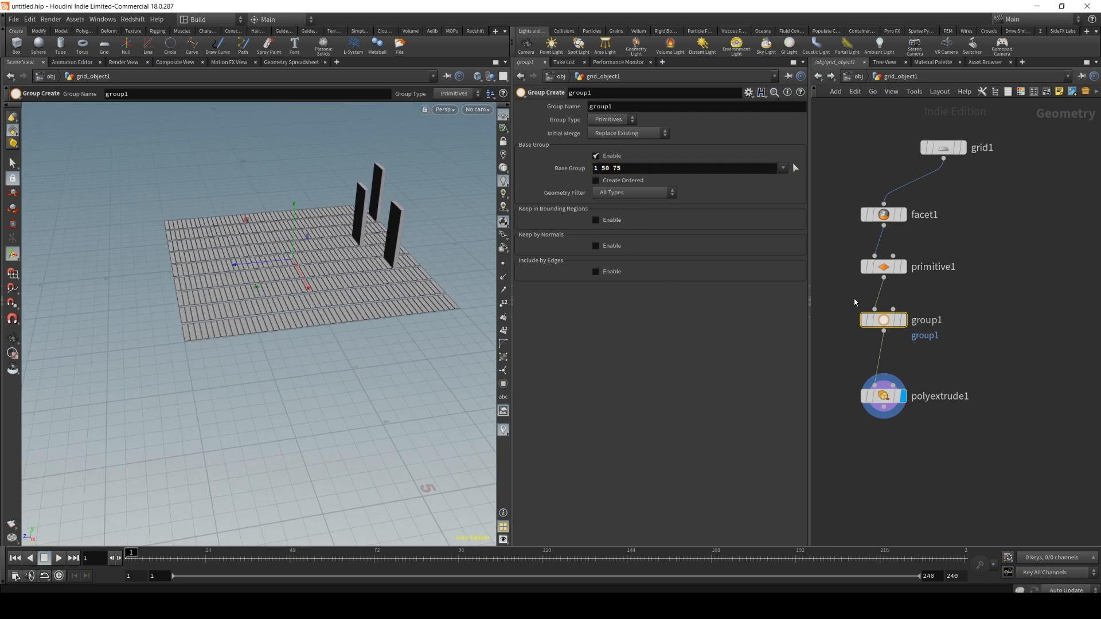
Delete the Group node and clear the PolyExtrude's Group field so that every face is extruded.
left_click(887, 323)
key("Delete")
left_click_drag(324, 294, 346, 282, "alt")
left_click(892, 396)
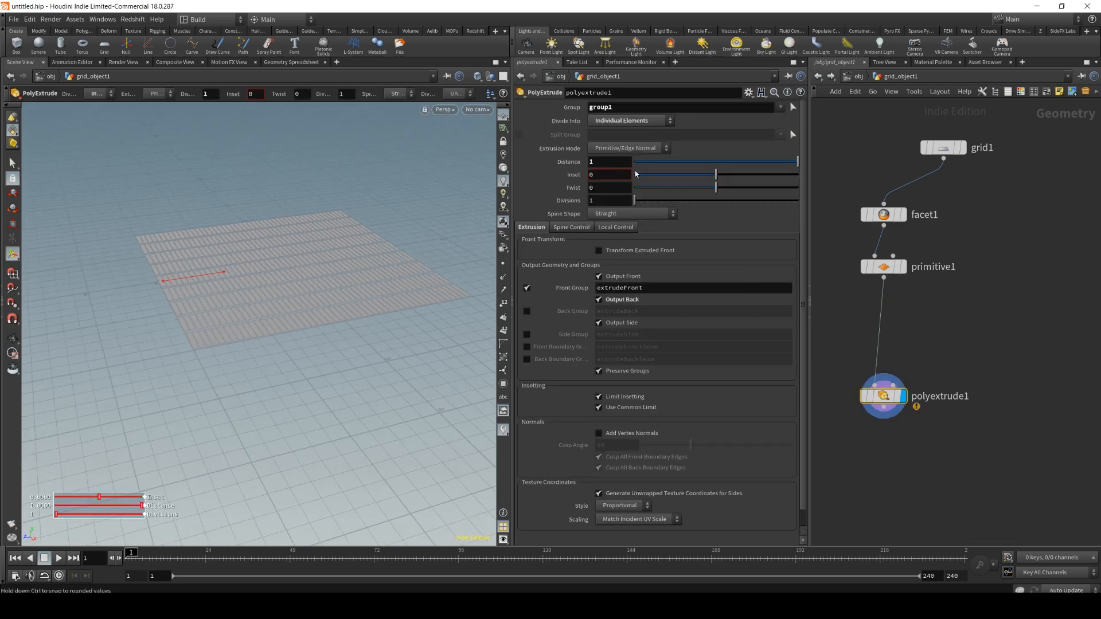
left_click_drag(638, 107, 438, 104)
key("BackSpace")
left_click(1000, 440)
left_click_drag(231, 280, 309, 297, "alt")
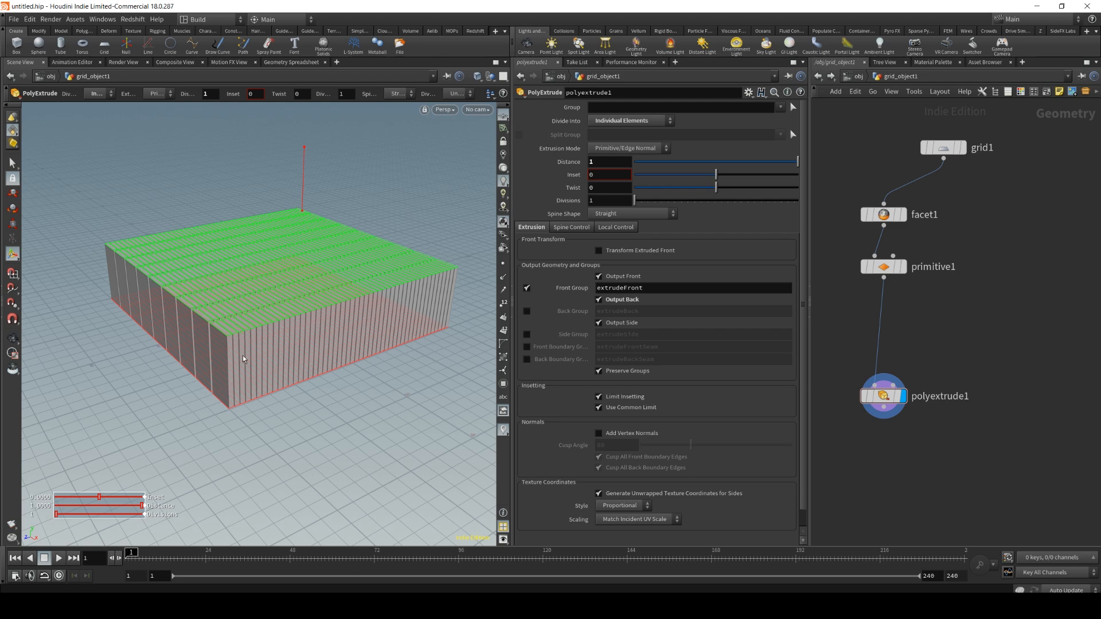
Enable the local Distance Scale attribute zscale on the PolyExtrude node and move the node further down.
left_click(613, 228)
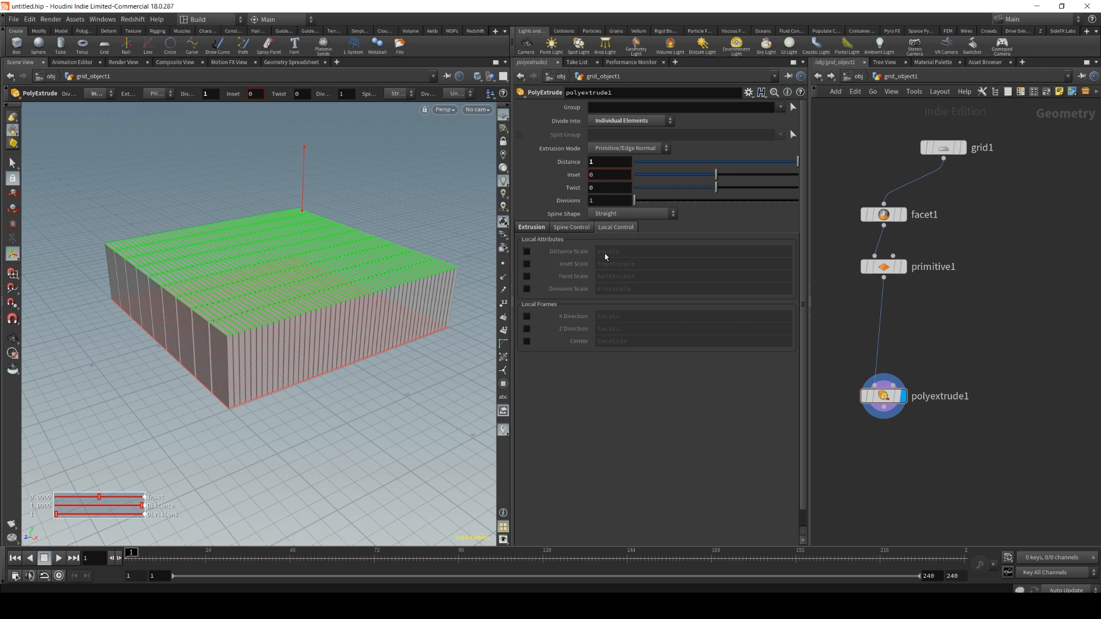
left_click(527, 252)
double_click(641, 251)
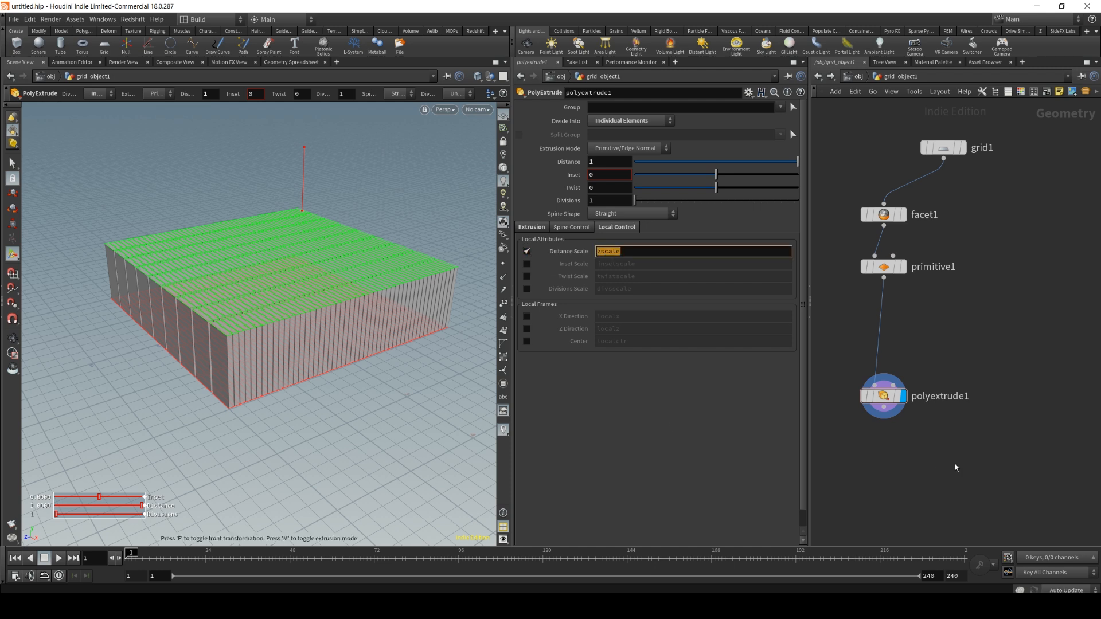
double_click(630, 251)
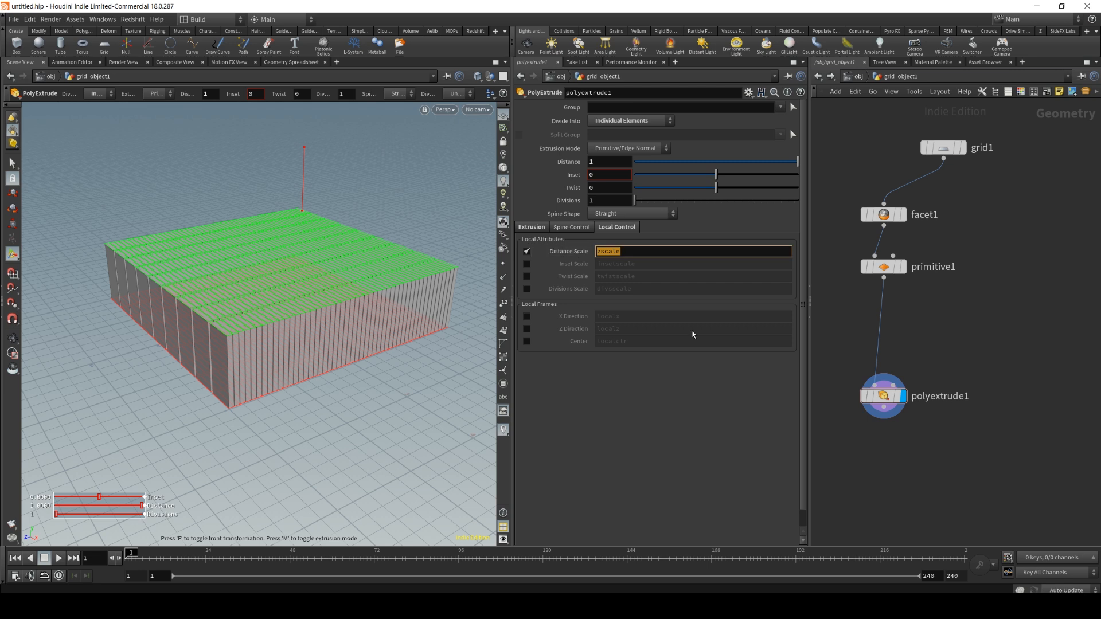
double_click(629, 250)
left_click_drag(883, 396, 883, 428)
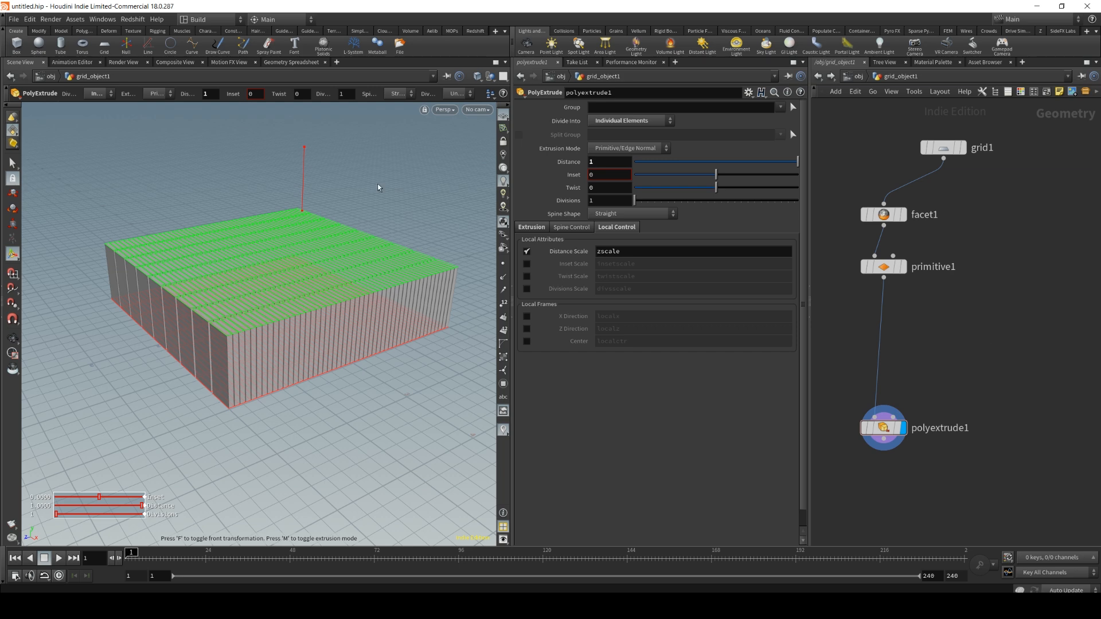
right_click_drag(256, 323, 253, 332, "alt")
left_click_drag(252, 332, 266, 338, "alt")
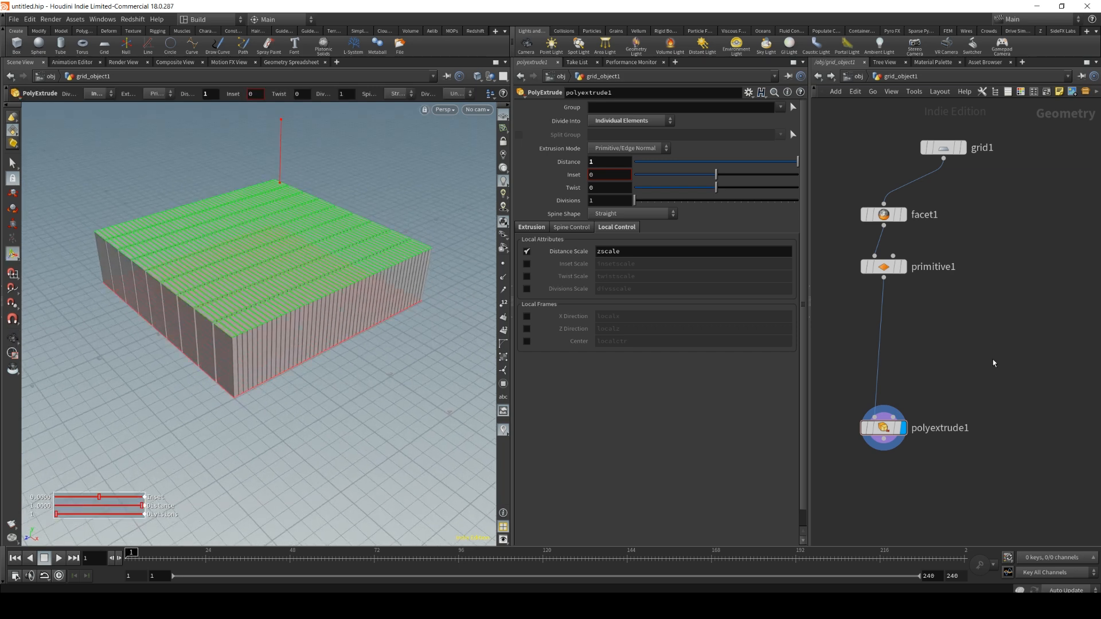
key("Tab")
type("point vo")
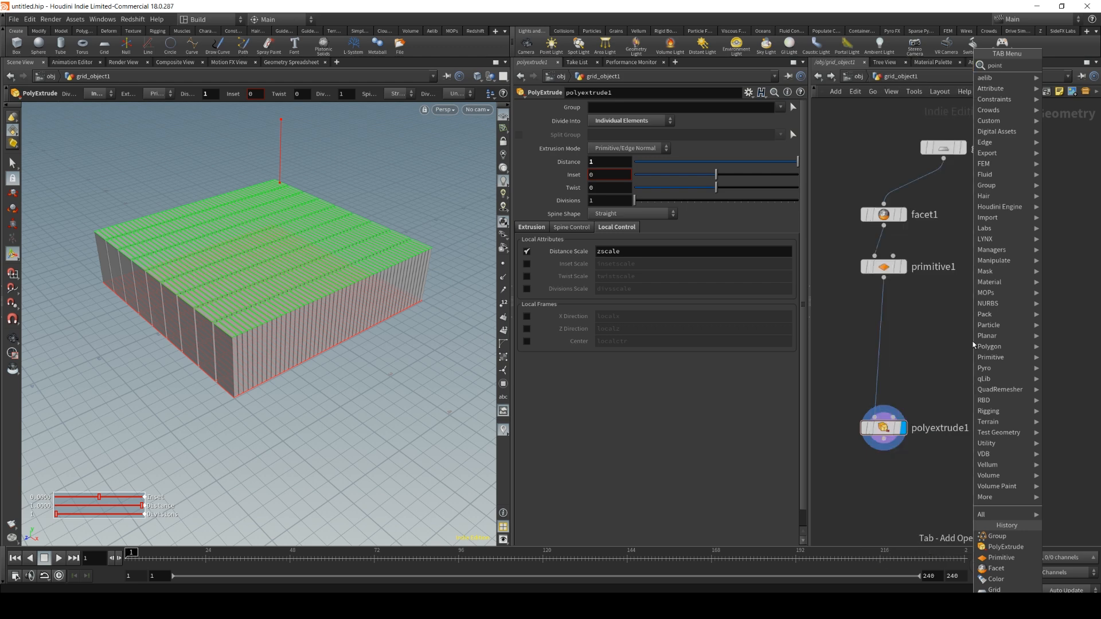
type("p")
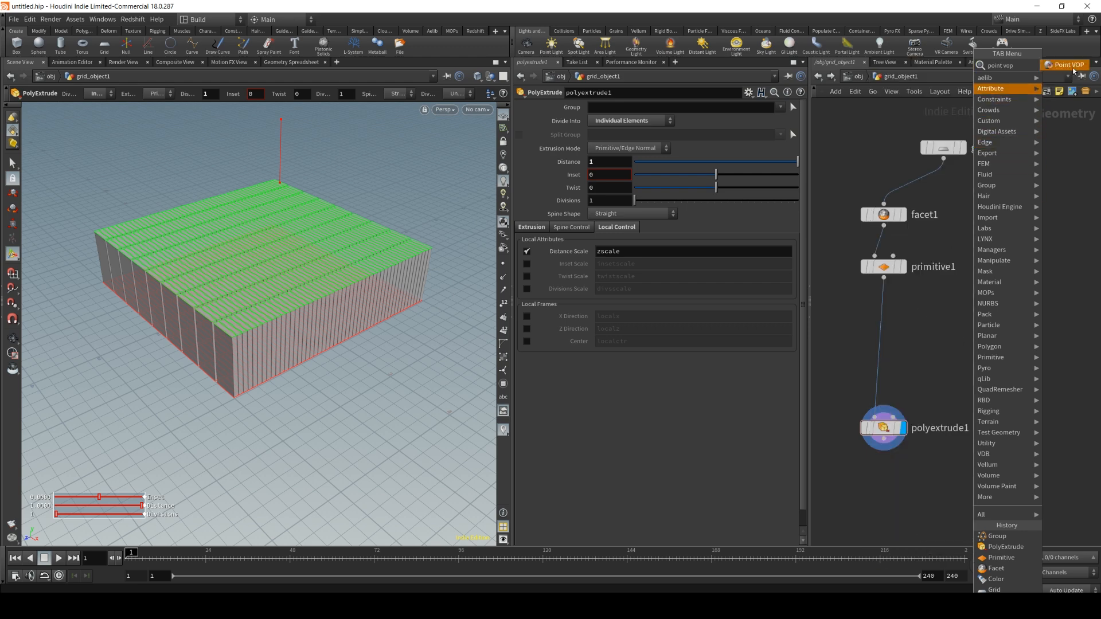
key("Escape")
Insert a Primitive VOP node between the Primitive and PolyExtrude nodes and tidy the node layout.
key("Tab")
type("primitive")
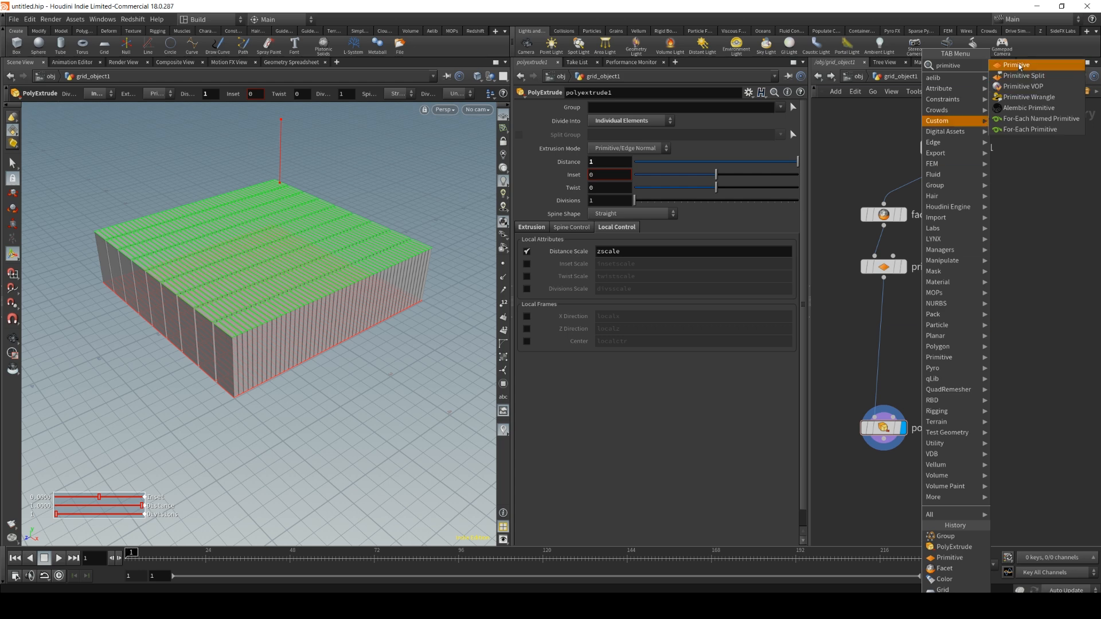
left_click(1026, 86)
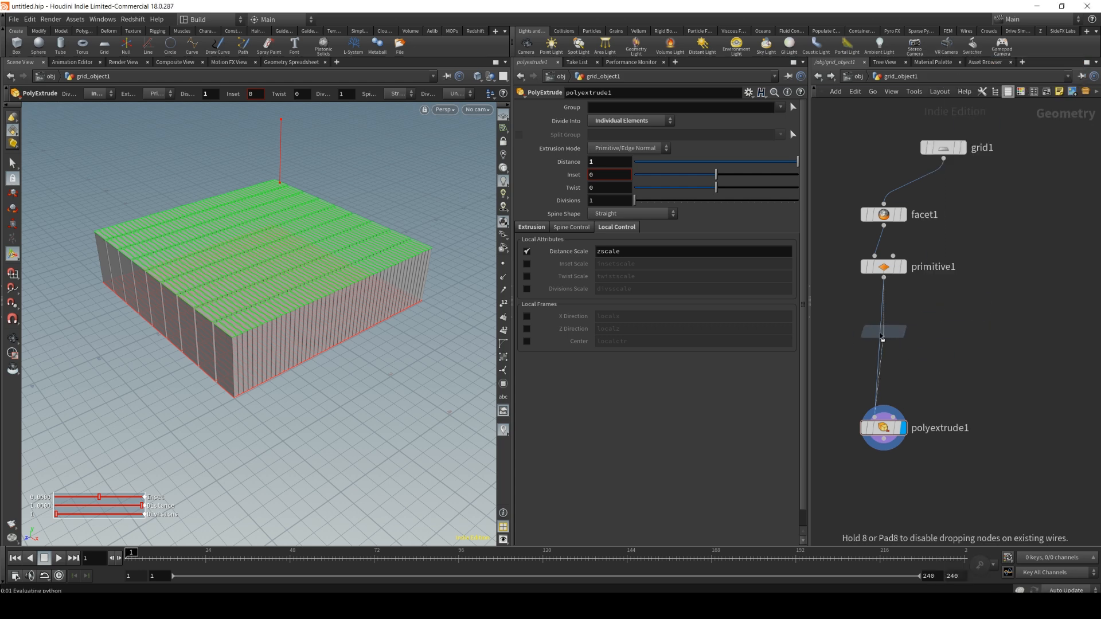
left_click(886, 344)
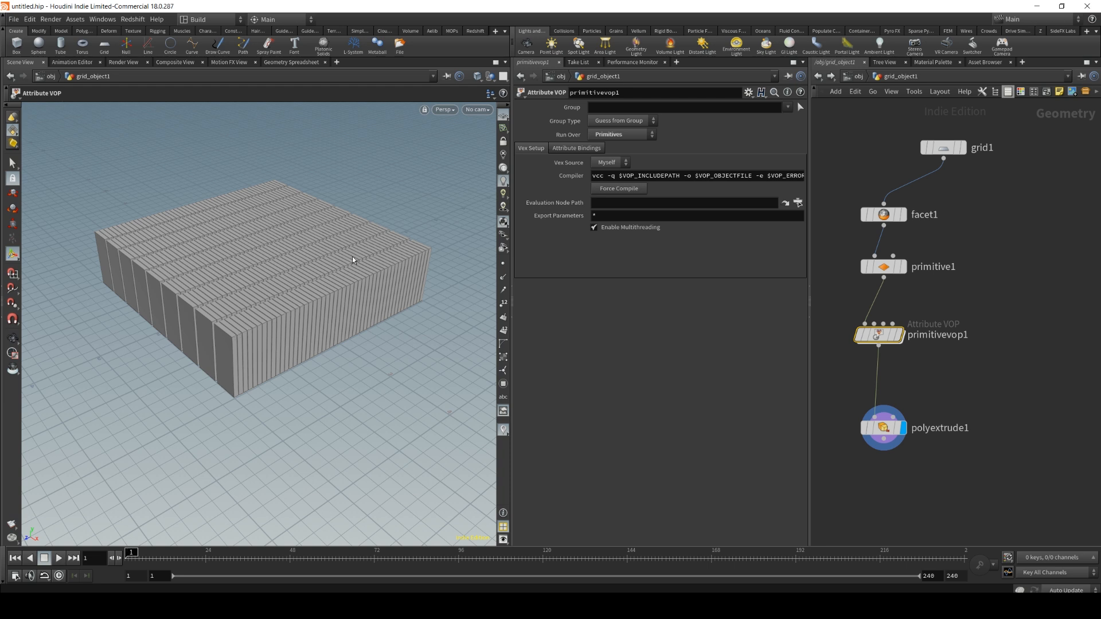
mouse_move(881, 338)
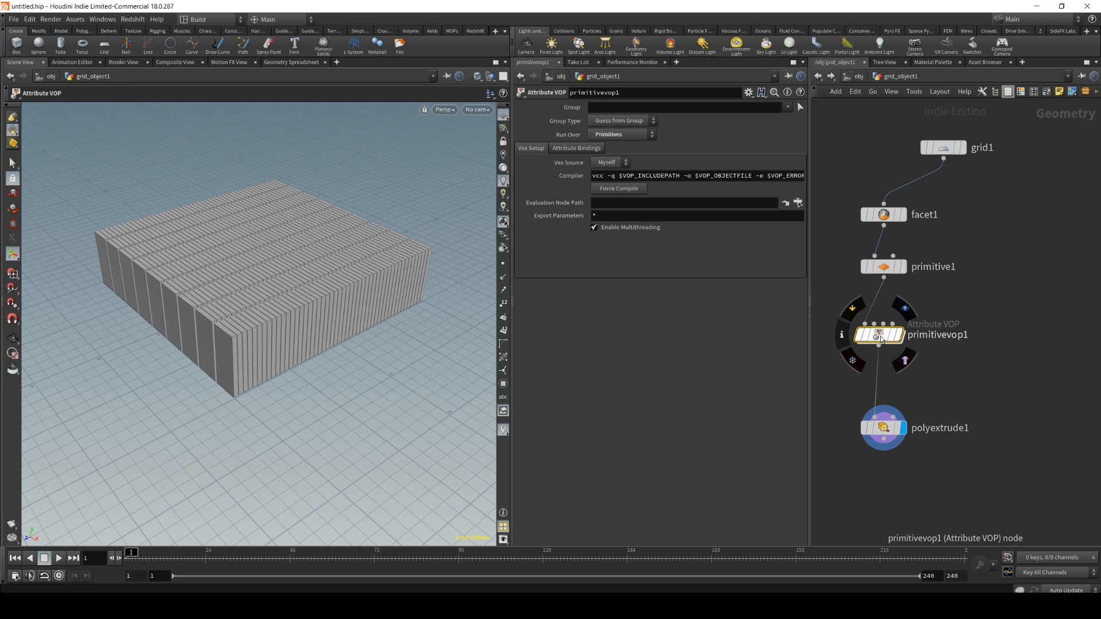
left_click_drag(884, 431, 878, 417)
mouse_move(883, 341)
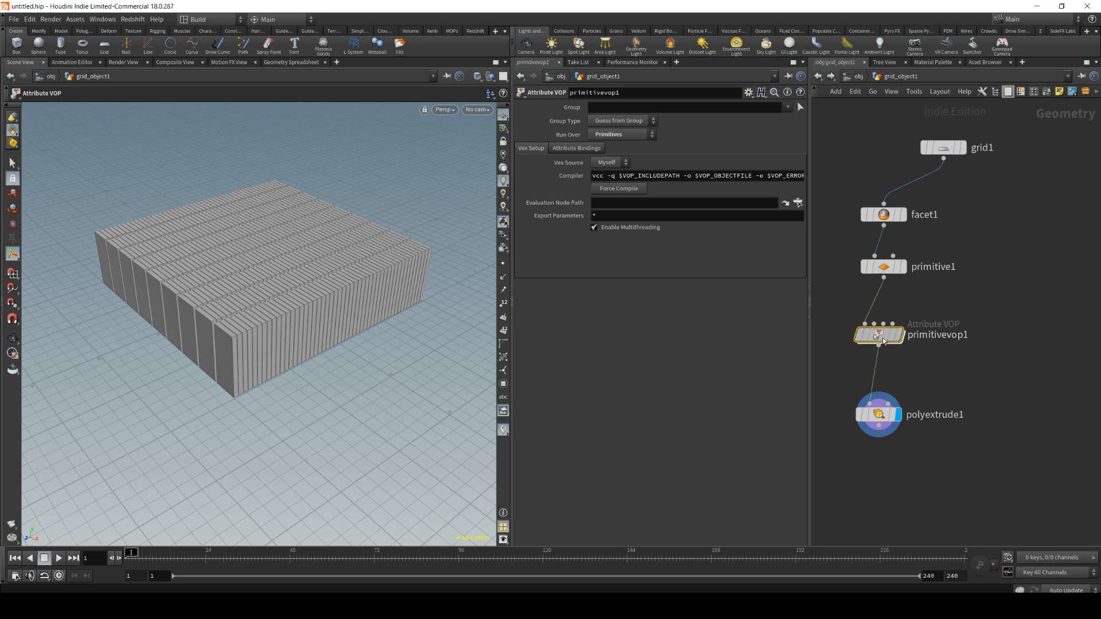
Enter the Primitive VOP's network and add a Bind Export node below the geometry output node.
double_click(882, 337)
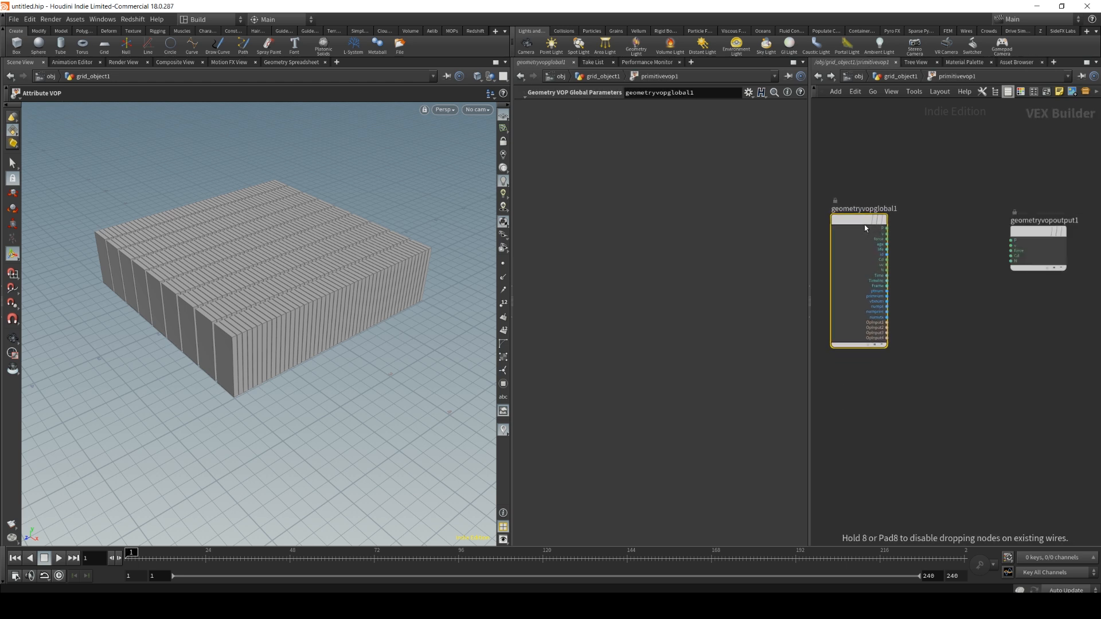
scroll(943, 240, "up", 3)
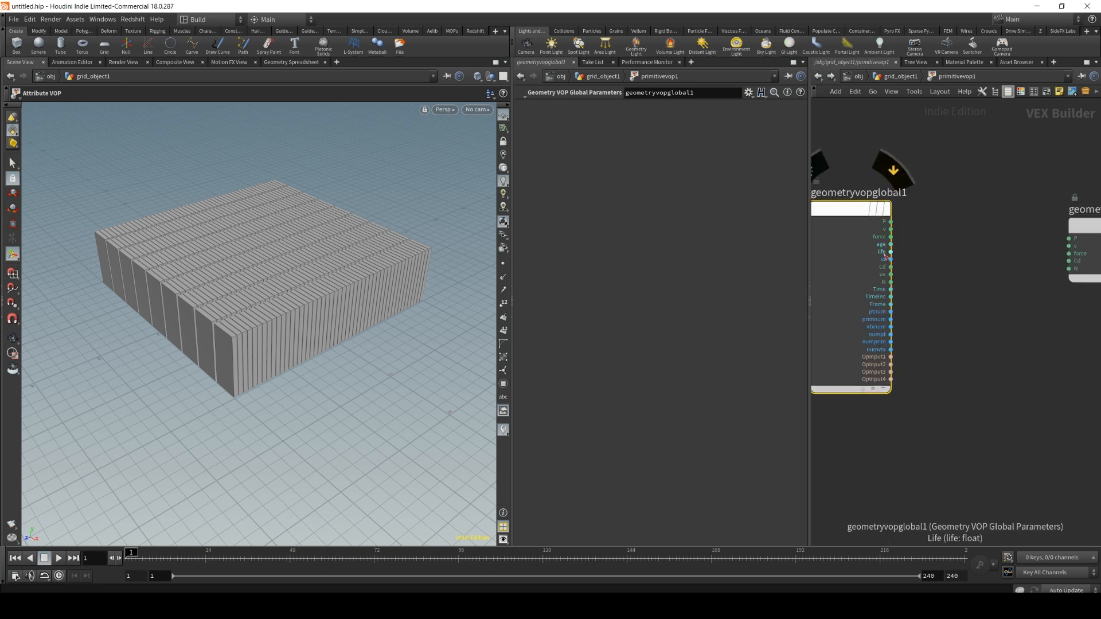
middle_click_drag(974, 341, 827, 375)
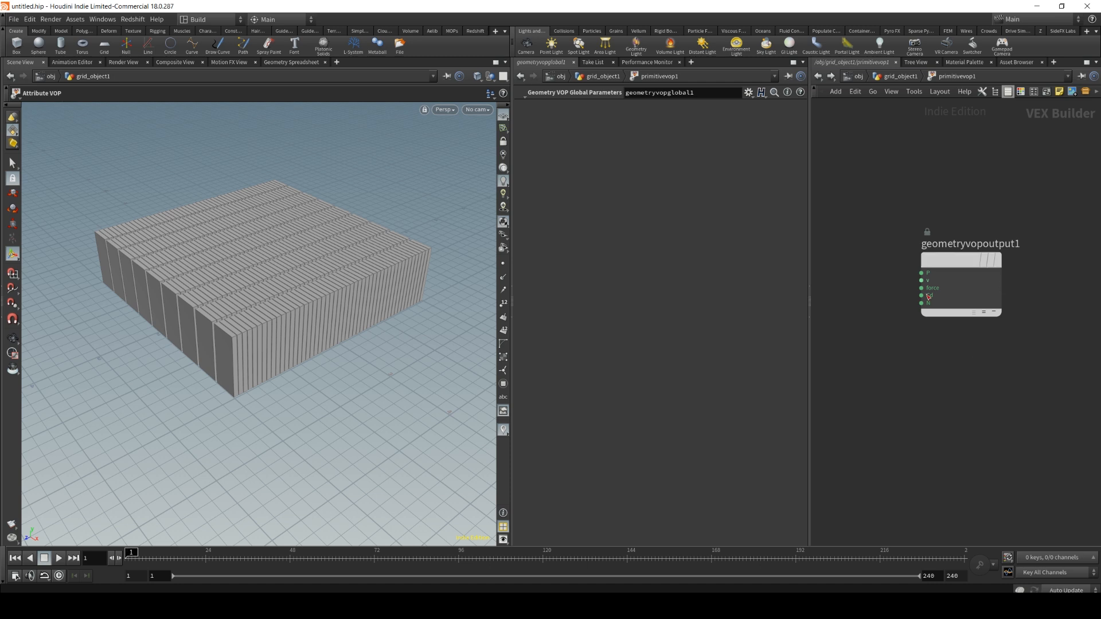
key("Tab")
type("bind ex")
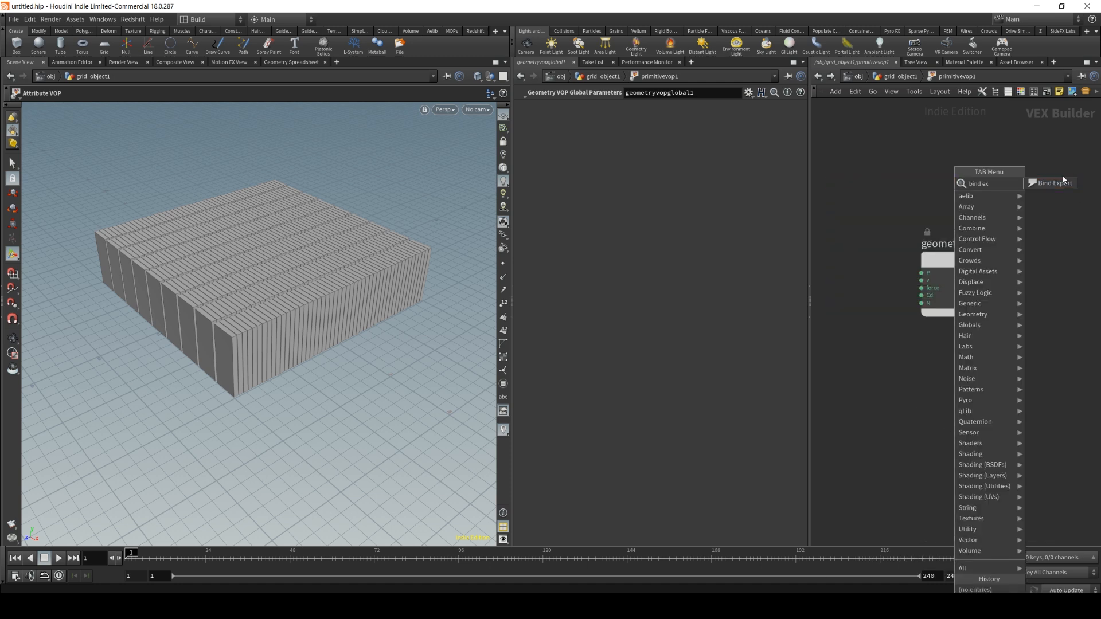
key("Return")
left_click(961, 390)
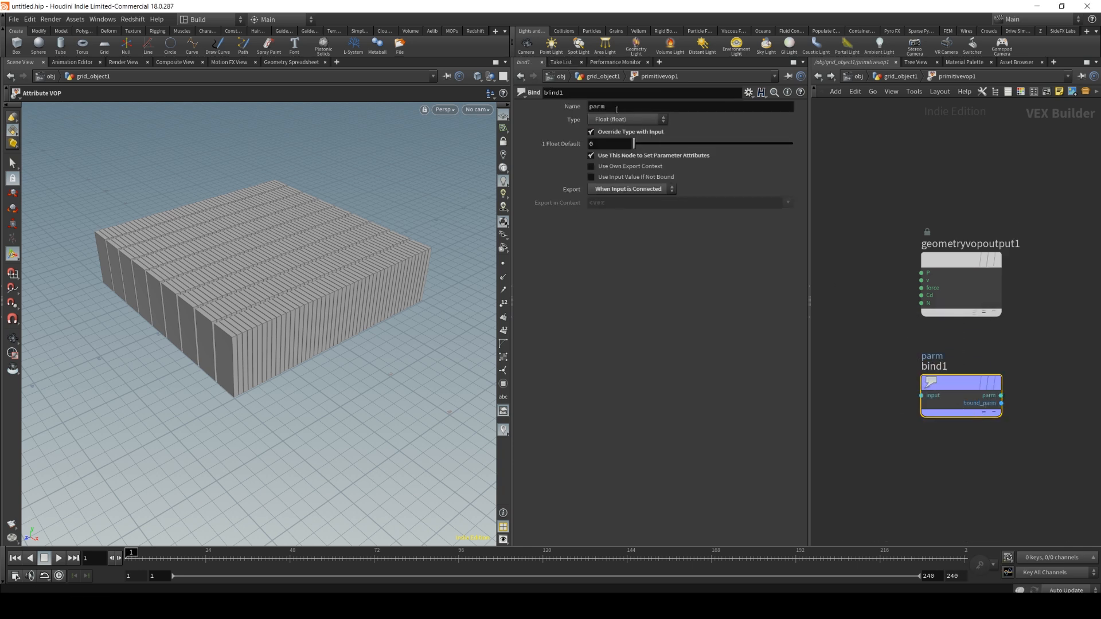
Name the Bind Export parameter zscale and move the node closer to the geometry output node.
double_click(606, 106)
type("zscale")
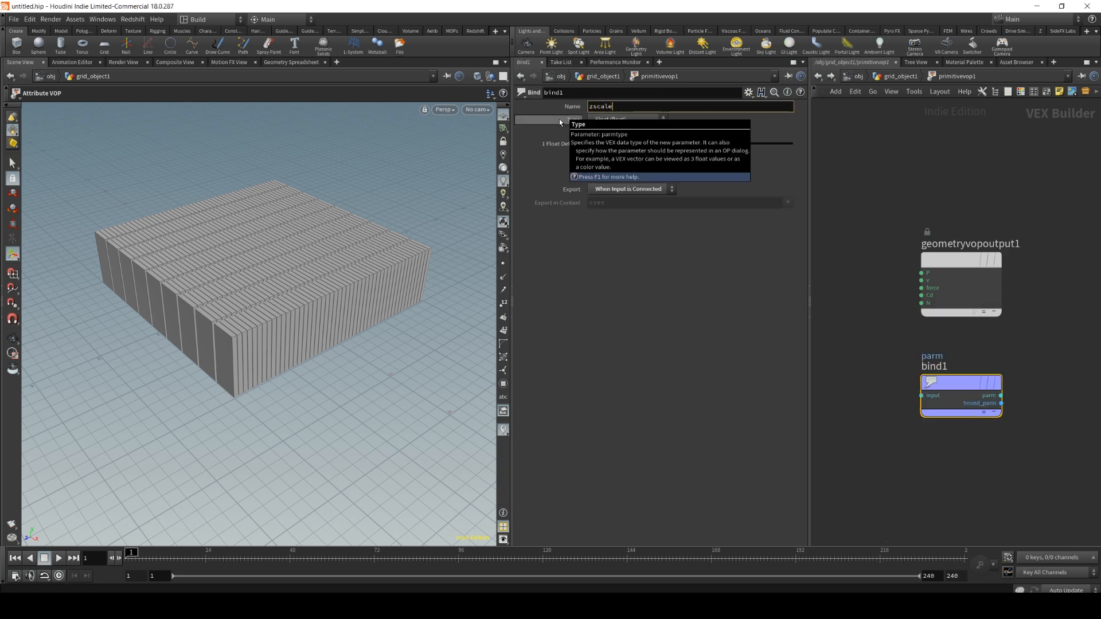
key("Return")
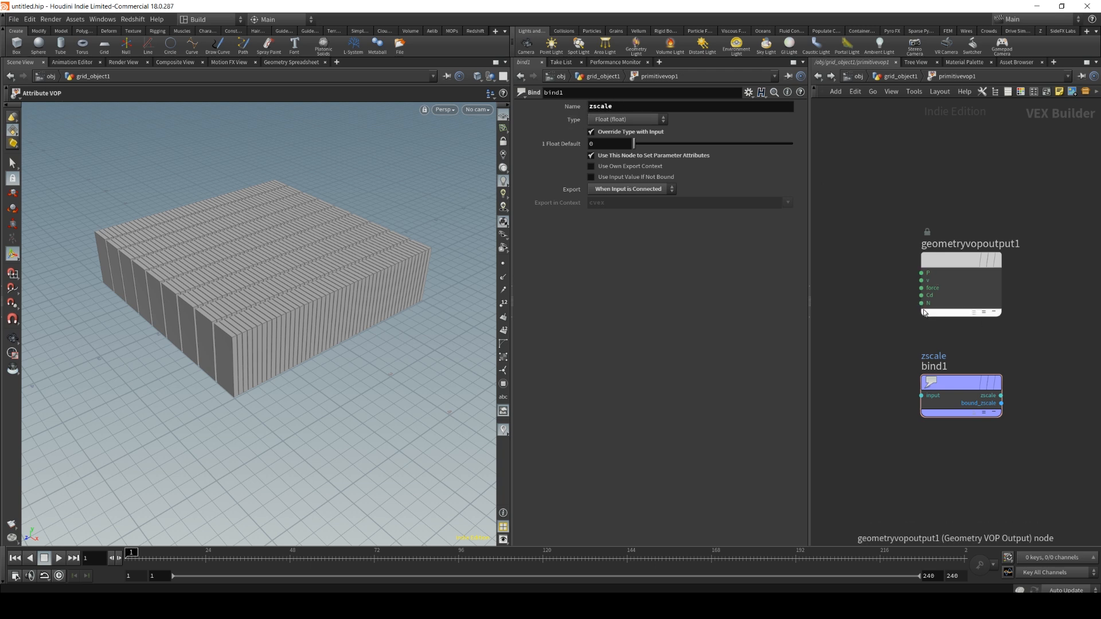
left_click_drag(947, 381, 948, 356)
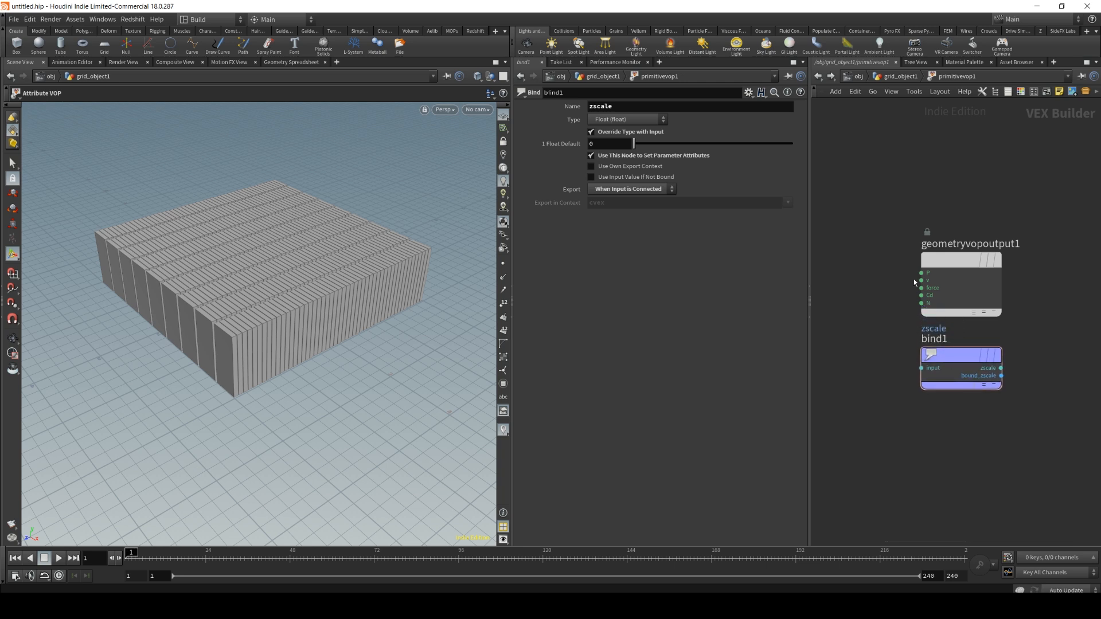
mouse_move(953, 274)
left_mouse_down()
mouse_move(1004, 213)
mouse_move(945, 213)
mouse_move(947, 255)
left_mouse_up()
left_click(944, 355)
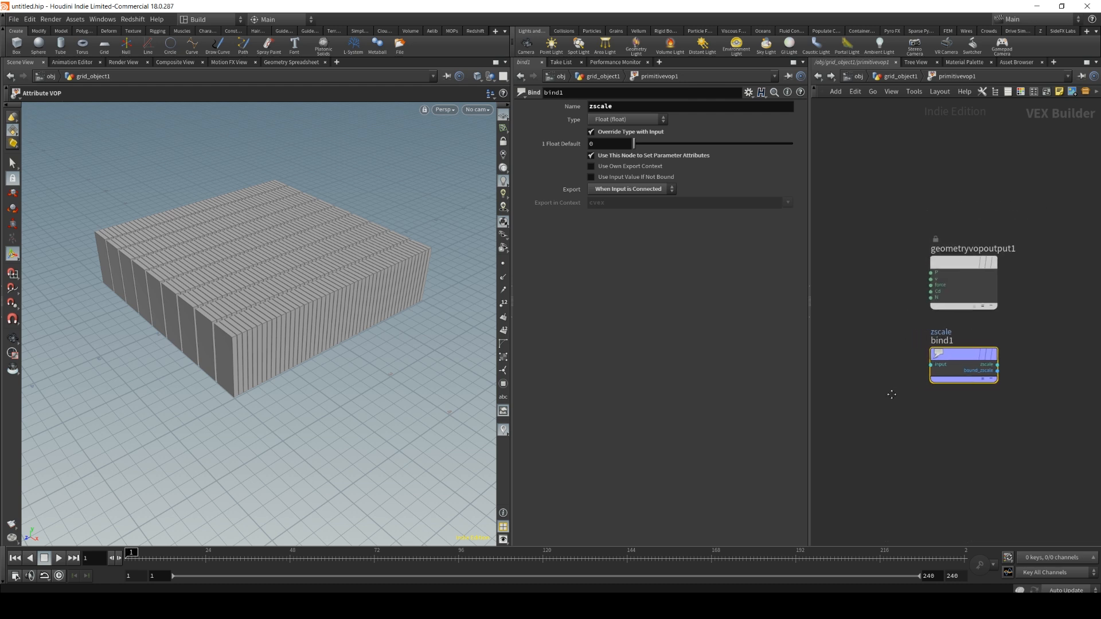
middle_click_drag(880, 393, 1019, 376)
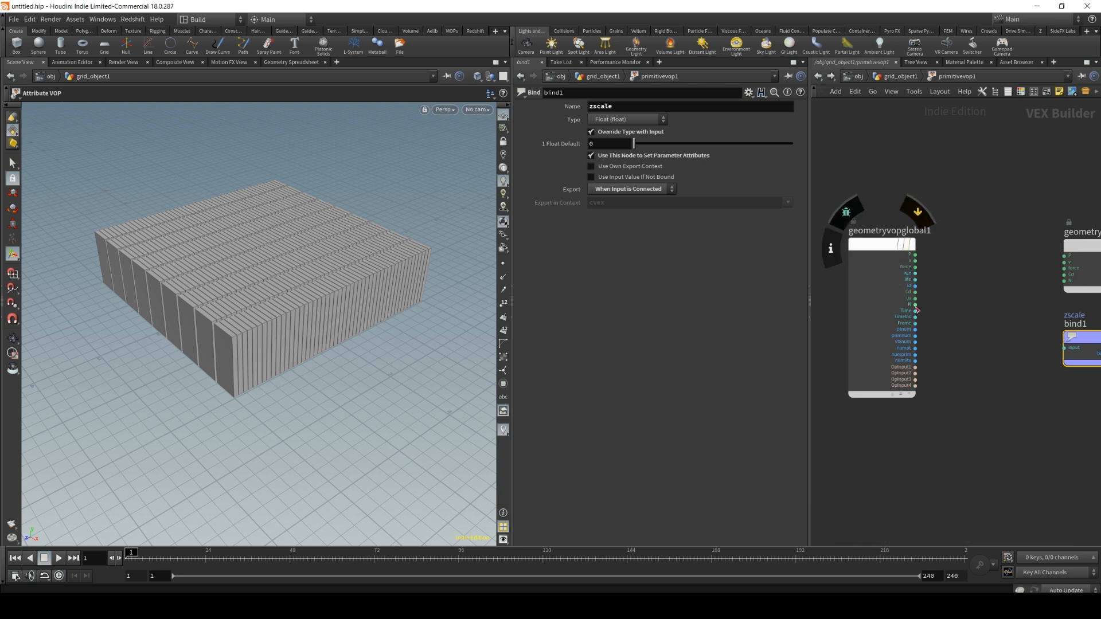
key("Tab")
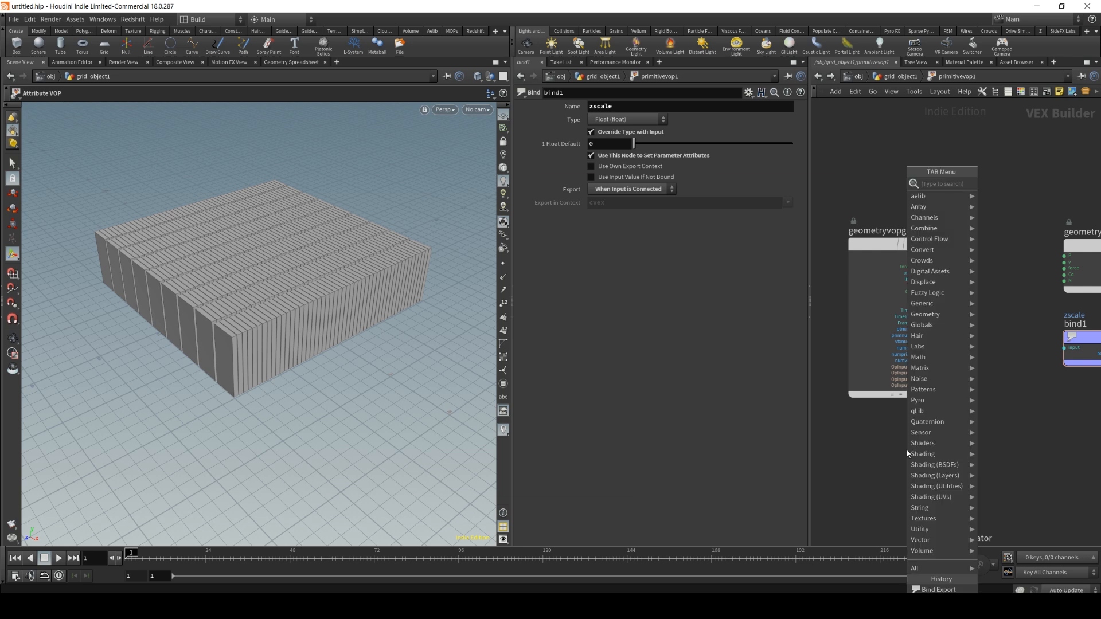
type("bind")
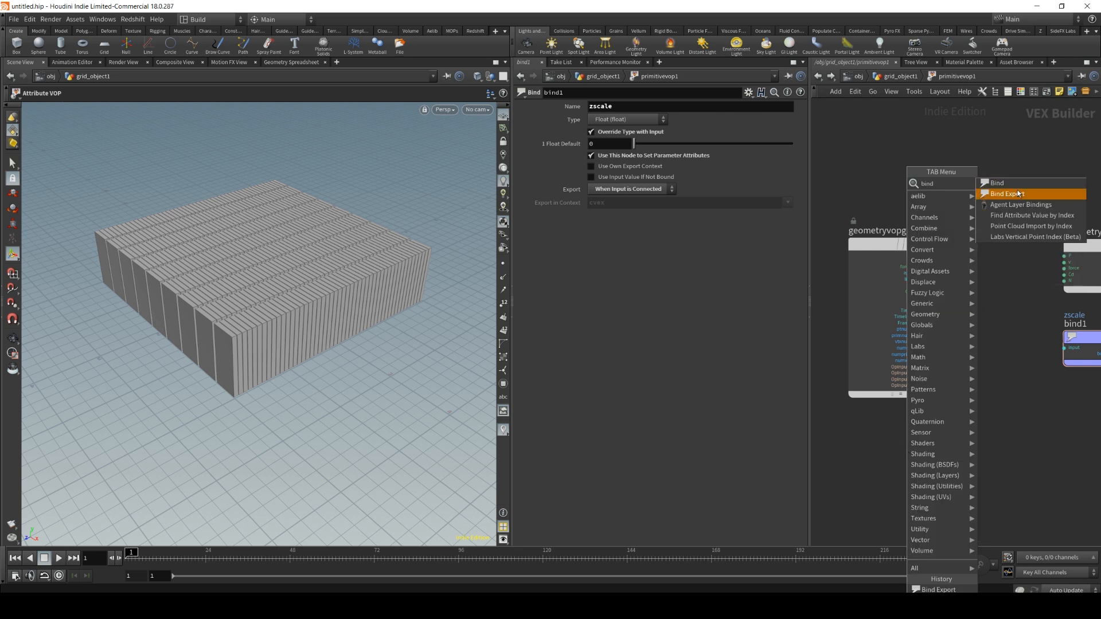
left_click(1017, 194)
left_click(904, 445)
key("ctrl+z")
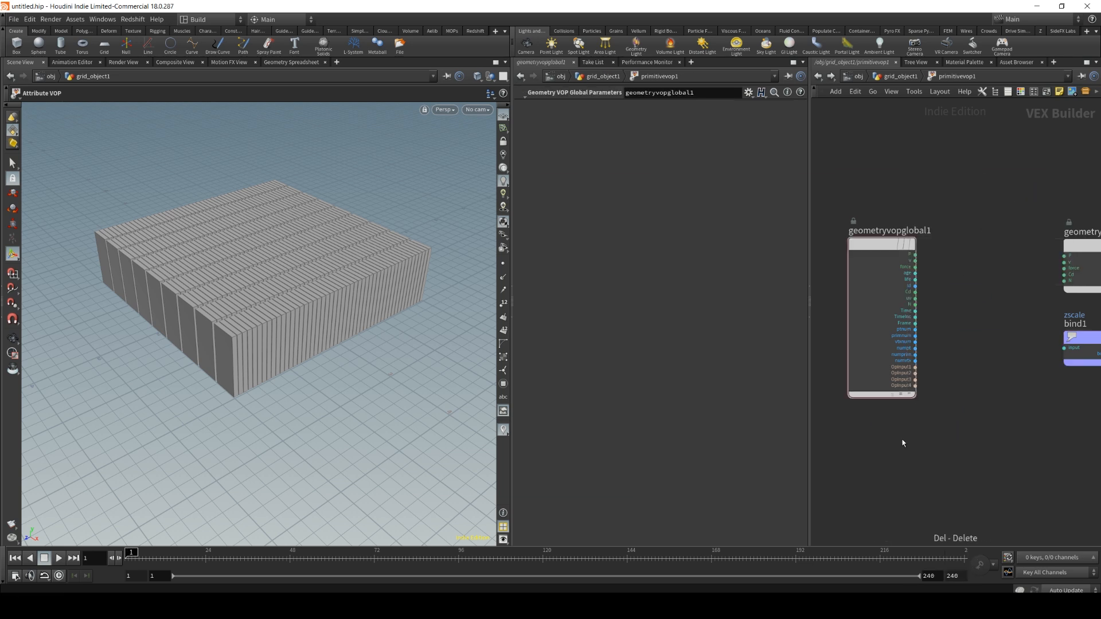
Add a Bind node below the geometry globals node and an Import Point Attribute node above it.
key("Tab")
type("bind")
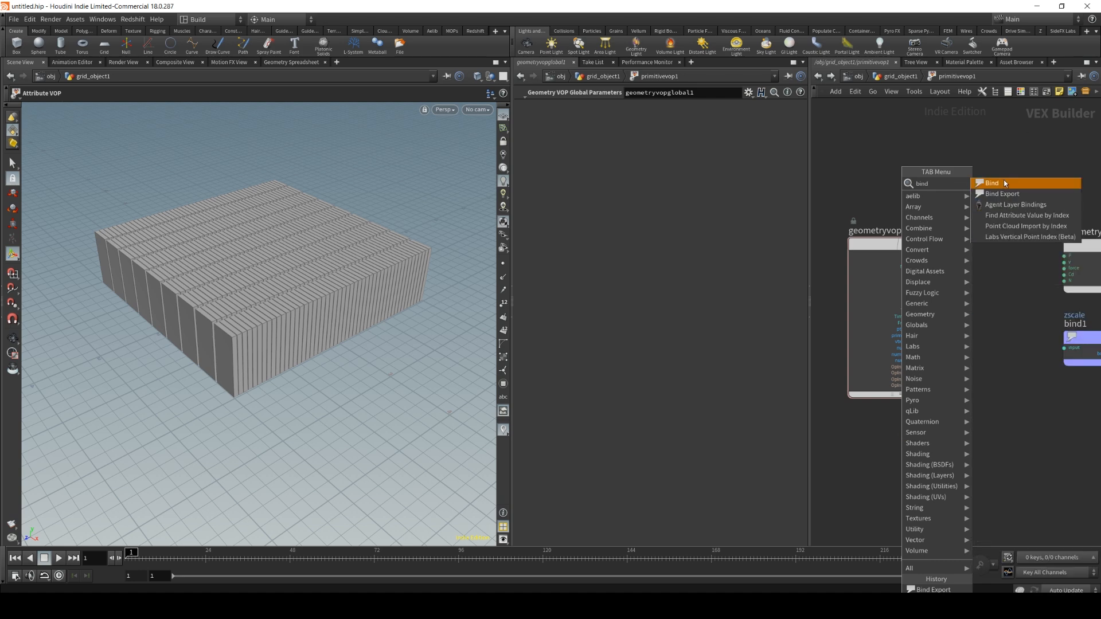
left_click(1010, 179)
left_click(894, 453)
key("Tab")
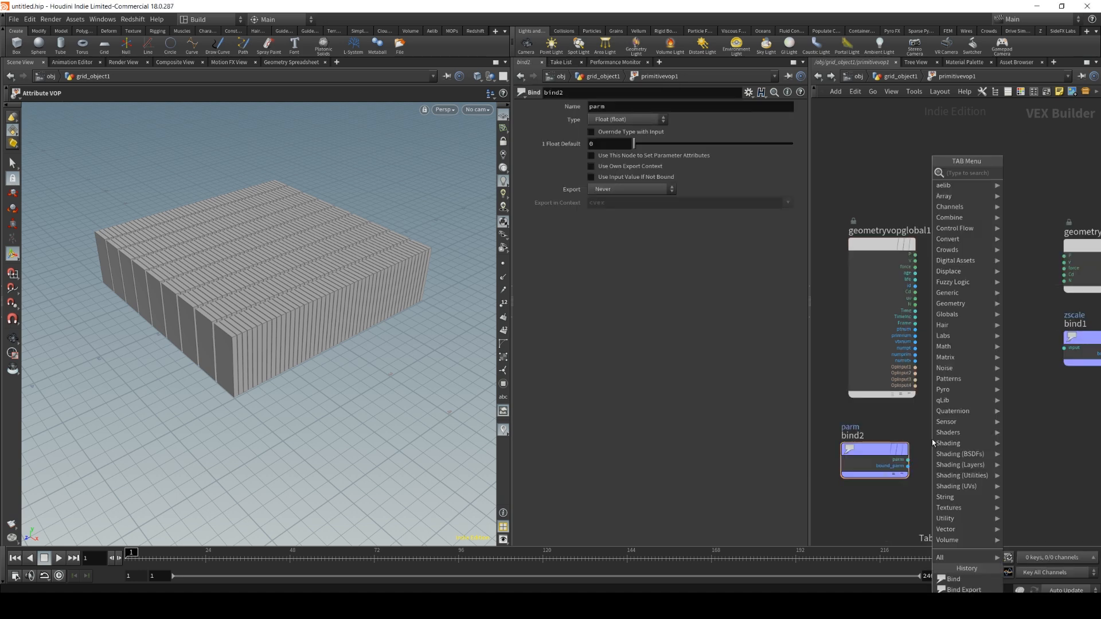
type("import po")
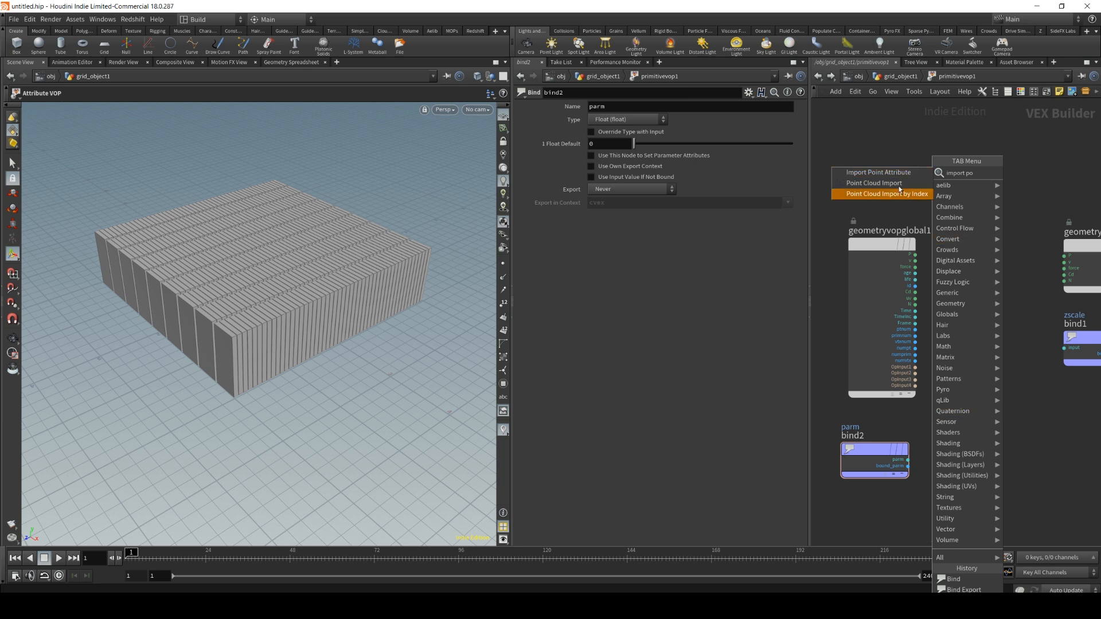
left_click(881, 173)
left_click(869, 172)
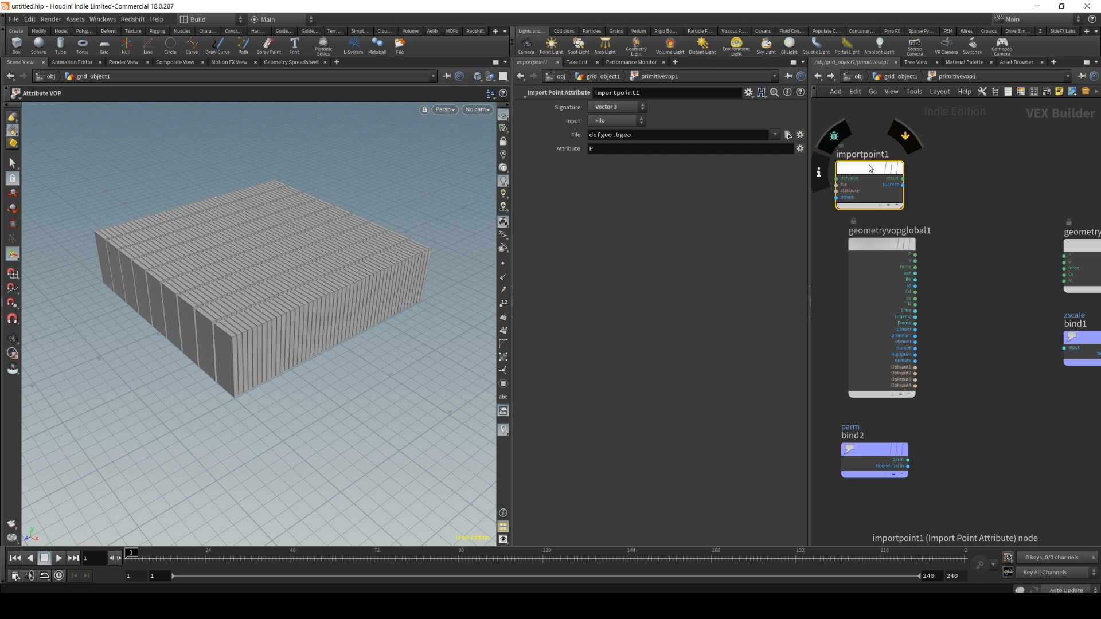
Delete the Import Point Attribute node and the newly added Bind node.
key("Delete")
left_click(876, 454)
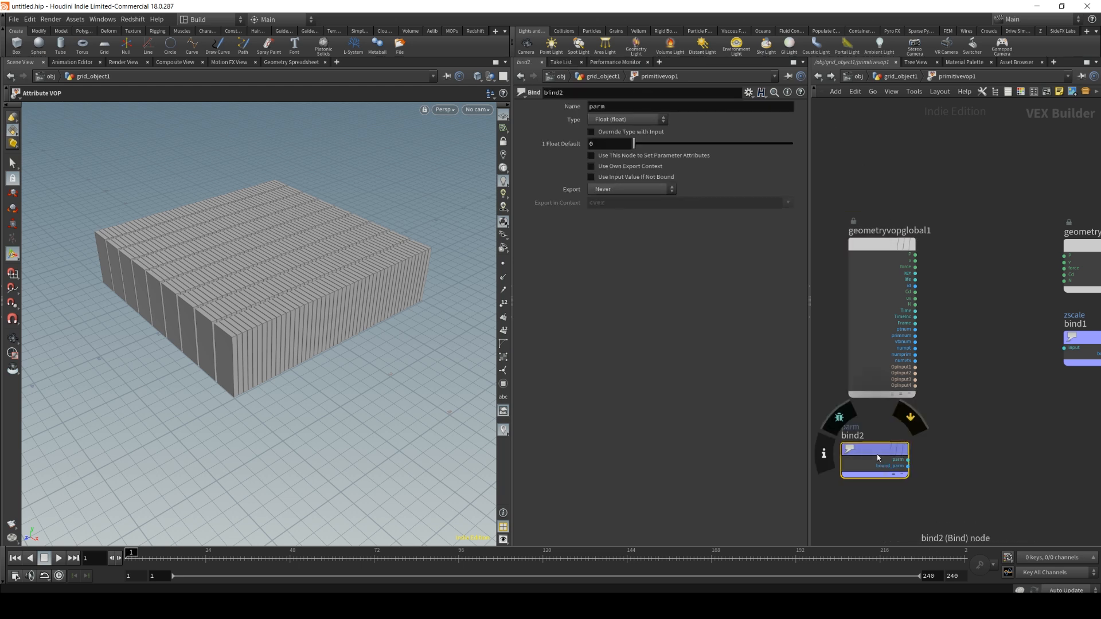
Examine the list of outputs on the geometry globals node.
left_click(883, 276)
scroll(877, 281, "up", 3)
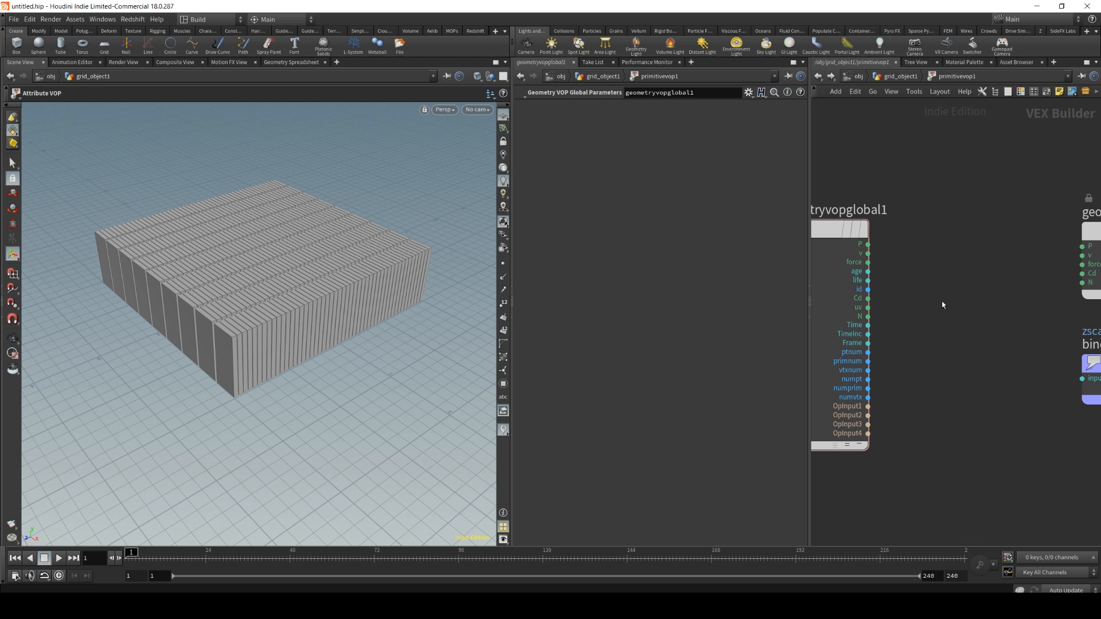
mouse_move(966, 368)
middle_mouse_down()
mouse_move(917, 384)
mouse_move(953, 360)
mouse_move(976, 364)
middle_mouse_up()
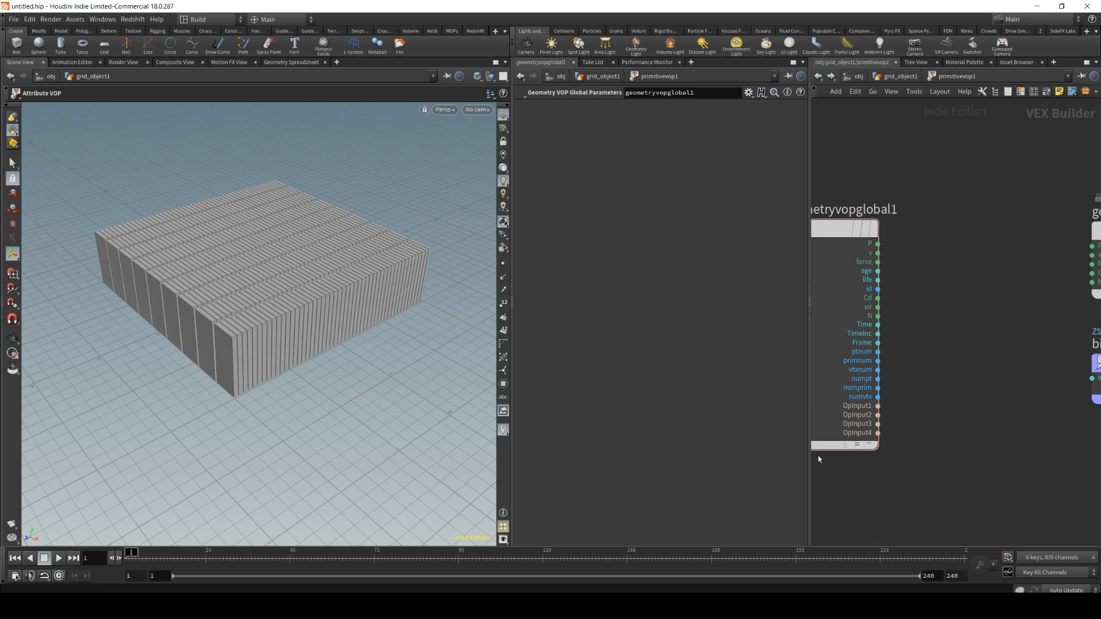
mouse_move(987, 417)
middle_mouse_down()
mouse_move(923, 387)
mouse_move(987, 402)
middle_mouse_up()
scroll(940, 397, "down", 1)
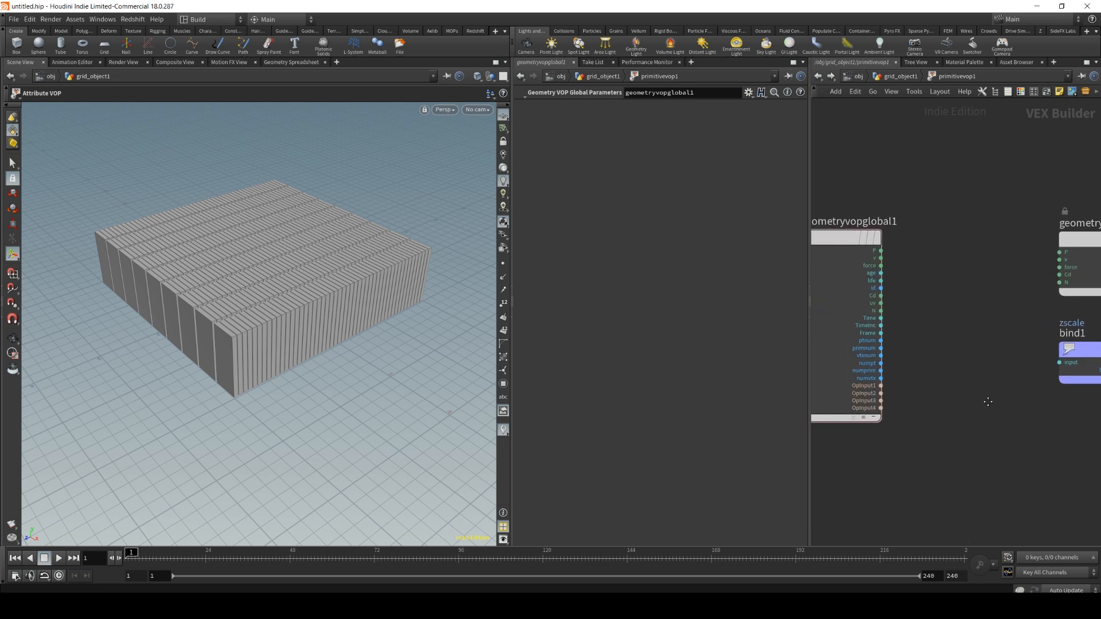
scroll(915, 304, "down", 1)
middle_click_drag(946, 353, 924, 349)
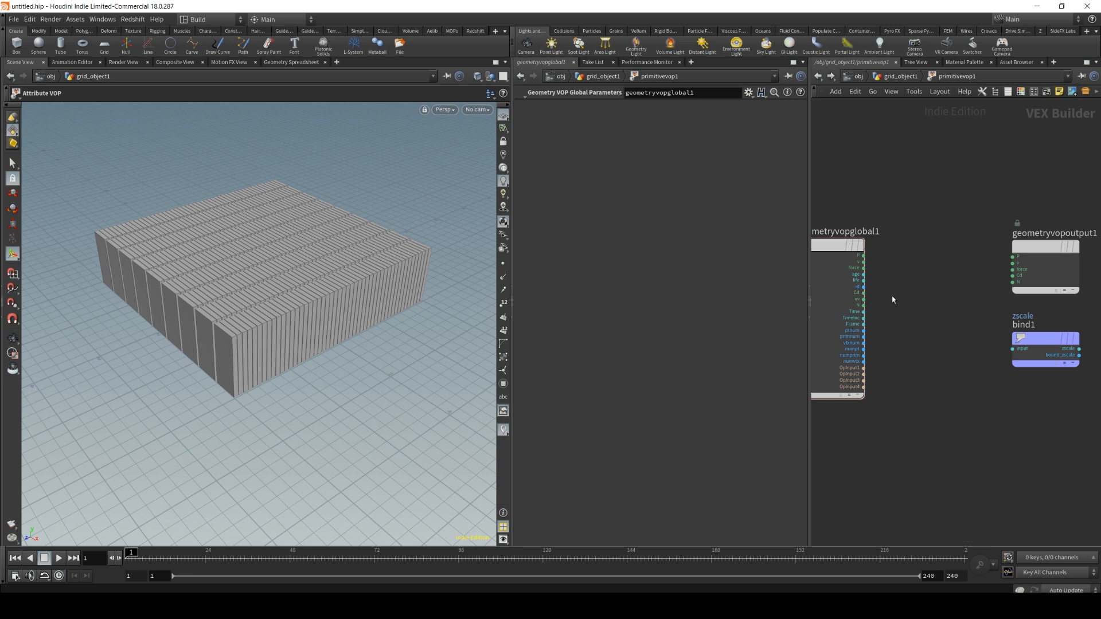
Add a Vector to Float node beside the geometry globals node and wire the P output into its vec input.
key("Tab")
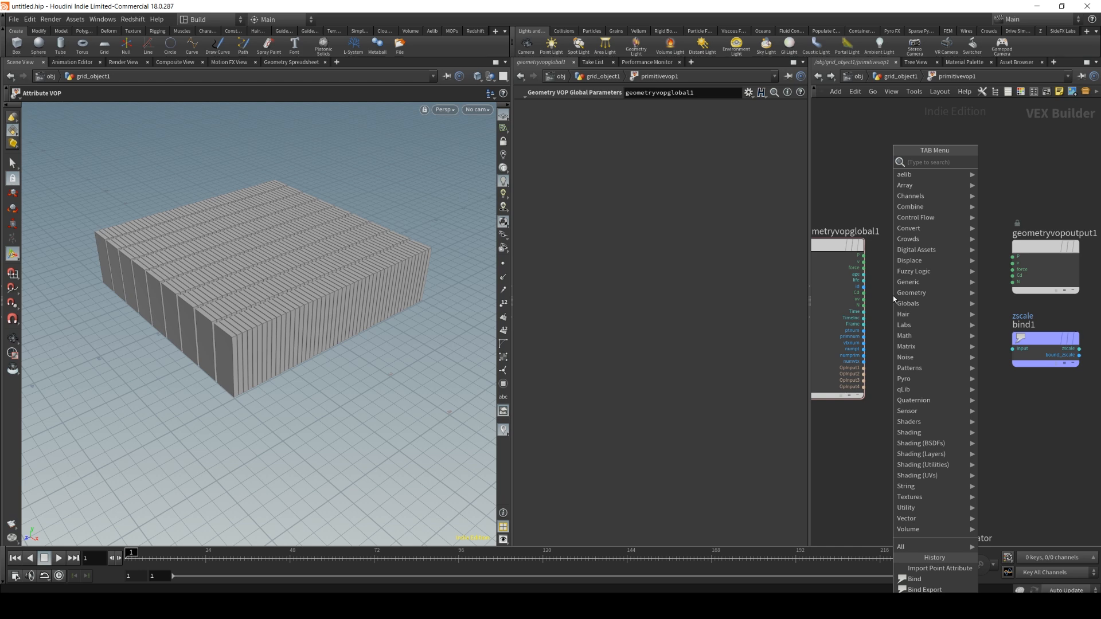
type("vector")
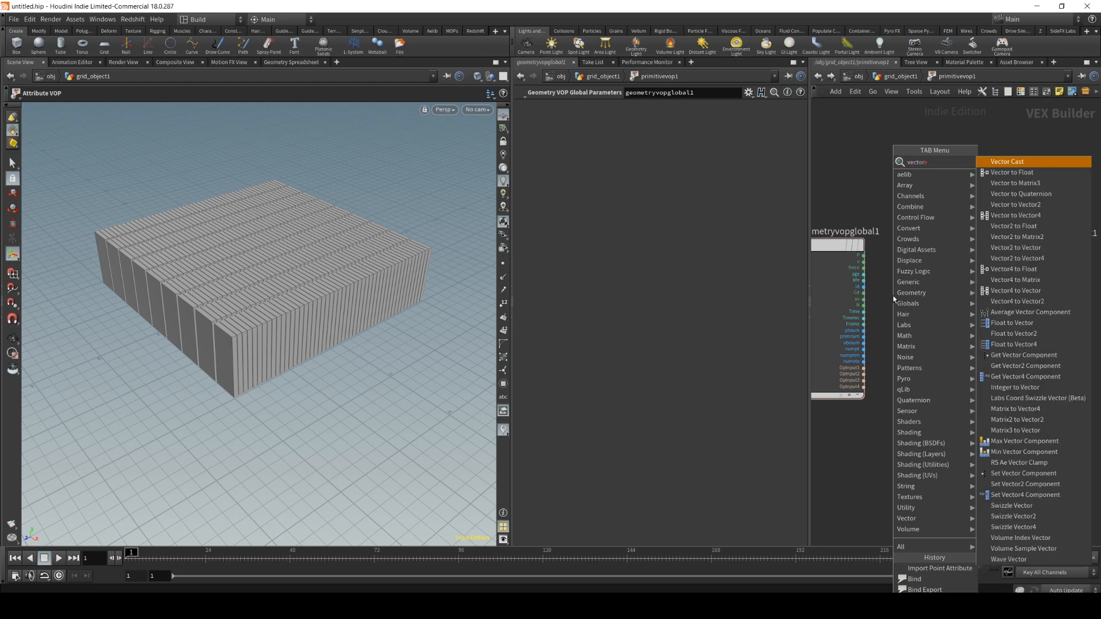
type(" to fl")
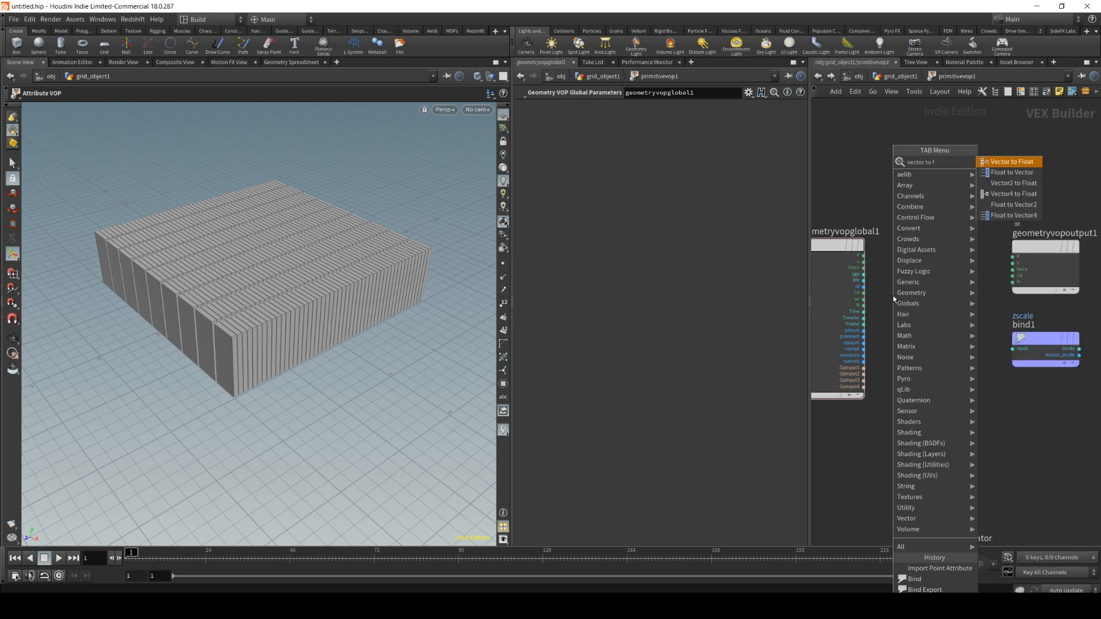
key("Return")
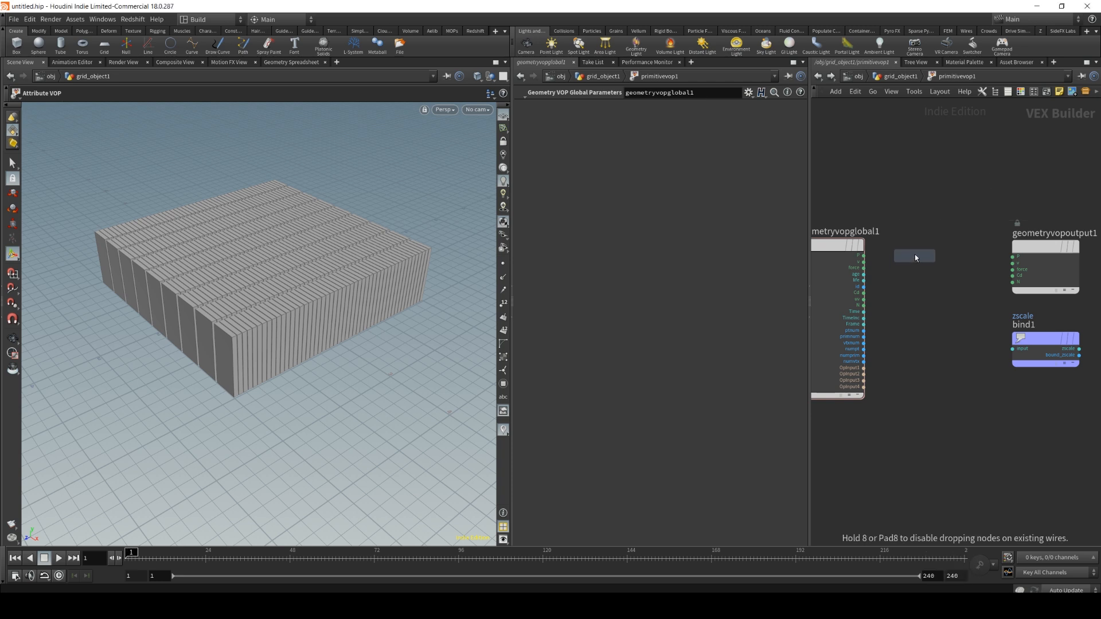
left_click(911, 260)
scroll(916, 299, "up", 1)
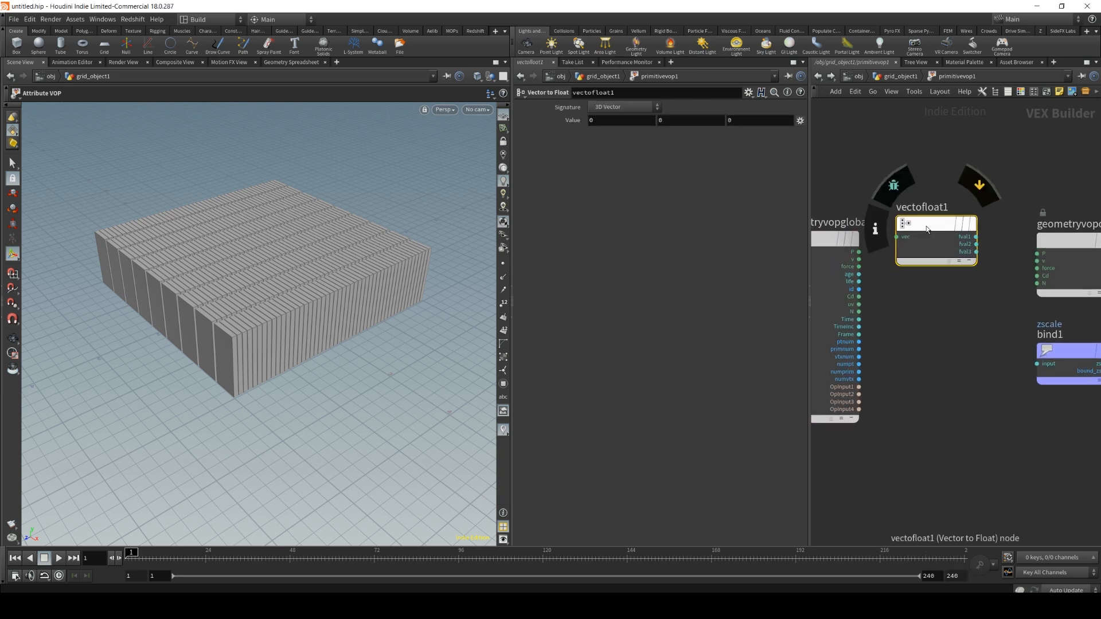
left_click_drag(920, 230, 930, 266)
left_click_drag(858, 252, 900, 275)
mouse_move(973, 281)
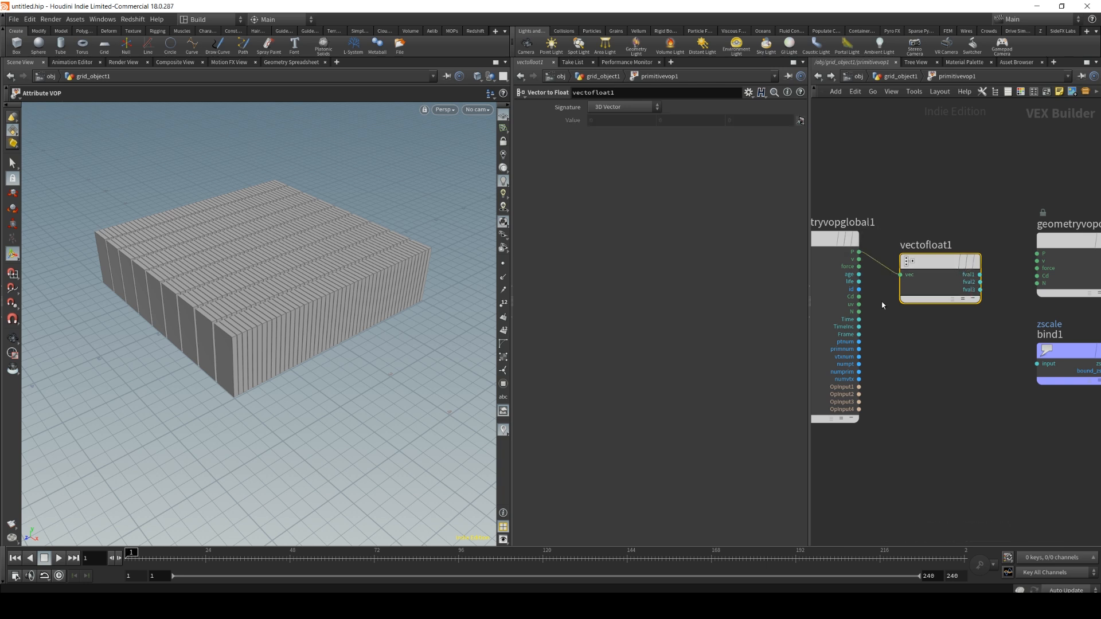
Cut the wire from P and delete the Vector to Float node.
key("y")
mouse_move(878, 244)
left_mouse_down()
mouse_move(880, 279)
mouse_move(909, 278)
left_mouse_up()
mouse_move(917, 278)
key("Delete")
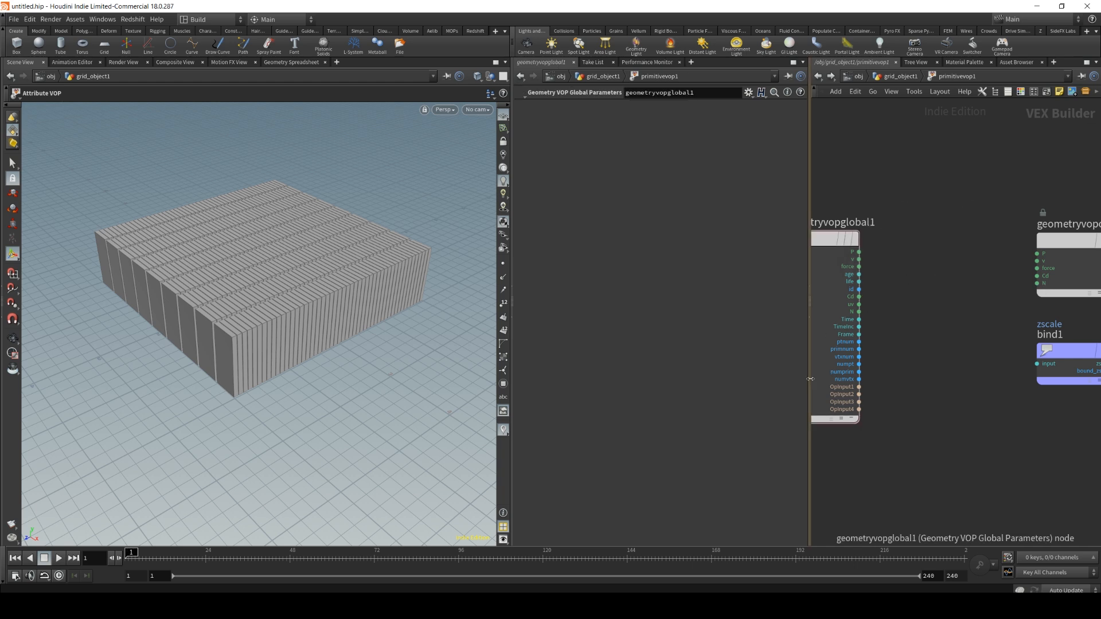
Widen the network pane slightly and add a Turbulent Noise node between the geometry globals and geometry output nodes.
left_click_drag(809, 379, 793, 379)
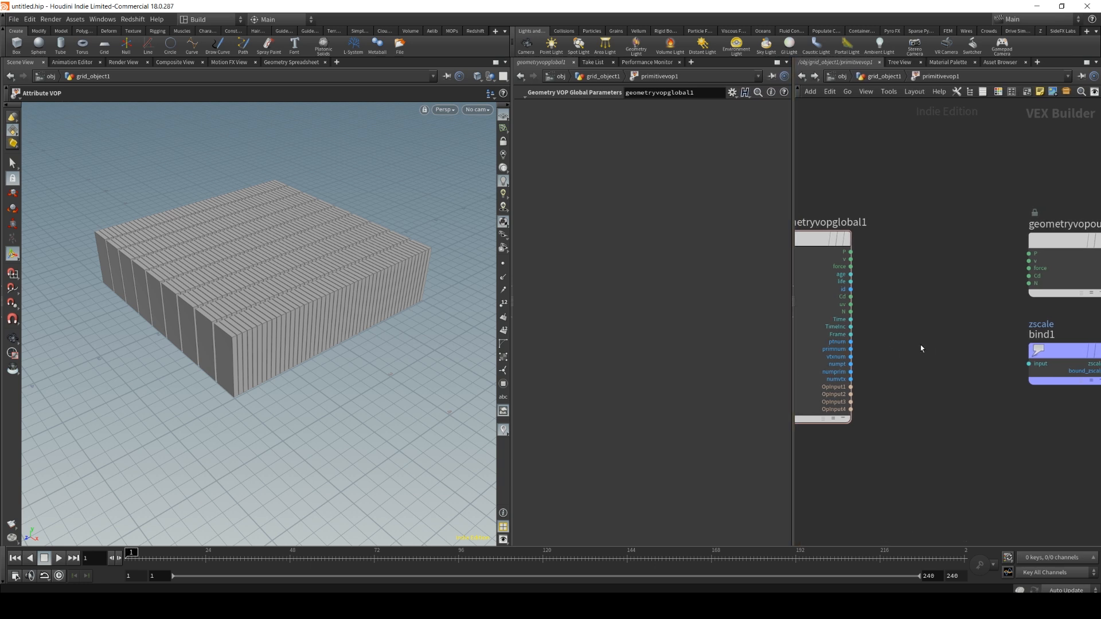
scroll(930, 353, "down", 2)
middle_click_drag(955, 390, 961, 376)
scroll(958, 376, "down", 2)
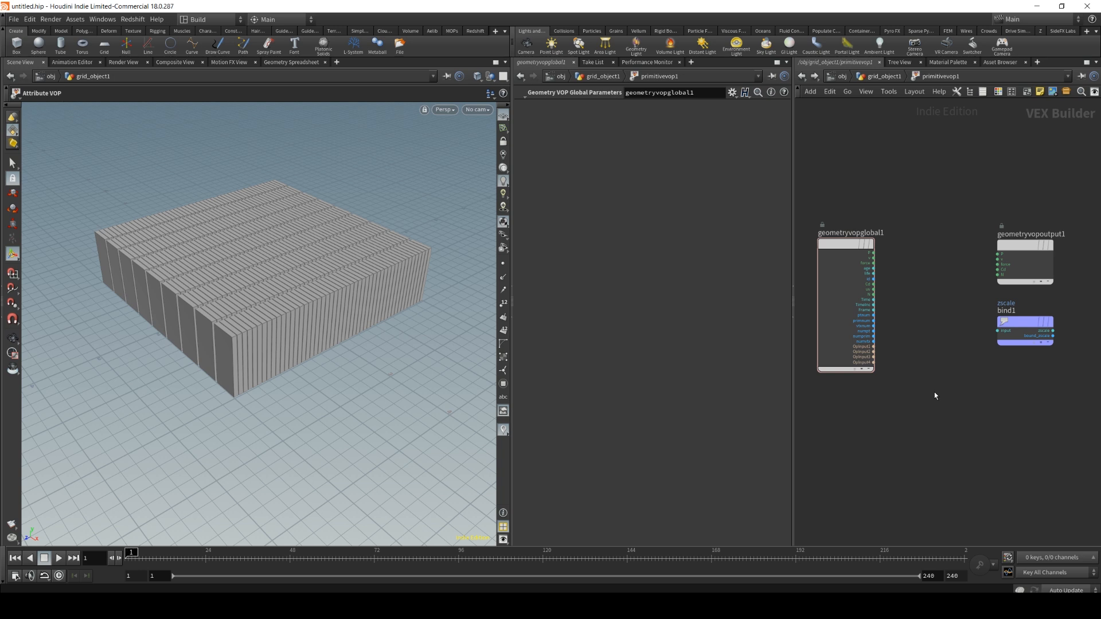
scroll(932, 387, "up", 2)
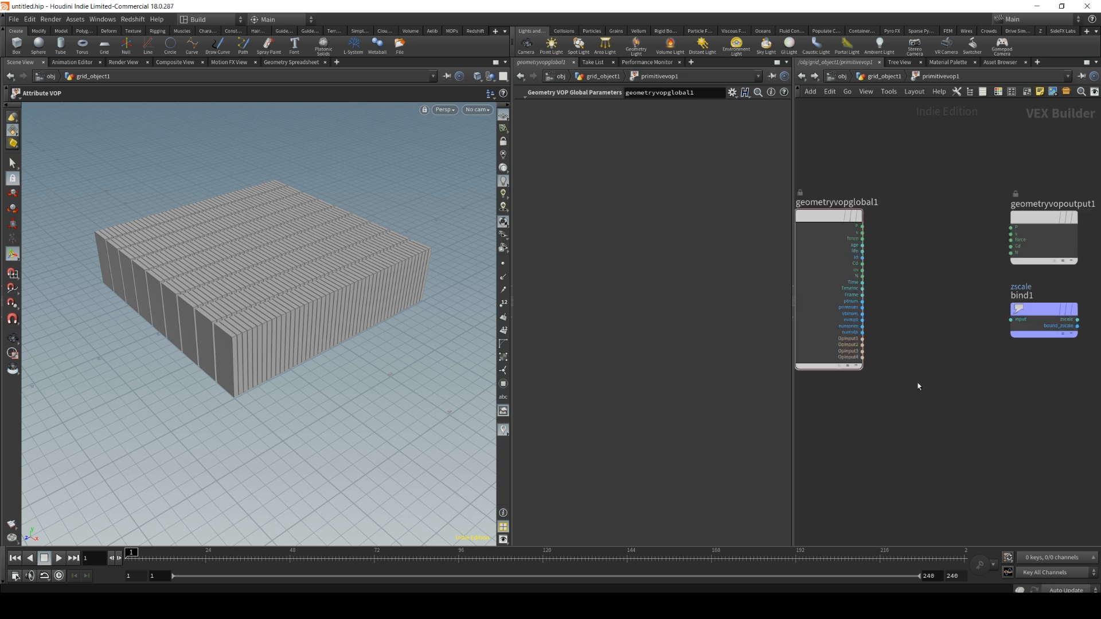
key("Tab")
key("Tab")
type("turbule")
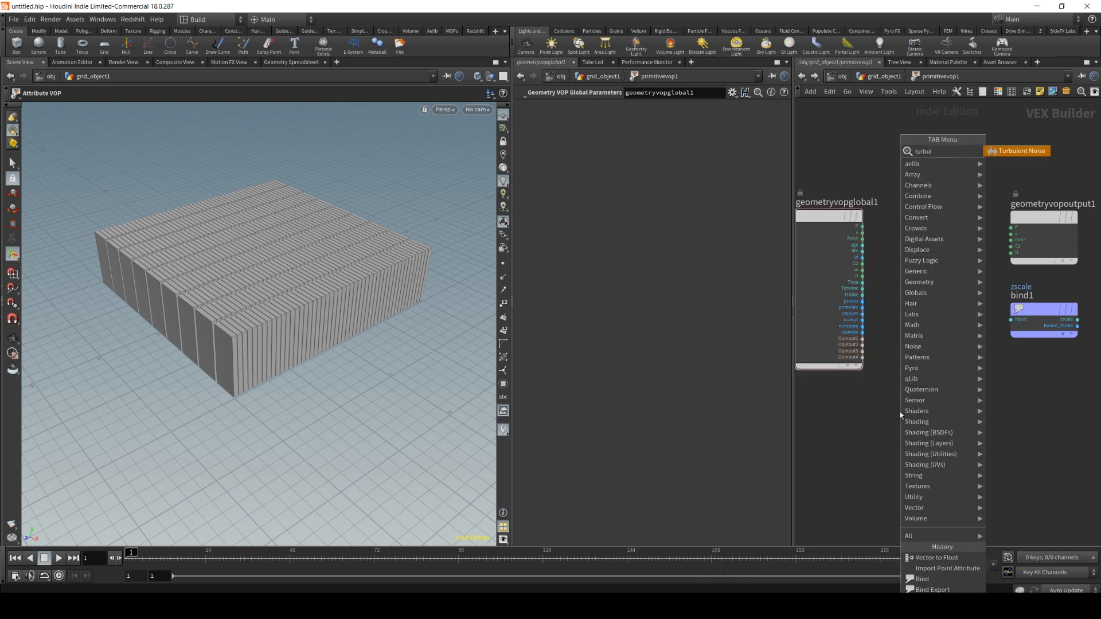
left_click(1004, 150)
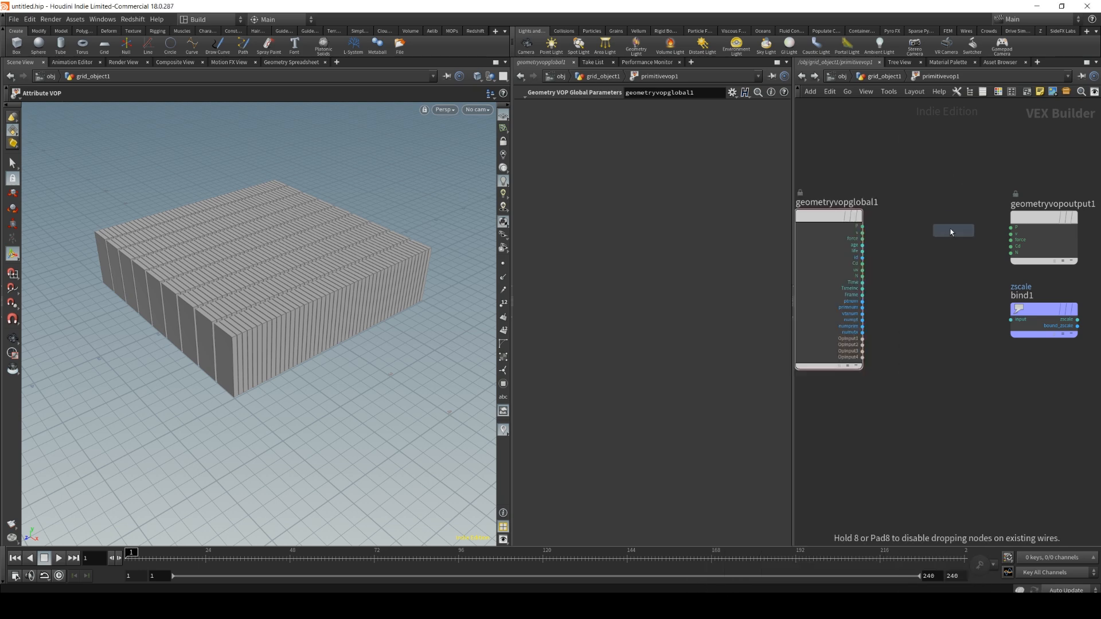
left_click(927, 229)
left_click_drag(927, 233, 925, 227)
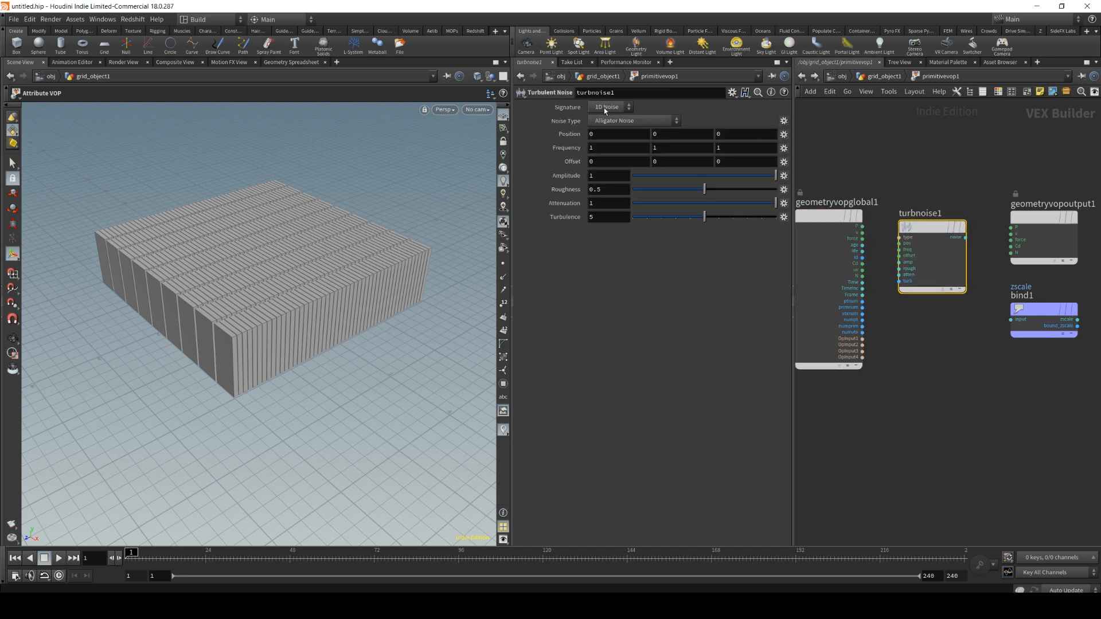
Wire P into the Turbulent Noise pos input and its noise output into Cd on the geometry output node.
left_click_drag(861, 226, 899, 243)
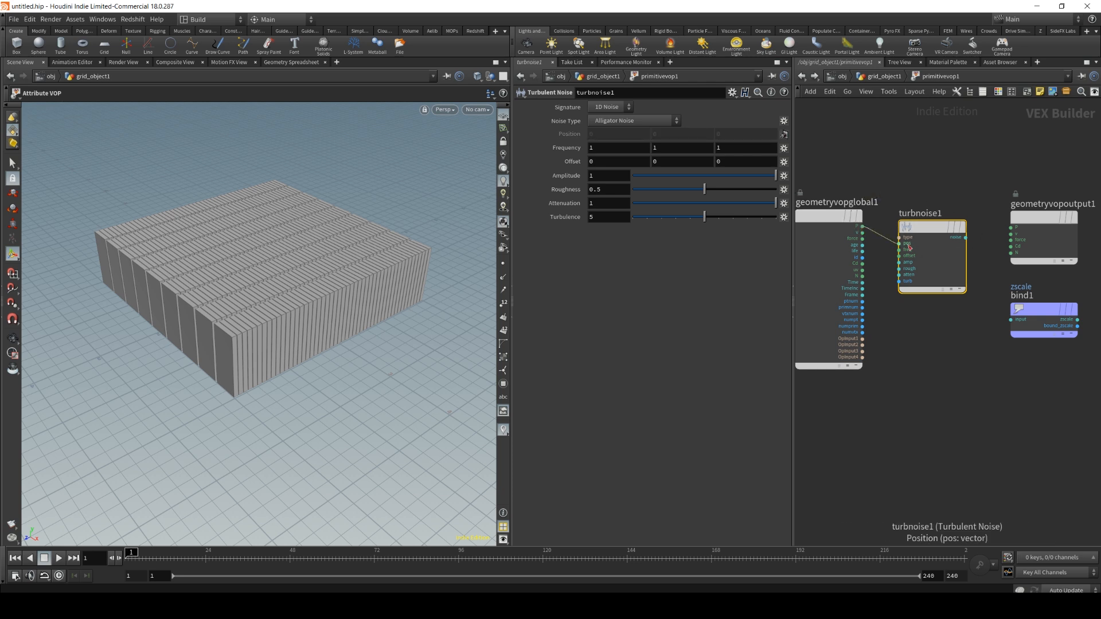
left_click_drag(966, 237, 1010, 246)
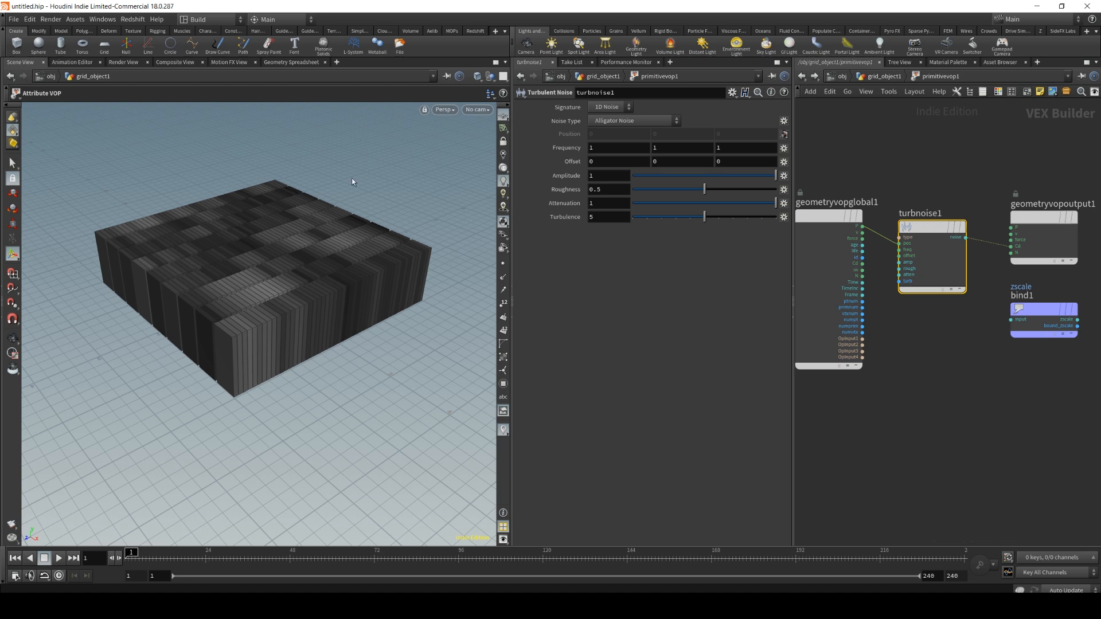
key("Escape")
mouse_move(257, 253)
left_mouse_down()
mouse_move(222, 289)
mouse_move(278, 290)
mouse_move(270, 326)
mouse_move(256, 275)
mouse_move(338, 150)
left_mouse_up()
key("Return")
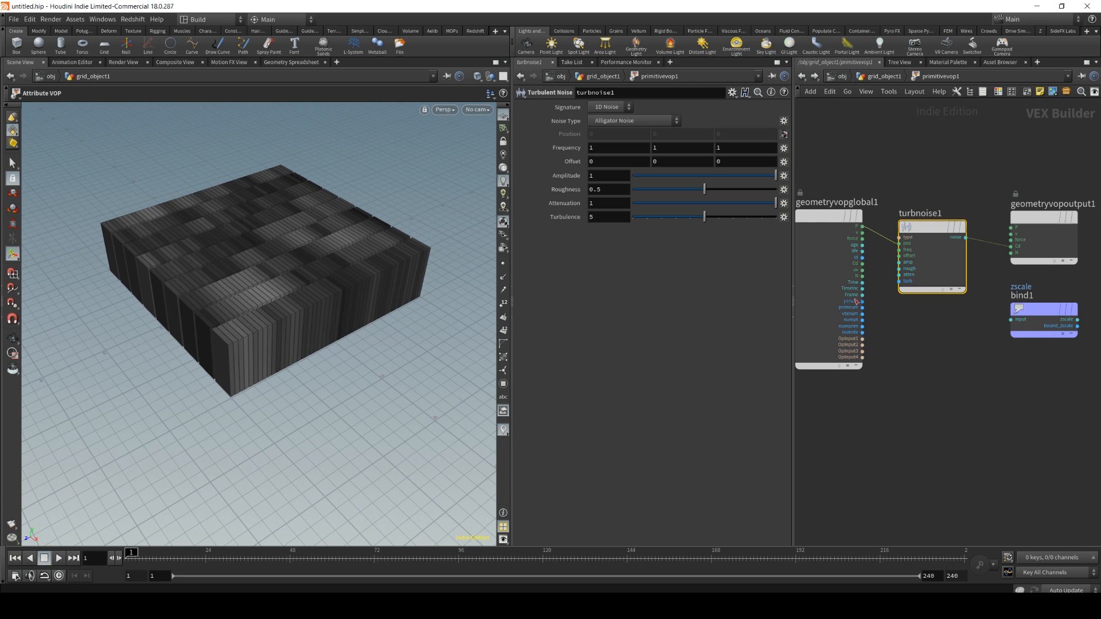
Wire the Turbulent Noise output into the zscale bind node's input and inspect the extruded blocks from a new angle.
left_click_drag(966, 239, 1007, 316)
key("Escape")
left_click_drag(229, 295, 287, 314)
key("Return")
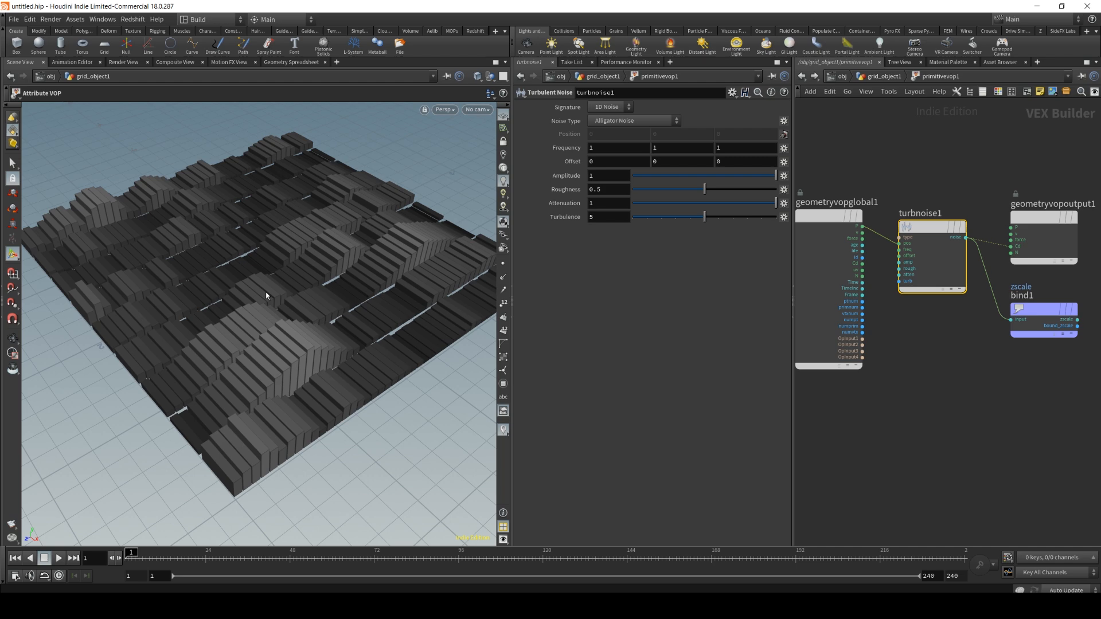
Try a Turbulent Noise frequency of 1.6 on all three axes and undo the change.
middle_click_drag(552, 148, 560, 281)
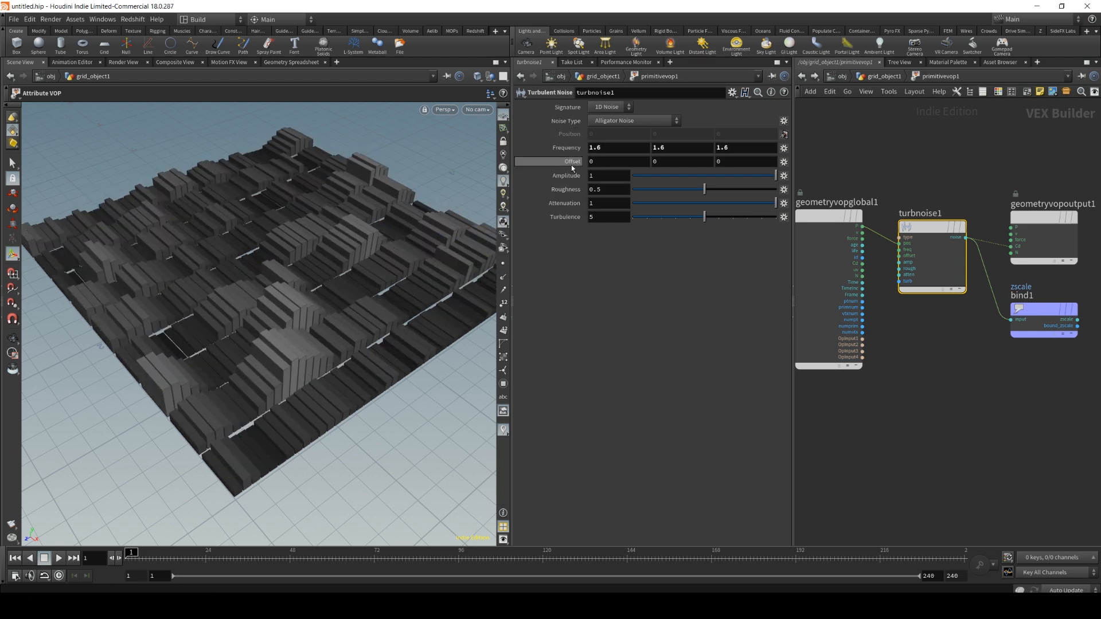
key("ctrl+z")
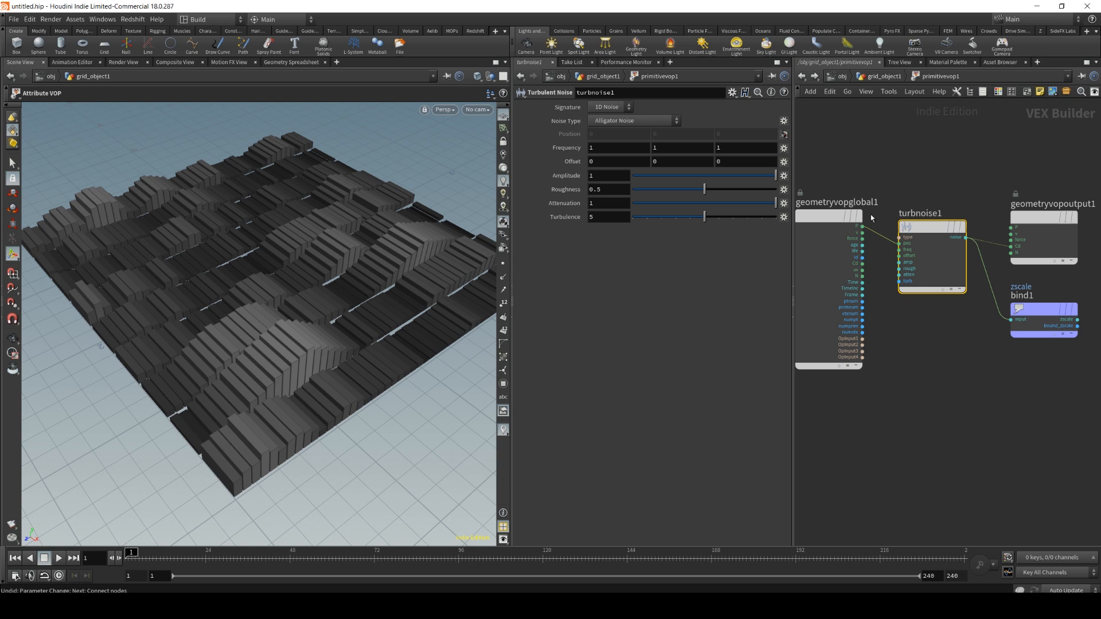
Return to the grid object's network to review the whole node chain, and re-enter the Primitive VOP network.
left_click(875, 78)
left_click(1005, 312)
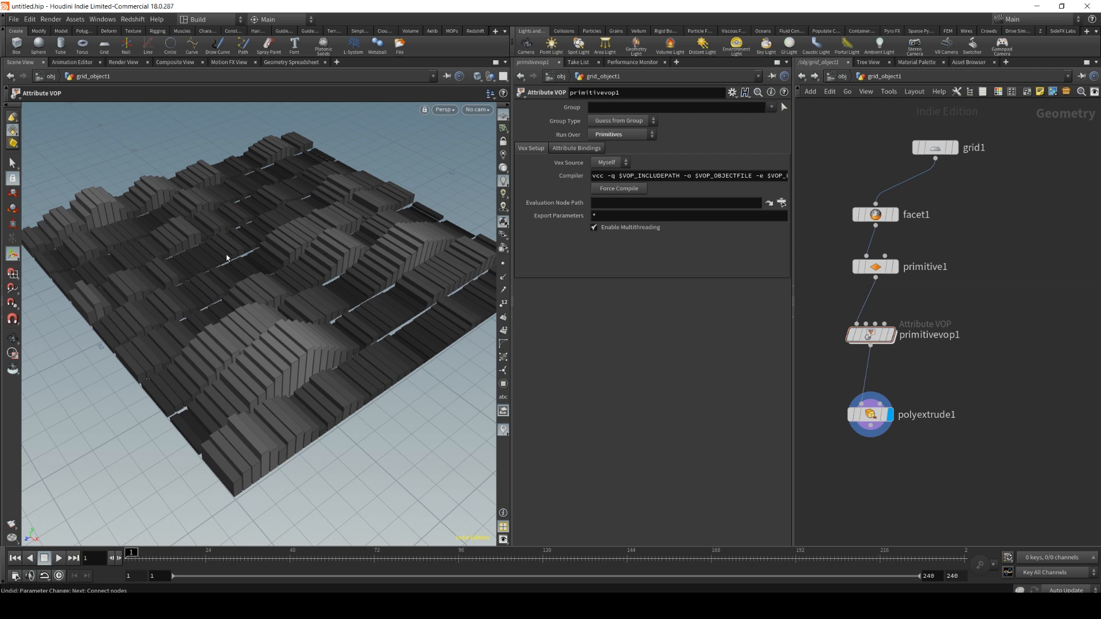
left_click_drag(992, 467, 837, 119)
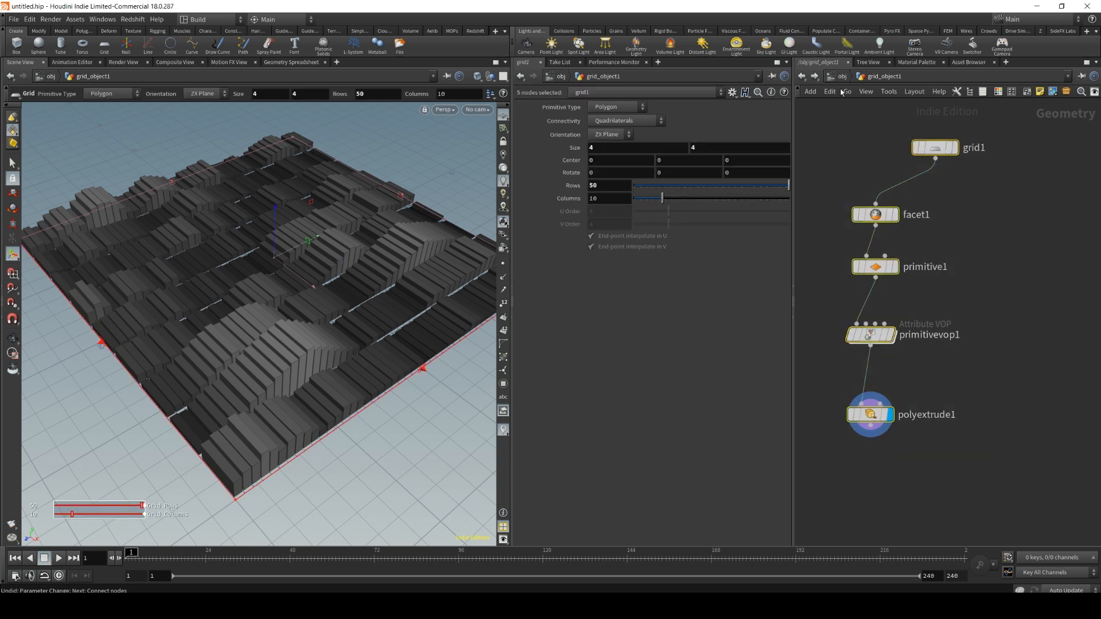
left_click(1009, 322)
double_click(873, 337)
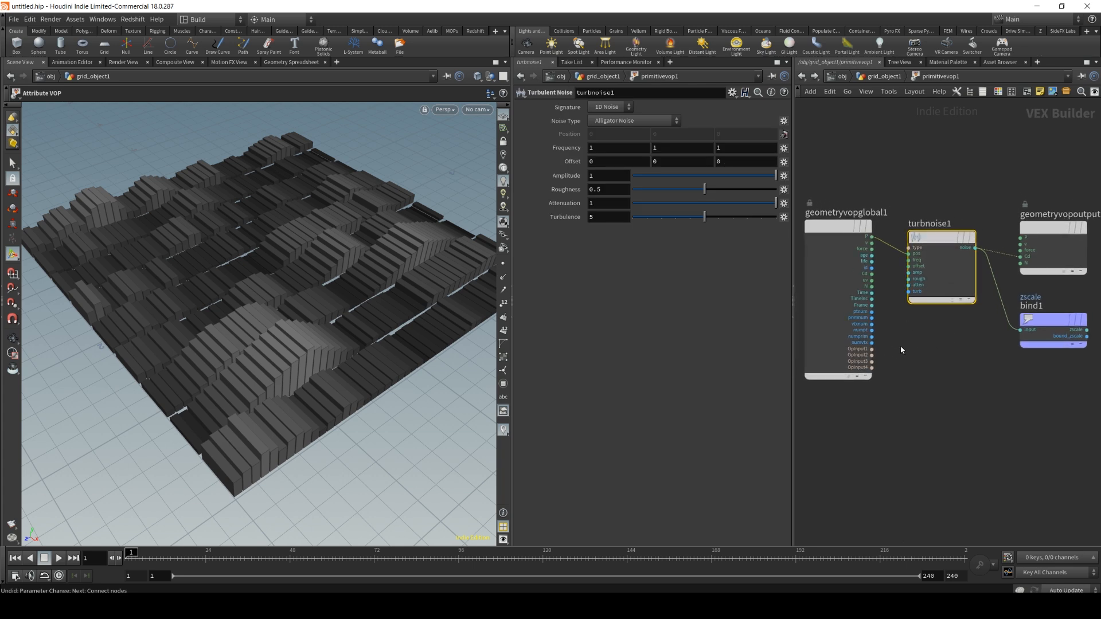
Create input parameters for all Turbulent Noise settings and return to the grid object's network.
right_click(933, 240)
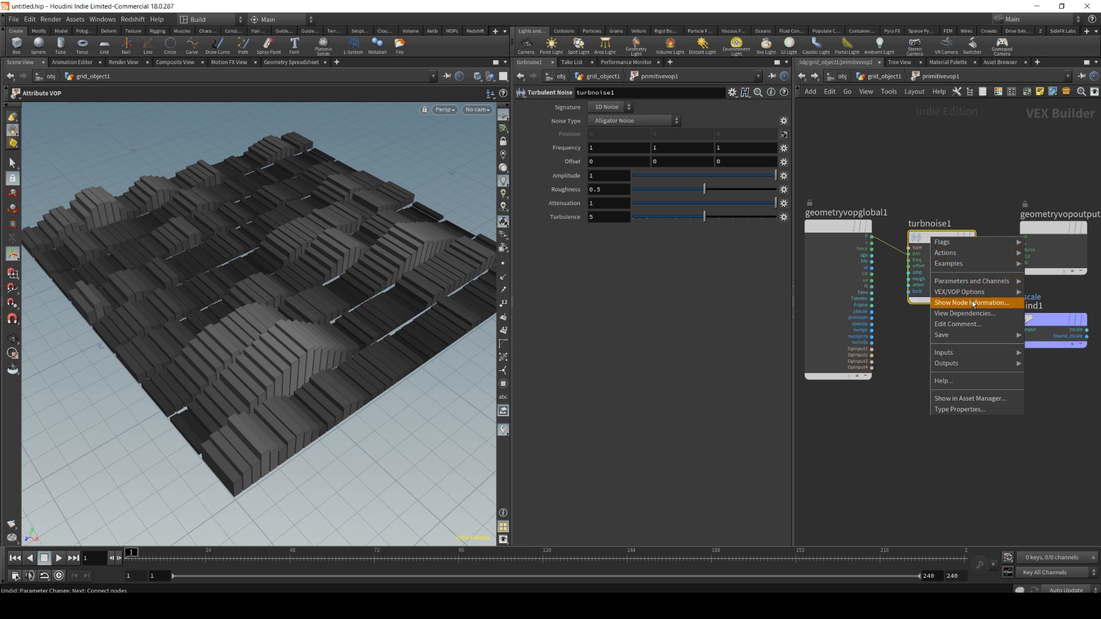
mouse_move(968, 293)
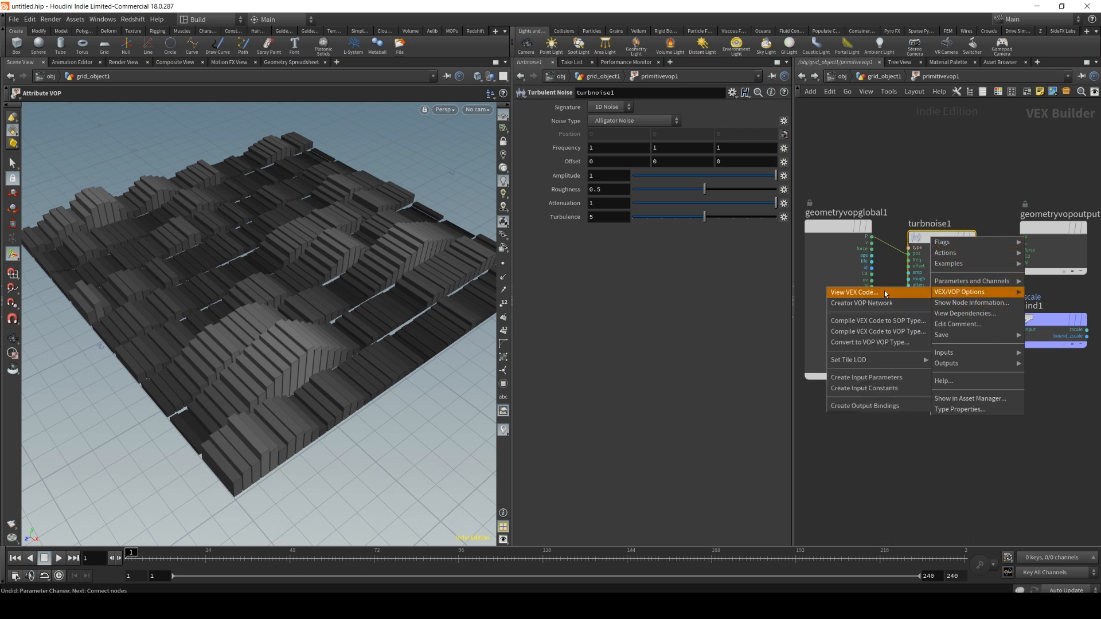
left_click(861, 378)
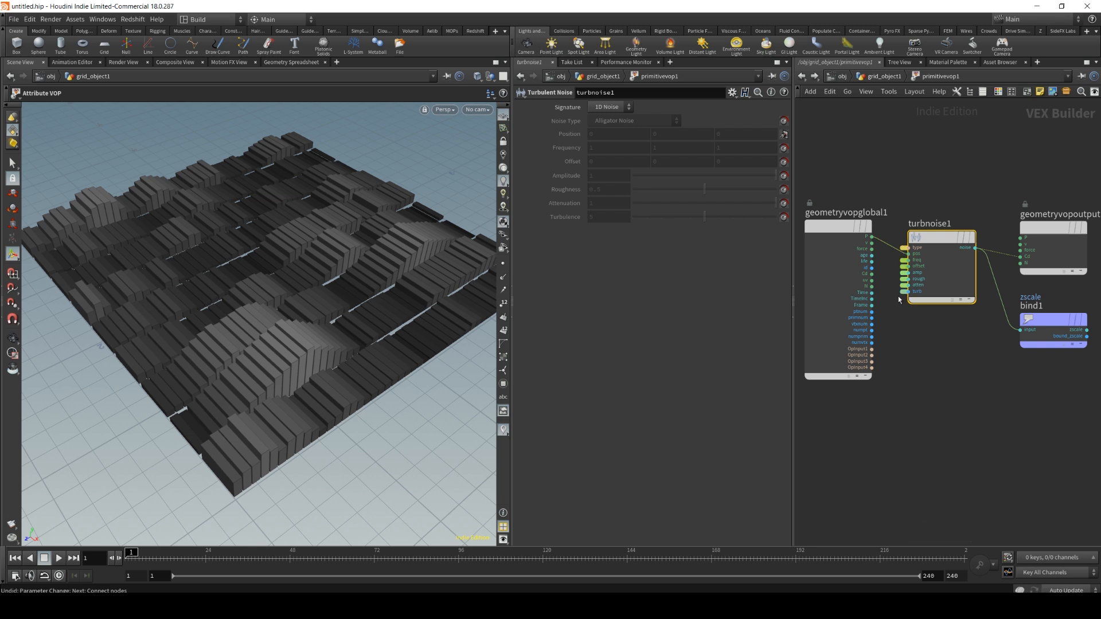
left_click(876, 77)
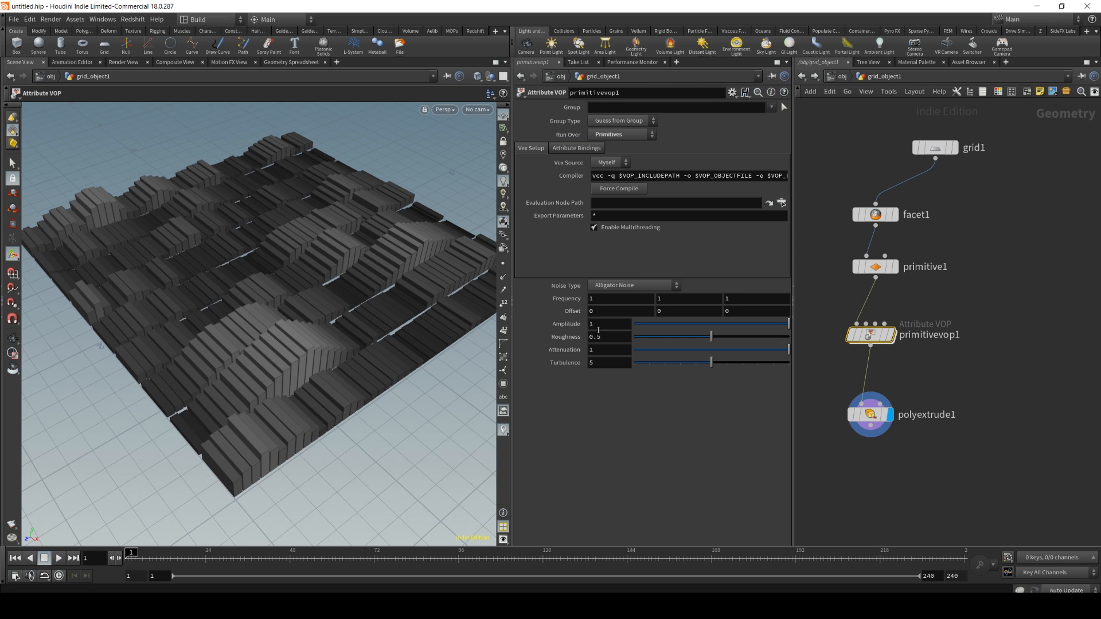
Set the noise Amplitude to 2 on the primitivevop1 node.
left_click(596, 333)
key("BackSpace")
type("1")
key("Return")
left_click(608, 341)
key("BackSpace")
type("5")
key("Return")
key("BackSpace")
type("2")
key("Return")
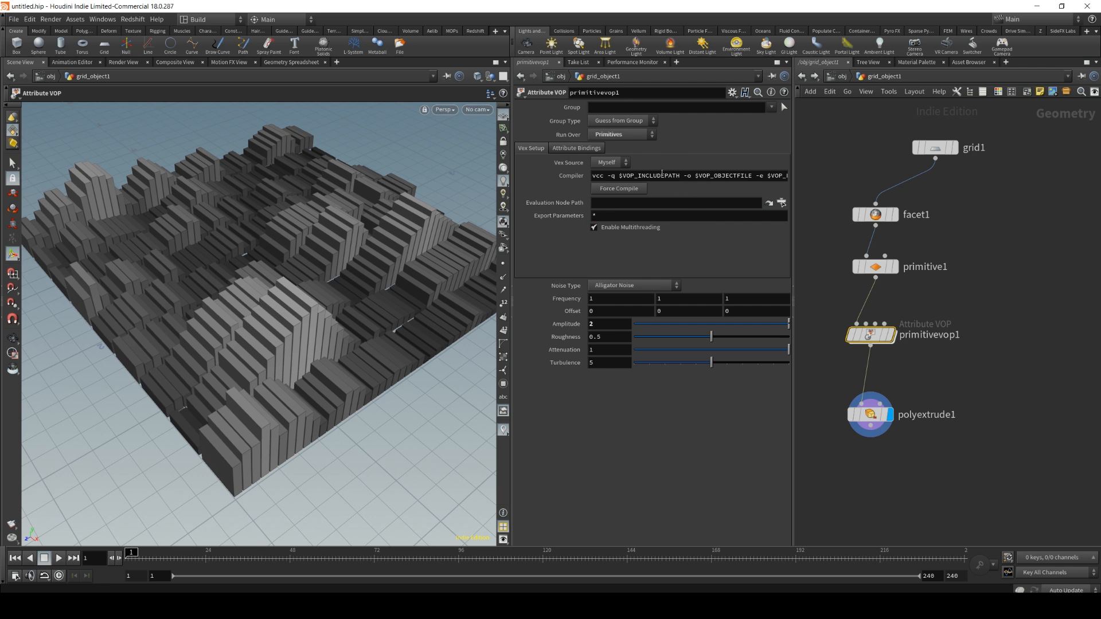
Edit the primitivevop1 parameter interface and make all default parameters from Group to Output Selection Group invisible.
left_click(732, 92)
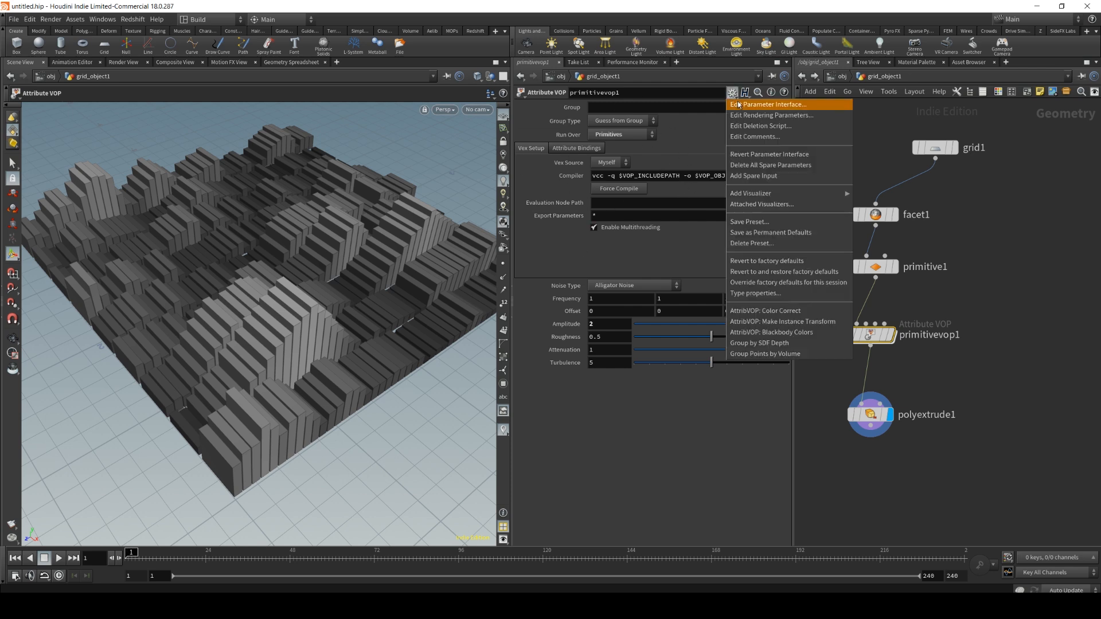
left_click(740, 105)
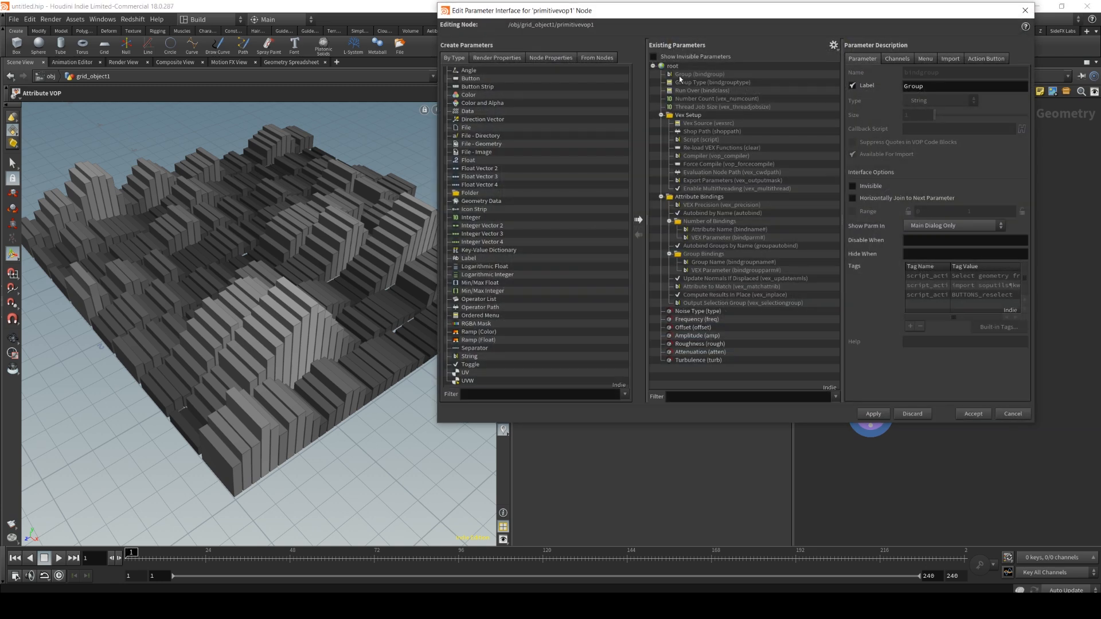
left_click(678, 76)
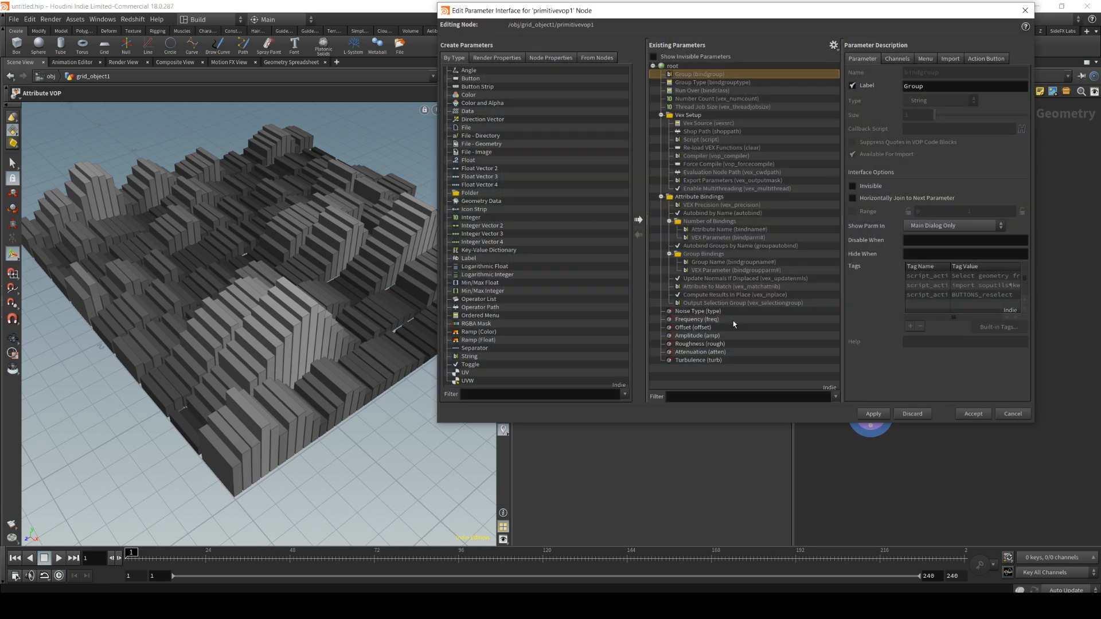
left_click(696, 304, "shift")
left_click(871, 186)
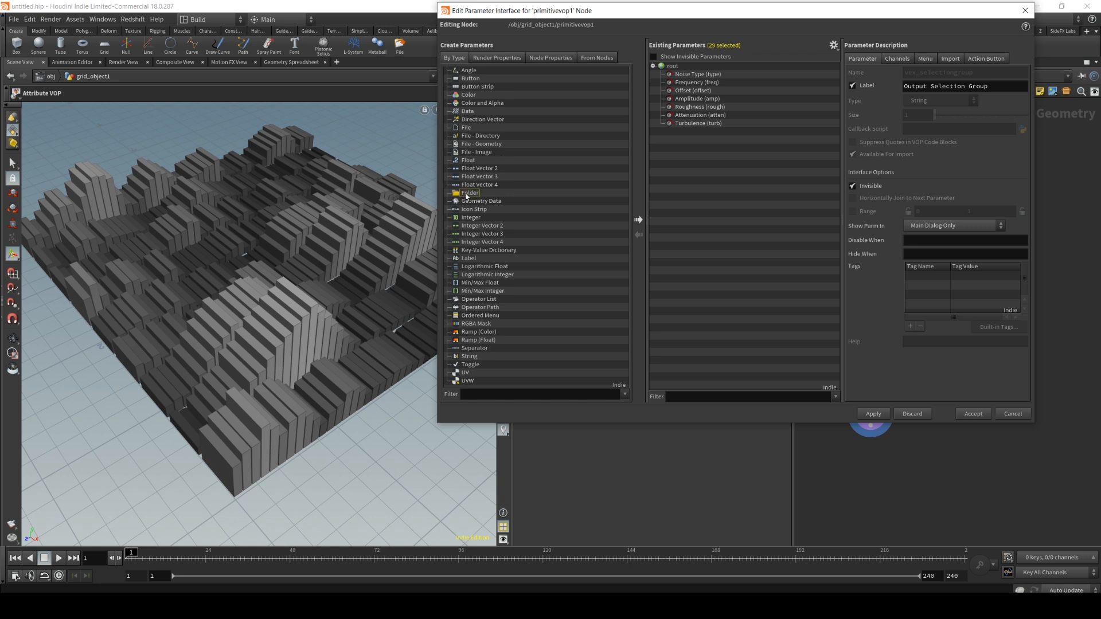
Add a folder above the noise parameters and move Noise Type, Frequency, Offset and Amplitude into it.
left_click_drag(465, 196, 681, 74)
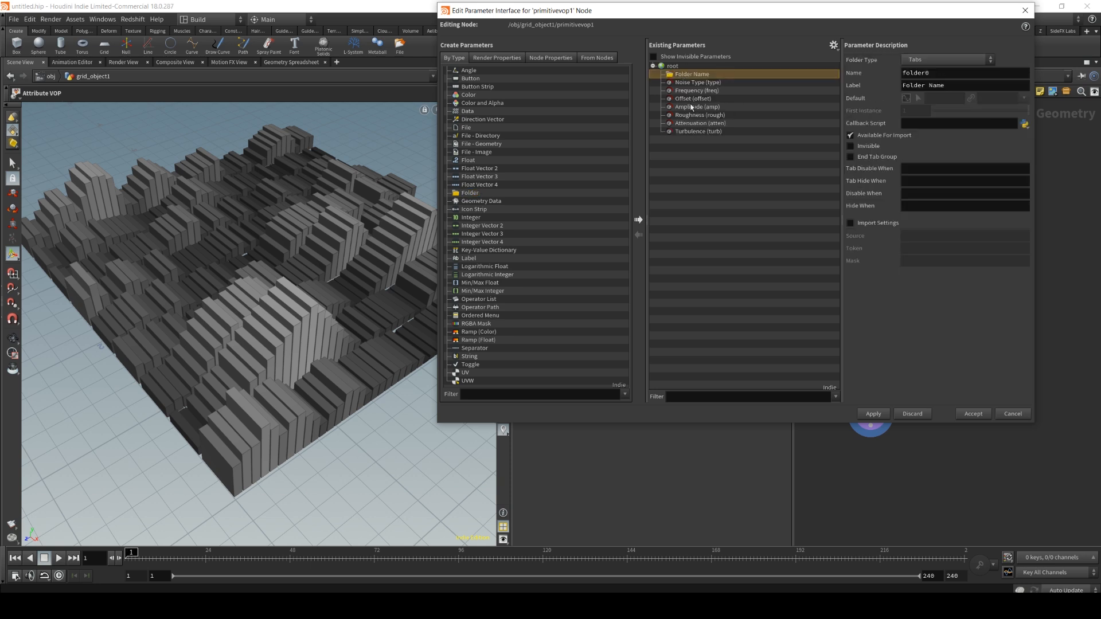
left_click(688, 82)
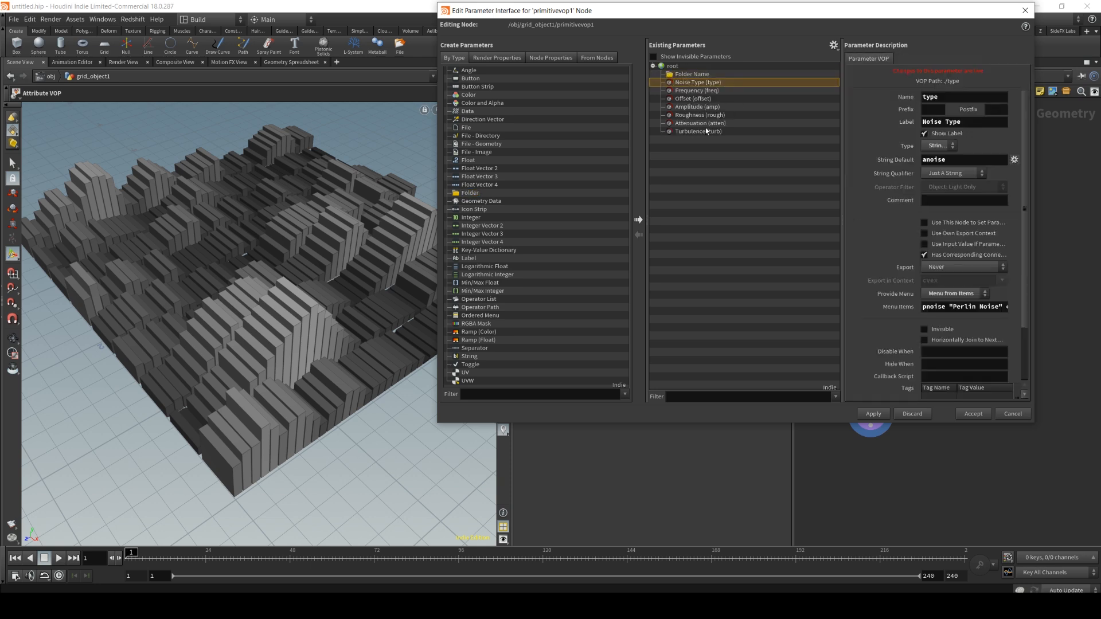
left_click(693, 75)
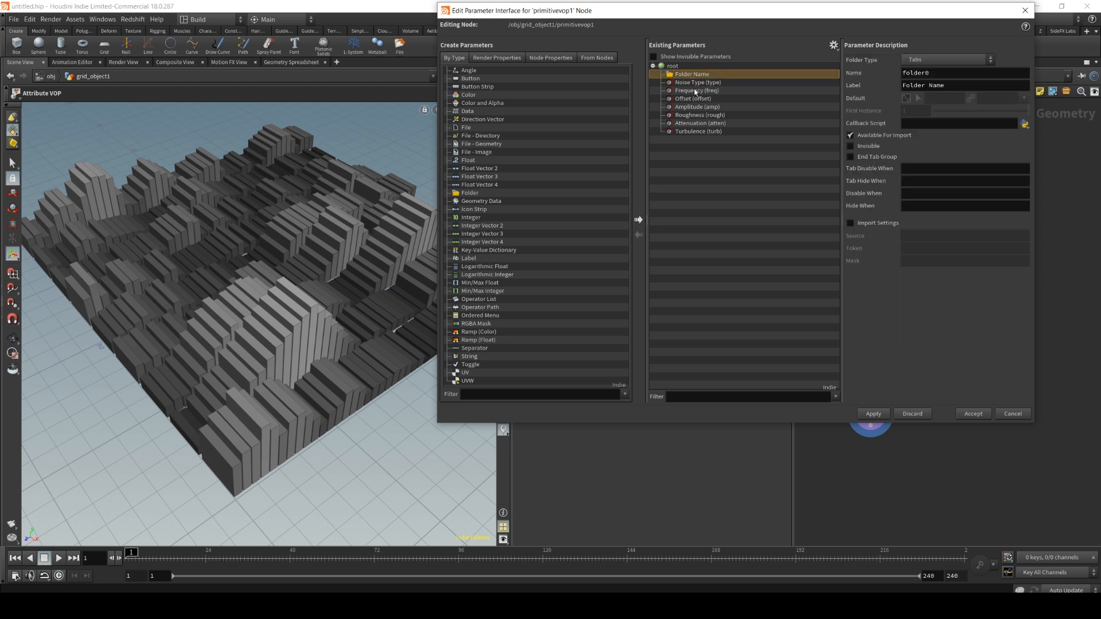
left_click(694, 107)
left_click(685, 82, "shift")
left_click_drag(685, 83, 697, 74)
left_click(705, 154)
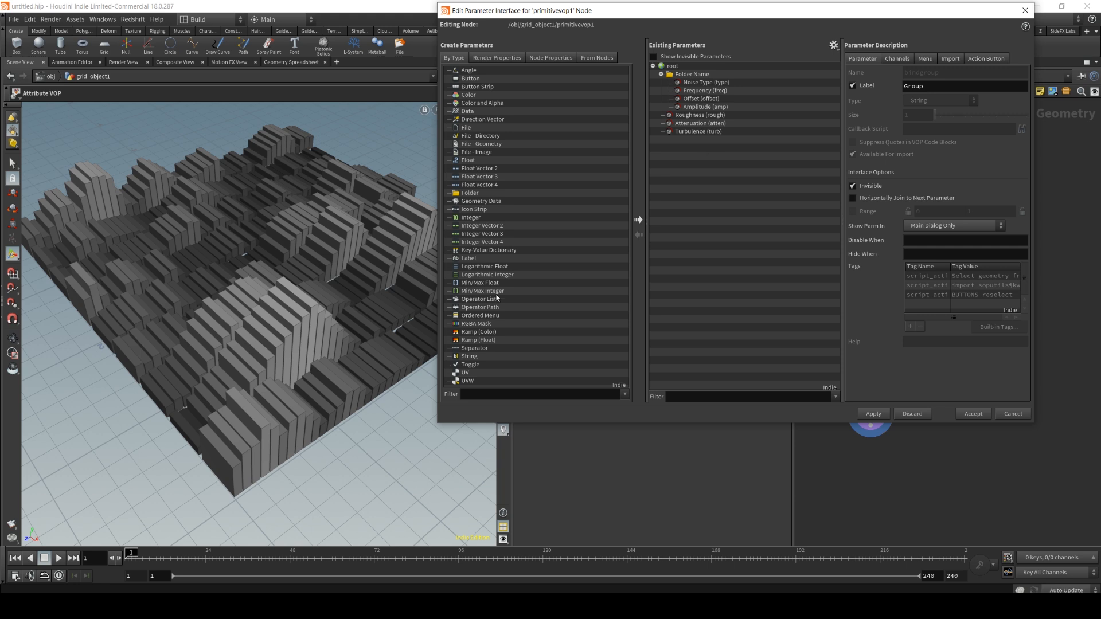
Add a second folder named folder2, move Roughness, Attenuation and Turbulence into it, and accept the interface changes.
left_click_drag(469, 193, 696, 143)
left_click(930, 72)
key("BackSpace")
type("2")
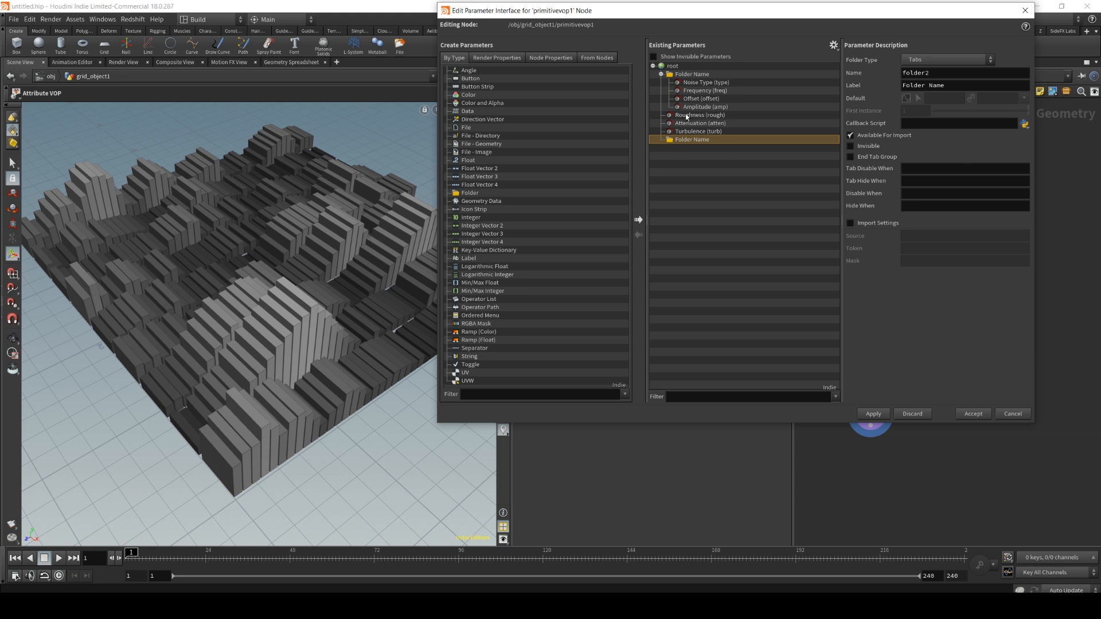
left_click(716, 115)
left_click(681, 132, "shift")
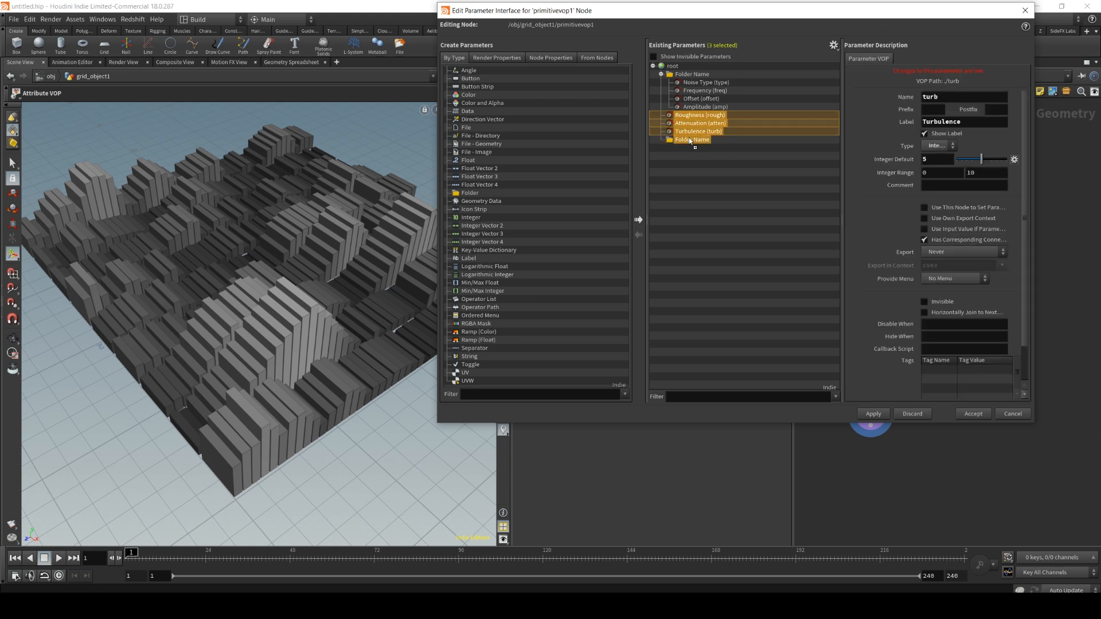
left_click_drag(803, 313, 803, 312)
left_click(874, 413)
left_click_drag(780, 17, 522, 77)
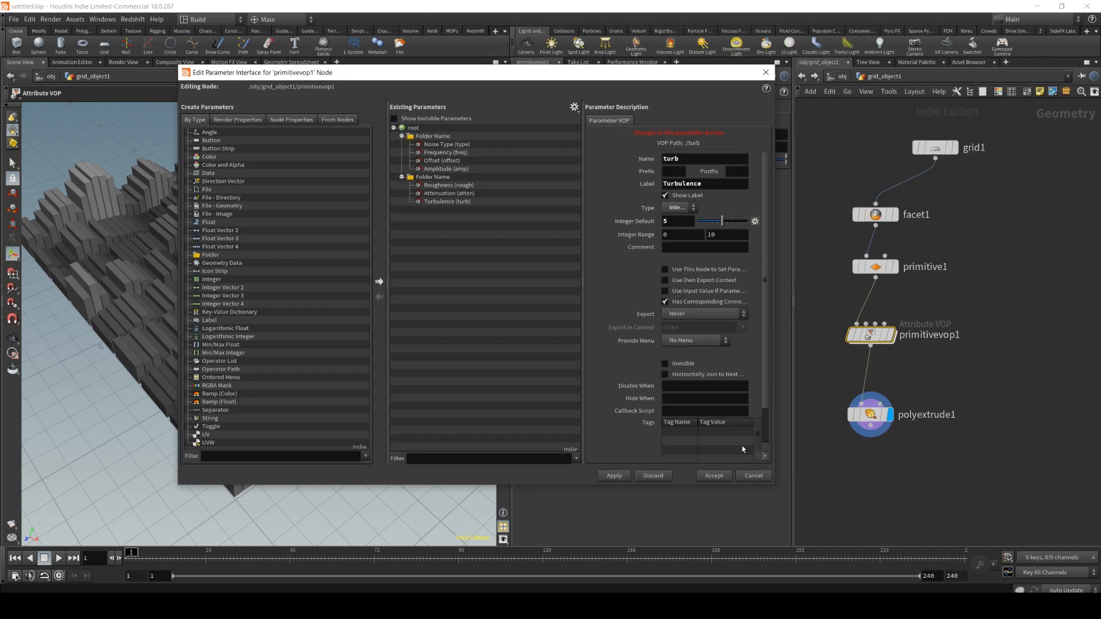
left_click(714, 475)
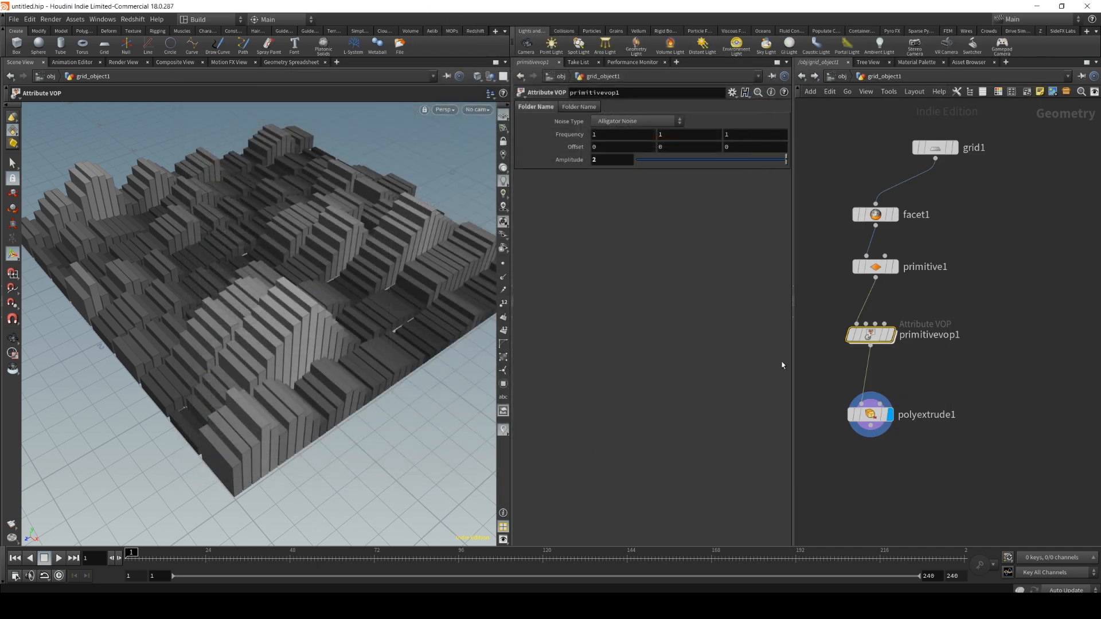
Compare the contents of the two new parameter folders on the primitivevop1 node.
left_click(570, 106)
left_click(545, 107)
left_click(567, 107)
left_click(545, 108)
left_click(579, 107)
left_click(536, 107)
left_click(579, 107)
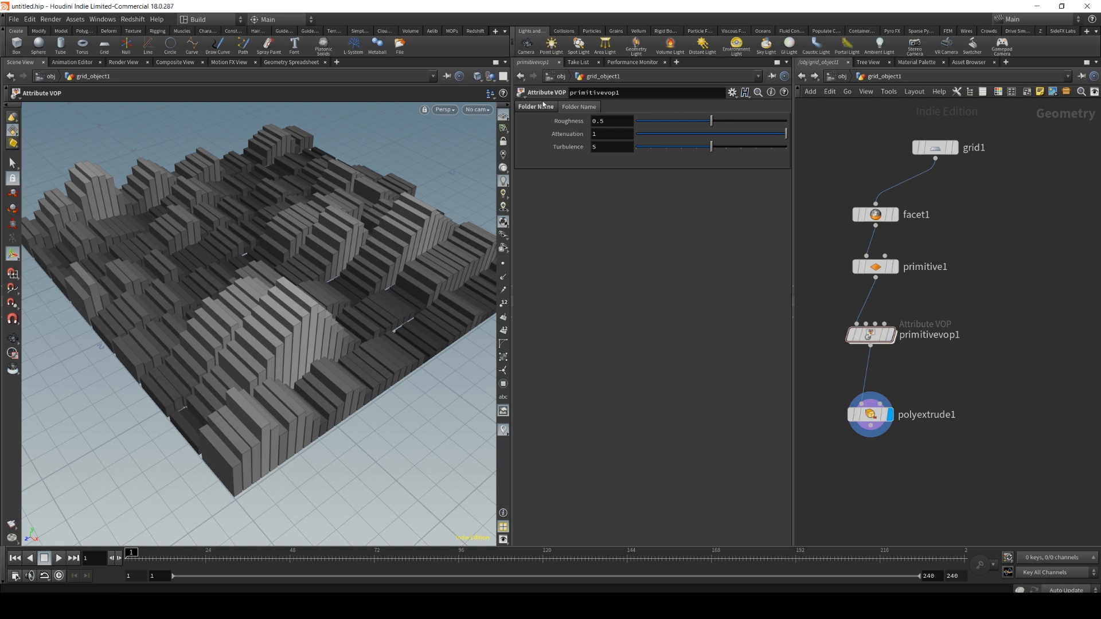
Reopen the primitivevop1 parameter interface and move all noise parameters out of the two folders.
left_click(871, 335)
left_click(733, 92)
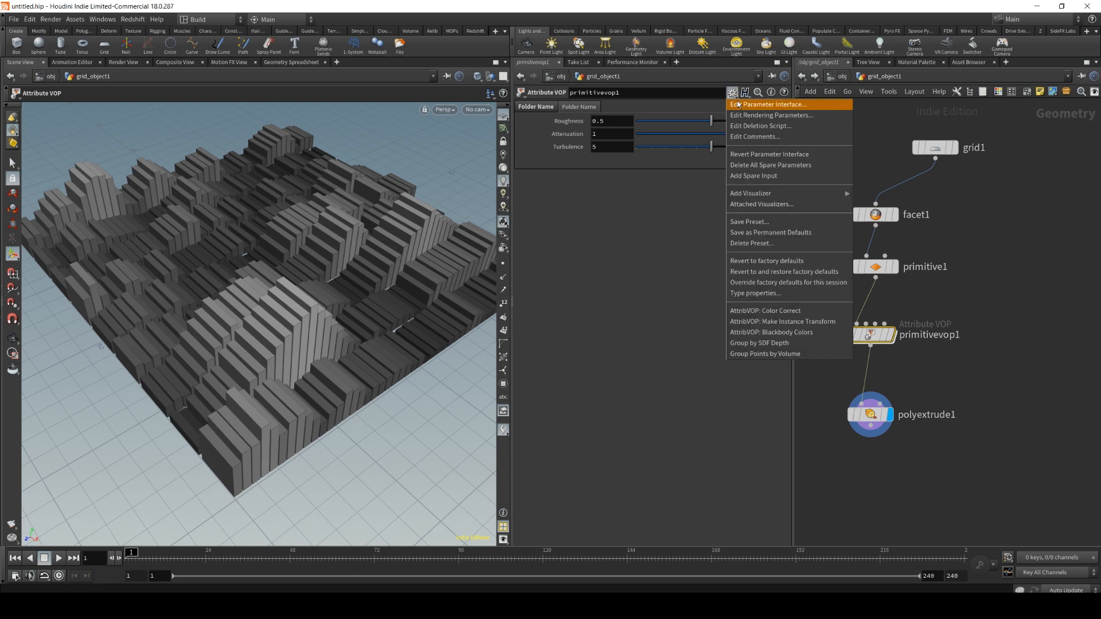
left_click(738, 104)
left_click_drag(452, 66, 422, 104)
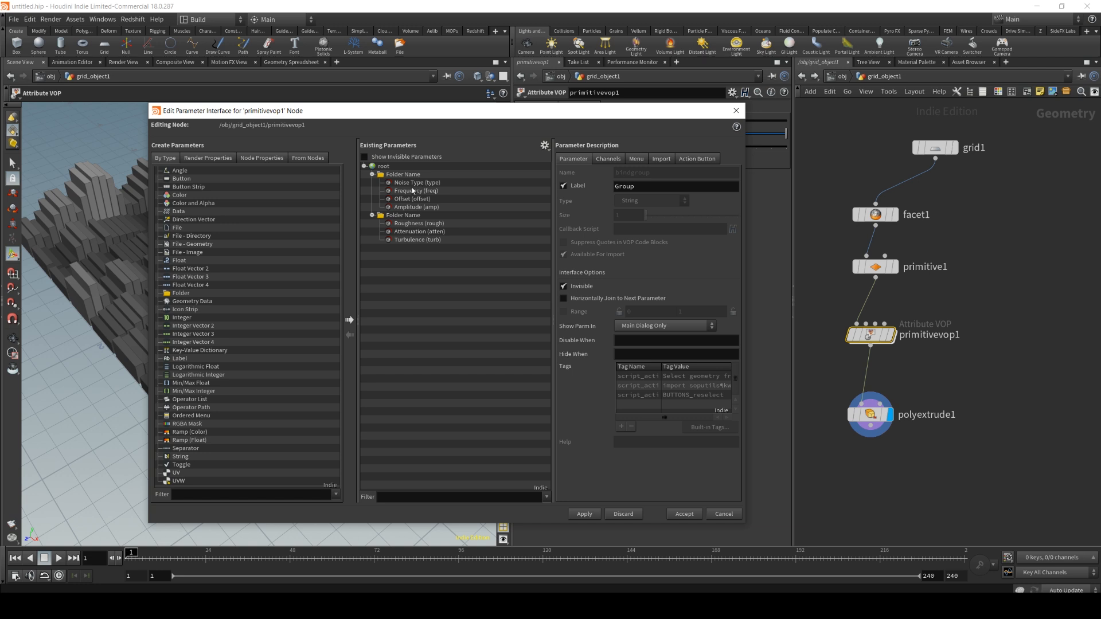
mouse_move(403, 226)
left_mouse_down()
mouse_move(419, 251)
mouse_move(389, 239)
mouse_move(411, 232)
mouse_move(401, 246)
left_mouse_up()
left_click_drag(404, 207, 404, 248)
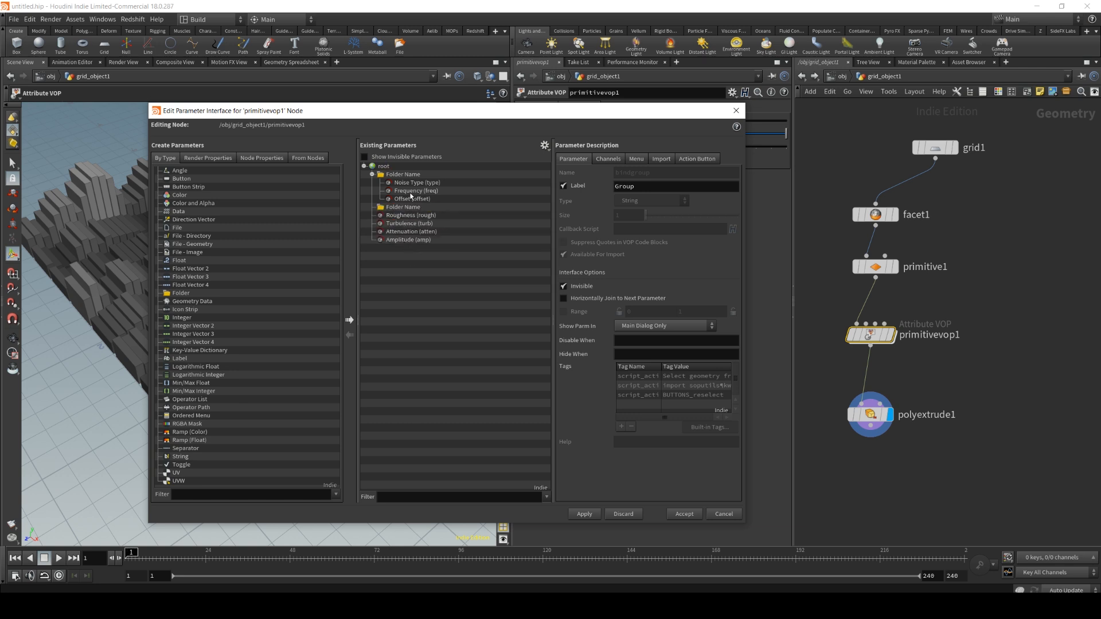
left_click_drag(402, 200, 411, 244)
left_click_drag(403, 184, 410, 246)
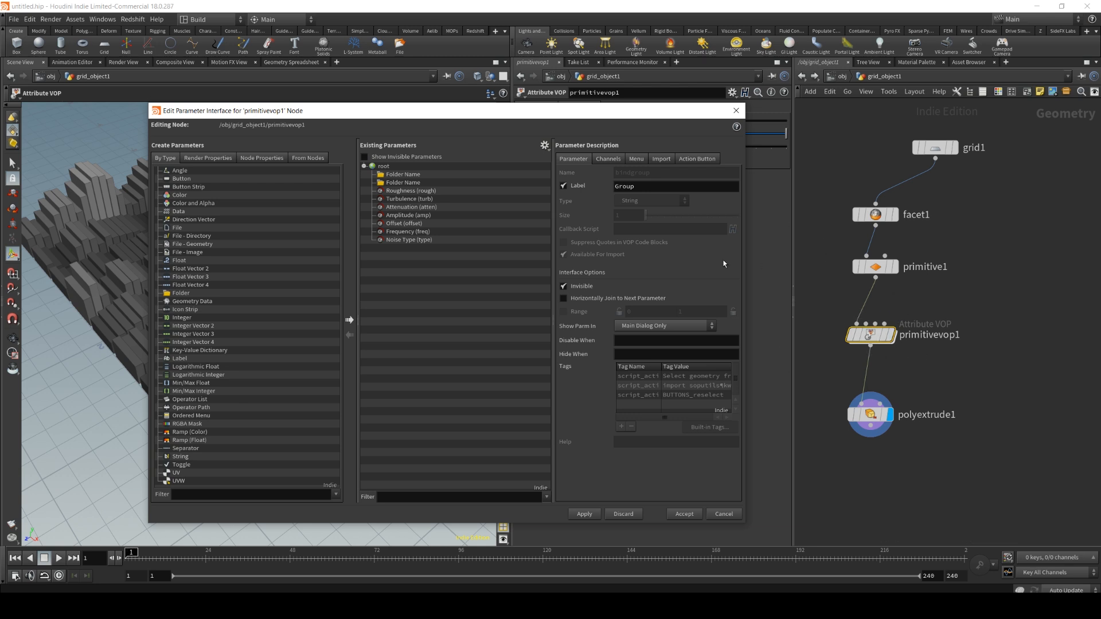
Delete both empty folders from the parameter interface and accept the changes.
left_click(407, 182)
key("Delete")
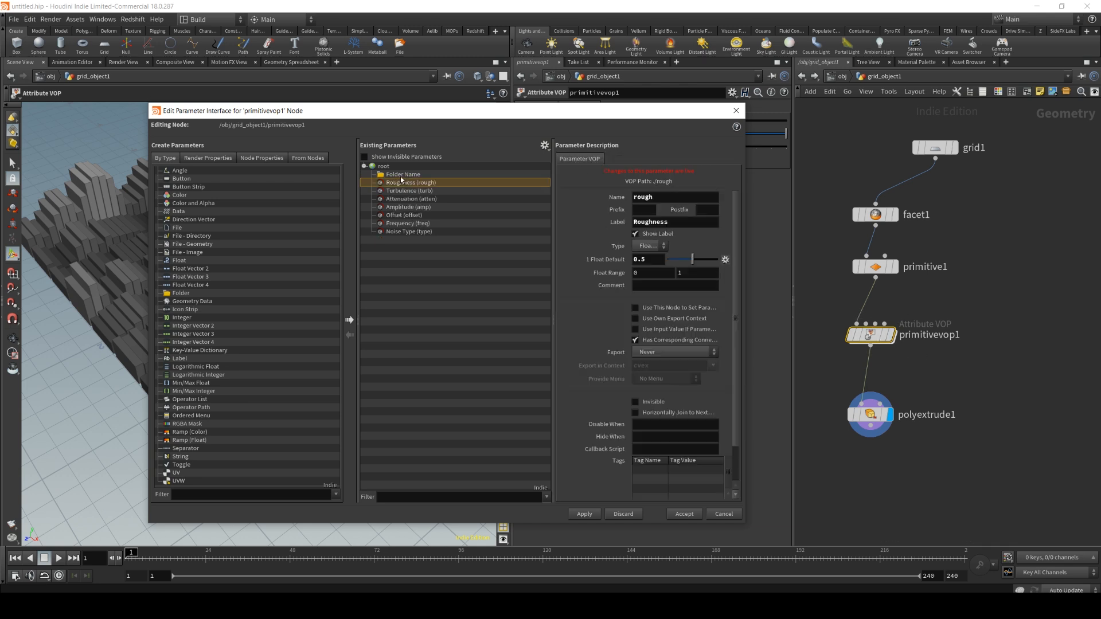
left_click(400, 175)
key("Delete")
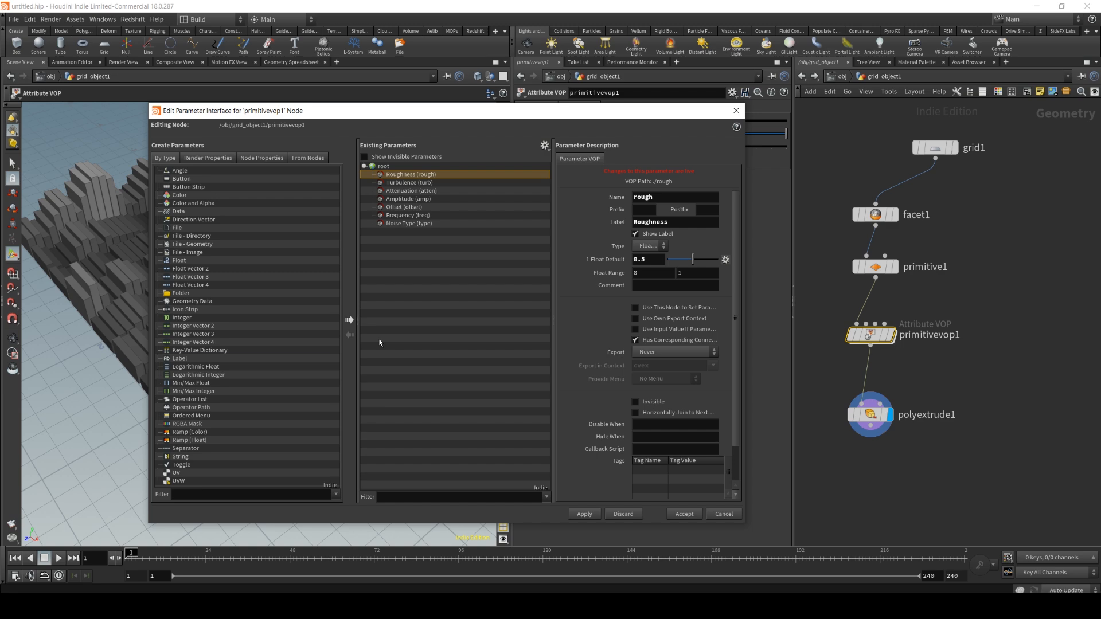
left_click_drag(430, 111, 505, 79)
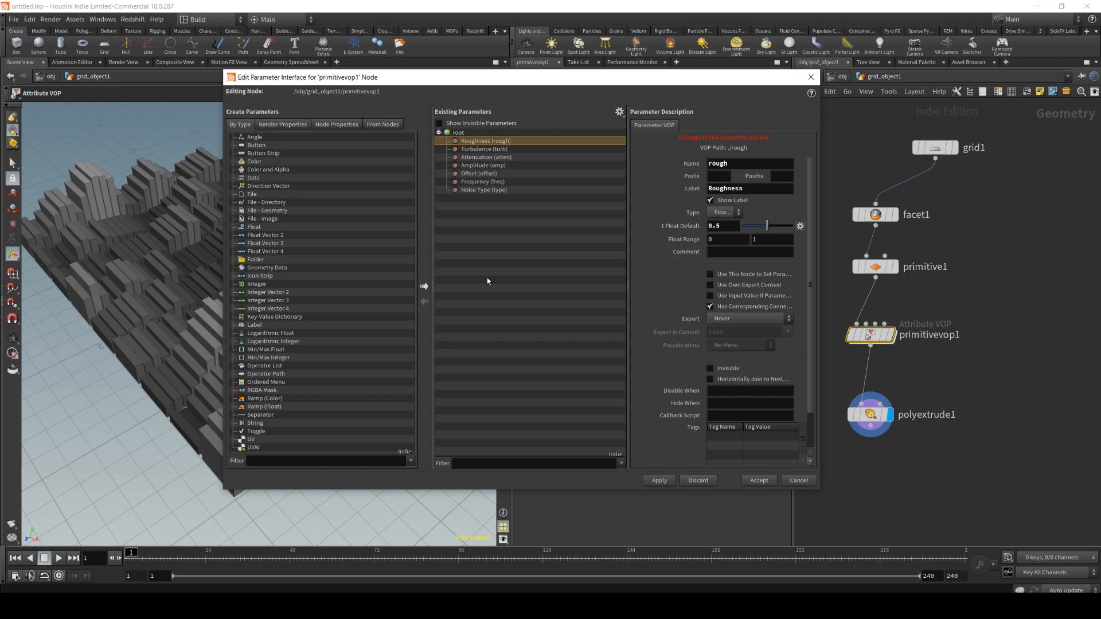
left_click(654, 479)
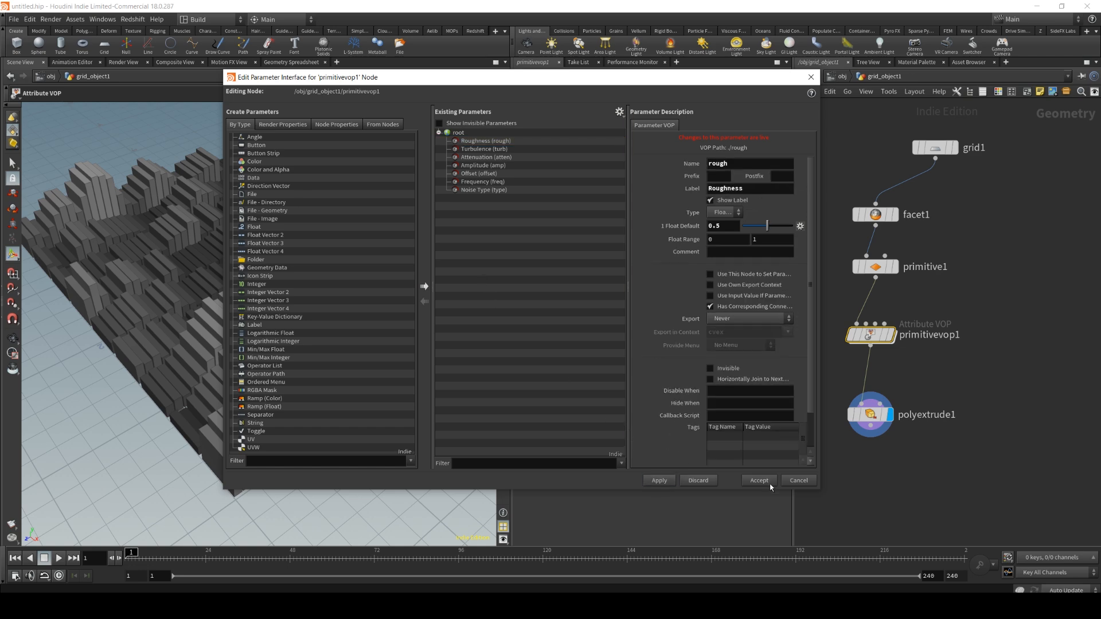
left_click(760, 481)
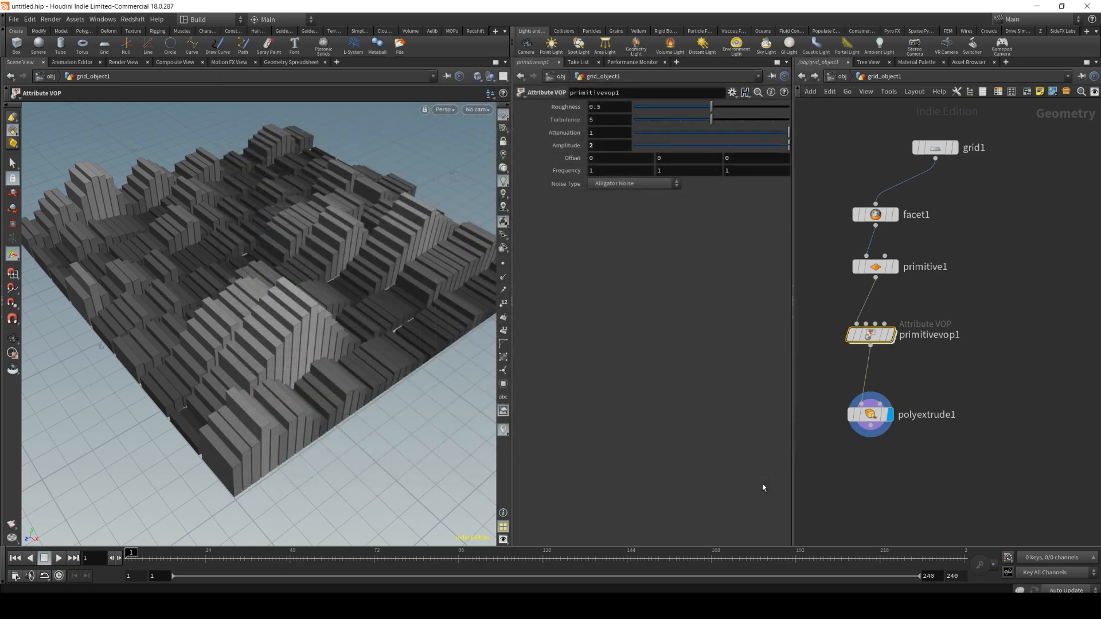
Reorder the primitivevop1 parameters to Noise Type, Frequency, Offset, Amplitude, Roughness, Turbulence and Attenuation.
left_click(961, 464)
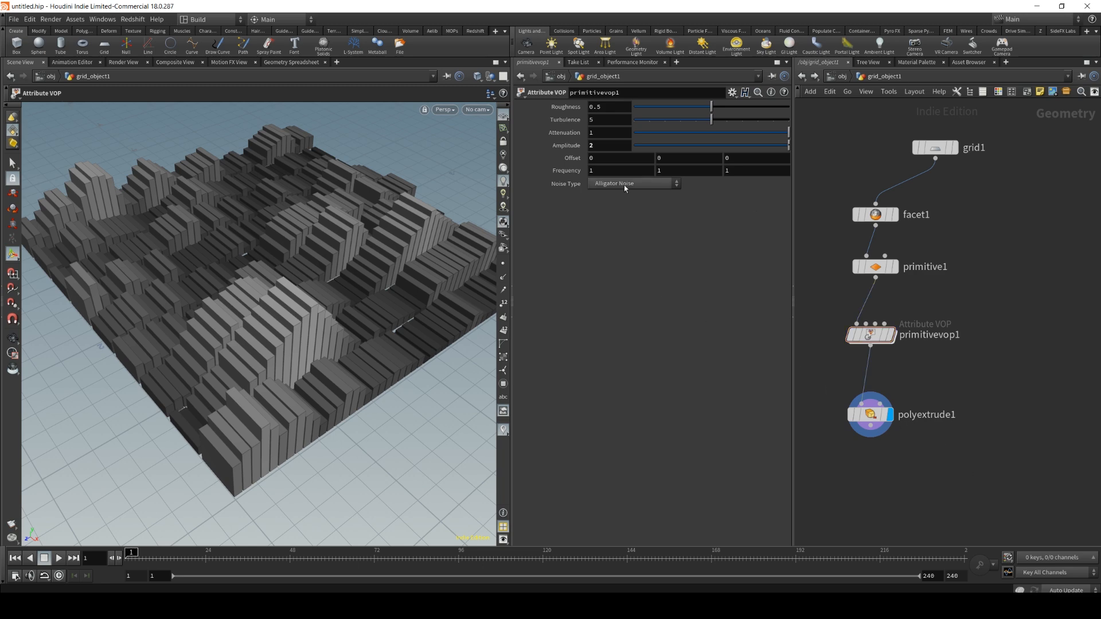
left_click_drag(261, 250, 298, 246, "alt")
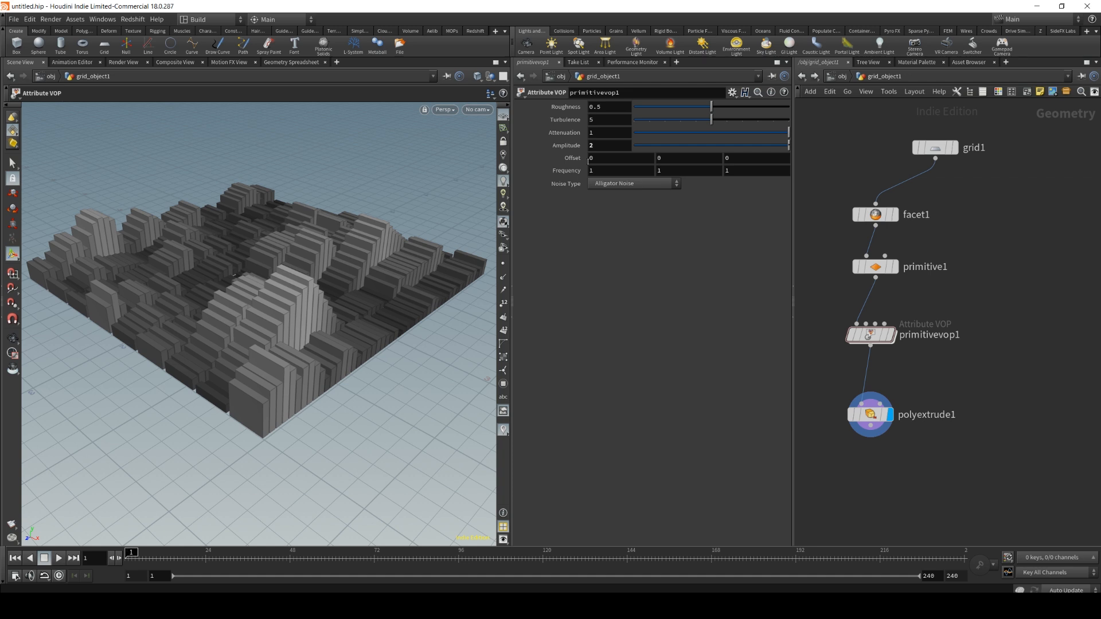
left_click(732, 92)
left_click(751, 103)
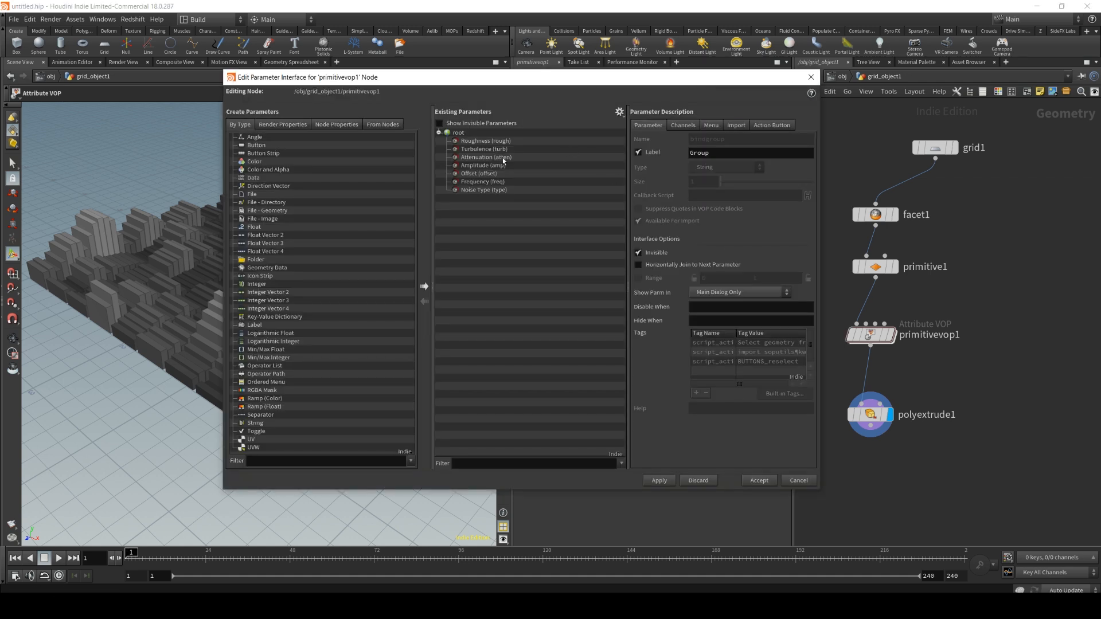
left_click_drag(479, 174, 481, 140)
left_click_drag(477, 190, 480, 151)
left_click(759, 481)
left_click_drag(227, 290, 253, 299, "alt")
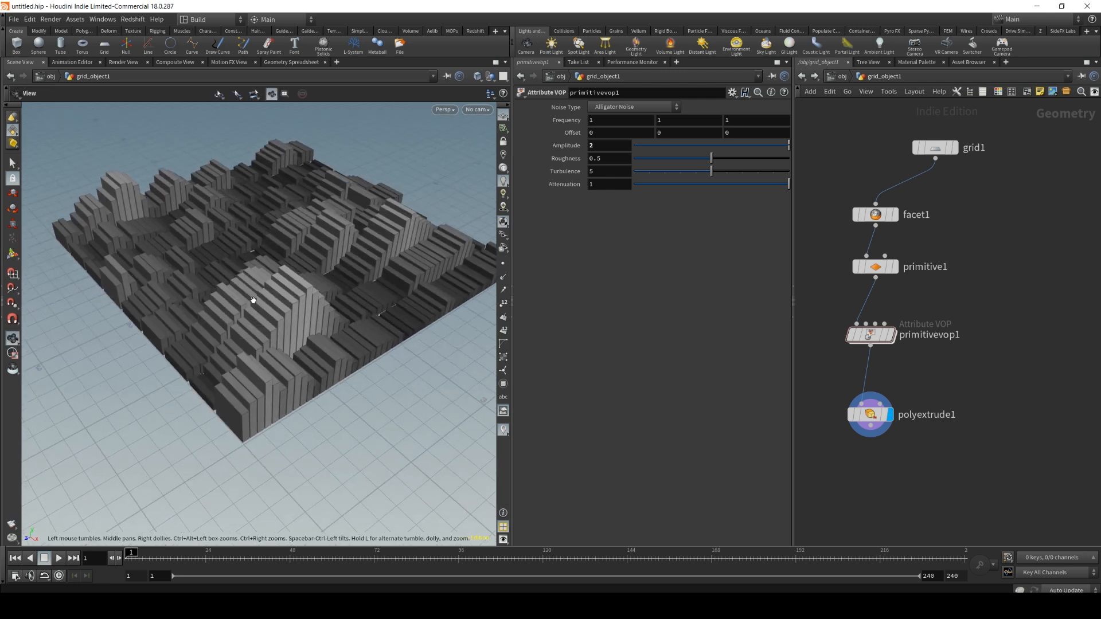
left_click_drag(276, 261, 407, 284, "alt")
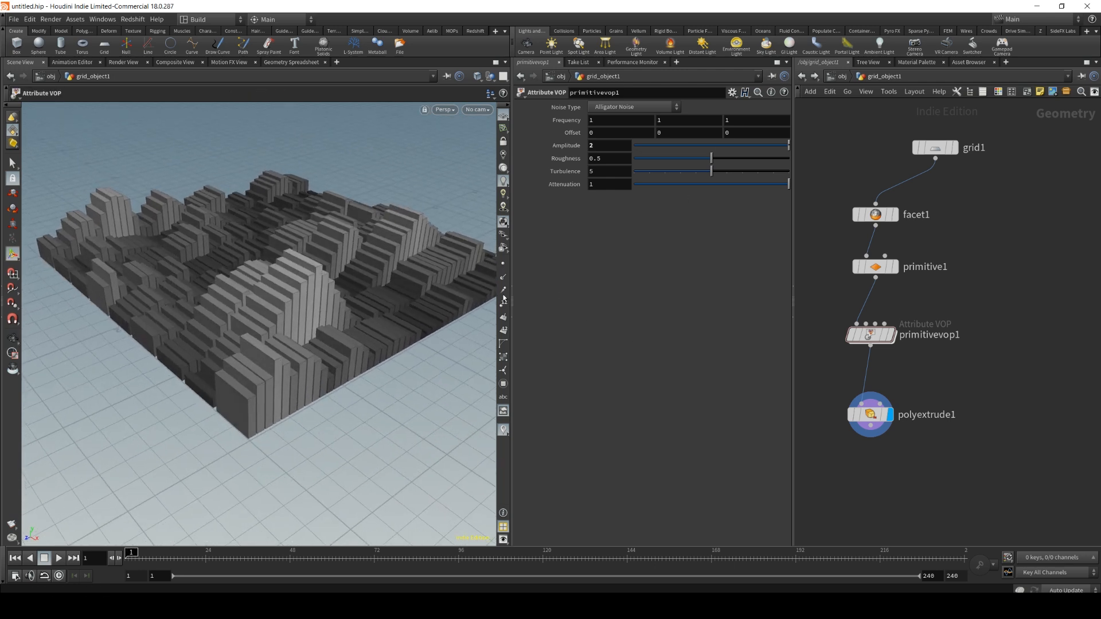
Enter the Primitive VOP network and move the geometry output and zscale bind nodes farther from Turbulent Noise.
double_click(871, 335)
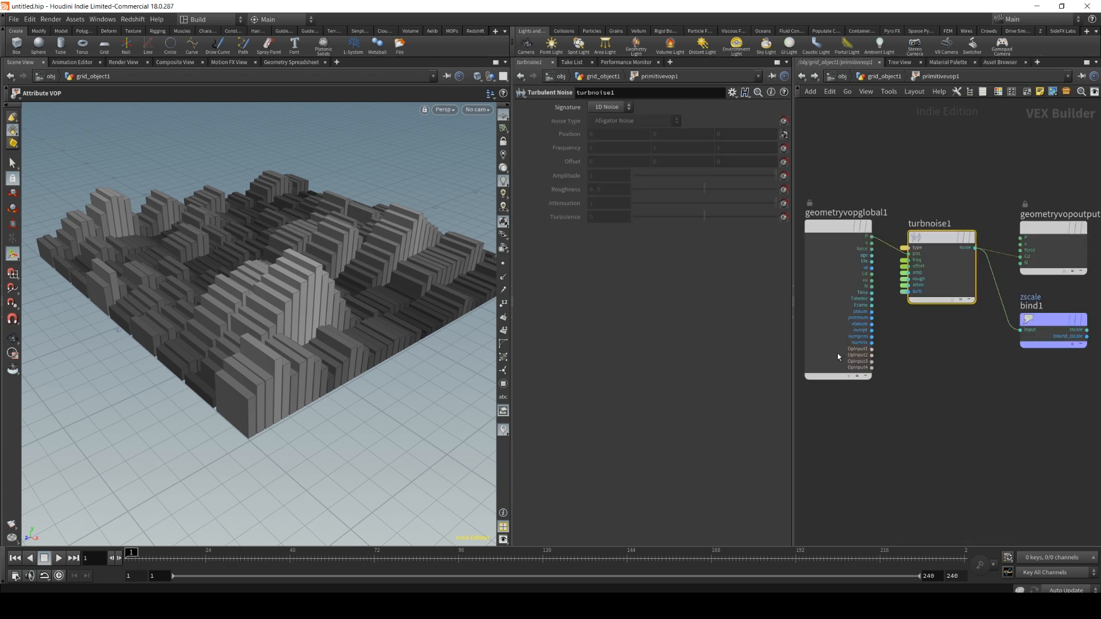
scroll(904, 376, "down", 2)
scroll(994, 410, "down", 4)
scroll(1021, 362, "up", 3)
left_click_drag(952, 278, 1047, 271)
left_click_drag(958, 341, 1035, 379)
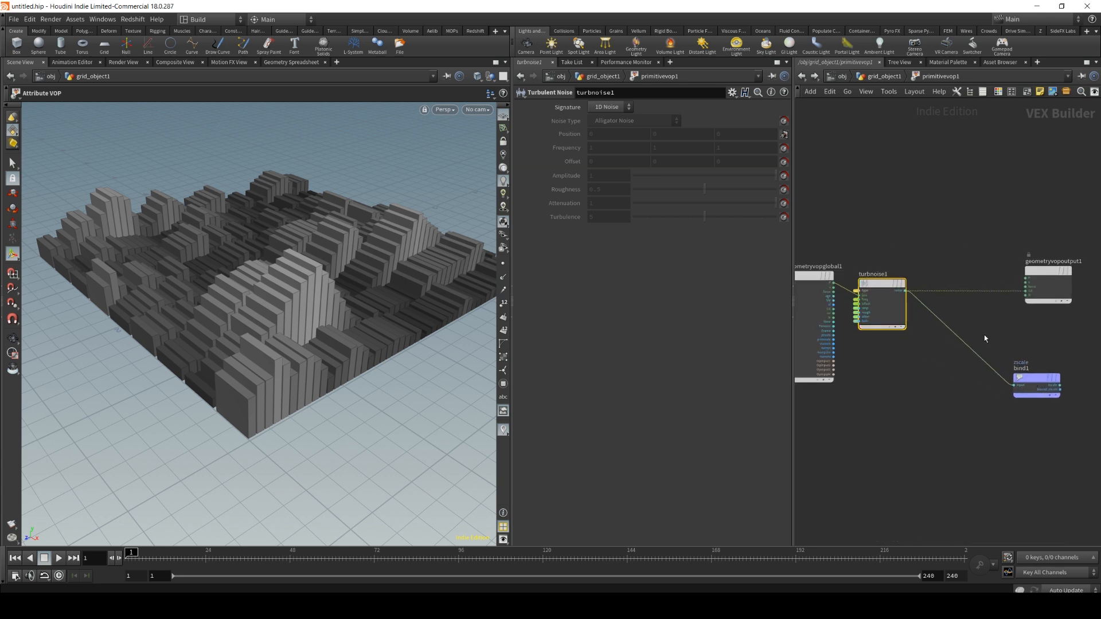
Add a Two Way Switch node between the Turbulent Noise and the geometry output in the VOP network.
scroll(997, 288, "up", 2)
key("Tab")
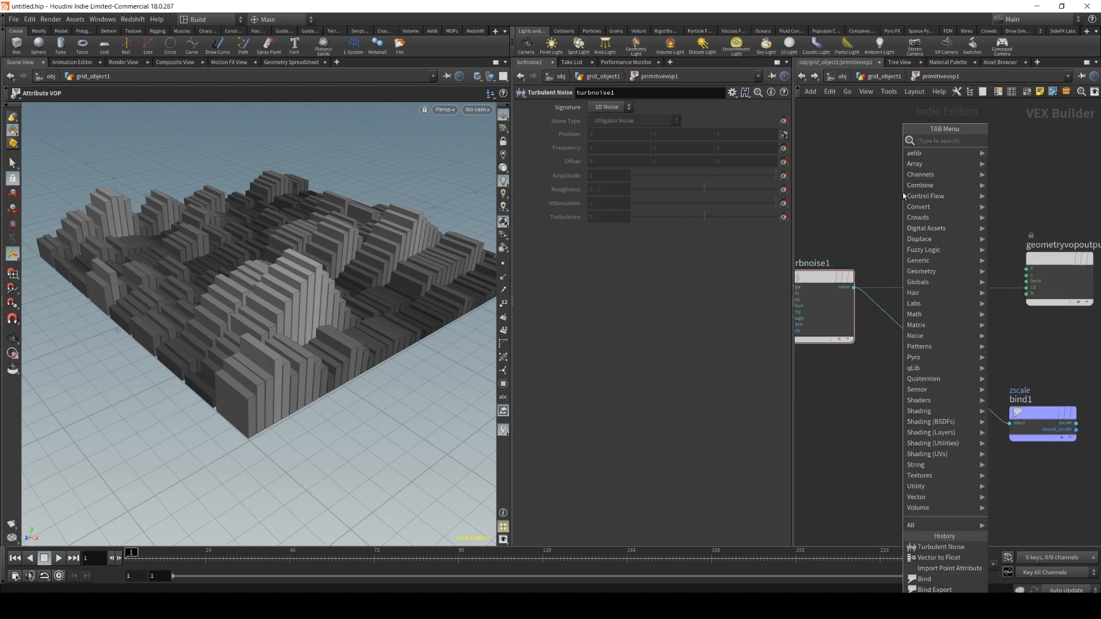
type("switch")
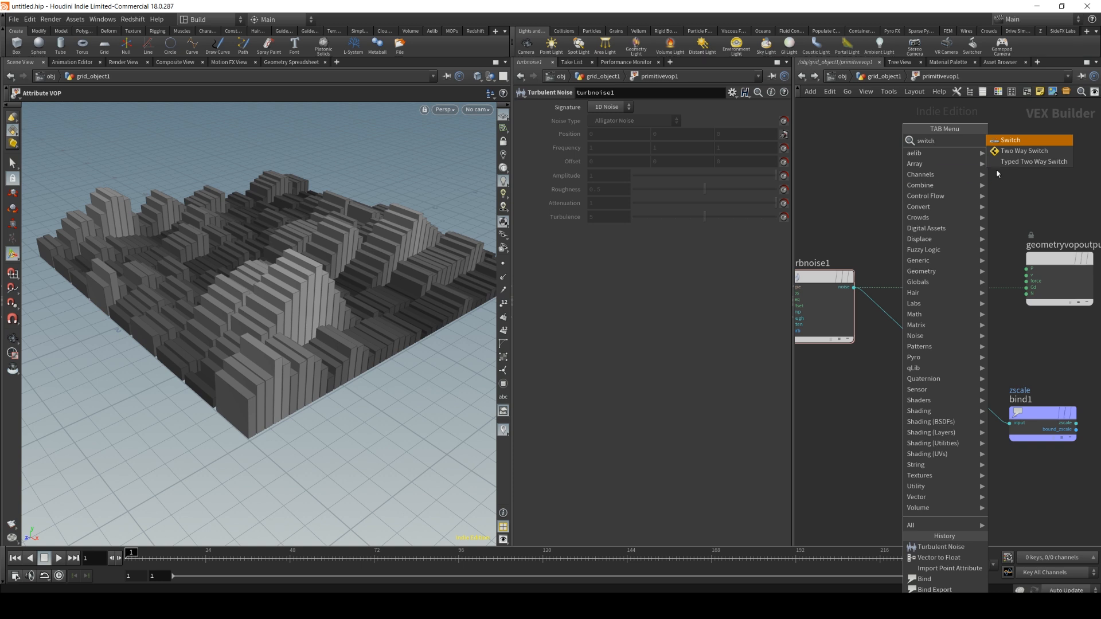
left_click(1024, 151)
left_click(964, 212)
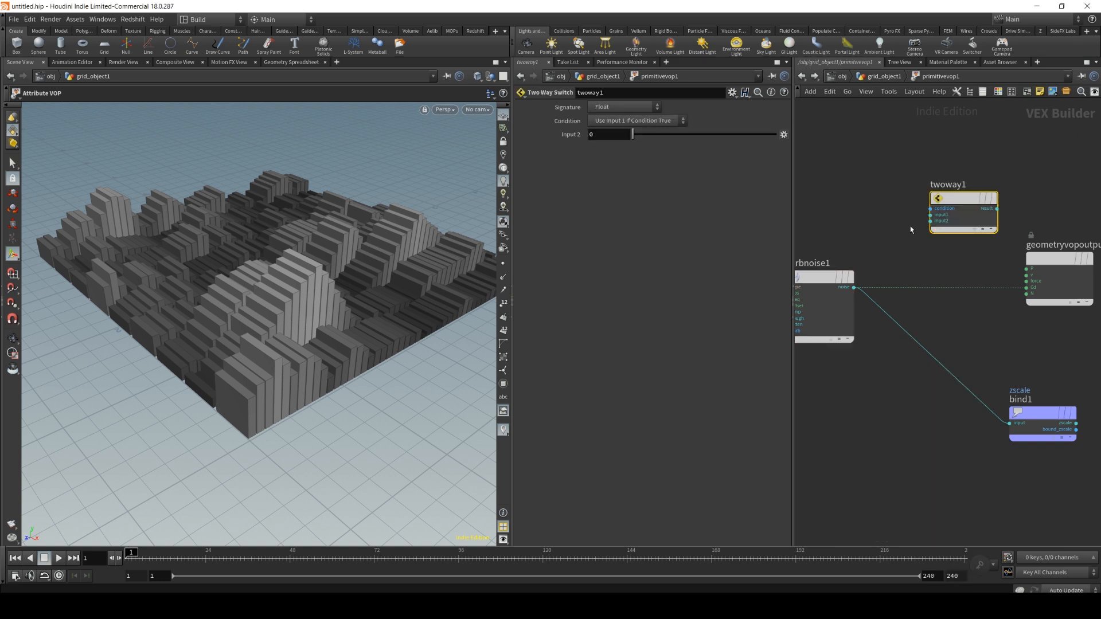
Wire the turbulent noise into the Two Way Switch's input1 and the switch's result into the geometry output's Cd.
left_click(855, 287)
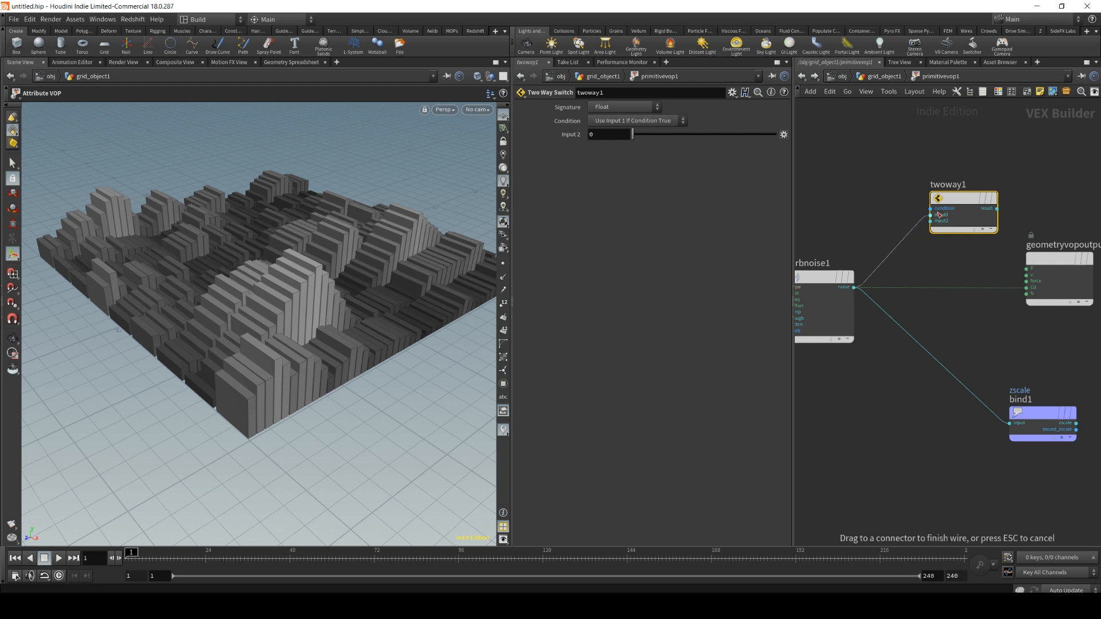
left_click(938, 215)
mouse_move(997, 206)
left_mouse_down()
mouse_move(1017, 241)
mouse_move(976, 202)
left_mouse_up()
left_click(976, 204)
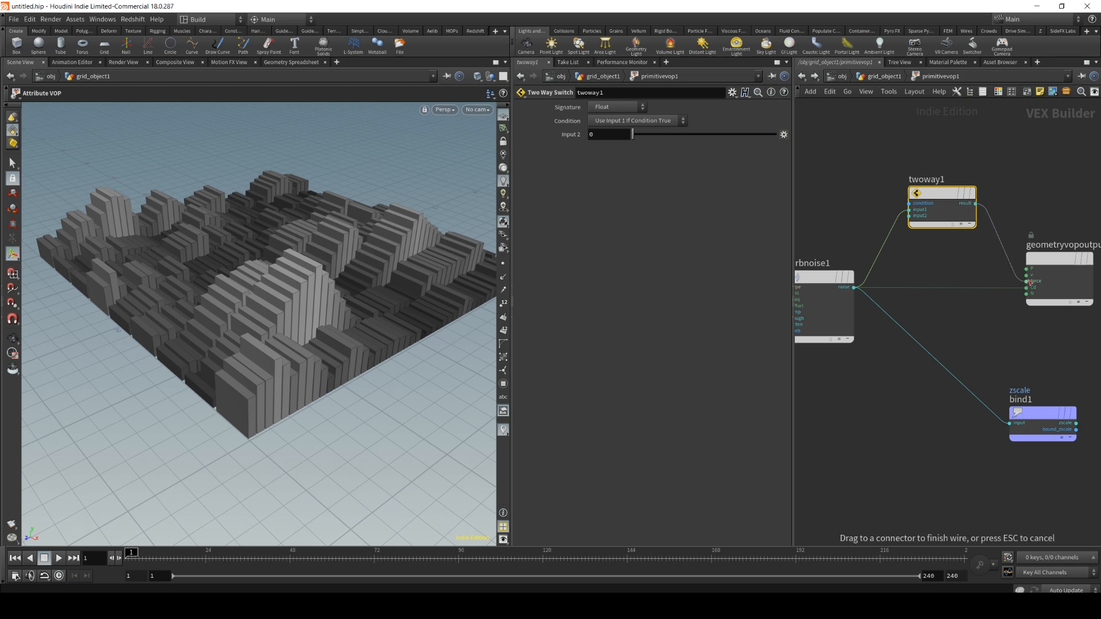
left_click(1027, 287)
Add a Constant node, connect it to the Two Way Switch's input2 and set its float default to 1.
key("Tab")
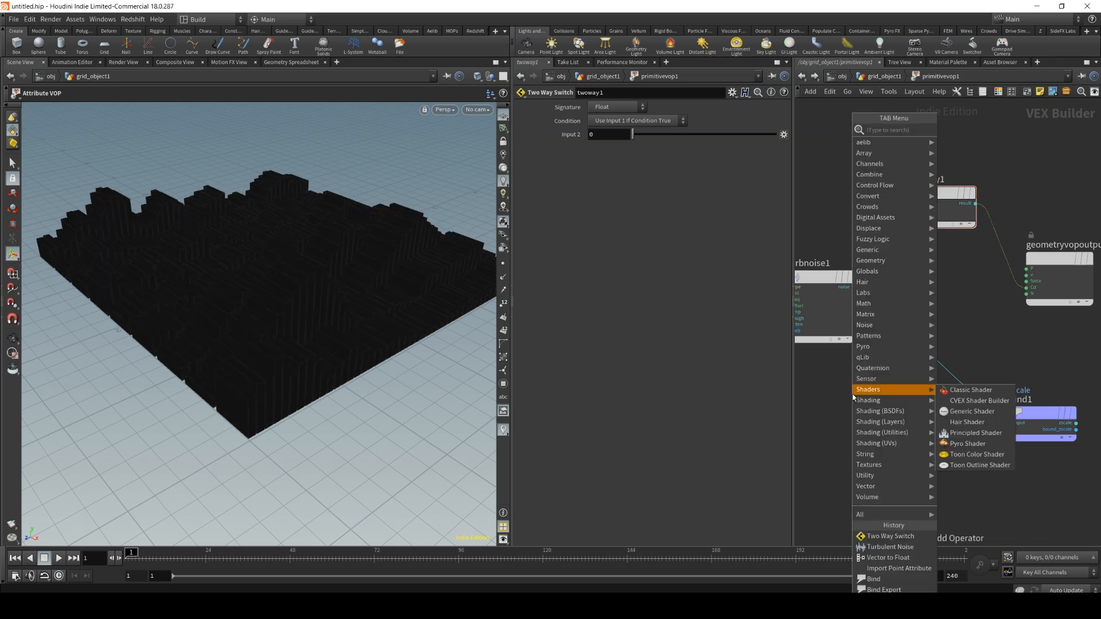
type("constant")
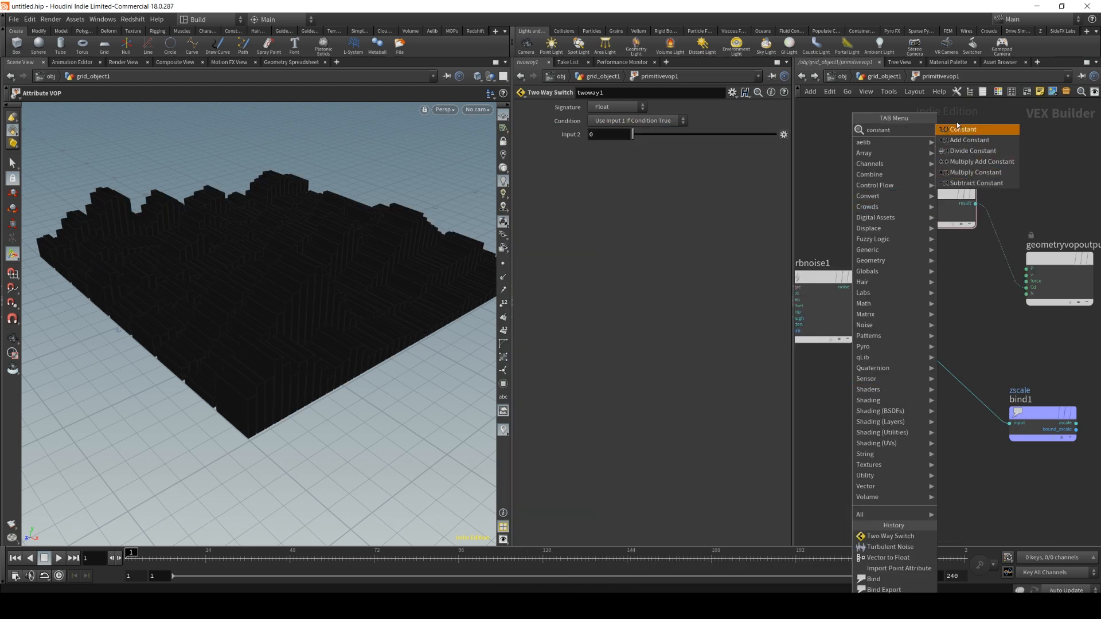
key("Return")
left_click(866, 395)
left_click(898, 402)
left_click(918, 218)
left_click(608, 121)
type("1")
key("Return")
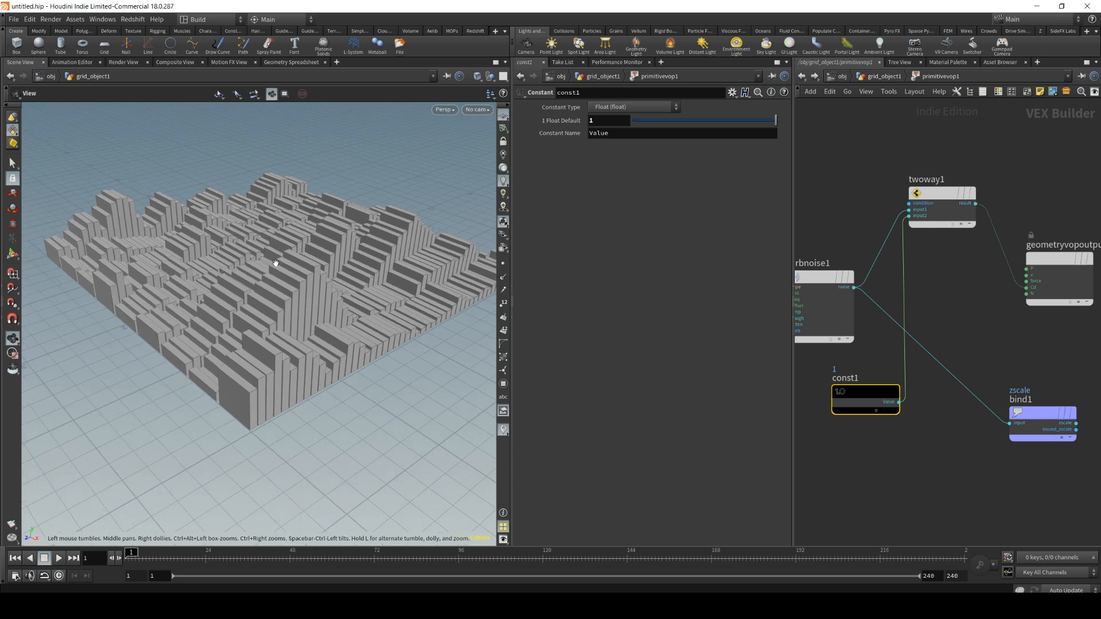
Try the other condition option on the Two Way Switch and restore Use Input 1 if Condition True.
left_click(972, 219)
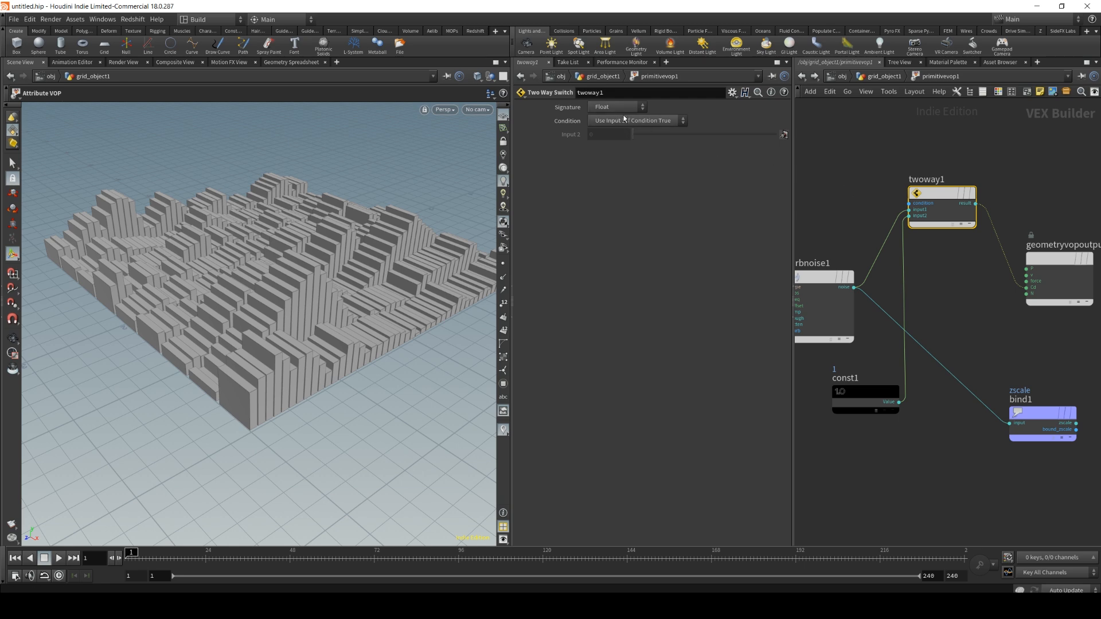
left_click(622, 121)
left_click(618, 142)
left_click(642, 122)
left_click(641, 131)
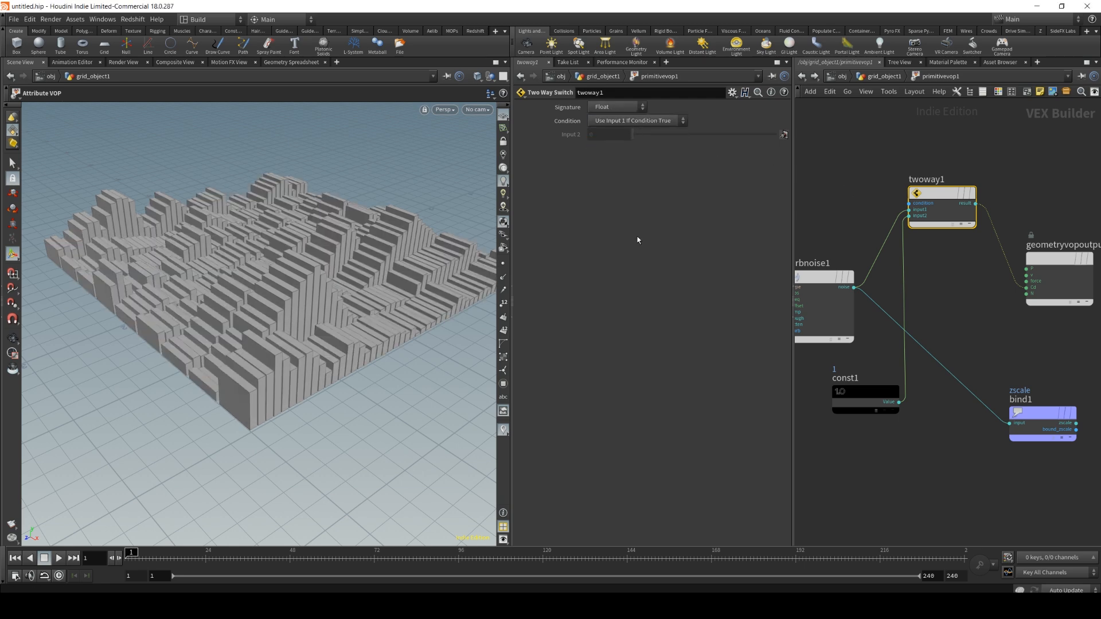
Promote the Two Way Switch's condition input to a parameter and place its expanded node beside the switch.
right_click(917, 204)
left_click(936, 211)
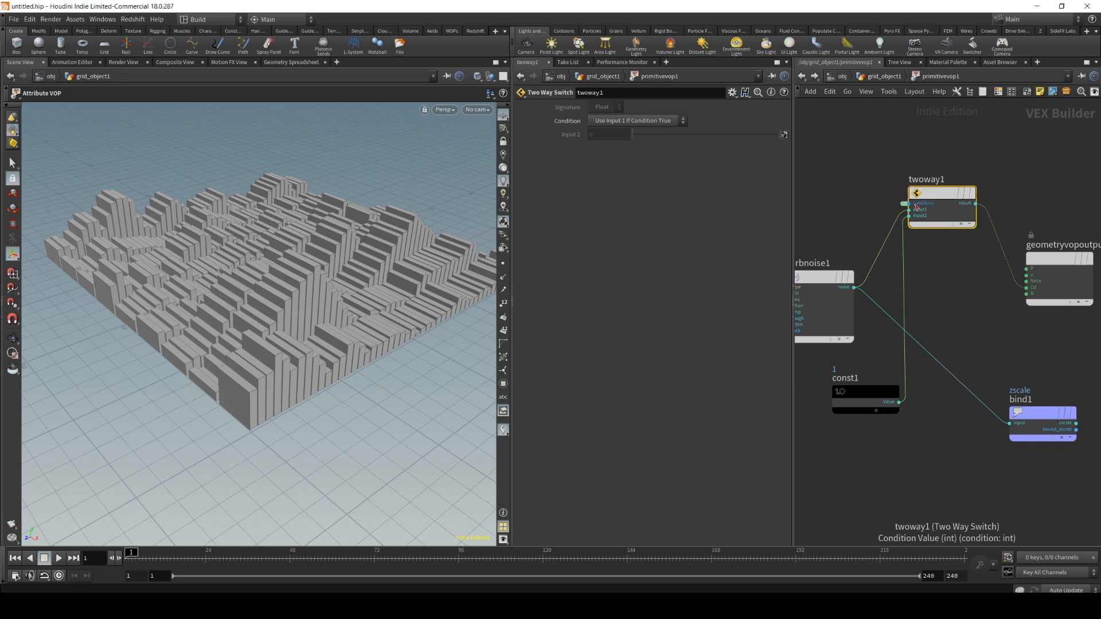
left_click(845, 176)
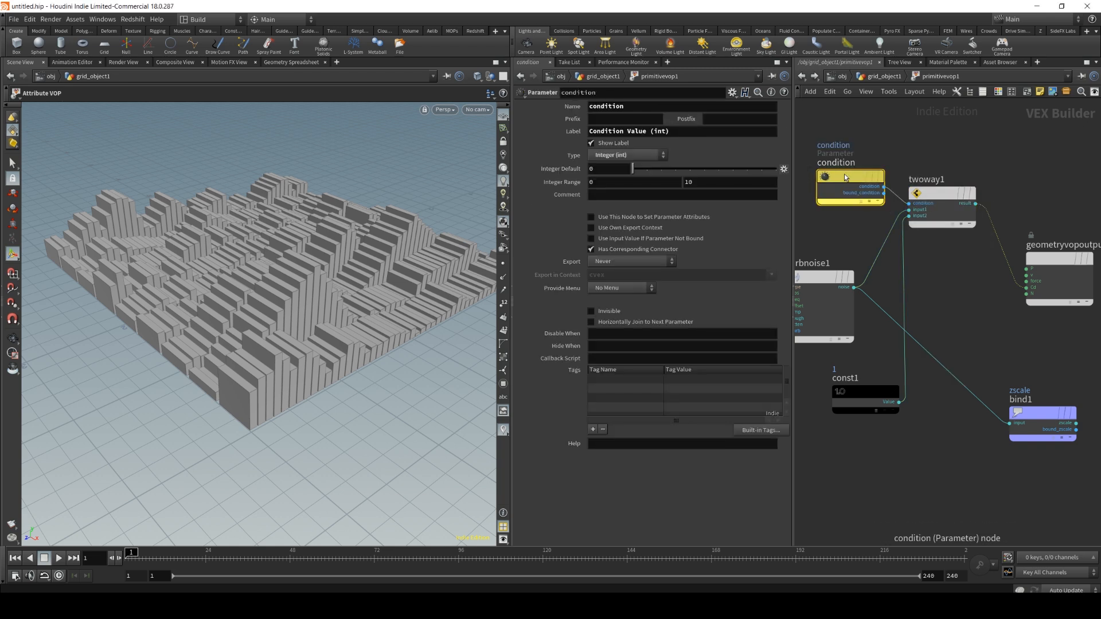
mouse_move(845, 178)
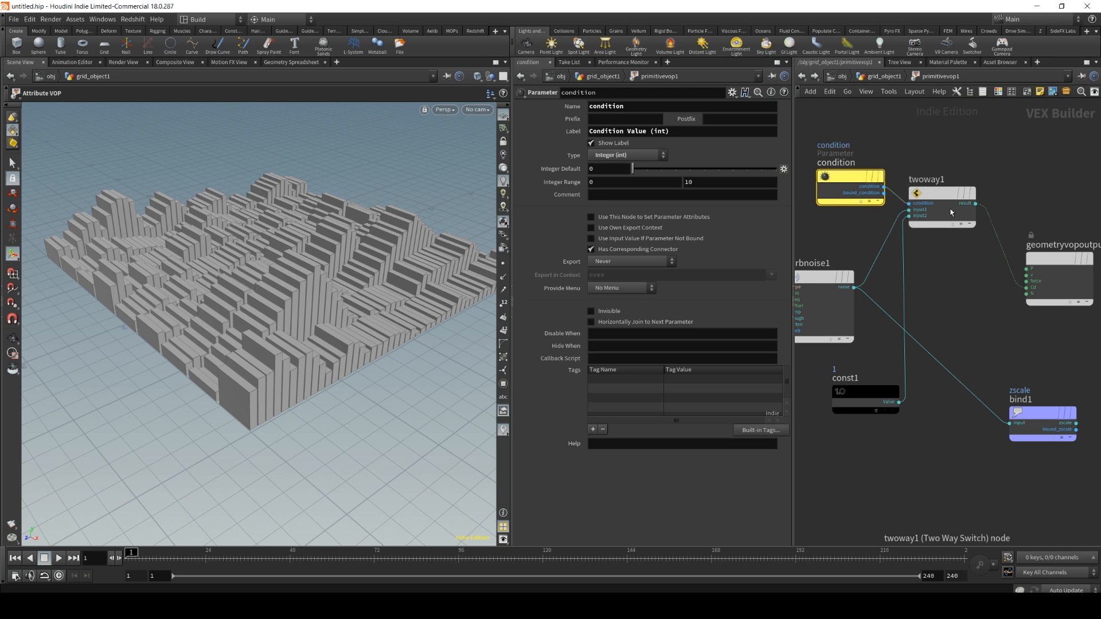
right_click(921, 205)
left_click(923, 169)
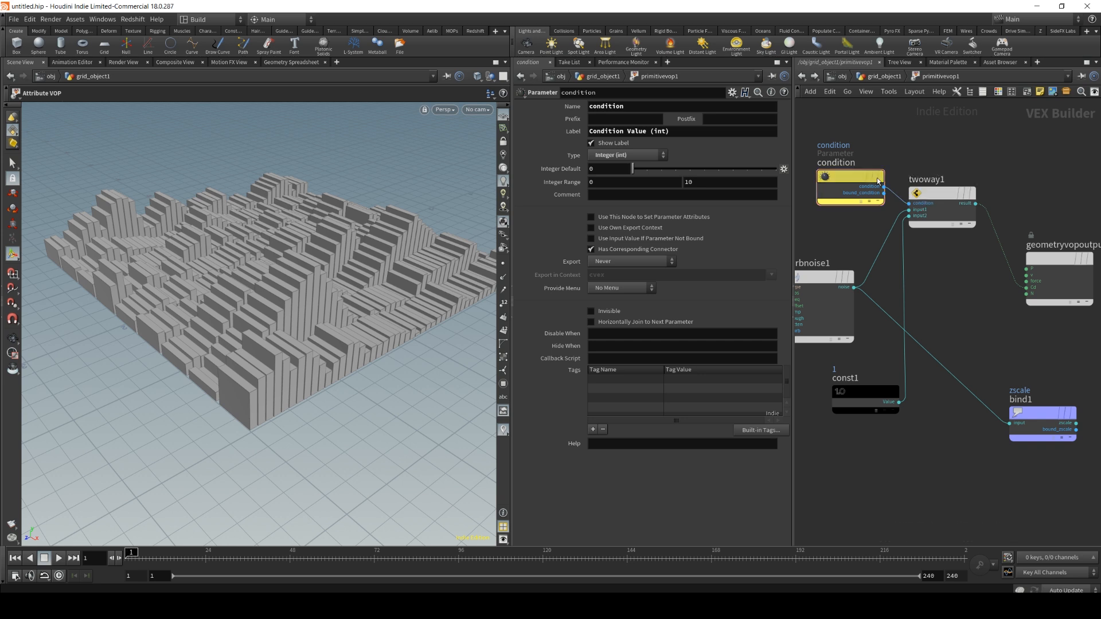
left_click_drag(831, 172, 832, 166)
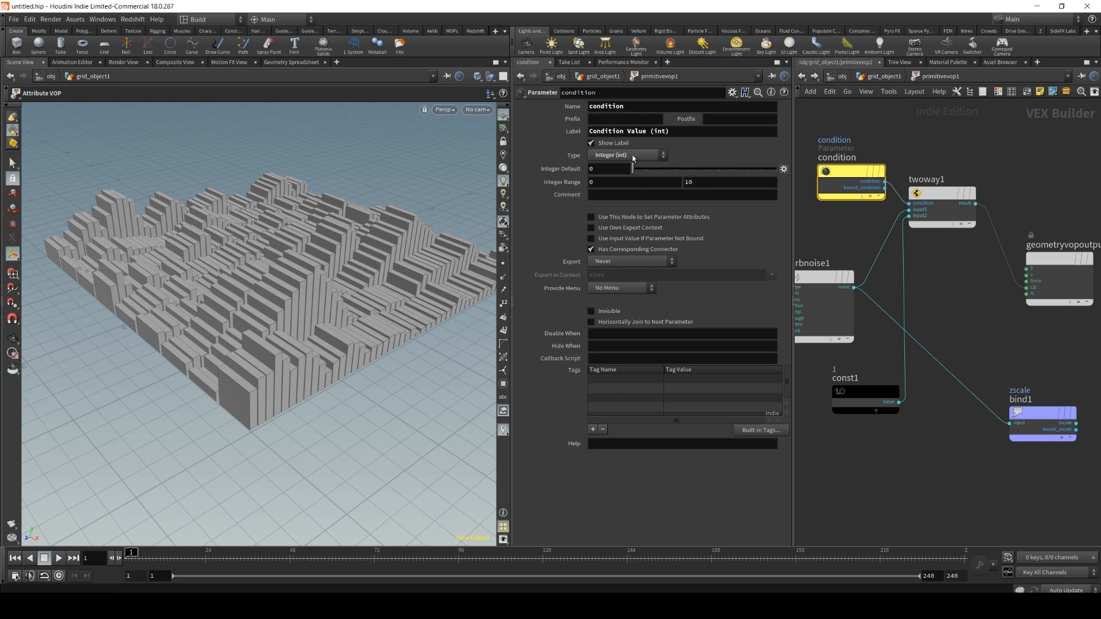
Set the condition parameter's type to Toggle (int).
mouse_move(635, 172)
left_mouse_down()
mouse_move(751, 170)
mouse_move(618, 179)
mouse_move(652, 175)
mouse_move(631, 170)
left_mouse_up()
left_click(638, 156)
left_click(618, 184)
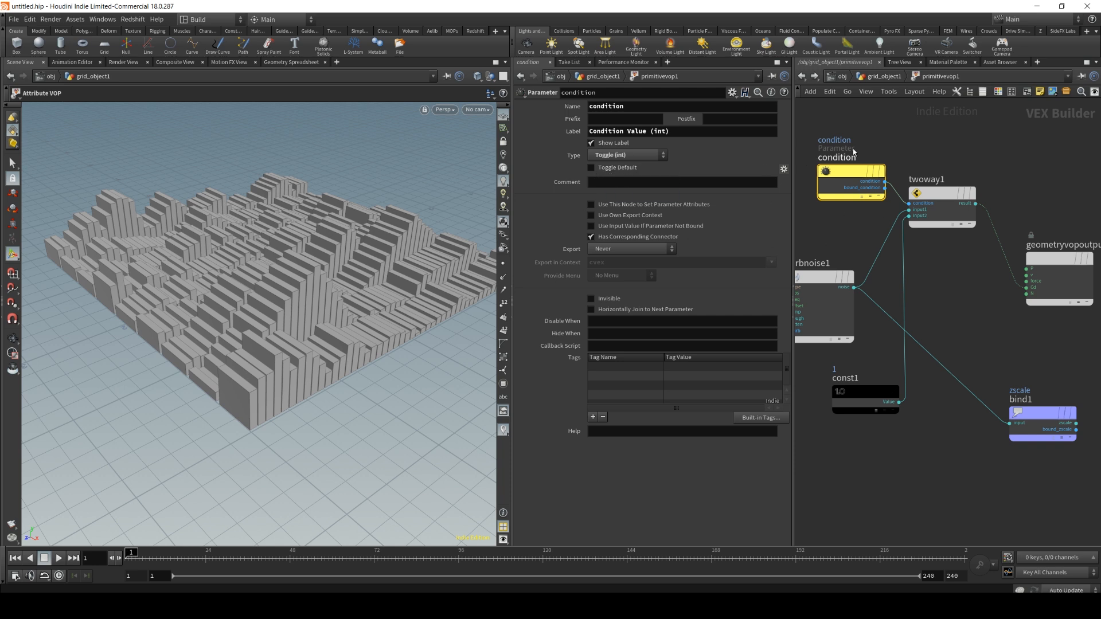
Add a Separator between Attenuation and Condition Value in primitivevop1's parameter interface and accept the change.
left_click(872, 79)
left_click(732, 92)
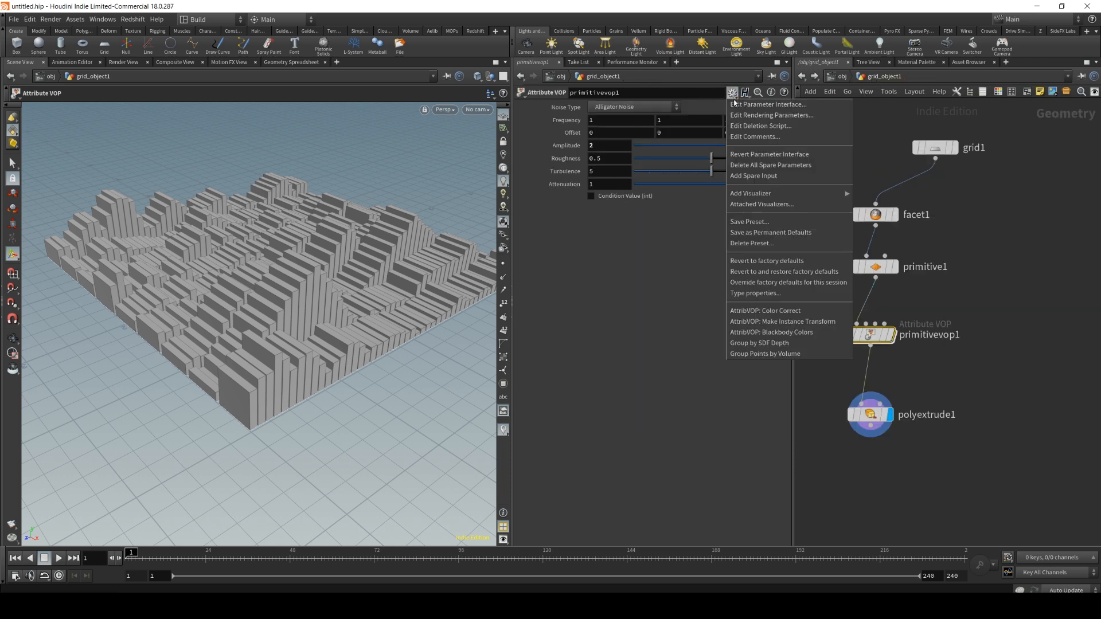
left_click(751, 102)
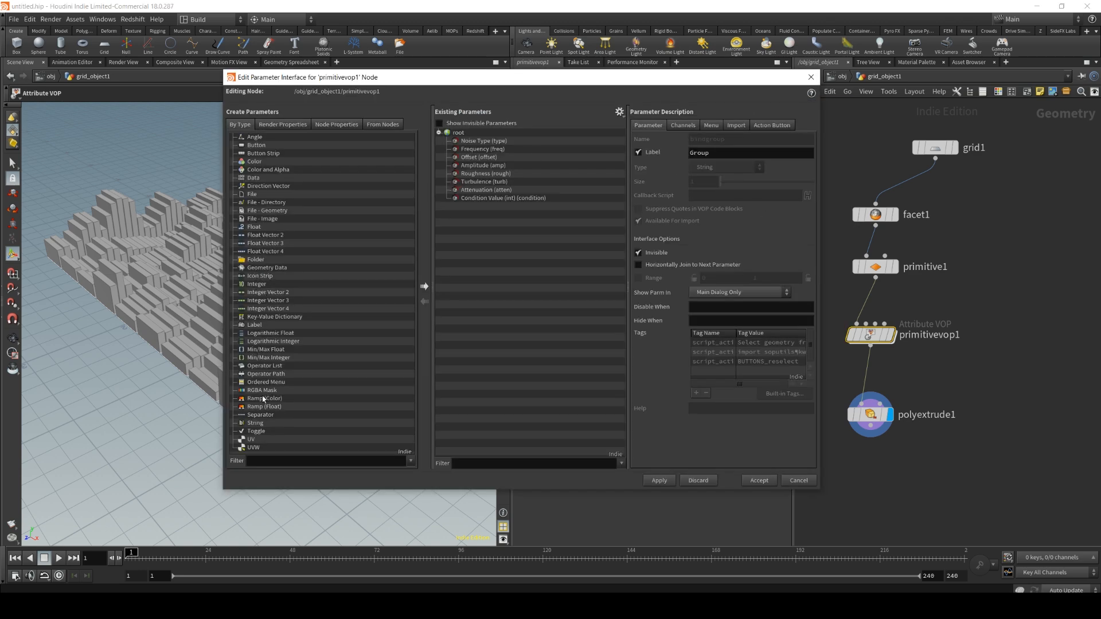
left_click_drag(257, 415, 473, 197)
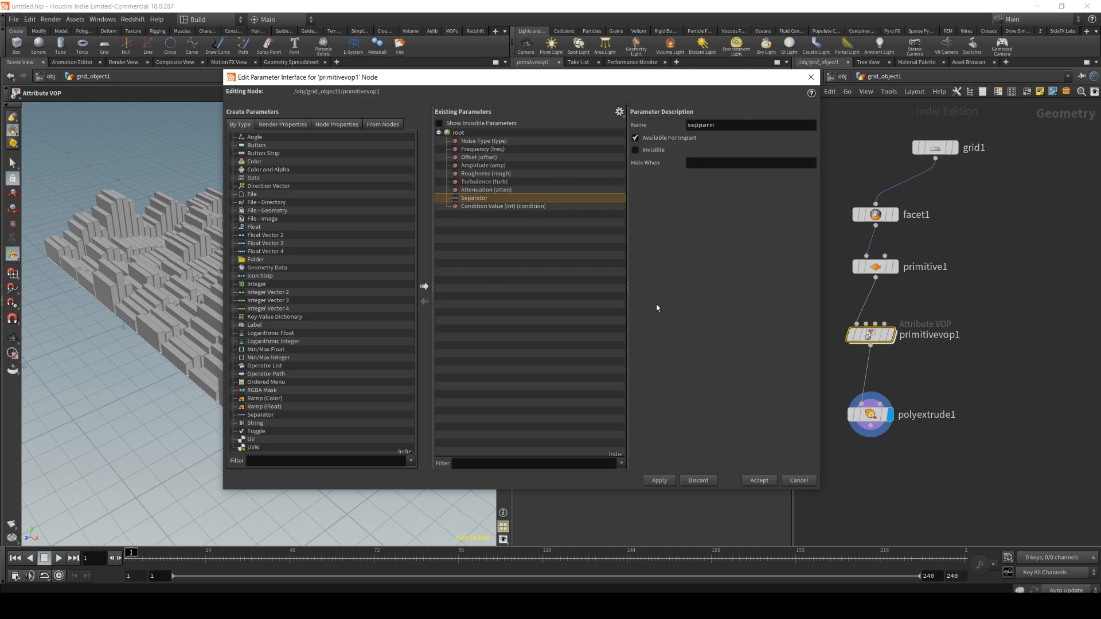
left_click(756, 481)
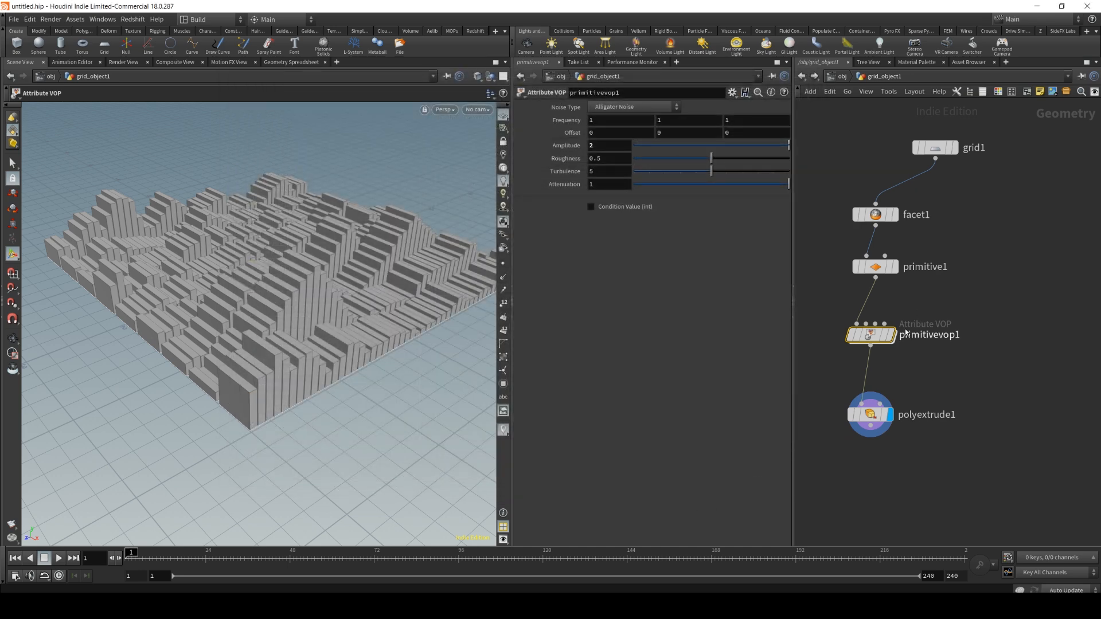
In the Primitive VOP network, name the condition parameter "Color activation" and label it "Color Activation".
double_click(881, 337)
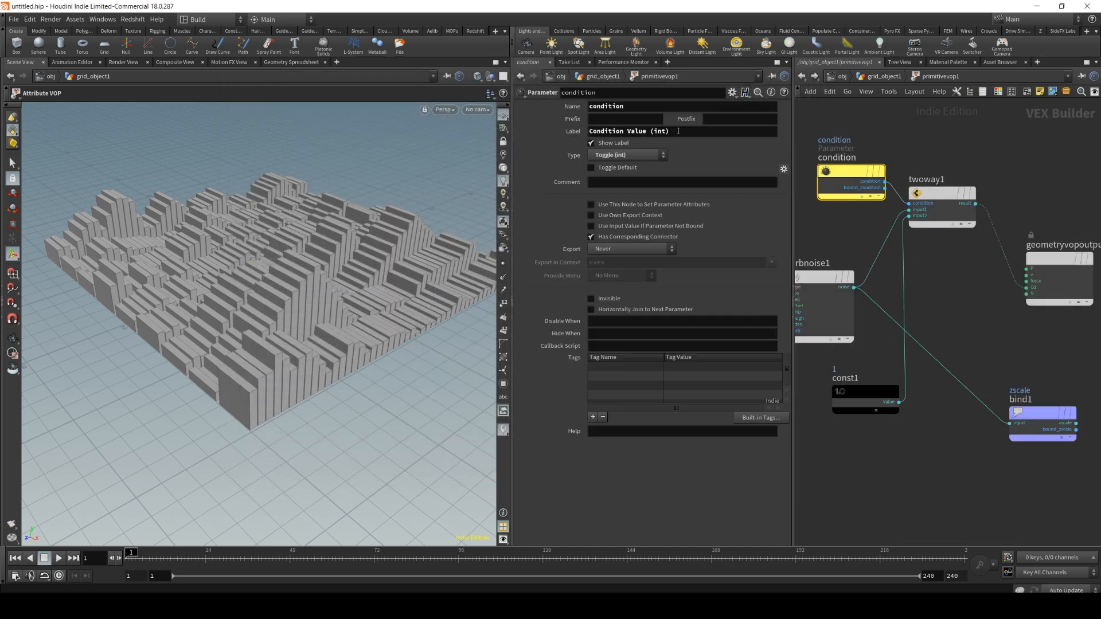
left_click_drag(670, 131, 537, 131)
left_click_drag(625, 106, 562, 110)
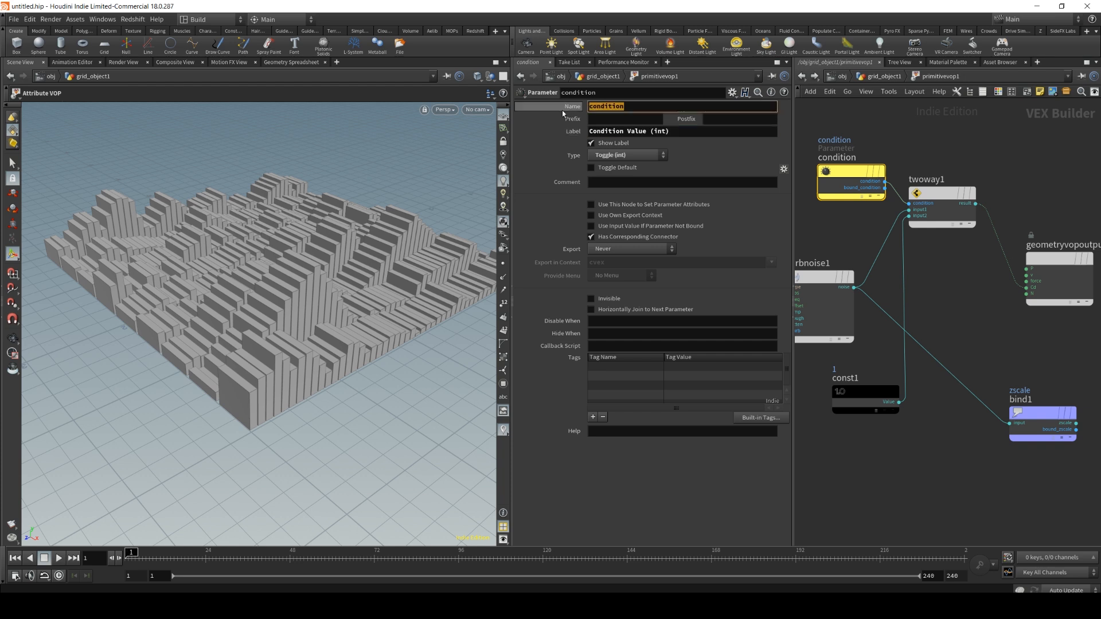
type("Color activation")
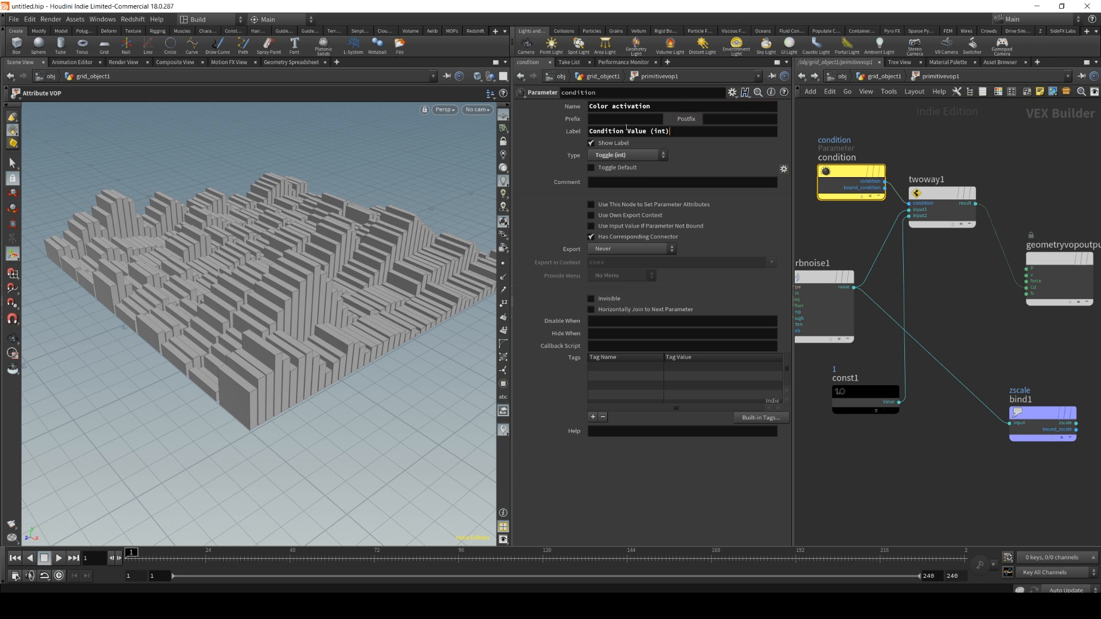
key("Tab")
type("Color Activation")
key("Return")
Return to the geometry network and toggle Color Activation on primitivevop1 repeatedly to check the block colours, leaving it enabled.
left_click(882, 76)
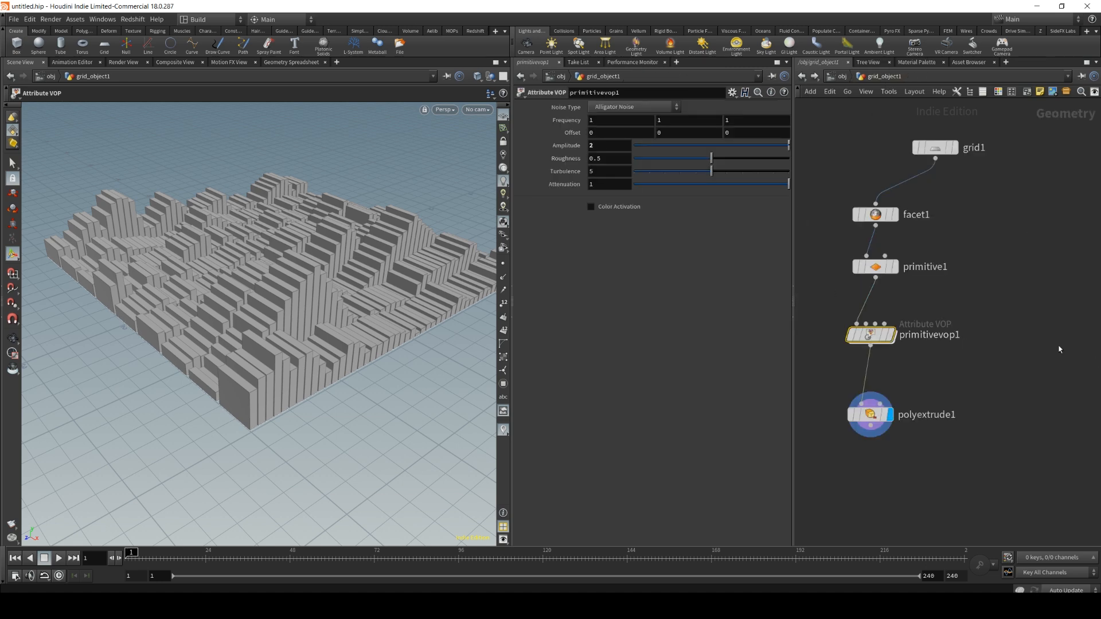
left_click(591, 207)
left_click(591, 208)
left_click(591, 208)
left_click(591, 208)
right_click_drag(190, 250, 192, 275, "alt")
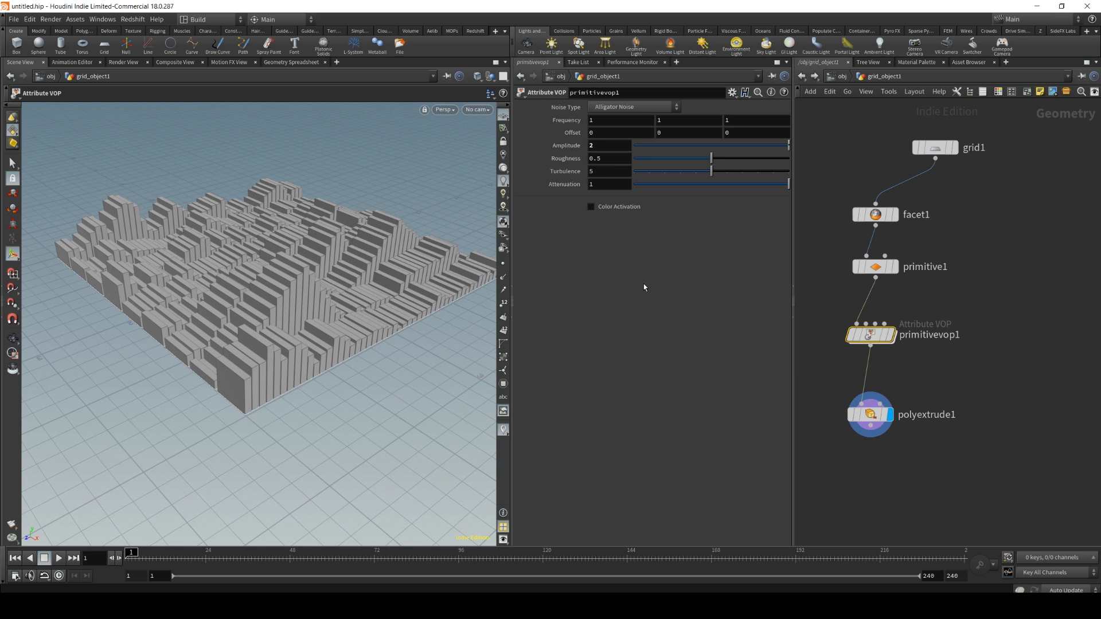
left_click(591, 207)
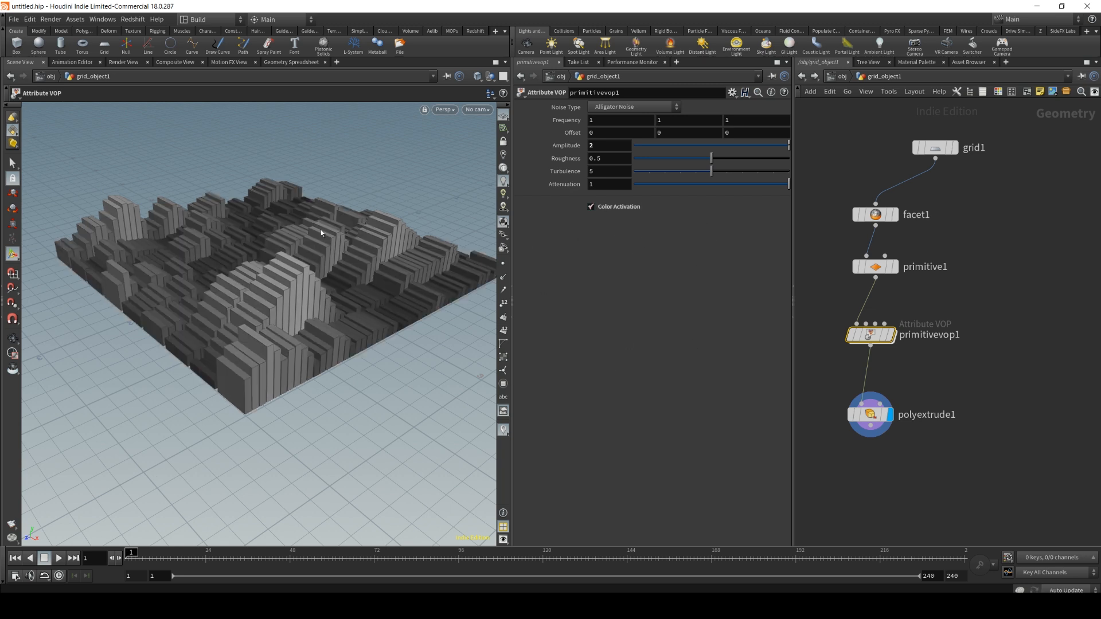
Disable Color Activation and set the noise Frequency of primitivevop1 to 1.3 on all three axes.
middle_click_drag(599, 120, 612, 120)
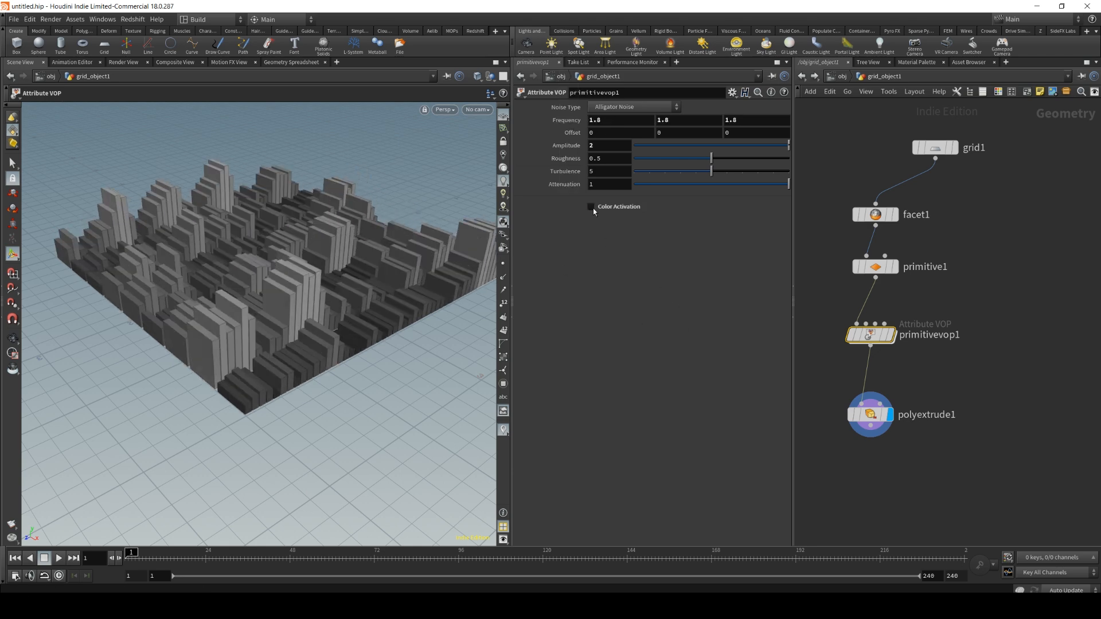
left_click(591, 208)
left_click_drag(274, 228, 281, 264, "alt")
mouse_move(570, 120)
middle_mouse_down()
mouse_move(589, 123)
mouse_move(567, 123)
middle_mouse_up()
key("Escape")
left_click_drag(289, 315, 297, 270, "alt")
Add a Color node after polyextrude1, connect it and display it.
middle_click_drag(909, 458, 919, 425)
key("Tab")
type("color")
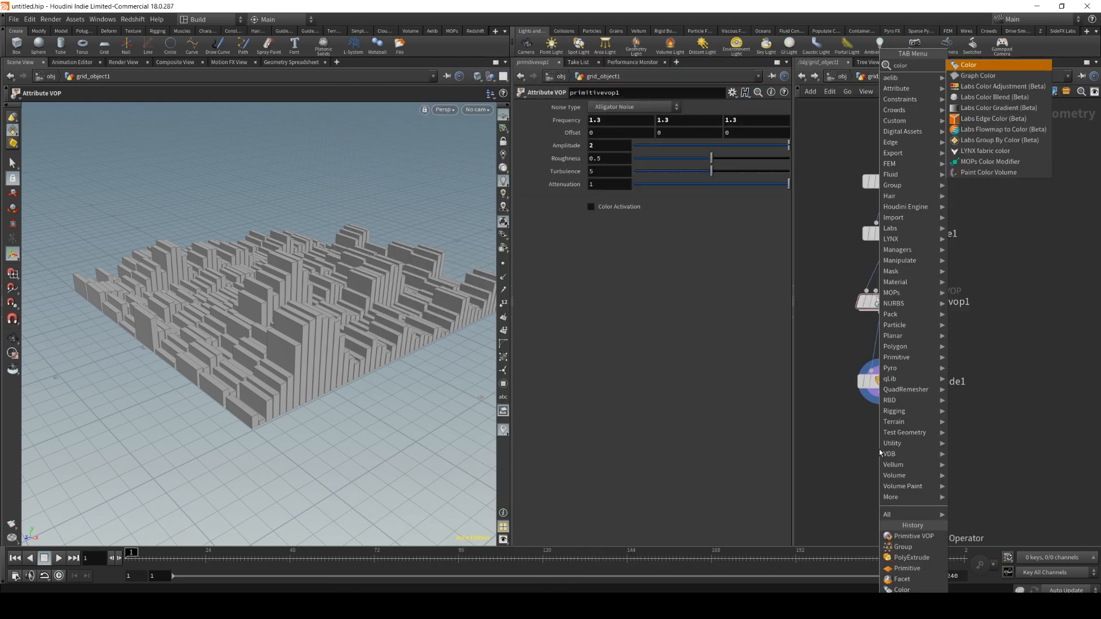
key("Return")
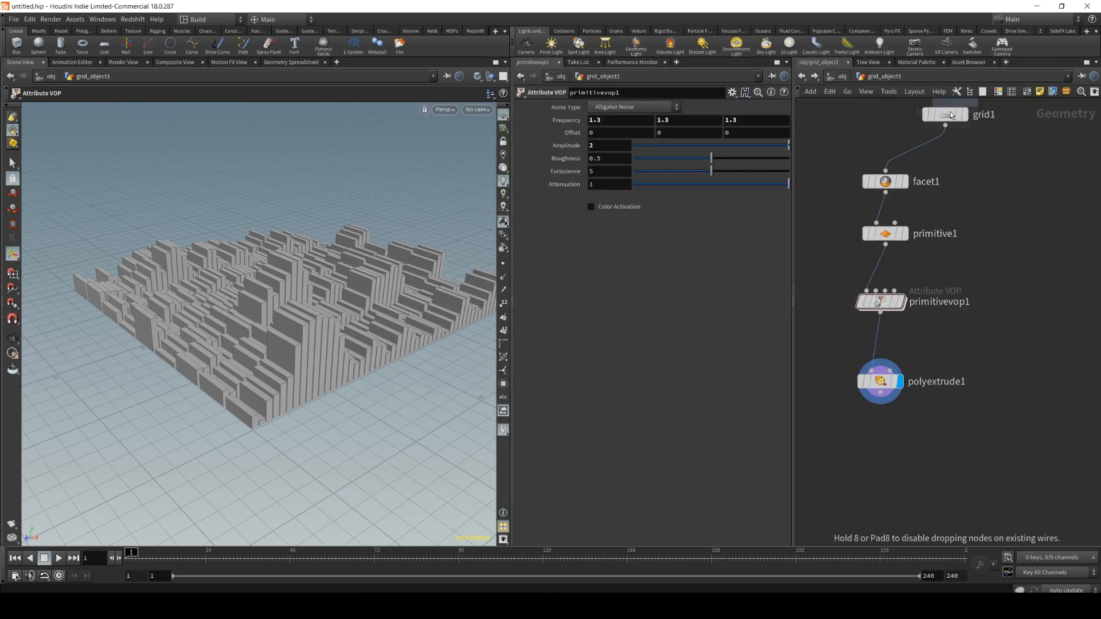
left_click(880, 459)
left_click_drag(880, 393, 880, 447)
left_click(899, 458)
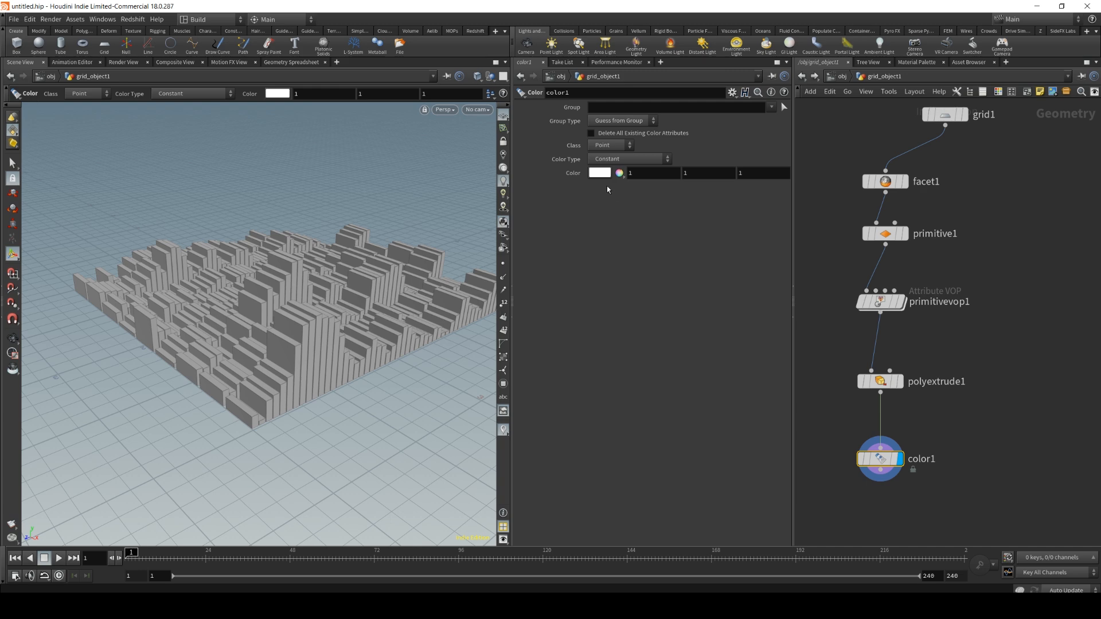
Set the Color node to yellow (FFFF00), inspect the blocks and delete the node.
left_click(600, 173)
left_click(594, 95)
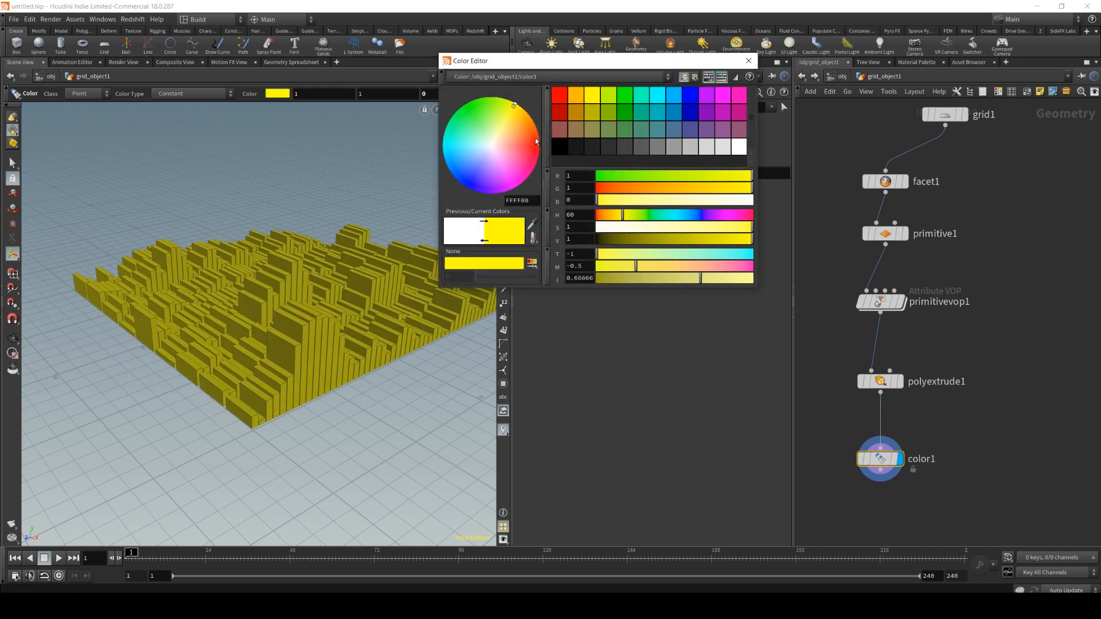
left_click(748, 61)
left_click_drag(267, 290, 345, 330, "alt")
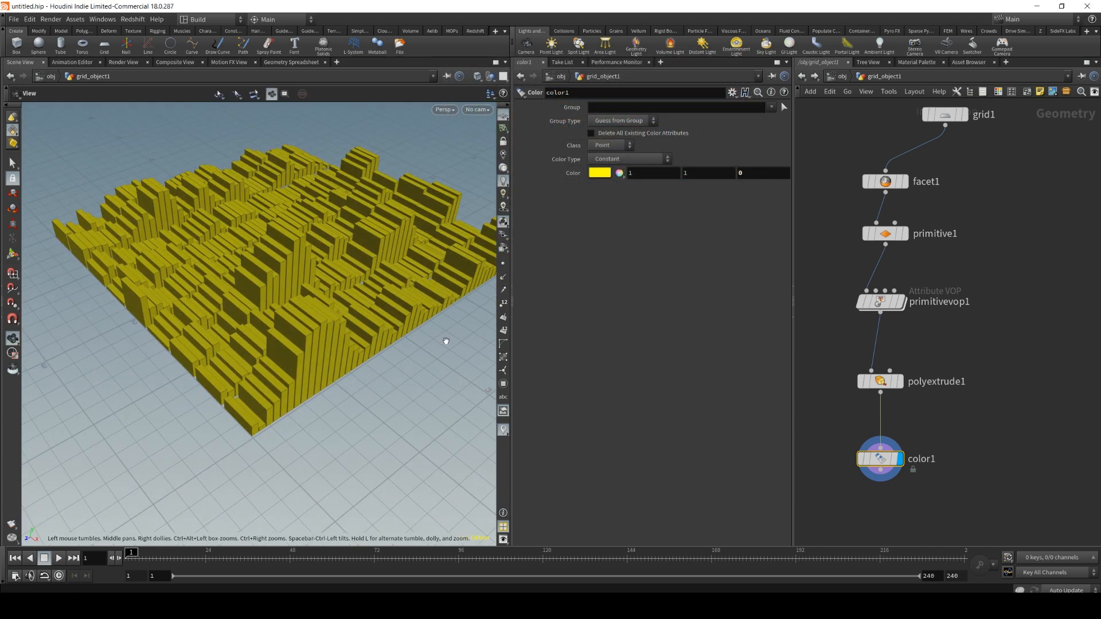
key("Delete")
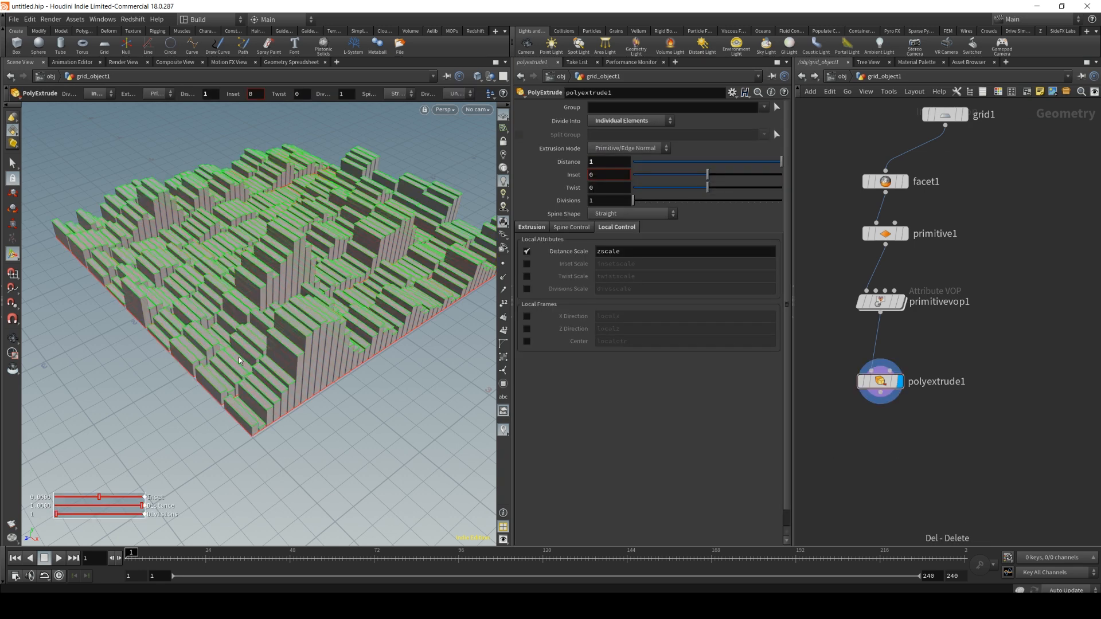
Enable Color Activation on primitivevop1 again and view the coloured blocks.
left_click(880, 302)
left_click(591, 206)
mouse_move(269, 270)
left_mouse_down("alt")
mouse_move(307, 279)
mouse_move(275, 287)
mouse_move(272, 312)
mouse_move(281, 343)
mouse_move(293, 345)
mouse_move(299, 330)
left_mouse_up("alt")
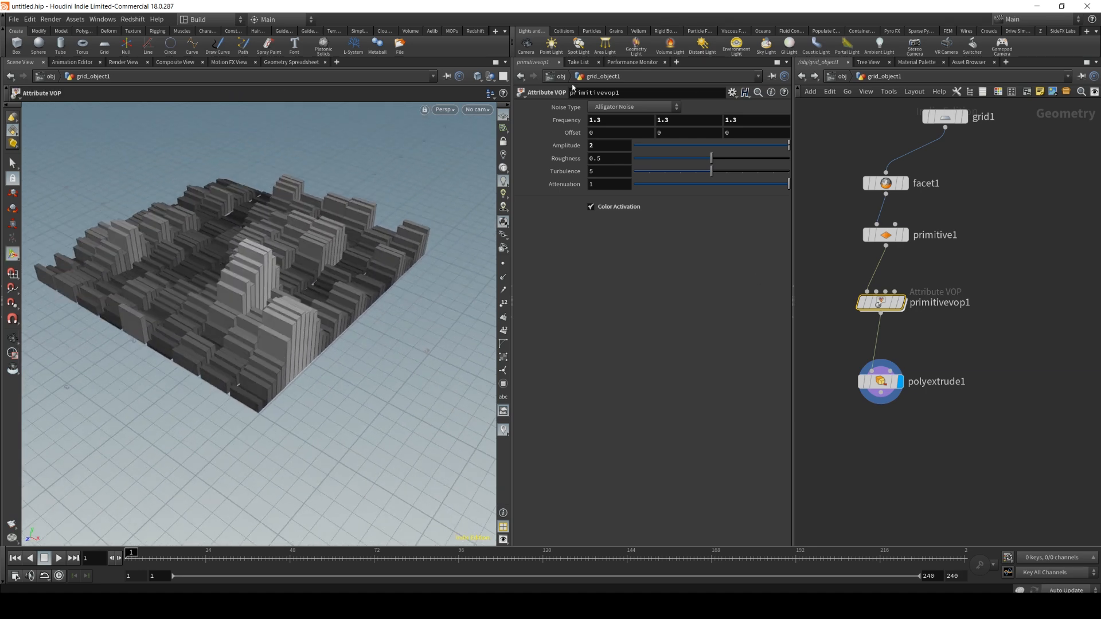
Try shifting the noise Offset of primitivevop1, and reset all three components to their default.
middle_click_drag(575, 132, 638, 283)
middle_click(606, 132, "ctrl")
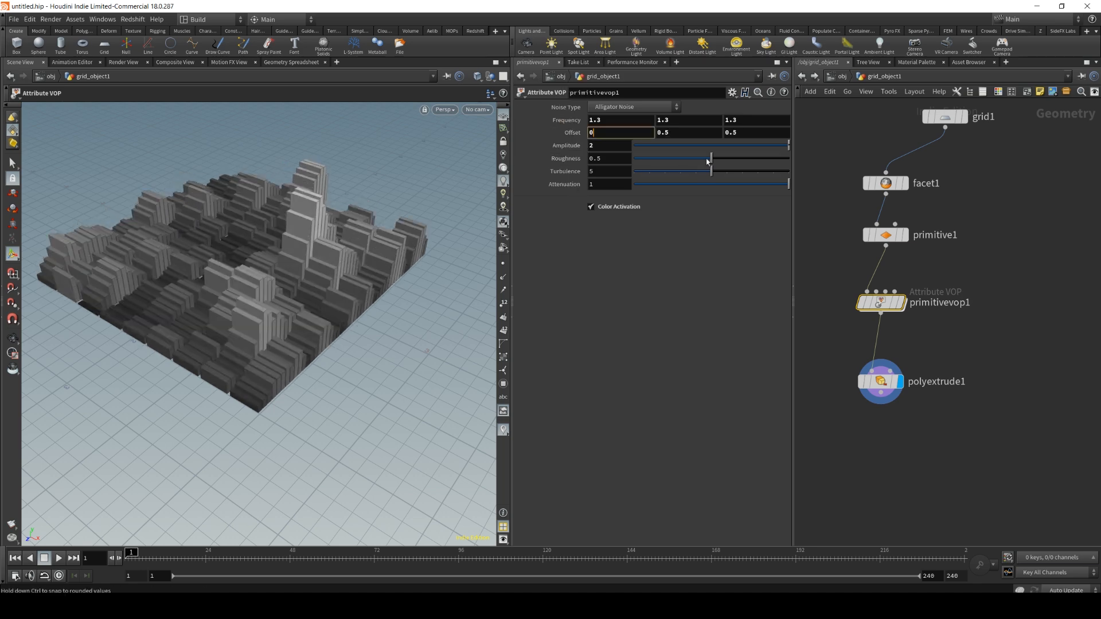
middle_click(668, 133, "ctrl")
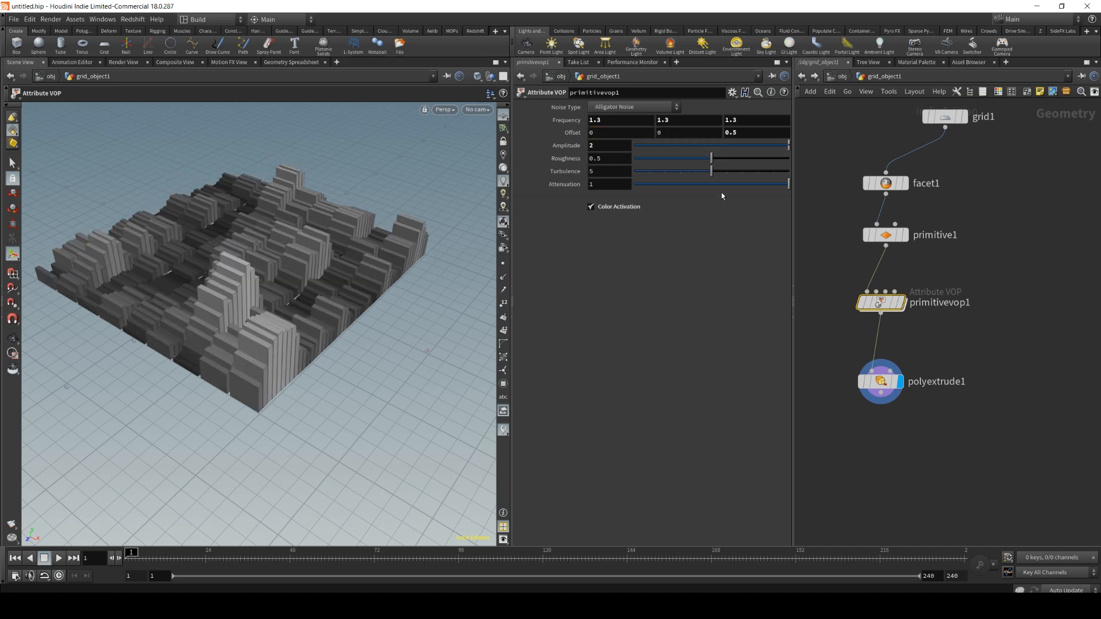
middle_click(733, 133, "ctrl")
left_click_drag(306, 301, 330, 304, "alt")
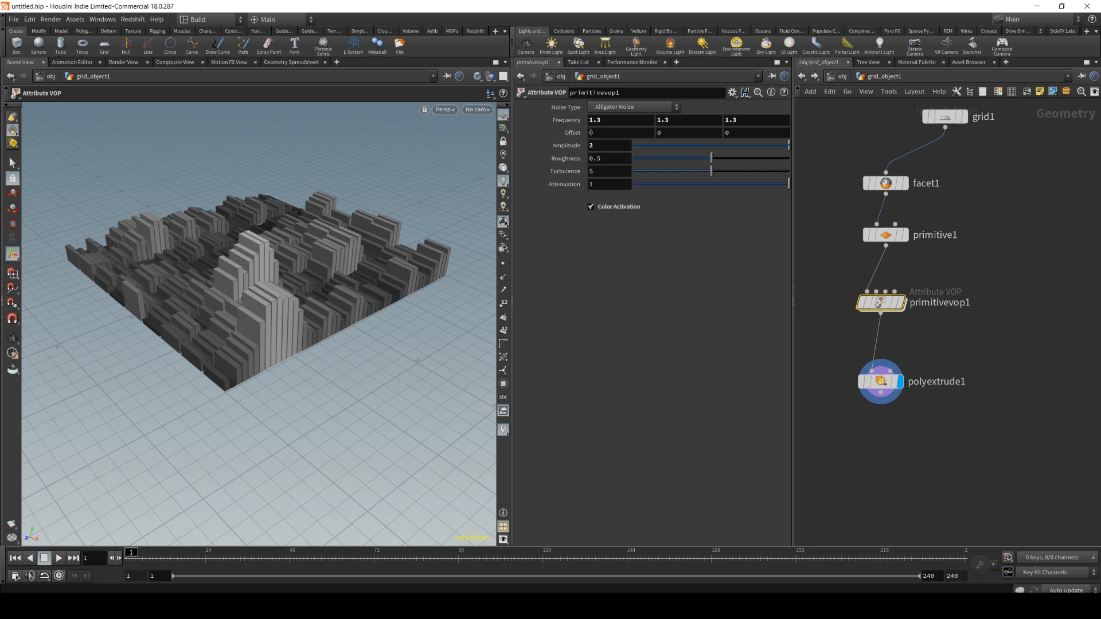
Copy the first Offset component of primitivevop1 and paste it as a relative reference into the second and third components.
right_click(596, 132)
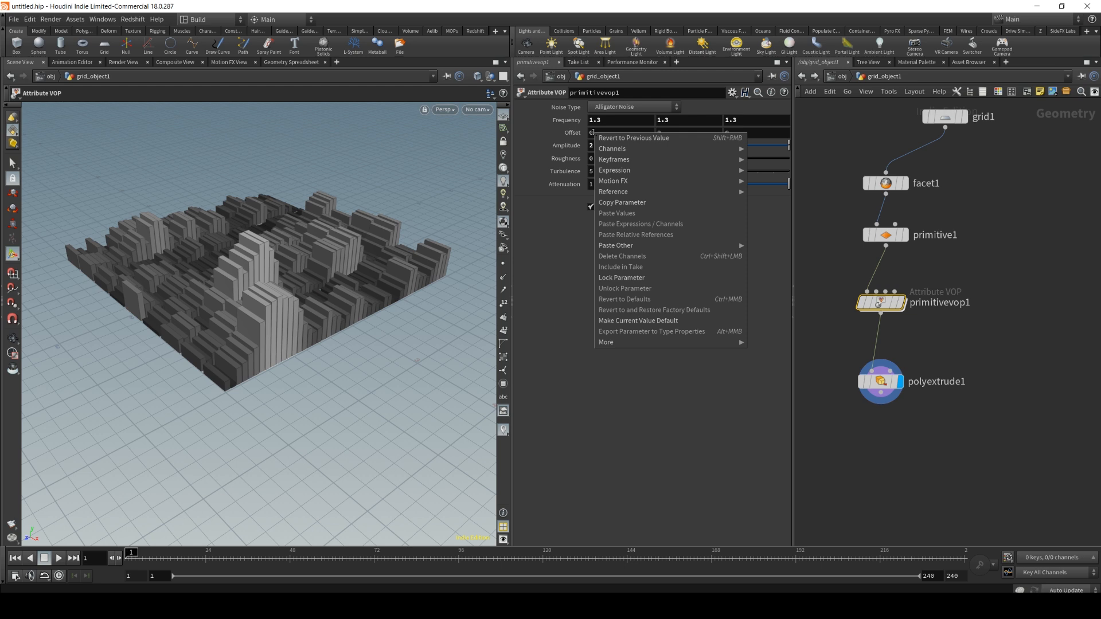
left_click(625, 204)
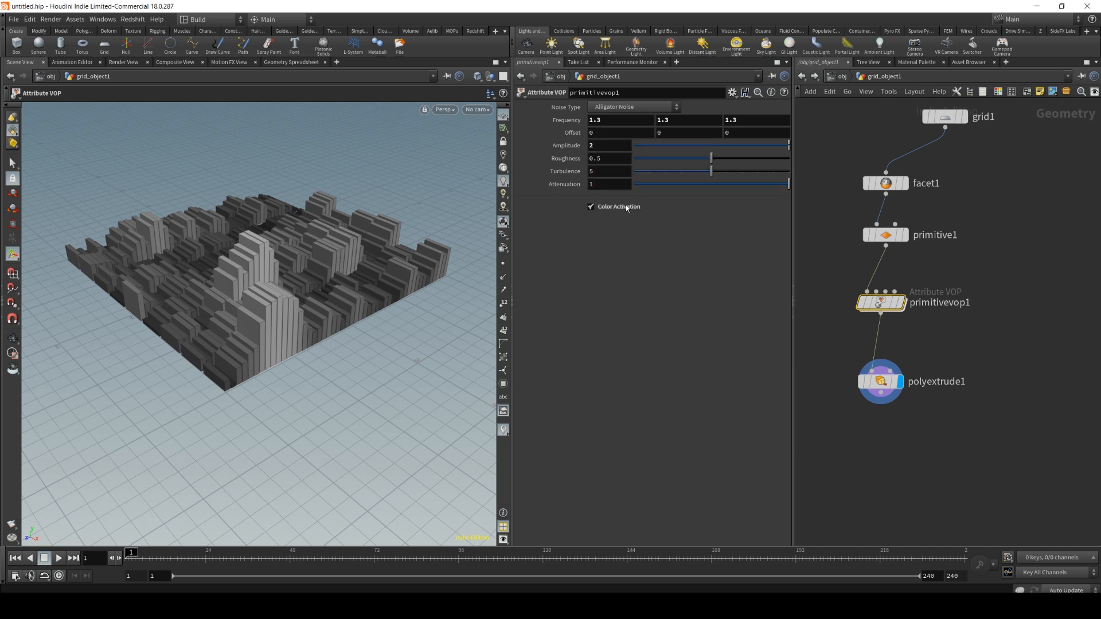
right_click(670, 131)
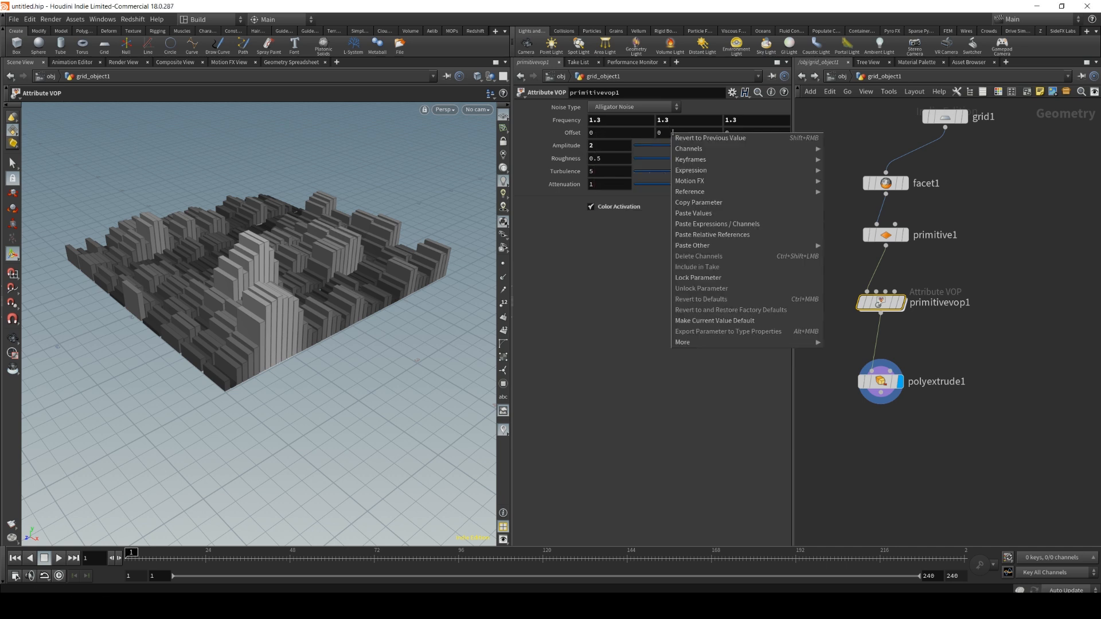
left_click(699, 235)
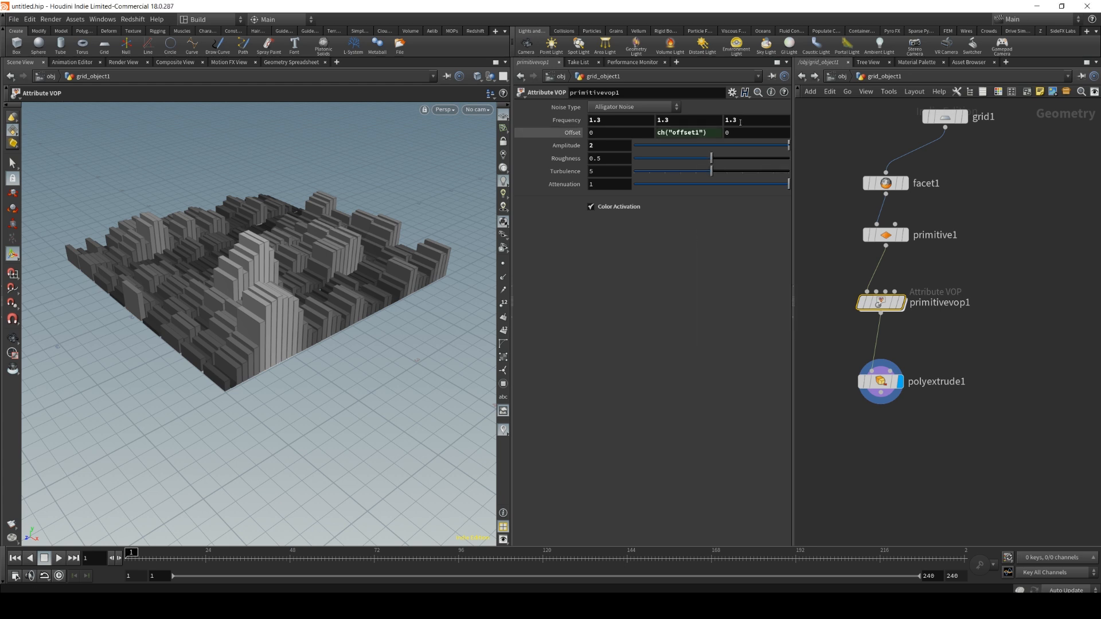
right_click(736, 132)
left_click(757, 233)
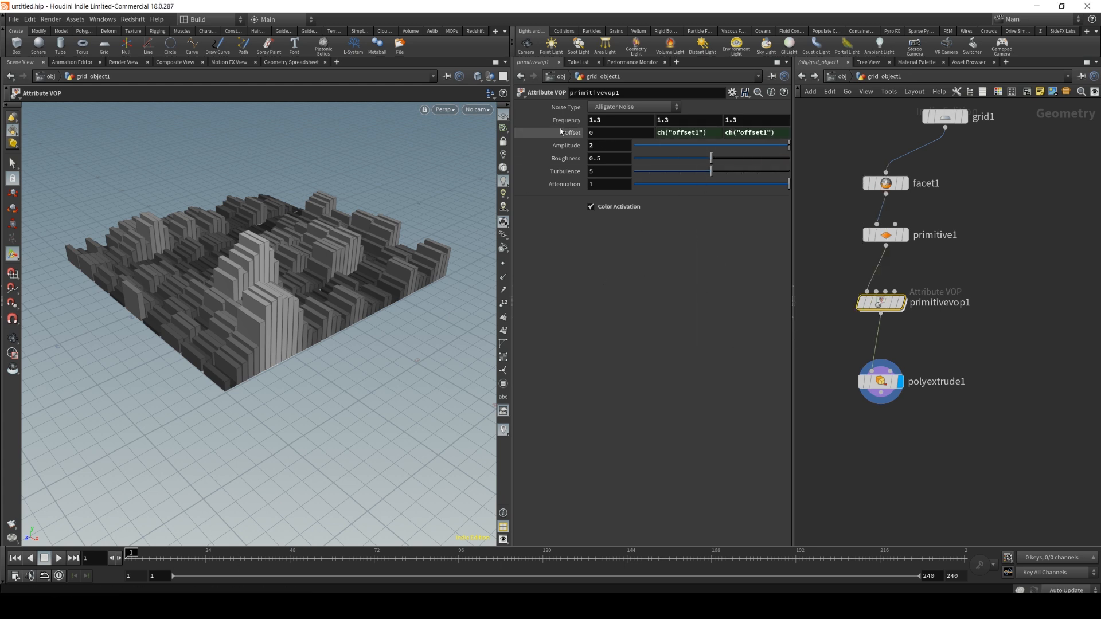
Keyframe the first Offset component at frame 1 and give it the value 2 at frame 50.
left_click(572, 136, "alt")
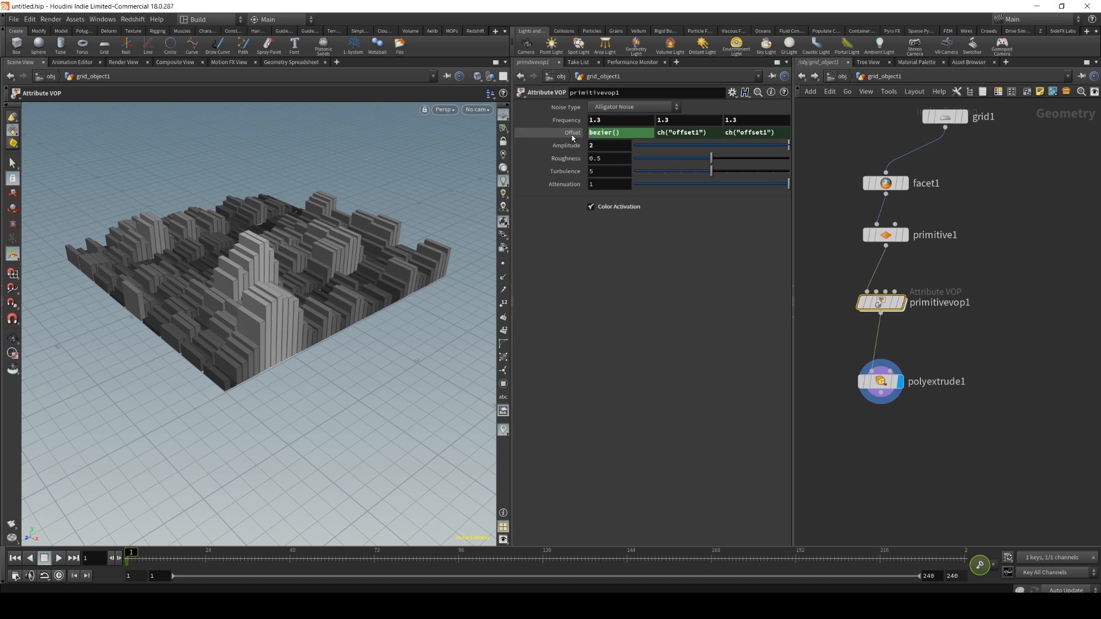
left_click_drag(131, 556, 296, 563)
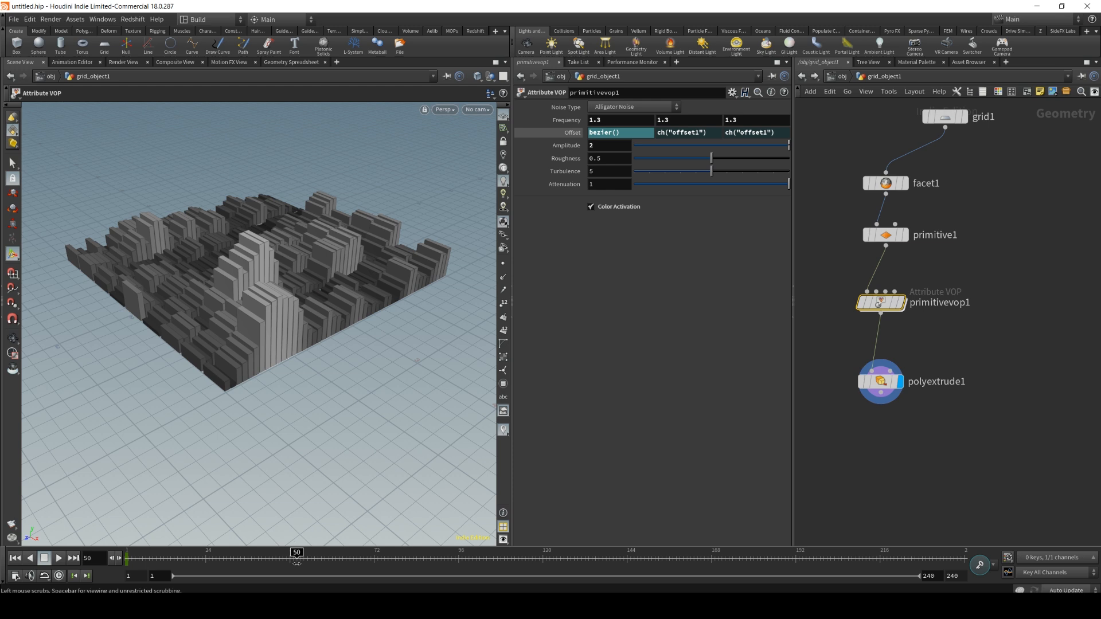
left_click(550, 132)
left_click(612, 135)
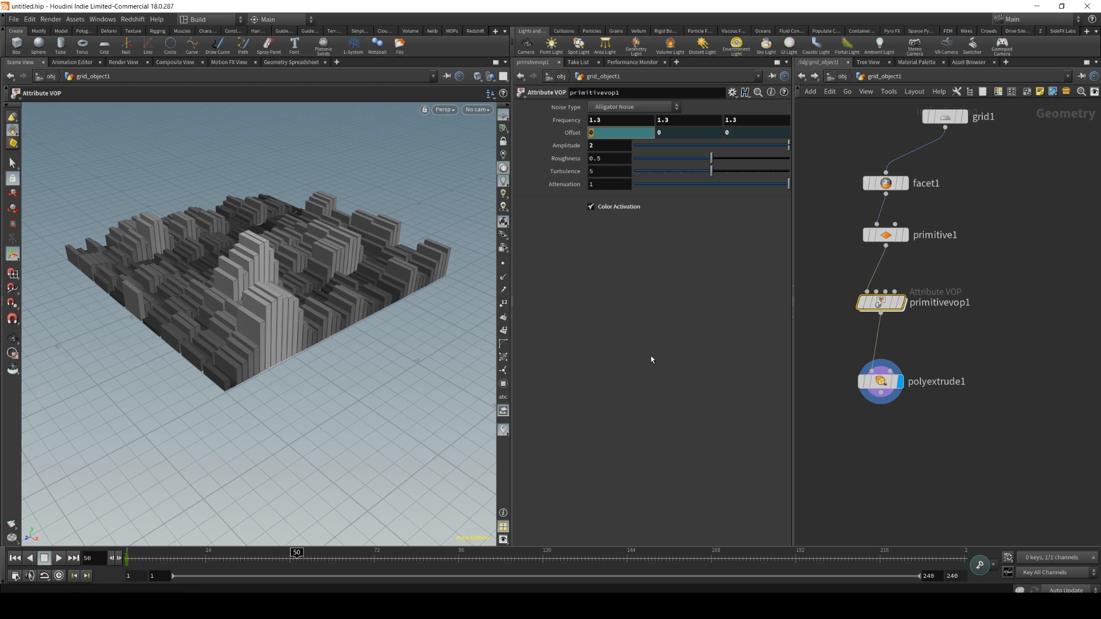
type("2")
key("Return")
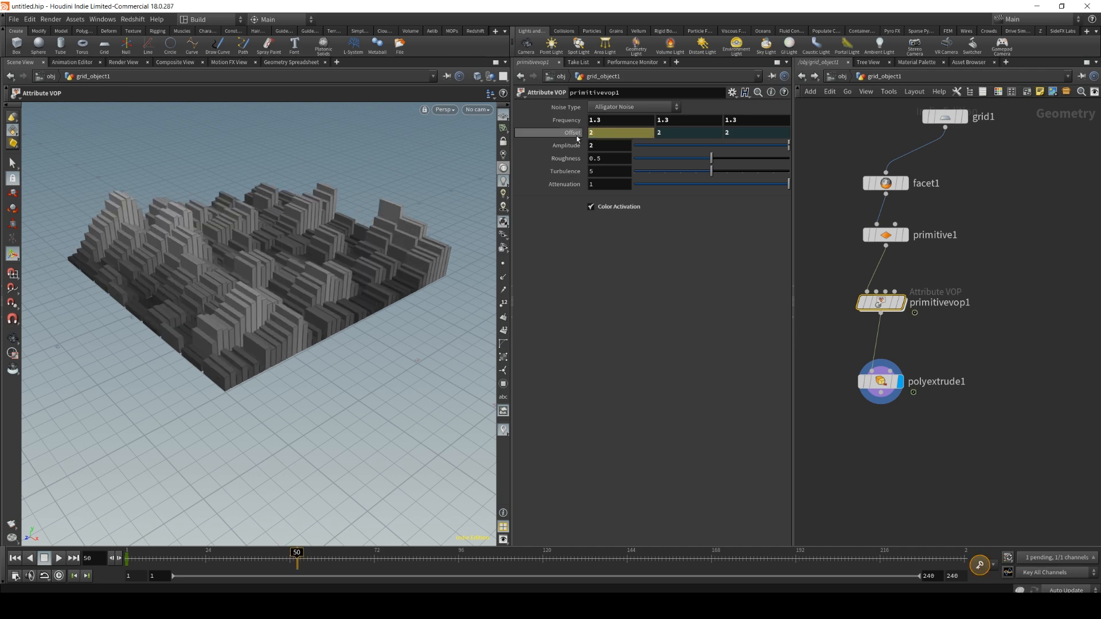
Play the block animation from the first frame, stop it and return to frame 1.
left_click_drag(315, 558, 125, 561)
left_click(59, 558)
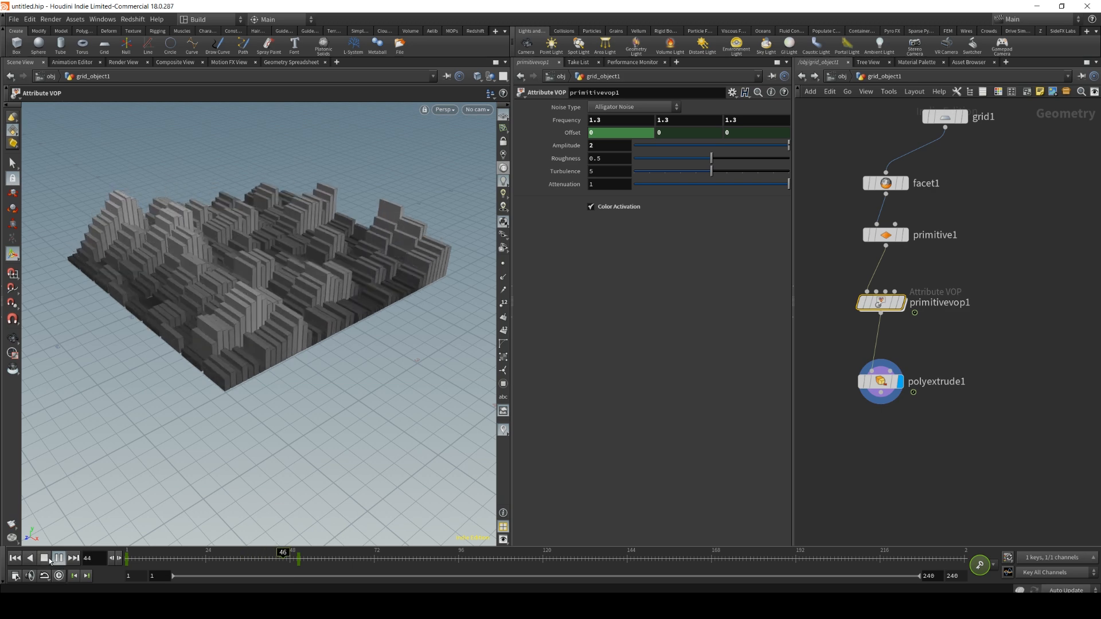
left_click(60, 558)
left_click_drag(378, 555, 126, 557)
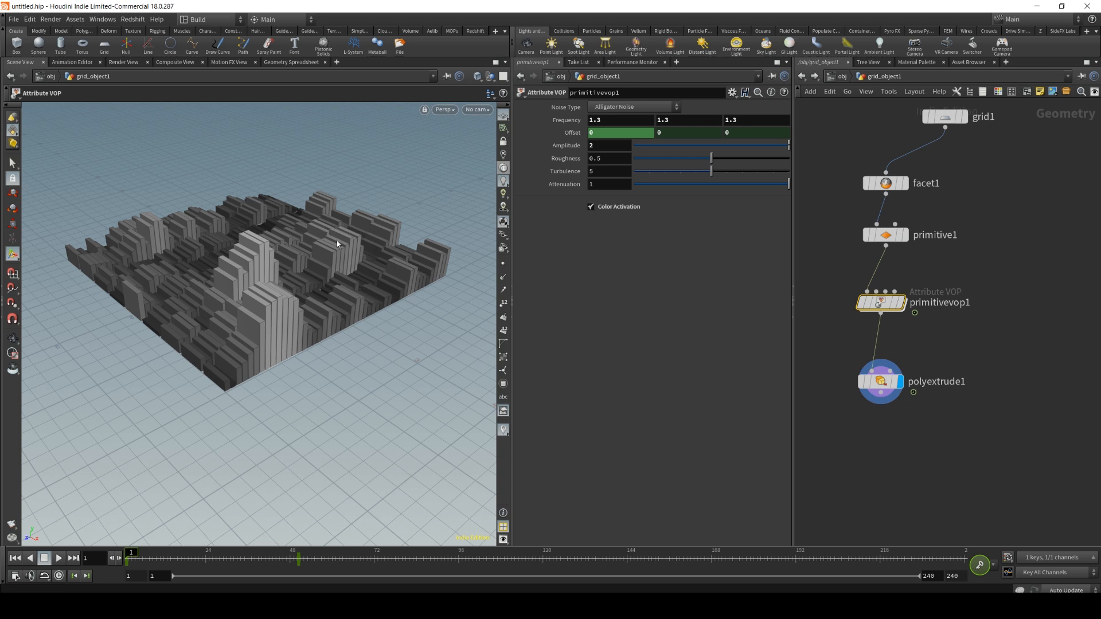
Enable real-time playback, play the animation again and return to frame 1.
left_click(60, 577)
left_click(59, 558)
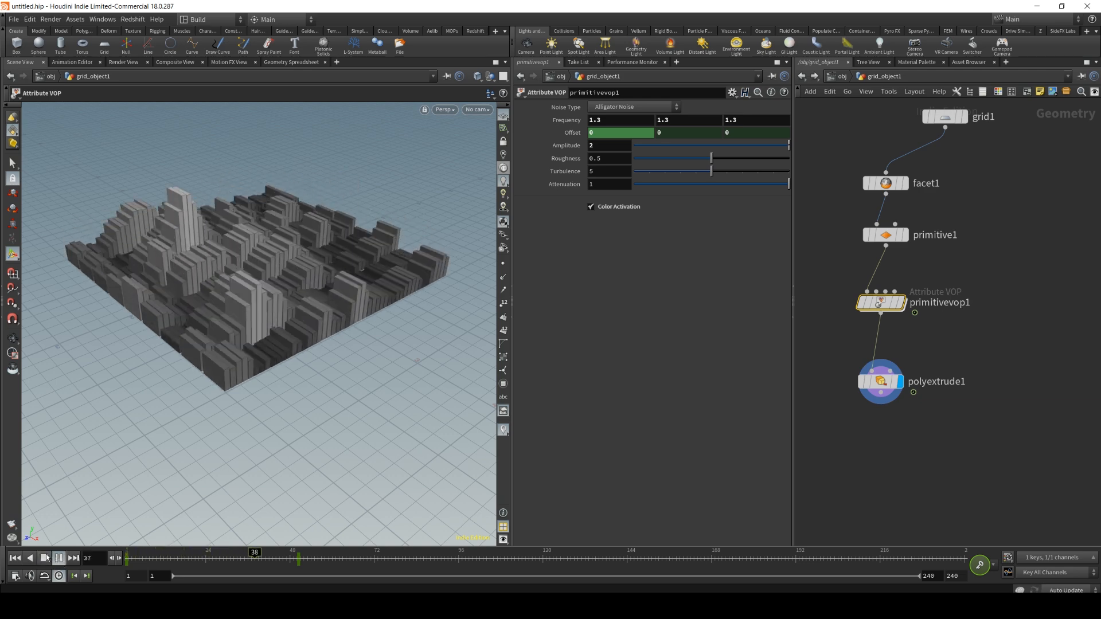
left_click(45, 558)
left_click_drag(280, 554, 126, 557)
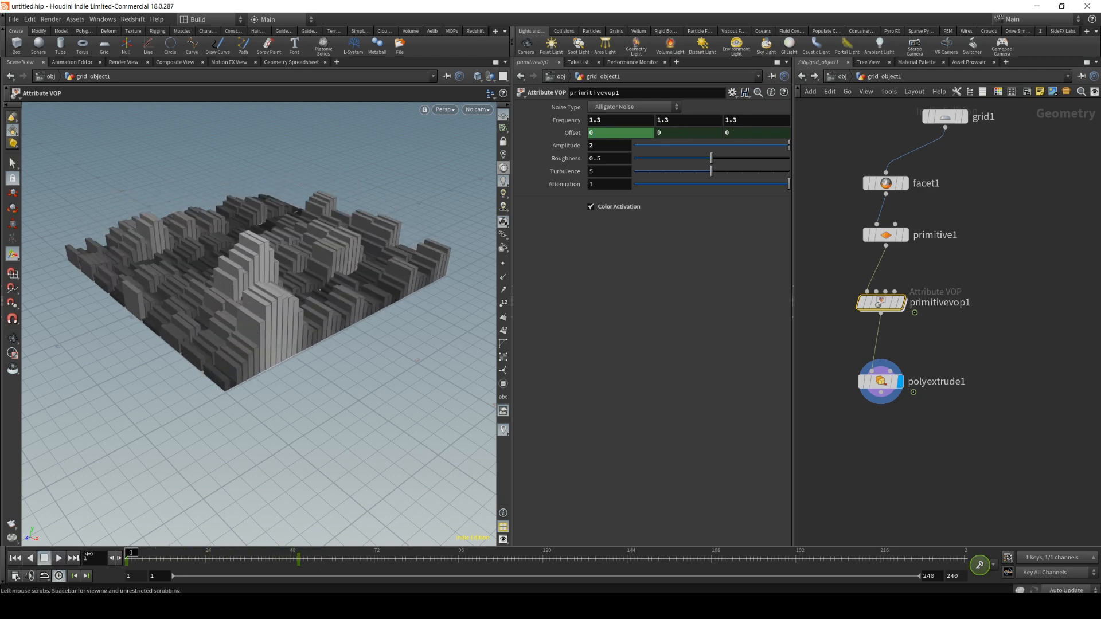
Straighten the Offset curve between its two keyframes in the Animation Editor and return to the scene view.
left_click(575, 136, "shift")
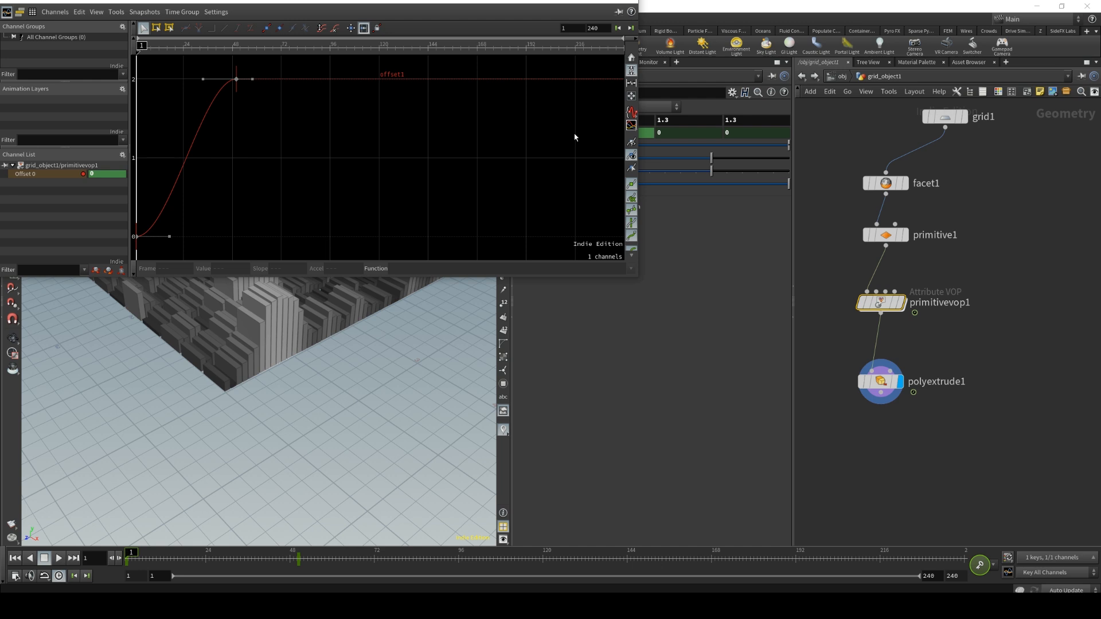
left_click_drag(242, 7, 364, 90)
left_click_drag(418, 312, 256, 143)
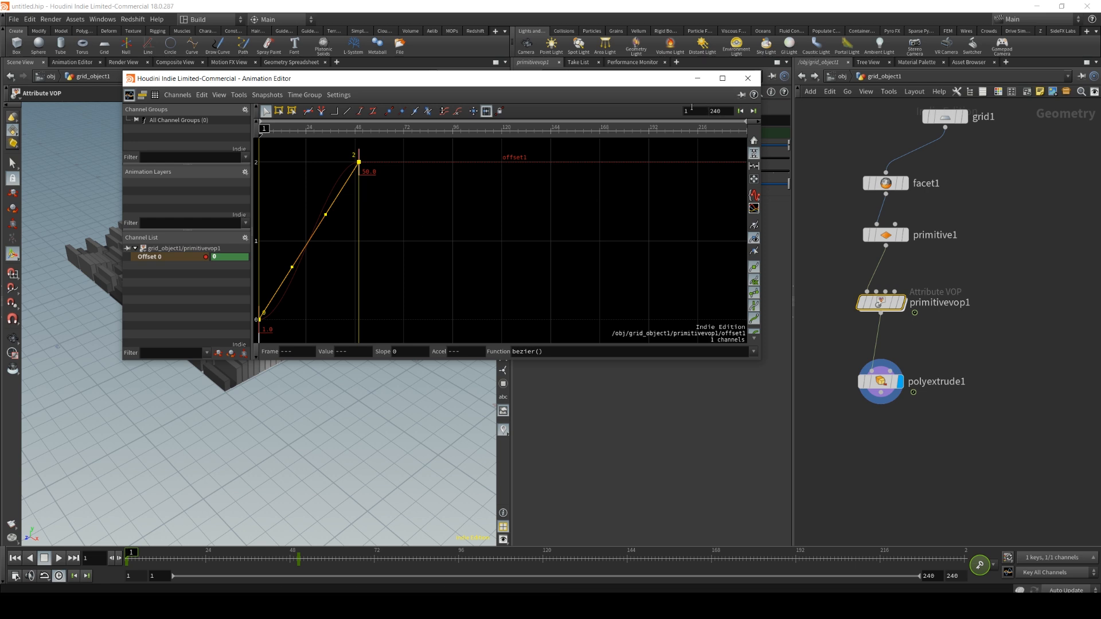
left_click_drag(362, 165, 445, 164)
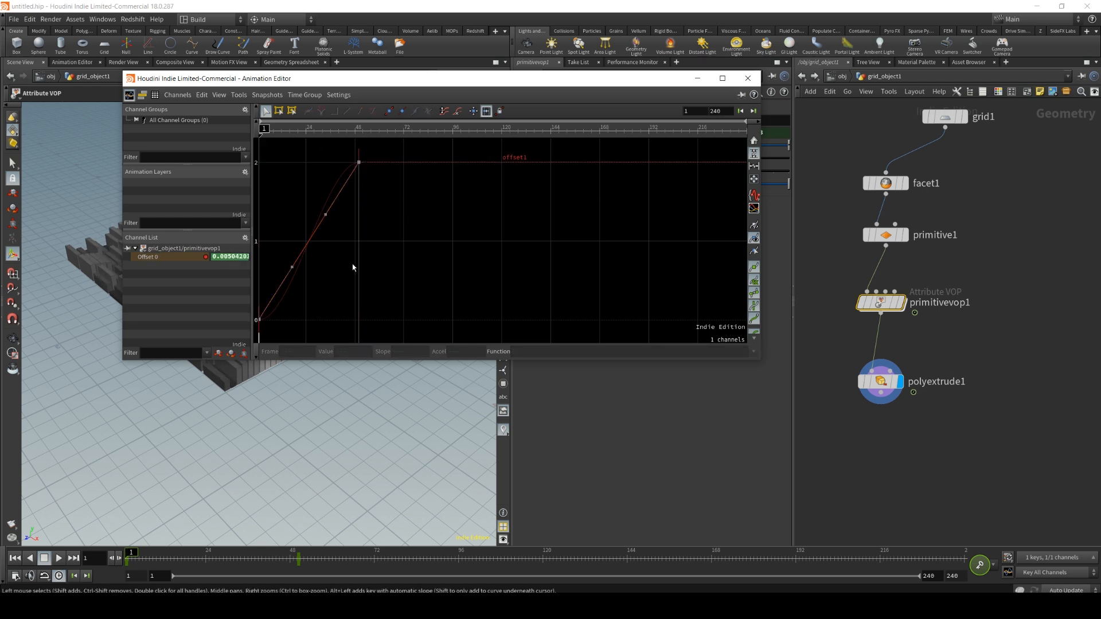
left_click(747, 78)
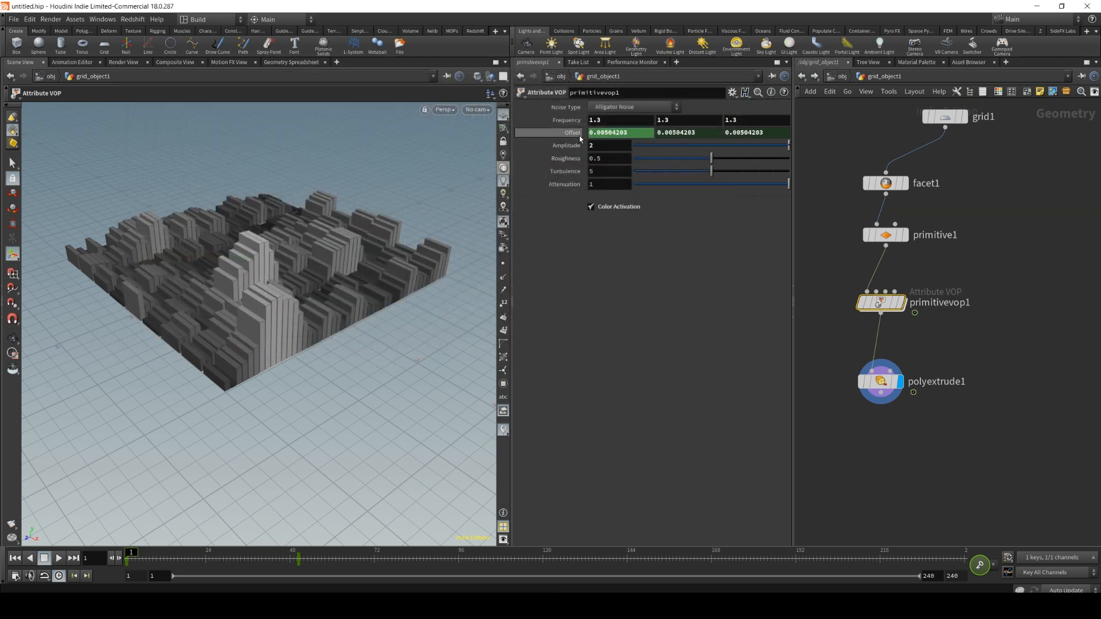
left_click(71, 62)
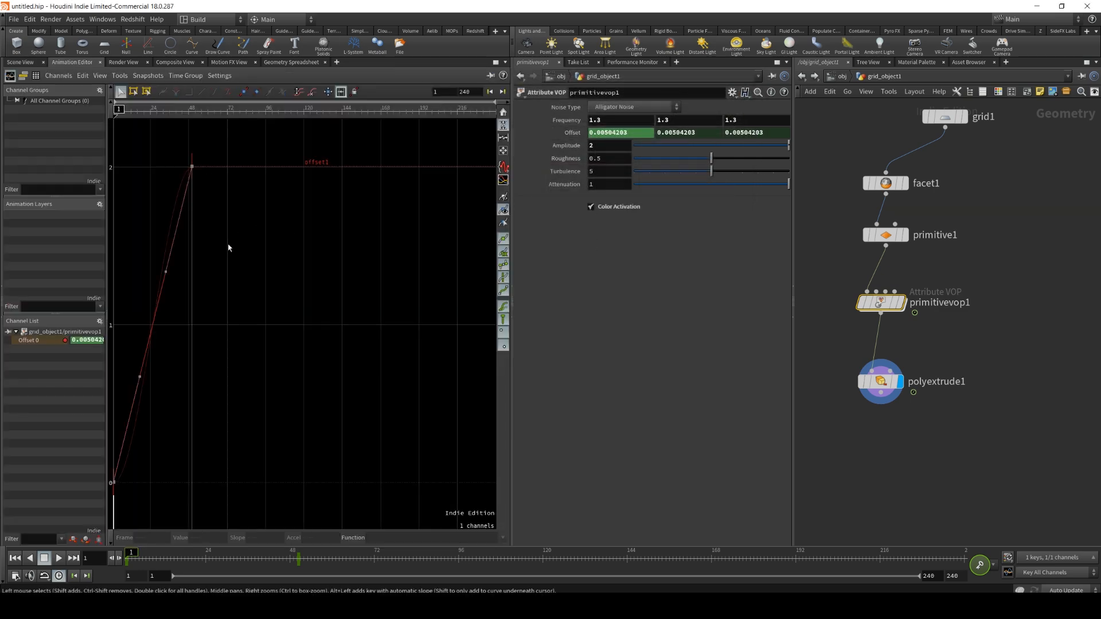
left_click(20, 62)
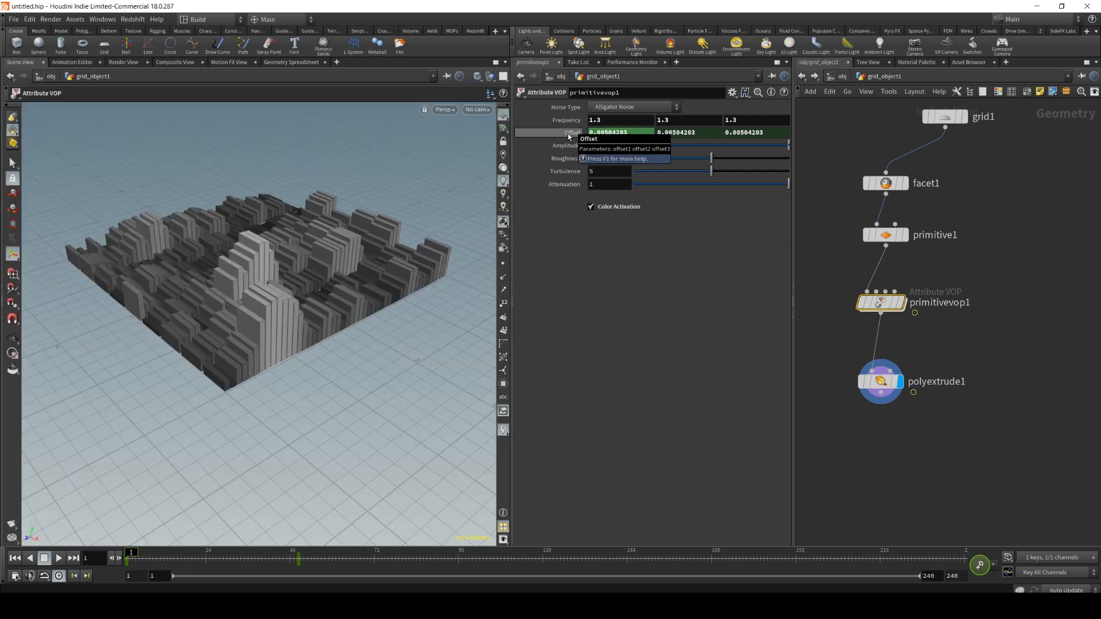
Delete the animation channel of the first Offset component and clear its remaining value.
right_click(608, 133)
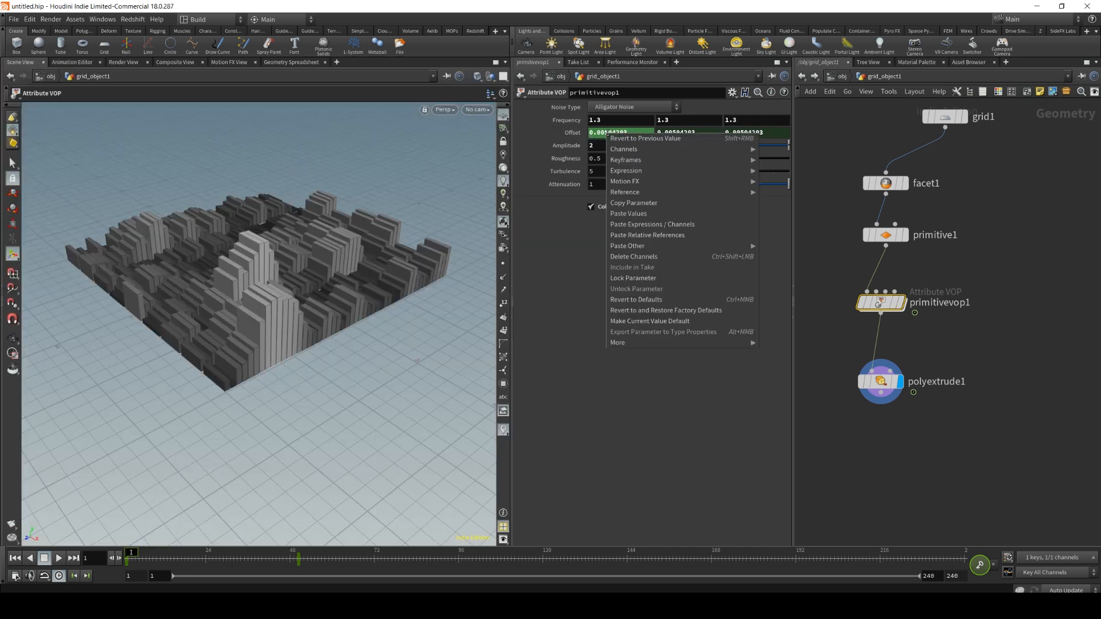
left_click(631, 256)
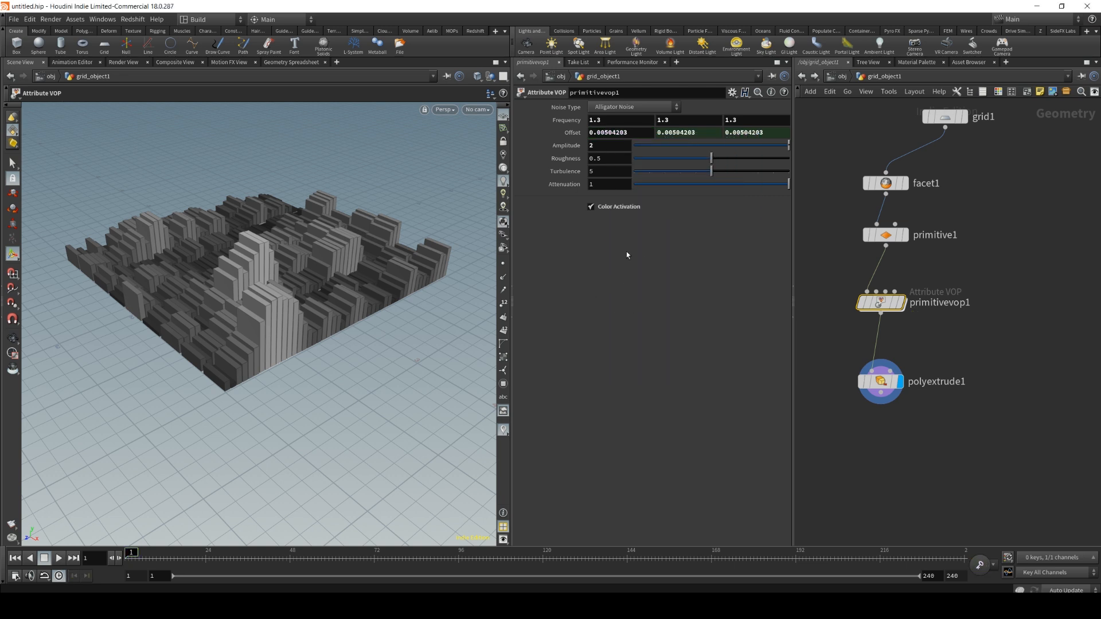
left_click_drag(636, 131, 503, 168)
key("BackSpace")
key("Return")
Drive the first Offset component with the expression $F / 200 and play the animation briefly.
left_click(633, 132)
double_click(632, 131)
type("$F")
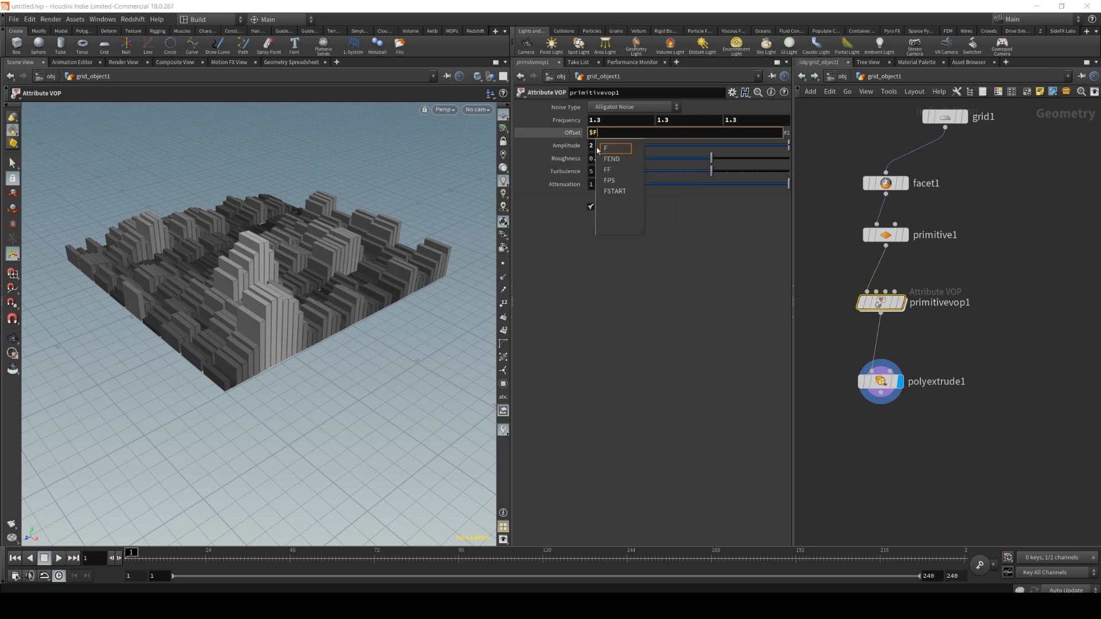
type(" / 200")
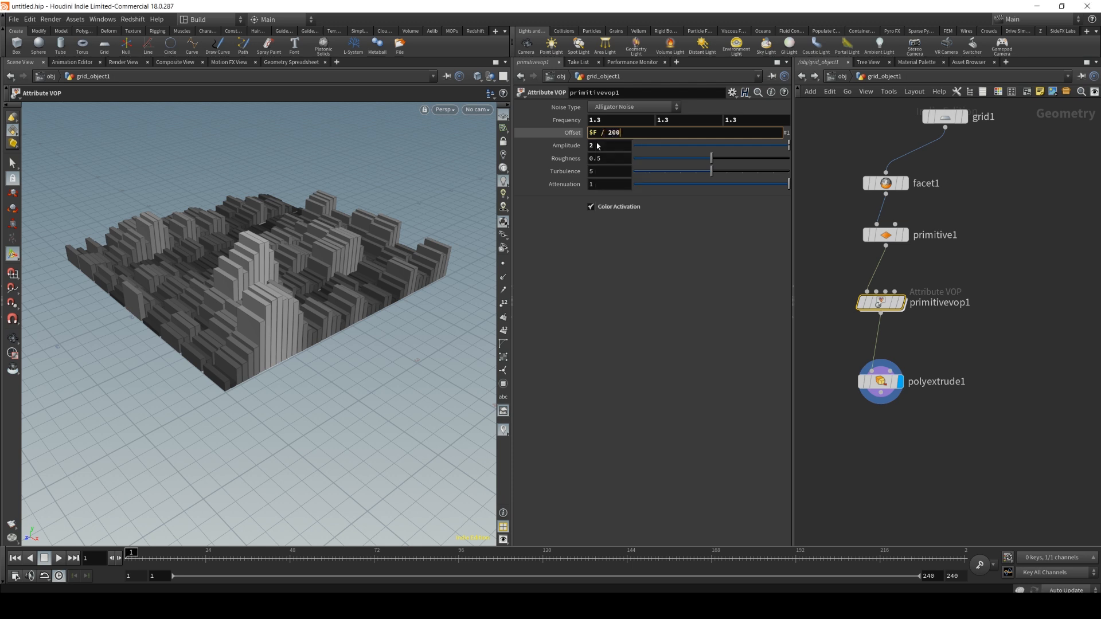
key("Return")
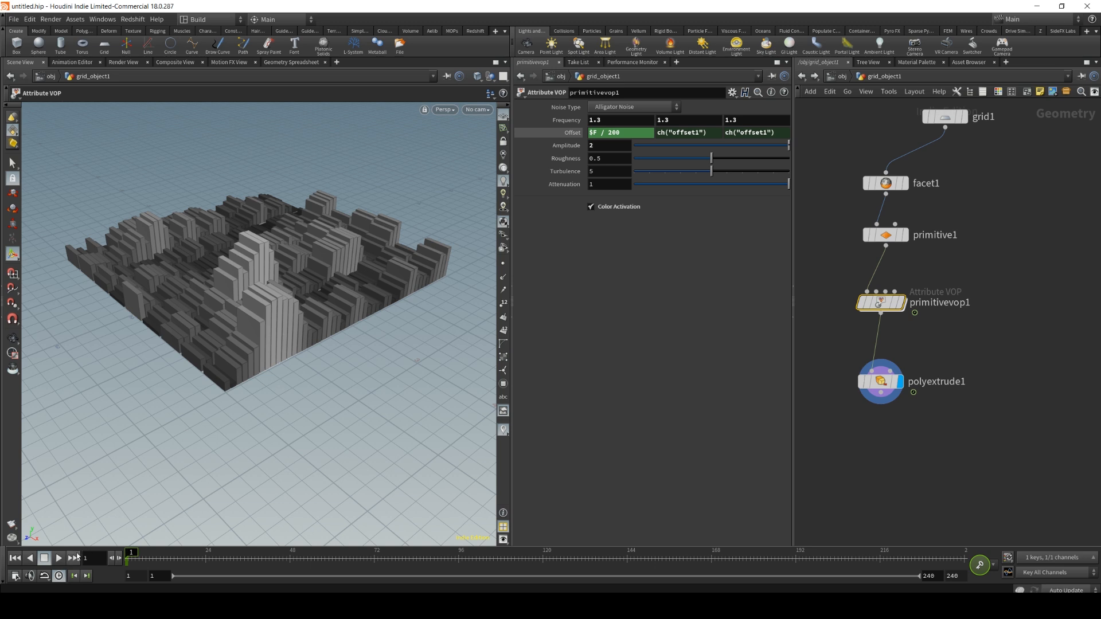
left_click(59, 558)
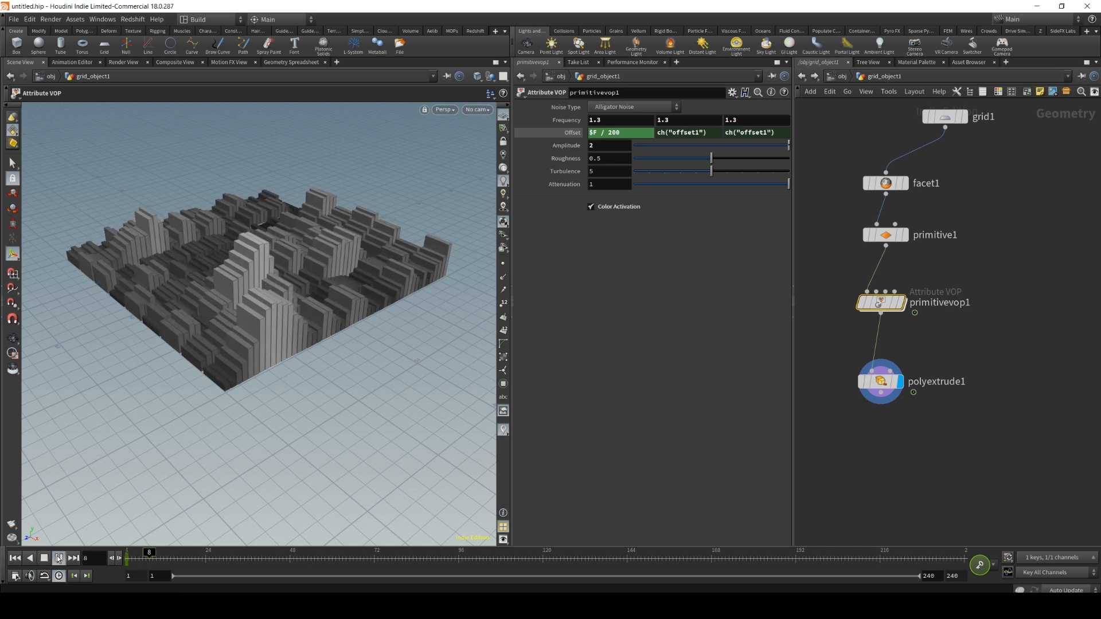
left_click(58, 558)
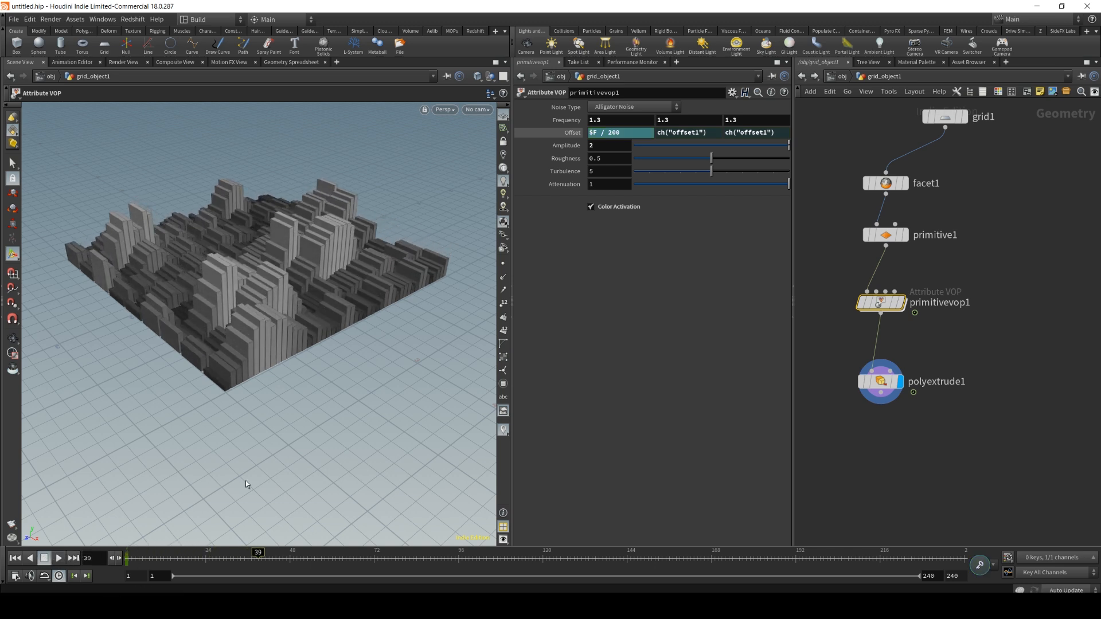
Change the Offset expression to $F / 500 and replay the animation from the first frame.
double_click(613, 132)
type("500")
key("Return")
left_click(14, 558)
left_click(58, 558)
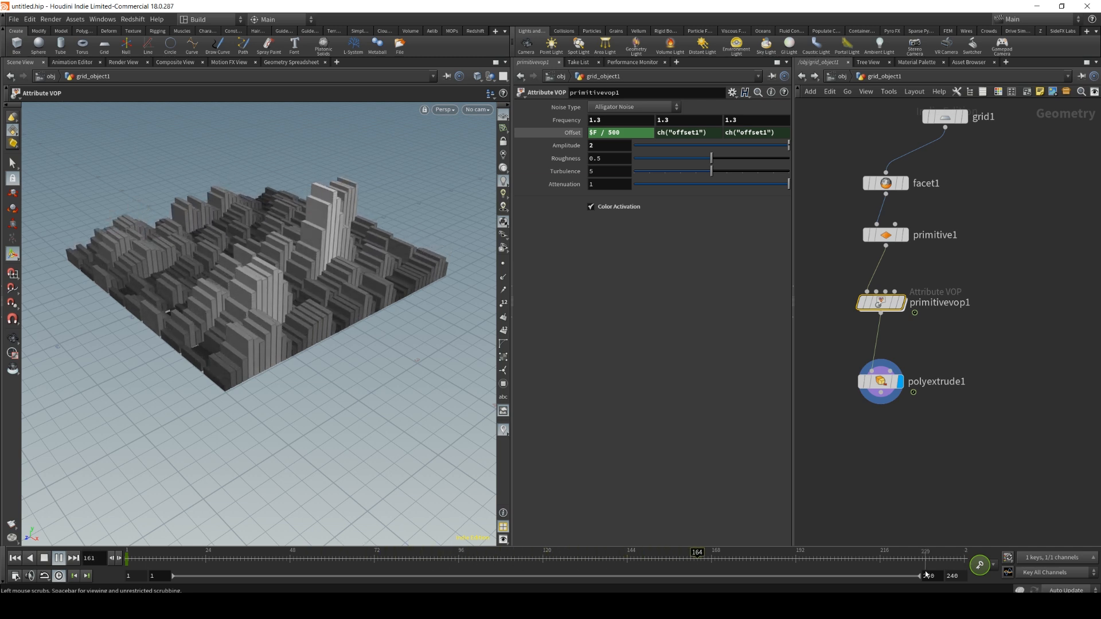
left_click(49, 559)
Set the end of the animation's frame range to 250 and play it through the loop point.
left_click_drag(957, 577, 916, 592)
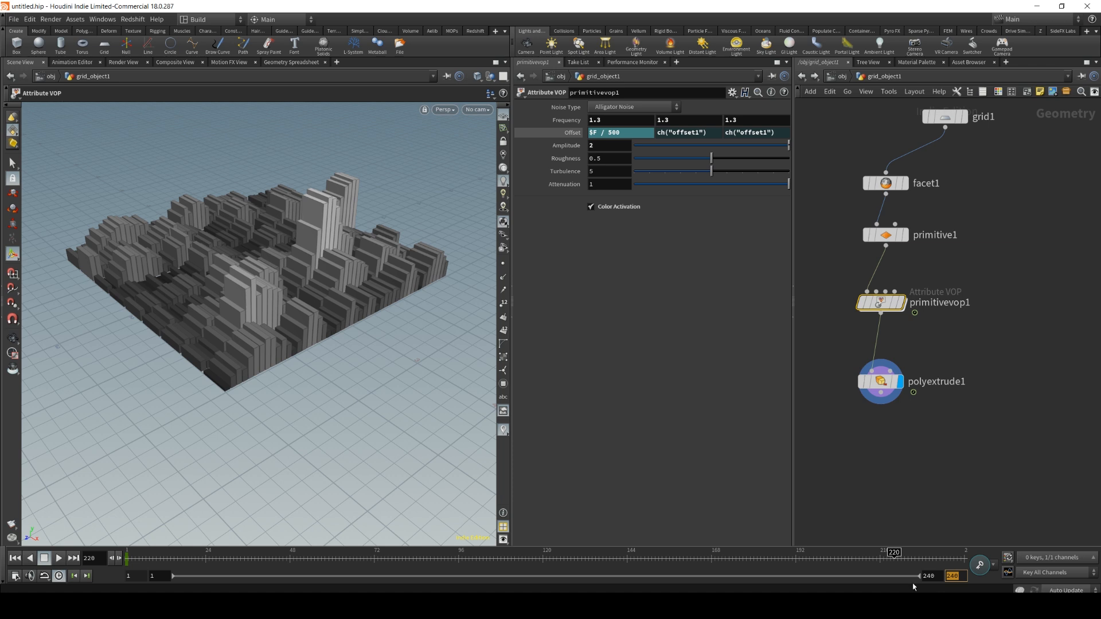
type("250")
key("Return")
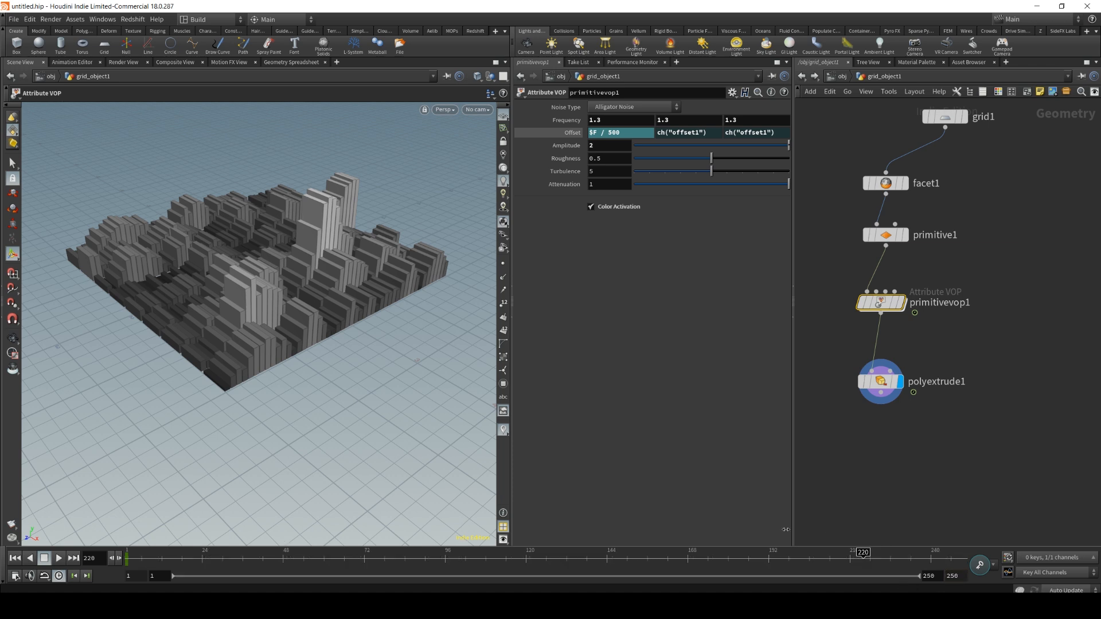
left_click(58, 559)
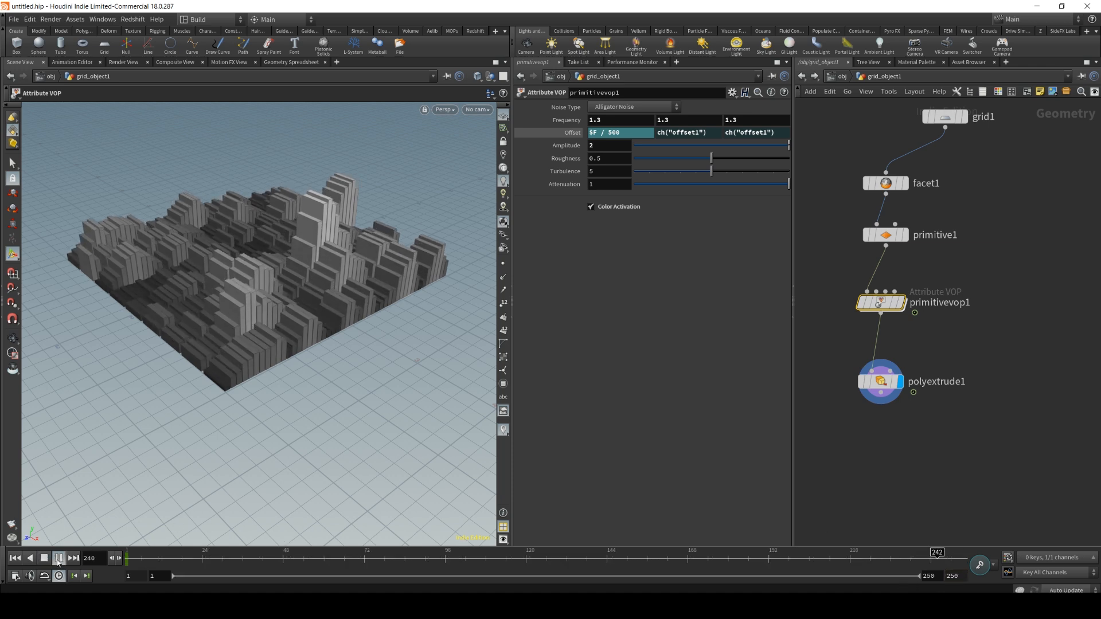
left_click(47, 558)
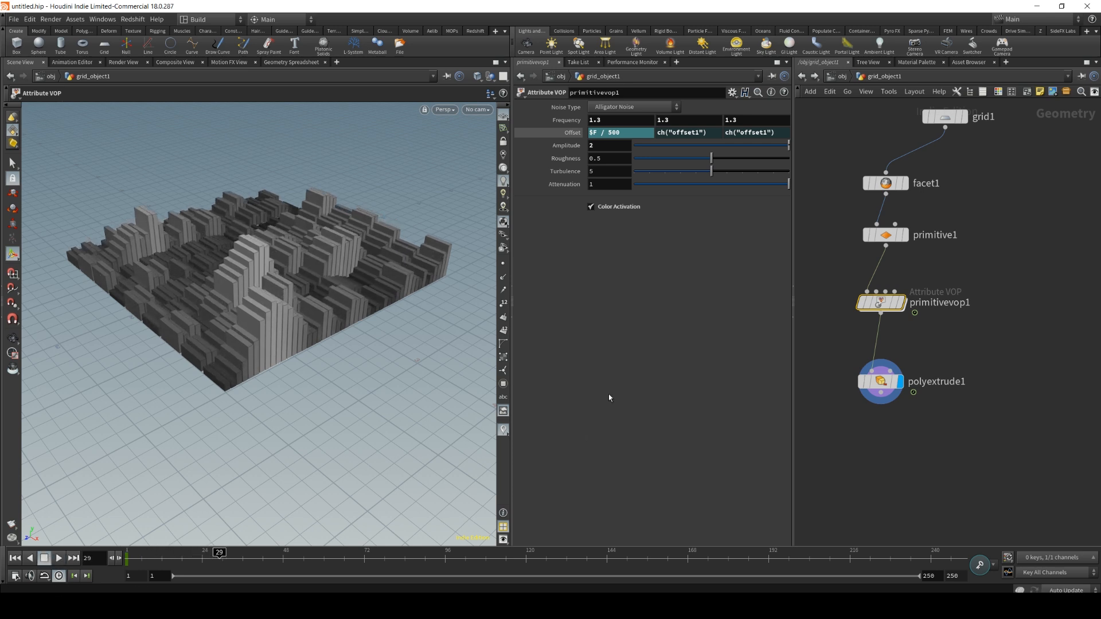
left_click(571, 132)
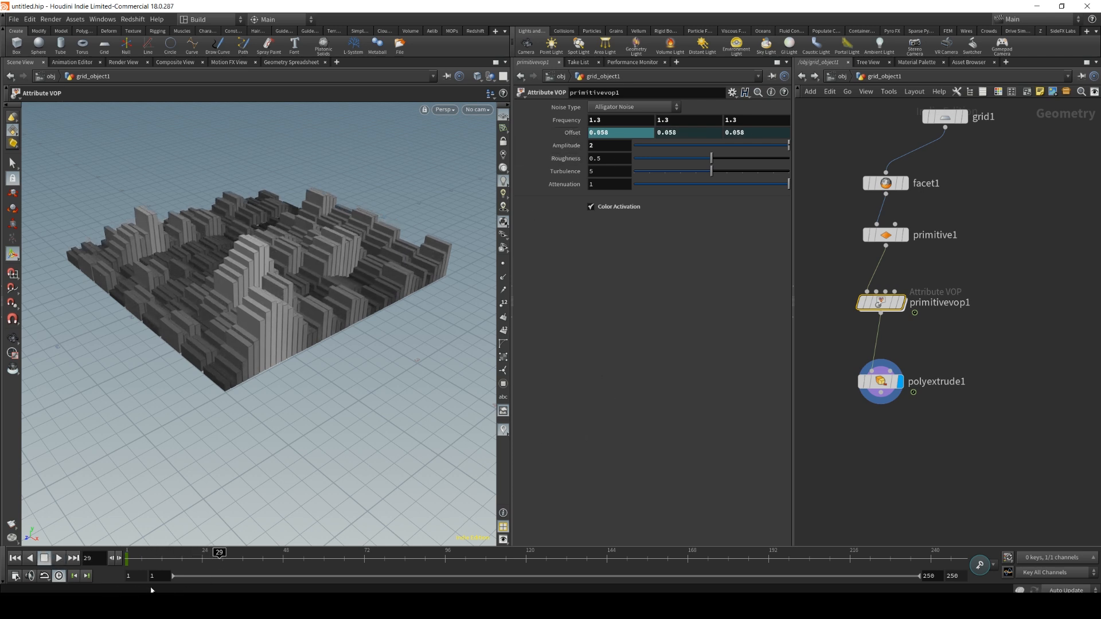
Delete the first Offset component's channel on primitivevop1 and drive it with the expression $F / 200.
left_click_drag(192, 559, 115, 547)
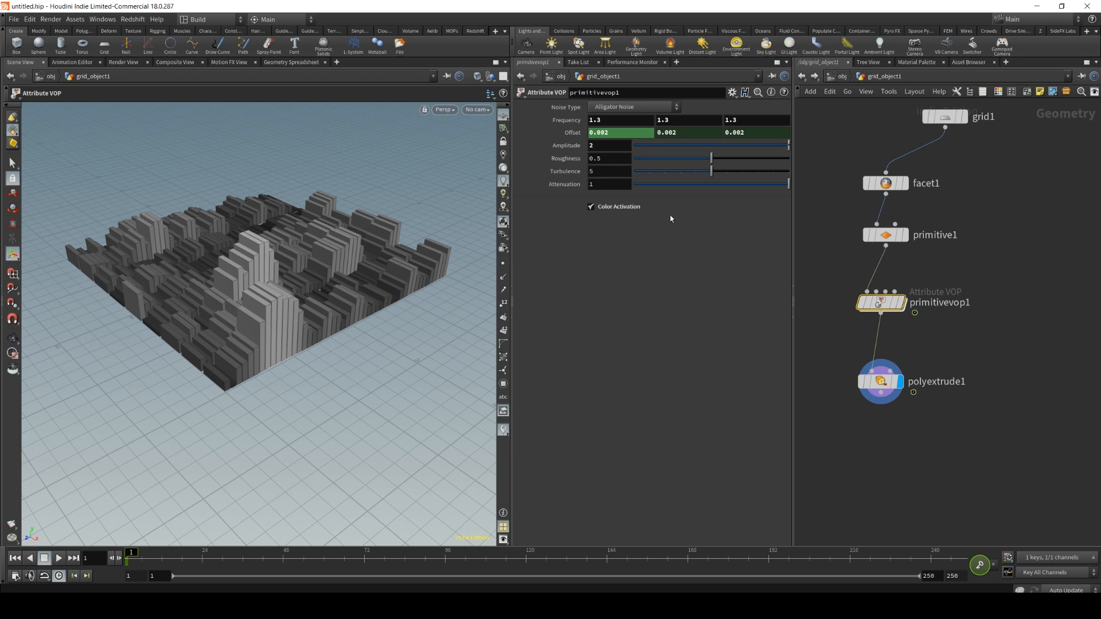
right_click(594, 136)
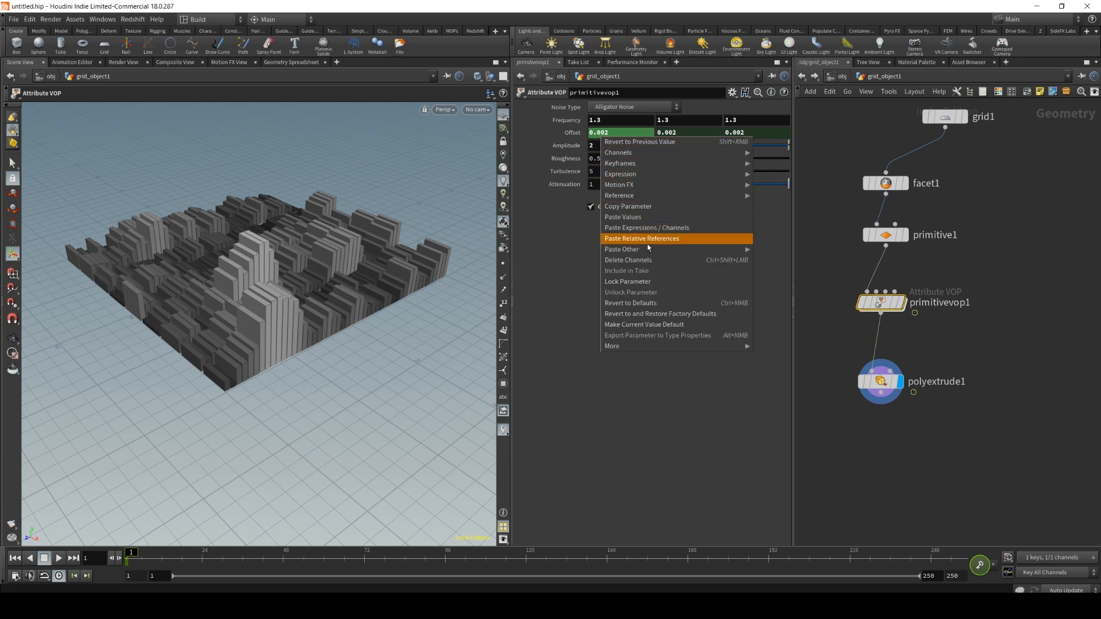
left_click(634, 259)
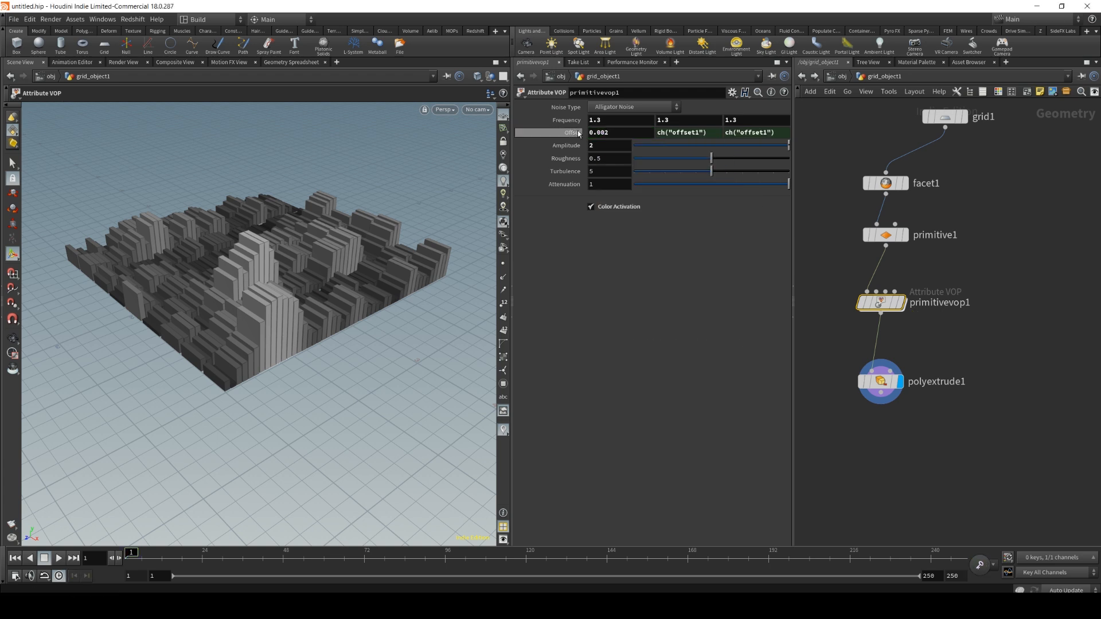
double_click(605, 132)
type("$")
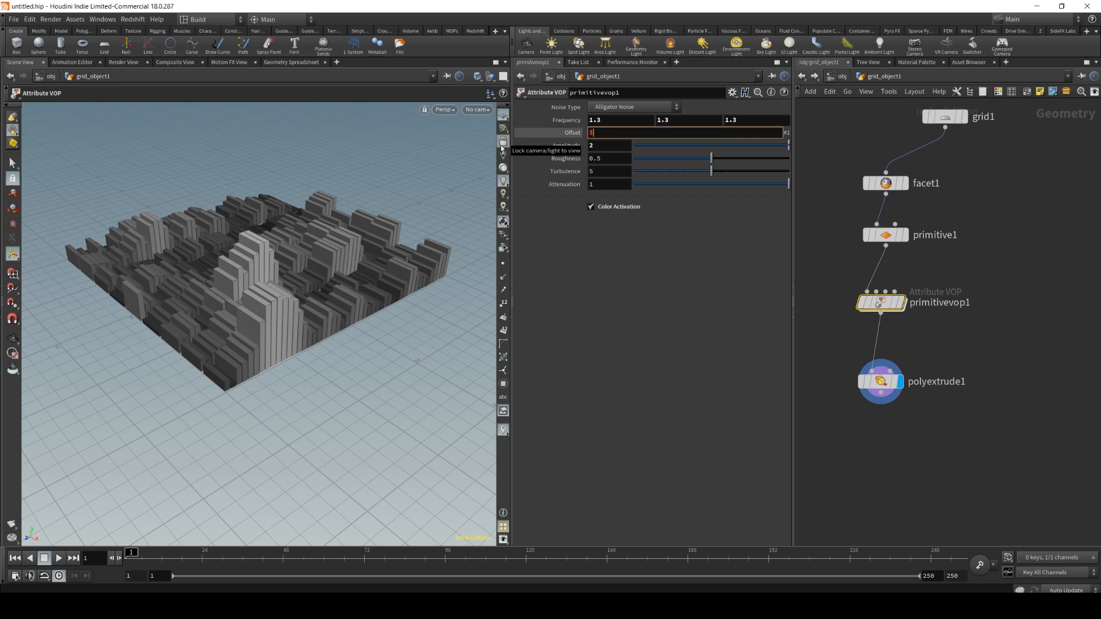
type("F / 200")
key("Return")
Scrub and play the animation from the first frame, examining the moving blocks up close from several angles.
left_click_drag(131, 555, 431, 555)
left_click_drag(224, 560, 125, 561)
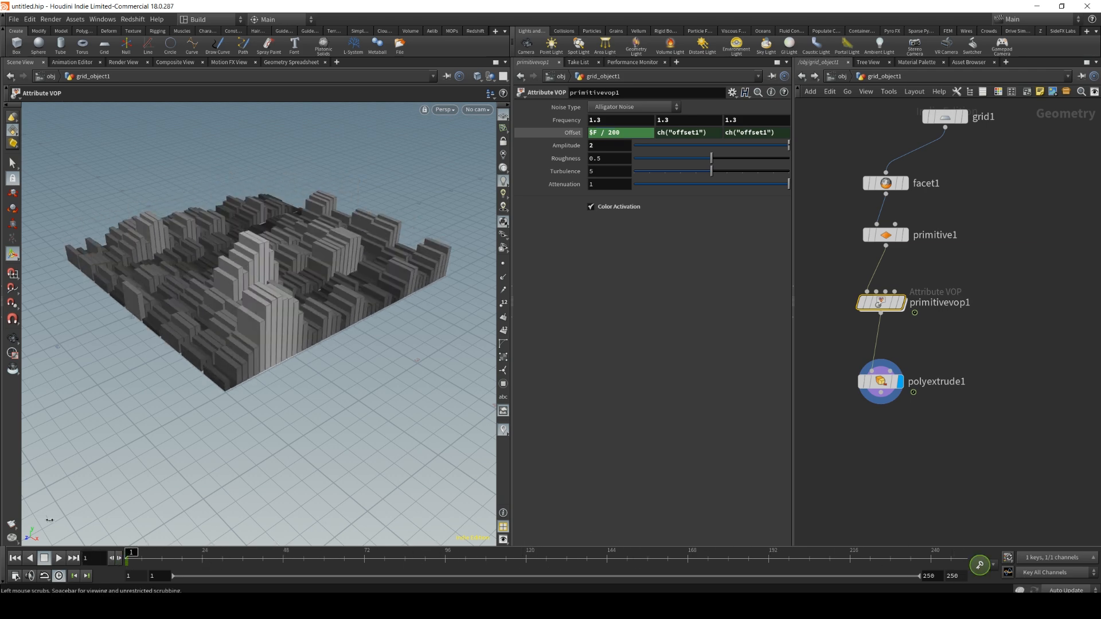
left_click(59, 558)
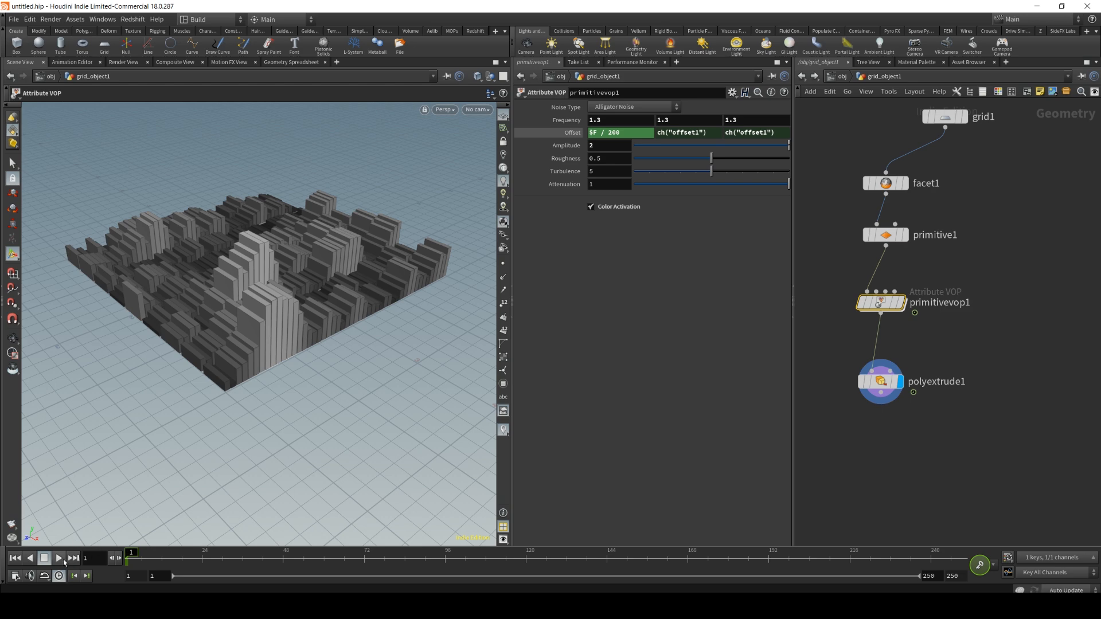
left_click_drag(277, 242, 314, 271, "alt")
key("Up")
mouse_move(310, 312)
left_mouse_down("alt")
mouse_move(314, 300)
mouse_move(298, 320)
left_mouse_up("alt")
scroll(322, 268, "up", 2)
right_click_drag(322, 268, 281, 309, "alt")
left_click_drag(281, 310, 292, 297, "alt")
right_click_drag(292, 297, 270, 235, "alt")
right_click_drag(184, 270, 243, 268, "alt")
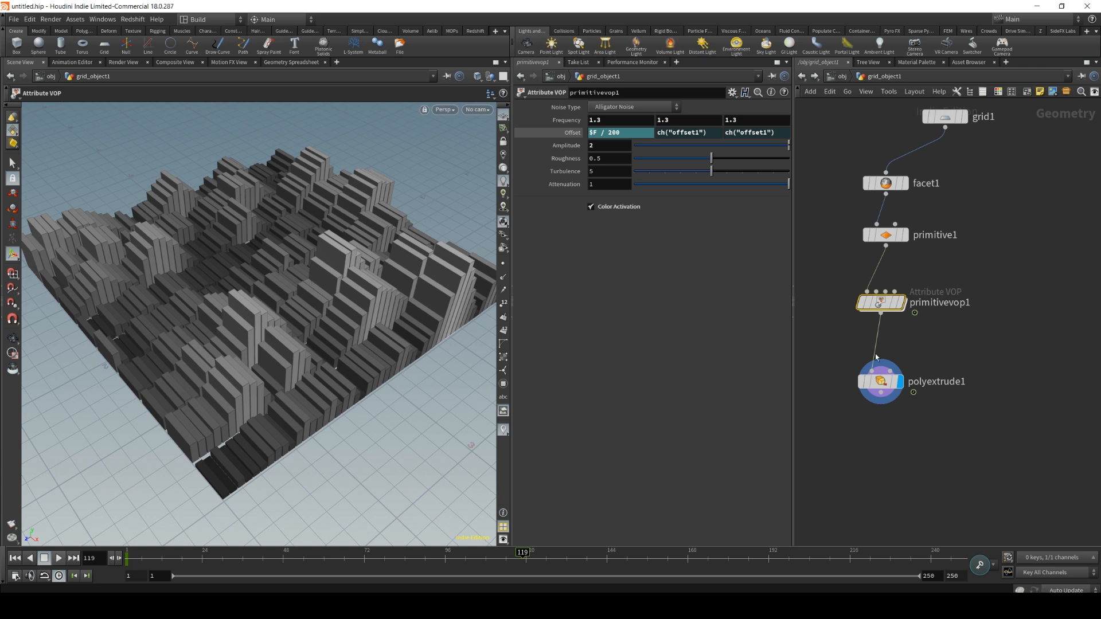
Add an Attribute Promote node after polyextrude1 and make it the displayed node.
middle_click(882, 385)
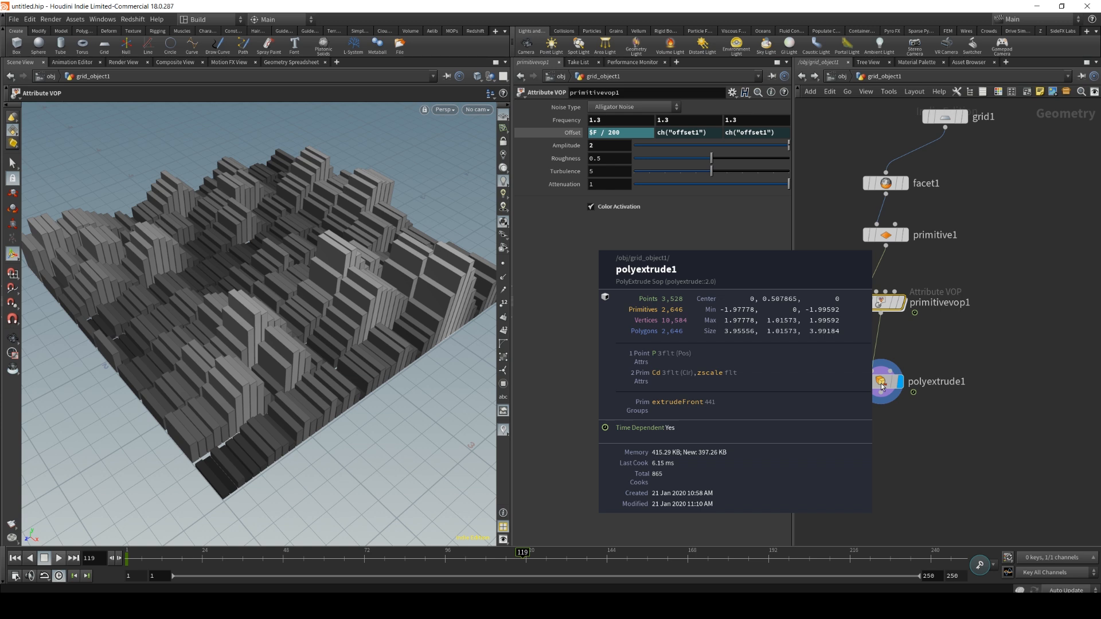
left_click(1010, 429)
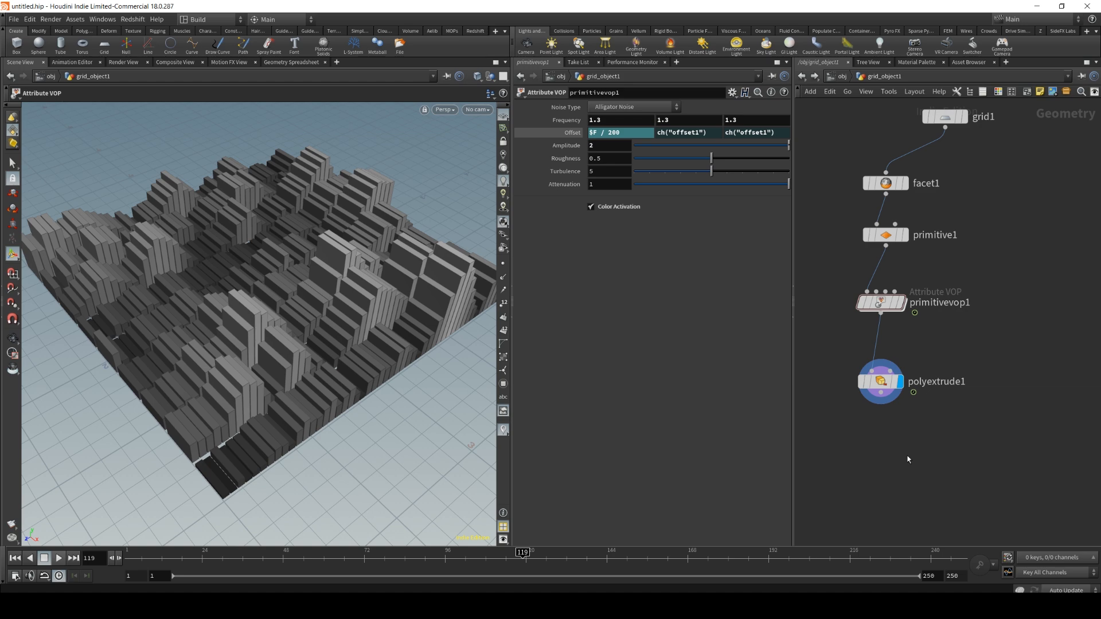
key("Tab")
type("attribute promo")
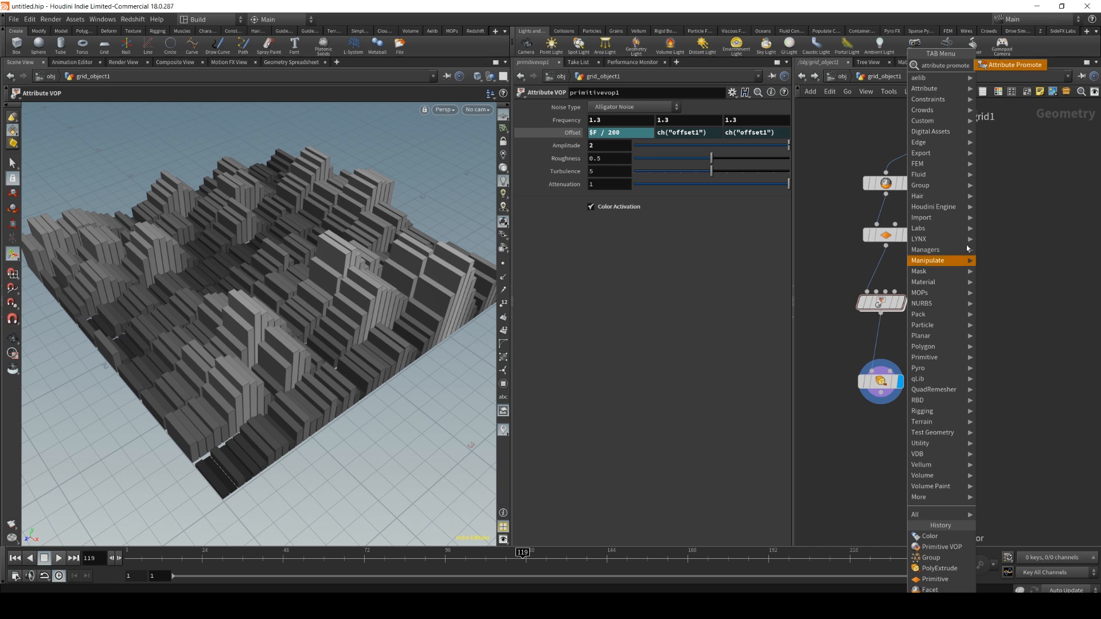
key("Return")
left_click(877, 422)
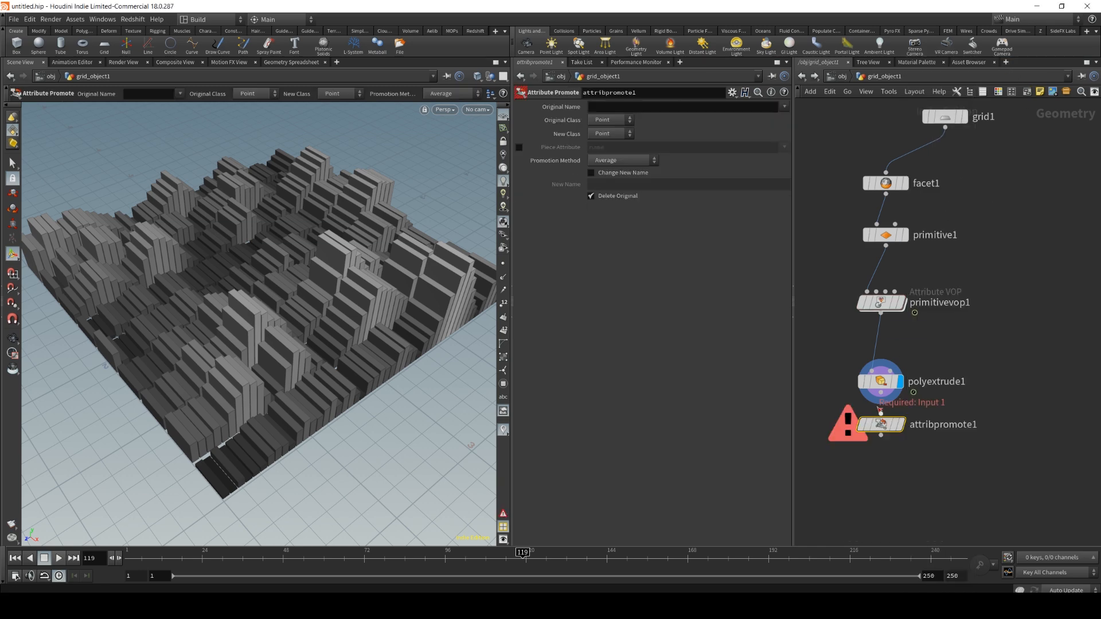
left_click(904, 403)
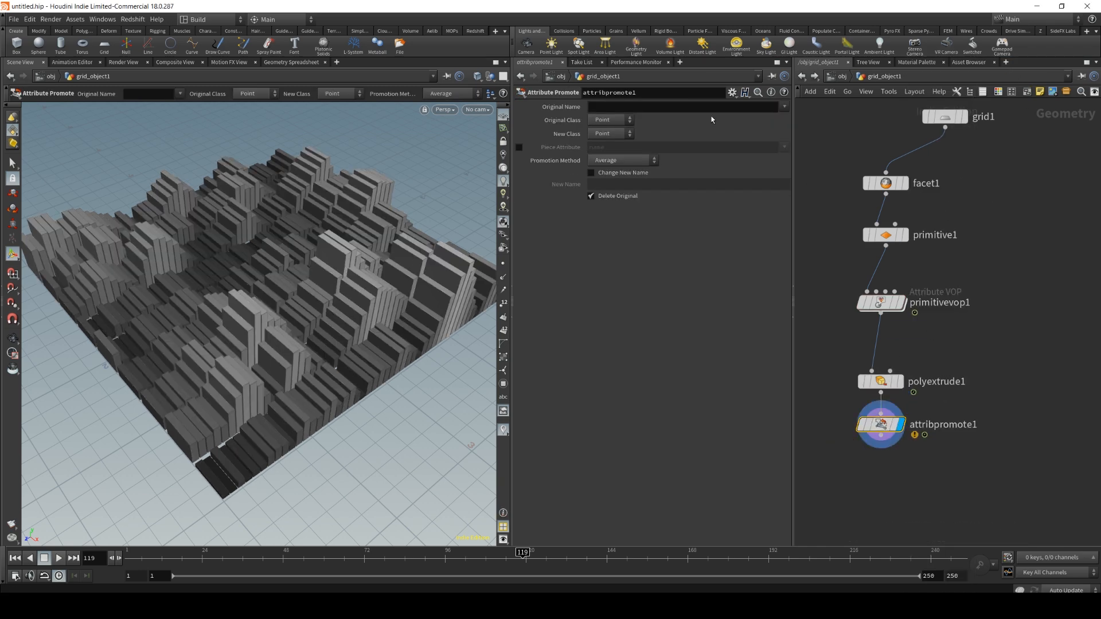
Promote the Cd attribute from Primitive class to Point class in the Attribute Promote node.
left_click(609, 121)
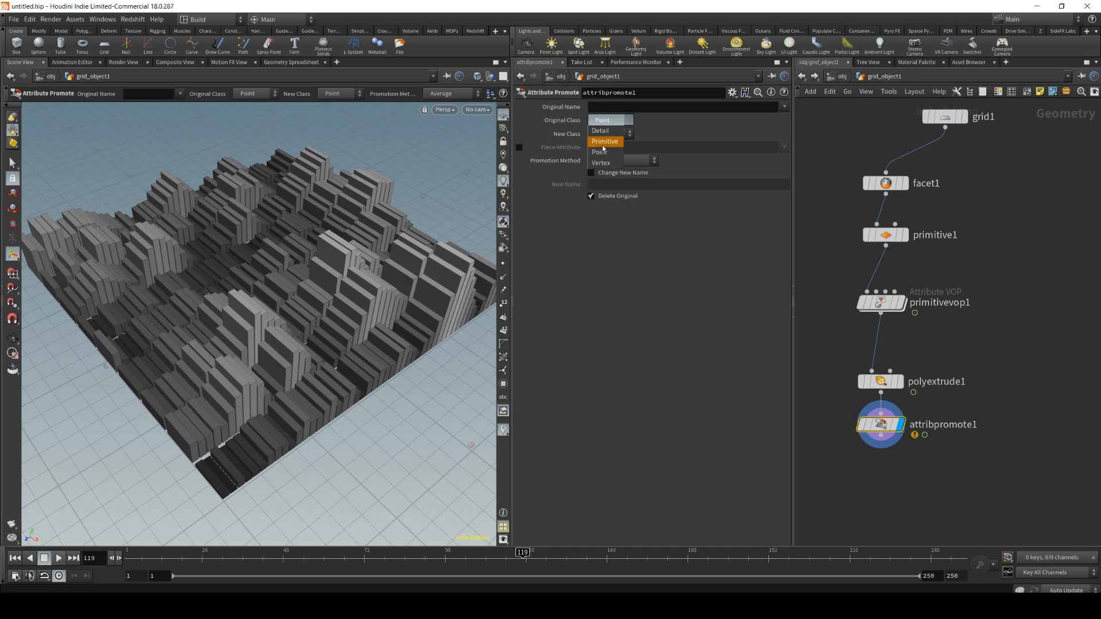
left_click(612, 141)
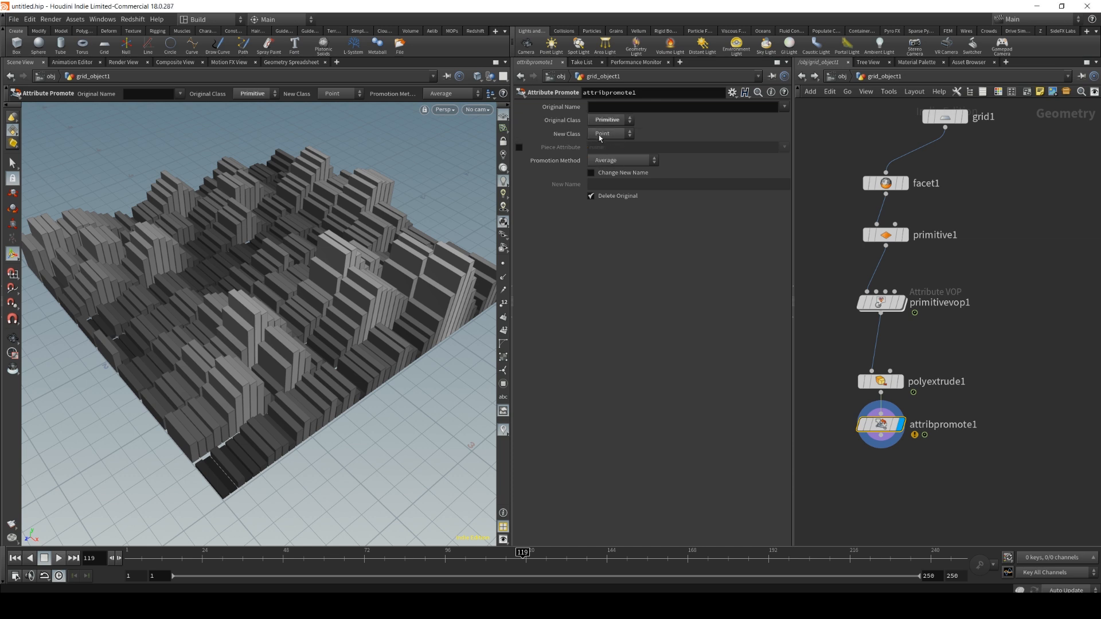
left_click(606, 107)
key("Return")
Compare the attribute information of attribpromote1 and polyextrude1, and move attribpromote1 slightly lower in the network.
middle_click(882, 424)
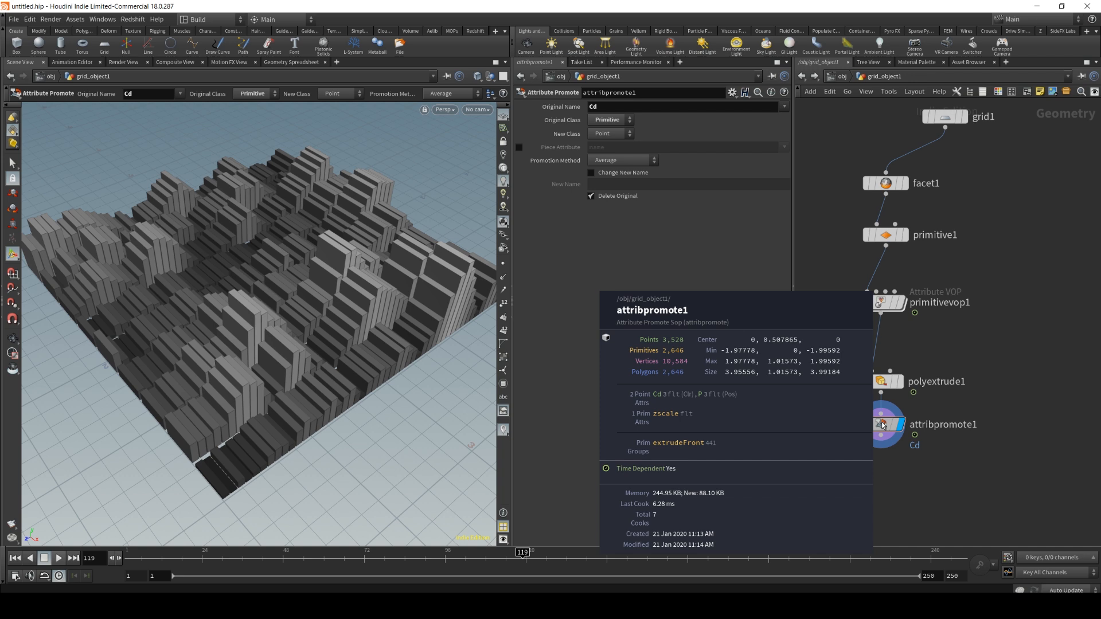
middle_click(884, 388)
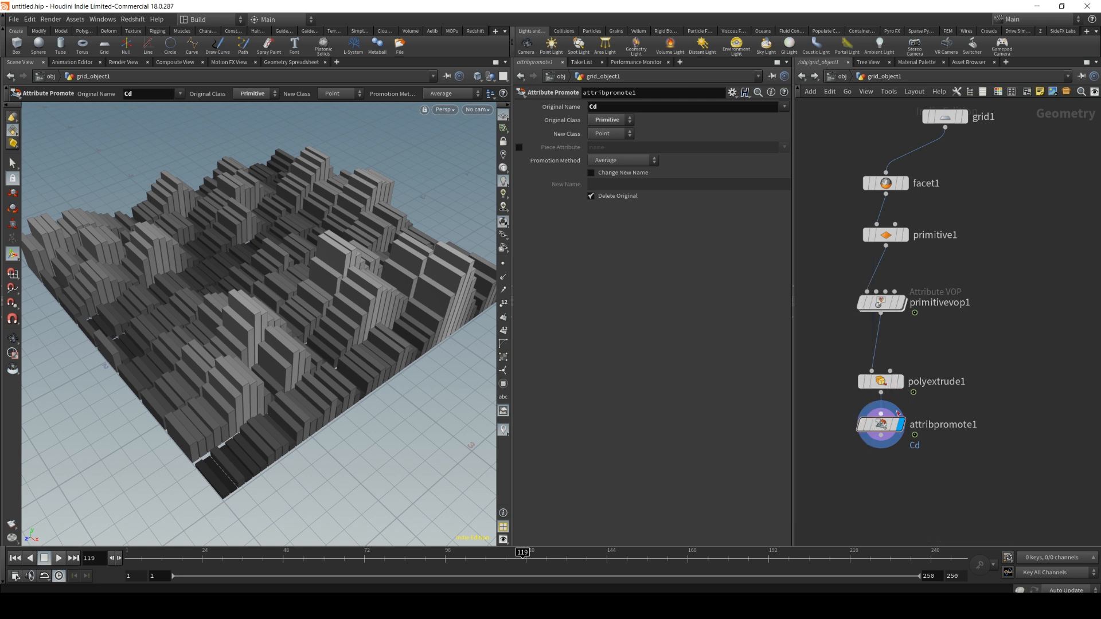
middle_click(884, 428)
left_click_drag(964, 480, 875, 450)
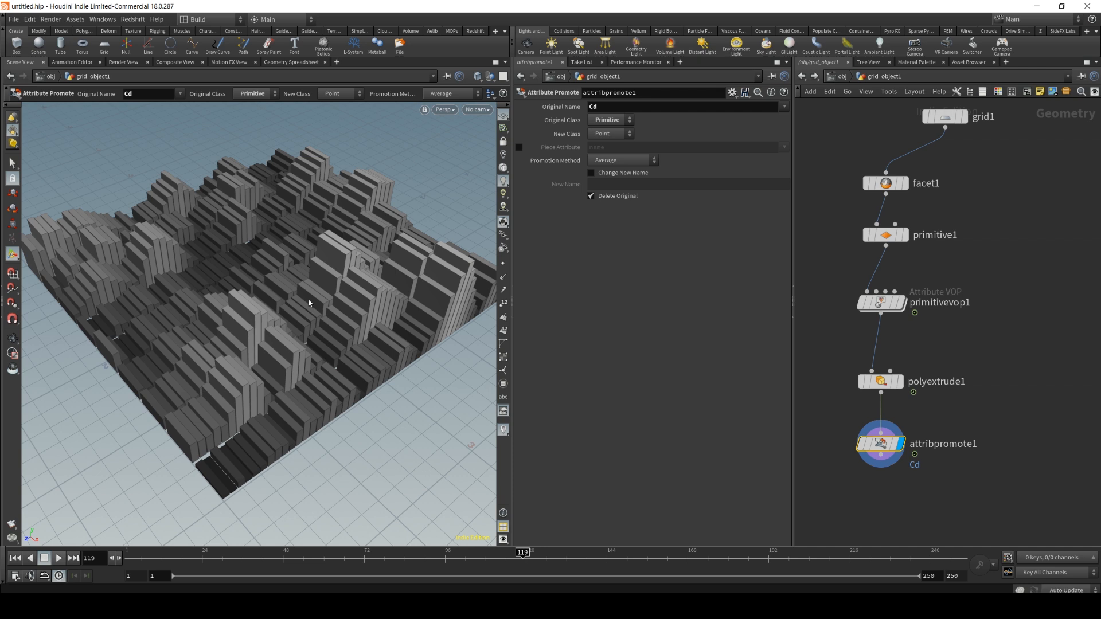
right_click_drag(308, 301, 293, 319, "alt")
left_click_drag(292, 335, 293, 319, "alt")
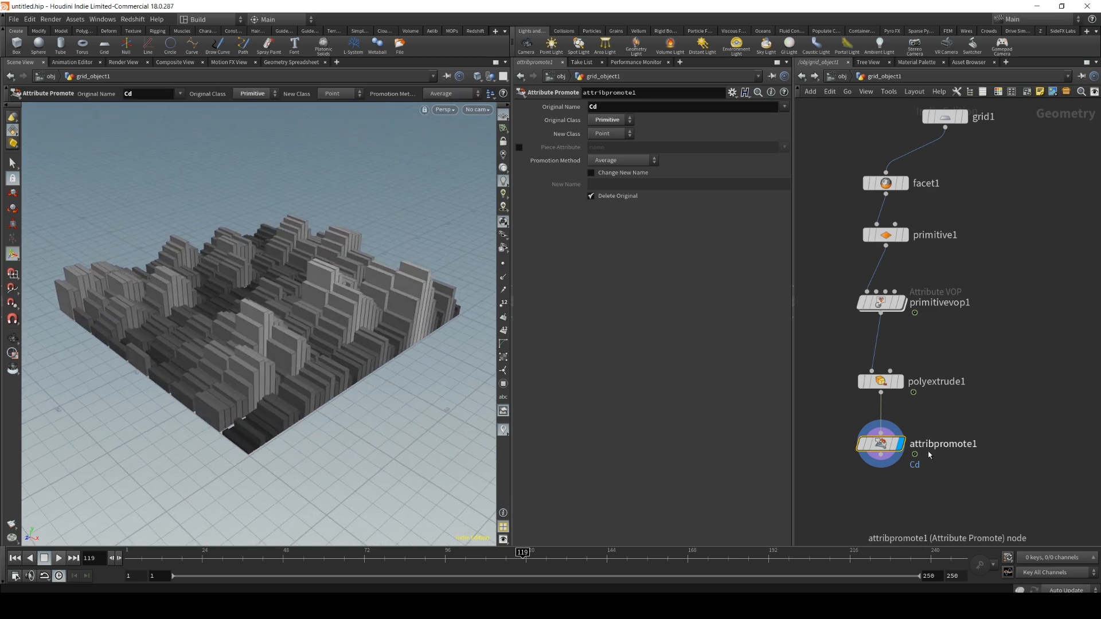
middle_click_drag(926, 498, 946, 469)
right_click_drag(321, 351, 314, 304, "alt")
left_click_drag(315, 304, 315, 315, "alt")
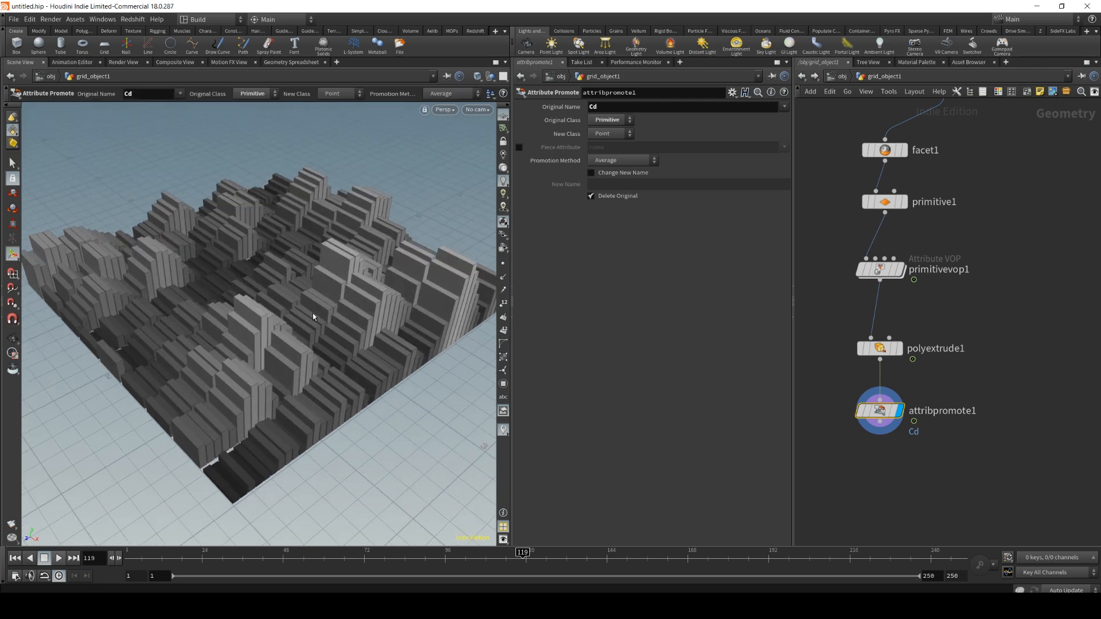
Colour the primitivevop1 node pink using the network's colour palette.
left_click(885, 480)
left_click(880, 269)
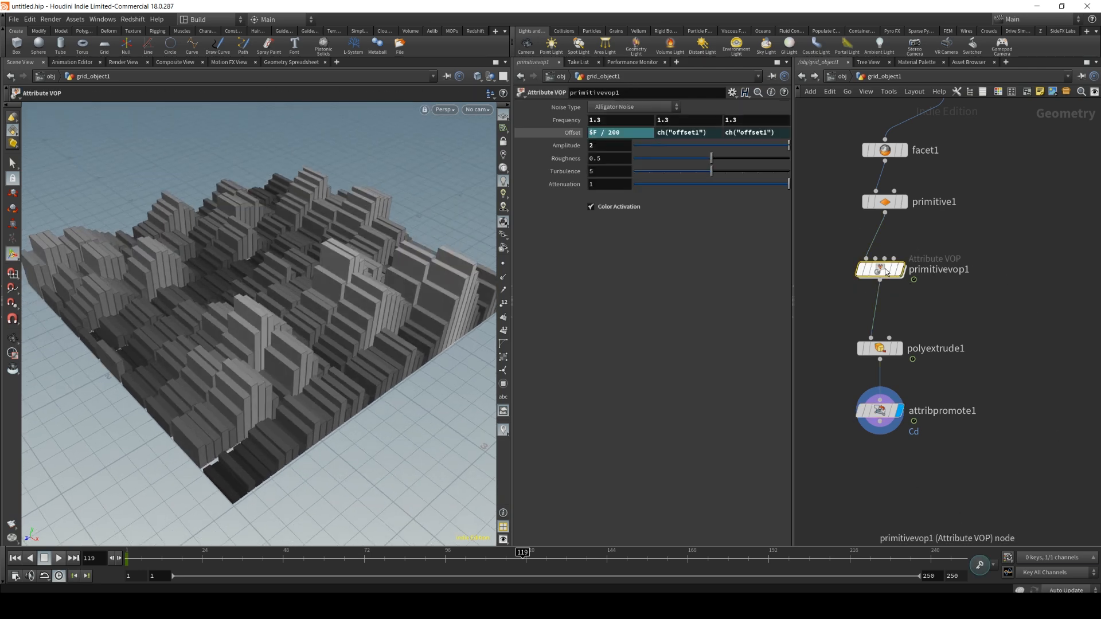
left_click(999, 92)
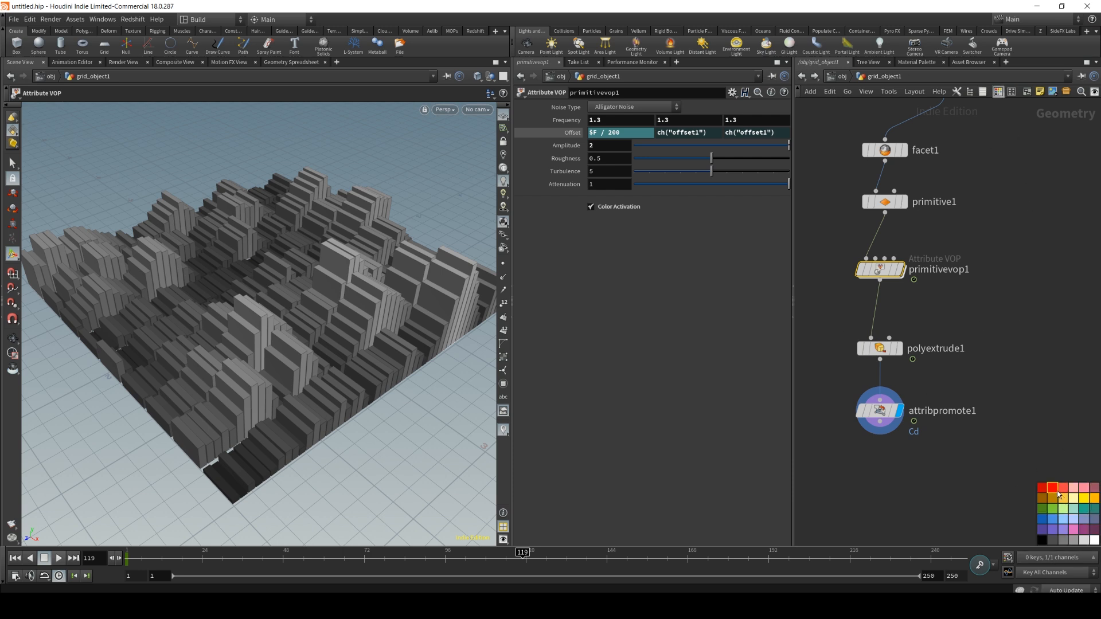
left_click(1083, 487)
middle_click_drag(1016, 337, 1000, 396)
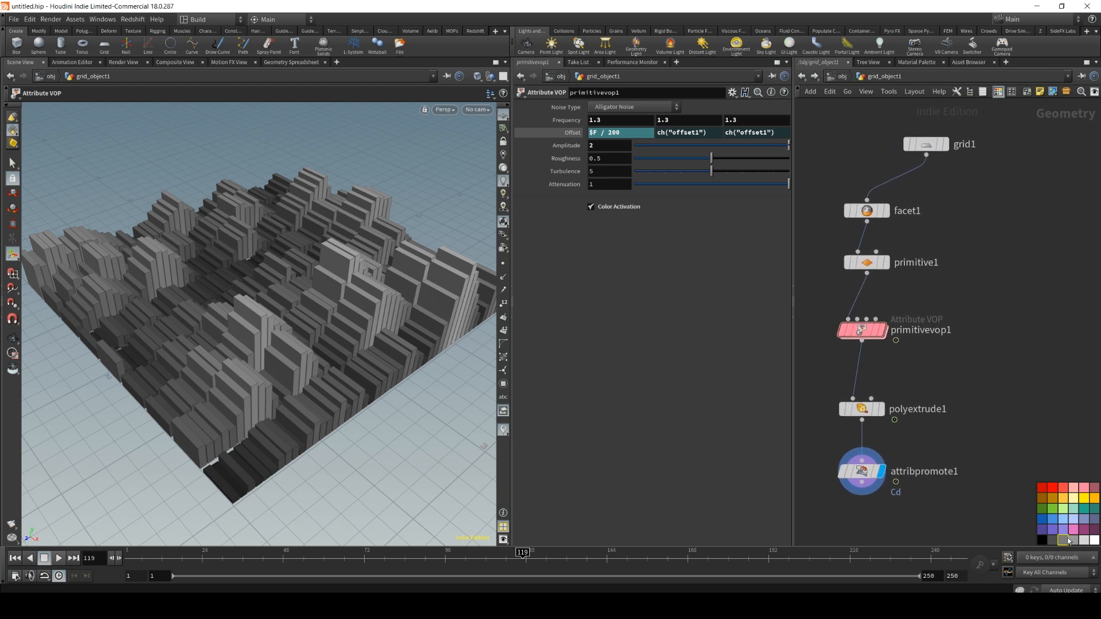
left_click(997, 92)
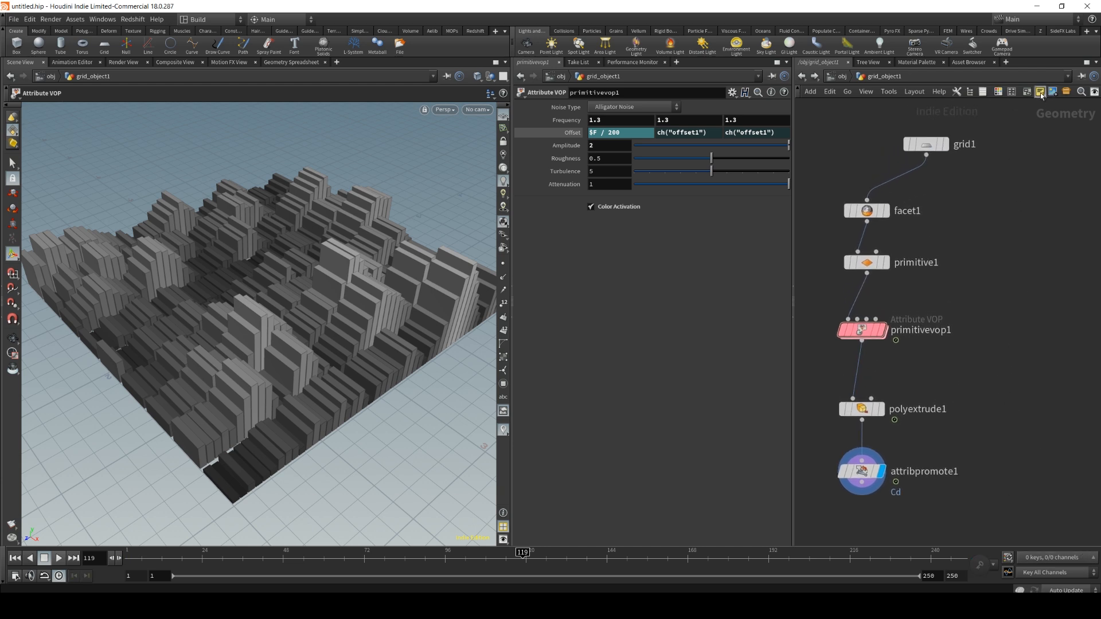
Add a sticky note beside the node chain and colour it pink.
left_click(1040, 92)
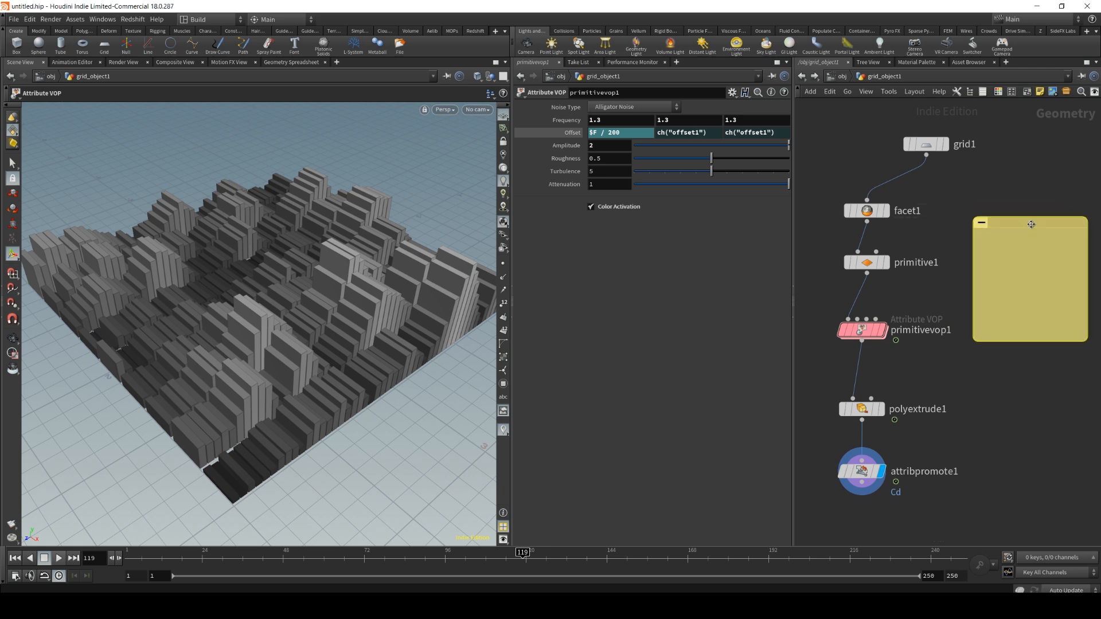
left_click(997, 92)
left_click_drag(1075, 490, 1003, 238)
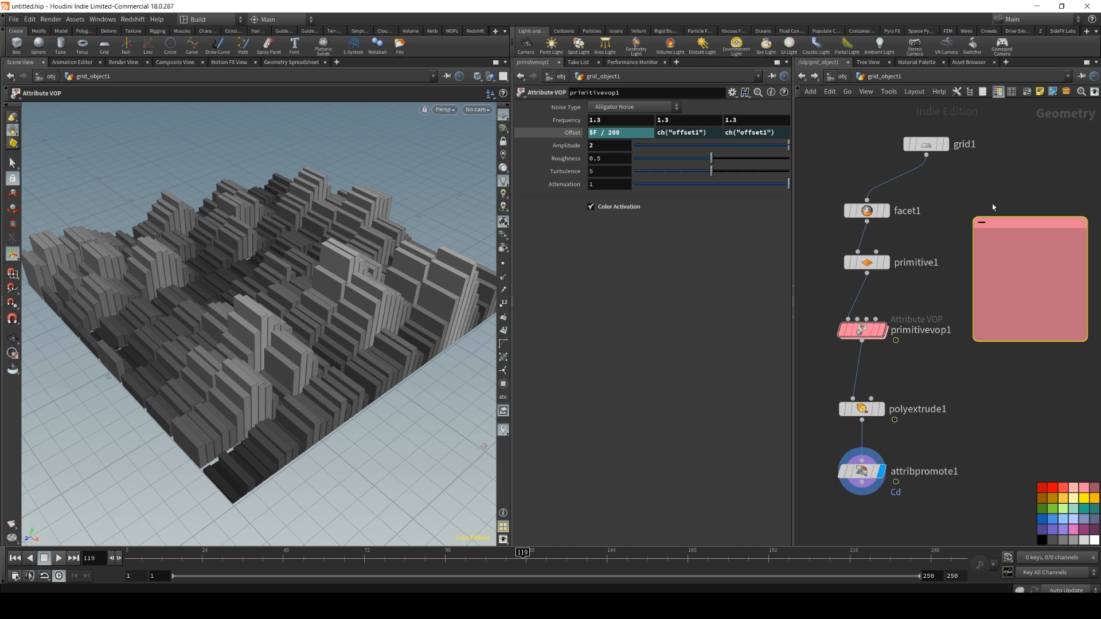
Write "Controls are over pink nodes" in the sticky note and shrink it to fit beside the pink node.
left_click(994, 241)
type("Con")
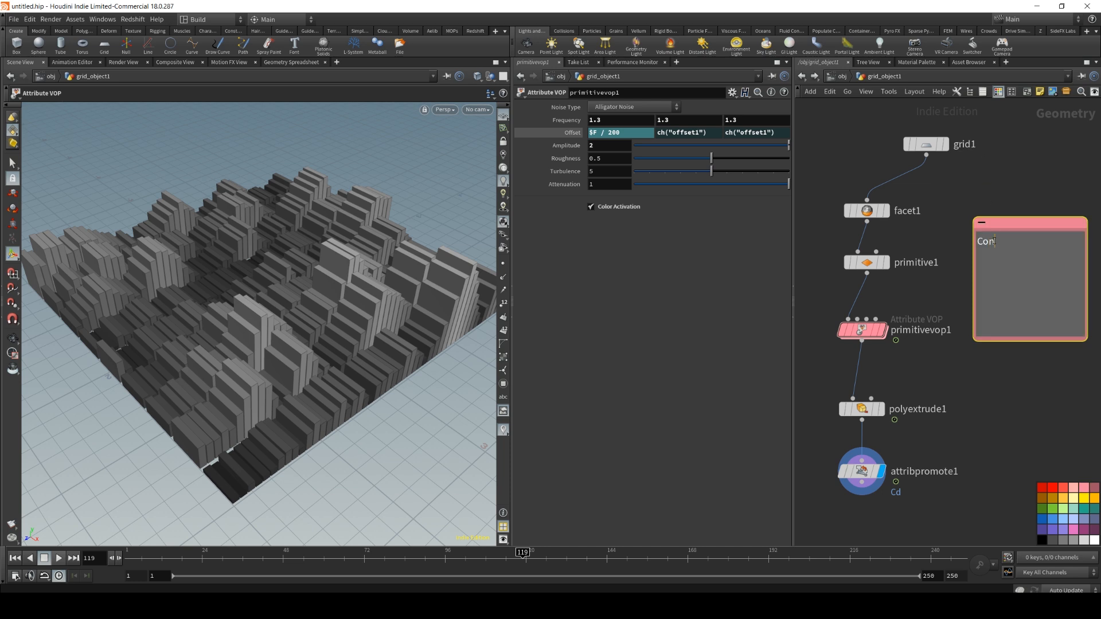
type("trols are over pink nodes")
left_click(1054, 371)
left_click_drag(1026, 342, 989, 287)
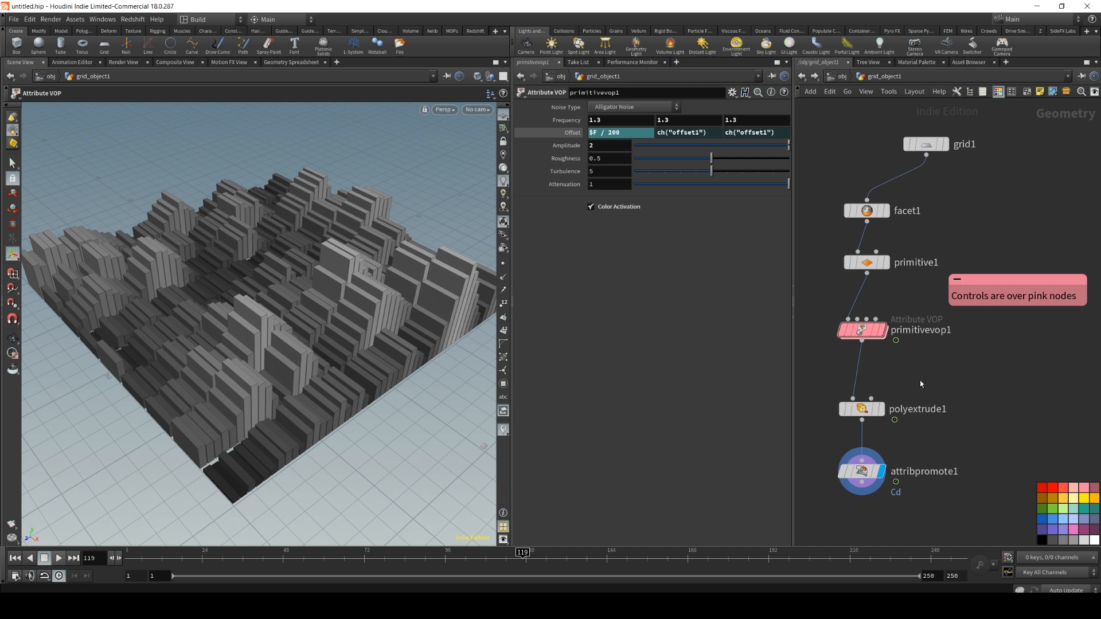
Colour the polyextrude1 node pink to match primitivevop1.
middle_click_drag(987, 463, 972, 440)
scroll(966, 432, "down", 3)
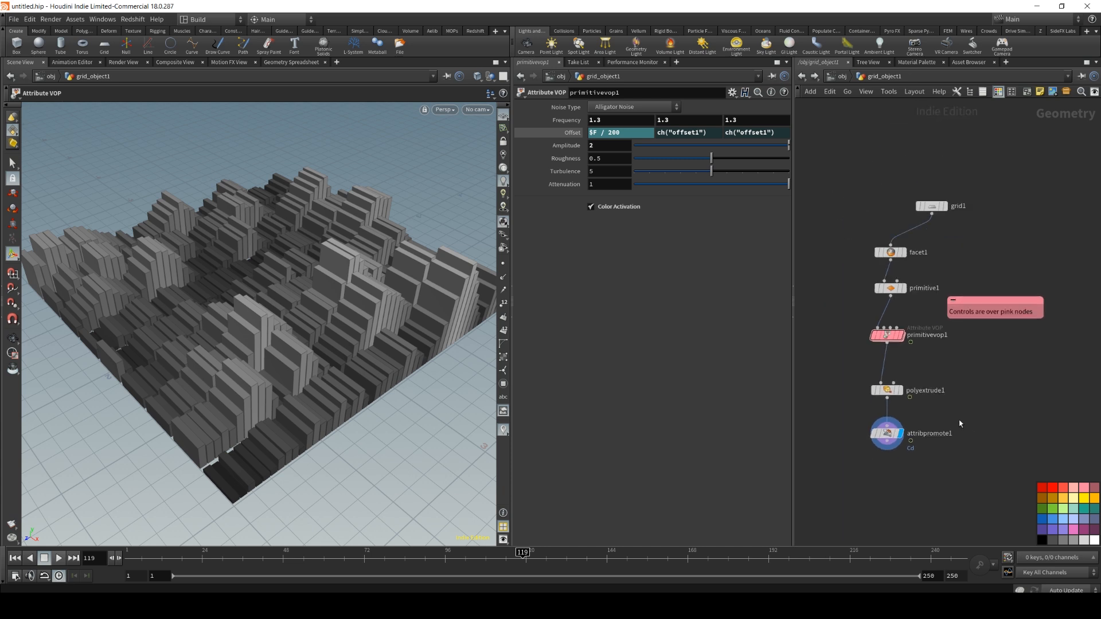
scroll(975, 424, "up", 3)
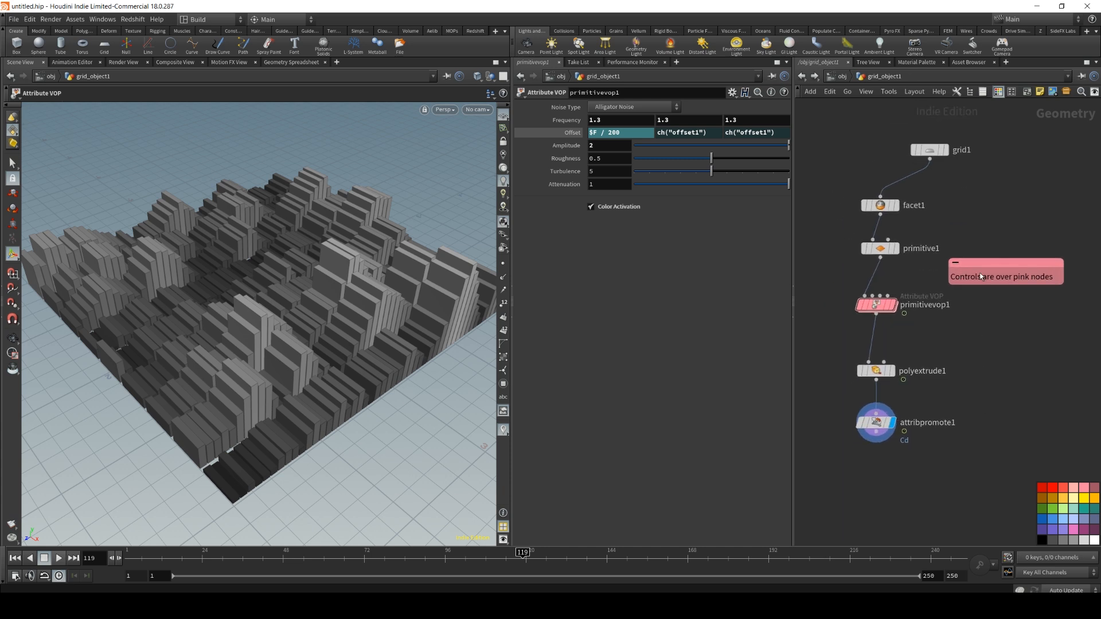
middle_click_drag(1001, 382, 995, 354)
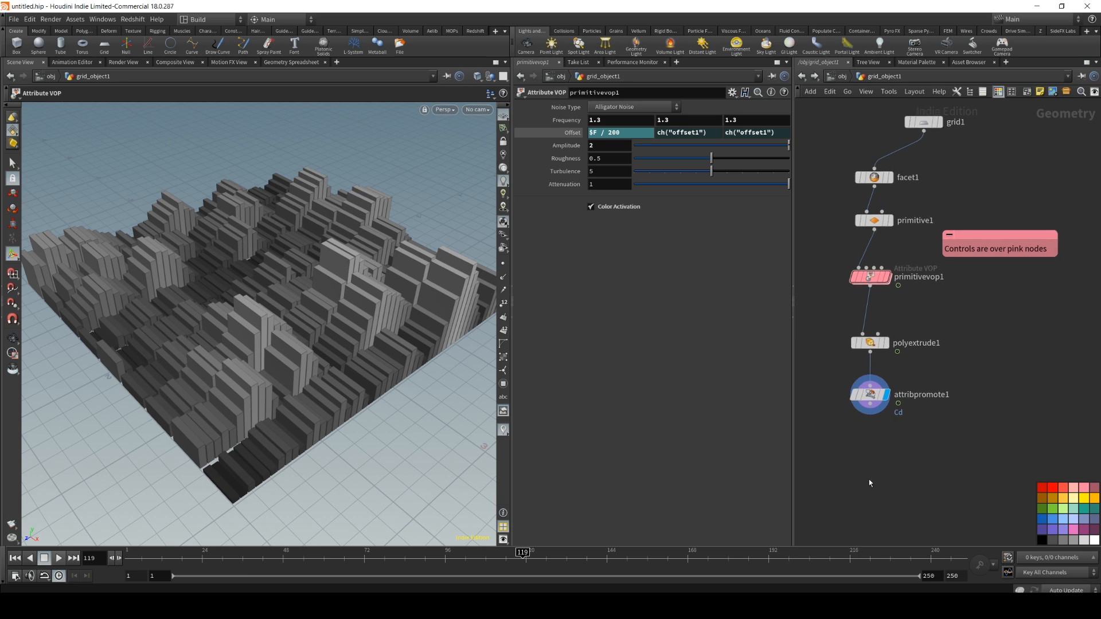
left_click(870, 343)
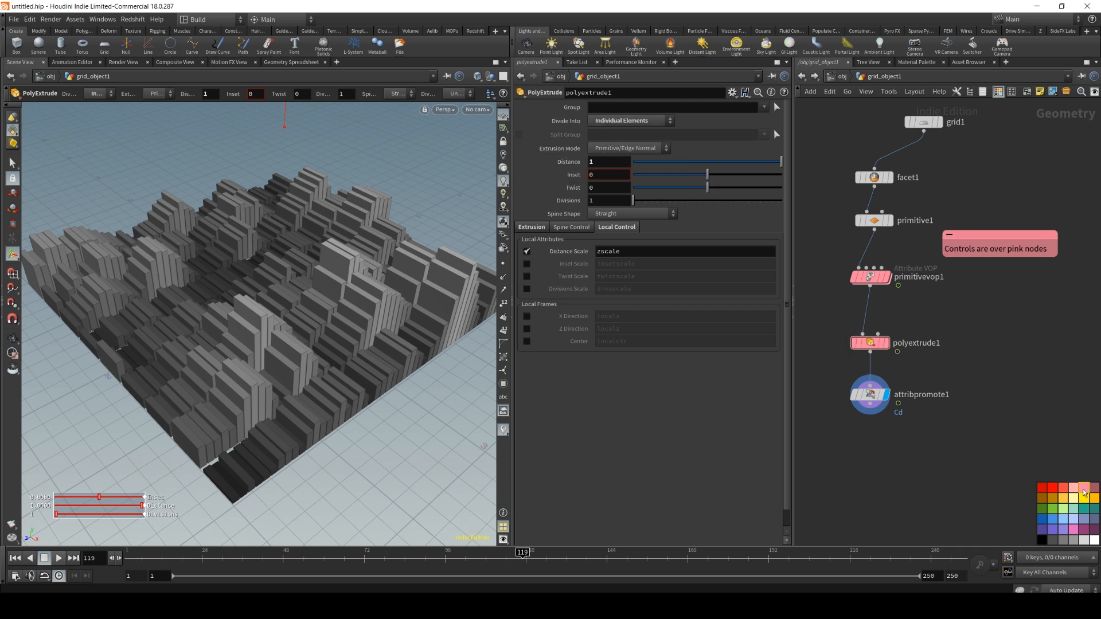
Try an Amplitude of 1 on primitivevop1 and undo the change.
left_click(870, 276)
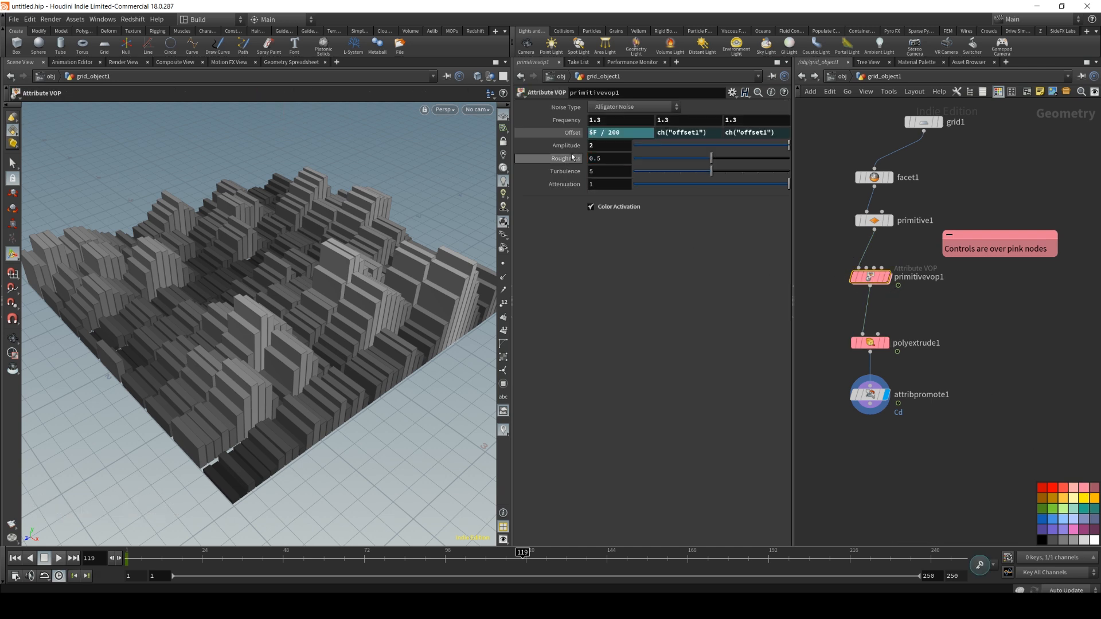
left_click(606, 149)
key("BackSpace")
type("1")
key("Return")
key("ctrl+z")
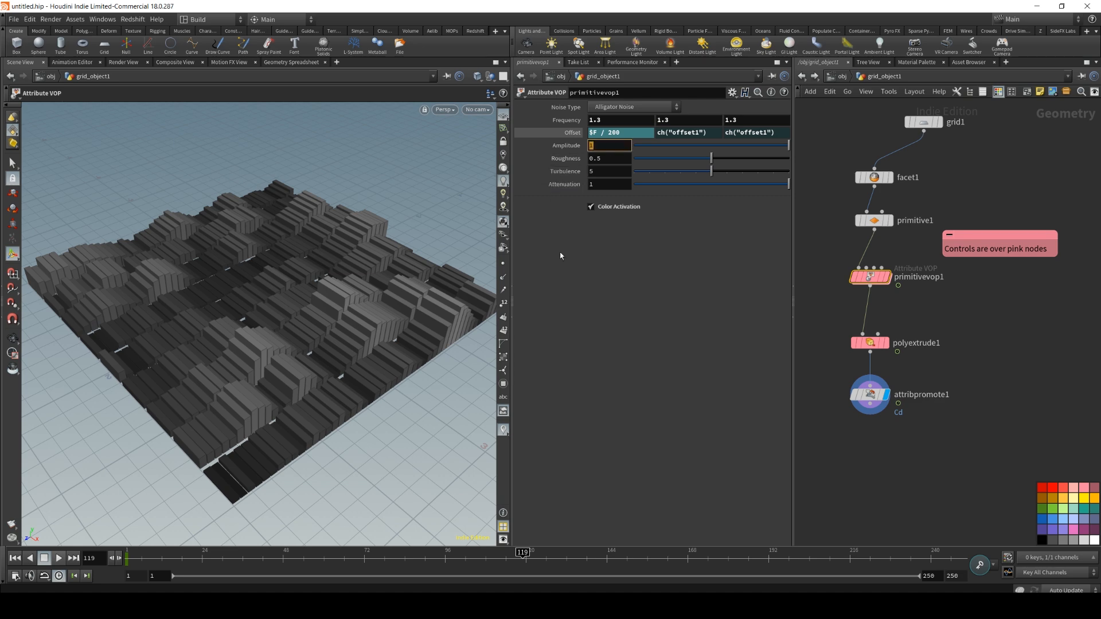
Show the transform parameters of the primitive1 node.
middle_click_drag(940, 450, 942, 407)
left_click(908, 178)
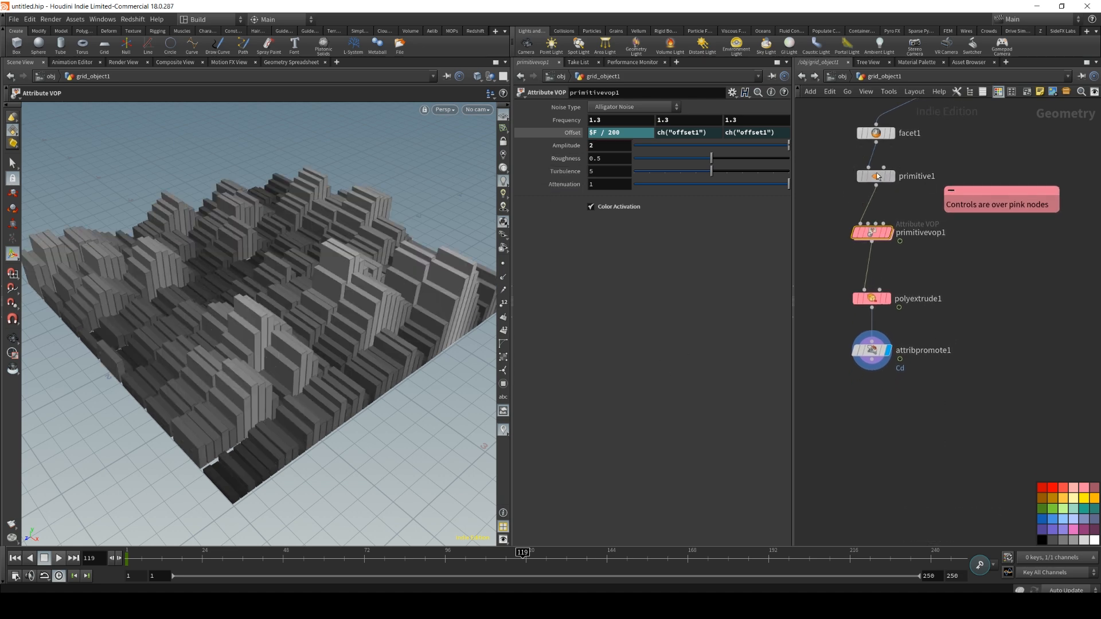
left_click(989, 361)
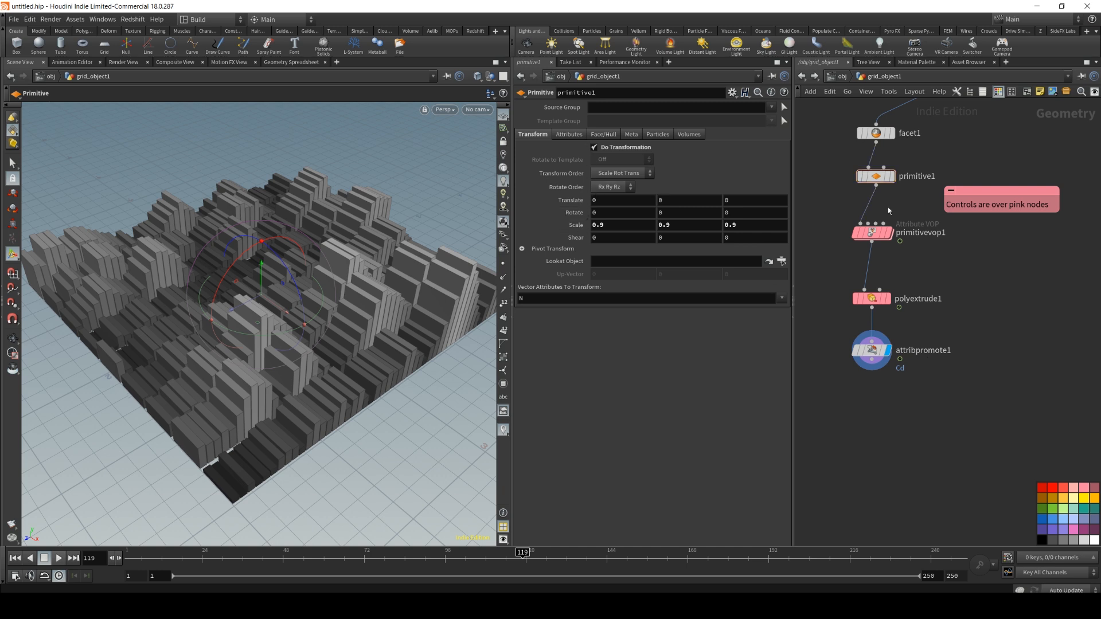
Align grid1 above facet1 and enclose grid1, facet1 and primitive1 in a network box titled "Don't touch".
left_click_drag(838, 217, 1003, 207)
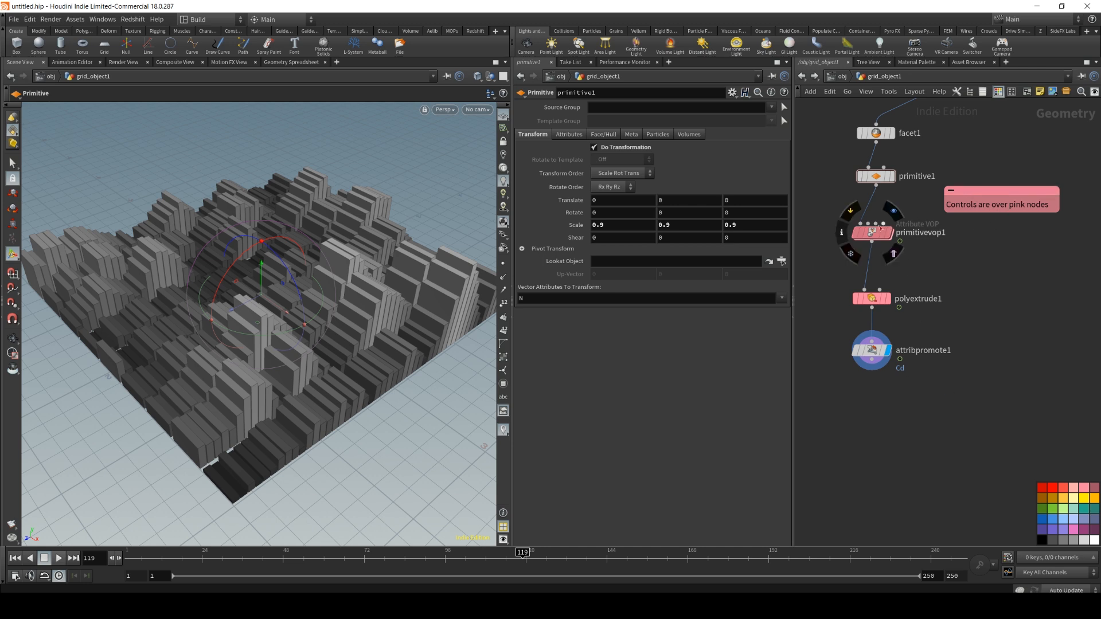
middle_click_drag(974, 302, 973, 375)
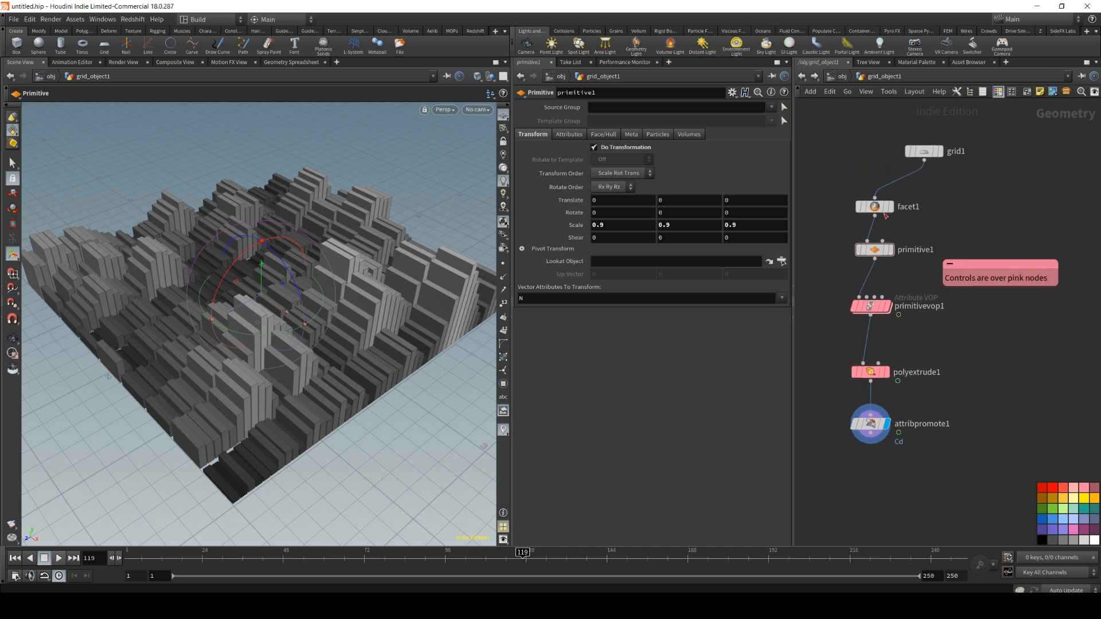
left_click_drag(923, 155, 875, 157)
left_click_drag(832, 127, 919, 270)
key("shift+o")
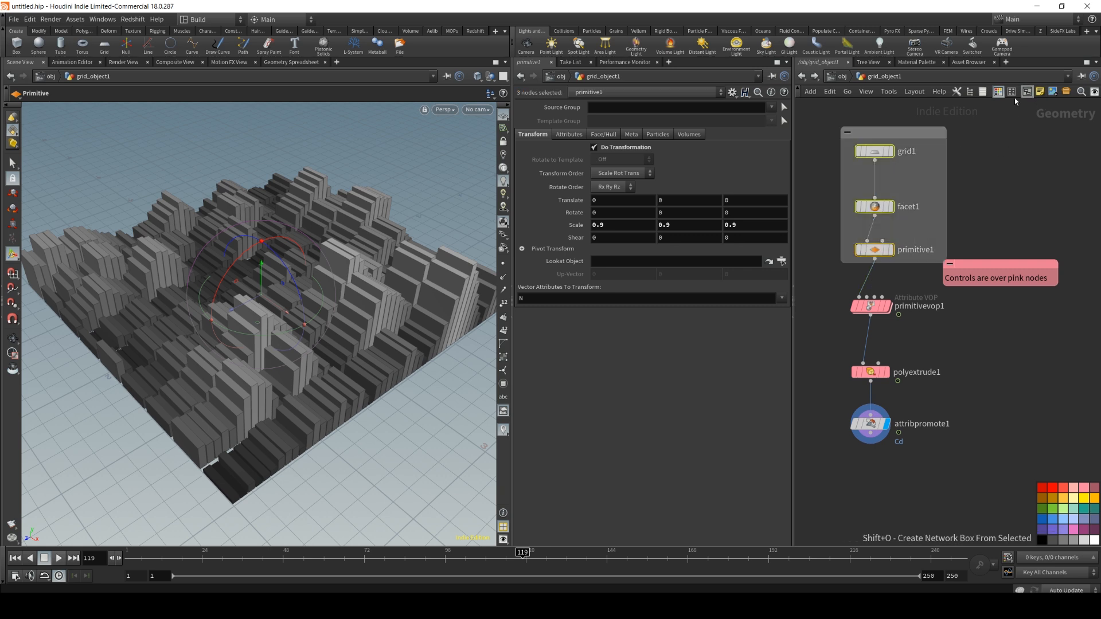
type("Do")
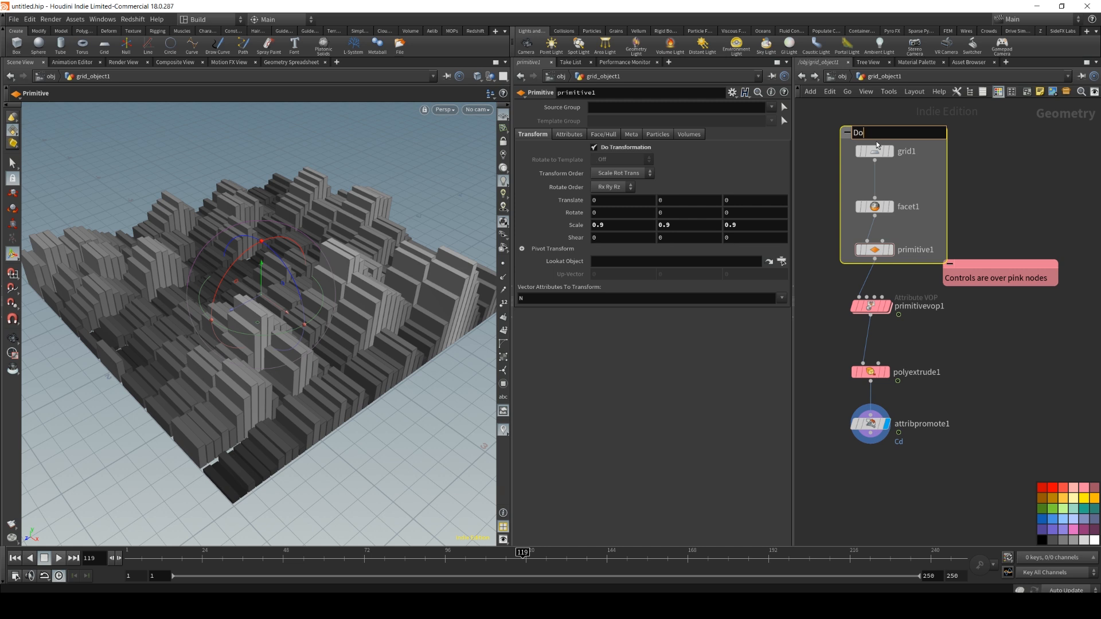
type("n't touch")
left_click(1012, 167)
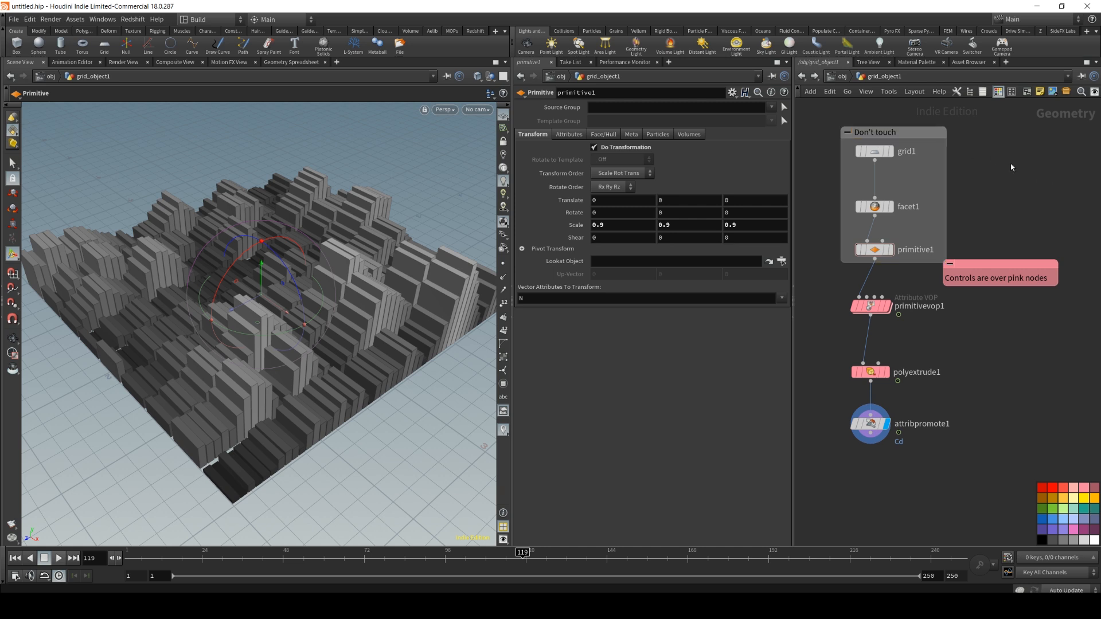
Collapse the "Don't touch" box and stack it, primitivevop1 and polyextrude1 closely above one another.
left_click(847, 133)
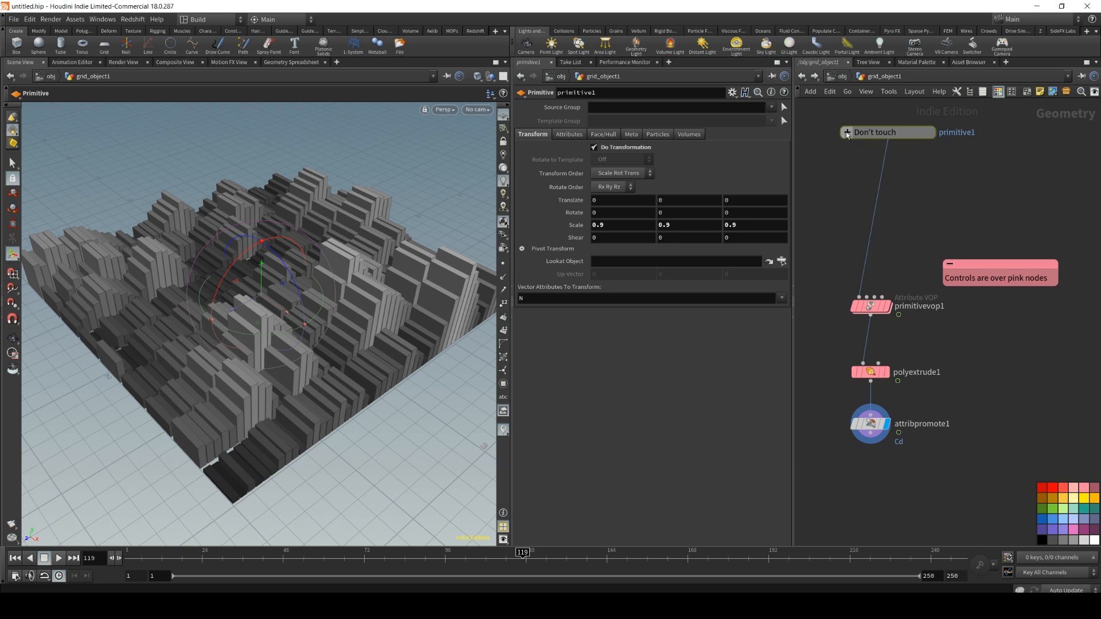
left_click_drag(860, 133, 842, 229)
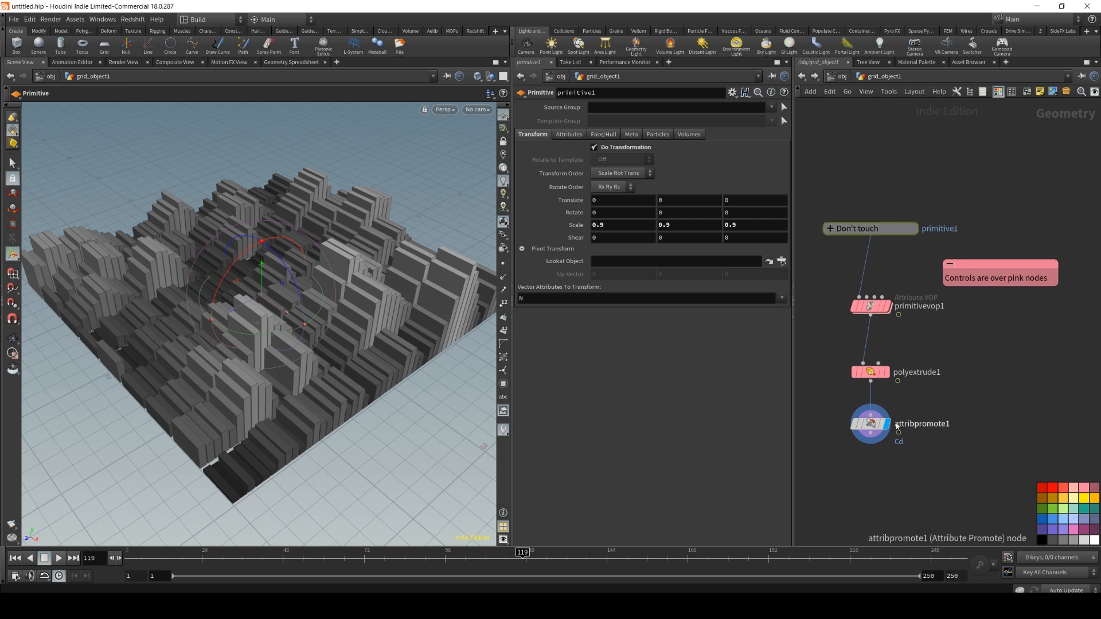
left_click_drag(870, 305, 870, 280)
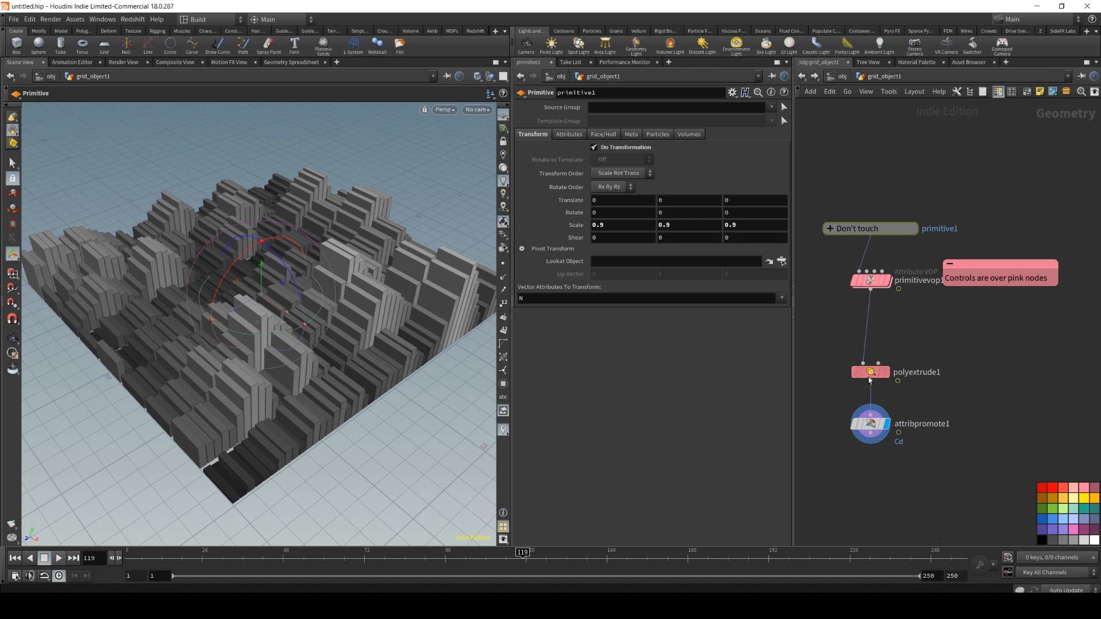
left_click_drag(871, 370, 870, 322)
left_click_drag(820, 266, 928, 353)
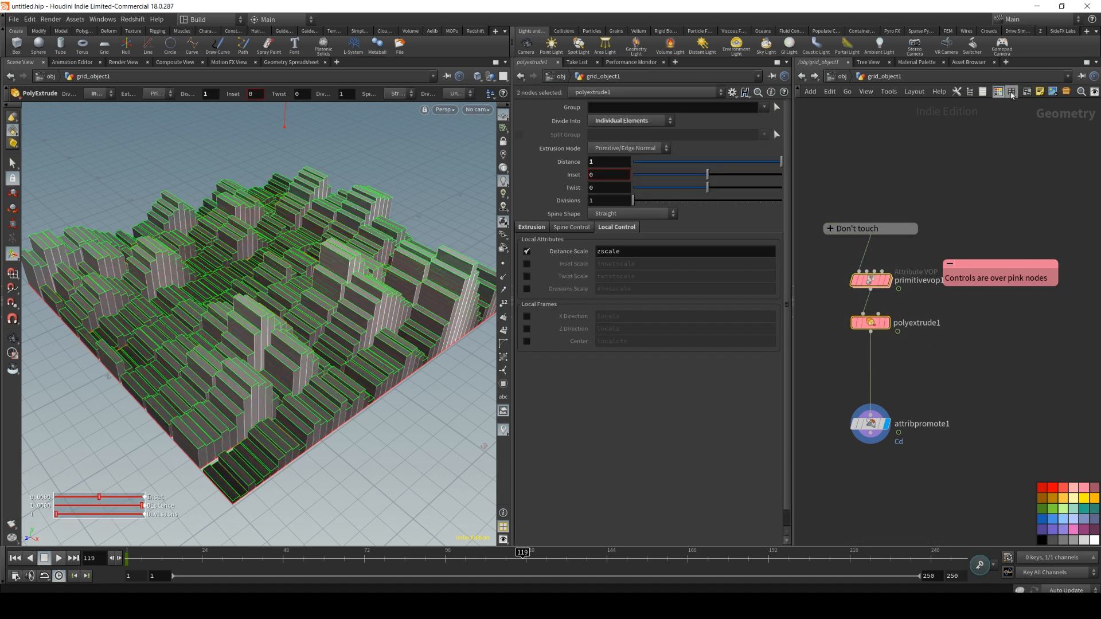
left_click(919, 368)
left_click_drag(830, 257, 829, 286)
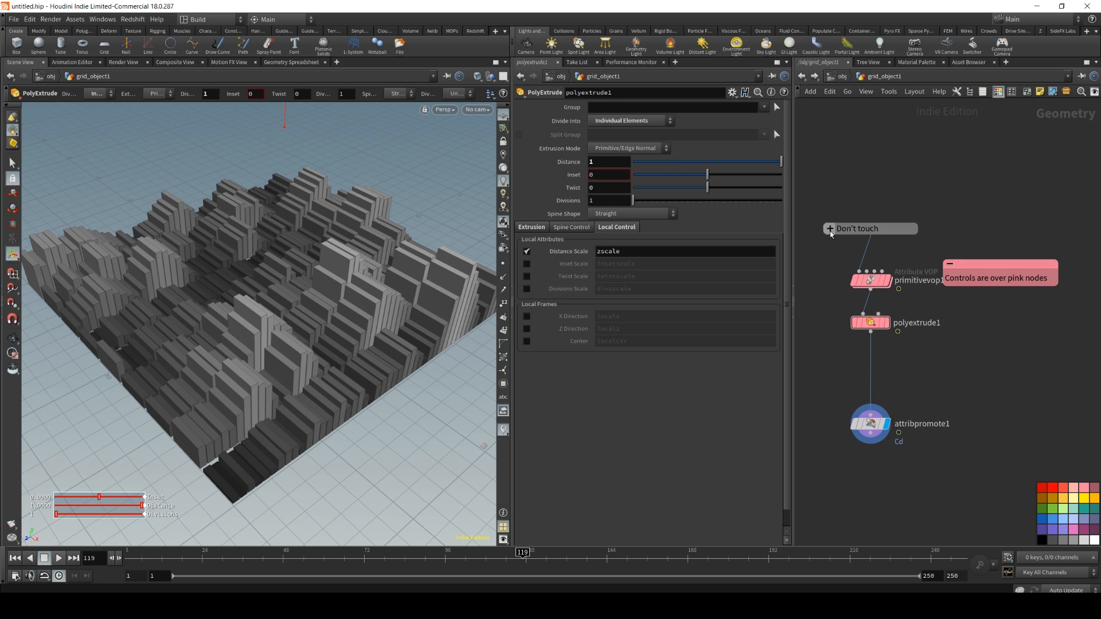
left_click(830, 229)
left_click(830, 230)
Move the "Controls are over pink nodes" sticky note clear of the primitivevop1 label.
left_click_drag(993, 269, 1014, 264)
middle_click_drag(973, 385, 971, 297)
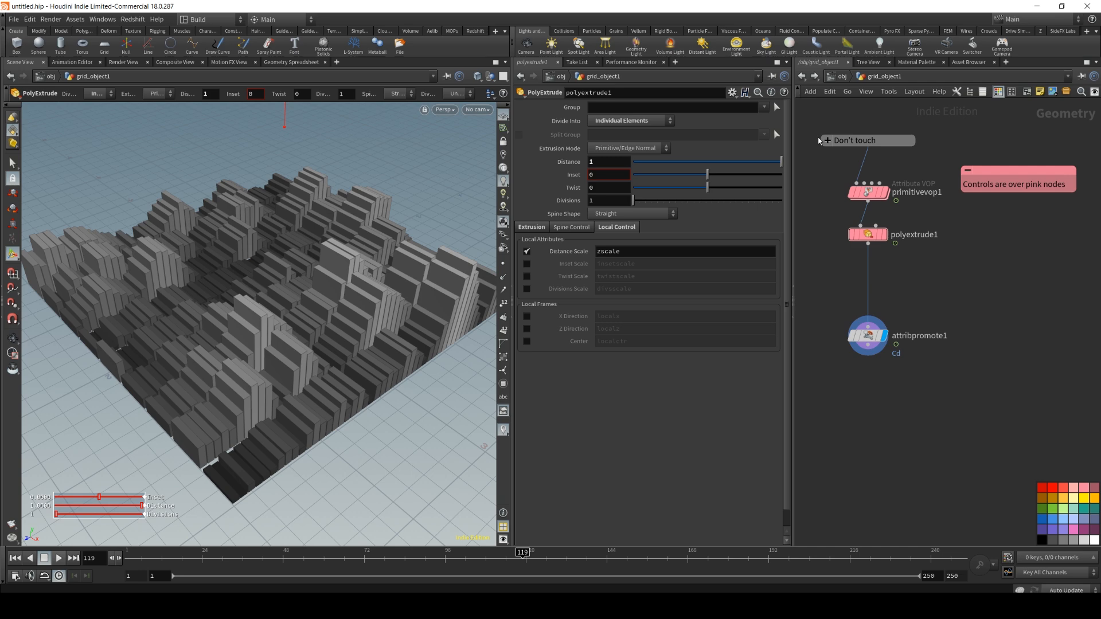
middle_click_drag(966, 412, 977, 398)
Add a Point VOP node below attribpromote1, connect it to attribpromote1's output and make it the displayed node.
key("Tab")
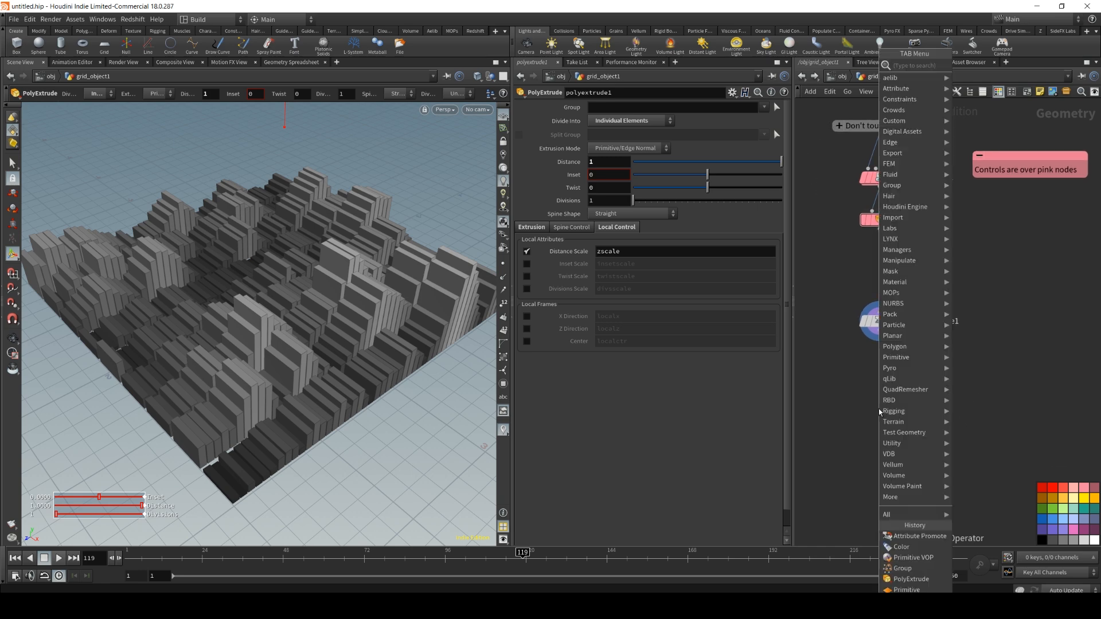
type("point vop")
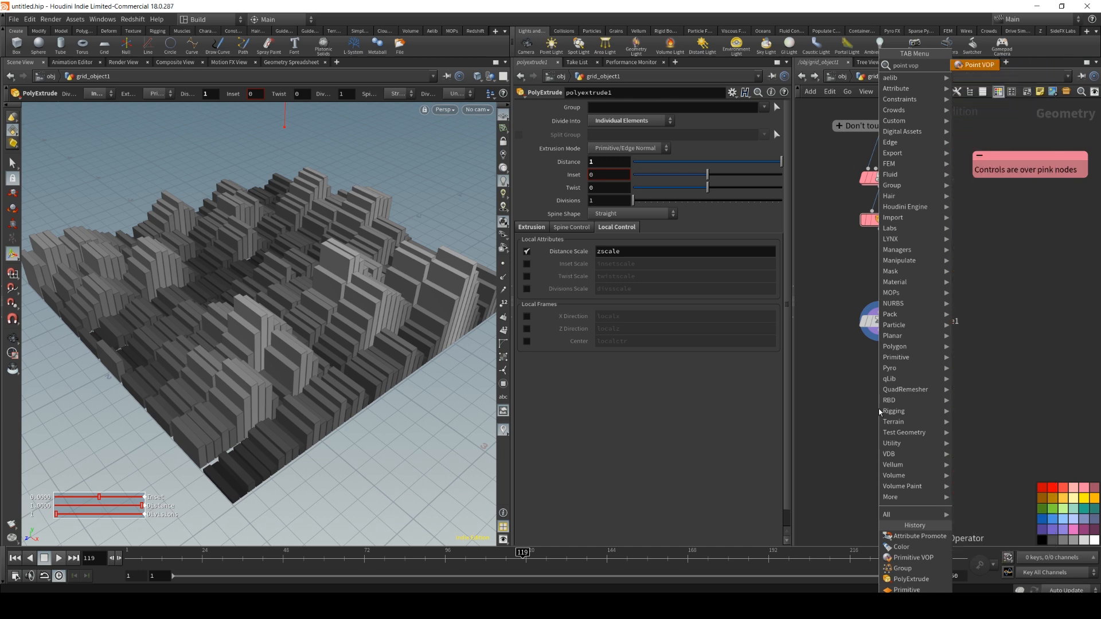
key("Return")
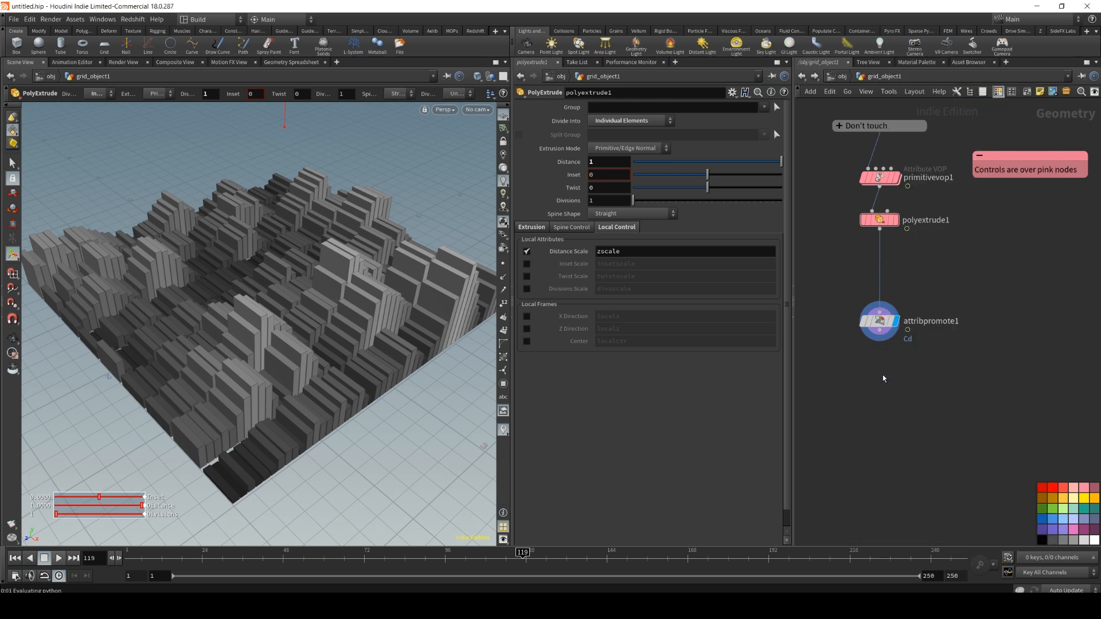
left_click(885, 373)
middle_click(878, 322)
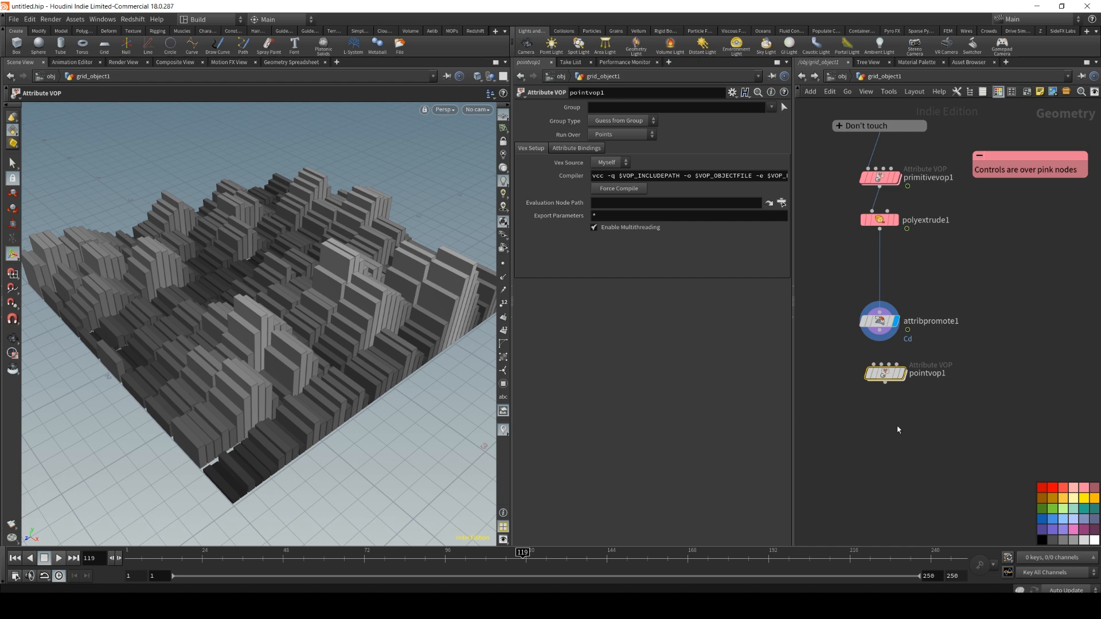
left_click_drag(877, 336, 884, 372)
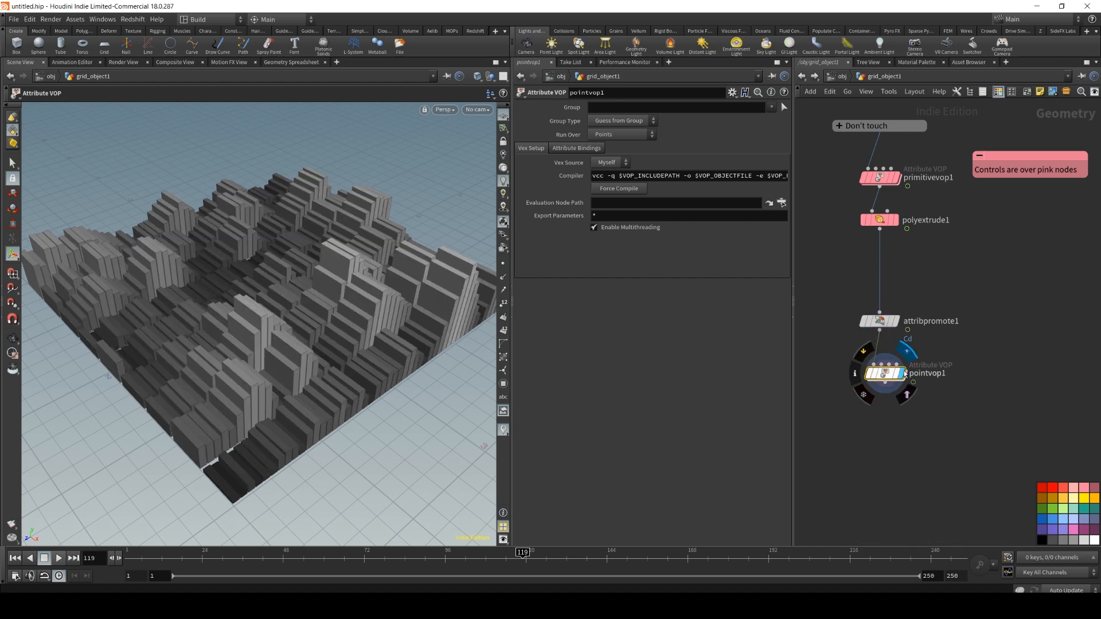
Make all existing parameters of pointvop1 invisible in its parameter interface and accept the change.
left_click(732, 93)
left_click(731, 106)
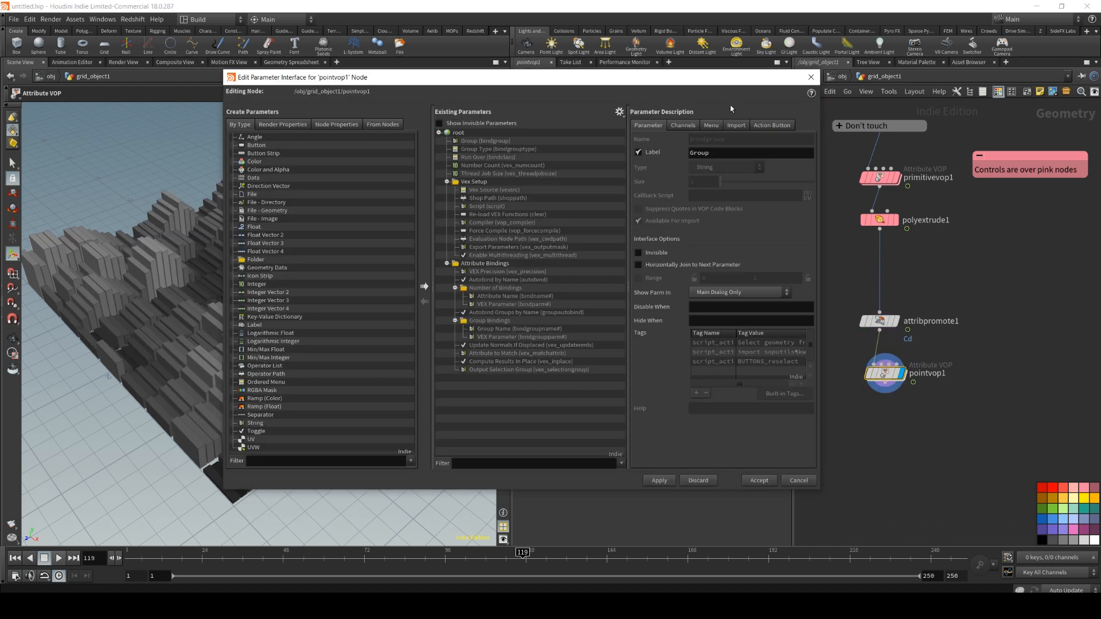
left_click(465, 141)
left_click(486, 370, "shift")
left_click(638, 252)
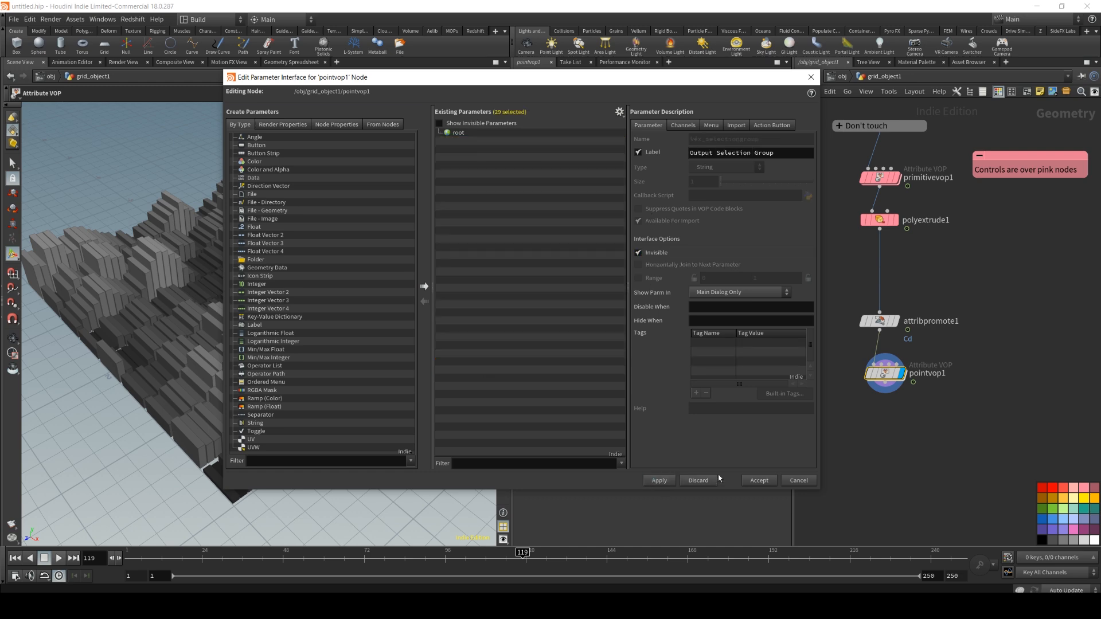
left_click(758, 480)
Rename the pointvop1 node to Color_Controls.
left_click(936, 373)
left_click_drag(958, 373, 860, 376)
type("Color_COntrols")
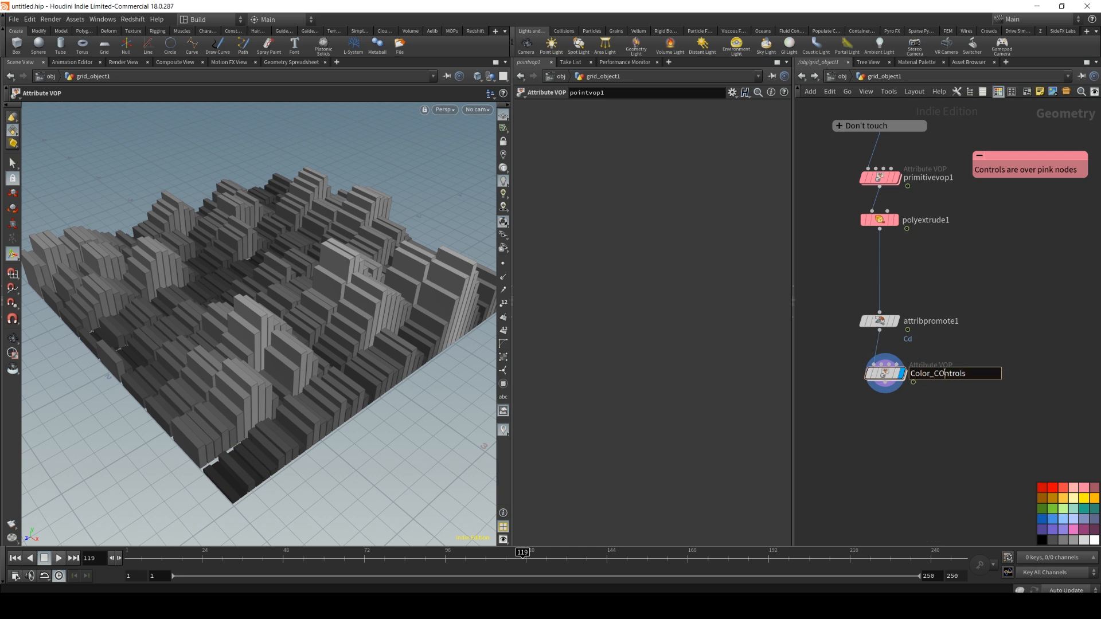
key("BackSpace")
type("o")
key("Return")
Rename primitivevop1 to Extrude_Controls and colour the Color_Controls node pink.
left_click(938, 178)
double_click(939, 178)
type("Extrude_Controls")
key("Return")
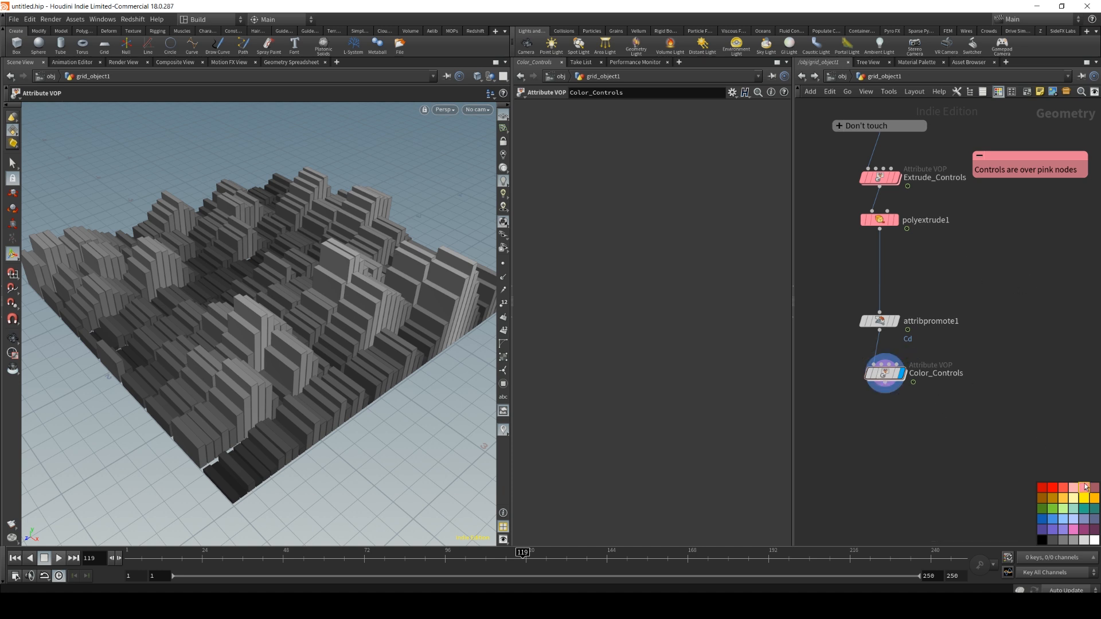
left_click(881, 374)
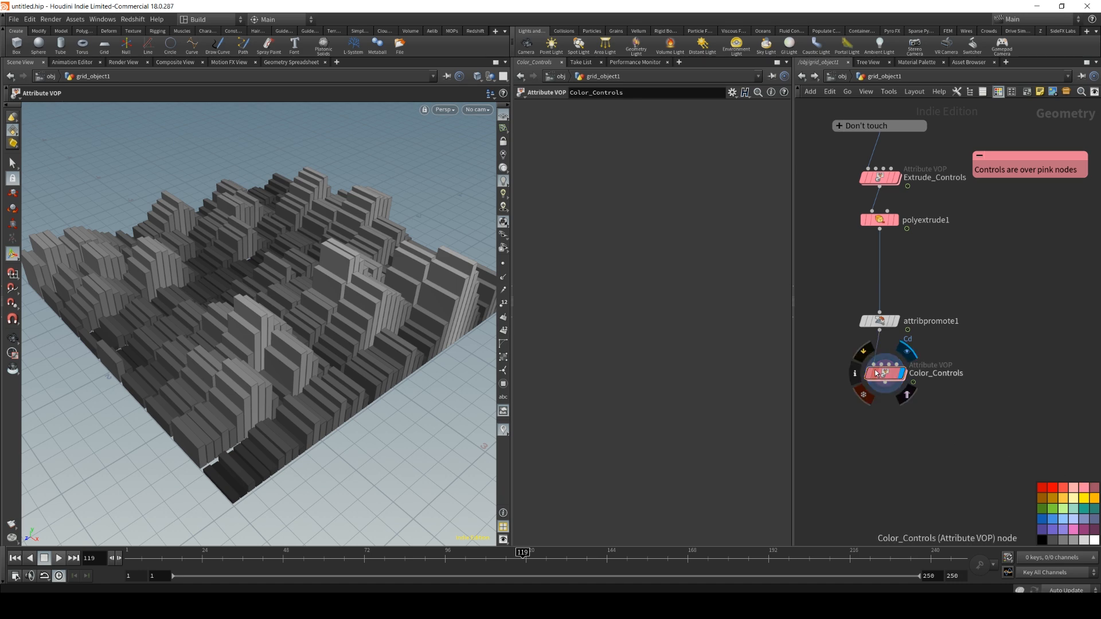
Inside Color_Controls, add a Ramp Parameter node and wire it between the global Cd and the output Cd.
double_click(883, 374)
left_click_drag(865, 292, 853, 249)
key("Tab")
type("ramp p")
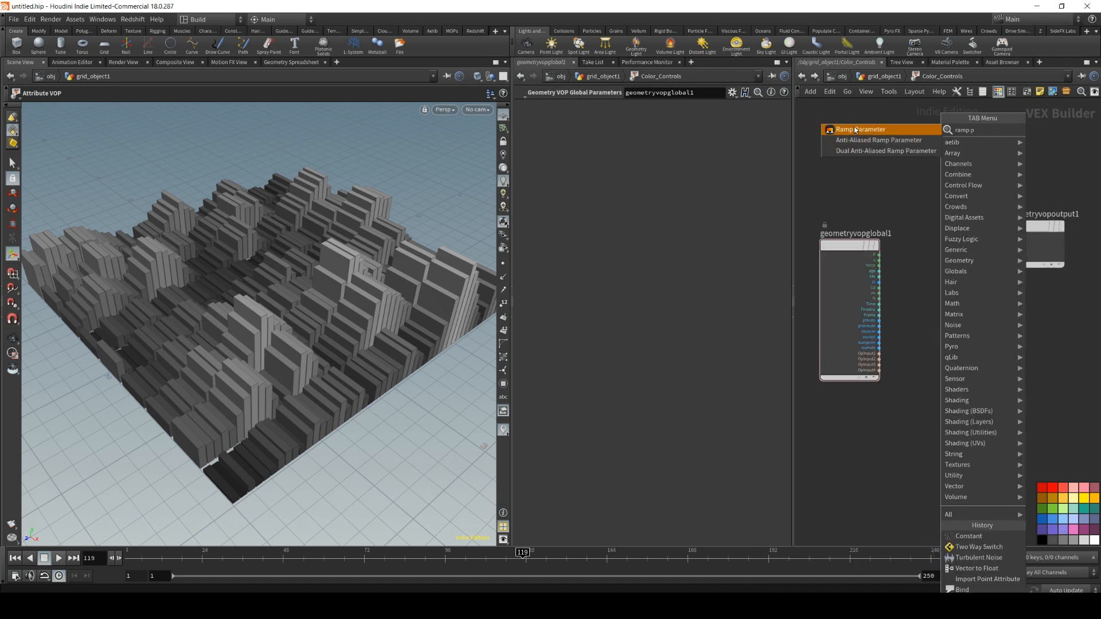
left_click(859, 129)
left_click(897, 253)
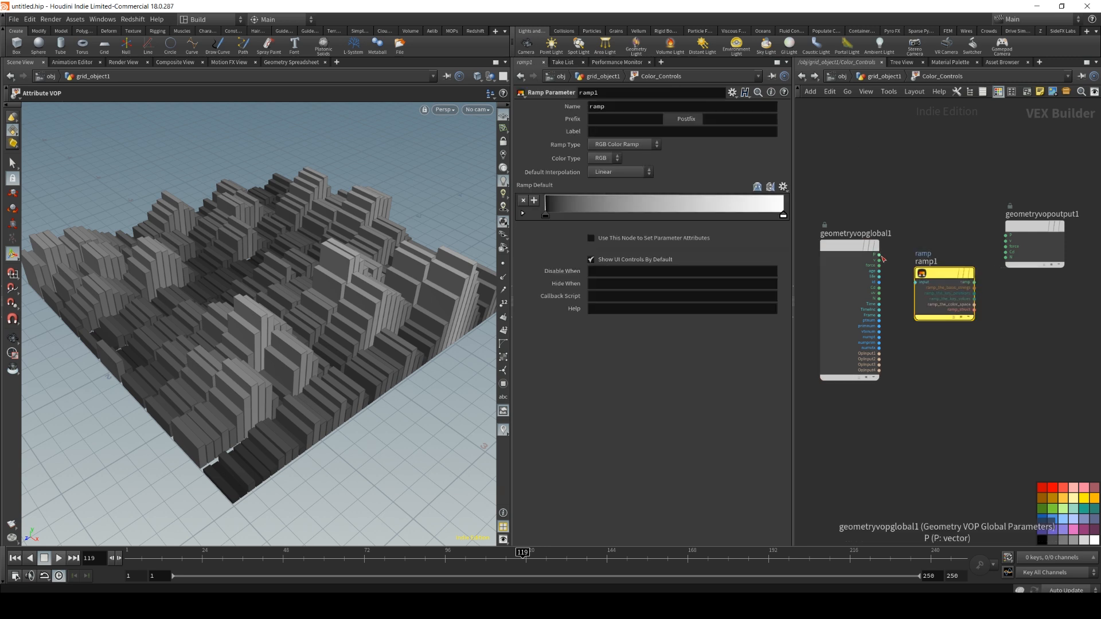
left_click_drag(879, 287, 1007, 254)
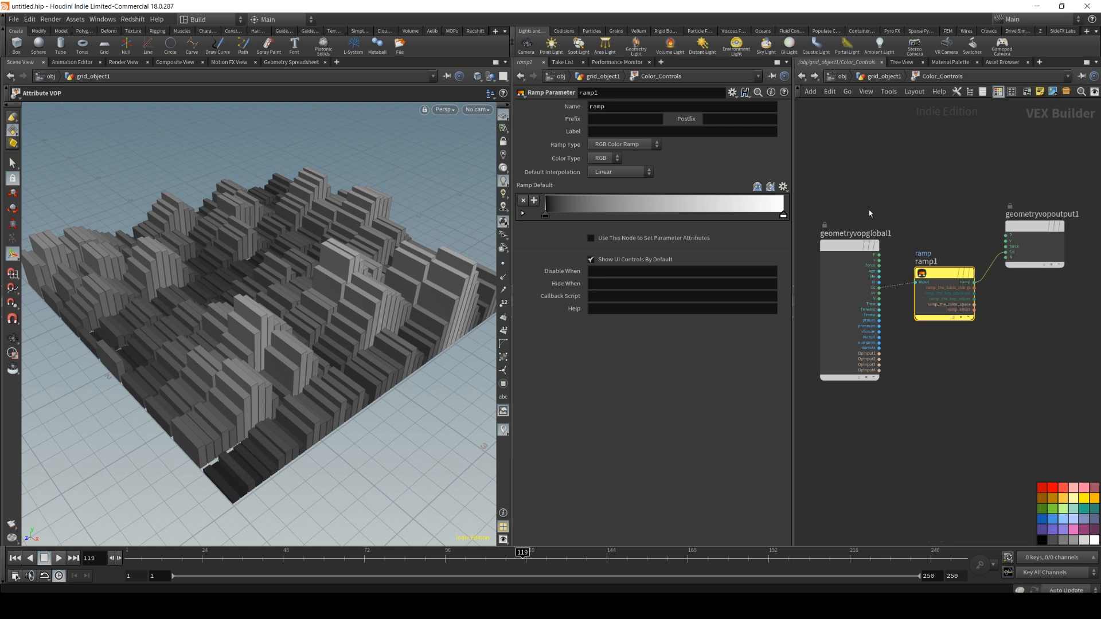
Set the ramp parameter's label and name to "Colors" and return to the grid_object1 network.
left_click(611, 132)
type("Colors")
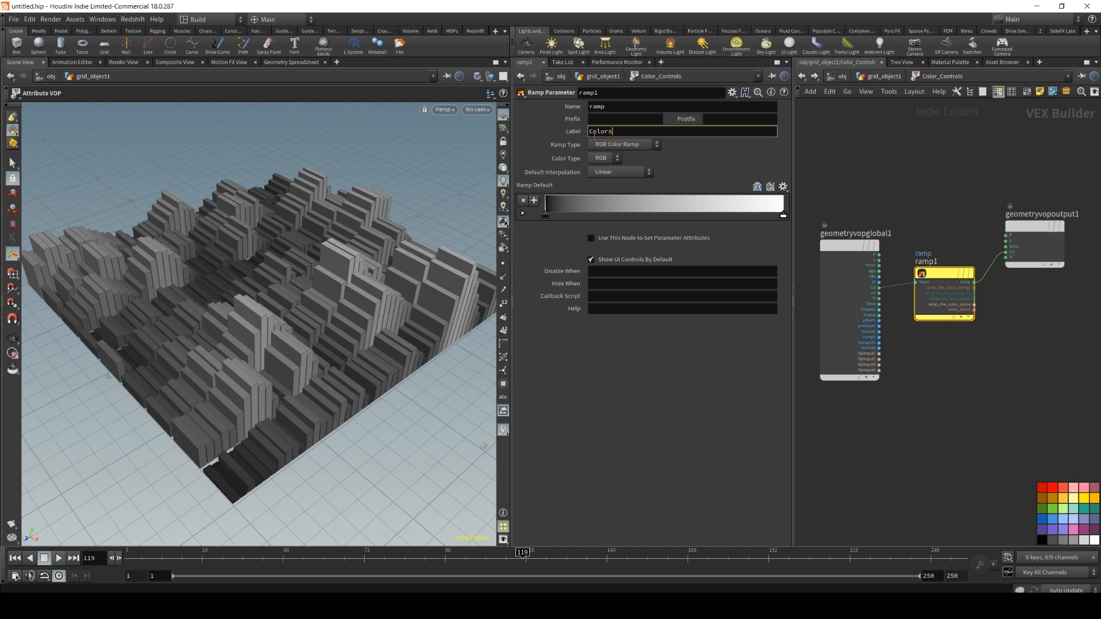
double_click(624, 109)
type("Colors")
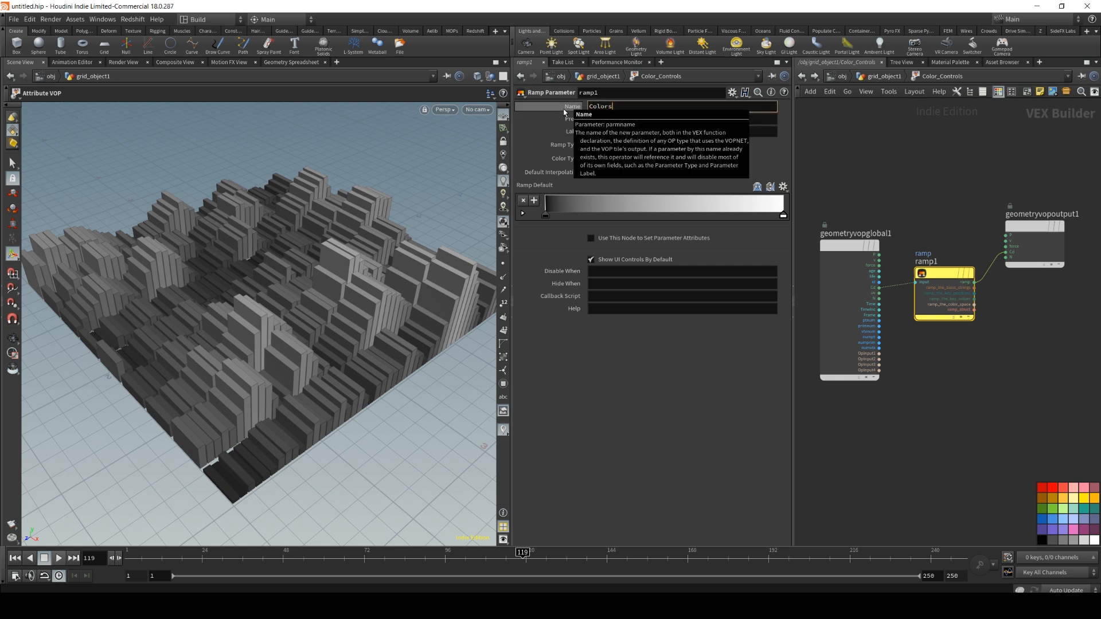
key("Return")
left_click(883, 79)
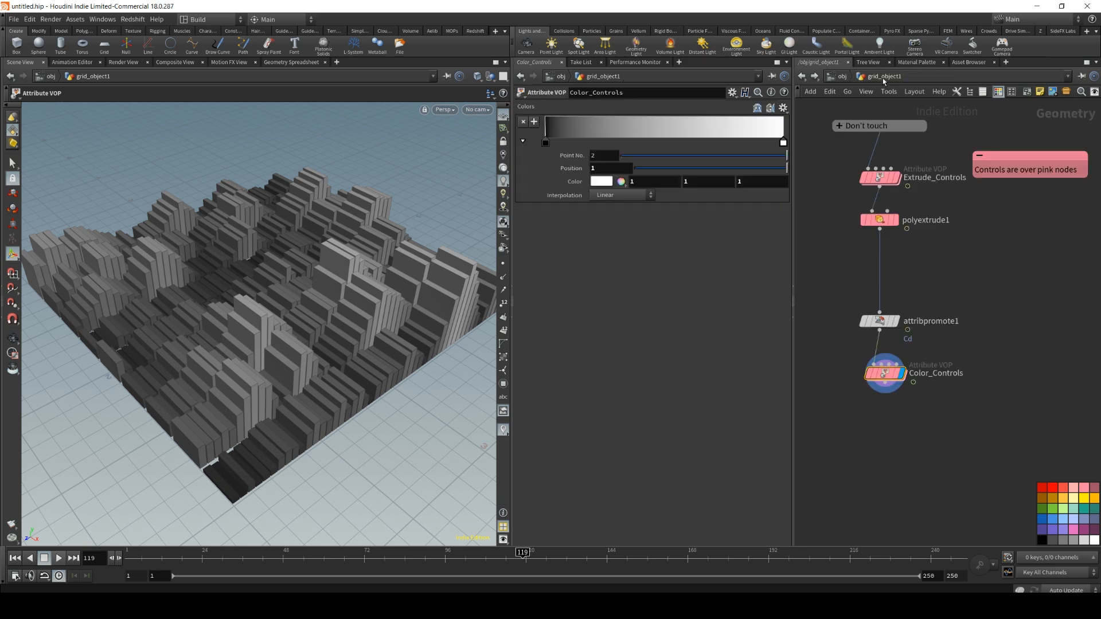
Add a key near the middle of the Colors ramp and colour it pure red.
mouse_move(782, 144)
left_mouse_down()
mouse_move(639, 141)
mouse_move(749, 142)
left_mouse_up()
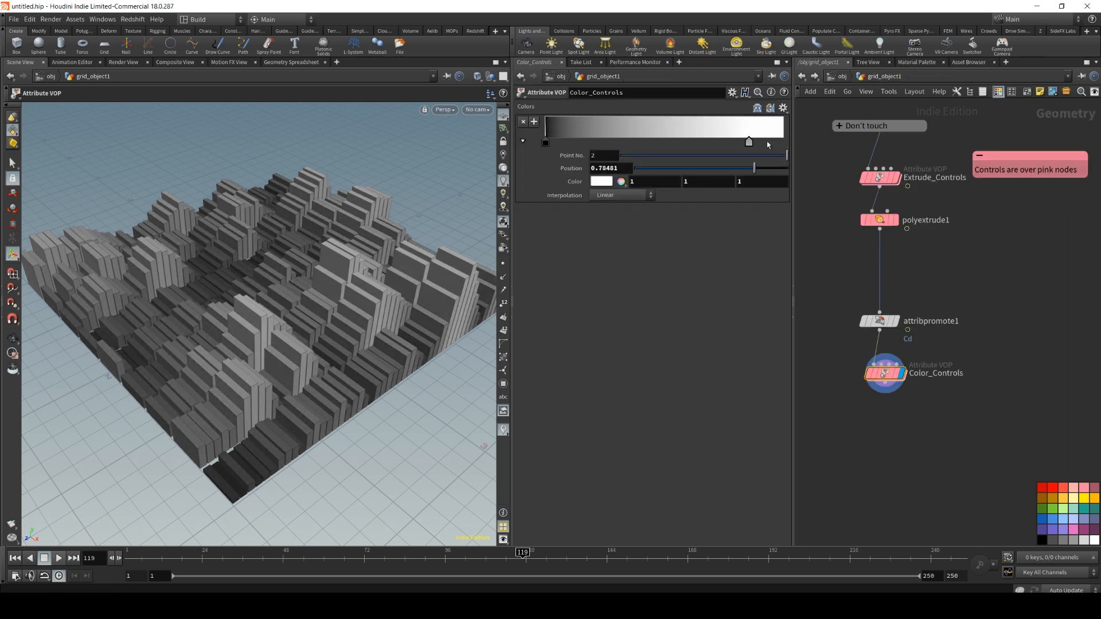
double_click(665, 141)
left_click(573, 95)
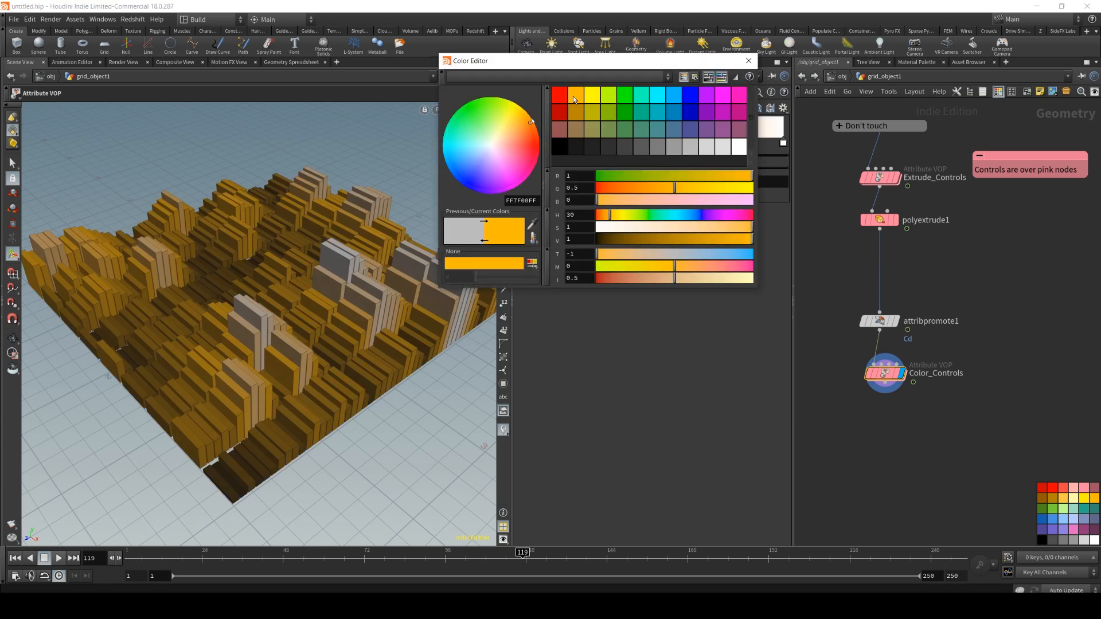
left_click(561, 102)
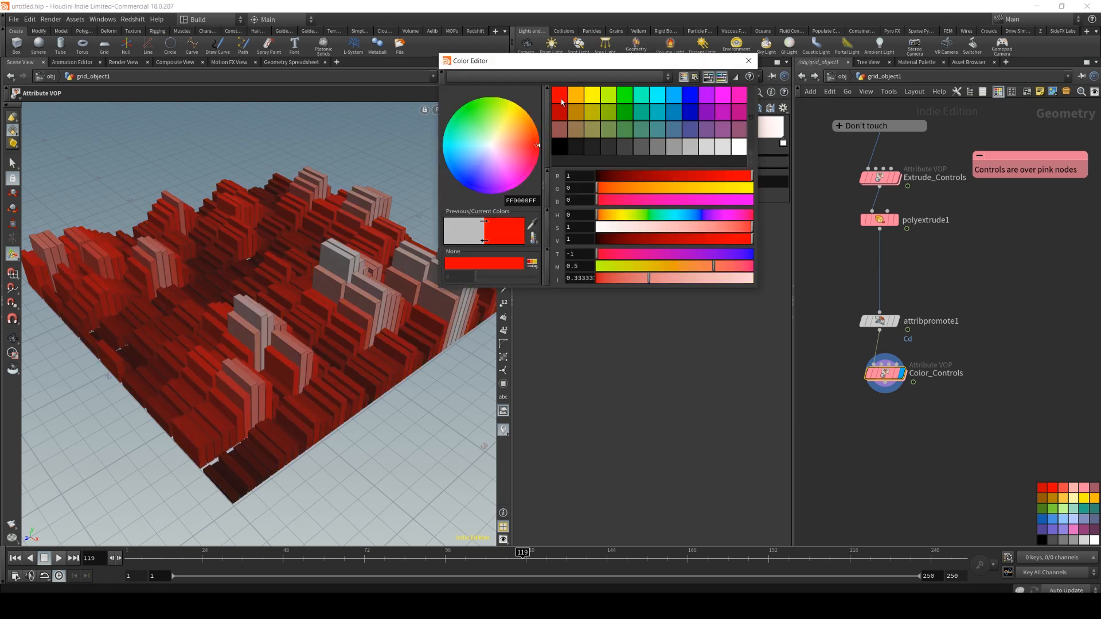
left_click(748, 60)
Add a key about three quarters along the Colors ramp and colour it magenta.
left_click(726, 139)
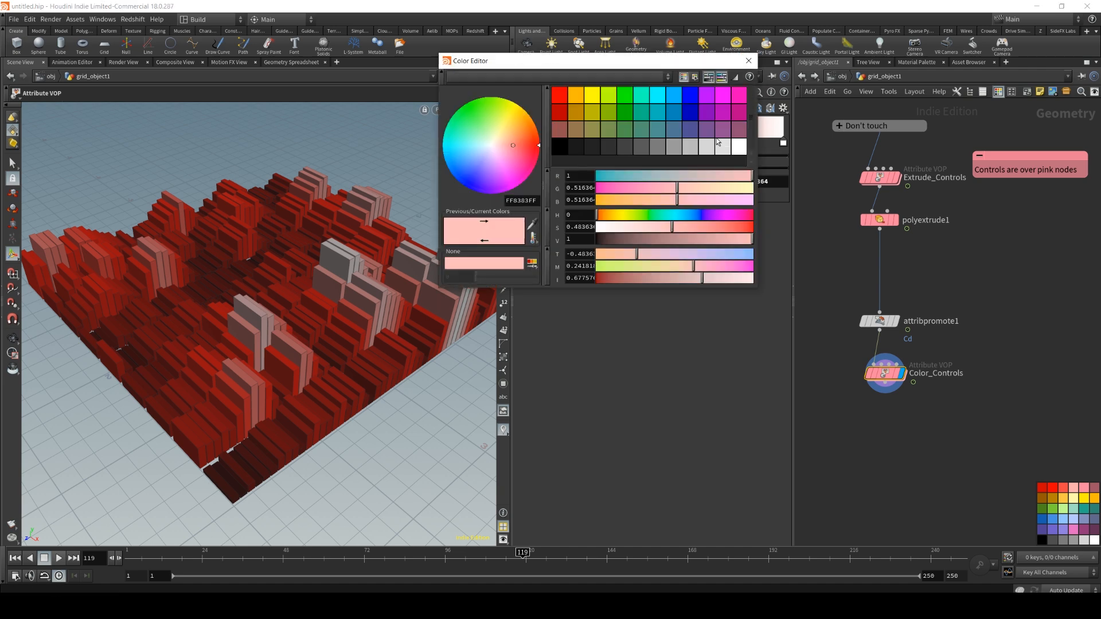
left_click(726, 116)
left_click(725, 97)
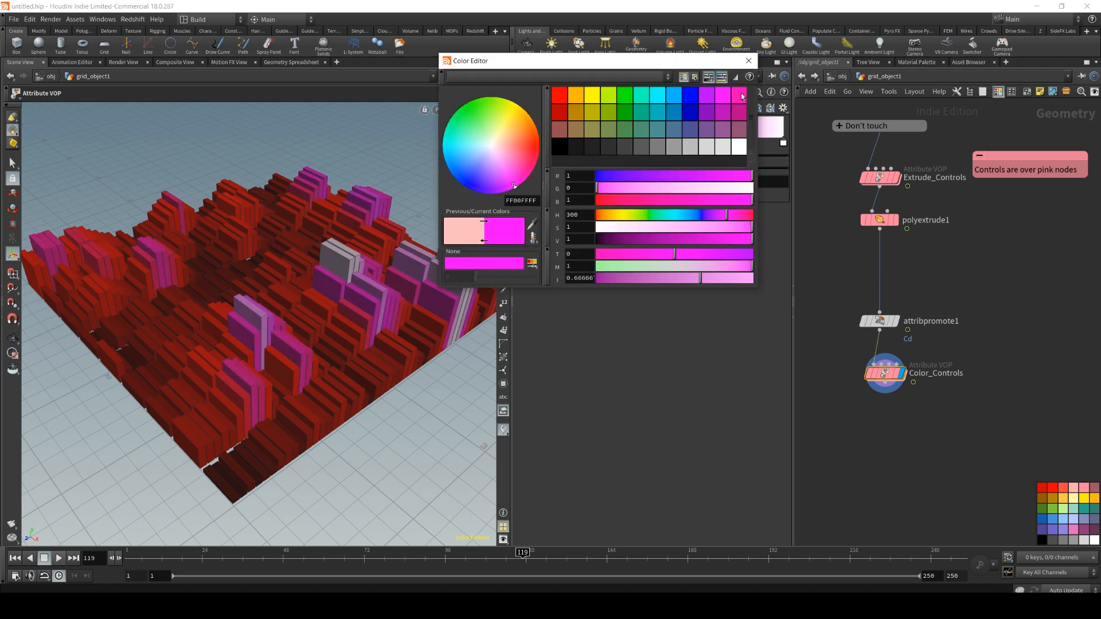
left_click(748, 60)
Recolour the magenta key about three quarters along the Colors ramp to orange with RGB 1, 0.5, 0.
left_click(612, 137)
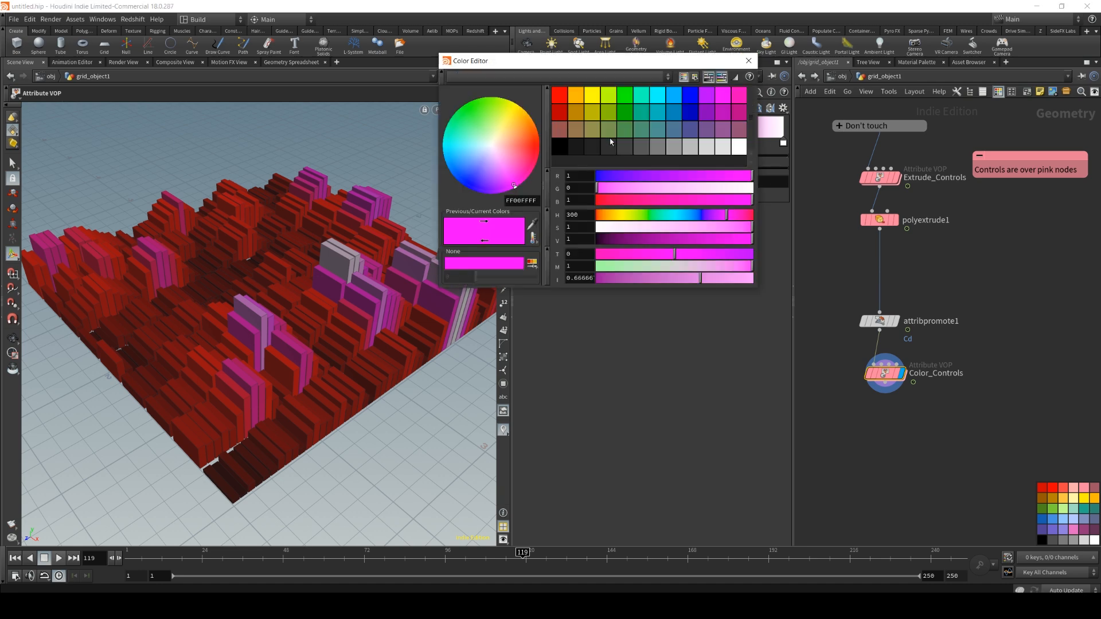
left_click(604, 118)
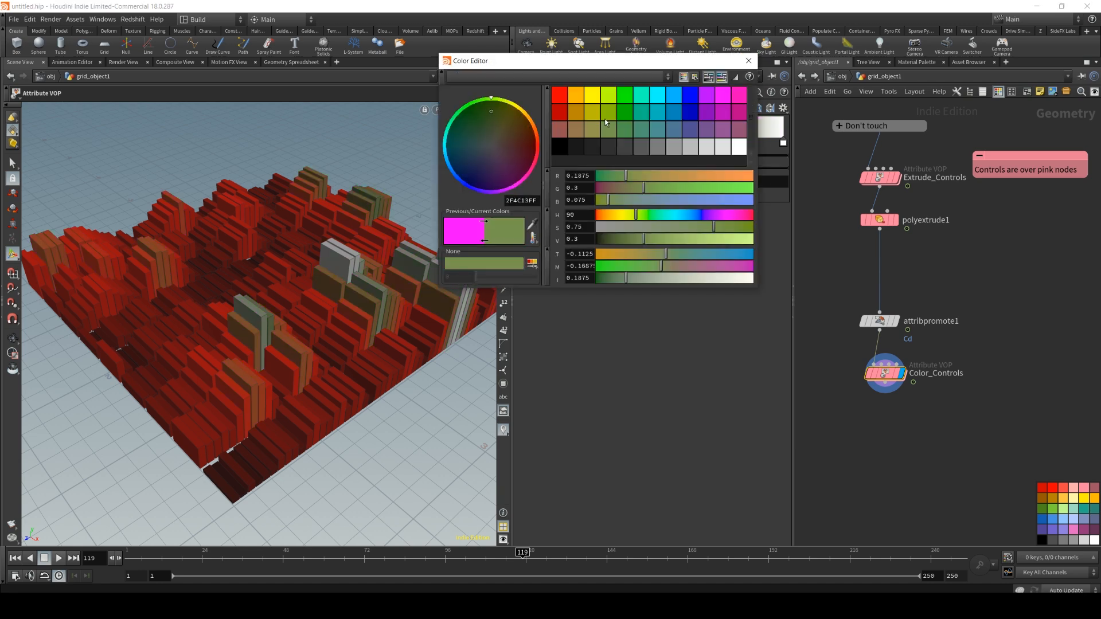
left_click(574, 96)
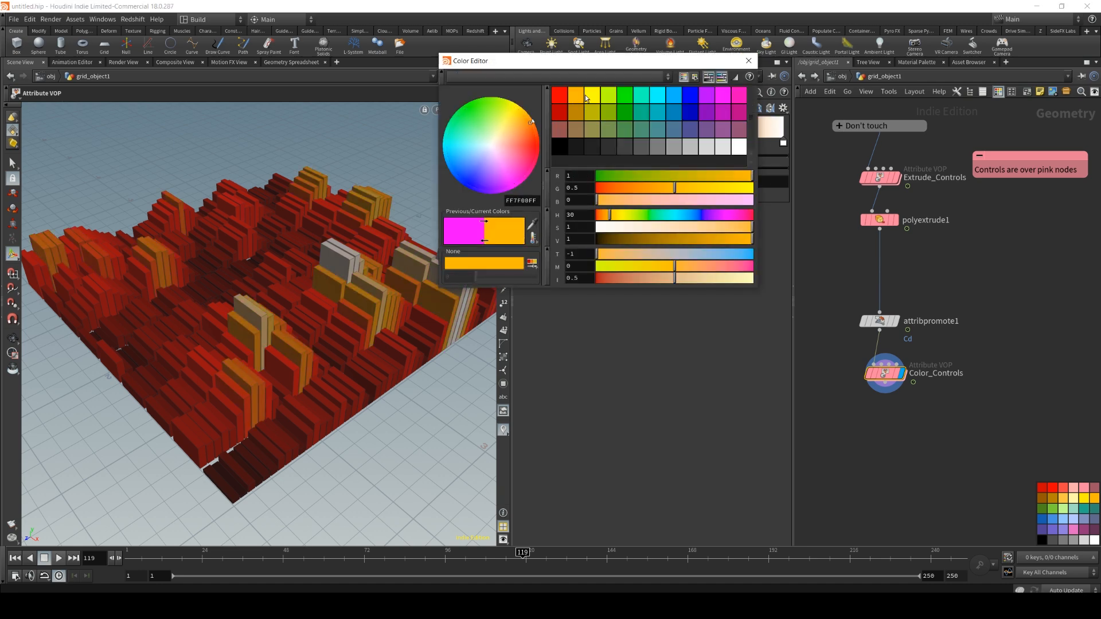
left_click(749, 60)
Move the Colors ramp's black key to about 0.235 and its white key to about 0.904, and preview frame 67.
mouse_move(546, 143)
left_mouse_down()
mouse_move(613, 148)
mouse_move(602, 146)
left_mouse_up()
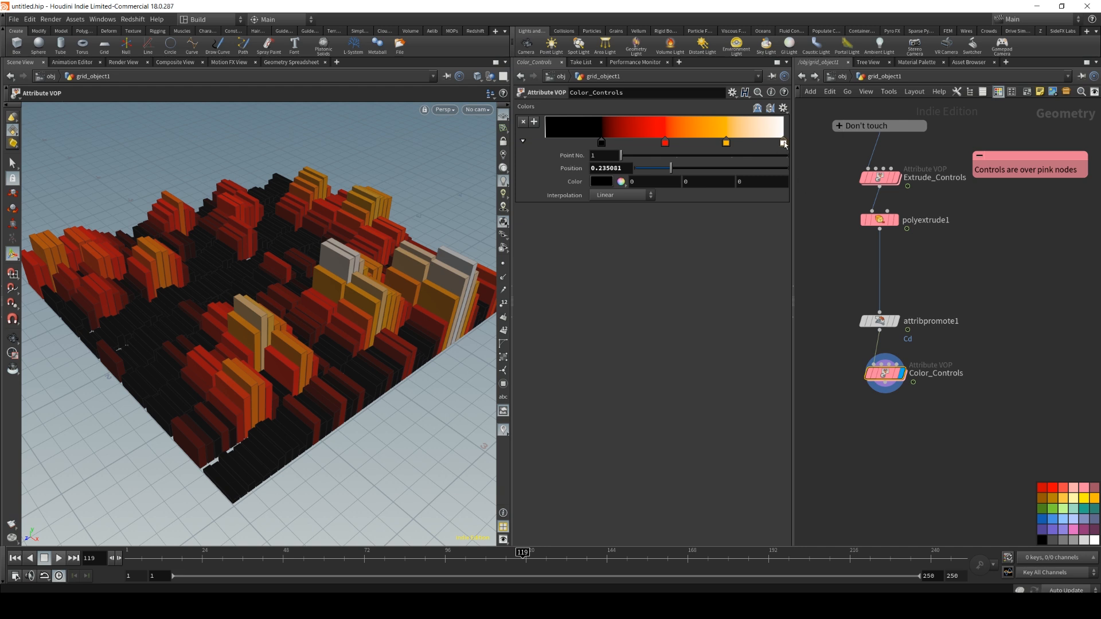
left_click_drag(783, 144, 760, 145)
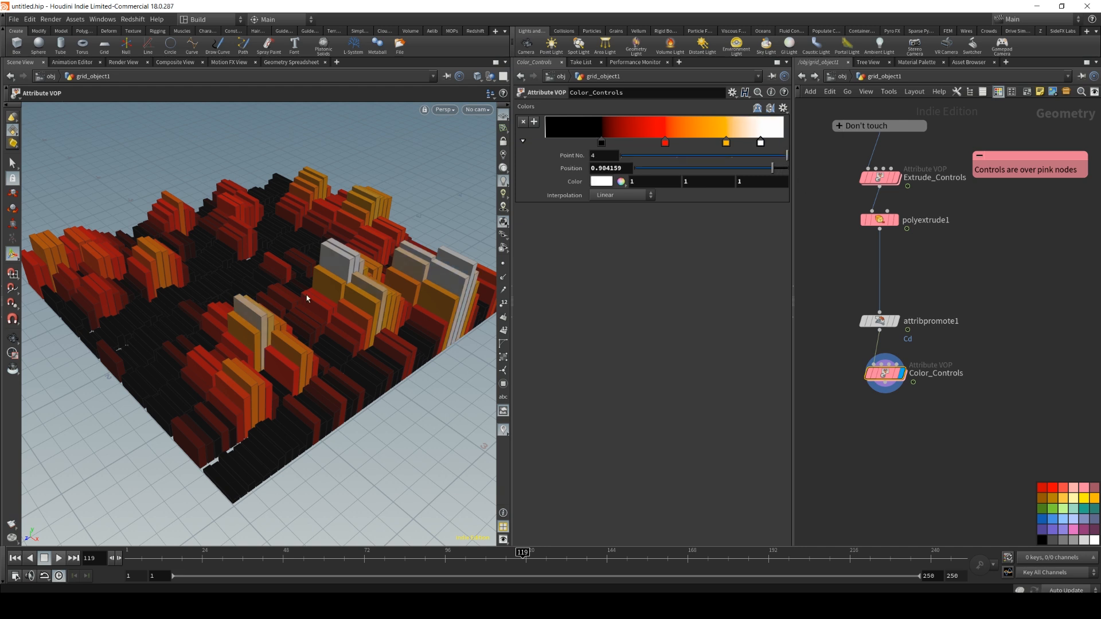
left_click_drag(522, 558, 345, 491)
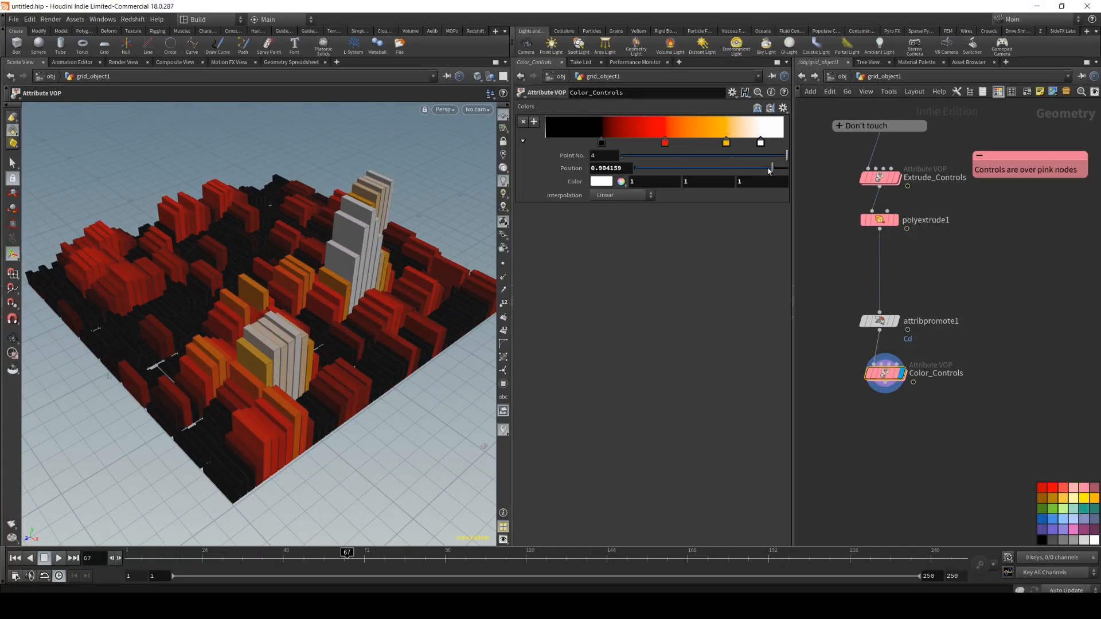
Set the noise amplitude of Extrude_Controls to 1 and scrub the animation to frame 124.
middle_click_drag(985, 257, 982, 290)
left_click(876, 211)
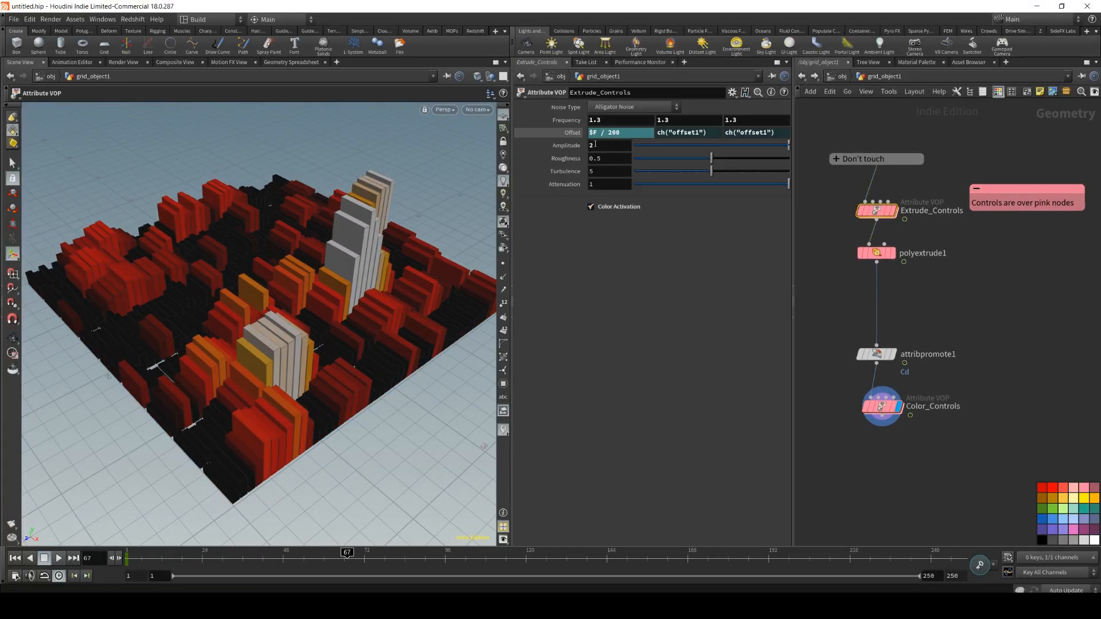
key("Return")
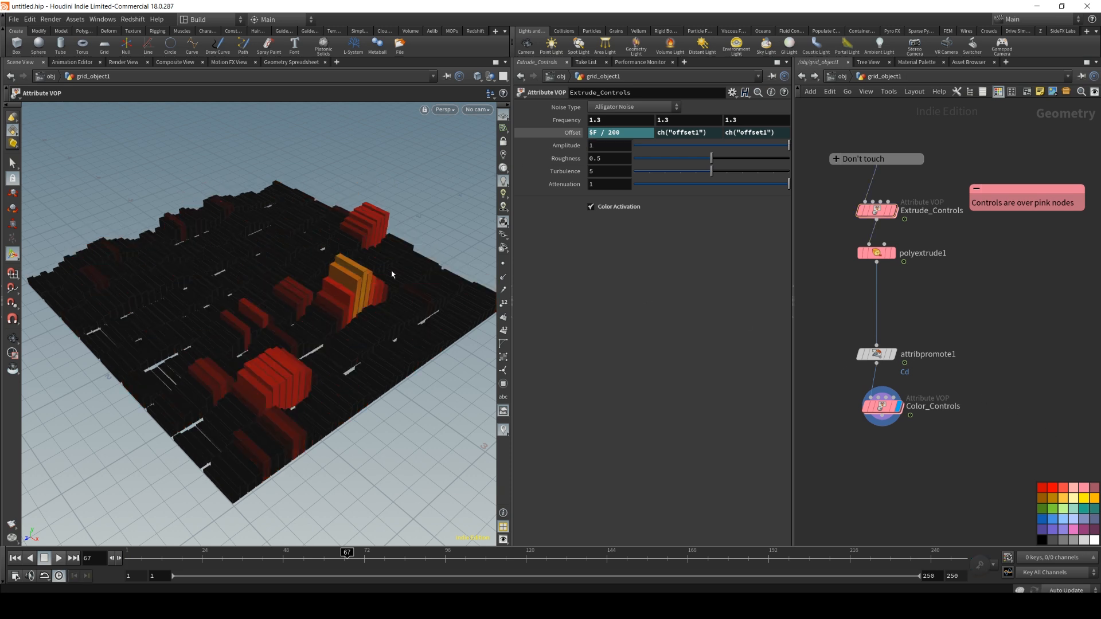
left_click_drag(268, 551, 539, 552)
Shift Color_Controls' black, red and orange ramp keys toward the ramp's start, place the white key at about 0.82, and preview frame 29.
left_click(882, 406)
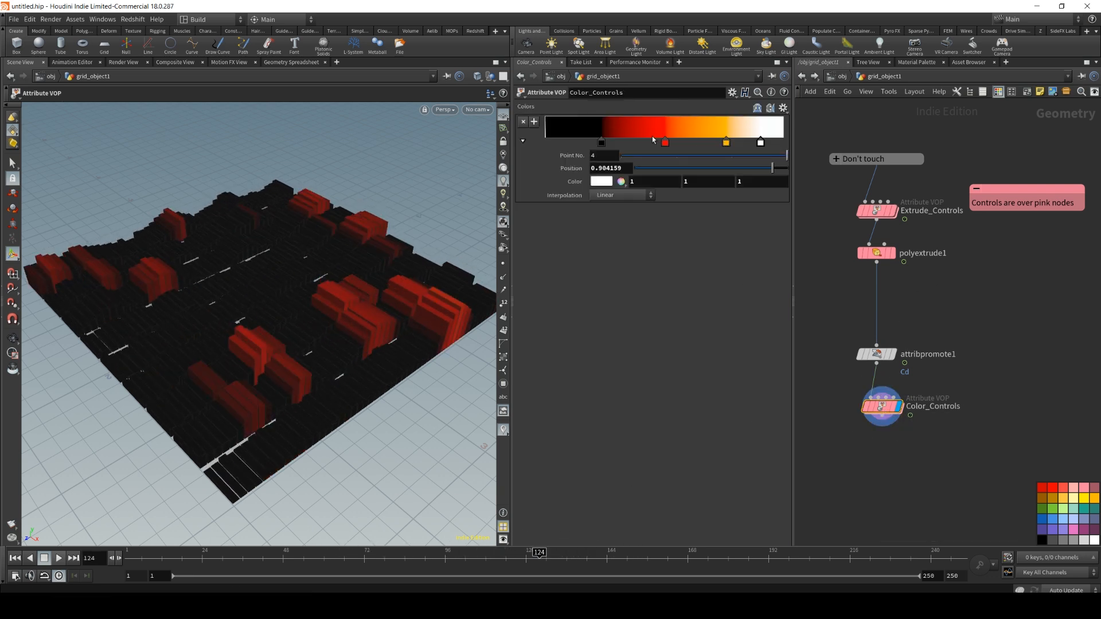
left_click_drag(665, 142, 578, 143)
left_click_drag(726, 142, 619, 142)
left_click_drag(760, 142, 742, 142)
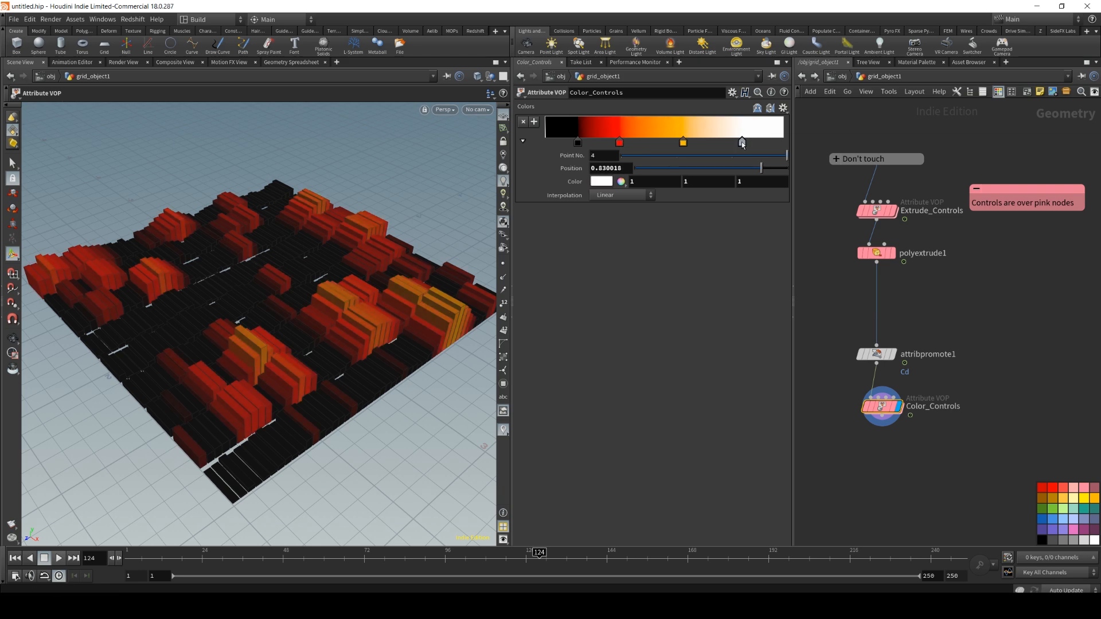
left_click_drag(171, 556, 218, 485)
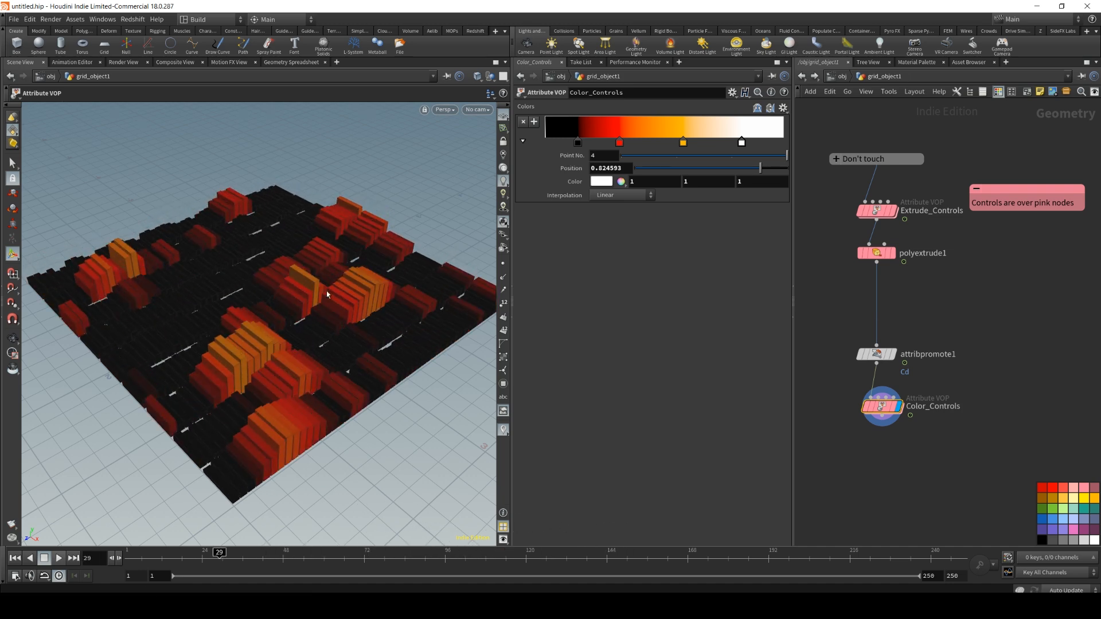
right_click_drag(227, 318, 278, 279)
left_click_drag(278, 279, 321, 246)
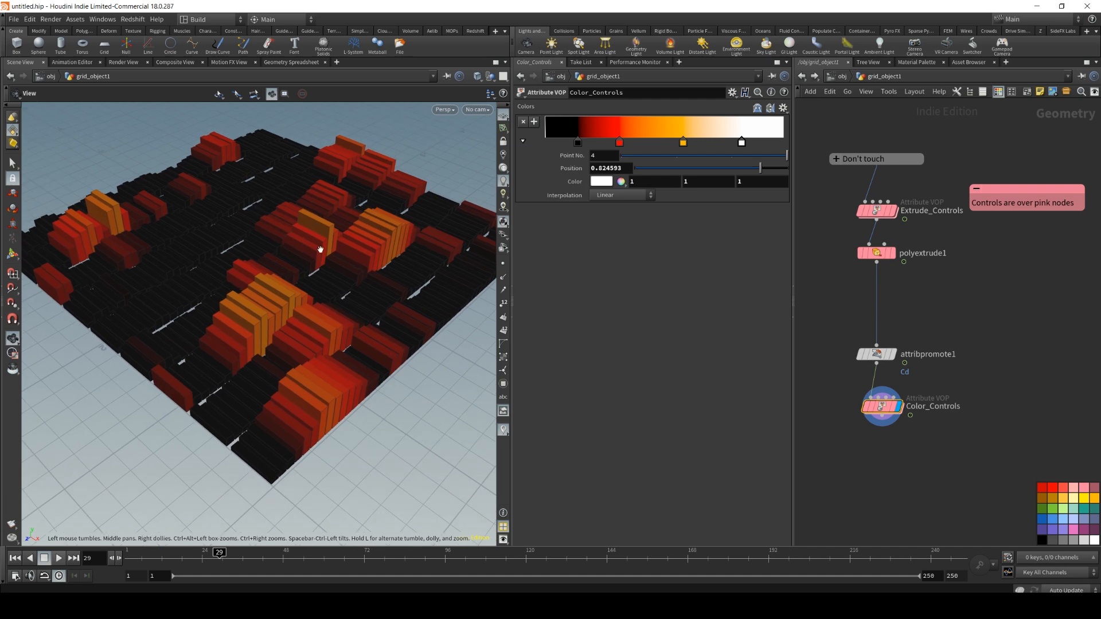
Save the scene as untitled.hip on the E:/ drive.
left_click(12, 19)
left_click(40, 93)
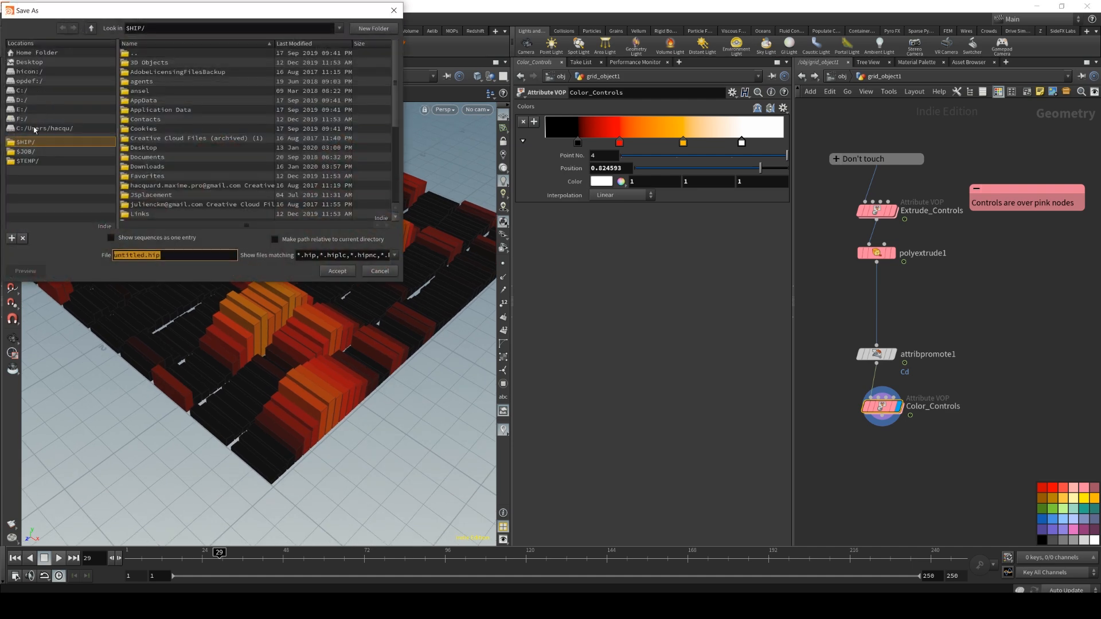
left_click(22, 111)
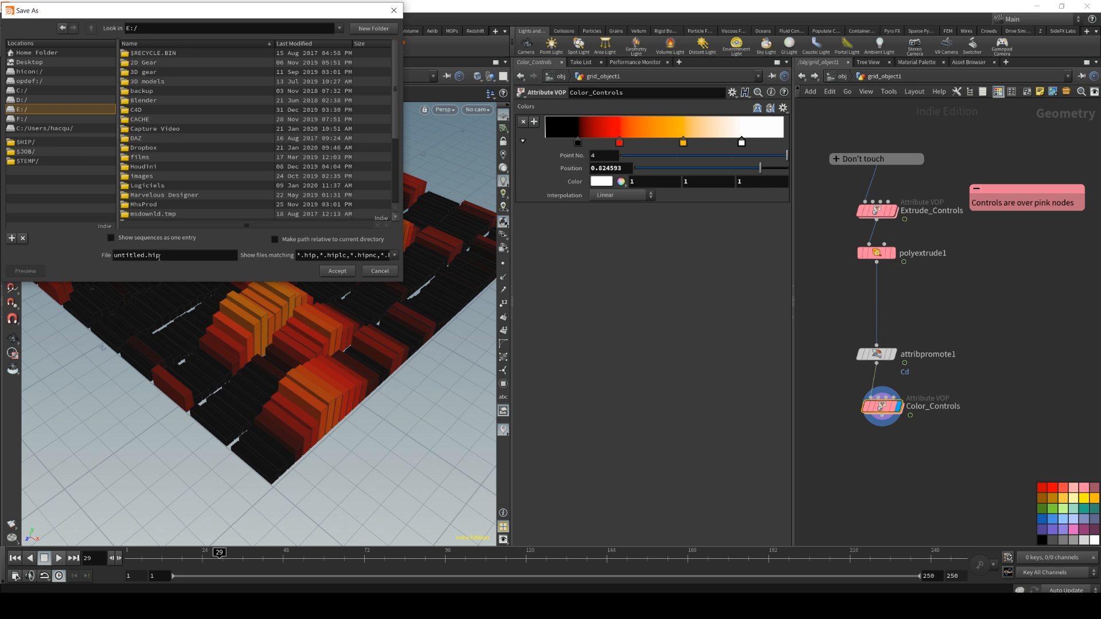
left_click(336, 272)
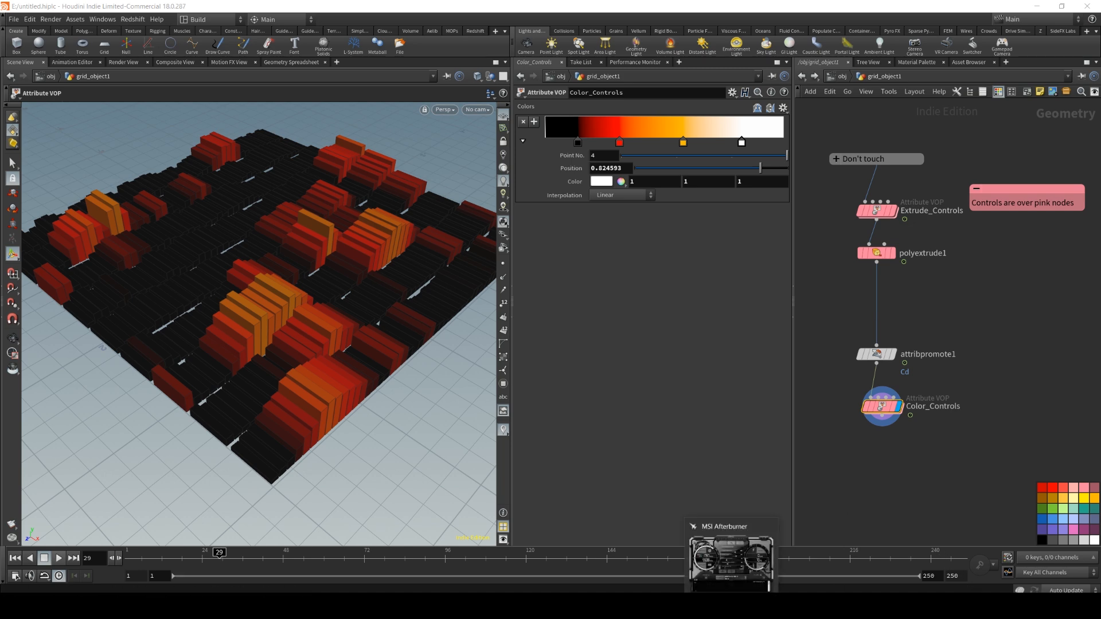
key("alt+Tab")
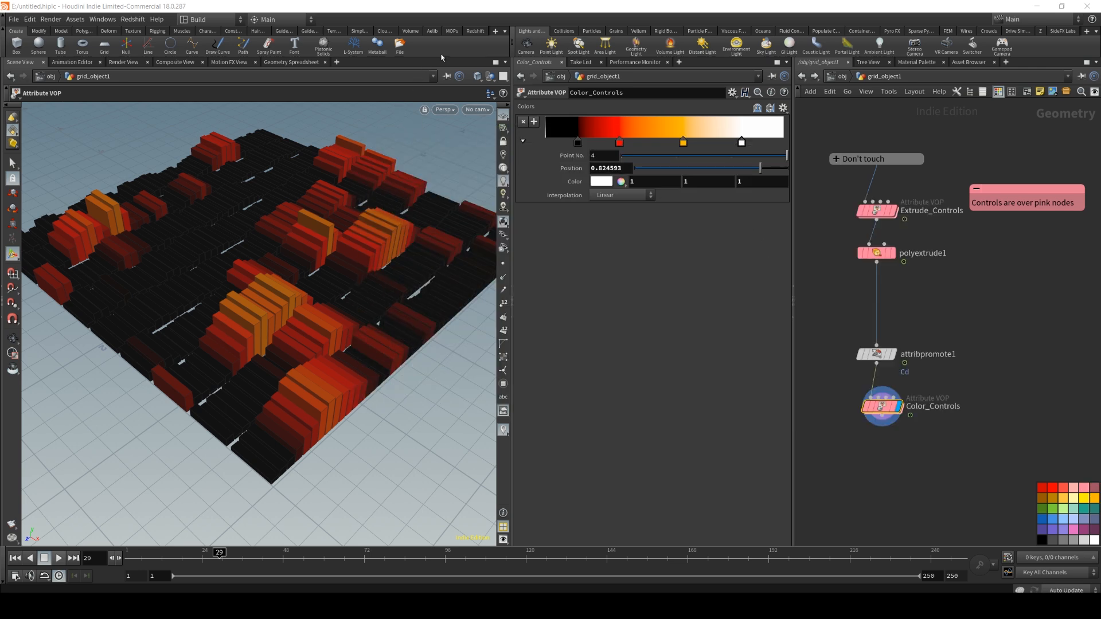
Create the Redshift ROP and IPR render nodes in the out network.
left_click(474, 31)
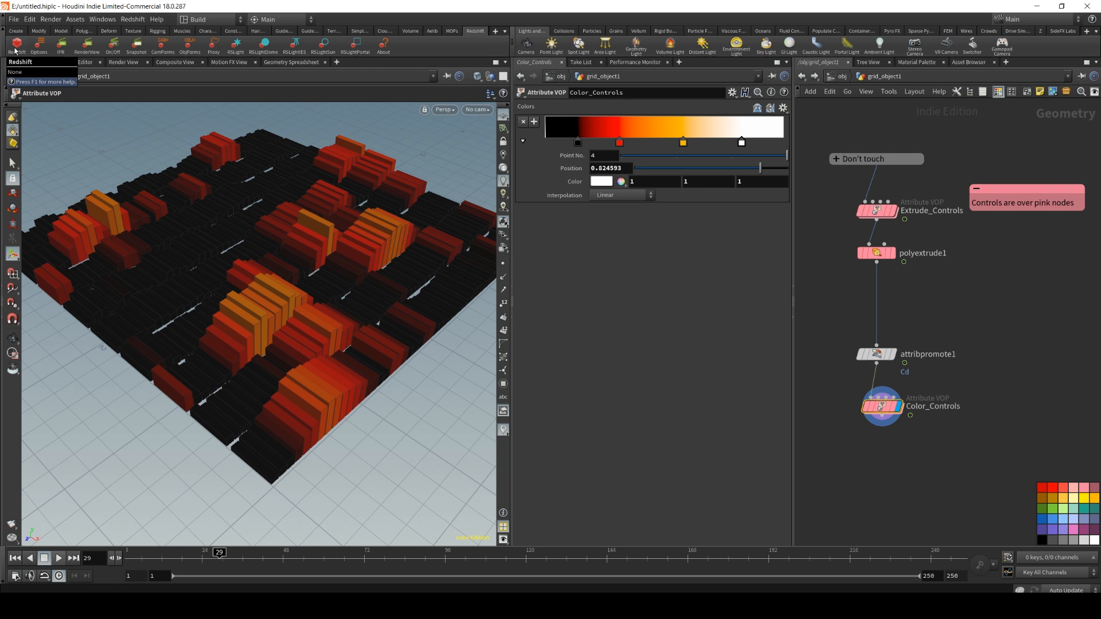
left_click(830, 76)
left_click(833, 76)
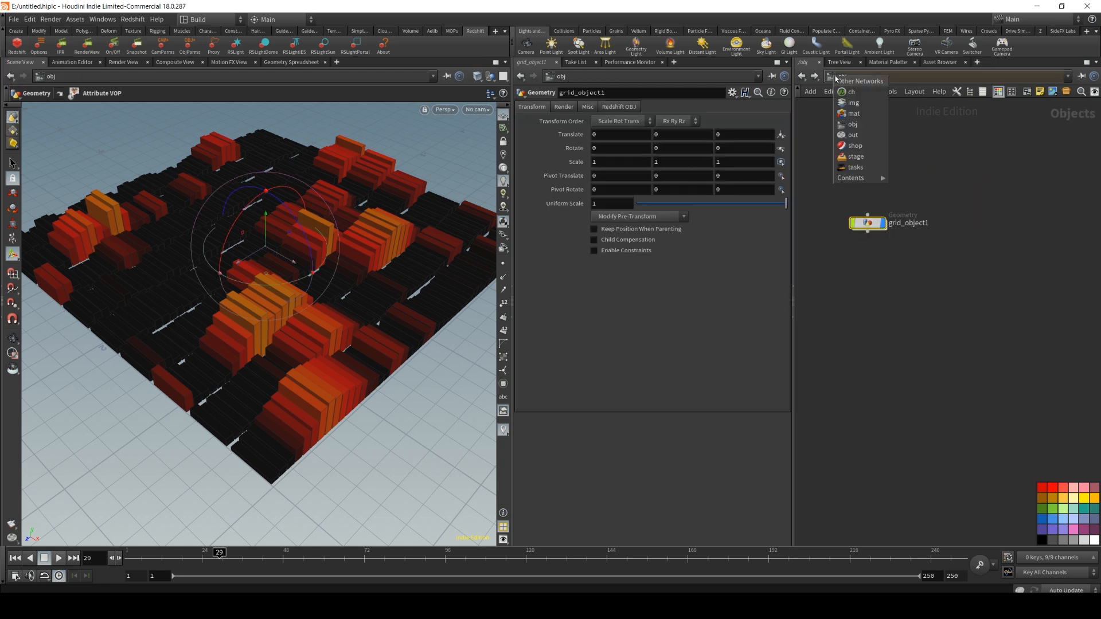
left_click(847, 136)
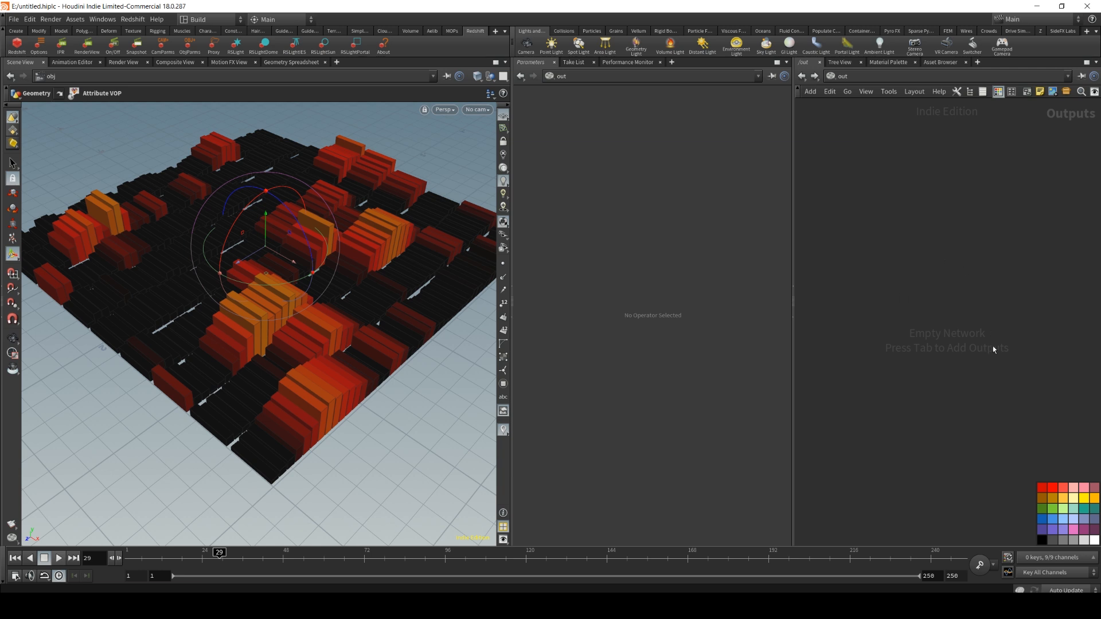
left_click(840, 76)
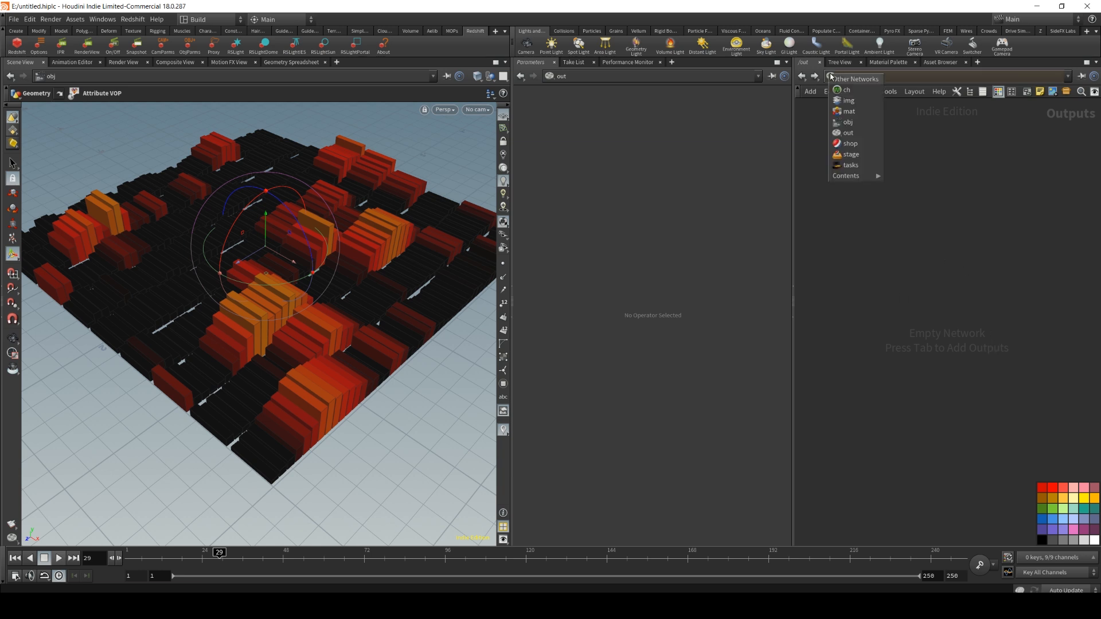
left_click(847, 123)
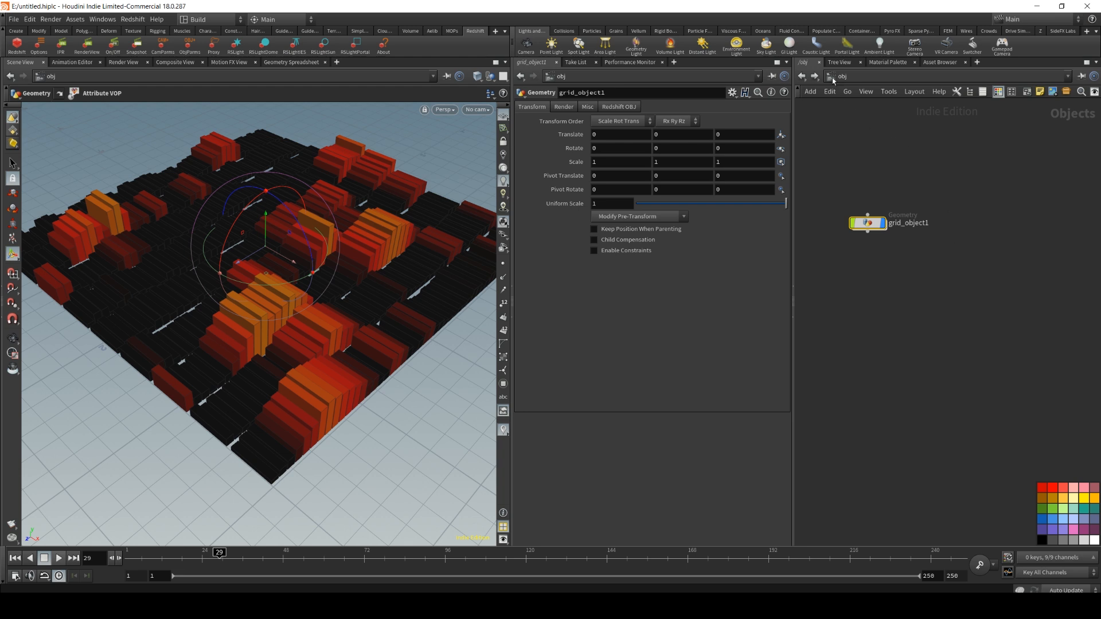
left_click(19, 47)
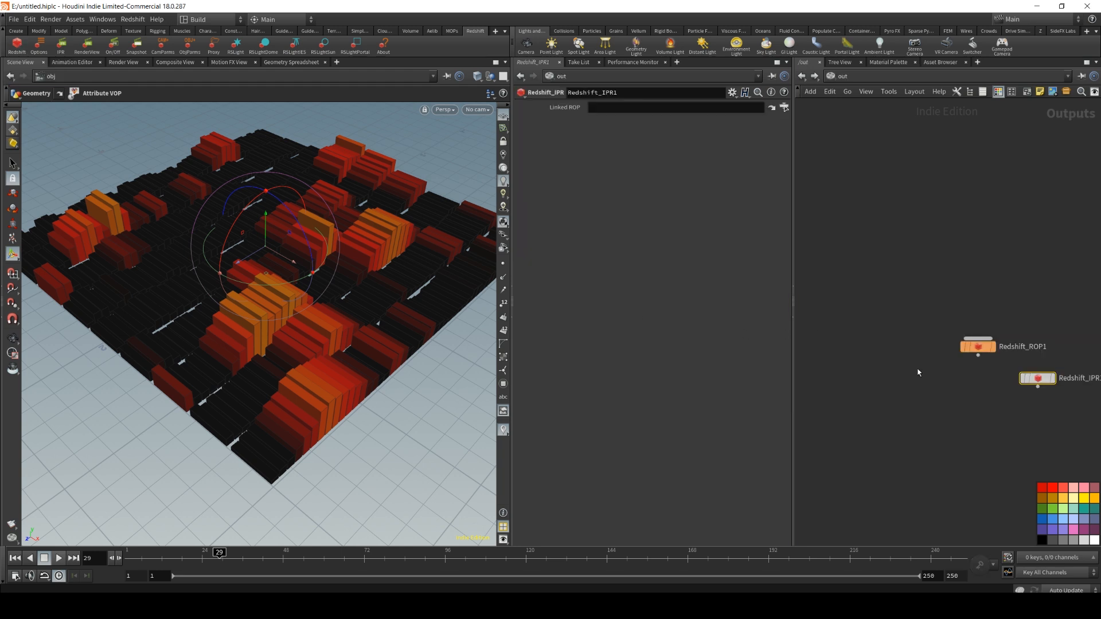
key("h")
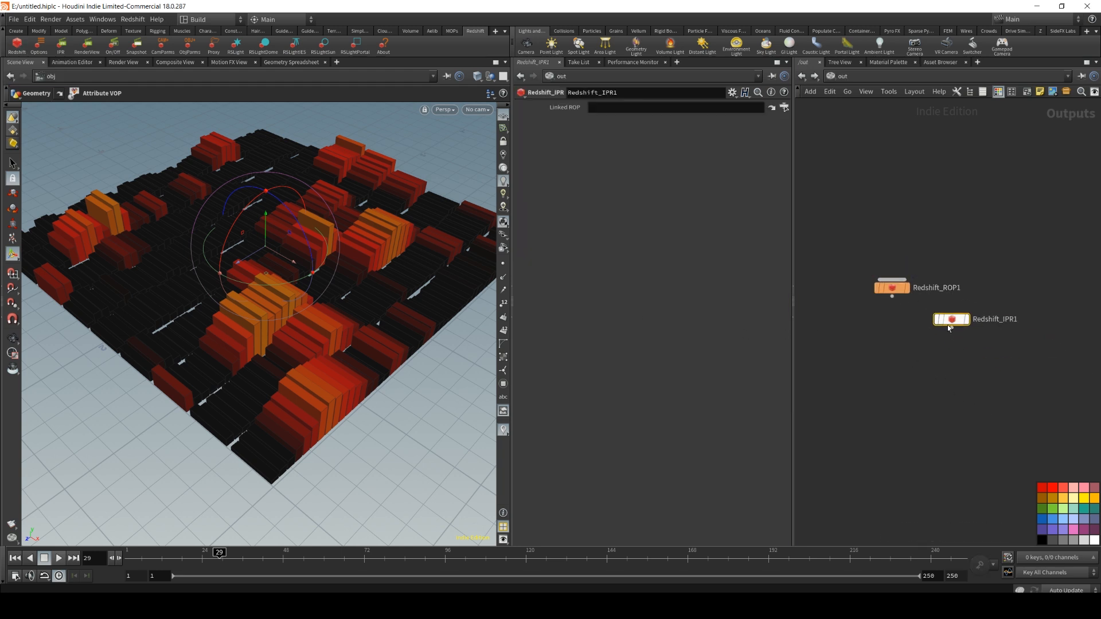
Return to the object network and place a new camera in the scene near the middle of the grid.
left_click(837, 81)
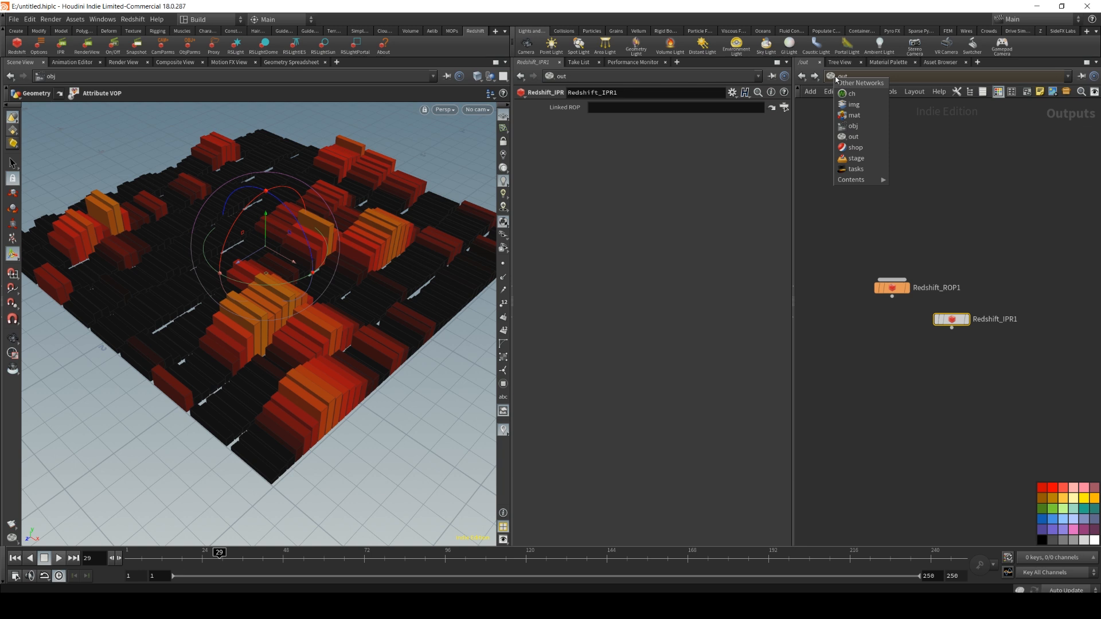
left_click(847, 131)
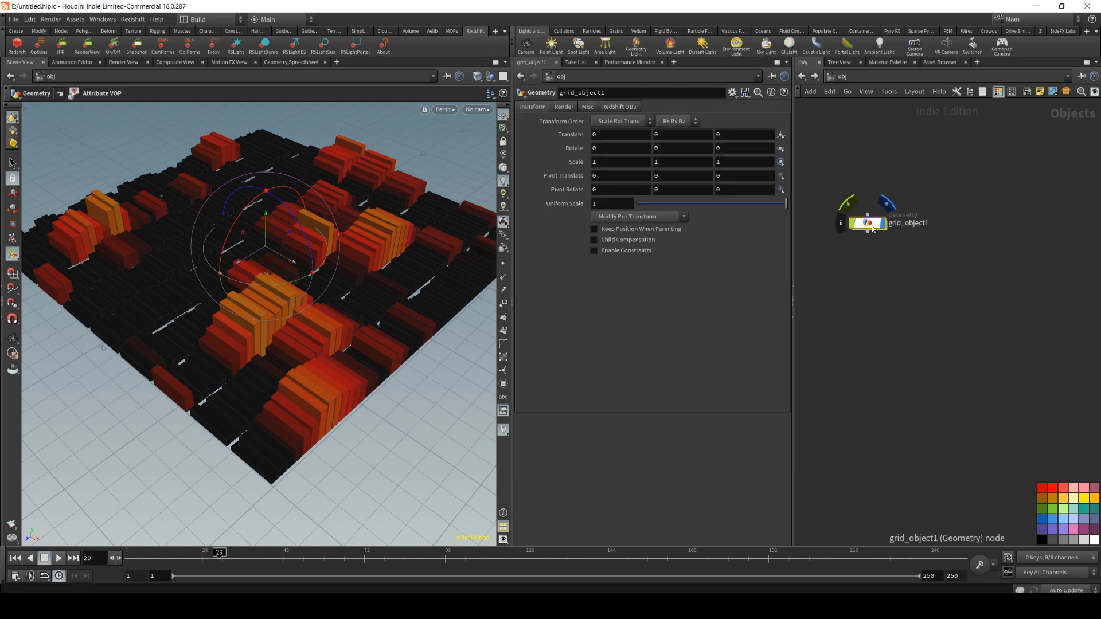
scroll(917, 275, "down", 3)
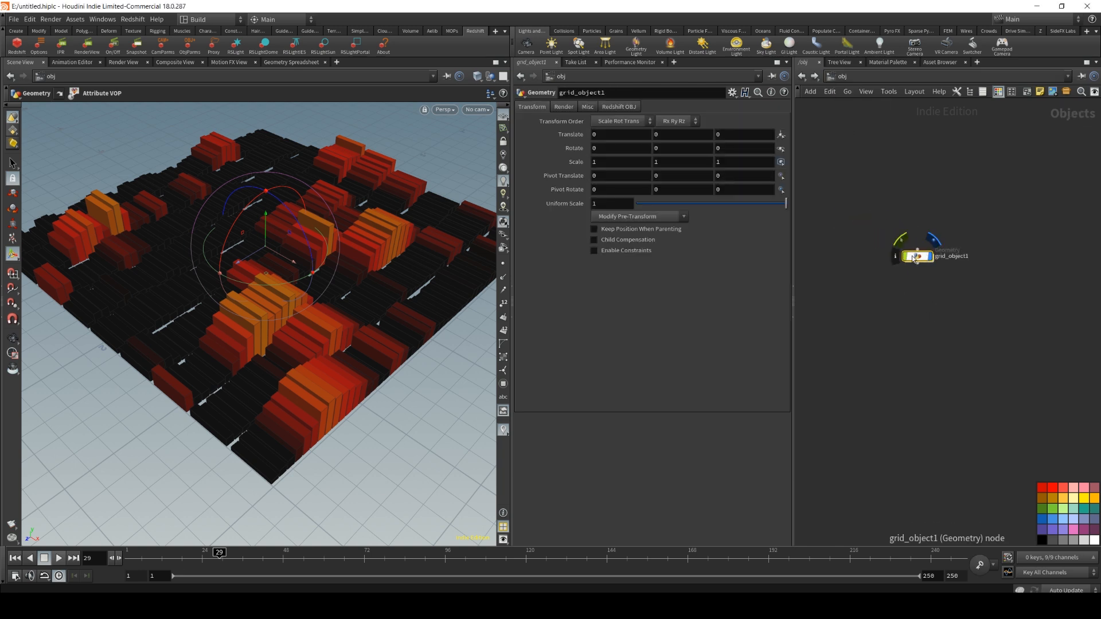
double_click(915, 259)
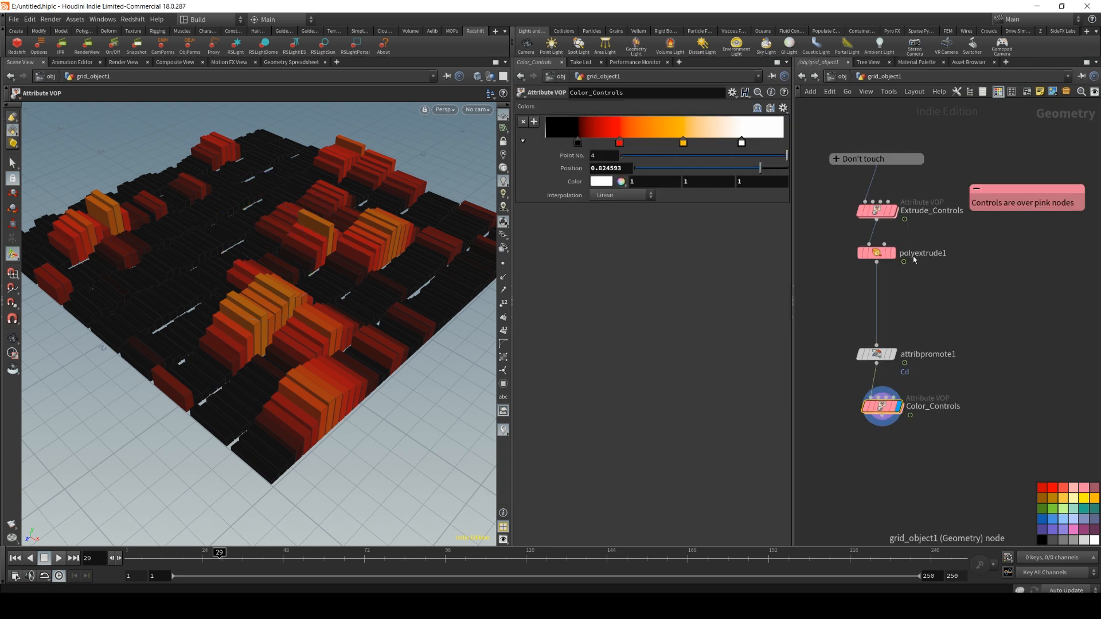
left_click(802, 76)
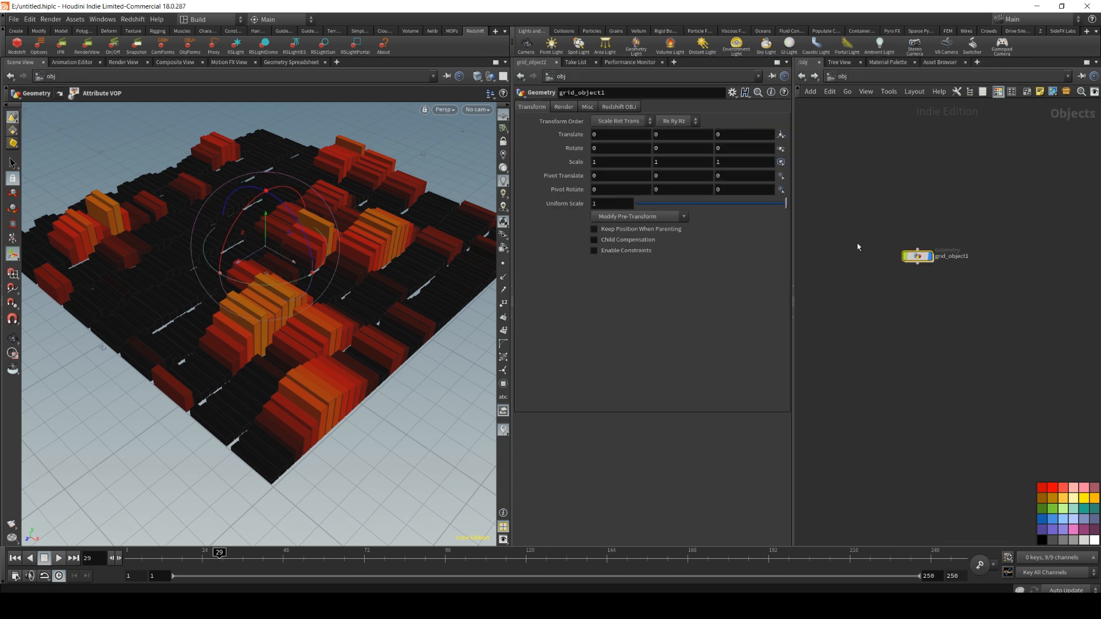
left_click(477, 109)
left_click(987, 311)
left_click(526, 45)
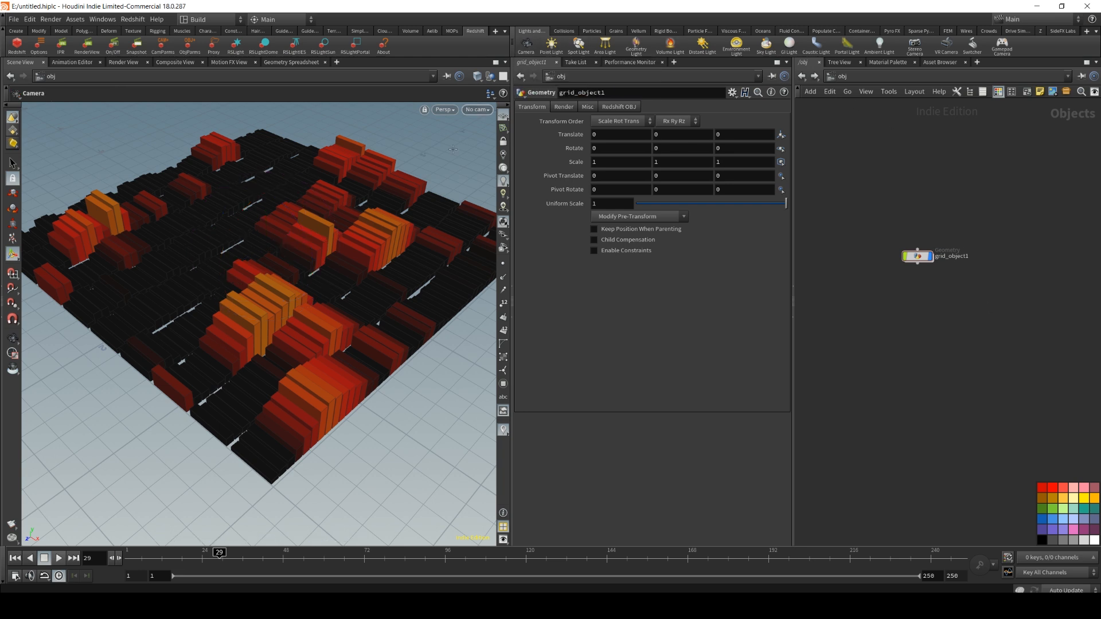
left_click(256, 218)
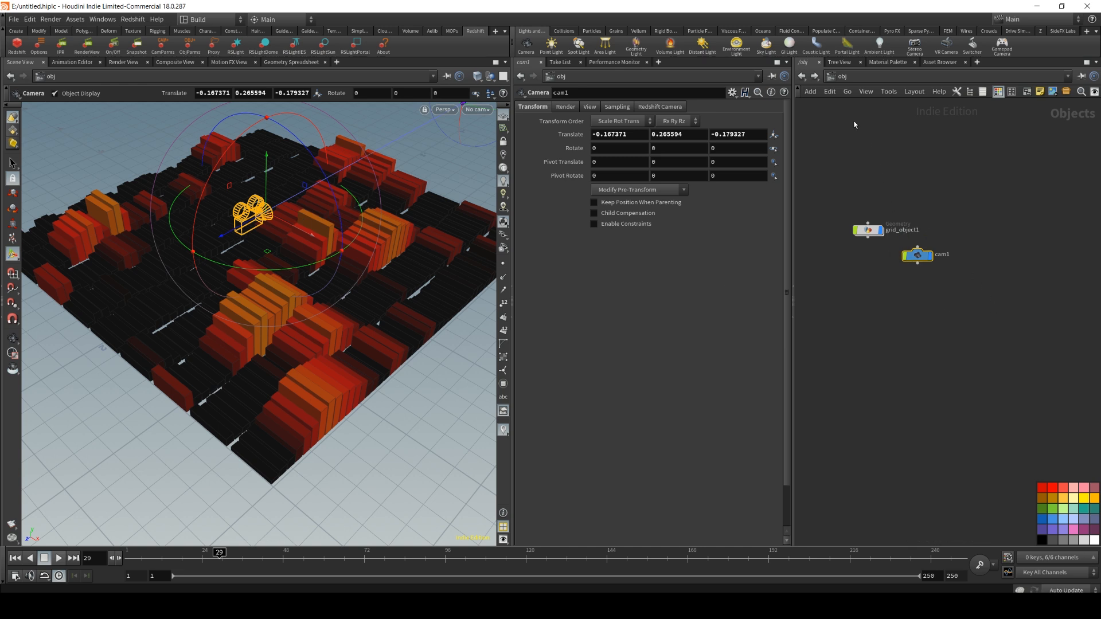
Open the Redshift_ROP1 settings in the out network and check which camera its Render Camera path refers to.
left_click(832, 76)
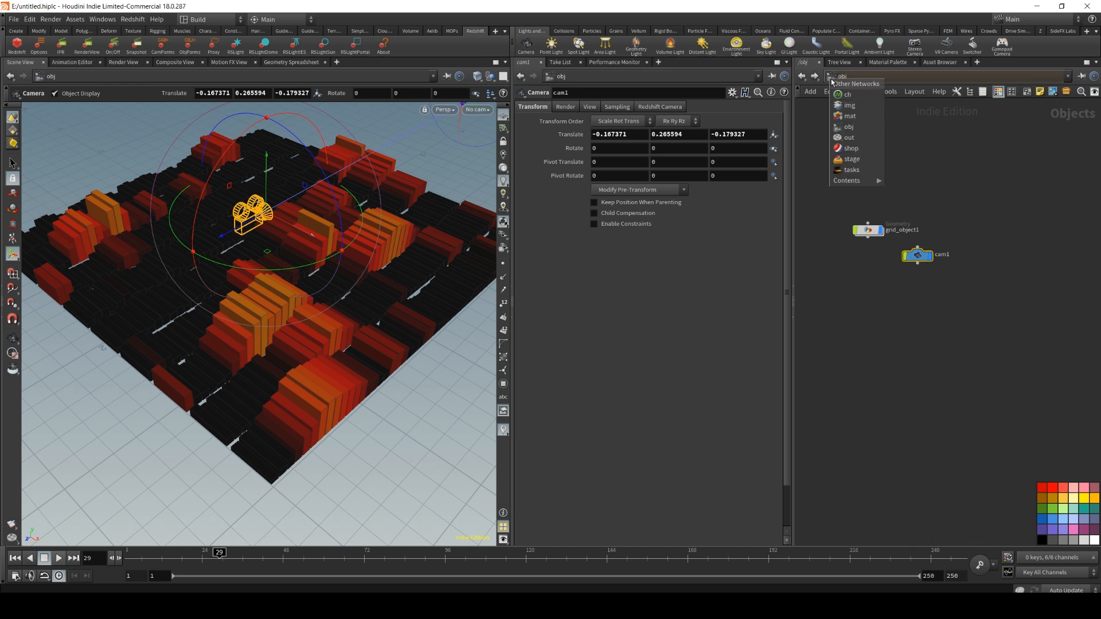
left_click(848, 137)
left_click(892, 287)
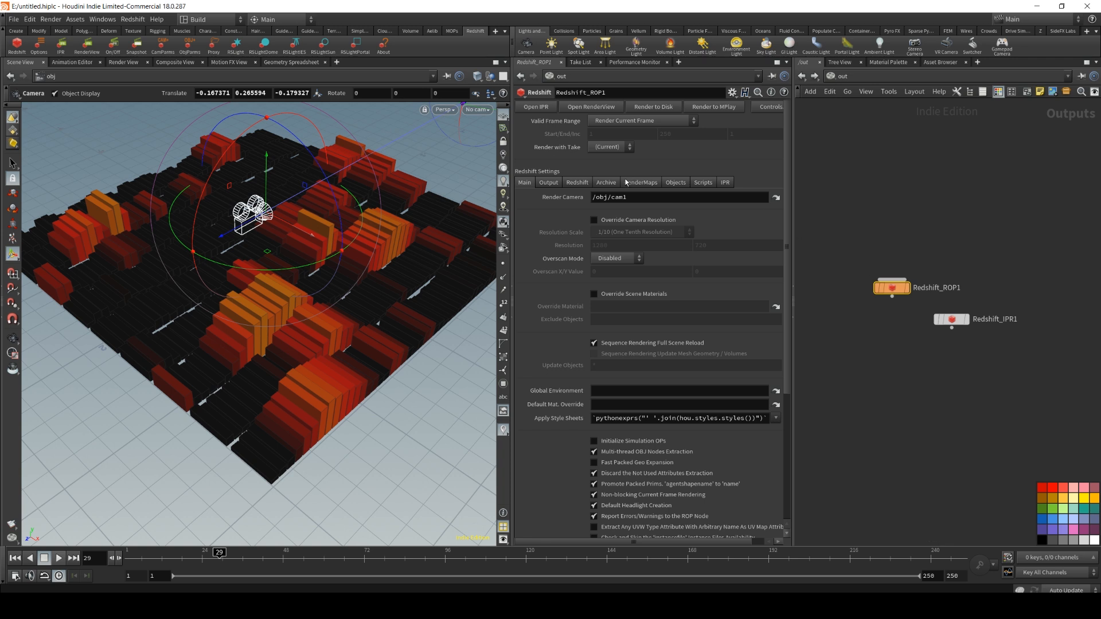
left_click(641, 198)
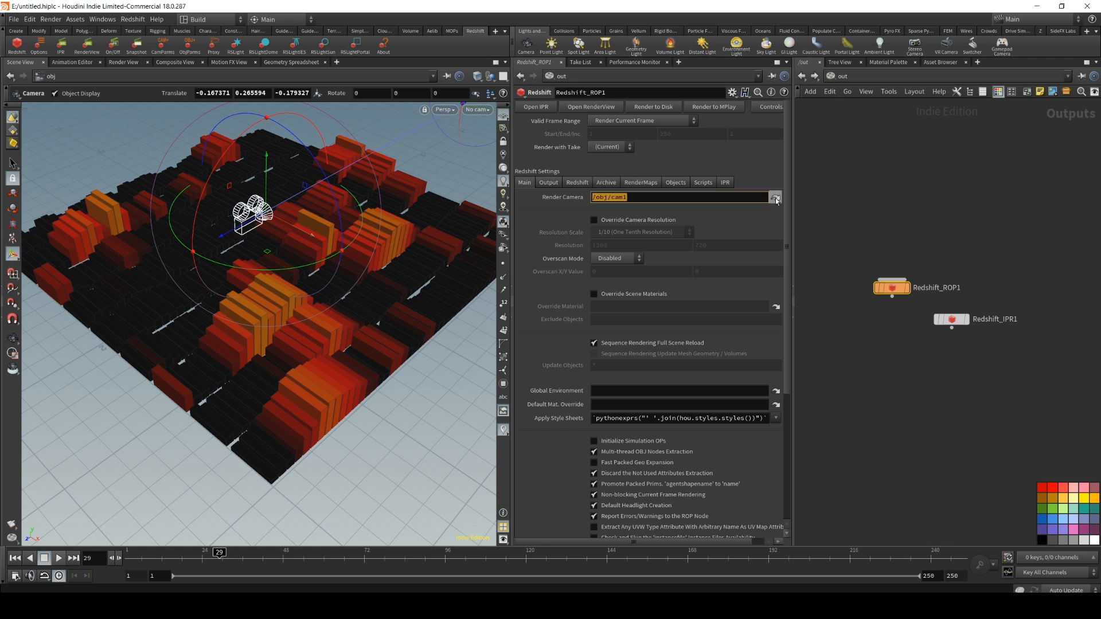
left_click(651, 200)
left_click(776, 197)
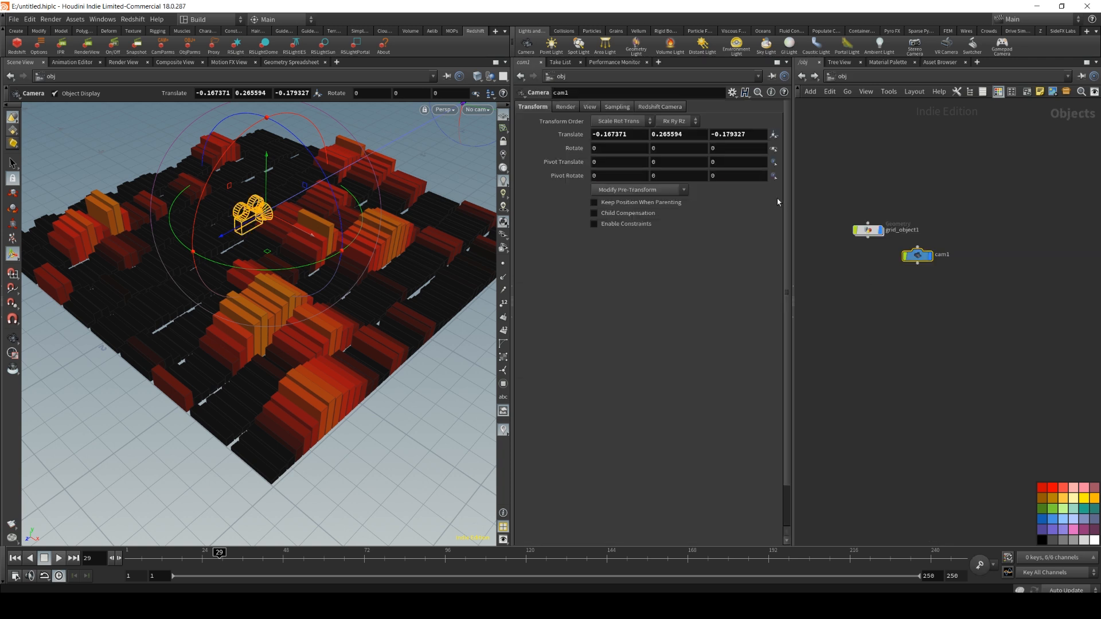
left_click(832, 78)
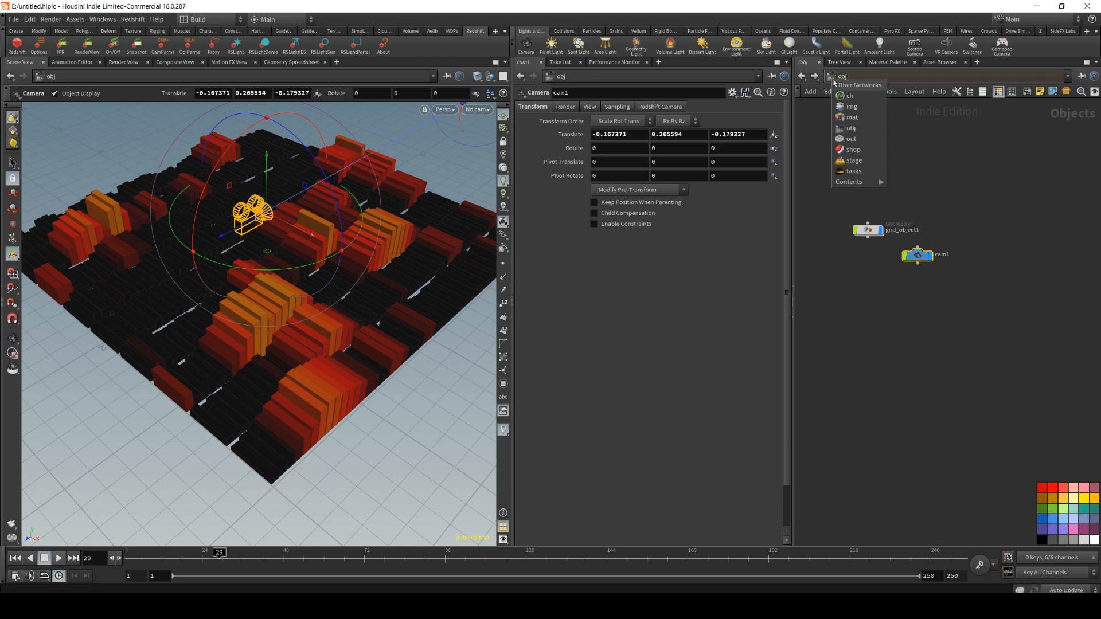
left_click(848, 141)
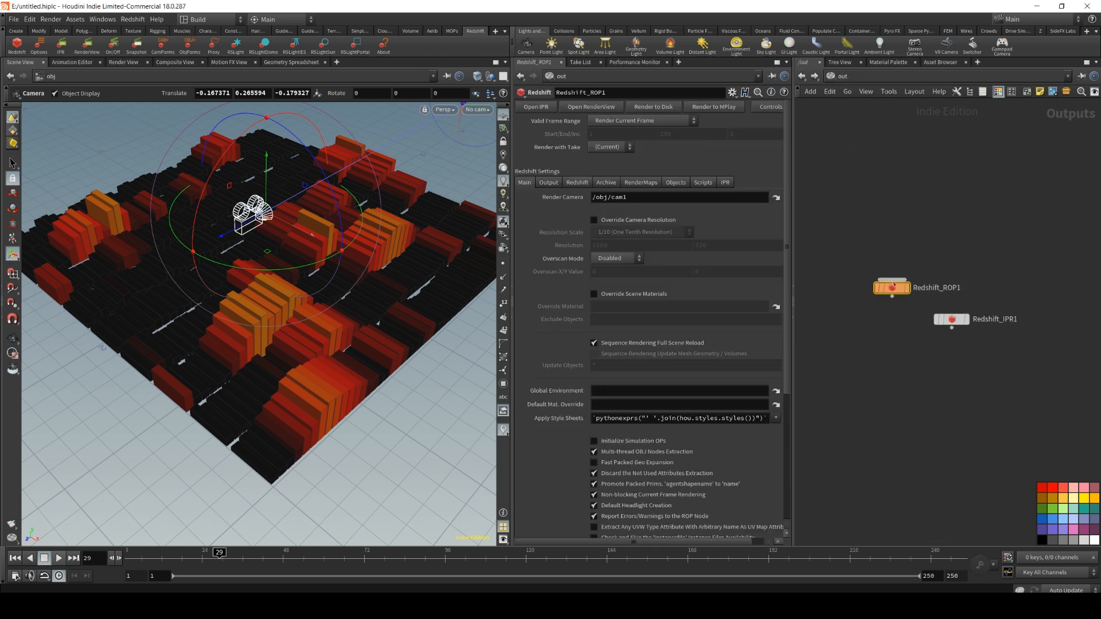
Set the Render Camera path of Redshift_ROP1 to /obj/cam1/.
left_click(657, 200)
key("BackSpace")
type("2")
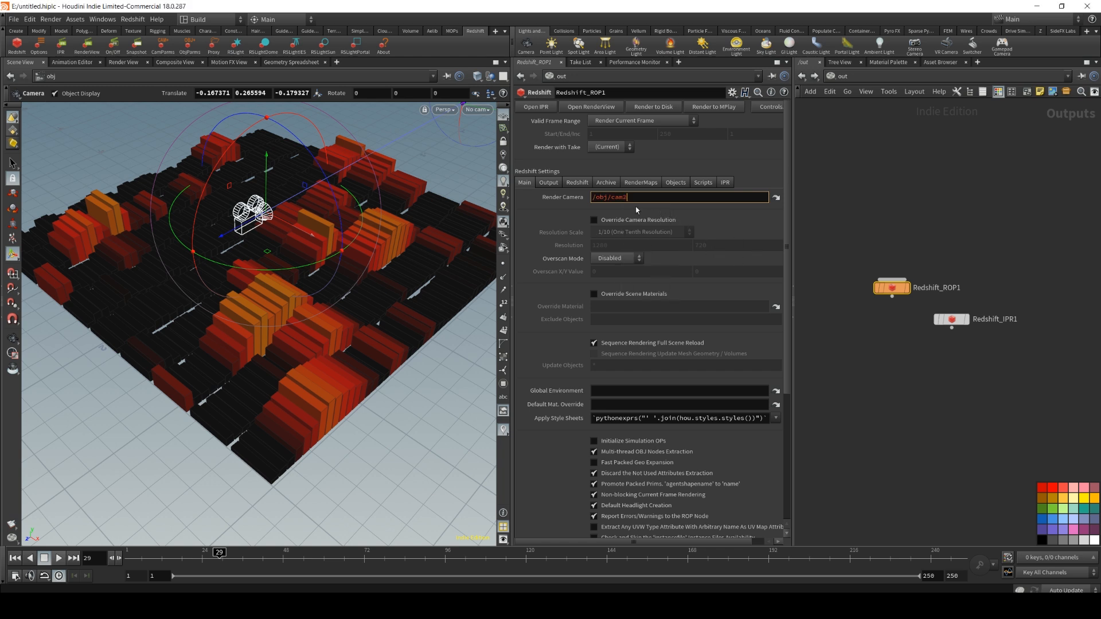
key("BackSpace")
type("1/")
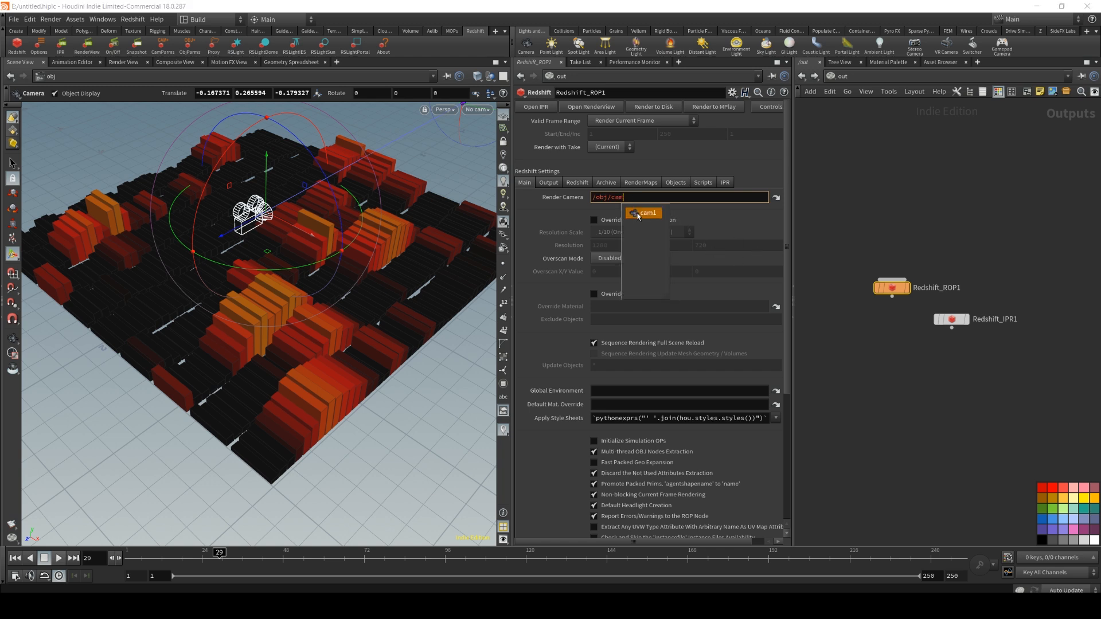
key("Return")
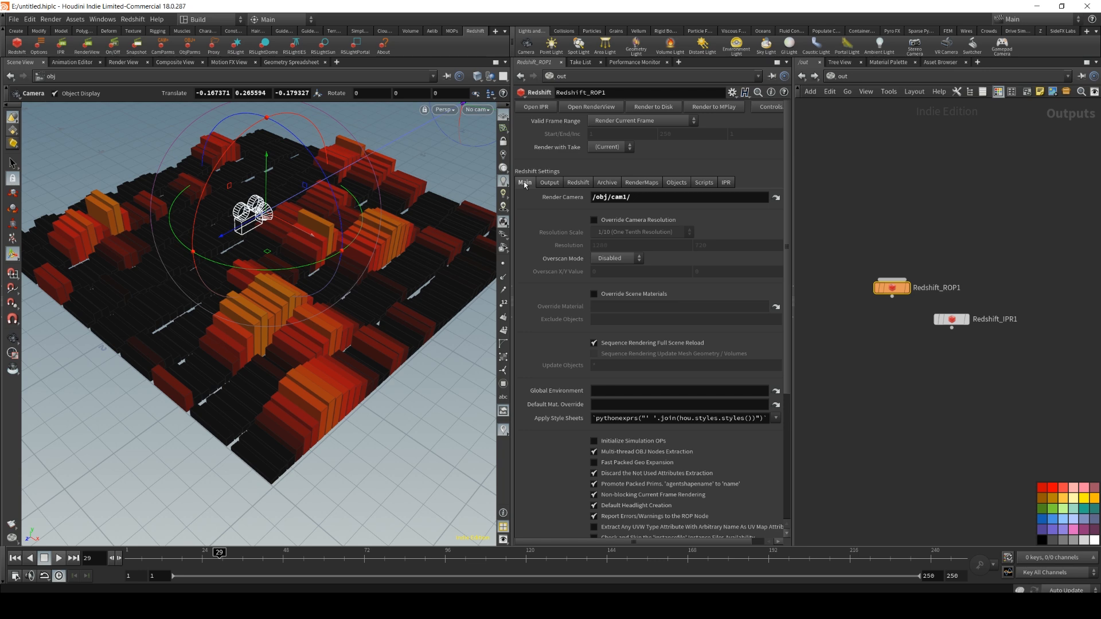
Set the output file format of Redshift_ROP1 to PNG (.png).
left_click(546, 184)
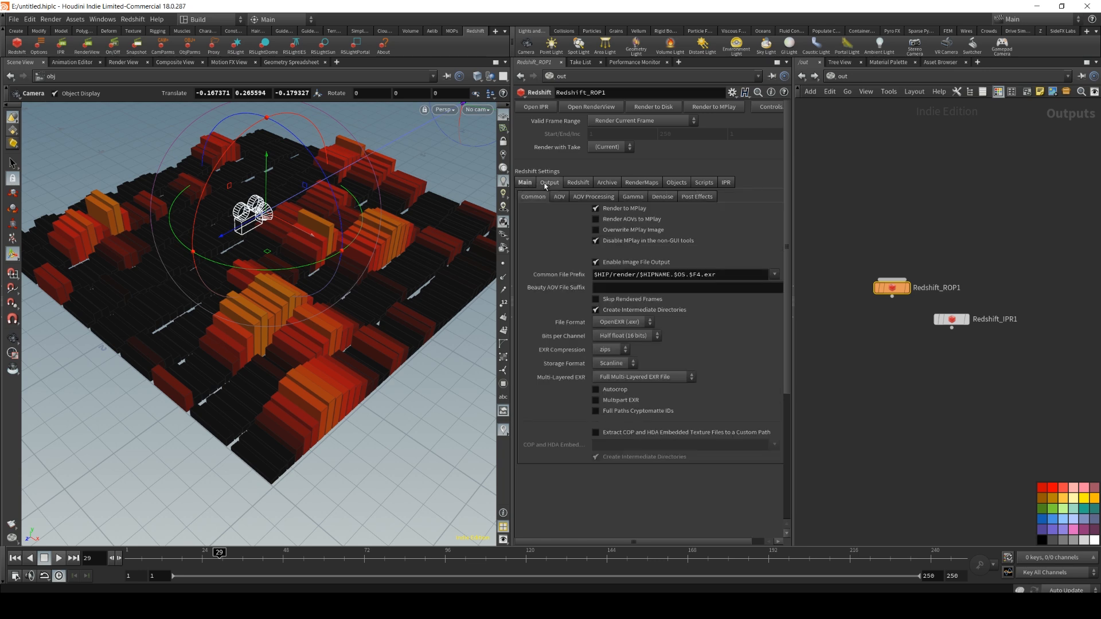
left_click(524, 183)
left_click(550, 183)
left_click_drag(724, 281, 480, 273)
left_click(723, 278)
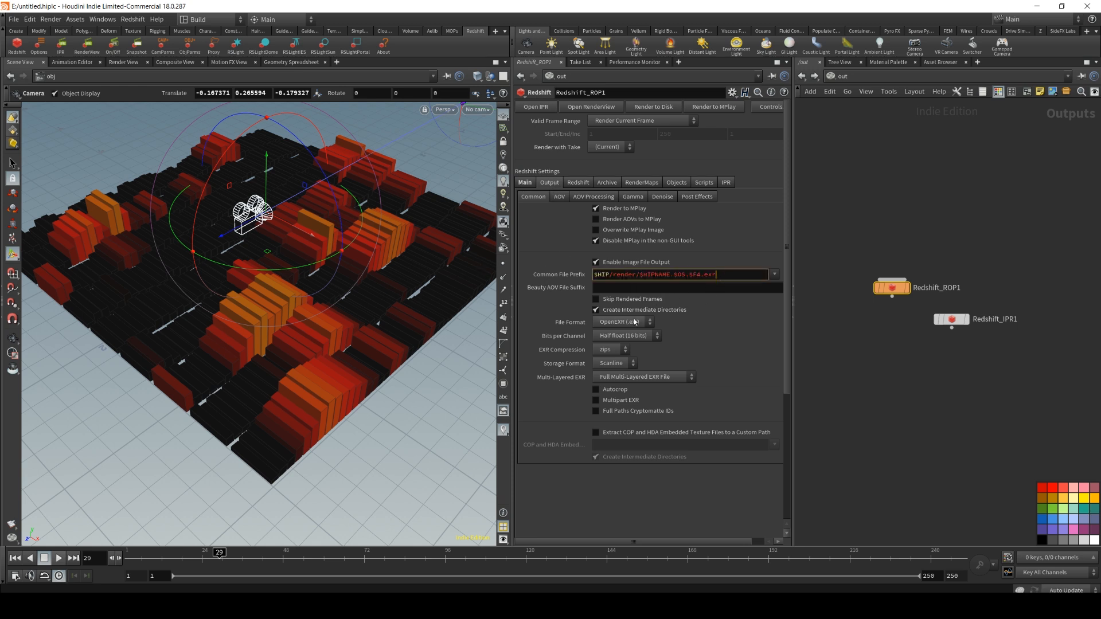
left_click(641, 338)
left_click(640, 338)
left_click(622, 322)
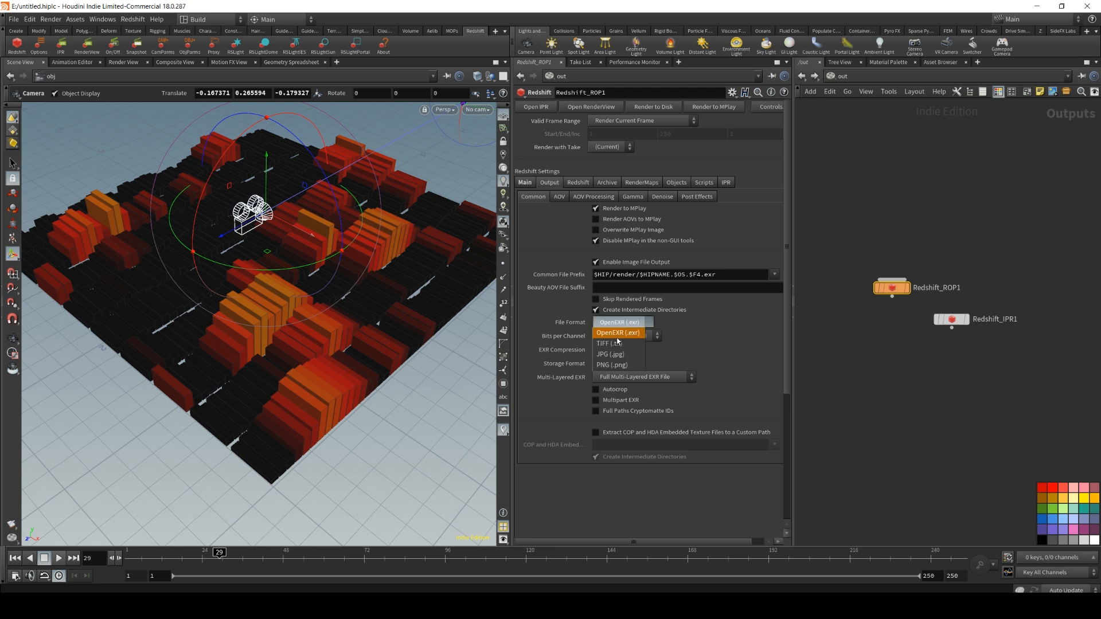
left_click(613, 364)
Change the file extension in the Common File Prefix to png.
left_click(606, 358)
key("BackSpace")
key("BackSpace")
key("BackSpace")
type("png")
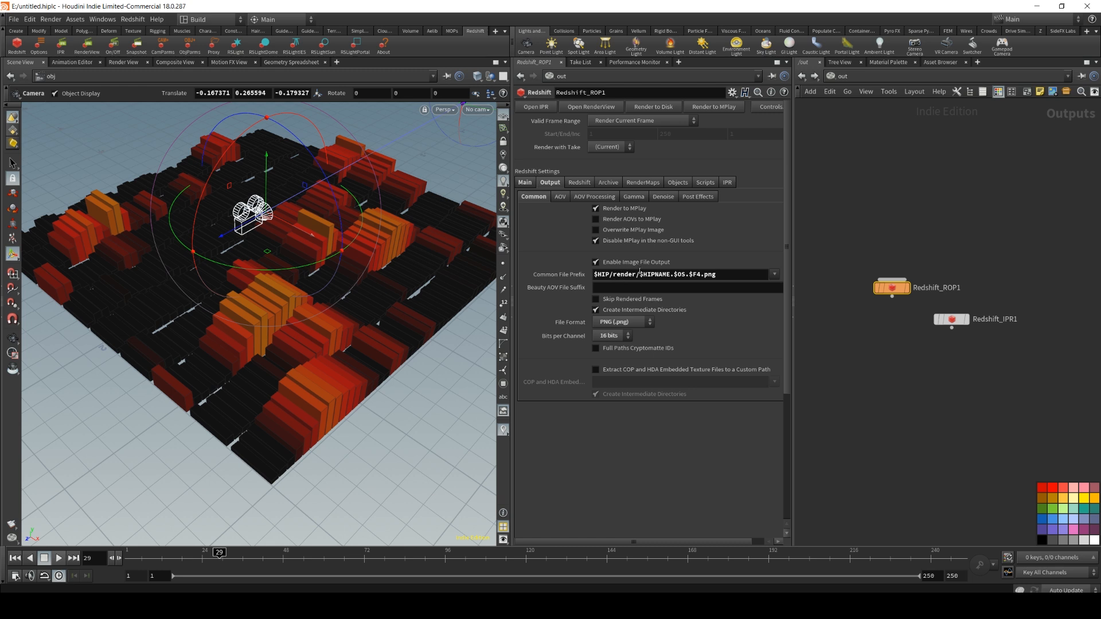
Replace the render folder in the Common File Prefix with tutoprial, giving $HIP/tutoprial/$HIPNAME.$OS.$F4.png.
left_click(635, 274)
left_click_drag(635, 274, 613, 274)
key("BackSpace")
type("tutoprial")
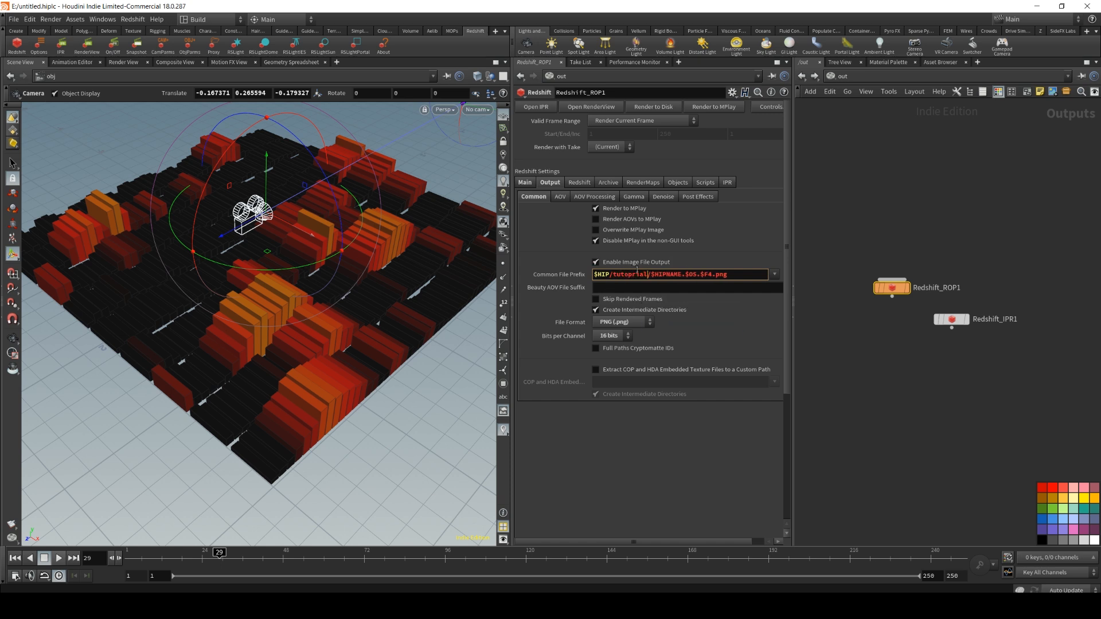
key("Return")
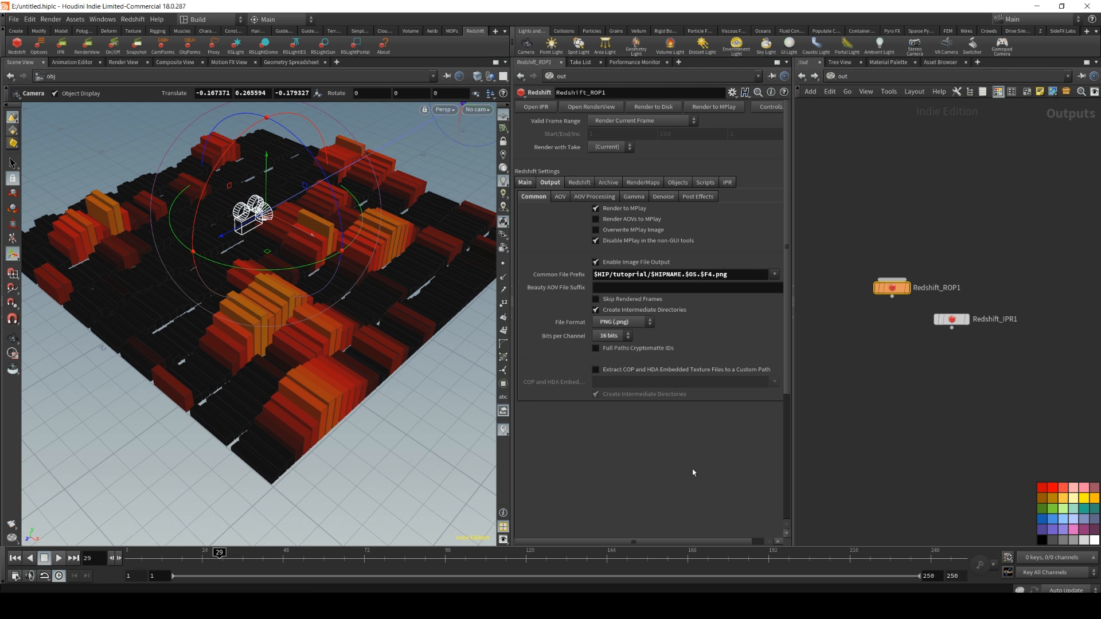
Set the unified sampling Max Samples of Redshift_ROP1 to 256.
left_click(560, 197)
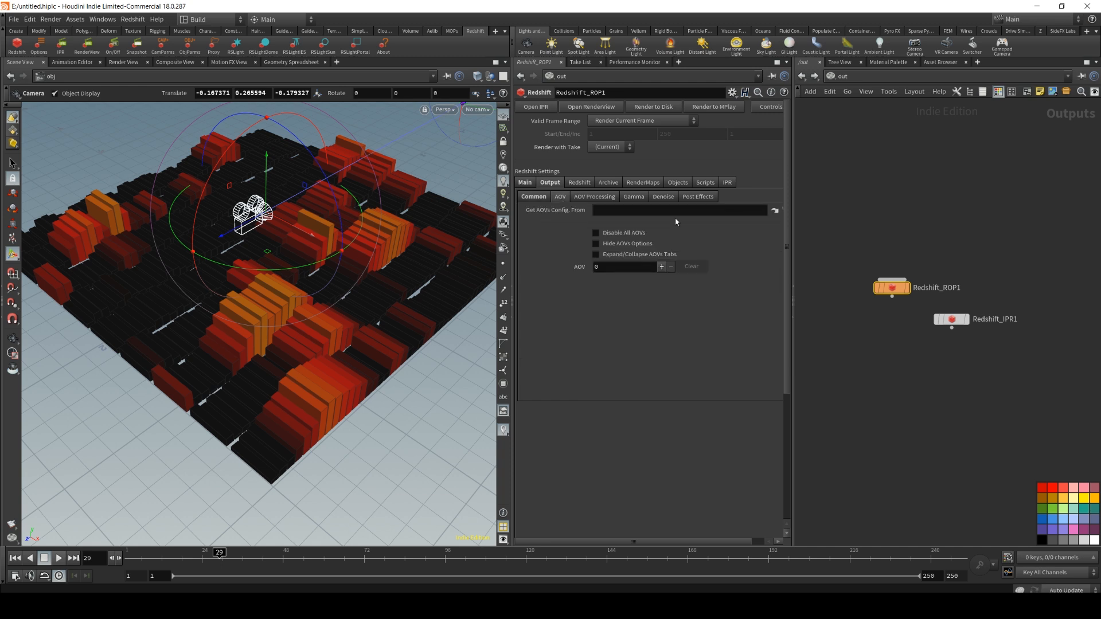
left_click(578, 183)
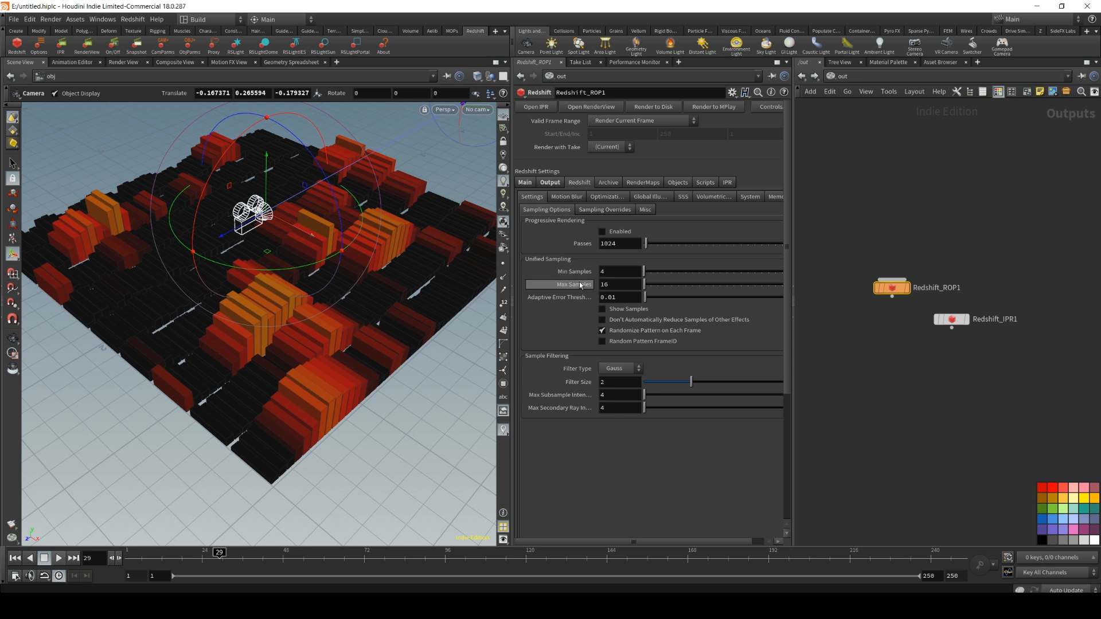
left_click(639, 291)
key("BackSpace")
type("256")
key("Tab")
type("0.03")
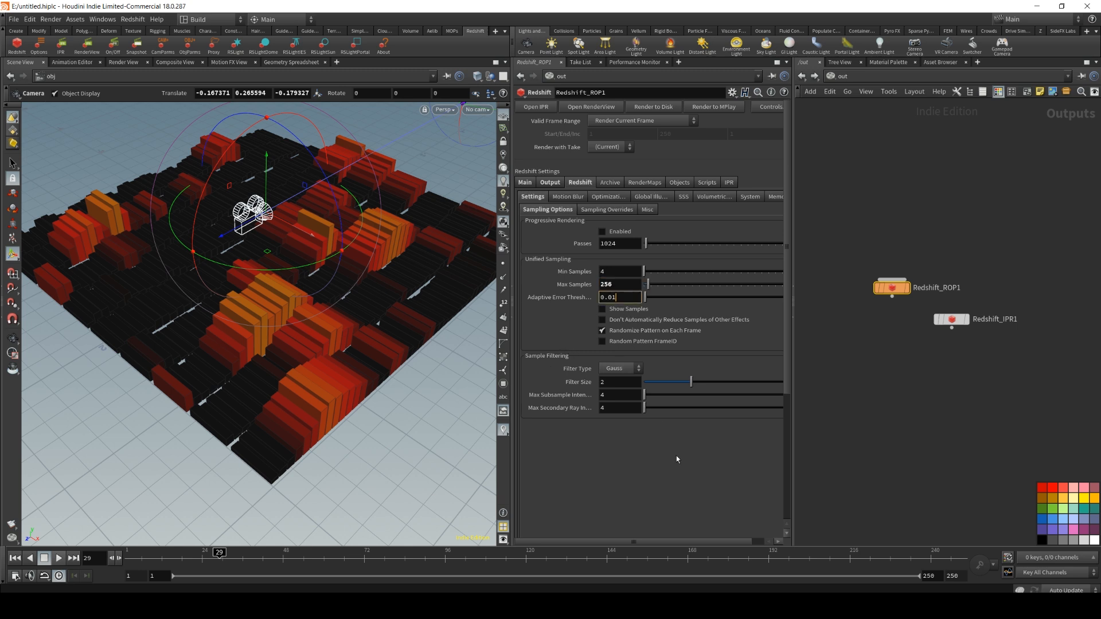
key("Return")
Set global illumination to Brute Force primary and Irradiance Point Cloud secondary engines, with 128 Brute Force GI rays.
left_click(645, 197)
left_click(634, 223)
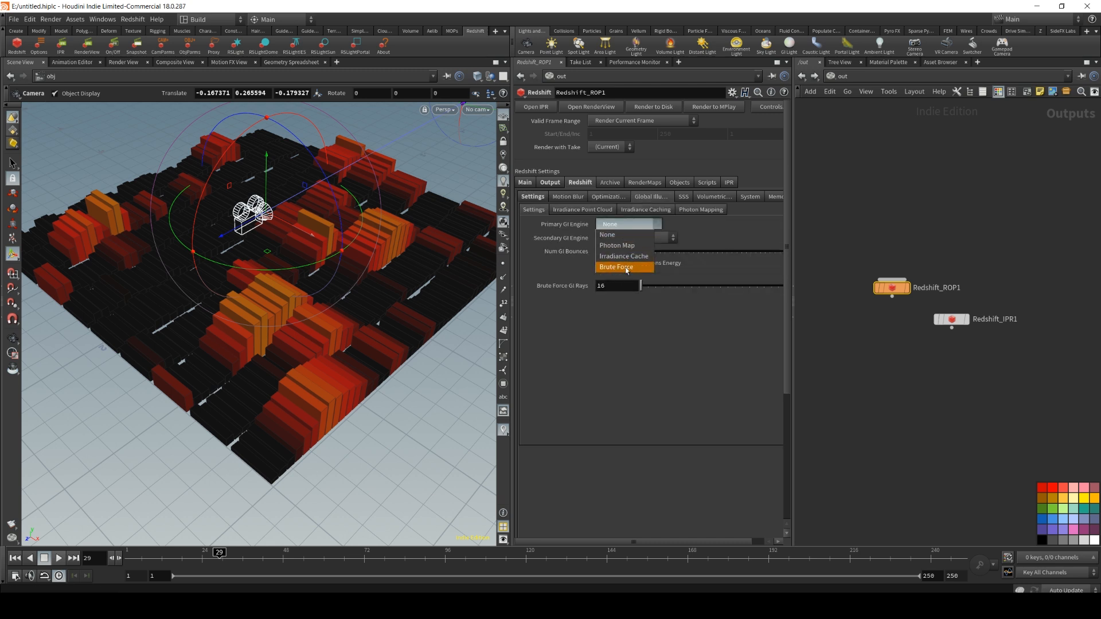
left_click(626, 268)
left_click(635, 238)
left_click(627, 270)
double_click(611, 285)
type("128")
key("Return")
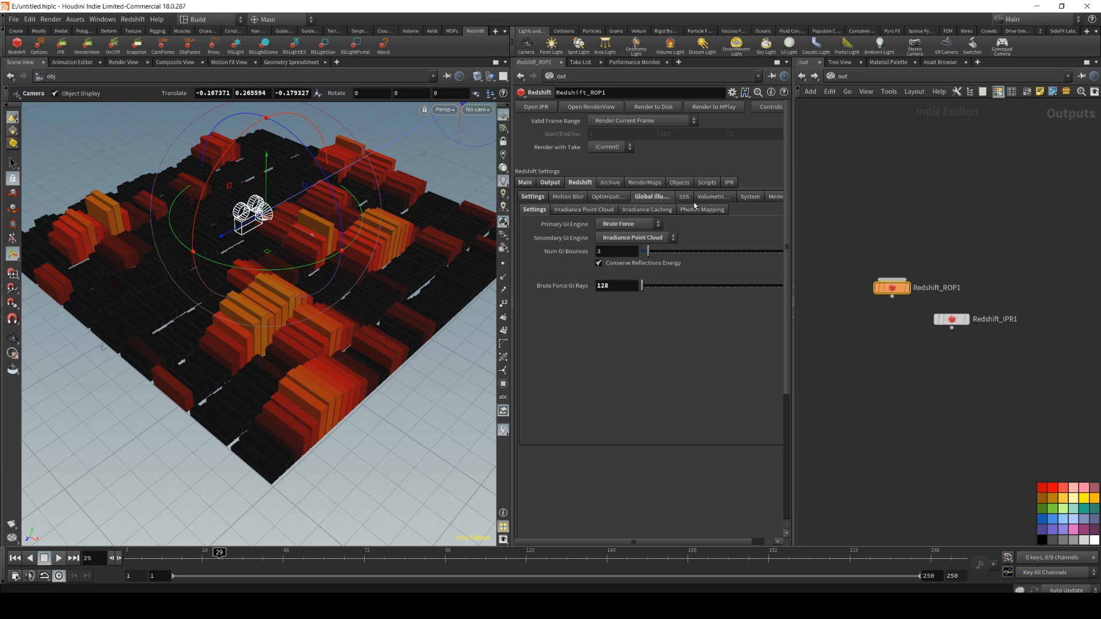
Check the system and main render settings of Redshift_ROP1, open the Redshift Render View and move its window out of the way.
left_click(751, 197)
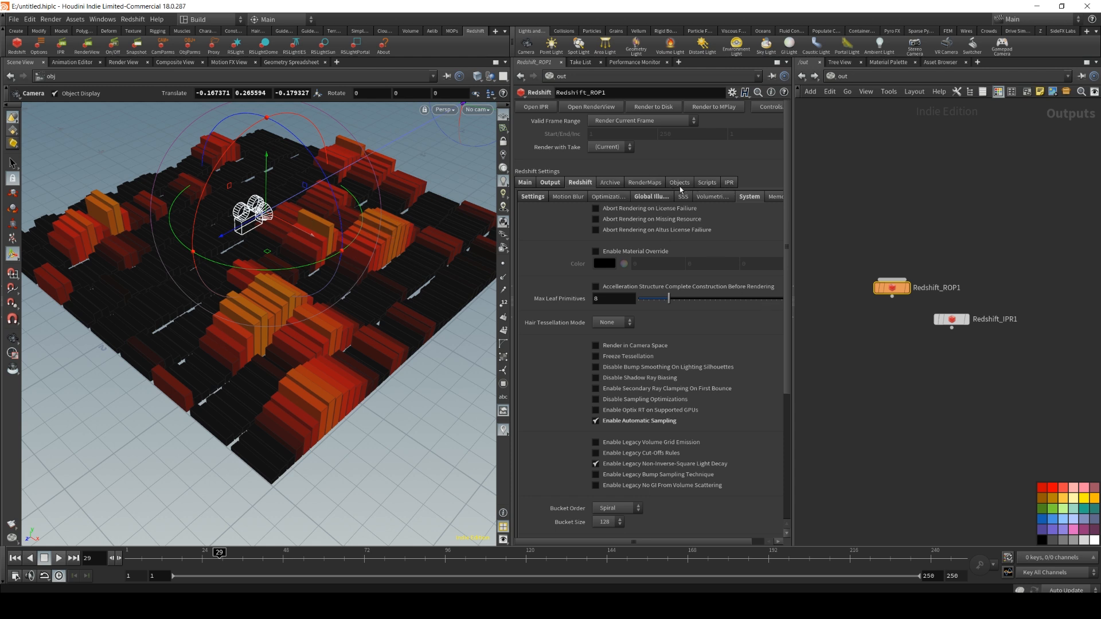
left_click(524, 182)
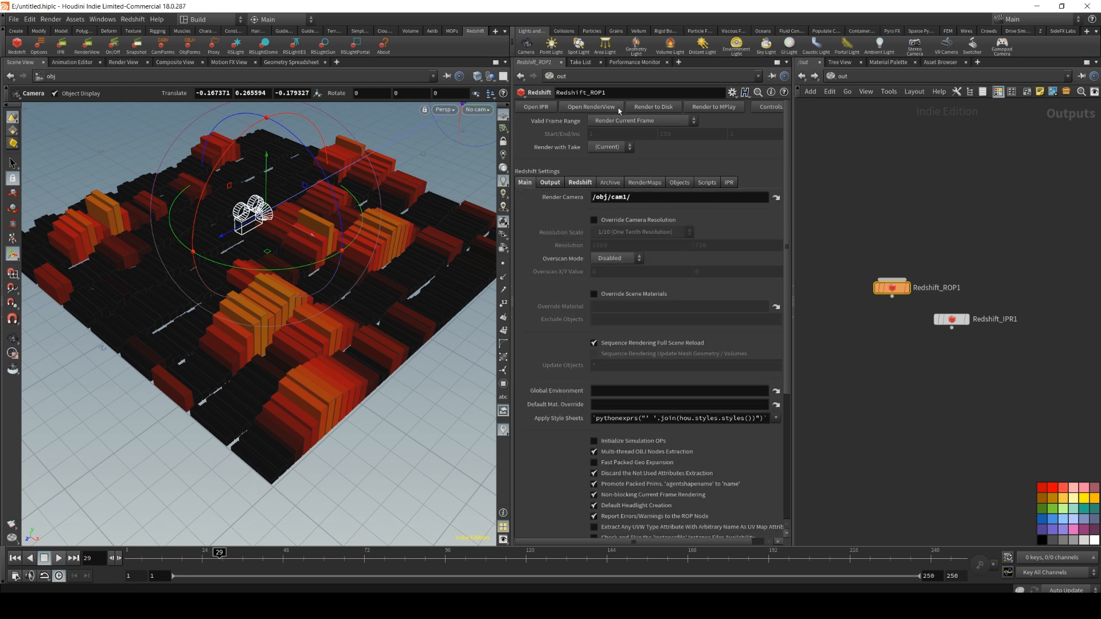
left_click(586, 108)
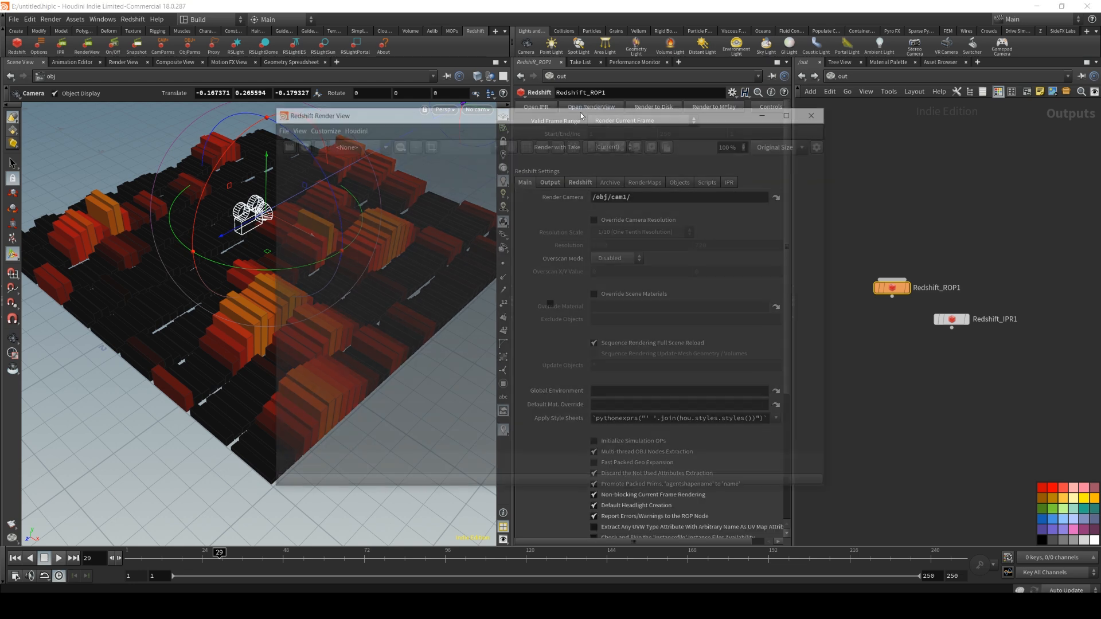
left_click_drag(536, 117, 1100, 158)
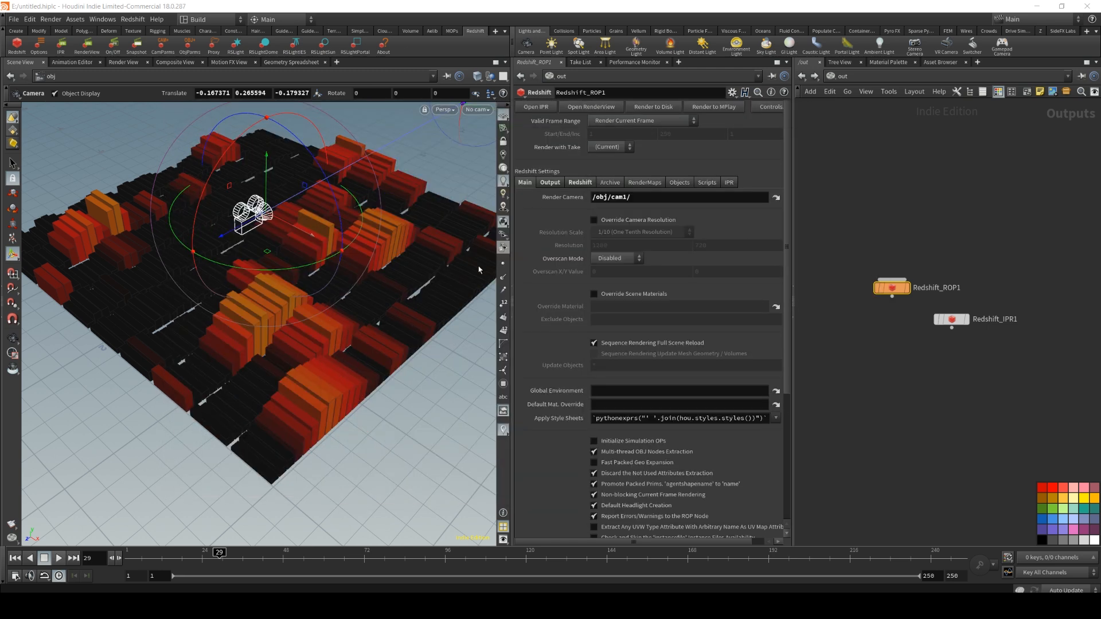
Look through cam1 in the viewport and tie the view to the camera.
left_click(832, 76)
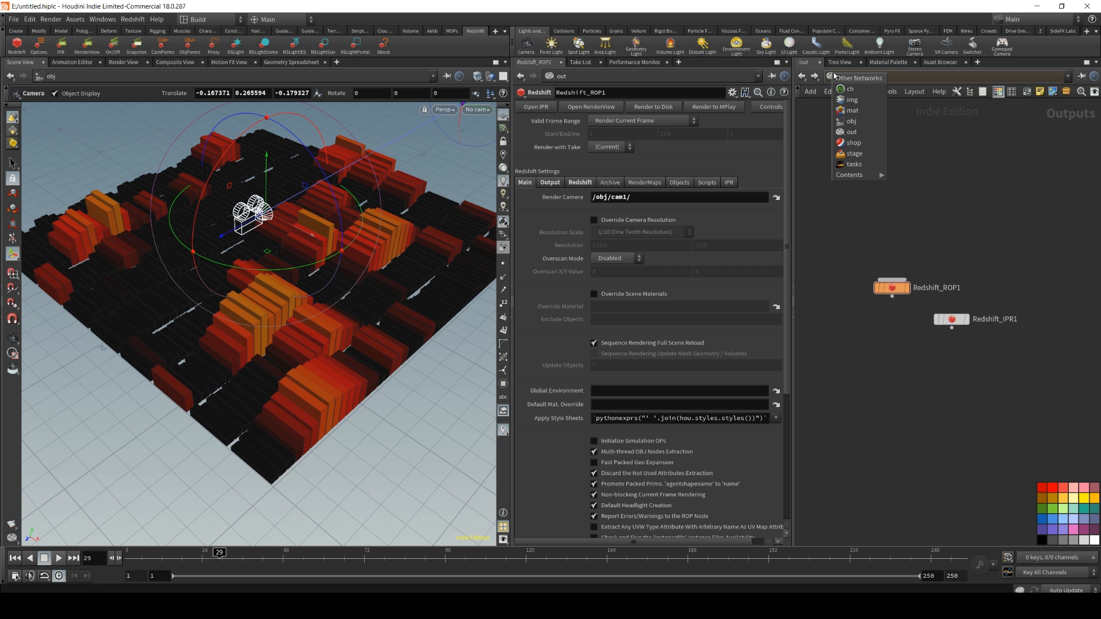
left_click(938, 238)
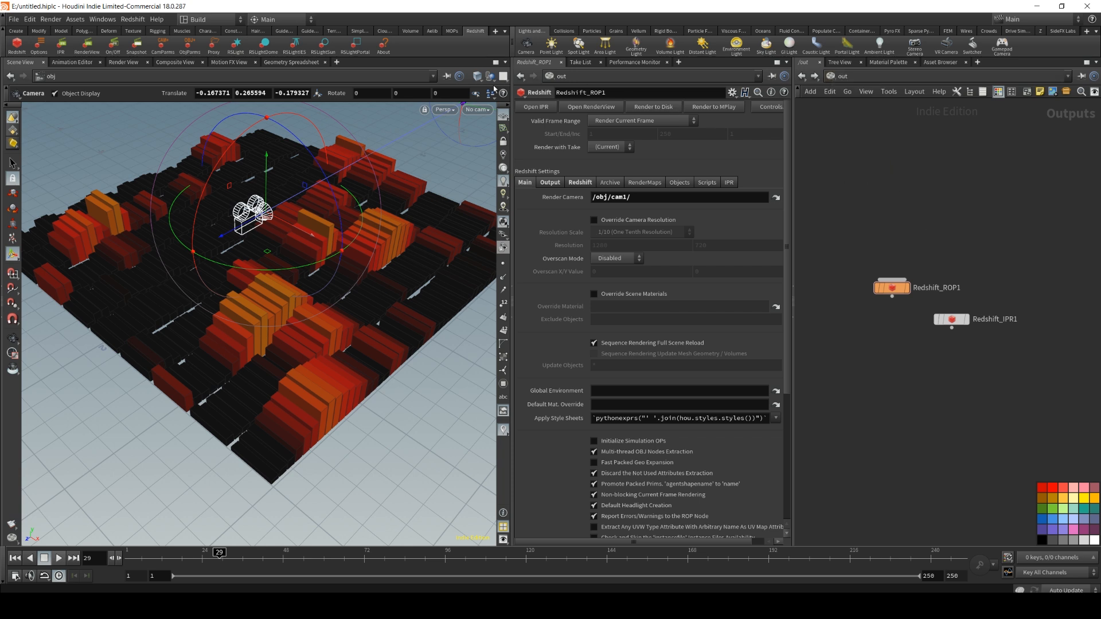
left_click(476, 110)
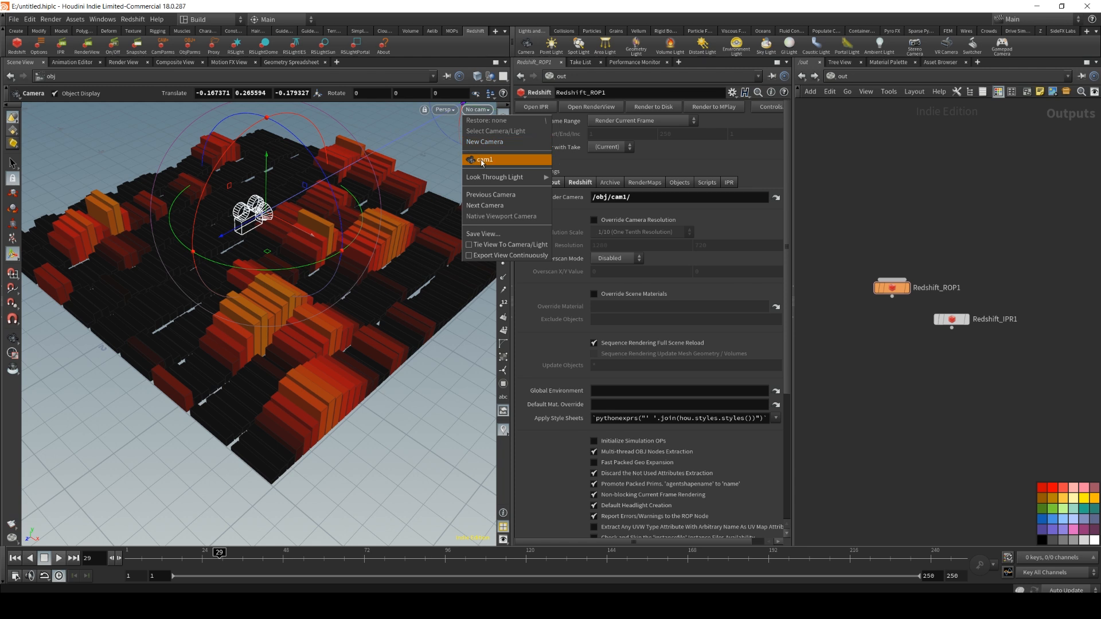
left_click(478, 109)
left_click(477, 110)
left_click(484, 159)
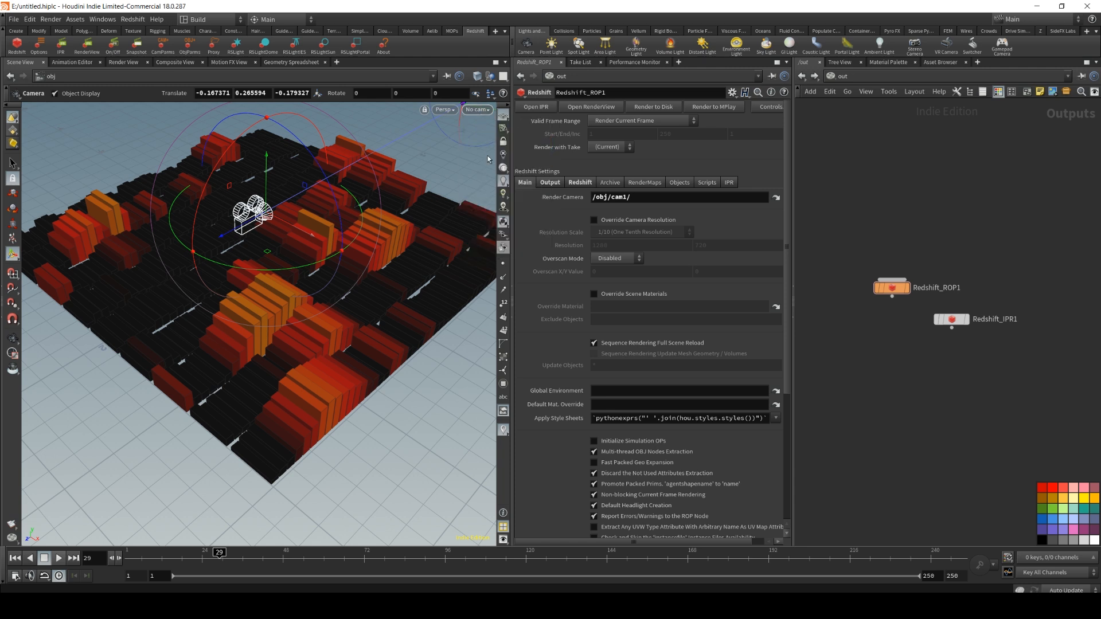
left_click(479, 110)
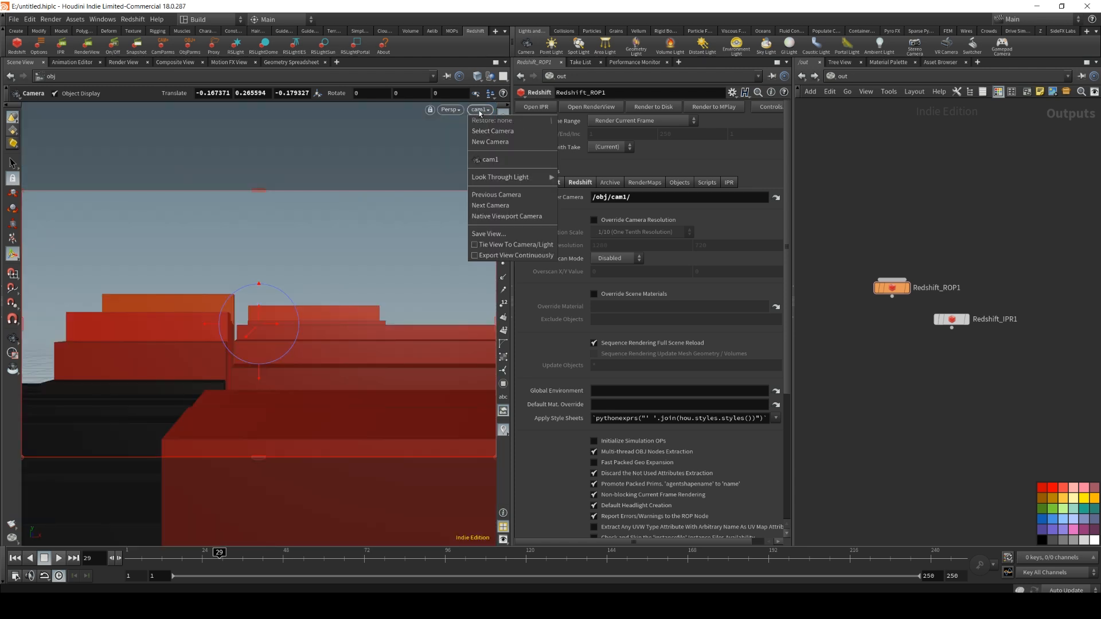
left_click(477, 246)
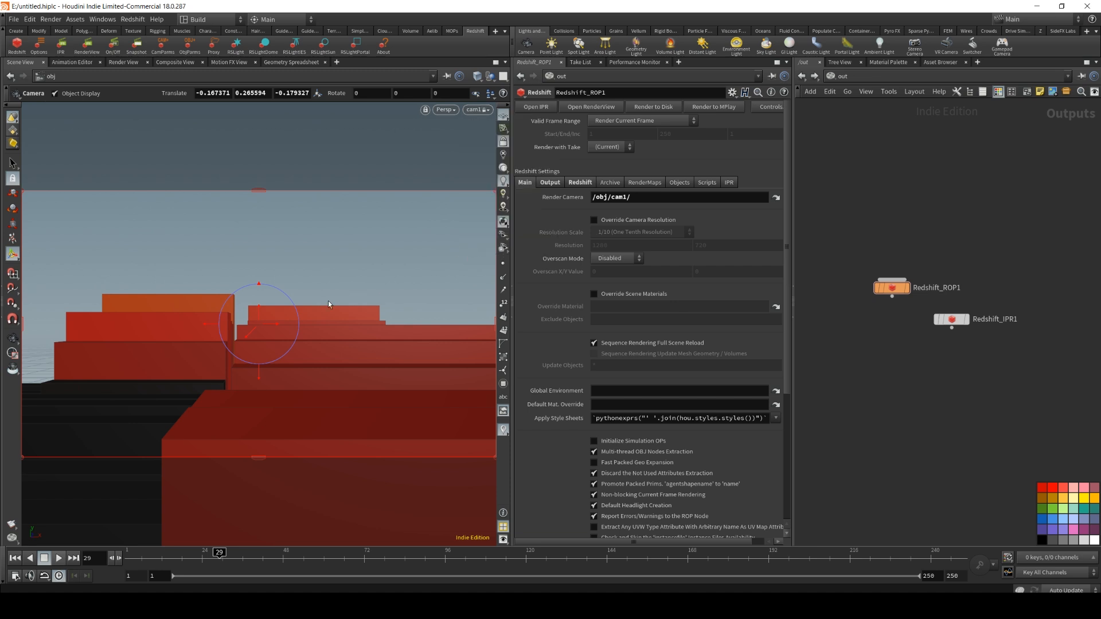
Reposition cam1 above the extruded grid so it looks diagonally down at the orange blocks.
key("Escape")
left_click_drag(336, 338, 303, 227)
right_click_drag(302, 228, 321, 258)
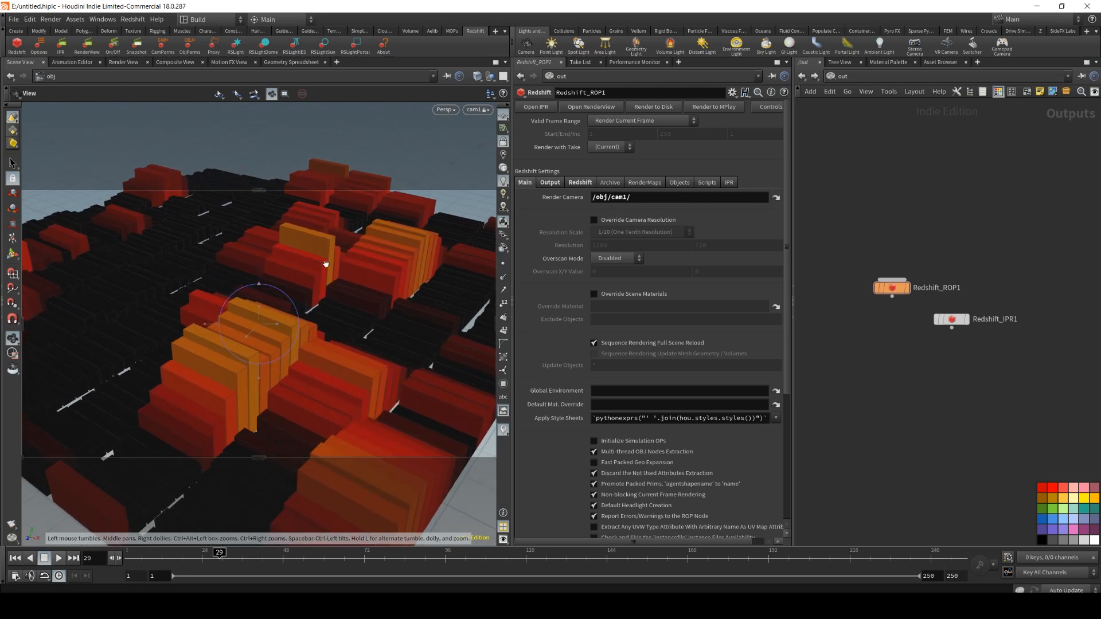
left_click_drag(322, 258, 308, 295)
middle_click_drag(308, 294, 333, 257)
right_click_drag(333, 257, 315, 285)
left_click_drag(314, 285, 322, 268)
right_click_drag(321, 268, 319, 278)
key("Escape")
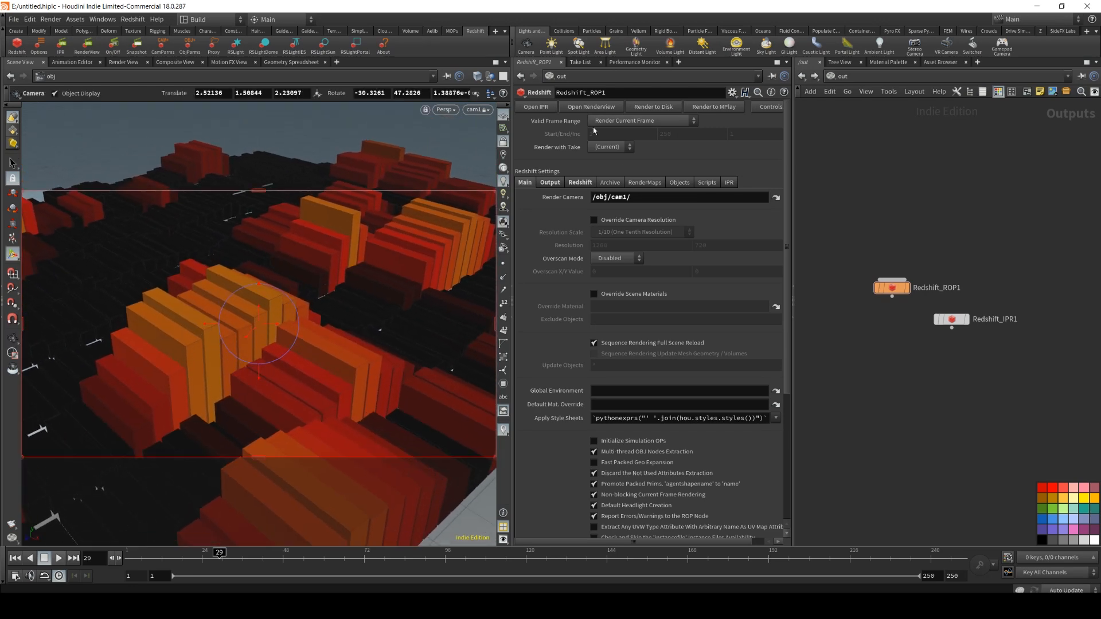
Reveal the scene's node tree, expand the obj and out networks, and switch between cam1 and Redshift_ROP1.
left_click(832, 77)
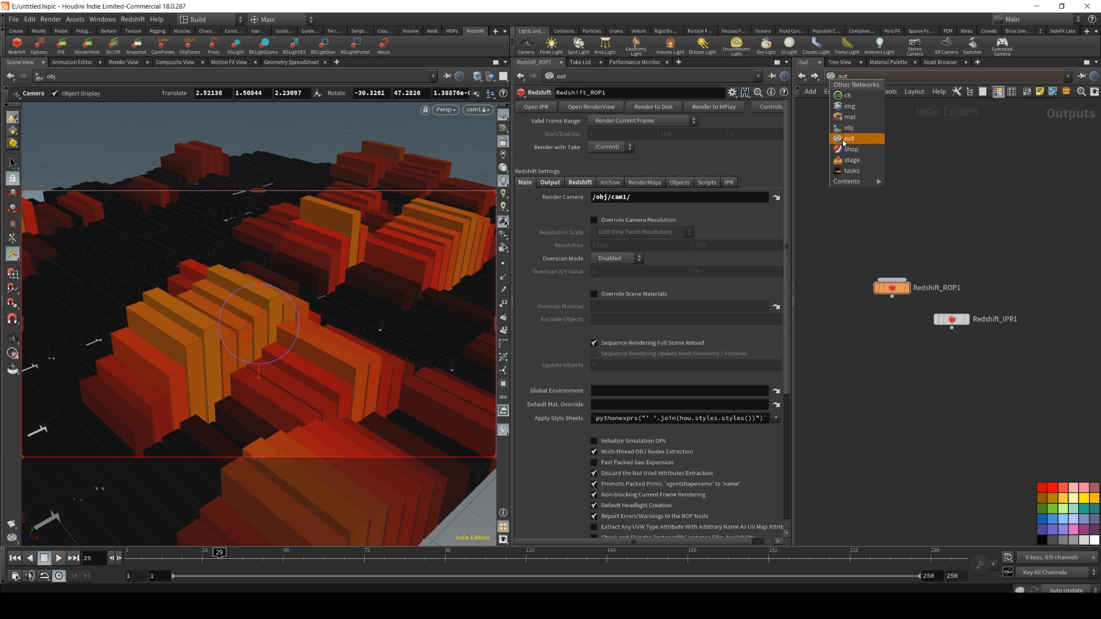
left_click(950, 188)
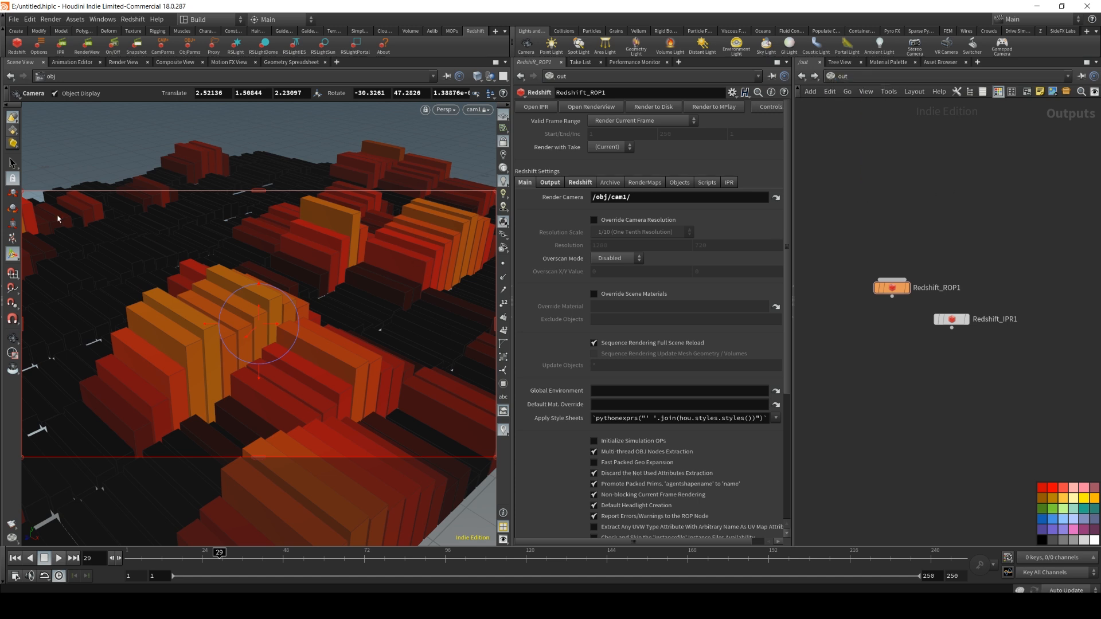
left_click(2, 286)
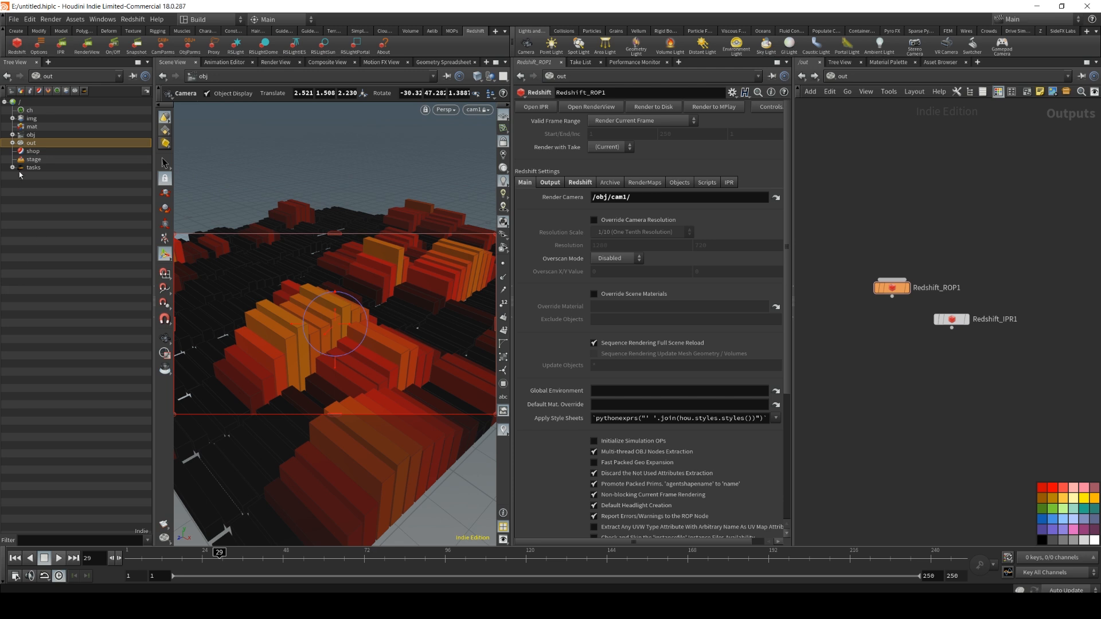
left_click(13, 134)
left_click(44, 143)
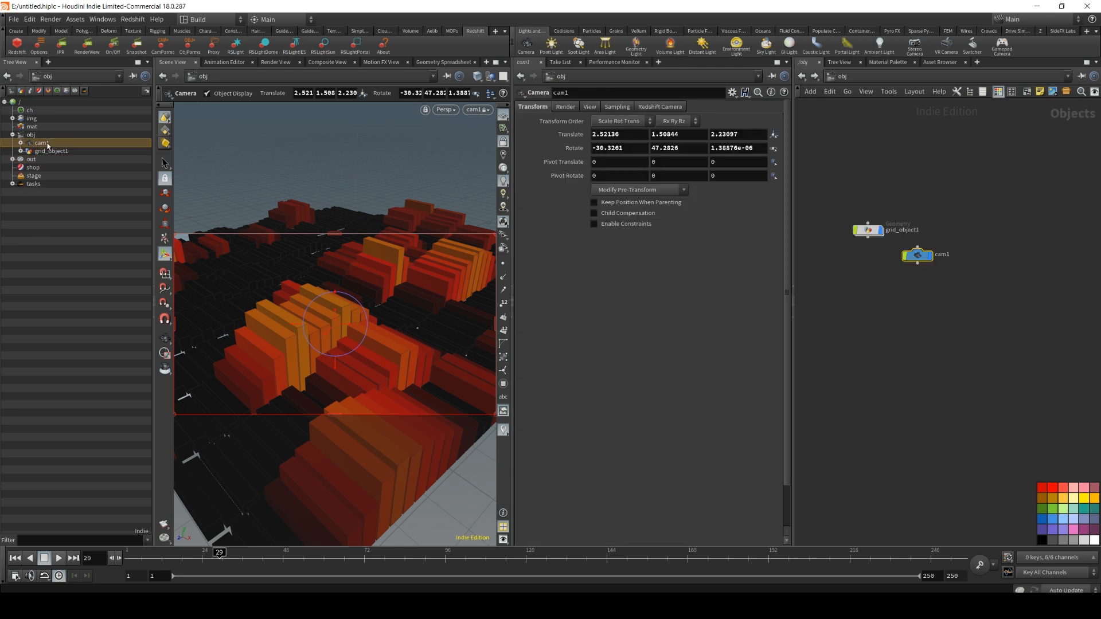
left_click(12, 159)
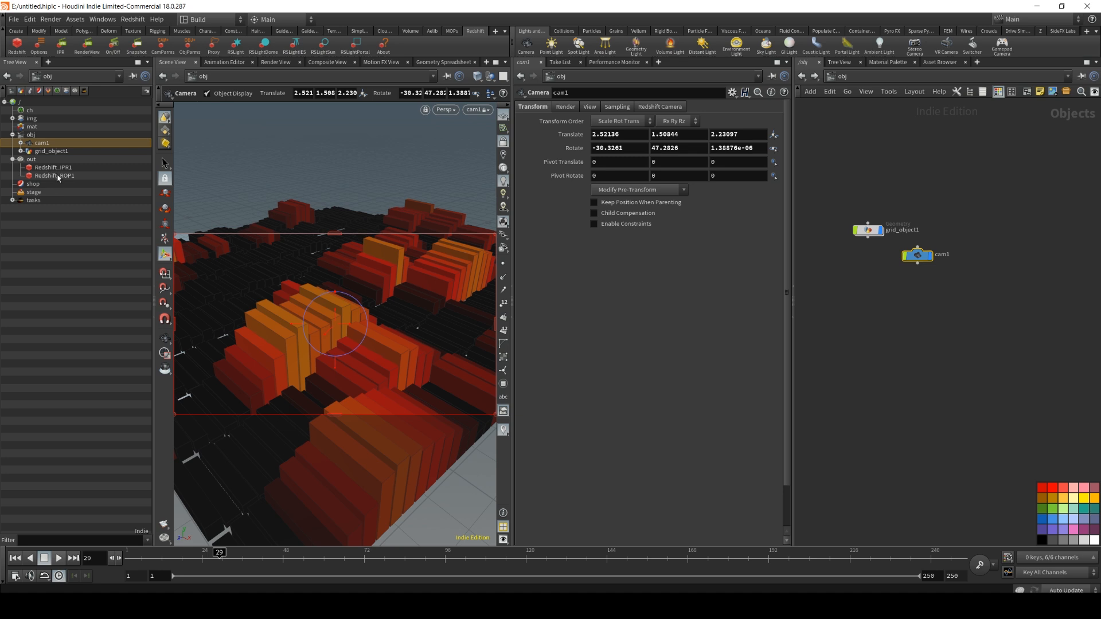
left_click(58, 176)
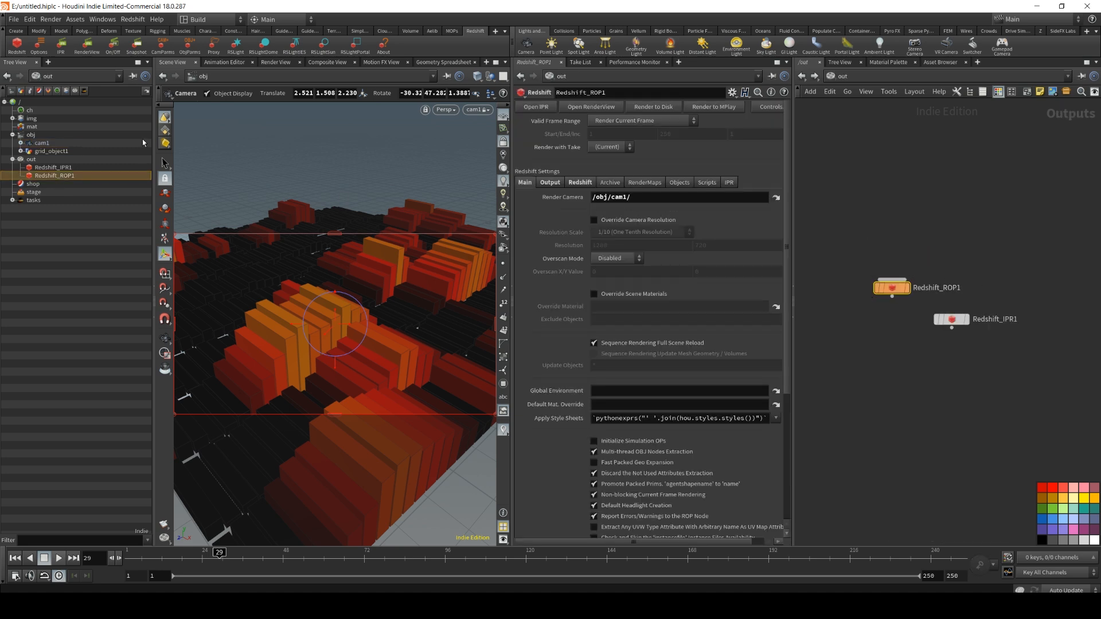
left_click(41, 142)
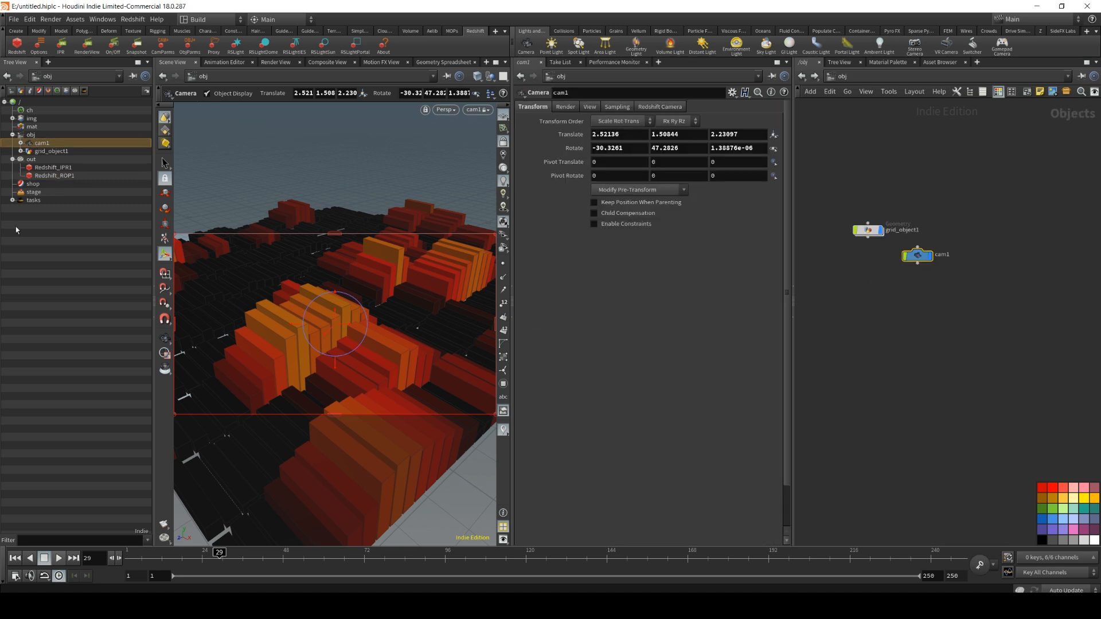
left_click(834, 76)
left_click(855, 140)
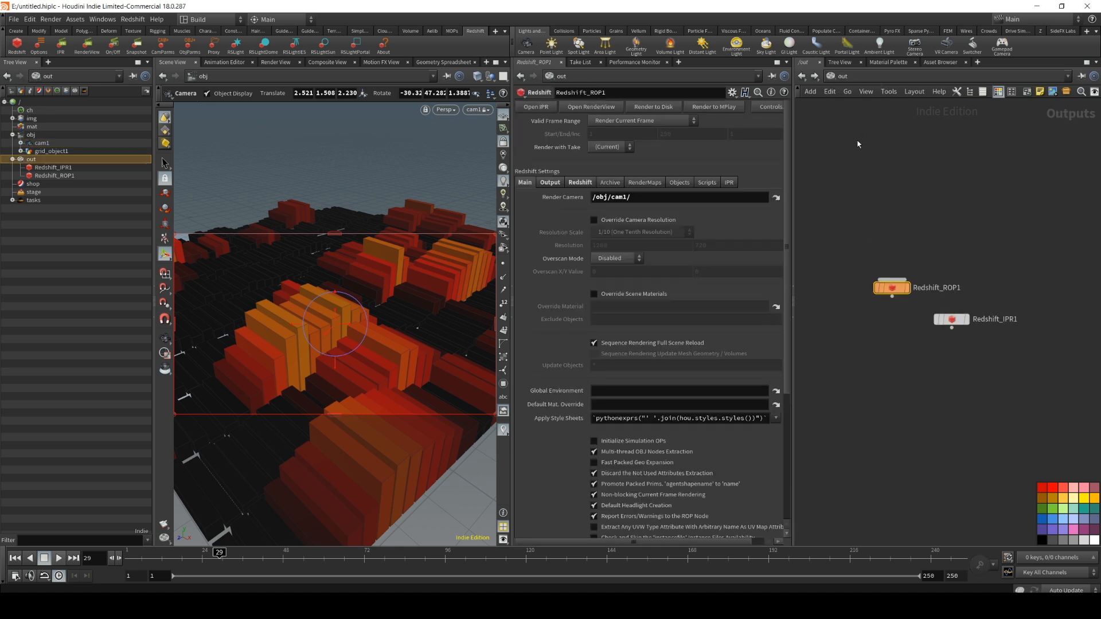
Set the resolution of cam1 to 1920 by 1080.
left_click(39, 143)
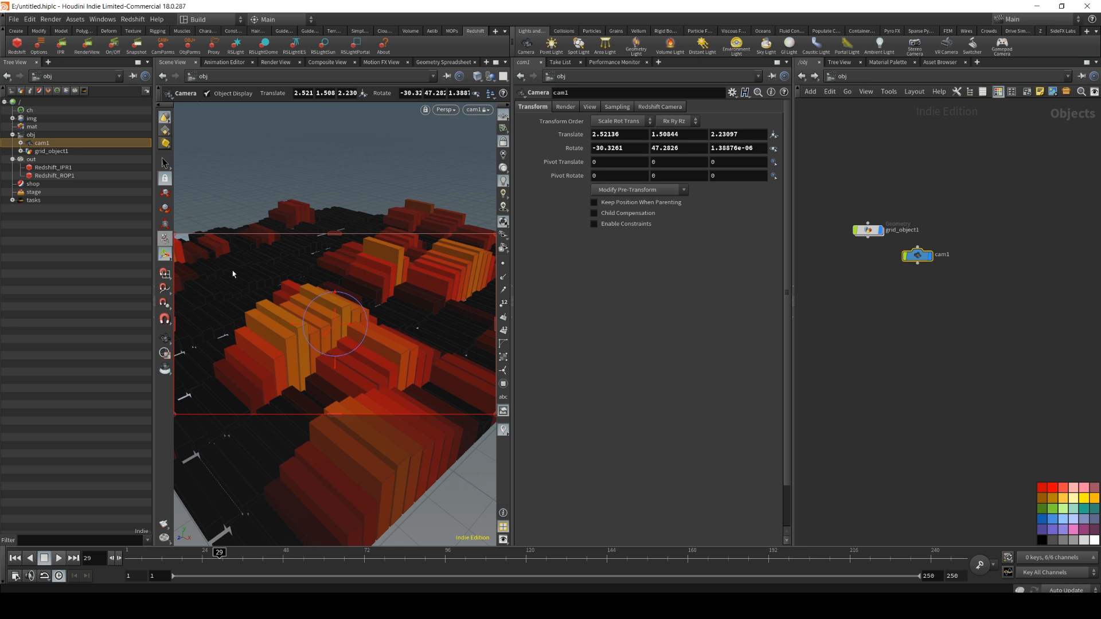
left_click(565, 107)
left_click(590, 107)
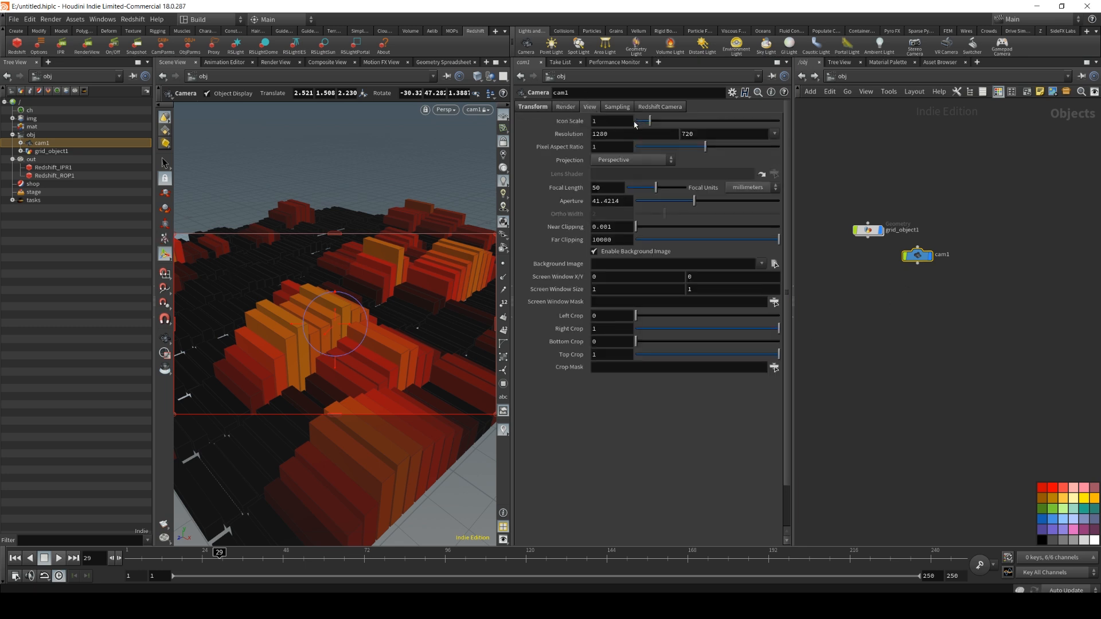
double_click(627, 133)
type("1920")
double_click(710, 134)
type("1080")
key("Return")
Set the focal length of cam1 to 500 millimeters and pull the camera back to reframe the grid.
left_click(608, 187)
type("0")
key("Return")
key("Escape")
right_click_drag(266, 380, 311, 336)
middle_click_drag(364, 293, 353, 390)
right_click_drag(353, 390, 356, 346)
mouse_move(356, 347)
left_mouse_down()
mouse_move(361, 362)
mouse_move(355, 326)
mouse_move(359, 364)
mouse_move(361, 321)
mouse_move(365, 339)
left_mouse_up()
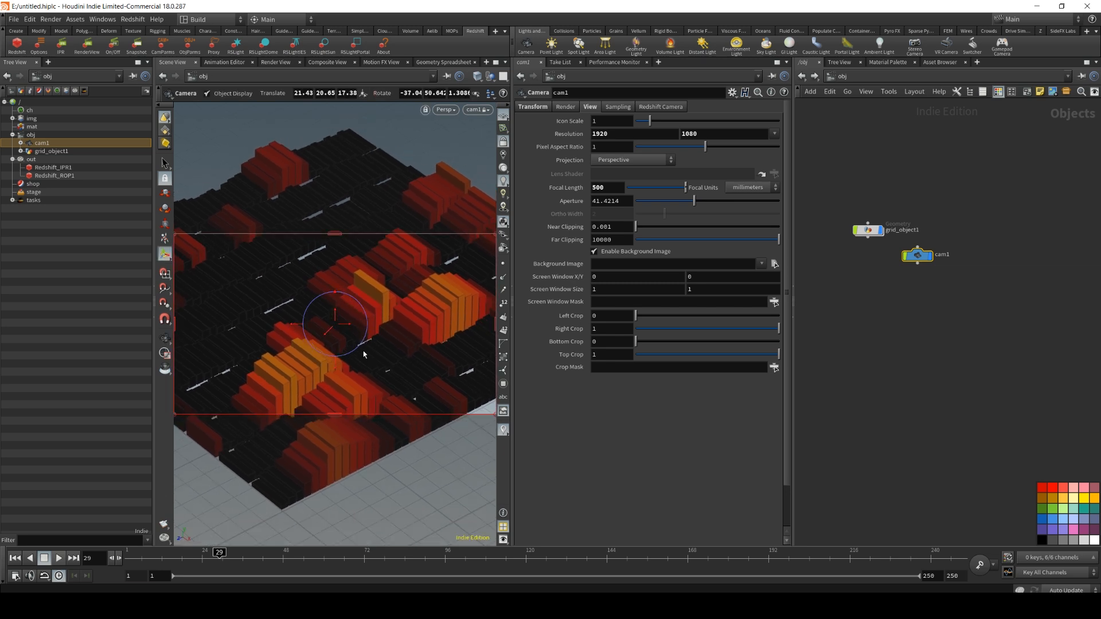
Go to frame 80 and adjust the camera angle on the extruded blocks.
left_click_drag(172, 555, 391, 552)
key("space")
left_click_drag(351, 388, 337, 363)
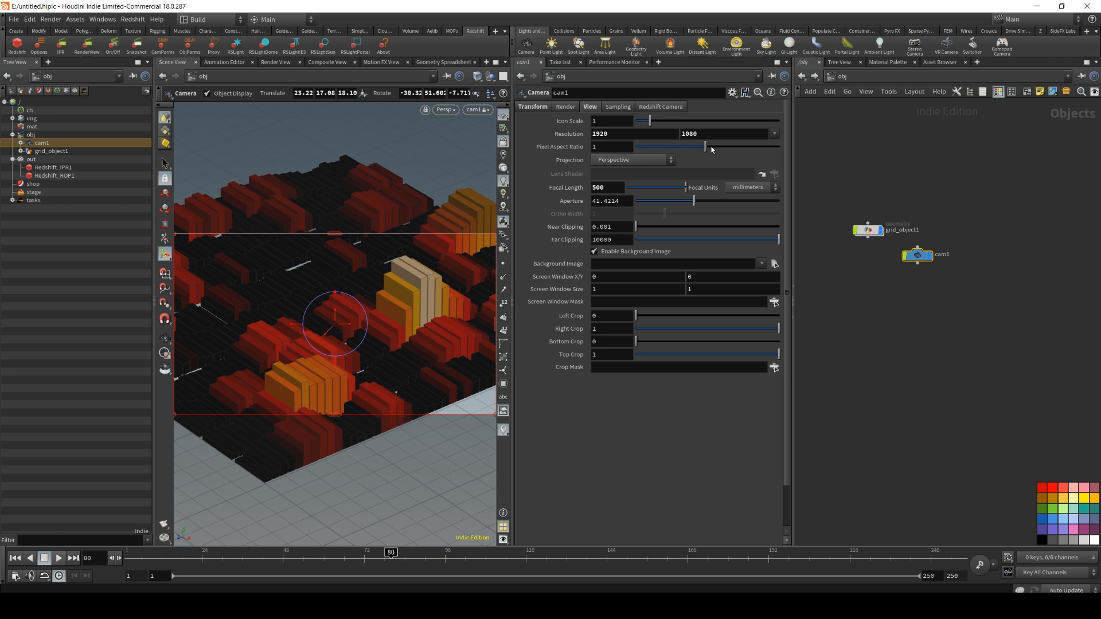
Render frame 80 in the Redshift Render View, fit the image in view for inspection, and move the window away.
left_click_drag(1100, 129, 492, 107)
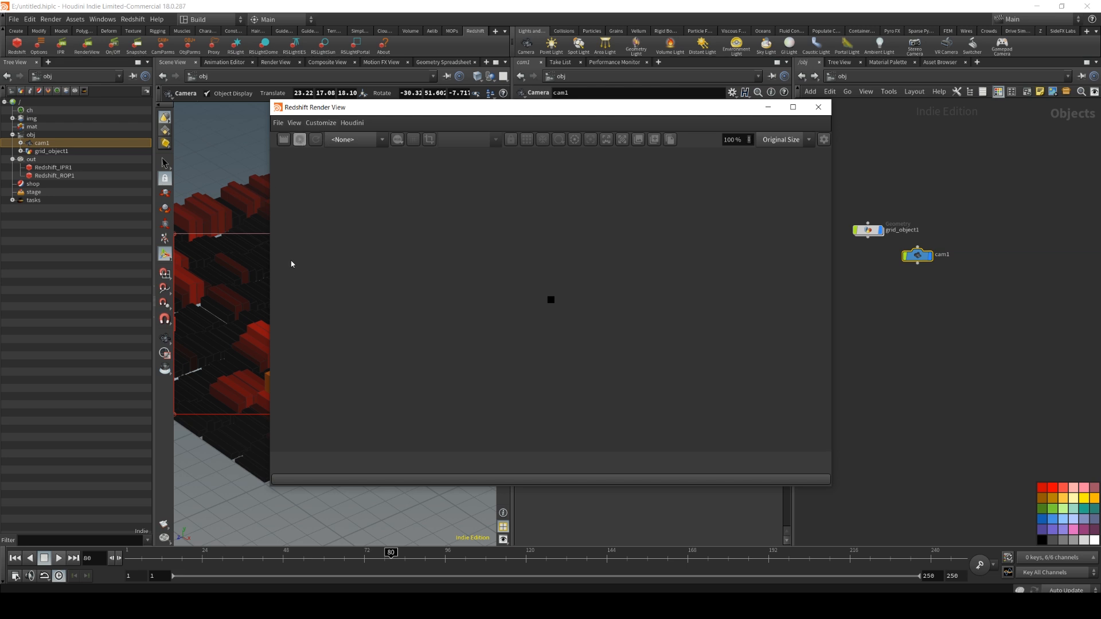
scroll(459, 272, "down", 1)
scroll(462, 271, "down", 3)
scroll(497, 300, "down", 1)
middle_click_drag(497, 300, 514, 321)
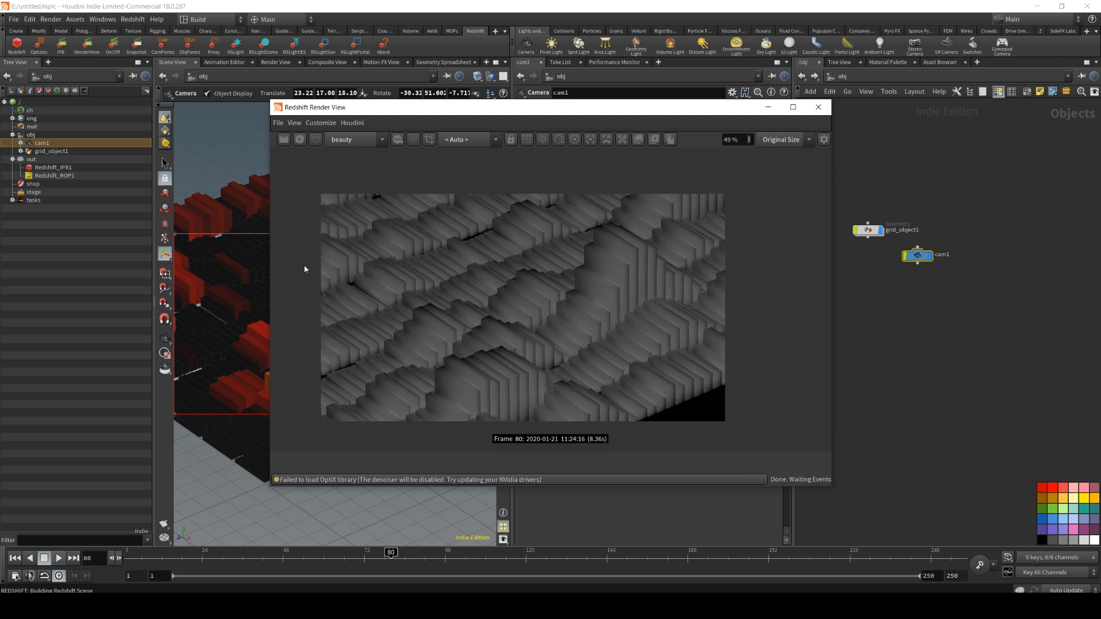
left_click_drag(515, 113, 1100, 129)
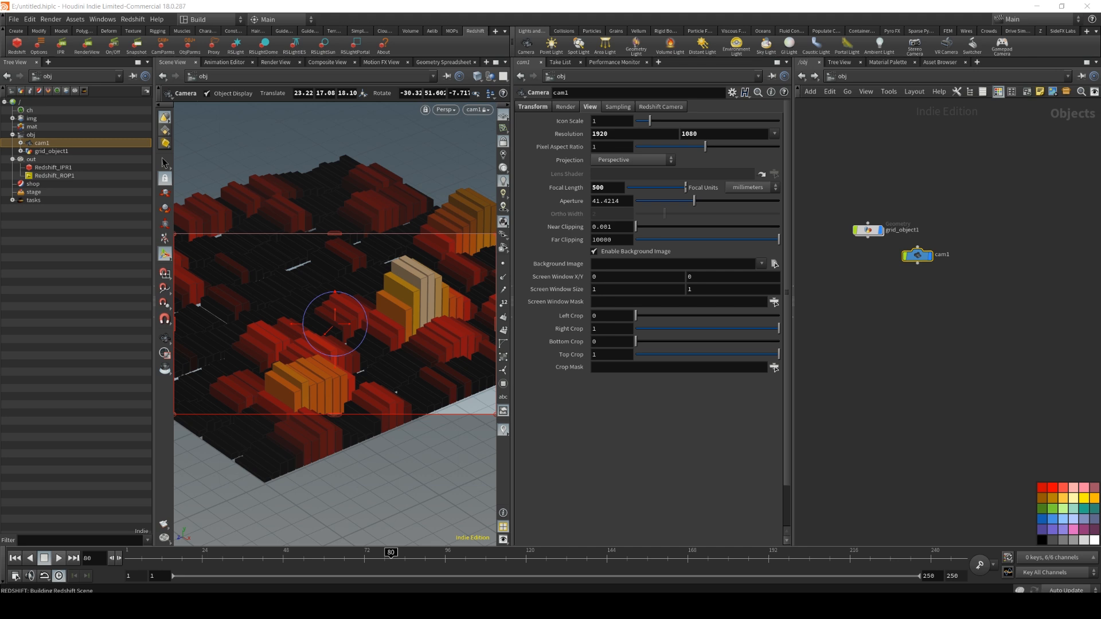
Add a Normal node inside grid_object1, wired between attribpromote1 and Color_Controls.
double_click(868, 229)
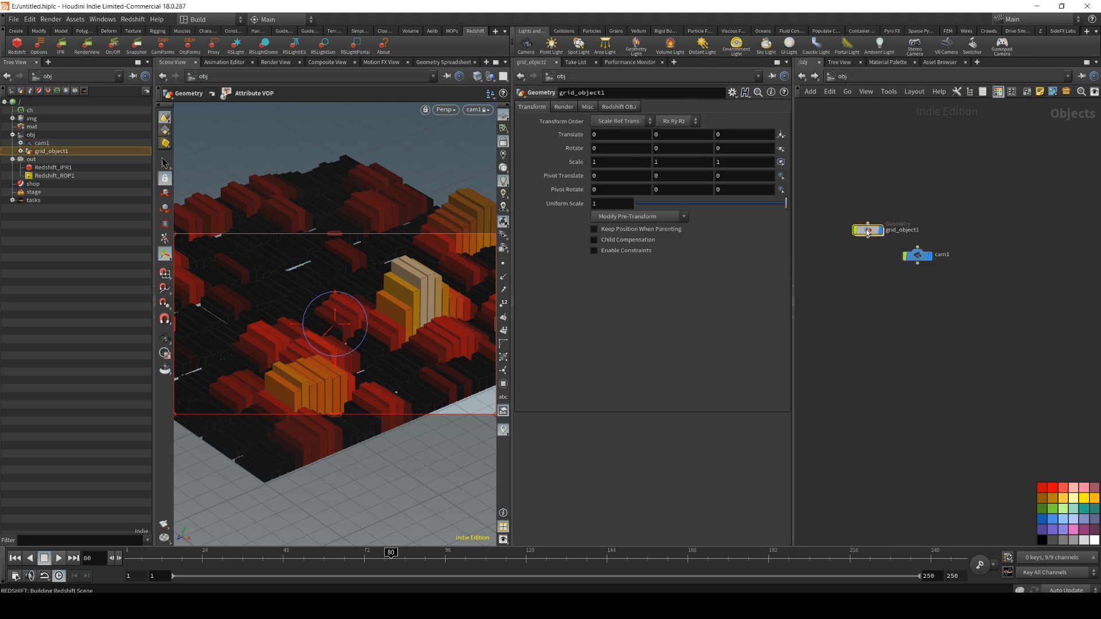
type("normal")
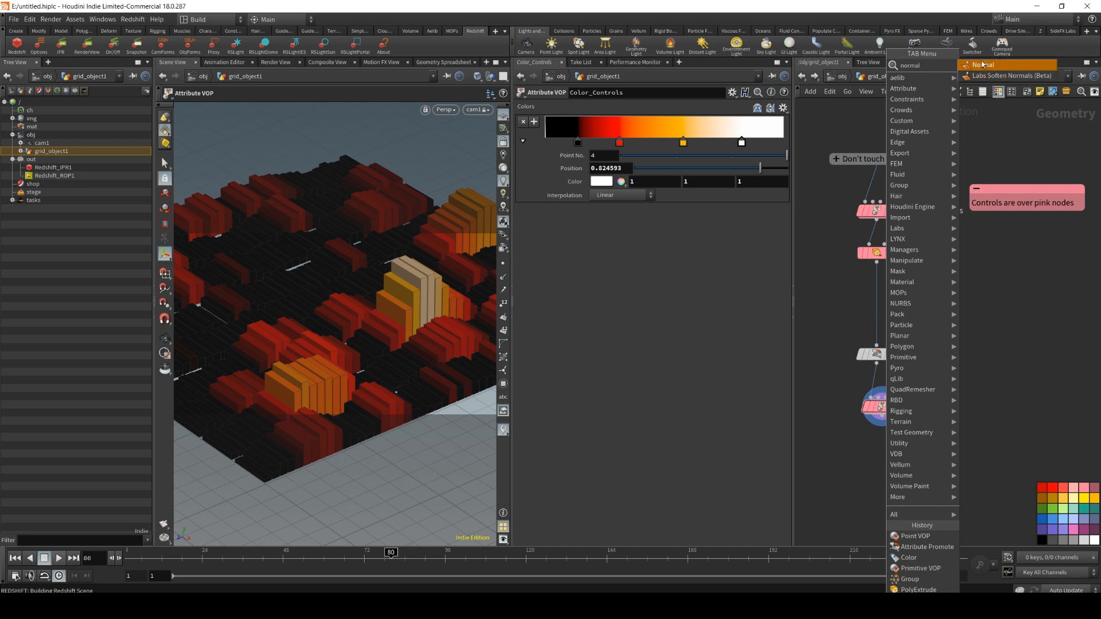
left_click(982, 64)
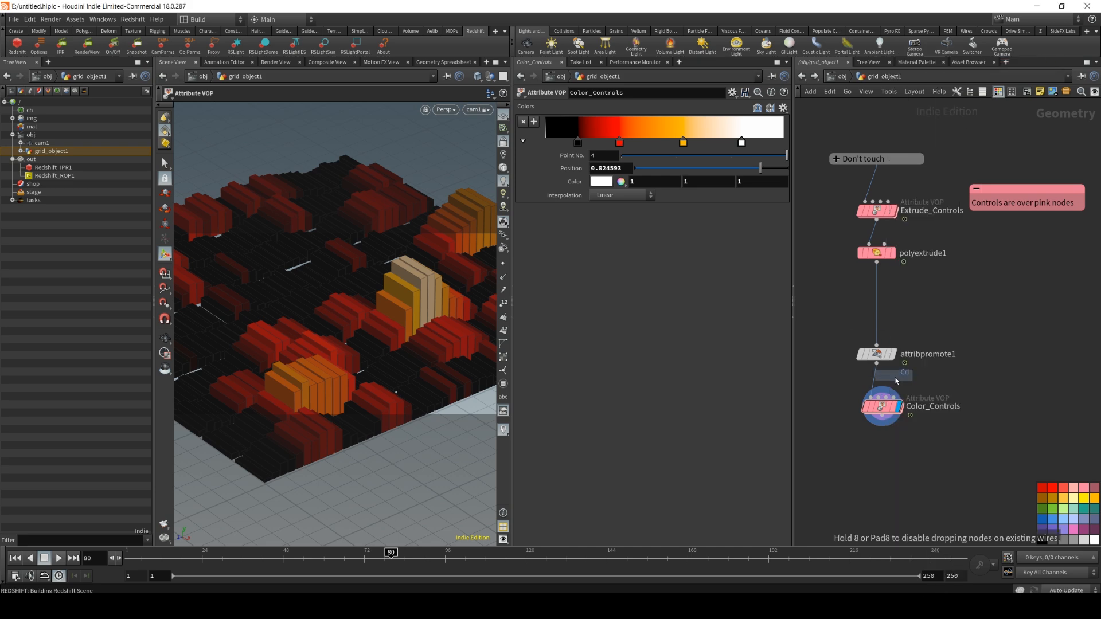
left_click(875, 391)
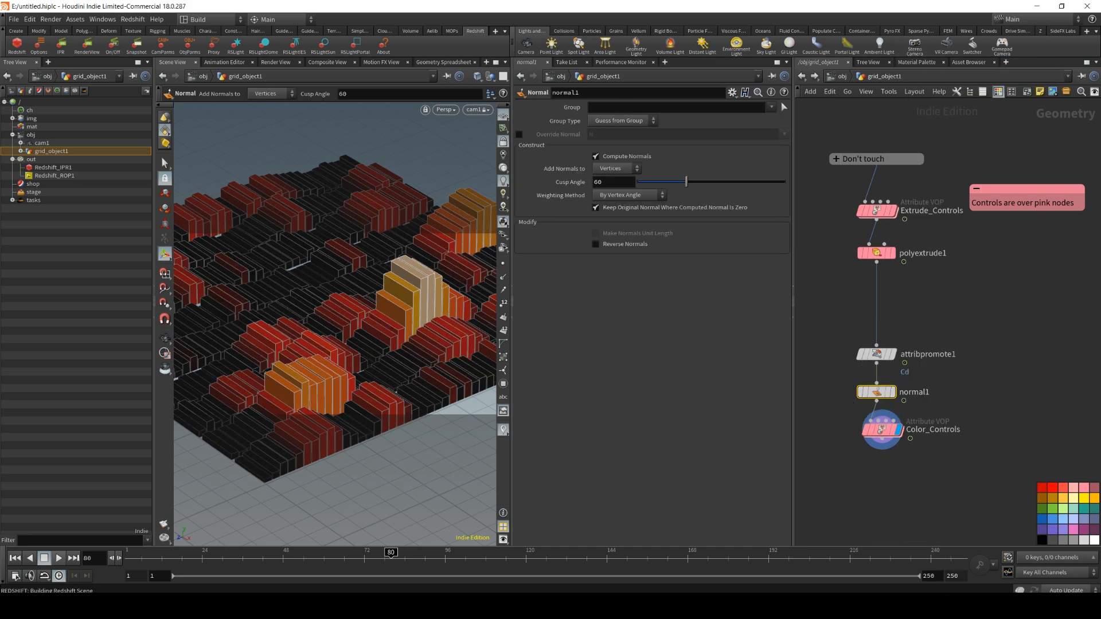
Render frame 80 again in the Redshift Render View to check the shading with normals, and move the window away.
left_click_drag(1100, 115, 532, 106)
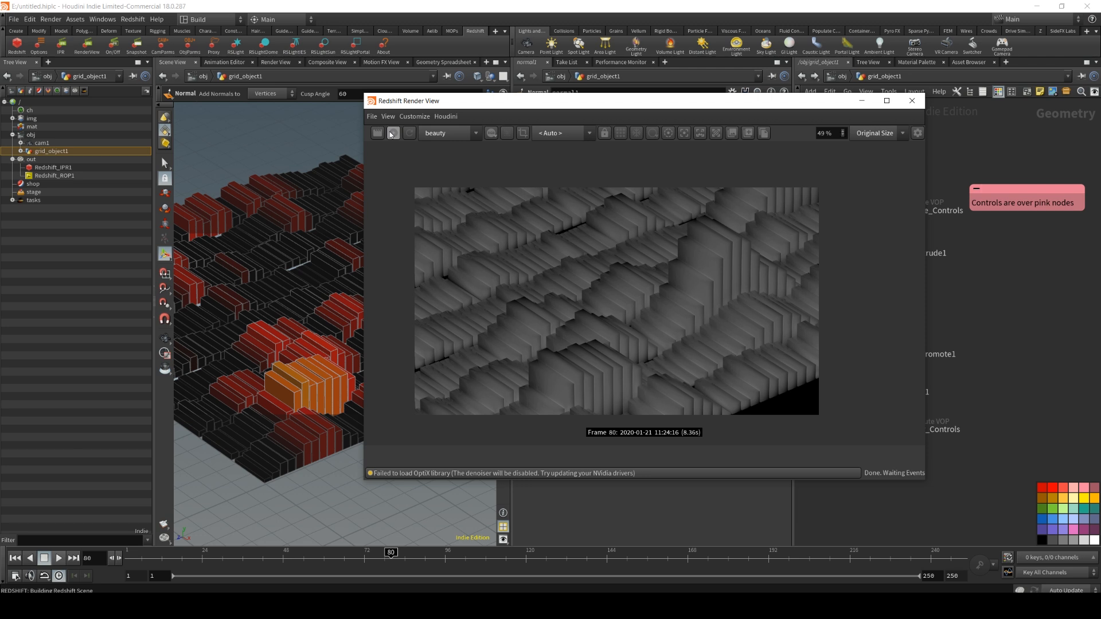
left_click(391, 133)
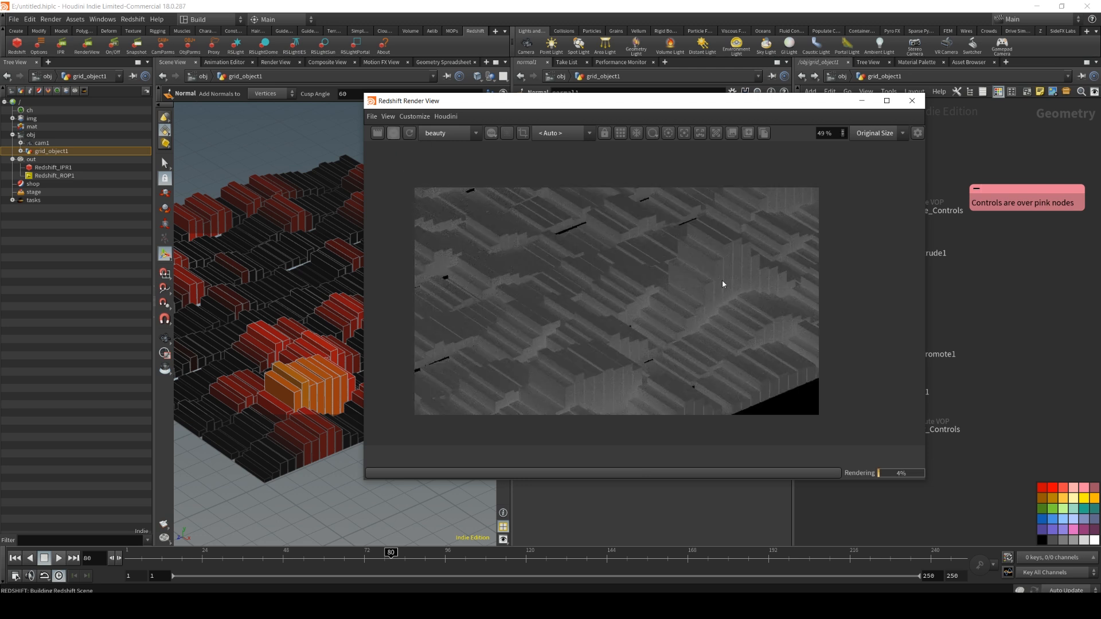
left_click(393, 133)
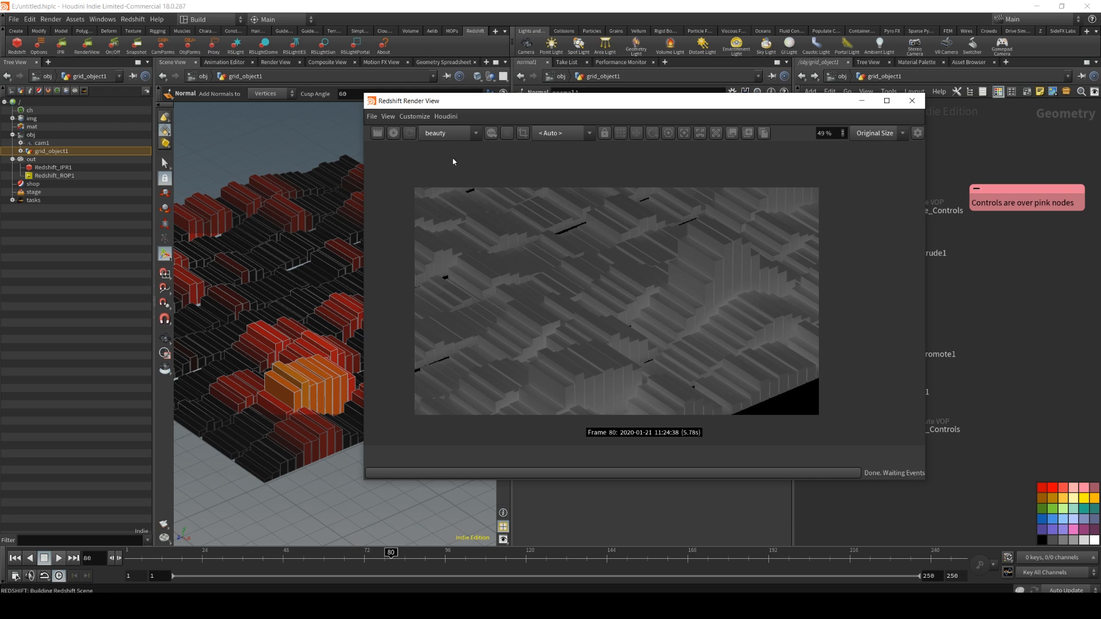
left_click_drag(531, 103, 1100, 103)
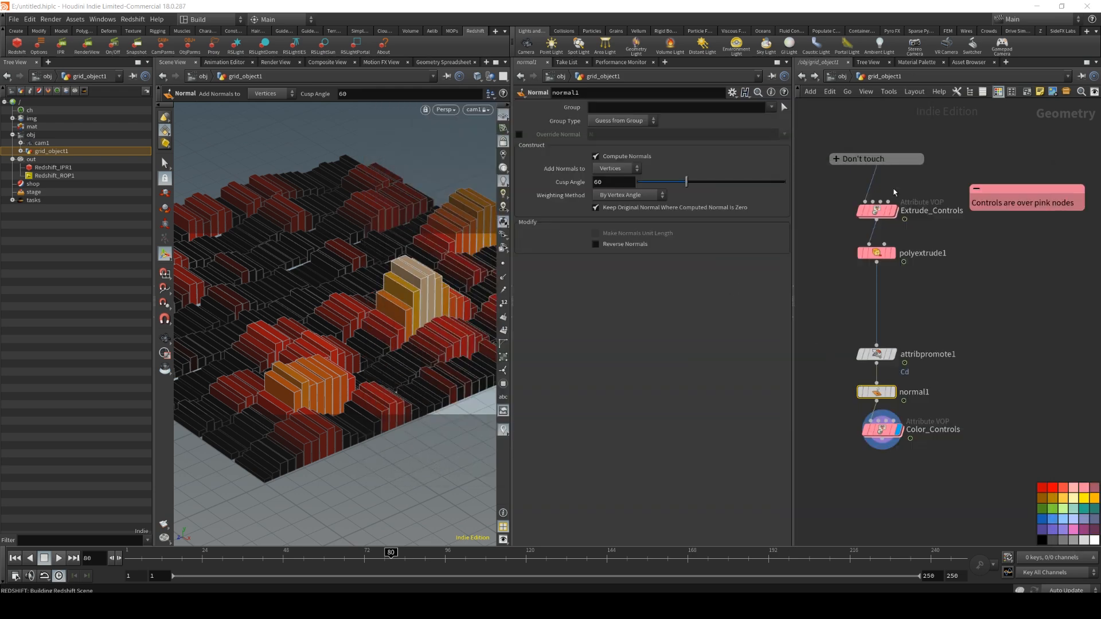
Add a Redshift dome light at object level and load the METAL_001.exr HDRI from the Pro Studios Metal pack as its dome map.
left_click(838, 76)
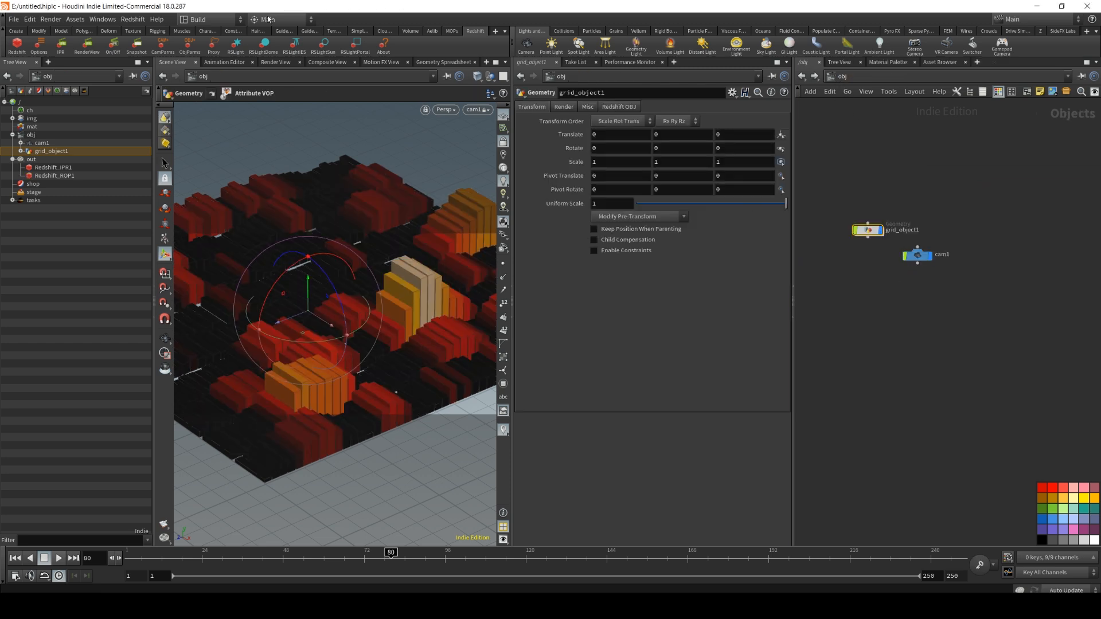
left_click(264, 44)
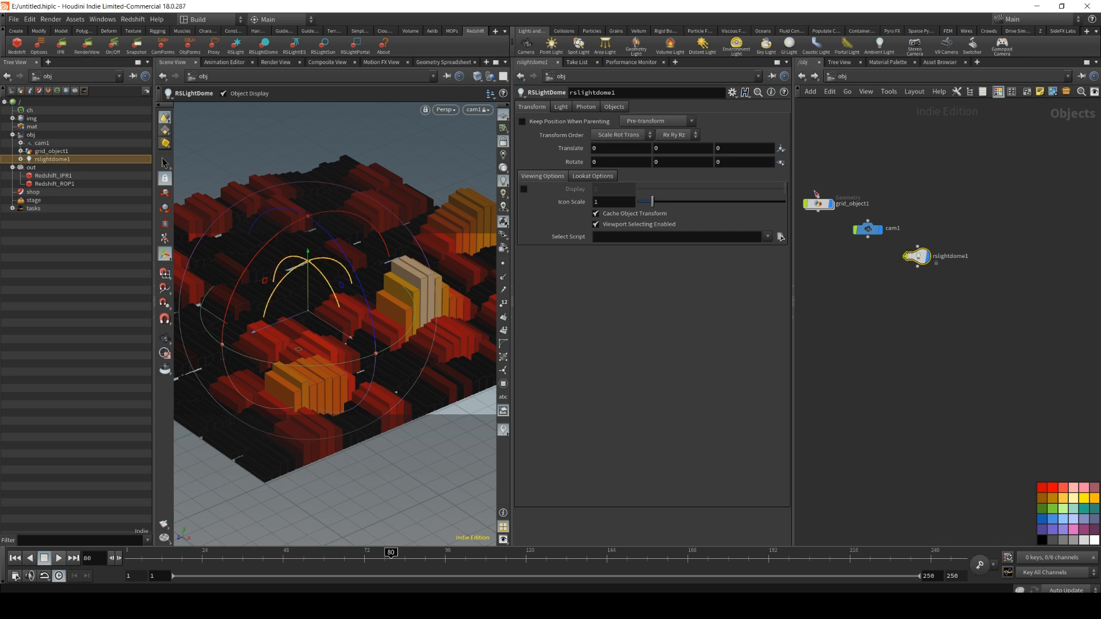
left_click(560, 108)
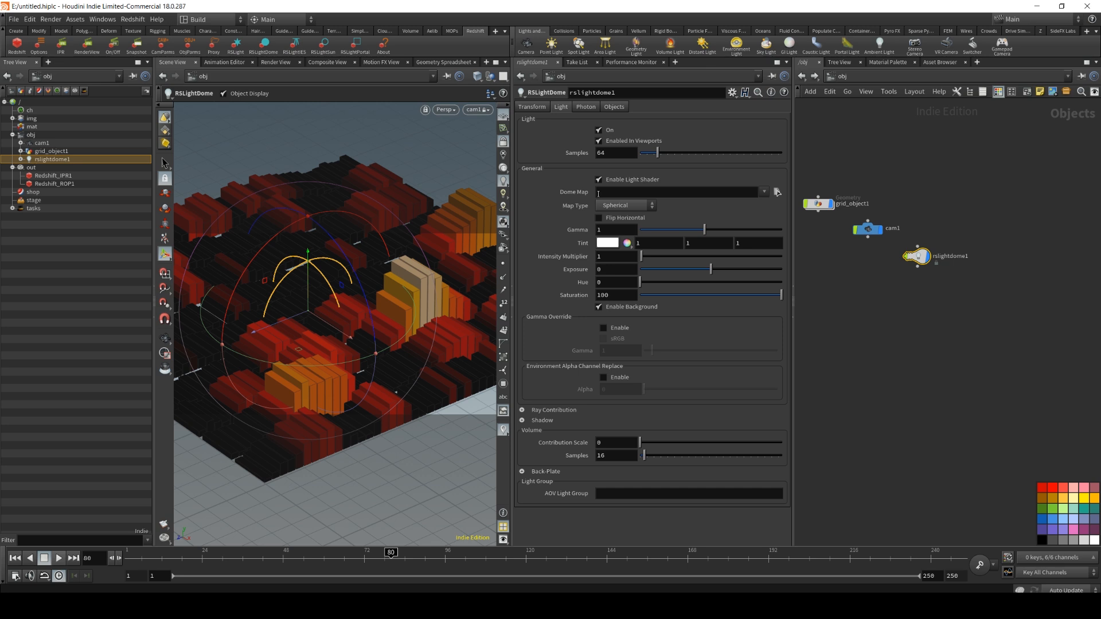
left_click(764, 192)
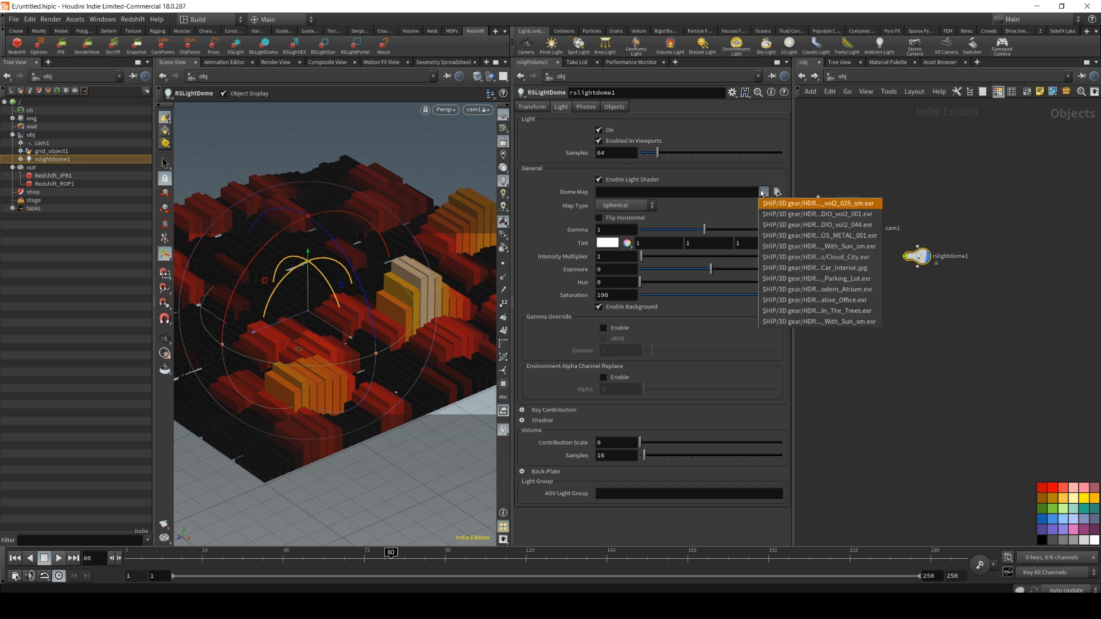
left_click(788, 236)
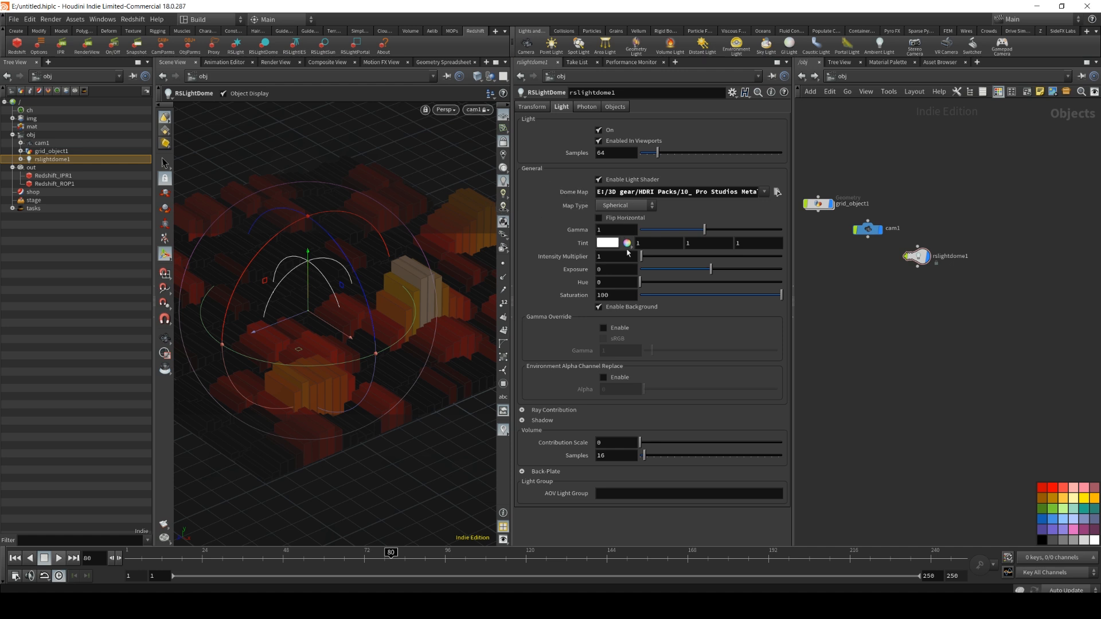
Turn off the dome light's background and viewport display, and change the viewport lighting mode to brighten the blocks.
left_click(599, 308)
left_click(599, 141)
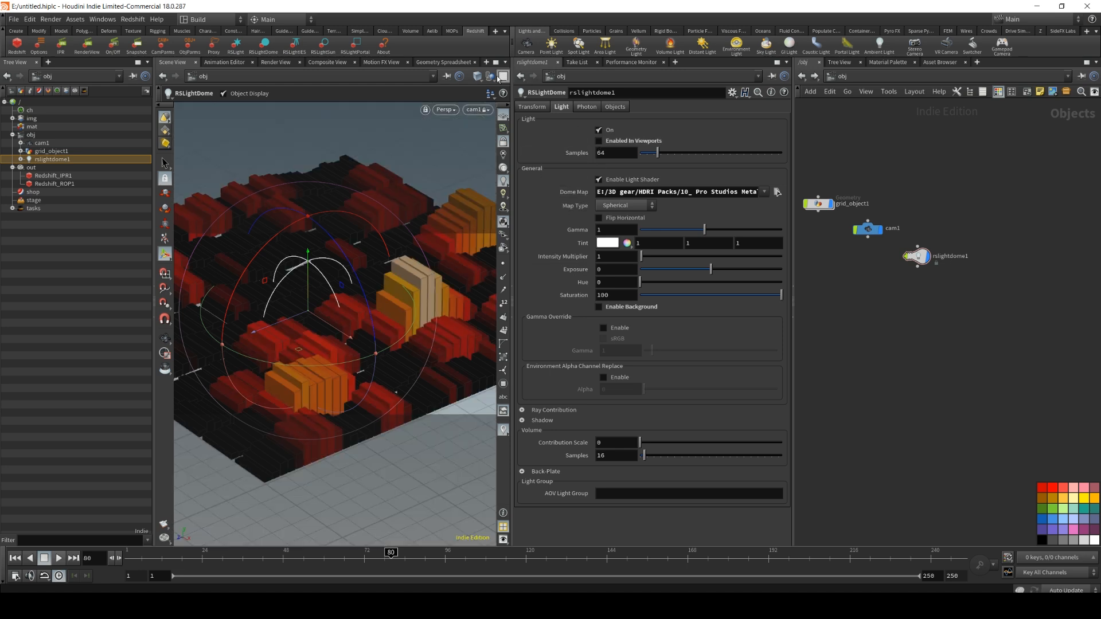
left_click(503, 155)
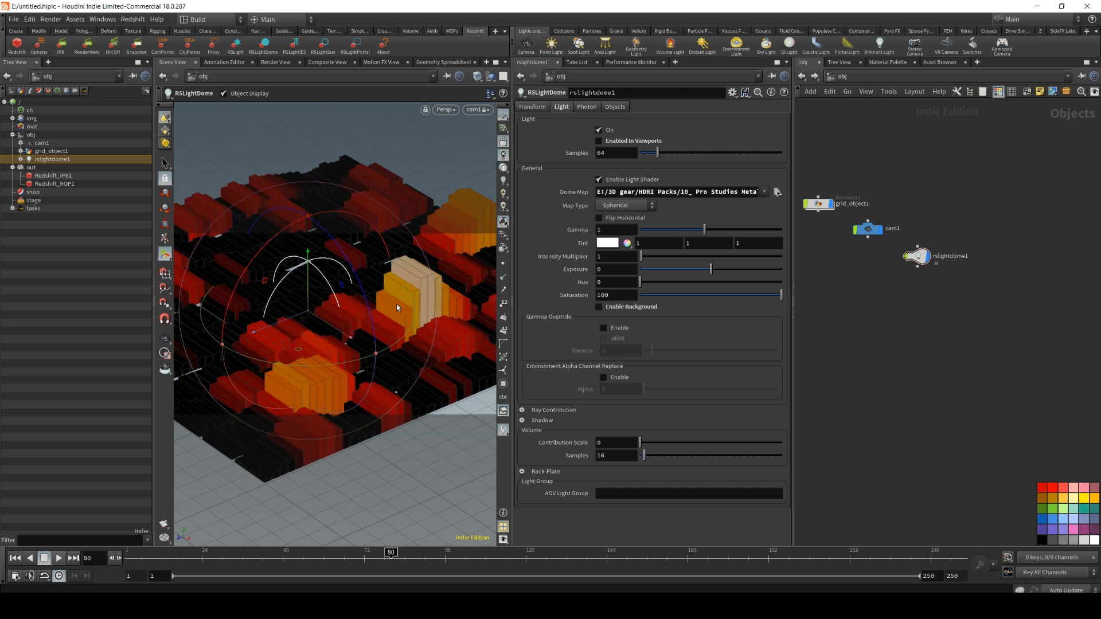
left_click(503, 180)
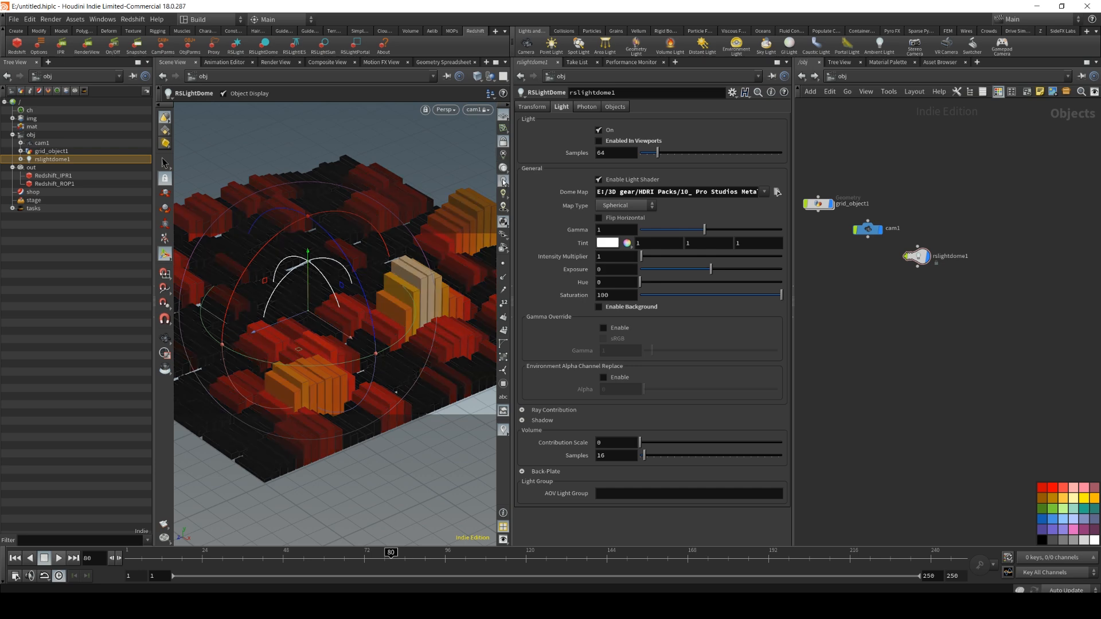
left_click(504, 143)
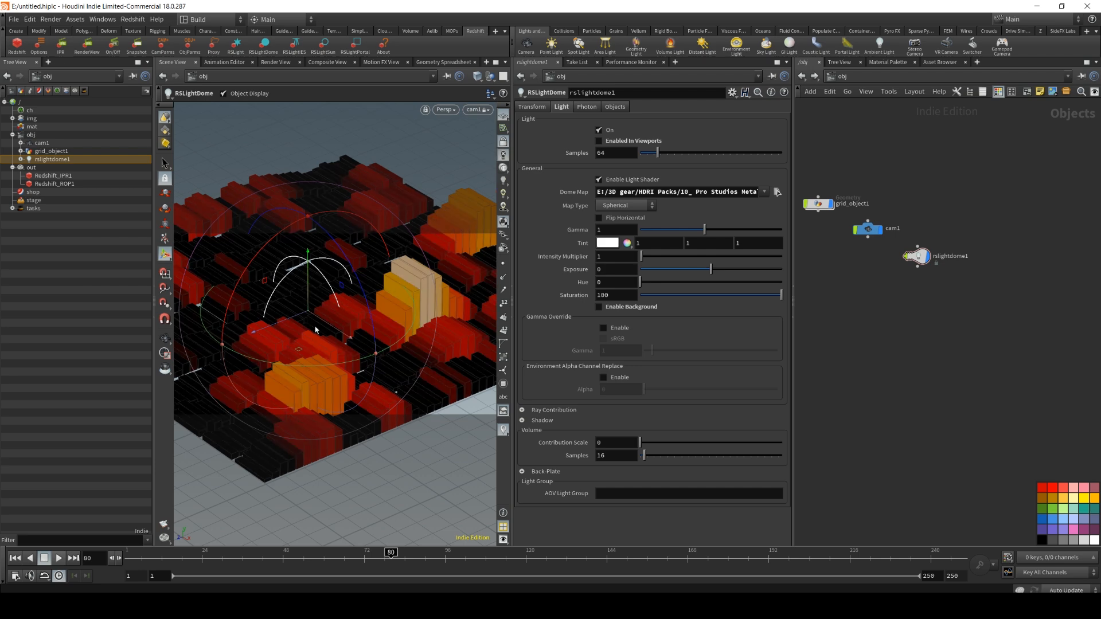
Shift the camera framing, go to frame 44 and render it with the dome light in the Redshift Render View.
middle_click_drag(404, 337, 381, 371, "alt")
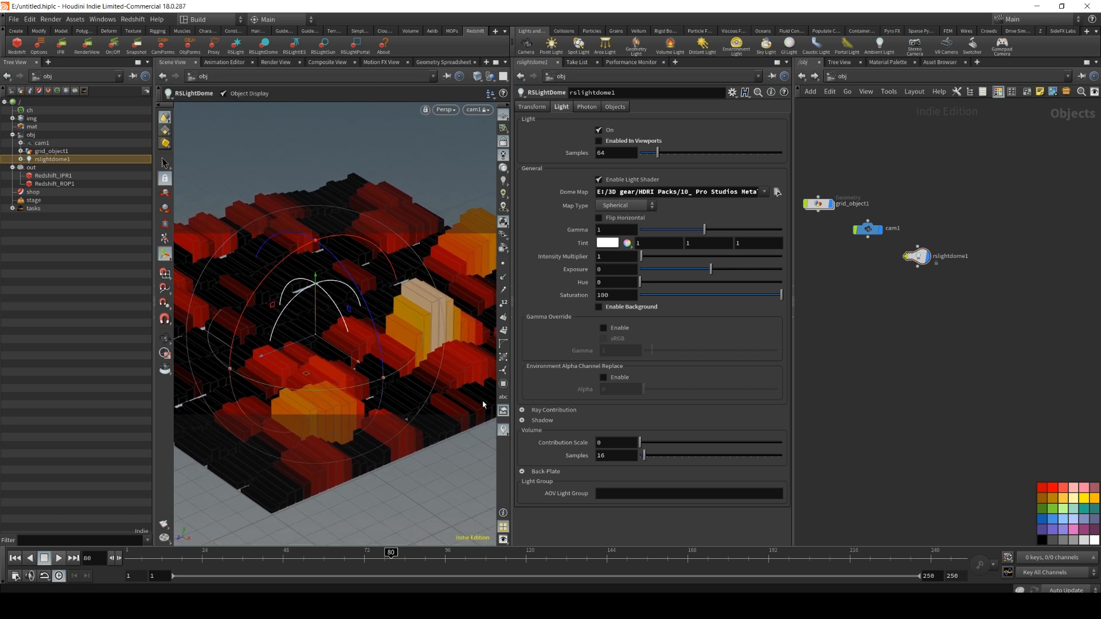
left_click_drag(218, 560, 270, 562)
left_click_drag(1100, 86, 456, 96)
left_click(336, 126)
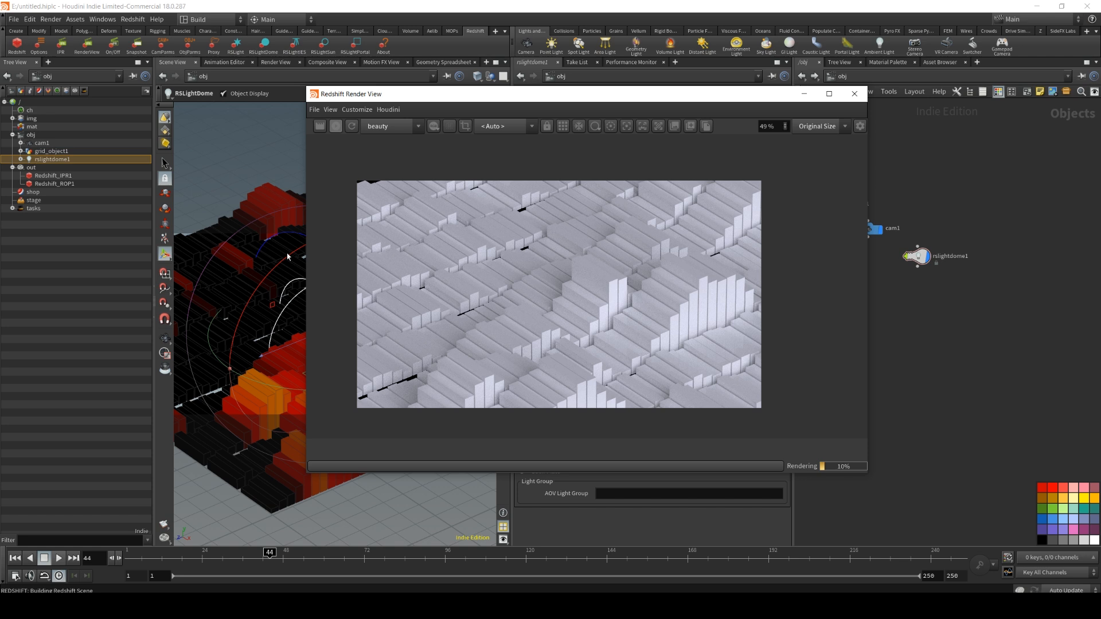
left_click(336, 126)
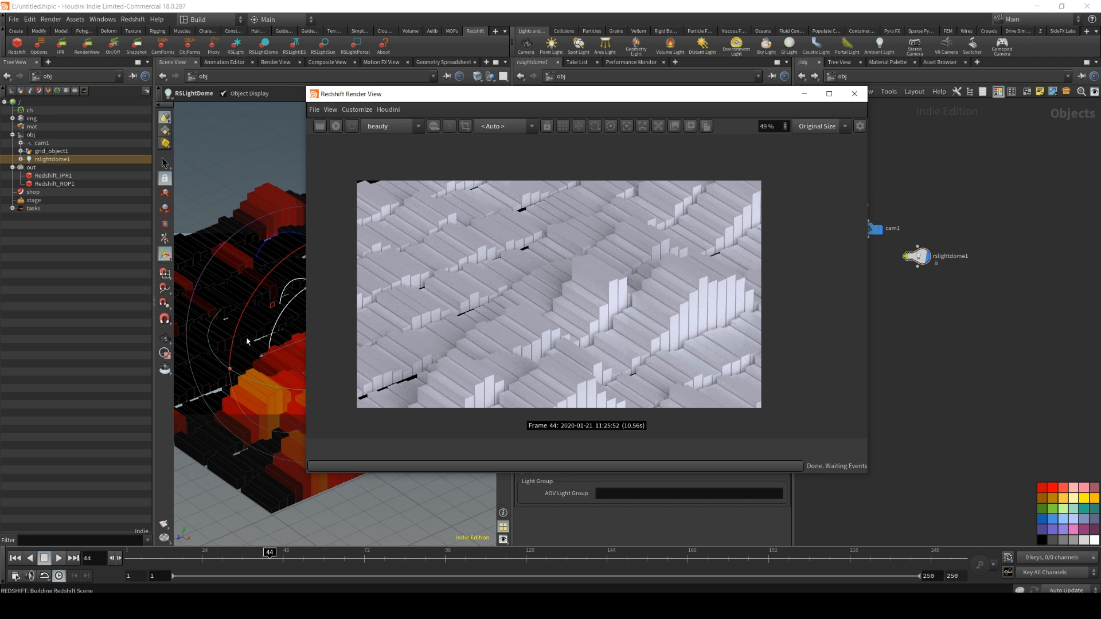
left_click_drag(559, 97, 1100, 133)
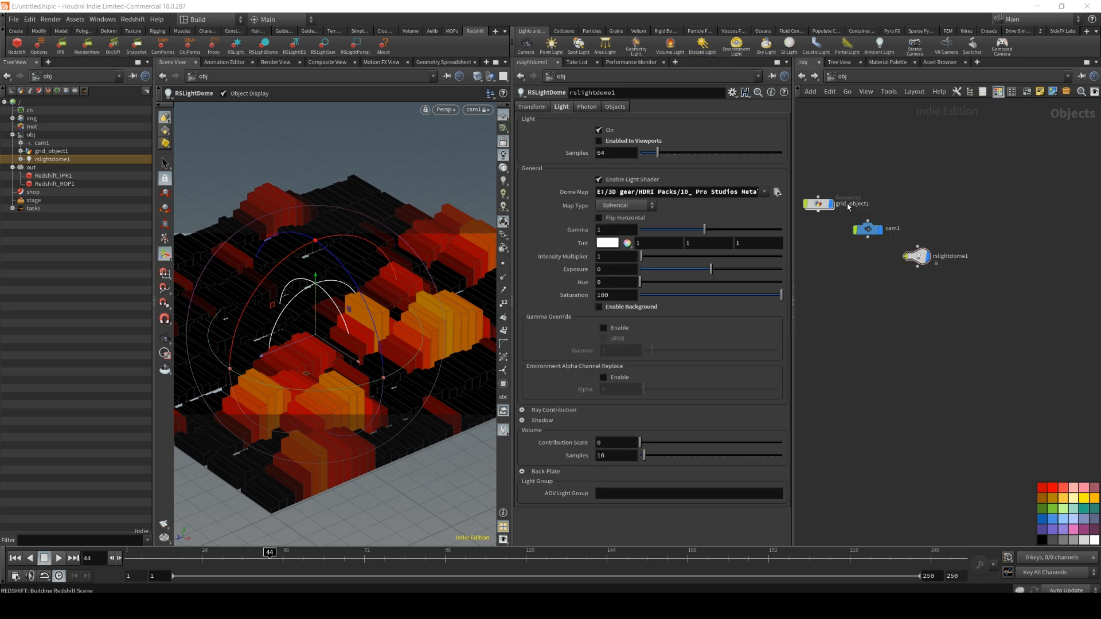
Create an RS Material Builder in the mat network and rename it Mat.
left_click(820, 207)
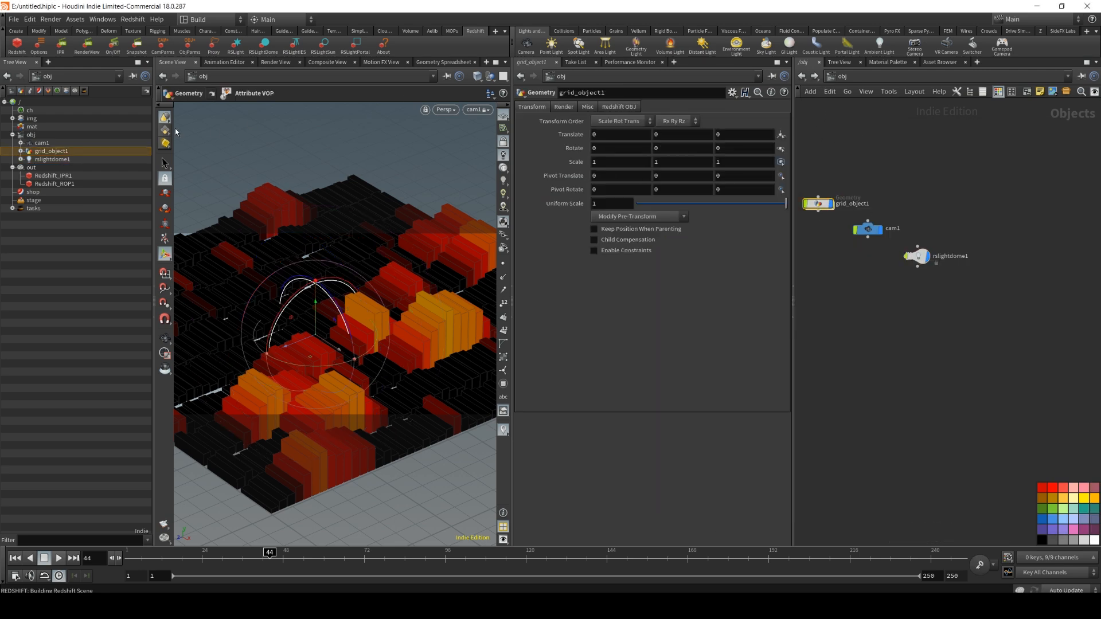
left_click(30, 127)
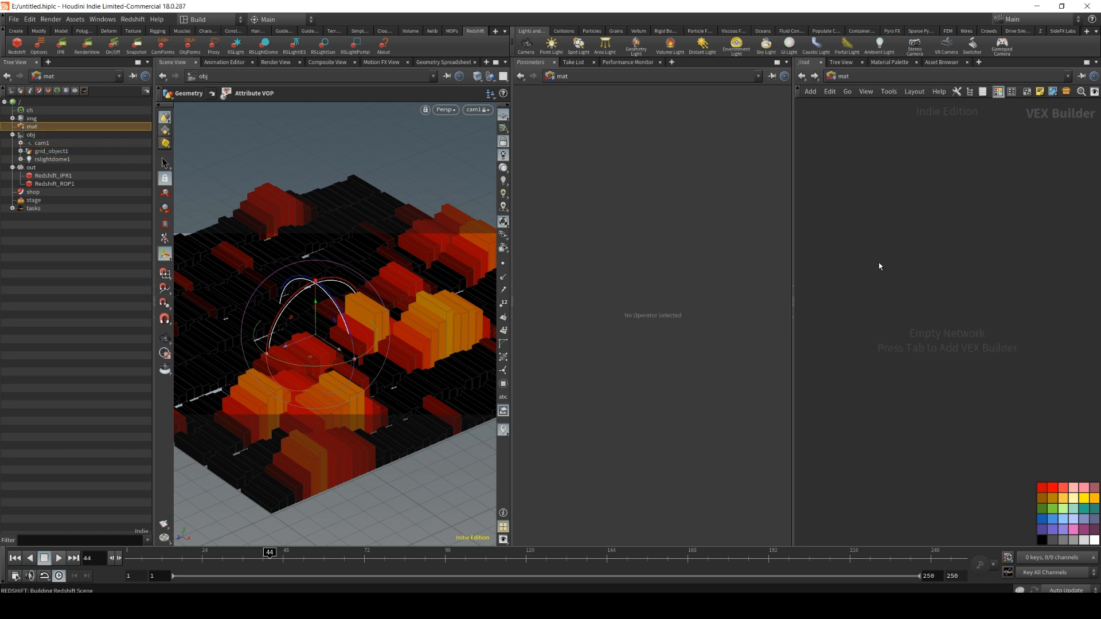
key("Tab")
type("rs m")
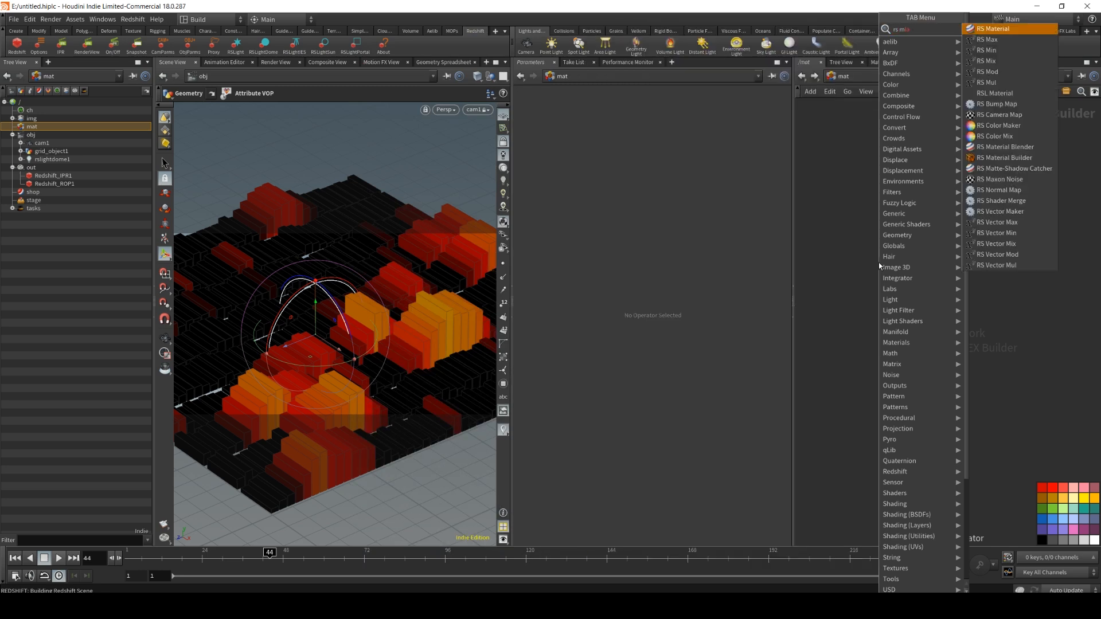
left_click(1005, 158)
left_click(971, 229)
left_click_drag(969, 216, 805, 235)
left_click(963, 236)
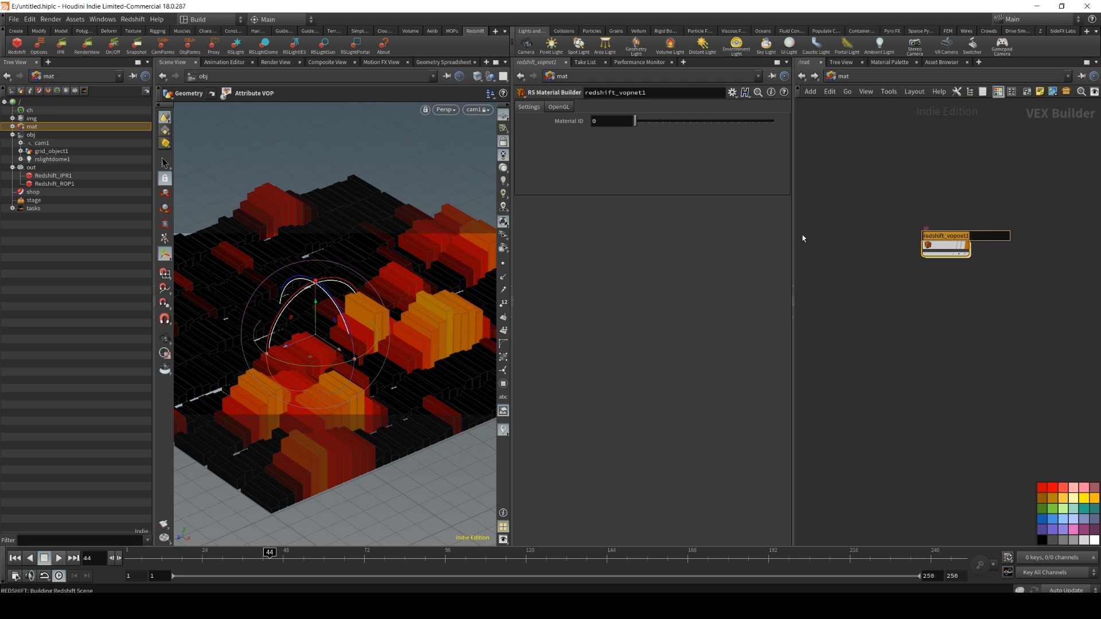
type("Mat")
left_click(869, 227)
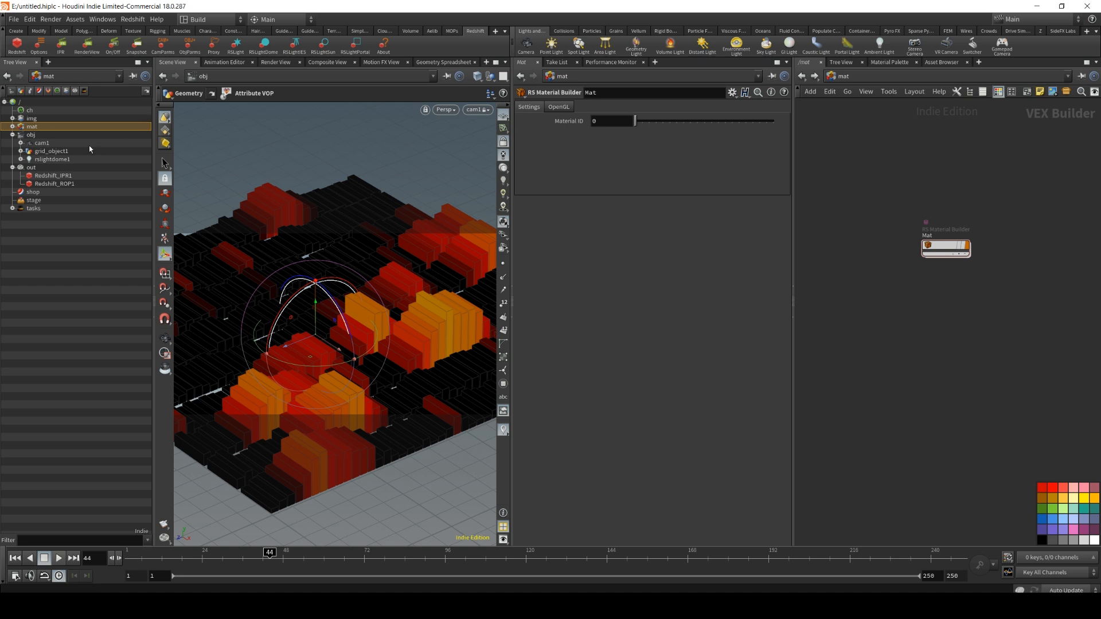
Assign /mat/Mat as the render material of grid_object1.
left_click(46, 151)
left_click(563, 106)
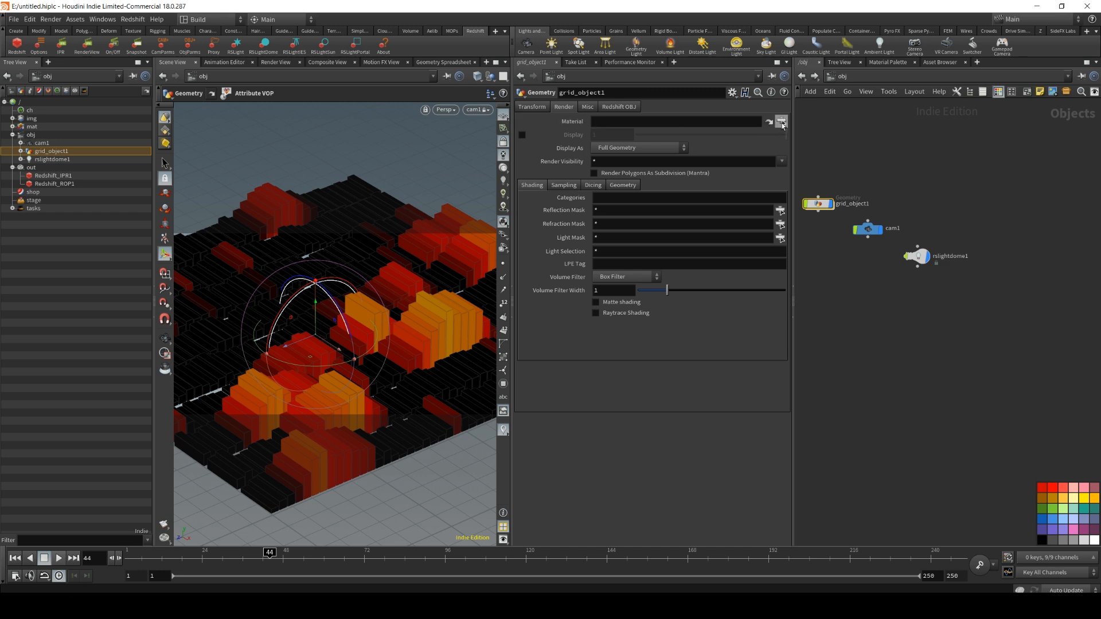
left_click(783, 123)
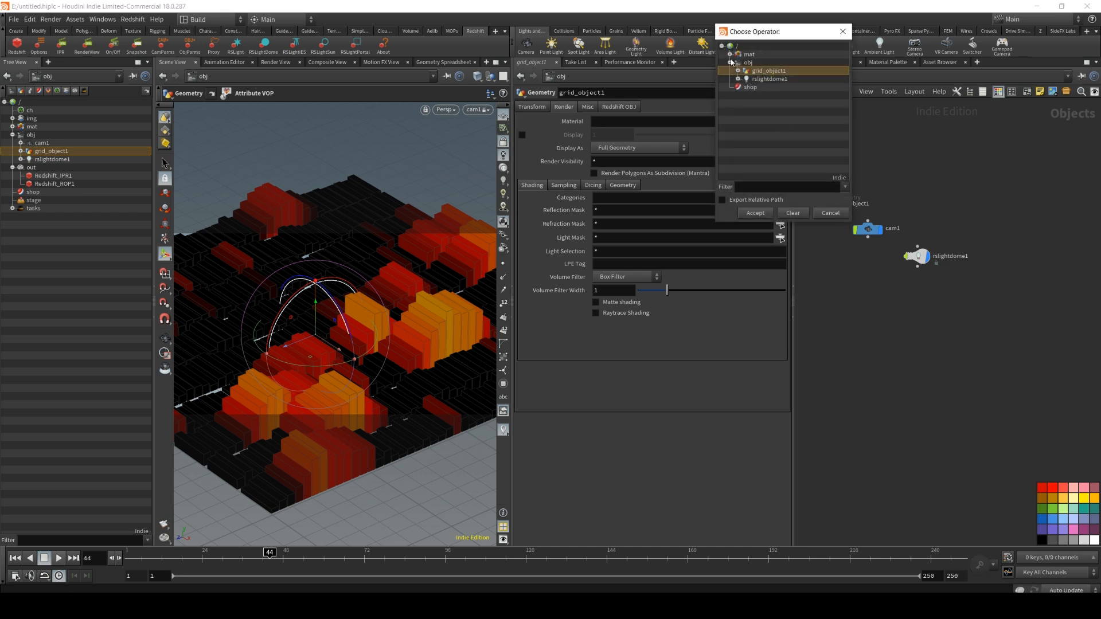
left_click(730, 54)
left_click(755, 63)
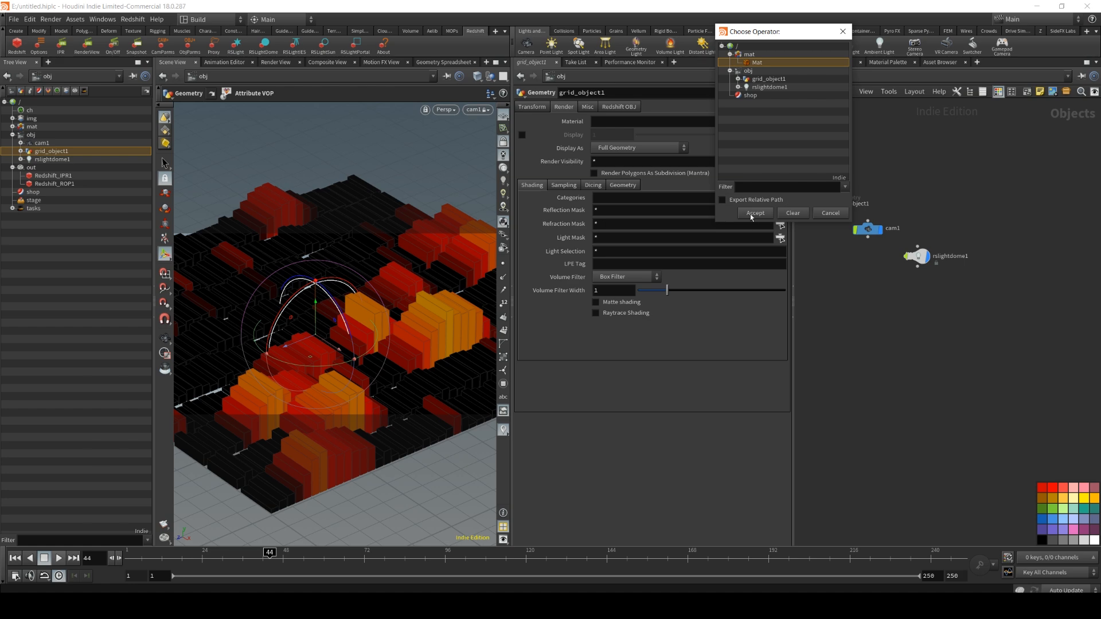
left_click(755, 213)
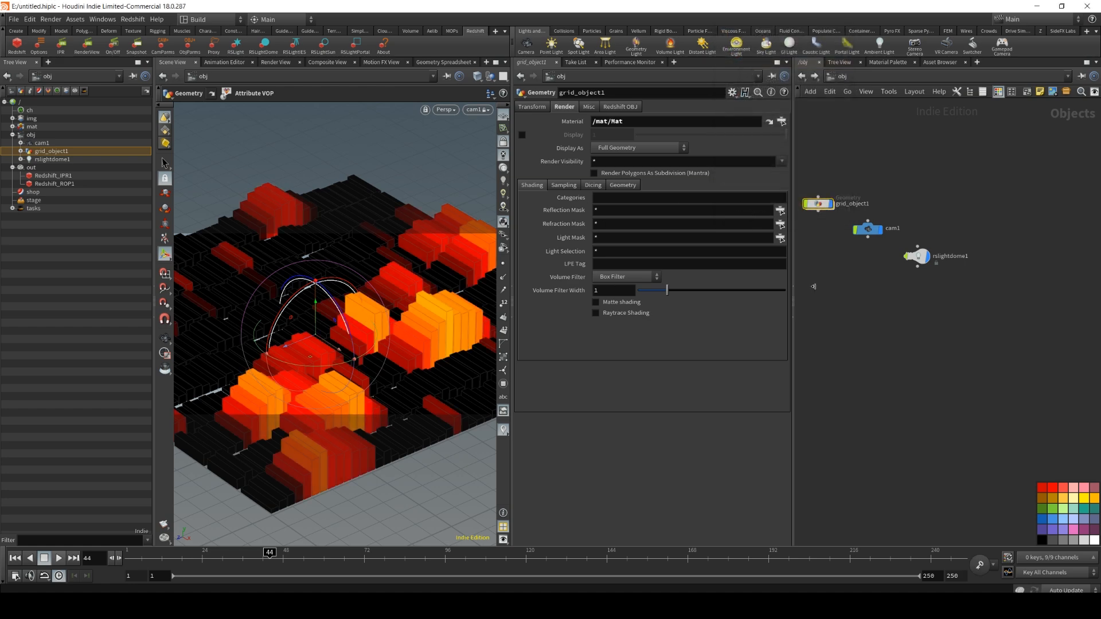
Render frame 44 in the Redshift Render View to check the assigned material, and move the window away.
key("alt+Tab")
left_click_drag(640, 122, 628, 120)
left_click(507, 150)
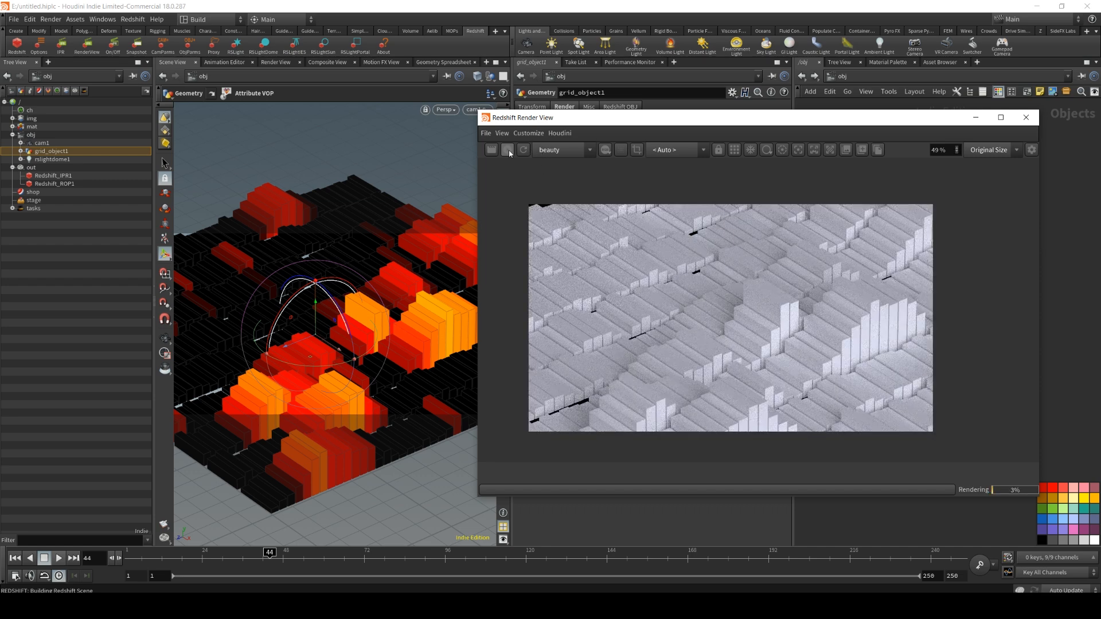
left_click_drag(667, 122, 1100, 132)
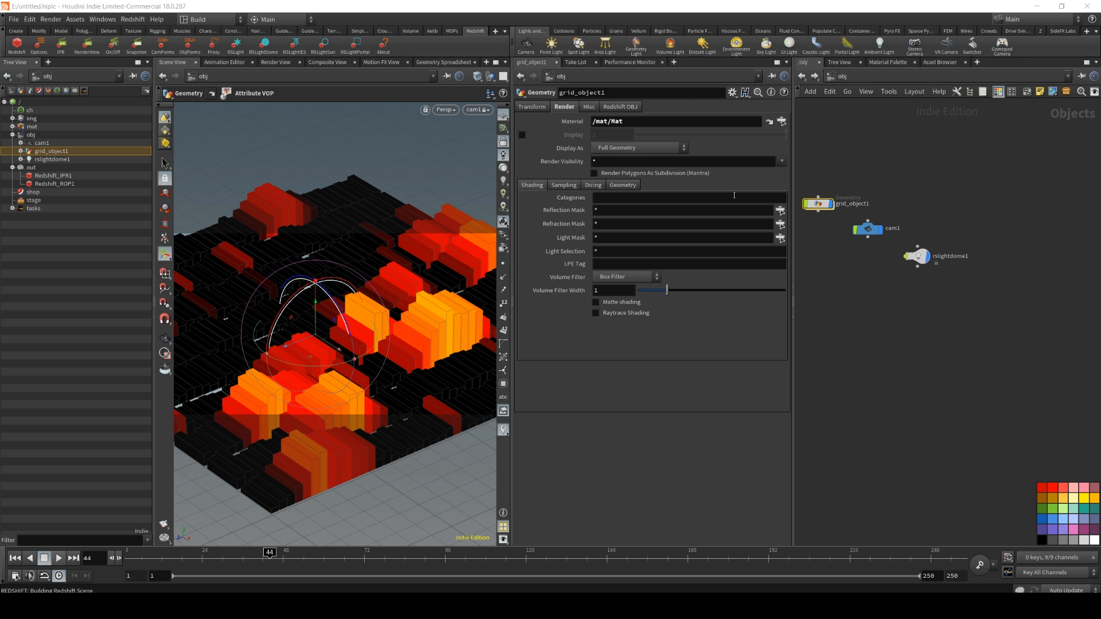
Open the network inside the Mat material and move the redshift_material1 node aside to make room for shader nodes.
left_click(12, 126)
left_click(39, 134)
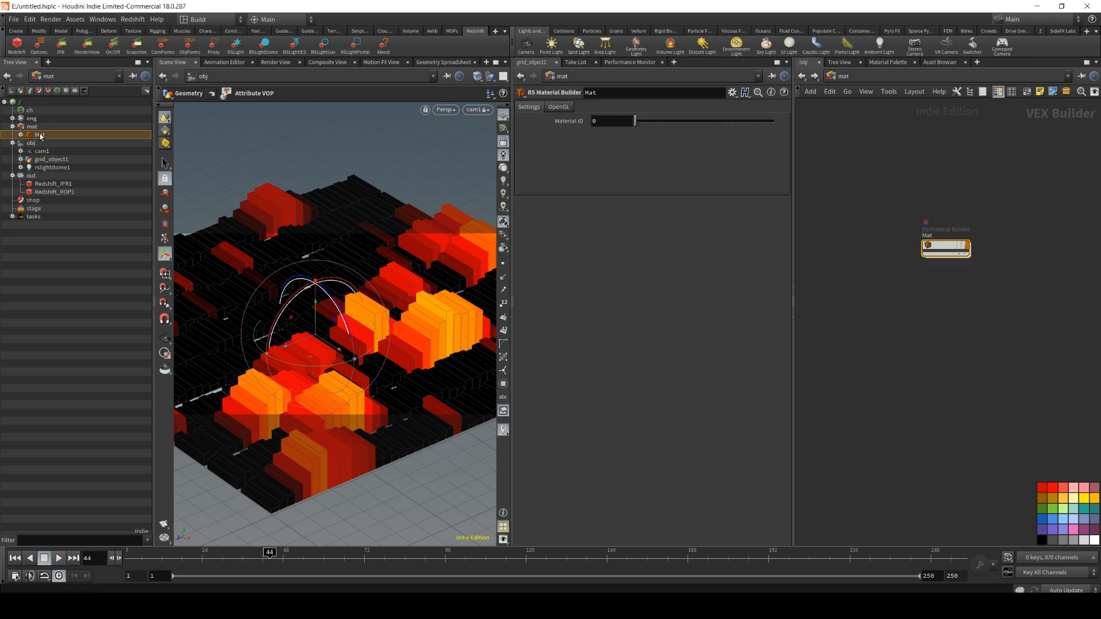
double_click(939, 250)
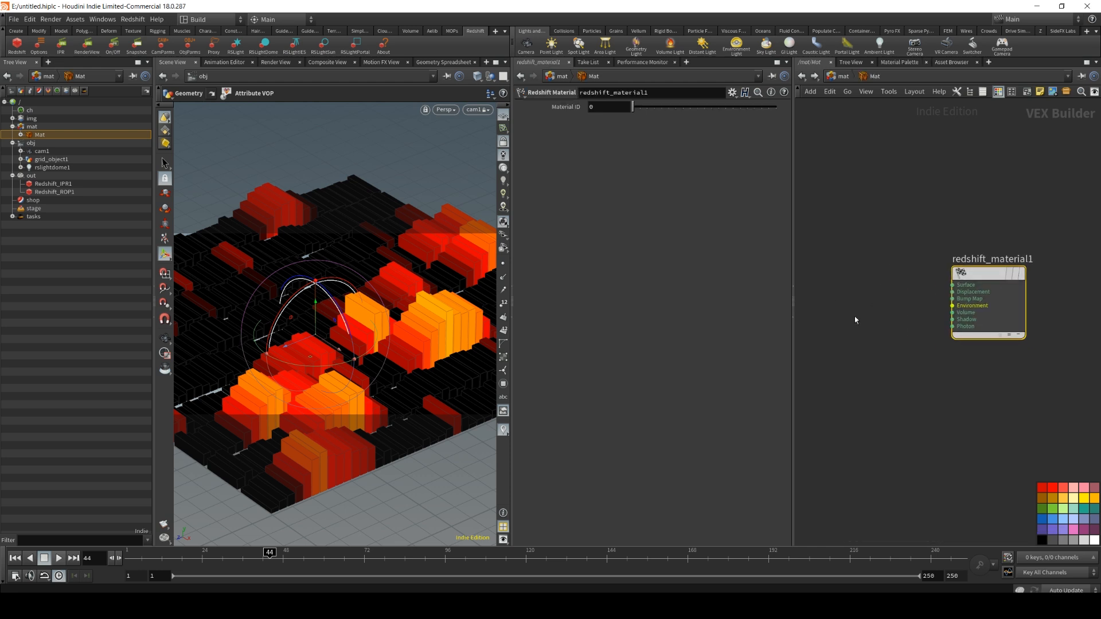
left_click_drag(975, 276, 990, 273)
left_click(871, 267)
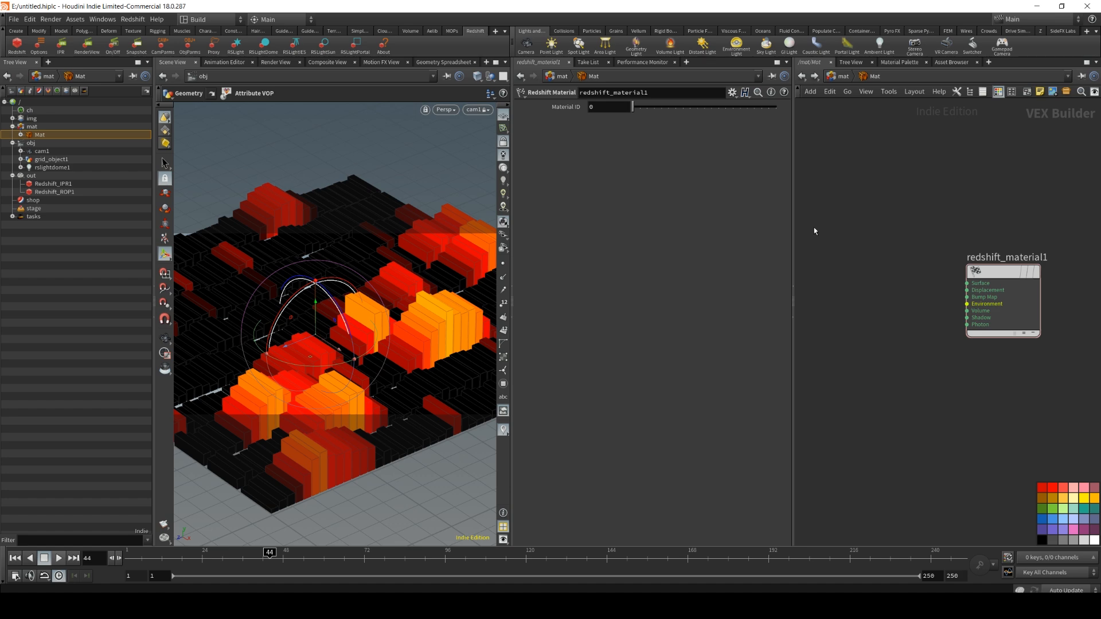
Add an RS Material node inside Mat and expand its Base Properties, Overall and Coating inputs.
key("Tab")
type("rs m")
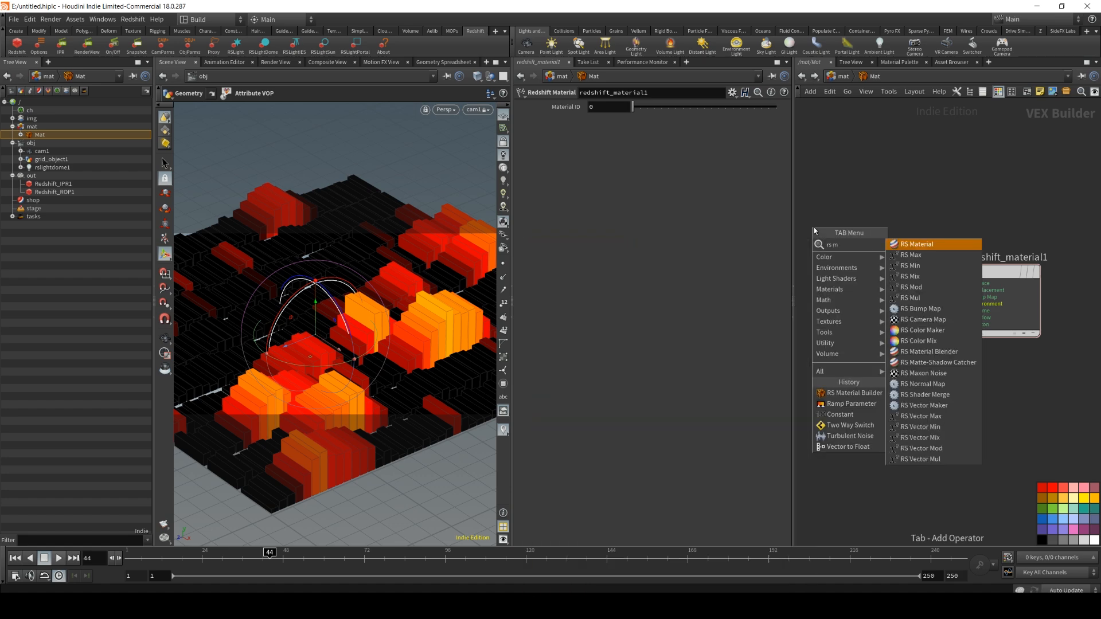
key("Return")
left_click(860, 261)
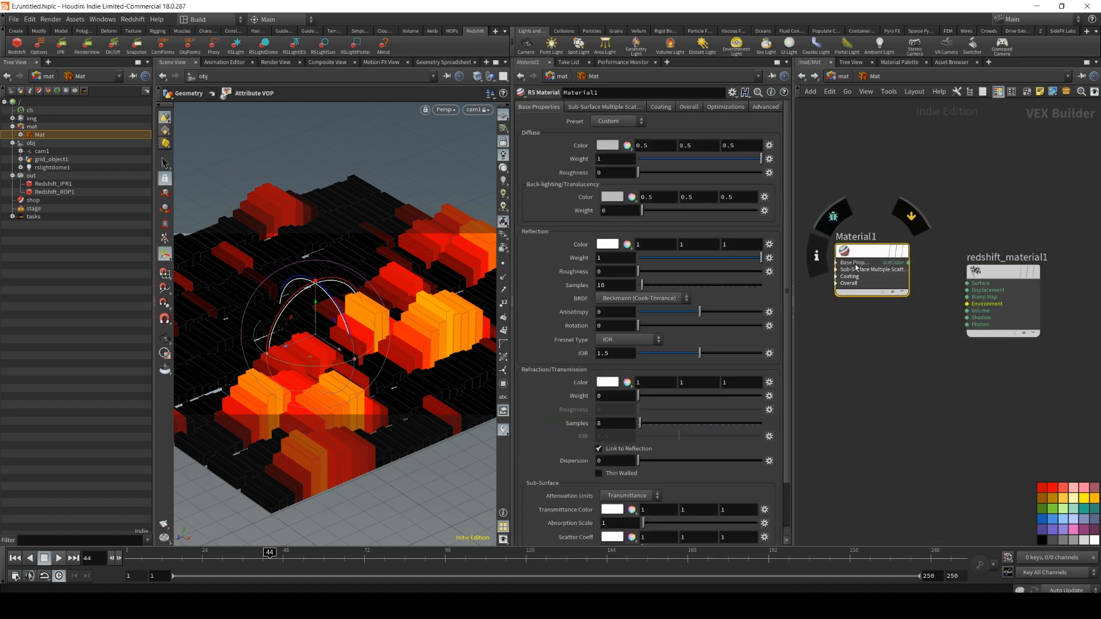
left_click(835, 263)
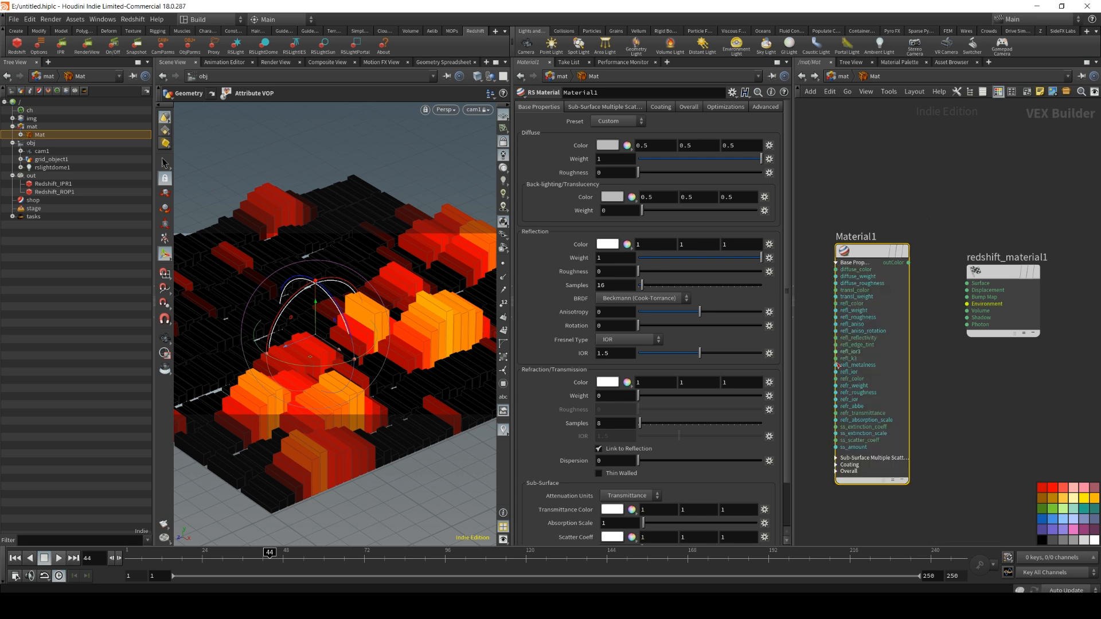
left_click(836, 470)
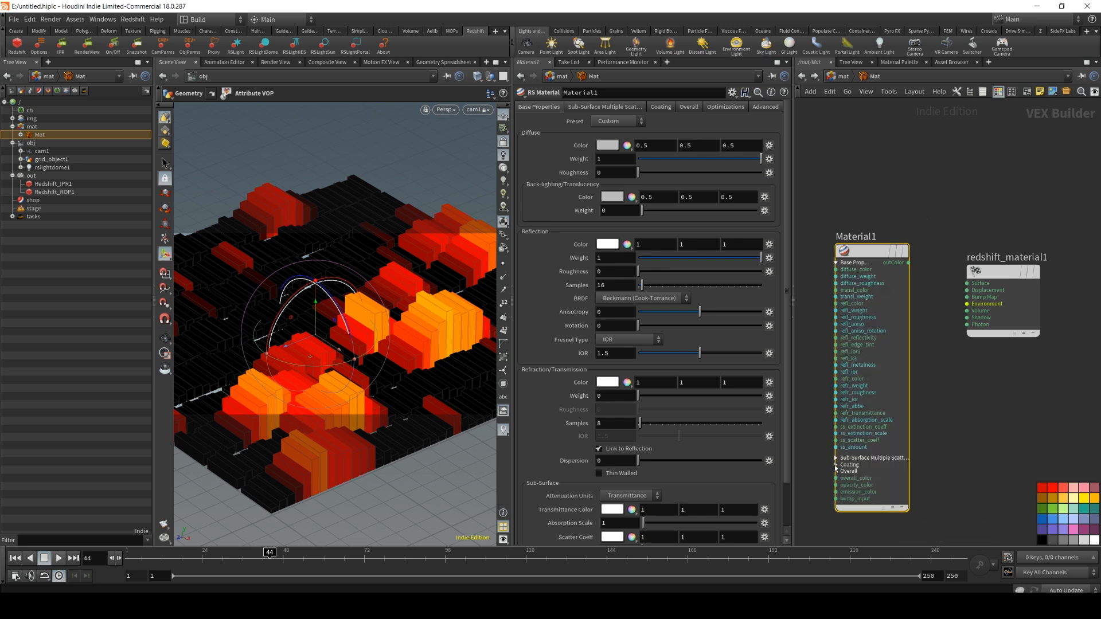
left_click(835, 464)
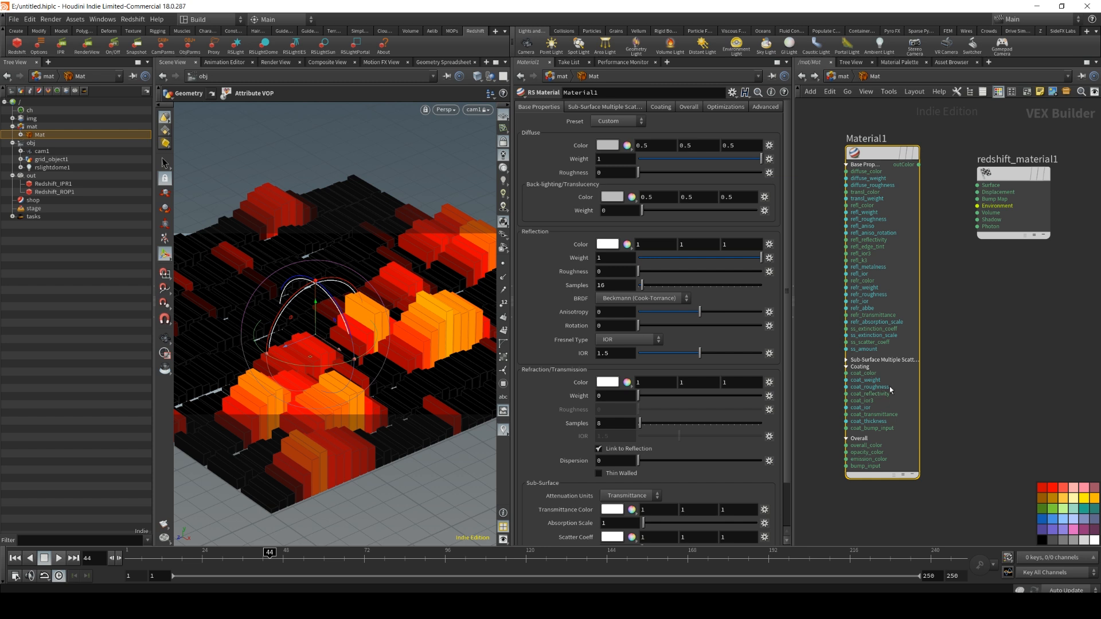
Connect the outColor output of Material1 to the Surface input of redshift_material1.
left_click(918, 164)
left_click(975, 184)
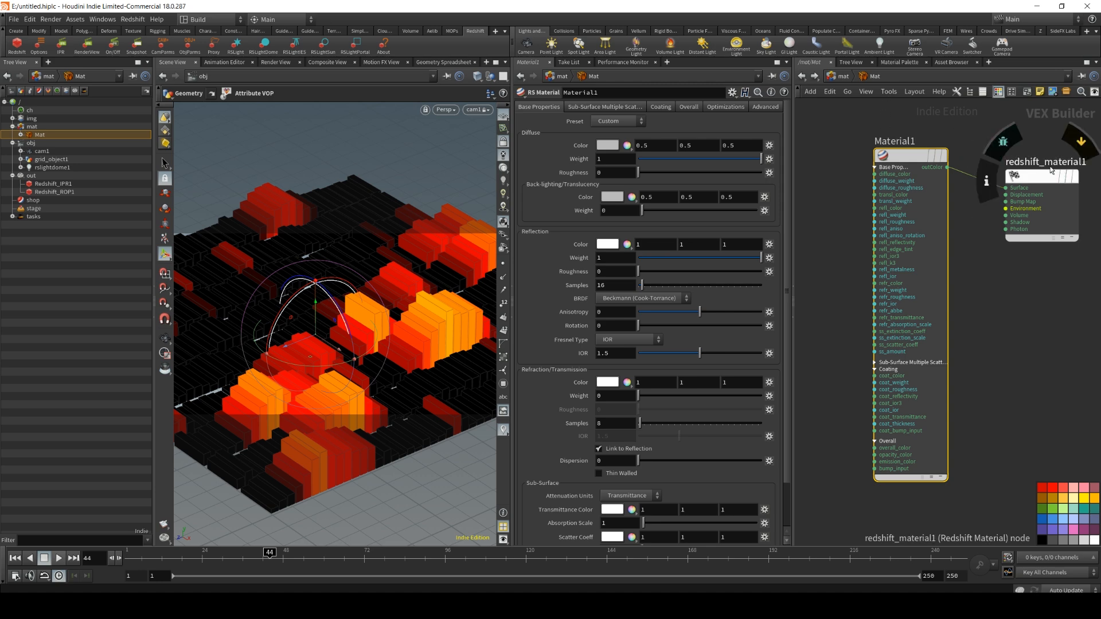
left_click_drag(1100, 120, 1100, 188)
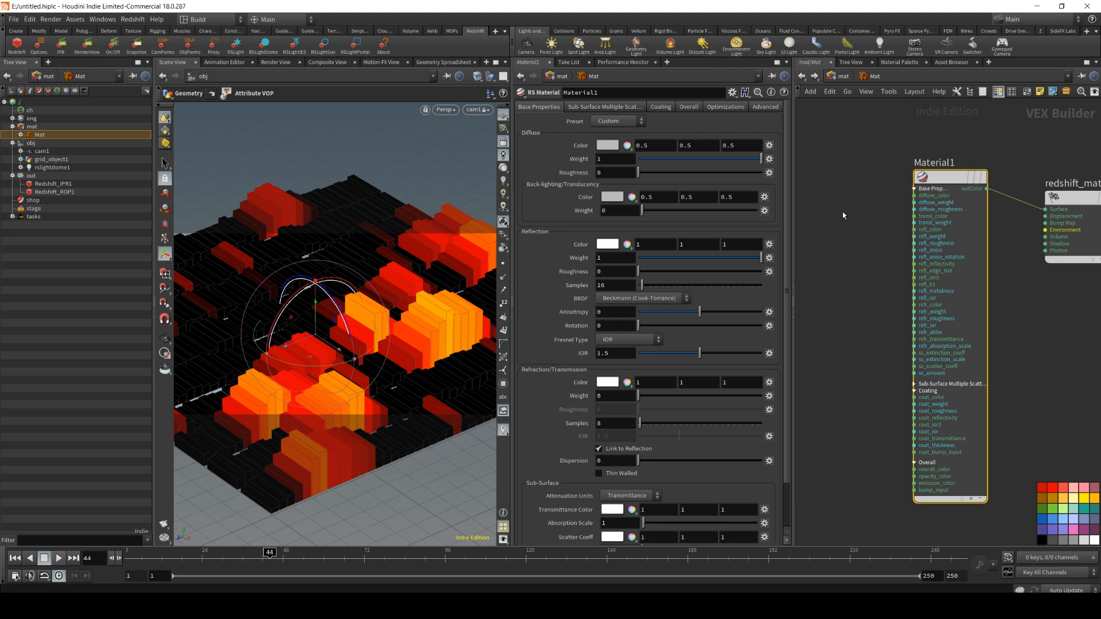
Add an RS Point Attribute node beside Material1 and set its attribute name to Cd.
key("Tab")
type("rs po")
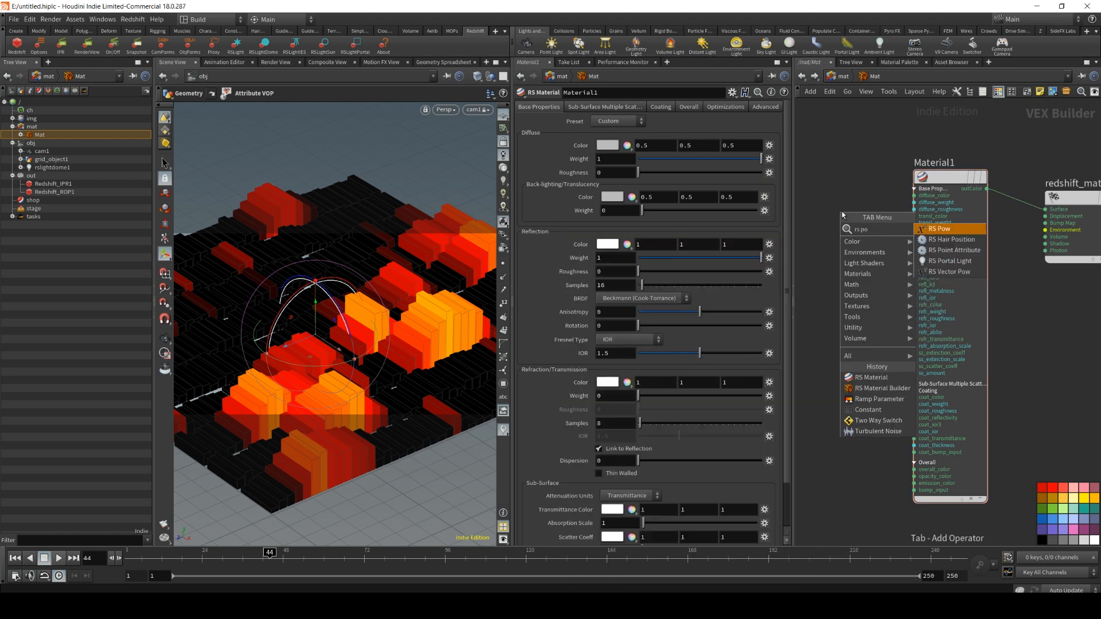
left_click(945, 252)
left_click(832, 207)
left_click_drag(634, 107, 585, 107)
type("Cd")
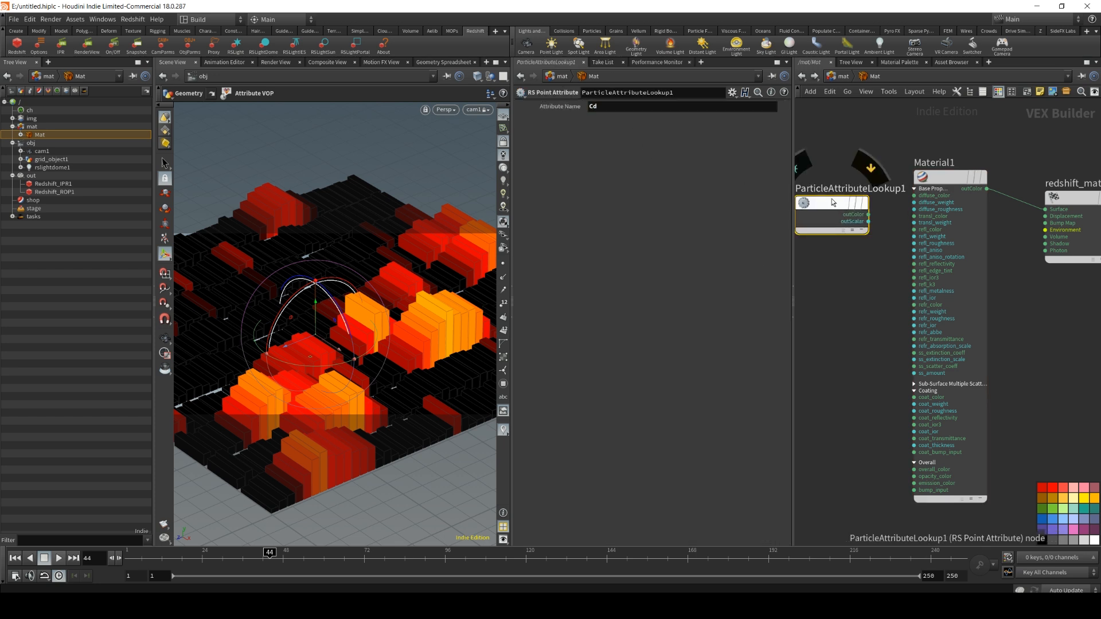
left_click_drag(814, 201, 819, 196)
Connect the Cd point attribute's outColor to the diffuse_color input of Material1 and show Material1's parameters.
scroll(855, 285, "down", 3)
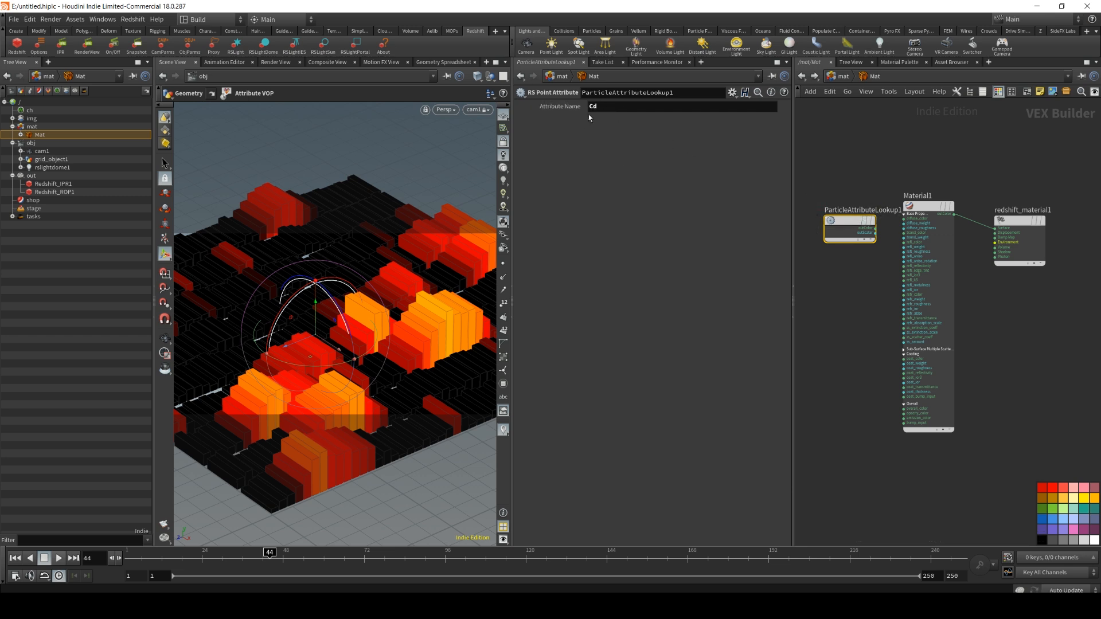
scroll(866, 228, "up", 2)
left_click(852, 225)
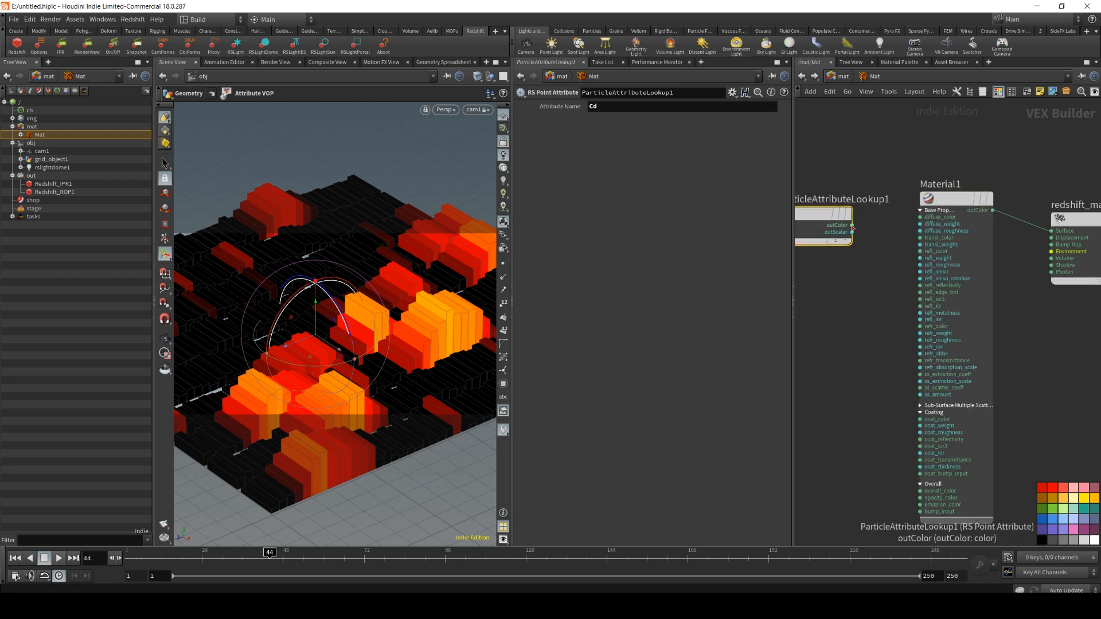
left_click(937, 199)
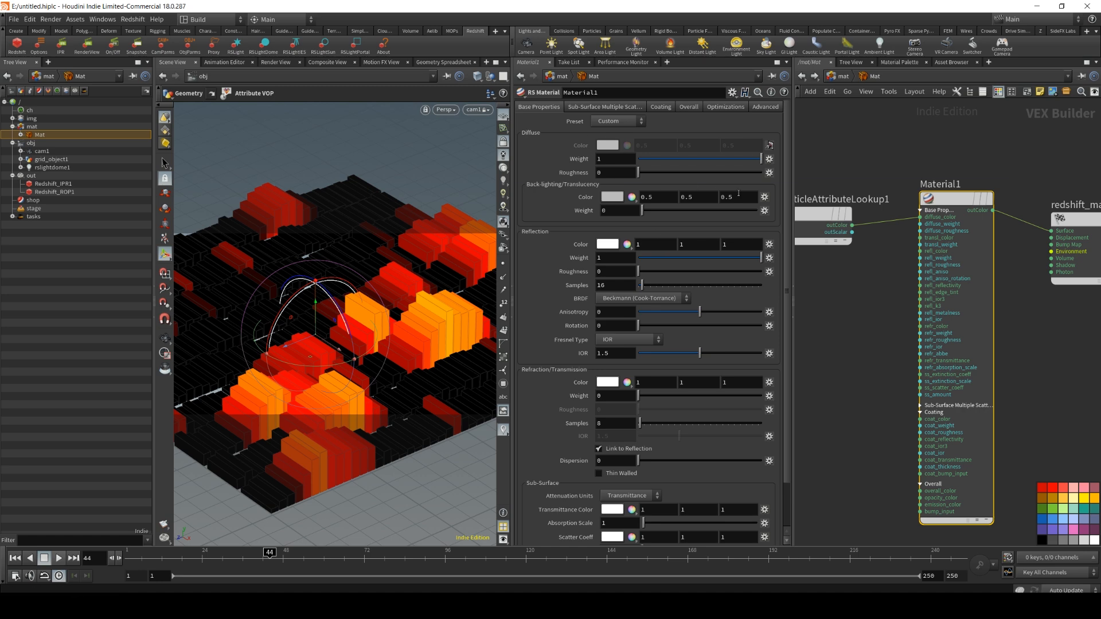
Start the interactive render in the Redshift Render View and inspect the point colors up close.
left_click_drag(1100, 60, 407, 60)
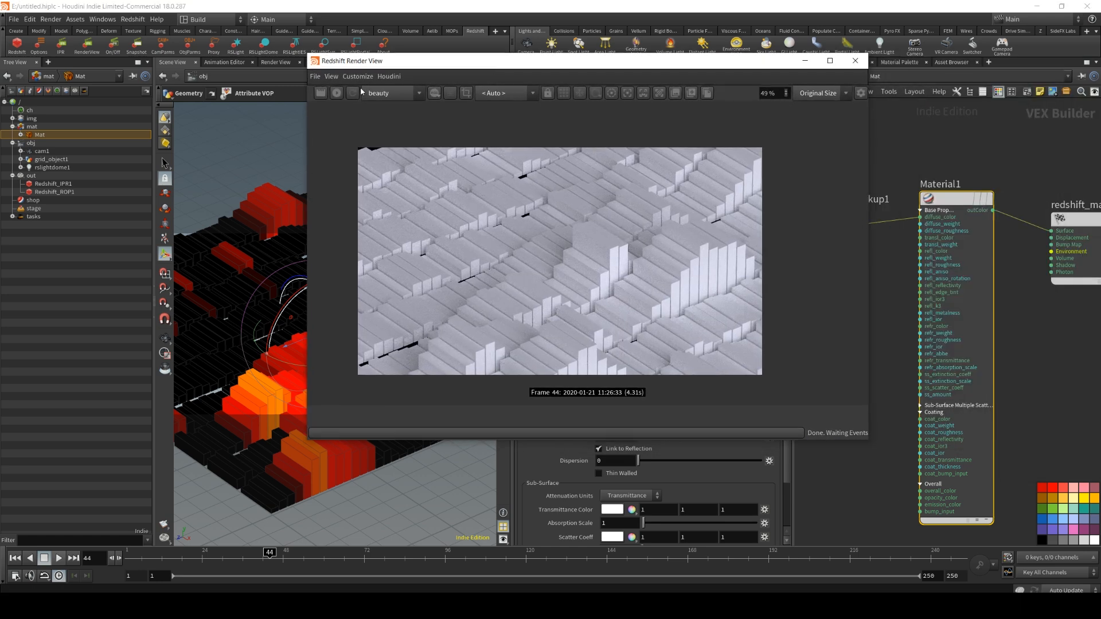
left_click(340, 94)
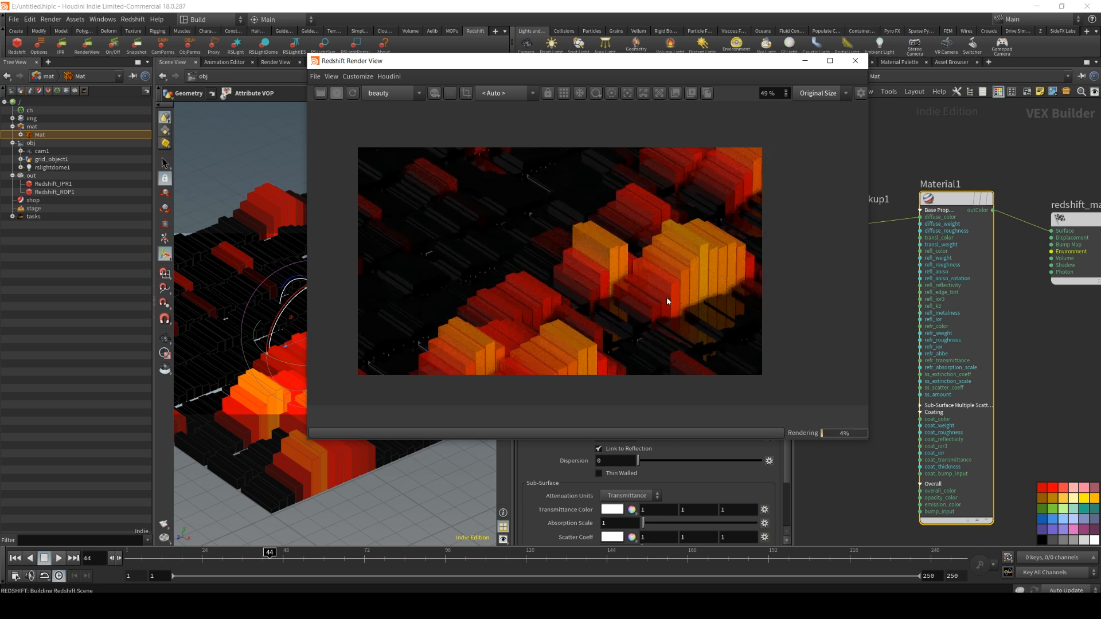
scroll(711, 327, "up", 3)
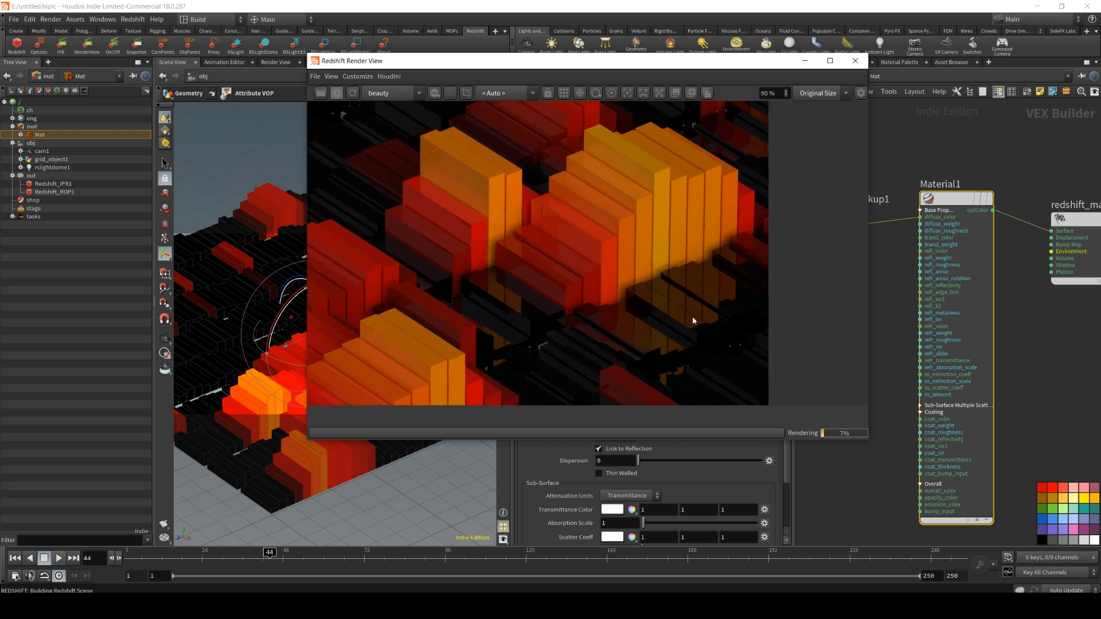
left_click_drag(619, 63, 448, 74)
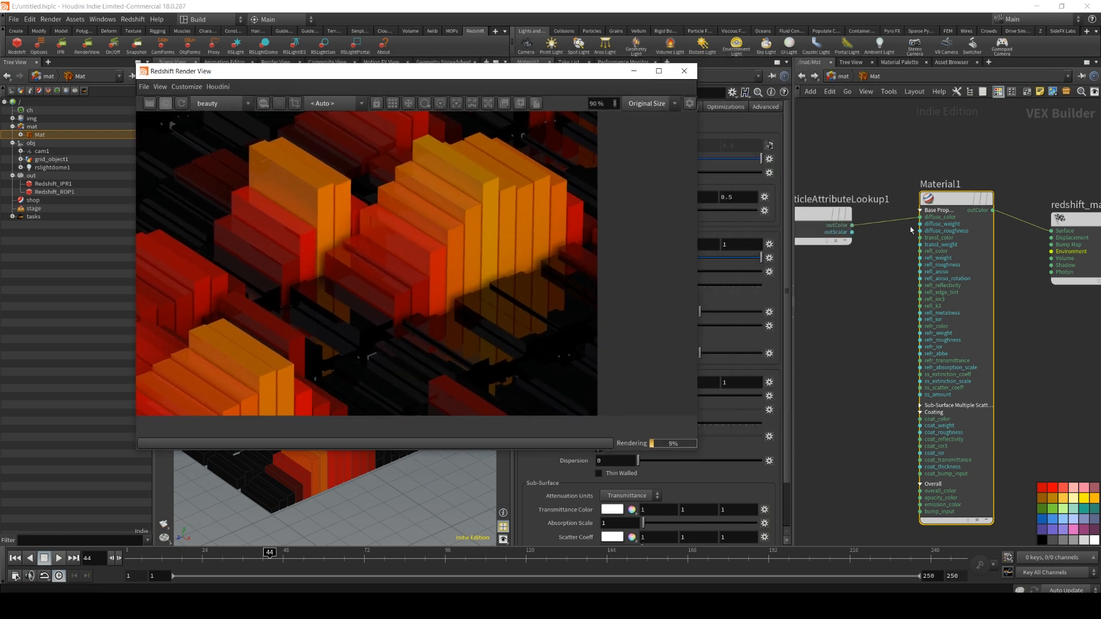
Narrow the render window to uncover Material1's parameters and set the reflection roughness to 0.25.
left_click_drag(696, 218, 466, 218)
scroll(311, 237, "down", 2)
left_click_drag(285, 255, 339, 271)
left_click(619, 275)
type(".25")
key("Return")
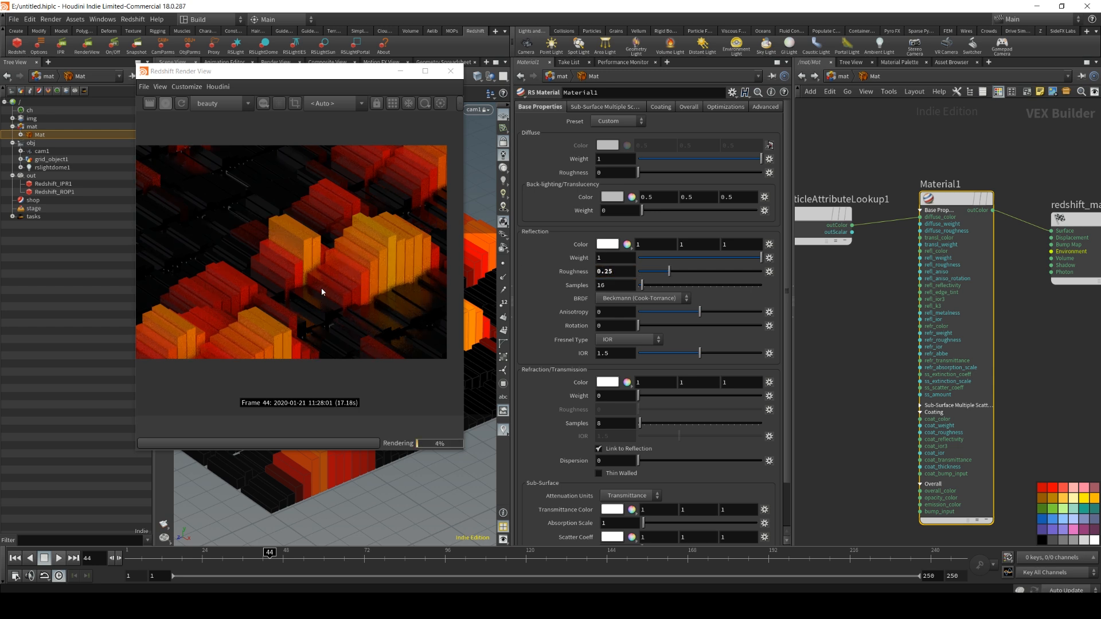
scroll(322, 292, "down", 4)
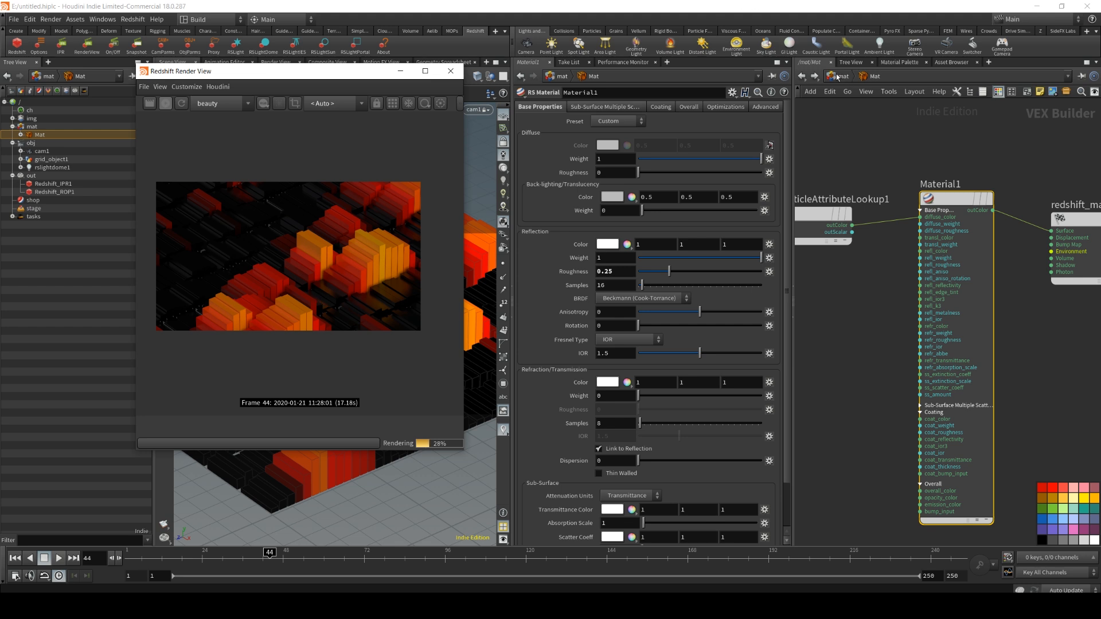
Enable depth of field in the Redshift camera settings of cam1.
left_click_drag(253, 72, 311, 83)
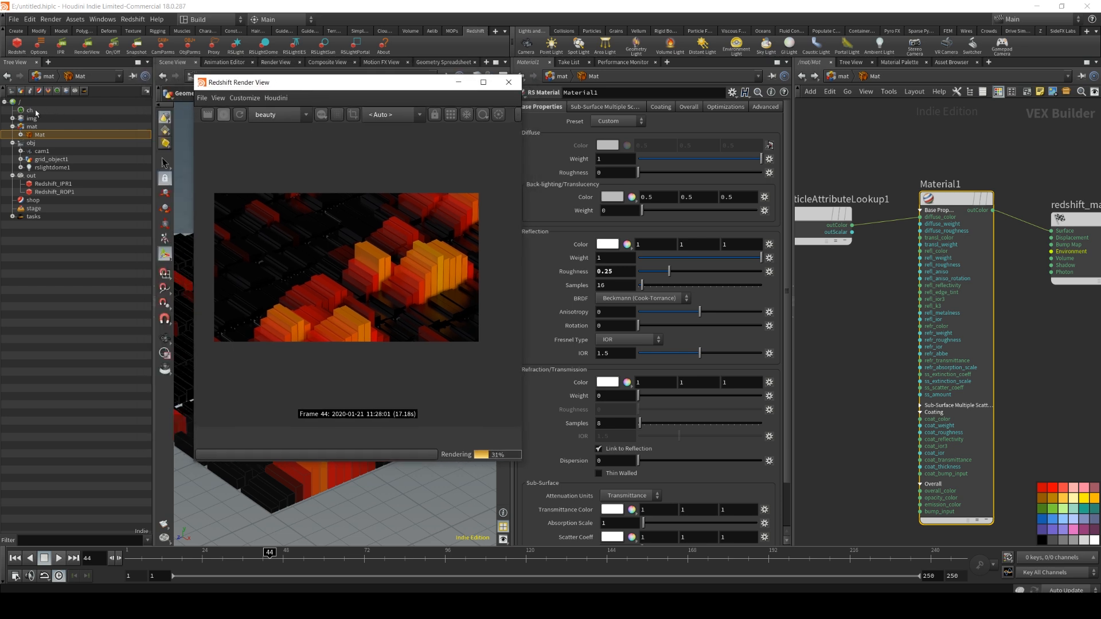
left_click(40, 151)
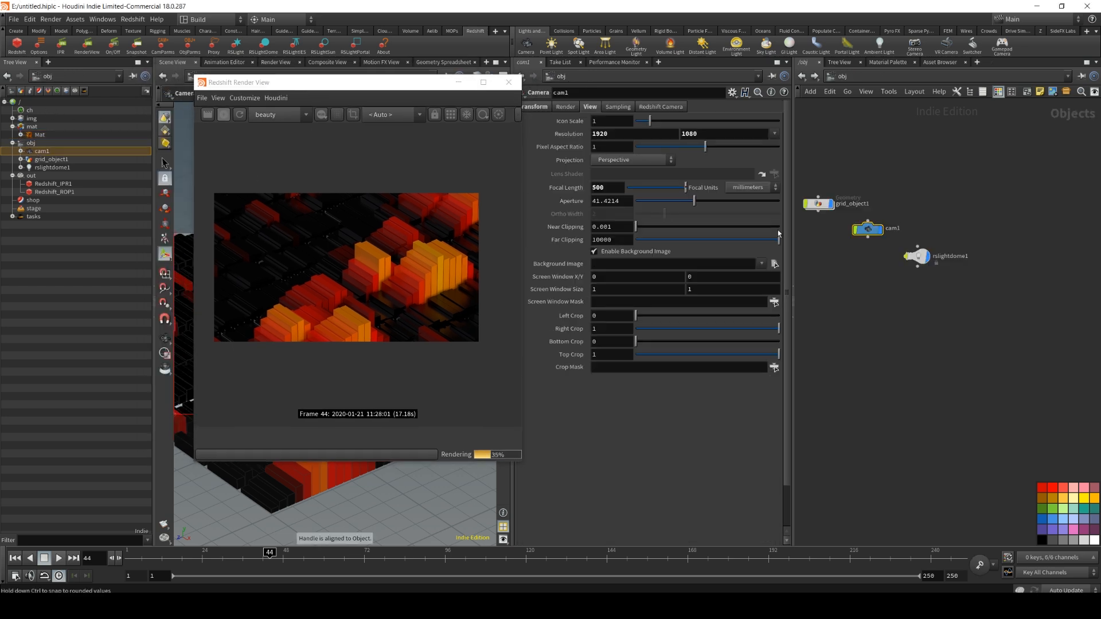
left_click_drag(333, 83, 290, 83)
left_click(663, 108)
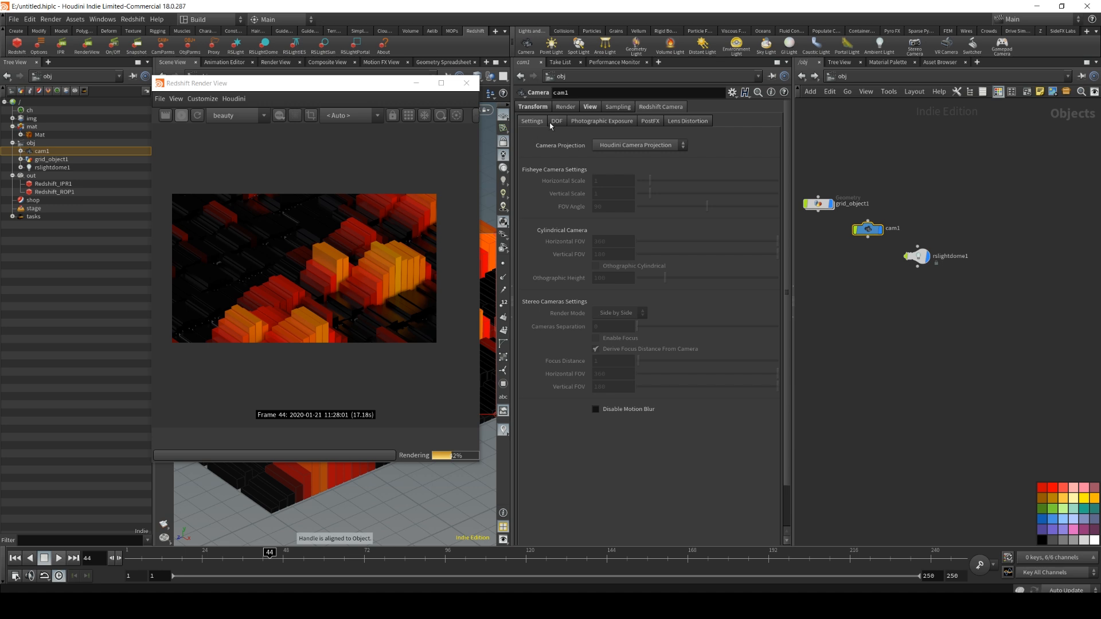
left_click(556, 122)
left_click(596, 121)
left_click(650, 121)
left_click(689, 121)
left_click(561, 122)
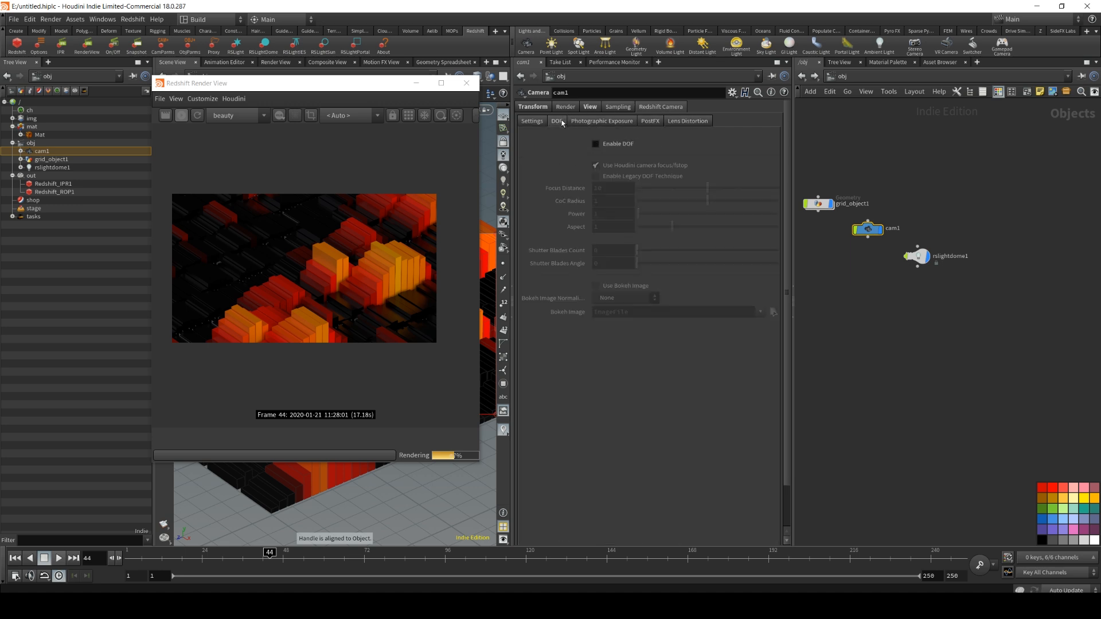
left_click(596, 144)
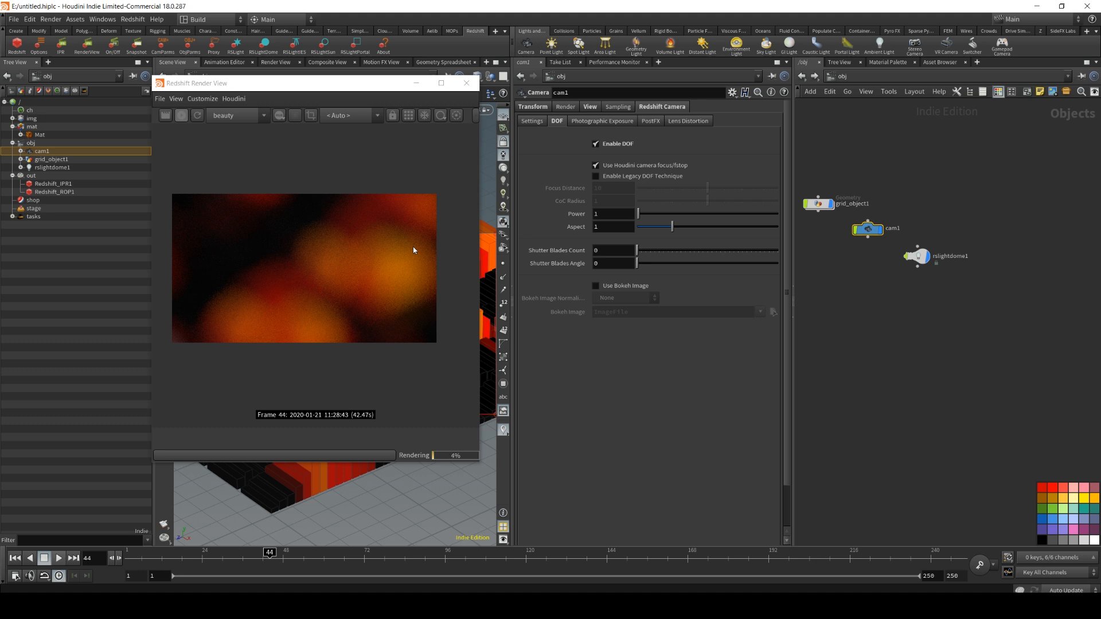
Turn off Use Houdini camera focus/fstop and pick the focus distance on the central blocks in the render.
left_click_drag(480, 220, 562, 222)
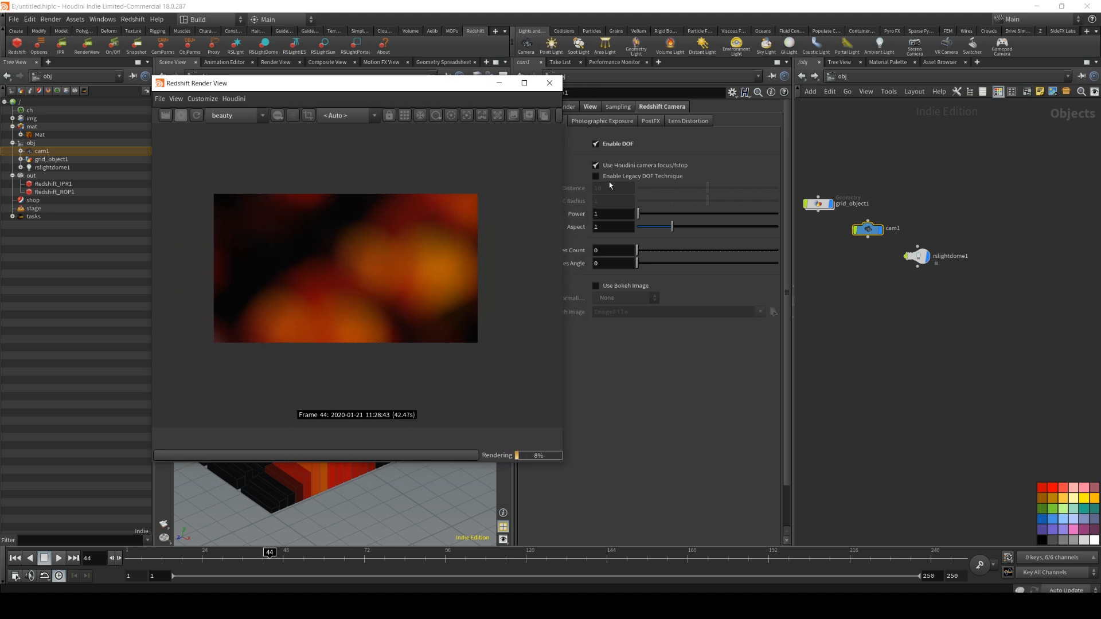
left_click(595, 165)
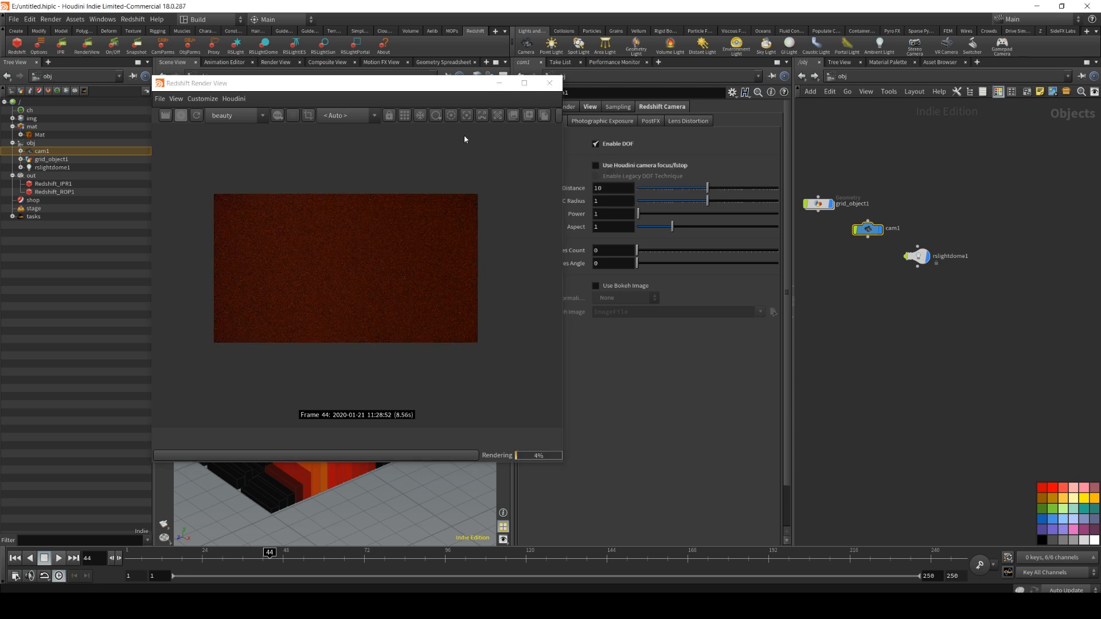
left_click(466, 116)
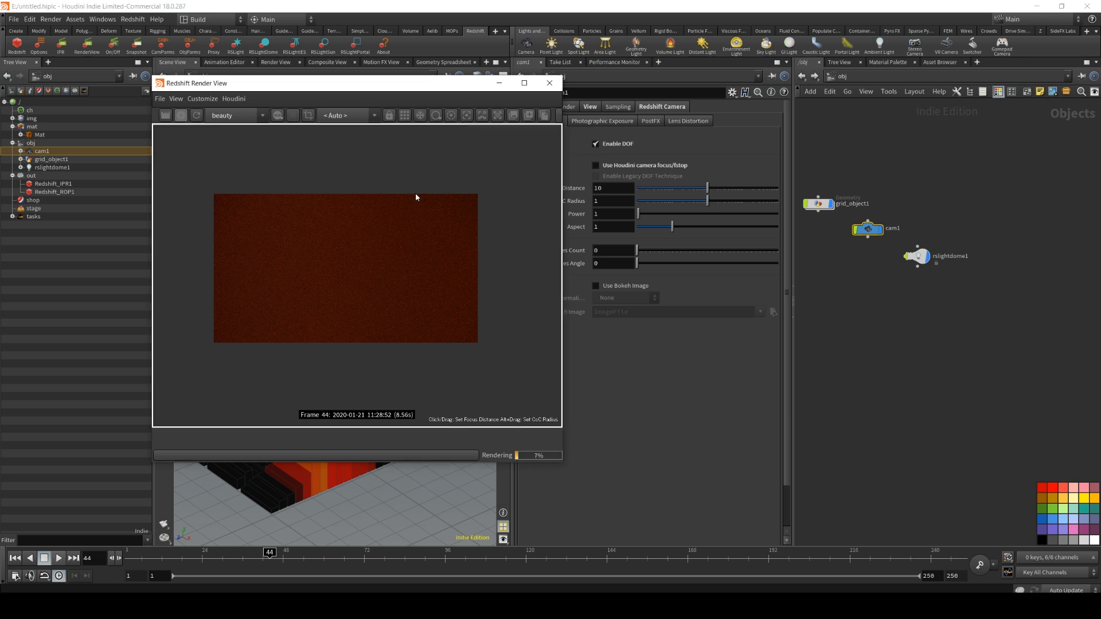
left_click(386, 280)
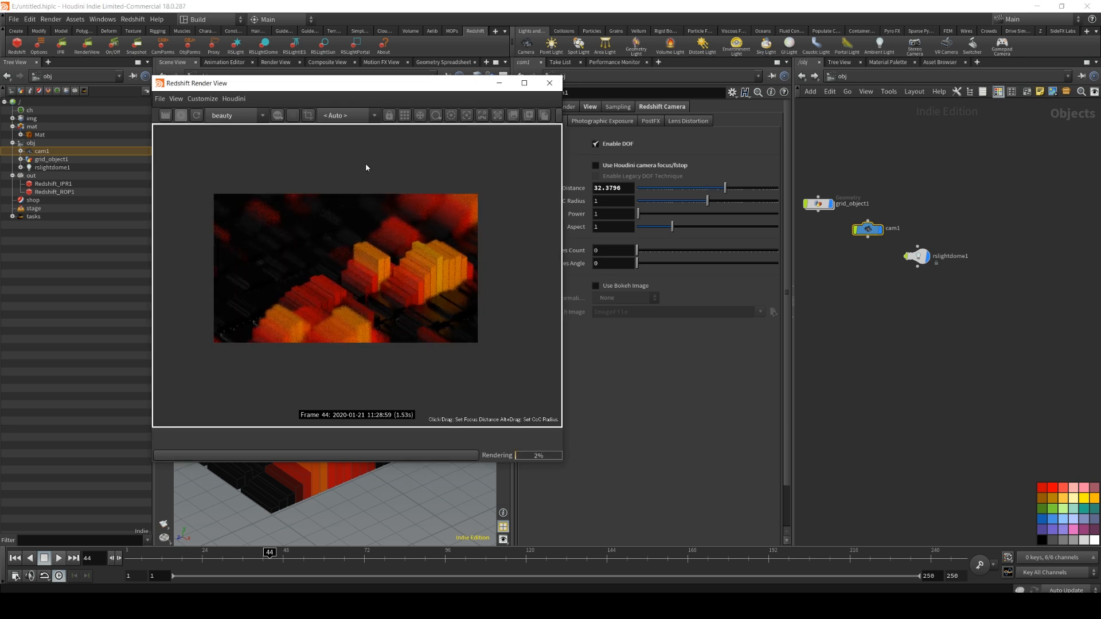
left_click(465, 117)
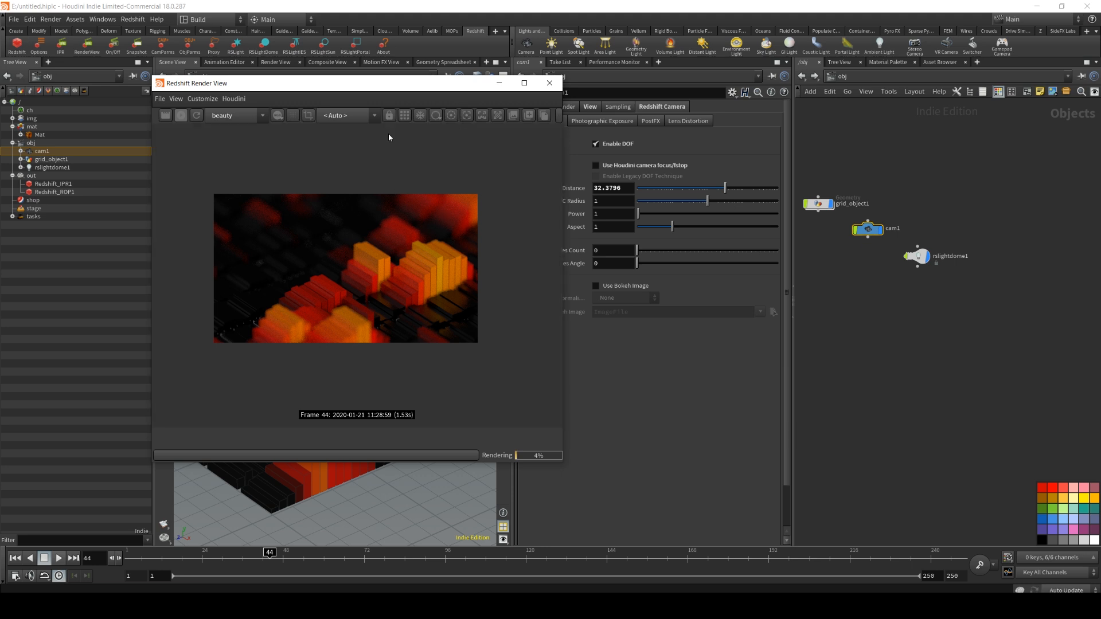
Move the render window off the camera parameters and set the CoC Radius to 0.5.
left_click_drag(359, 87, 290, 85)
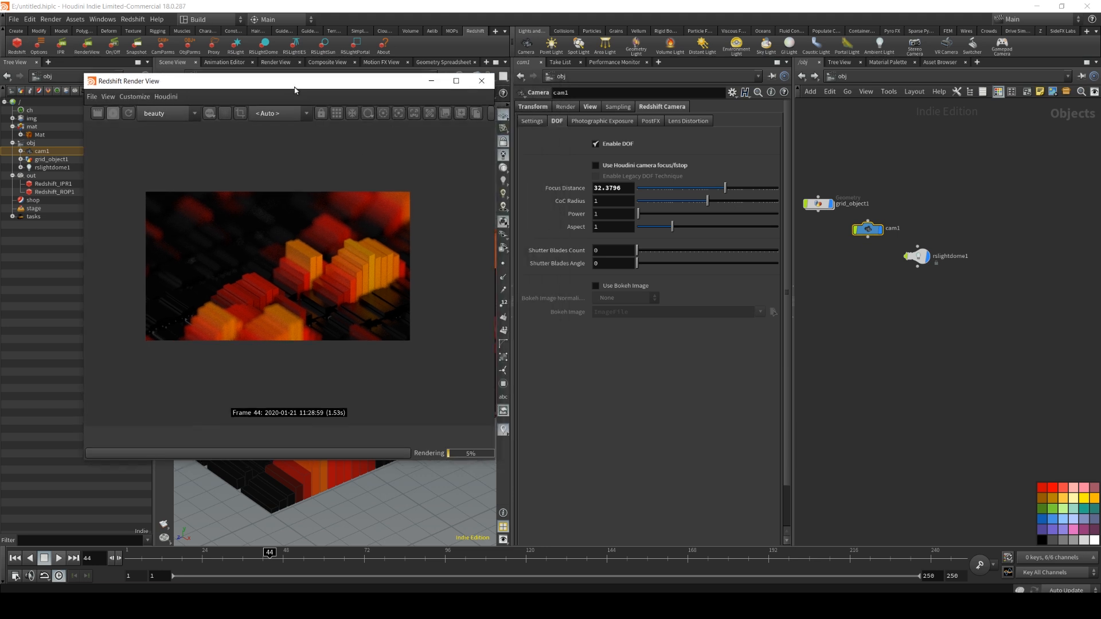
left_click(595, 200)
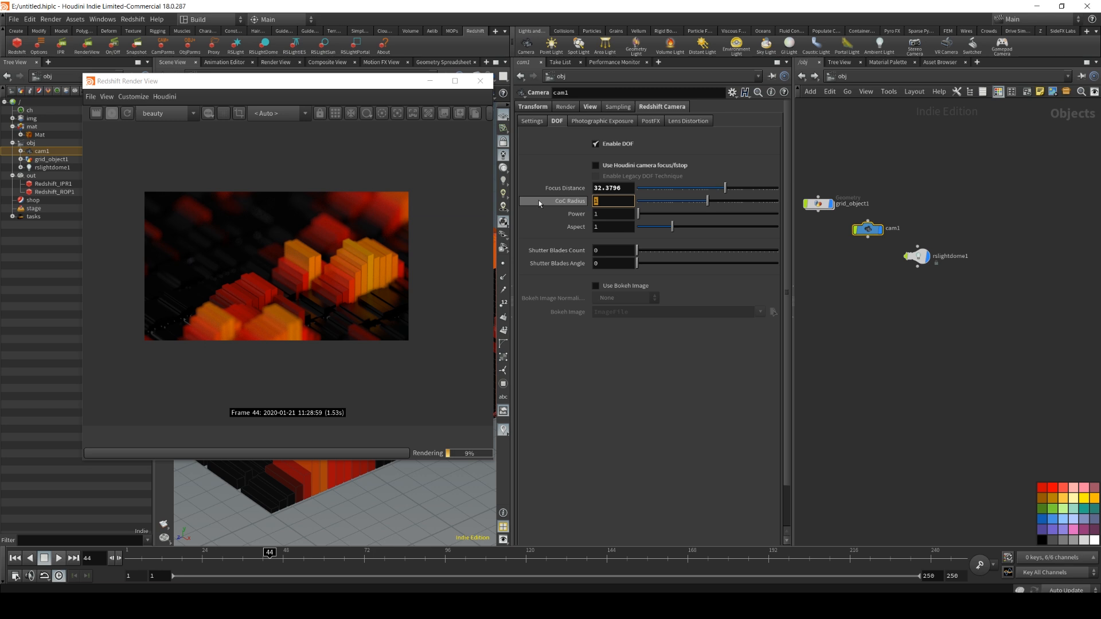
type("0.5")
key("Return")
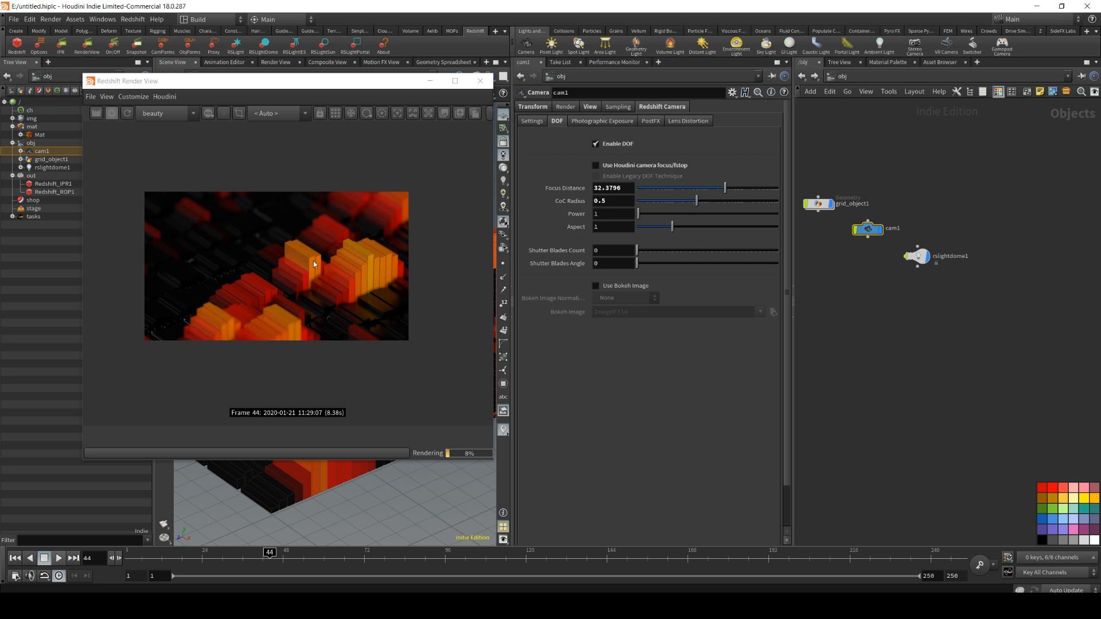
Switch bucket rendering on and back off, and set the render display scaling to Fit Window.
left_click(335, 115)
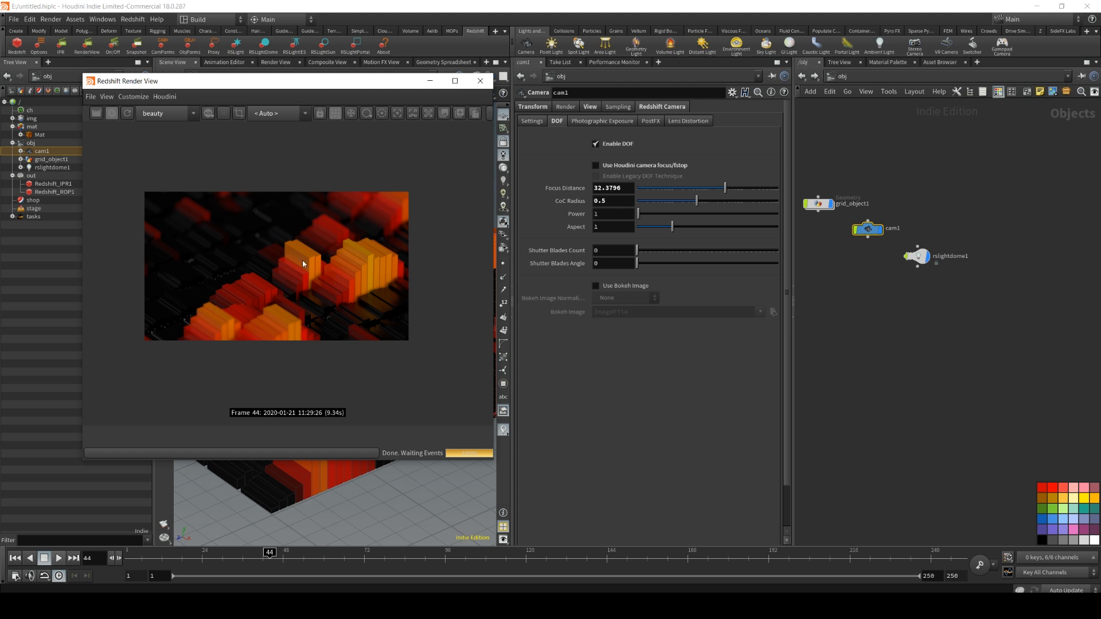
left_click(334, 114)
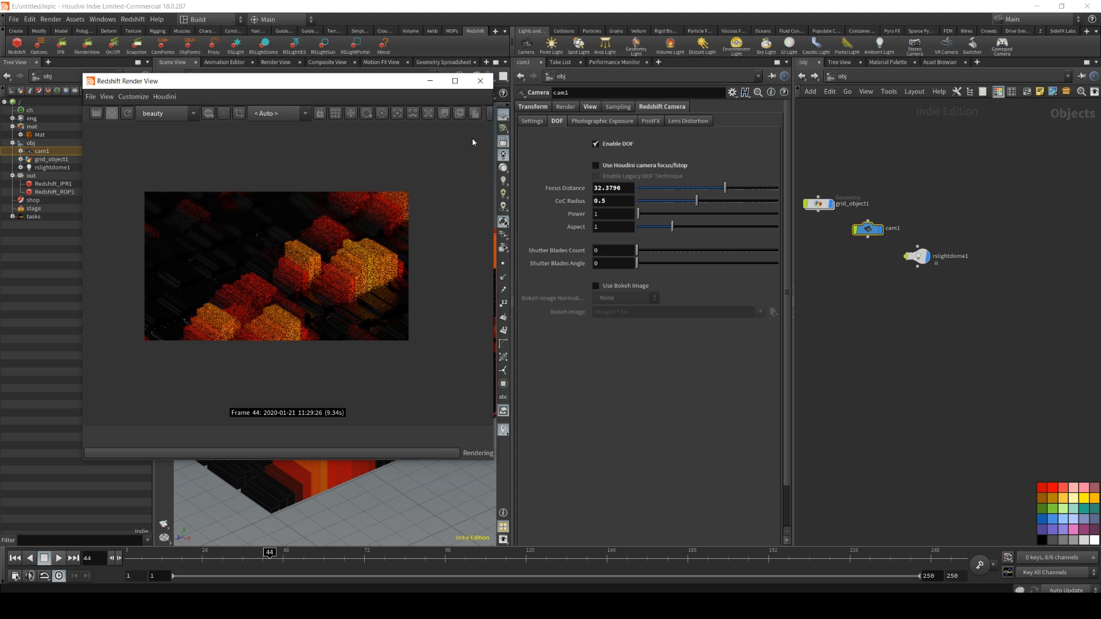
left_click(489, 115)
left_click(441, 131)
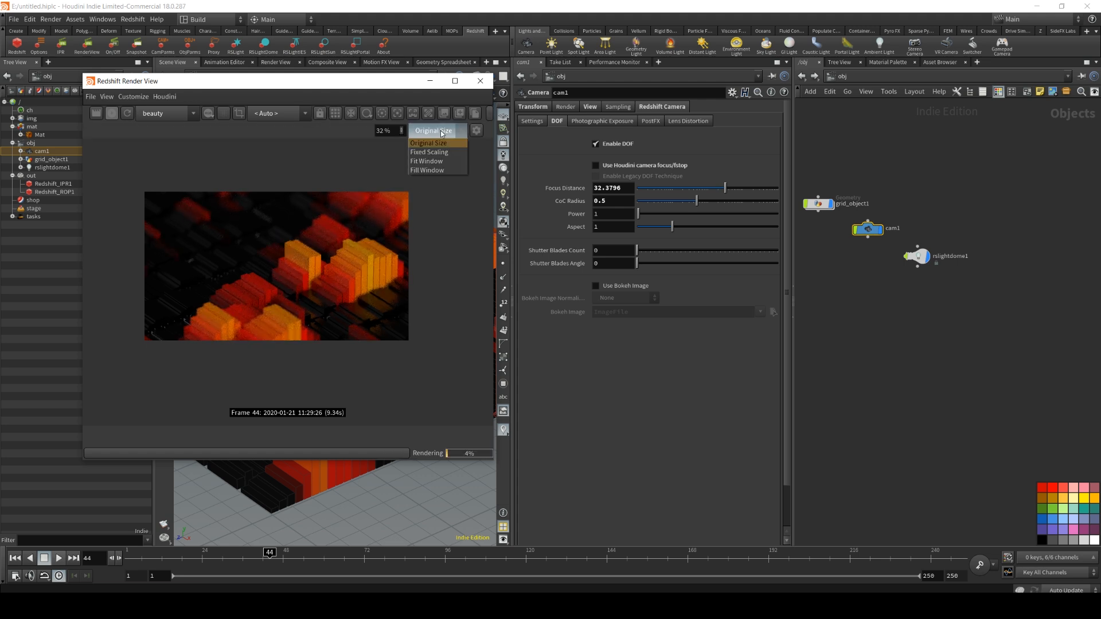
left_click(431, 158)
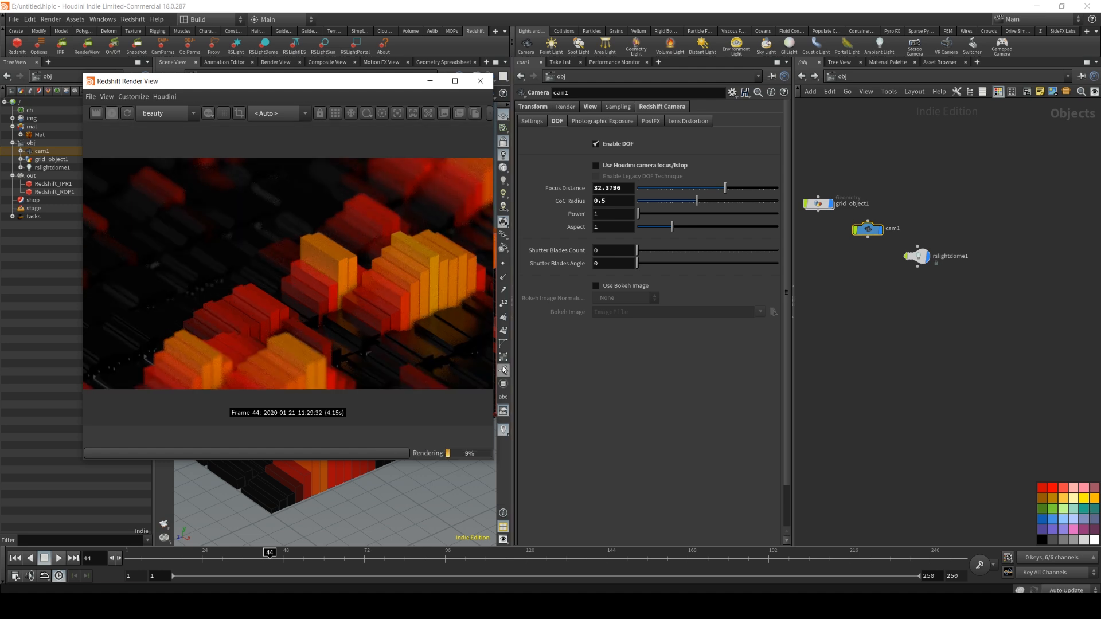
Enable Photographic Exposure for cam1 in the Redshift camera settings and set the Film Speed (ISO) to 75.
left_click_drag(304, 86, 286, 90)
left_click(597, 121)
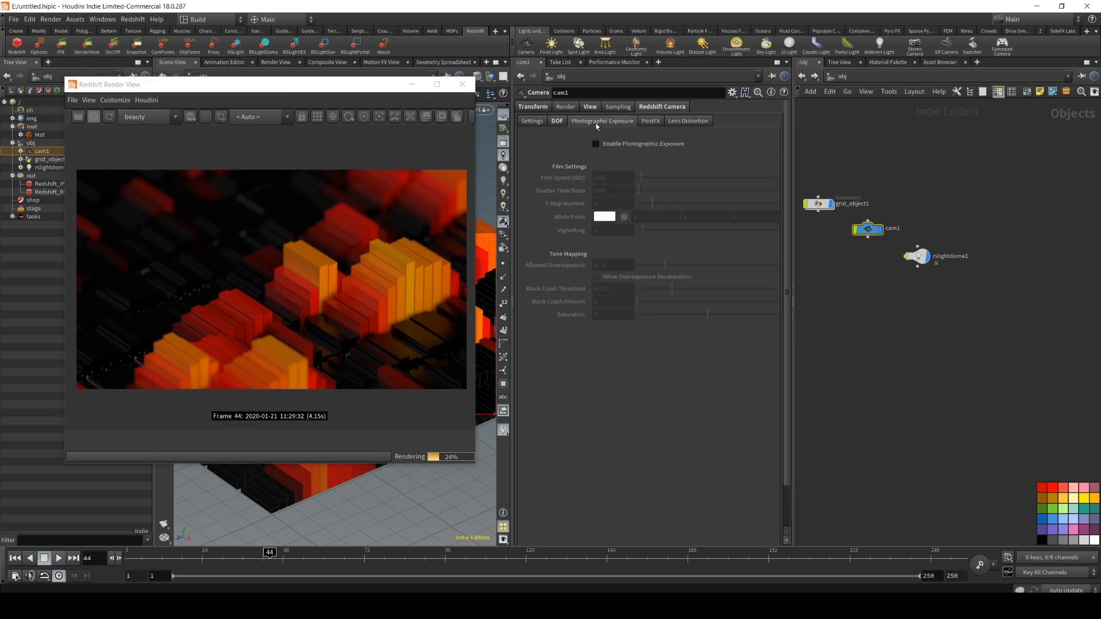
left_click(599, 143)
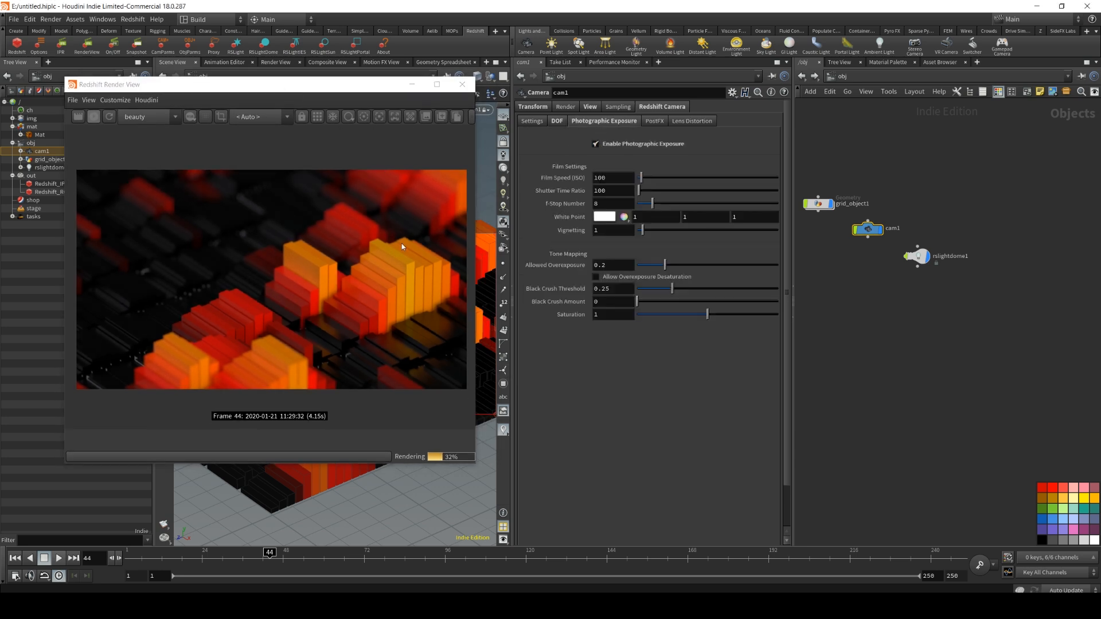
left_click_drag(642, 183, 650, 183)
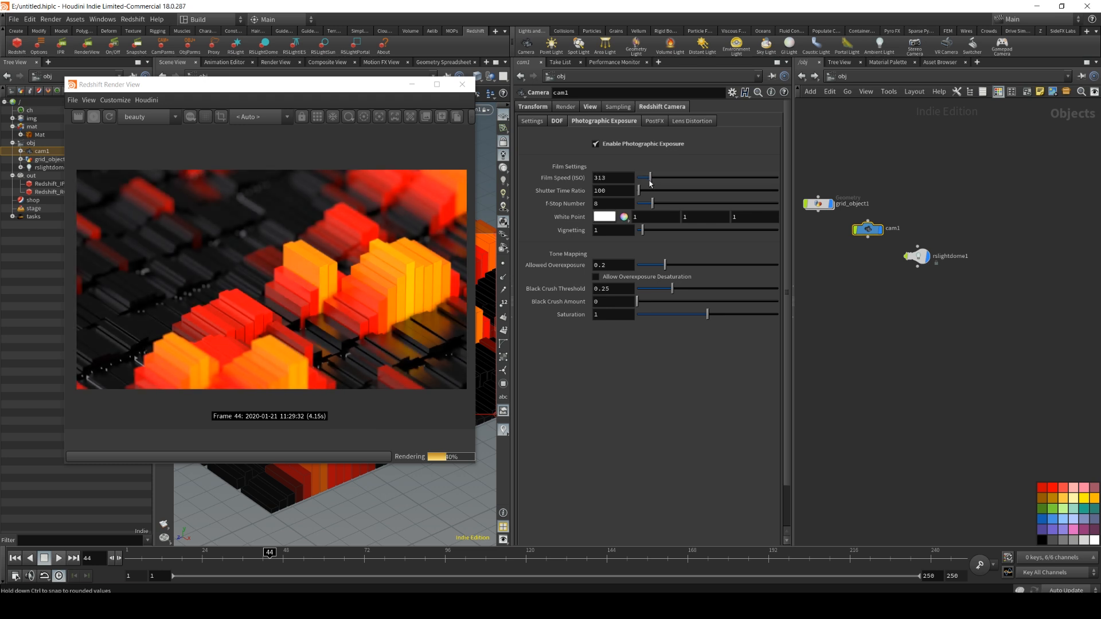
type("75")
key("Return")
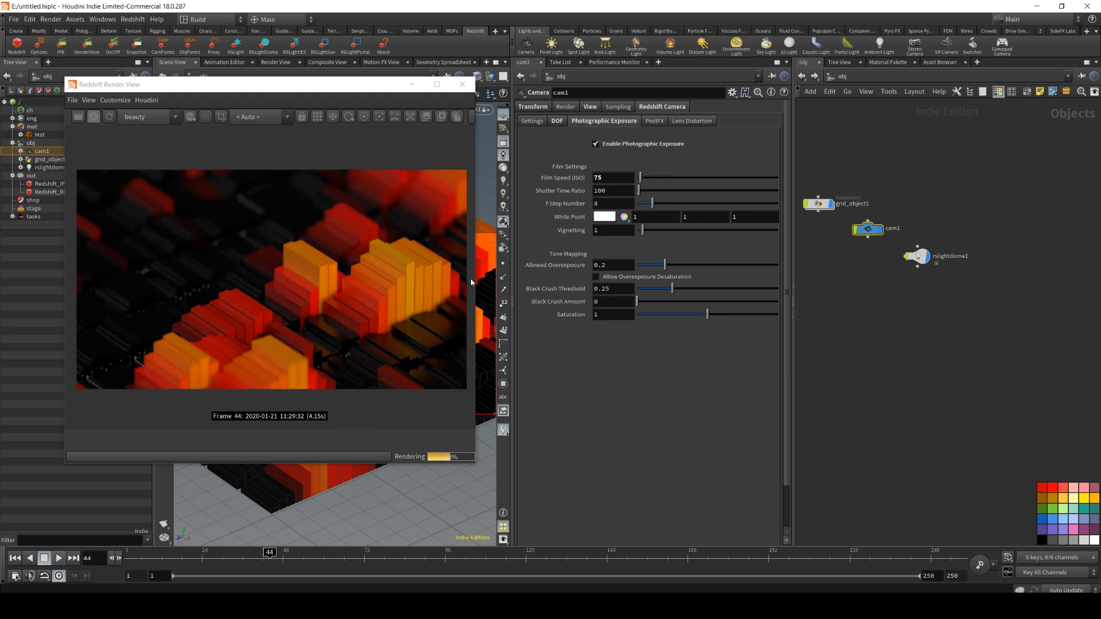
Set the camera's exposure White Point to a pale yellow of about 0.807, 0.807, 0.401.
left_click(604, 217)
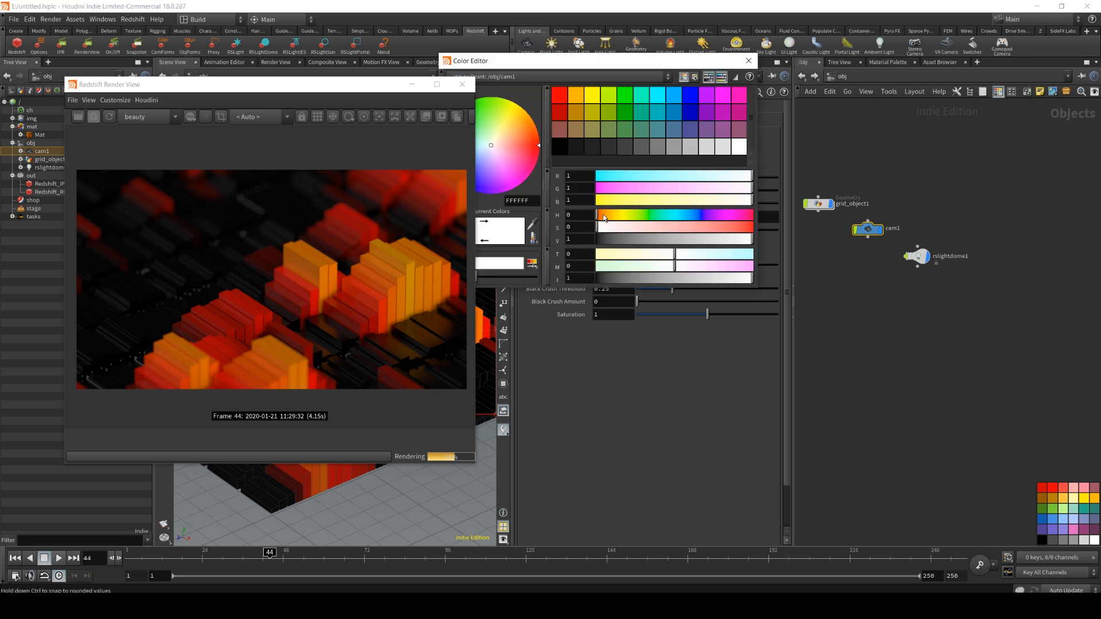
left_click(590, 128)
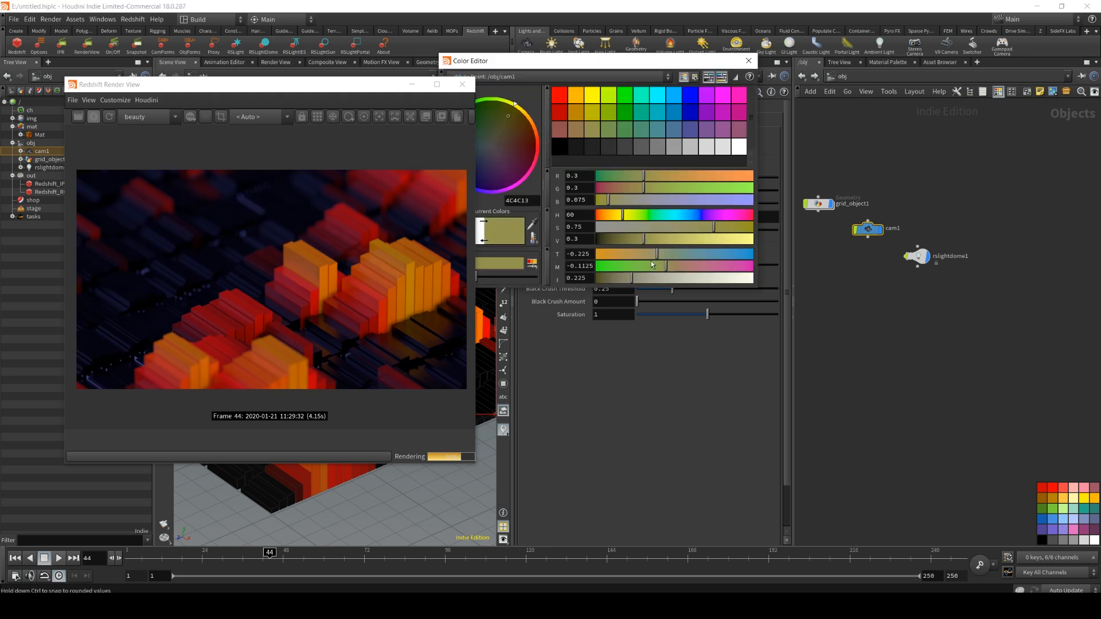
left_click_drag(585, 74, 654, 92)
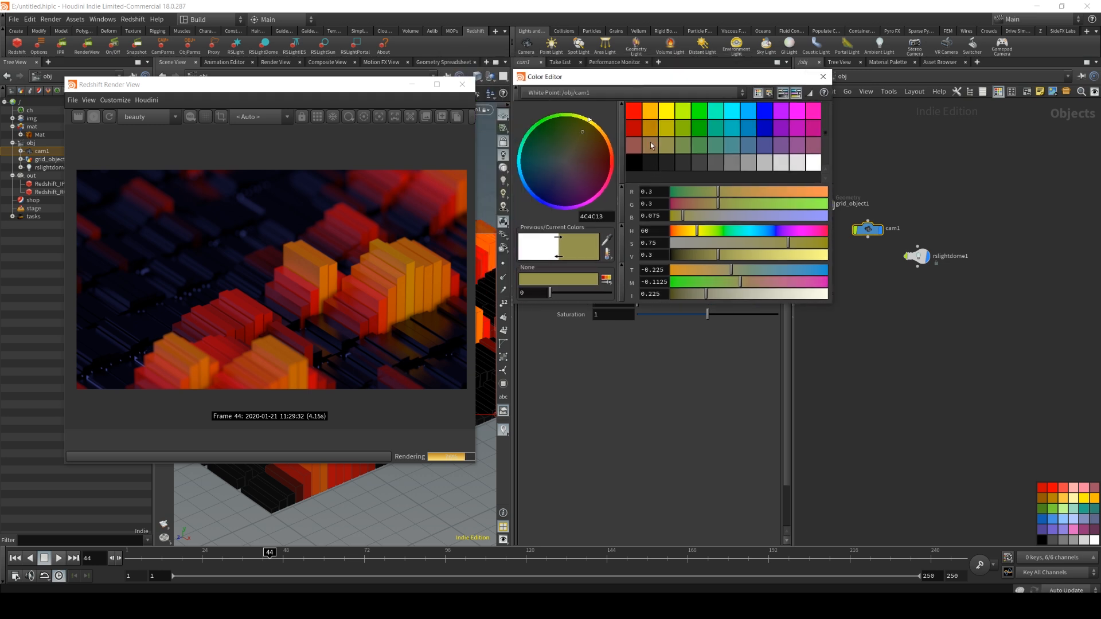
left_click(649, 127)
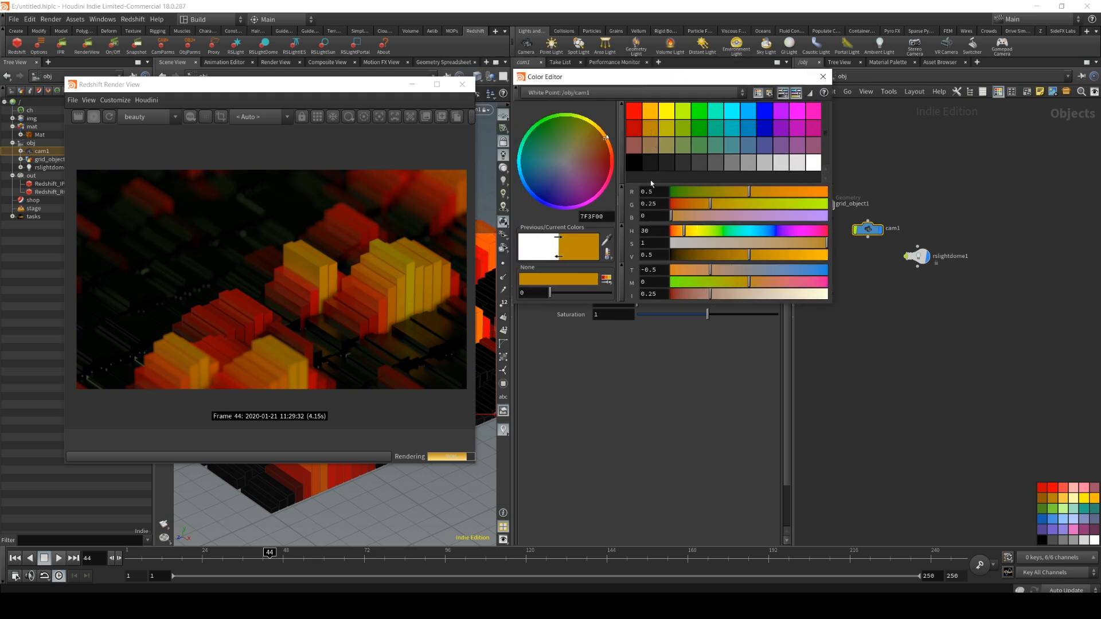
left_click(673, 145)
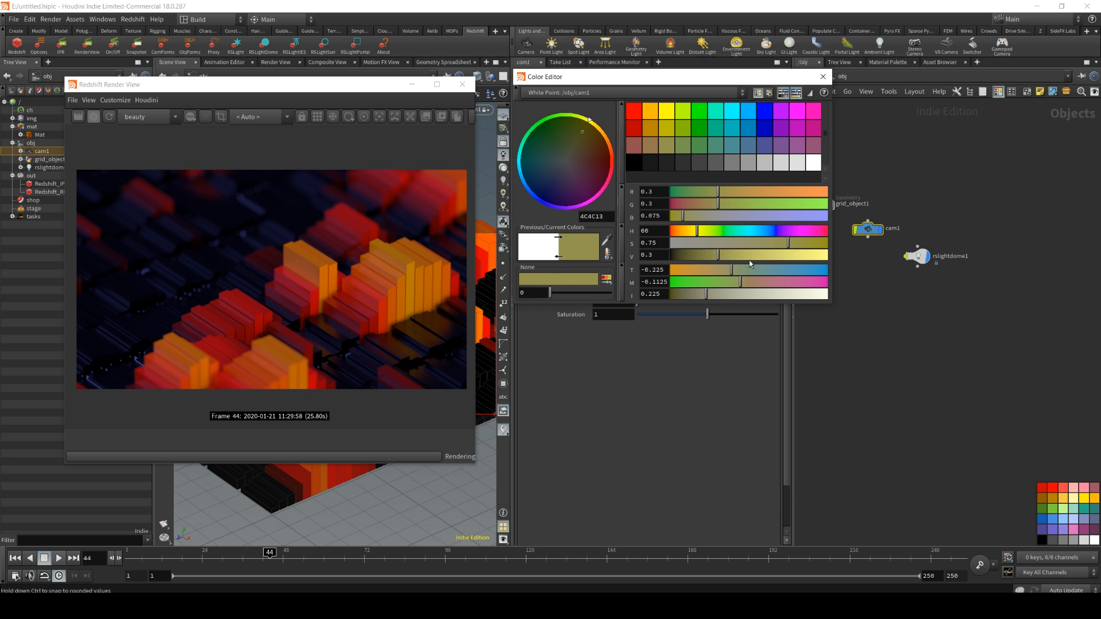
left_click_drag(723, 254, 752, 259)
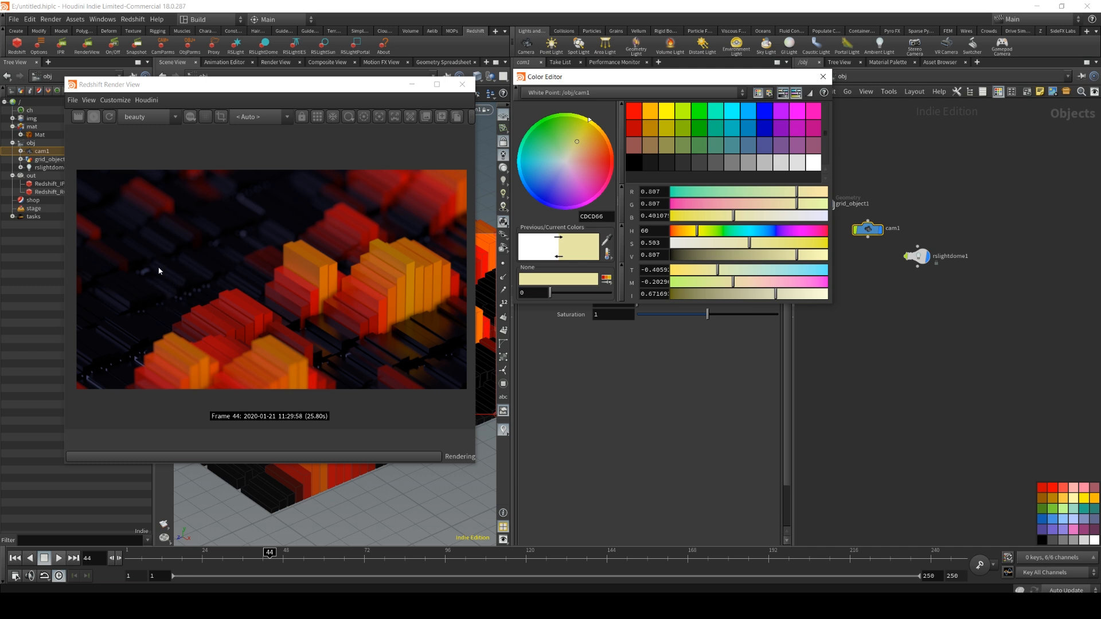
left_click(823, 76)
Raise the Vignetting to 1.45, then try a lower tone mapping Saturation and restore it to 1.
mouse_move(643, 230)
left_mouse_down()
mouse_move(665, 232)
mouse_move(640, 241)
mouse_move(650, 239)
left_mouse_up()
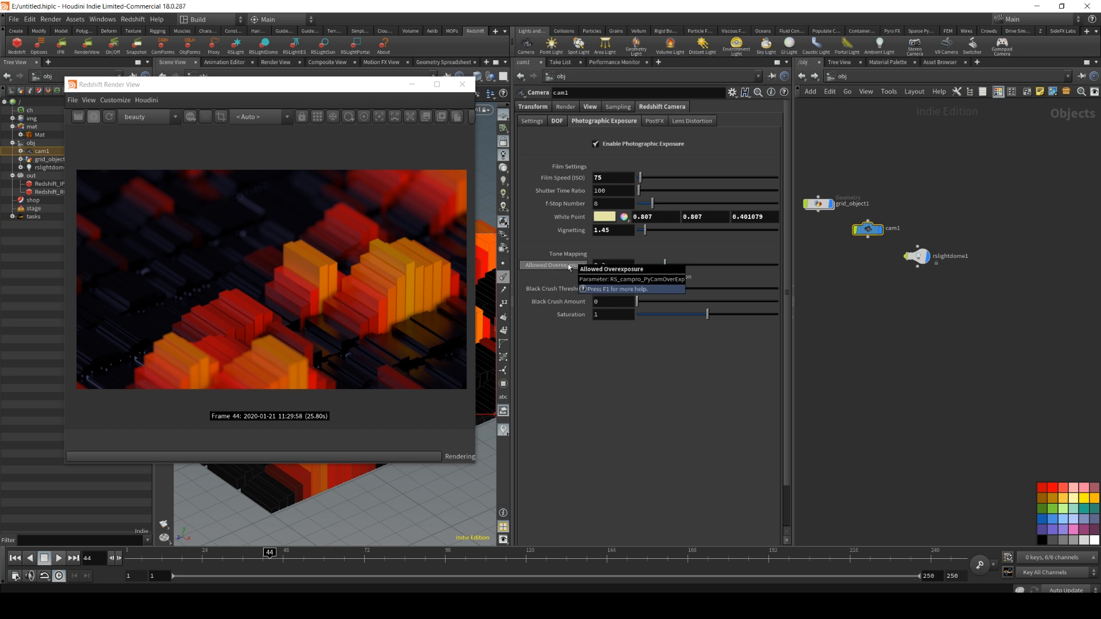
mouse_move(706, 314)
left_mouse_down()
mouse_move(659, 314)
mouse_move(686, 314)
left_mouse_up()
double_click(603, 314)
type("1")
key("Return")
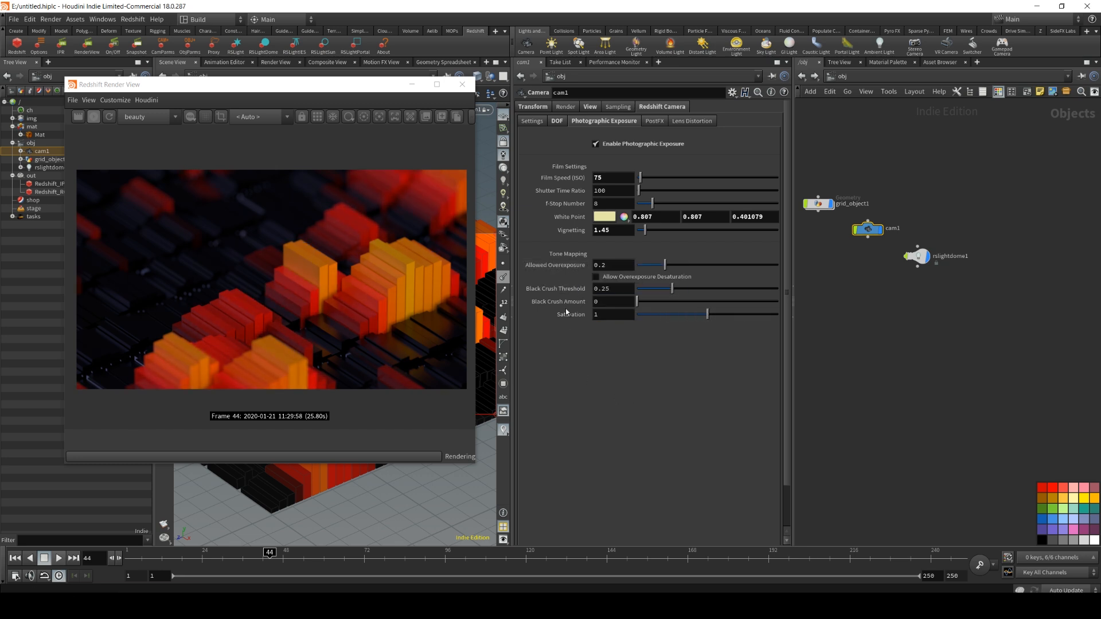
Try a higher Black Crush Threshold in the tone mapping settings and set it to 0.1.
left_click_drag(672, 288, 729, 294)
double_click(607, 289)
type("0.1")
key("Return")
Try a MoonlightBay LUT file in the PostFX settings of cam1, vary its strength, and disable the LUT.
left_click(661, 123)
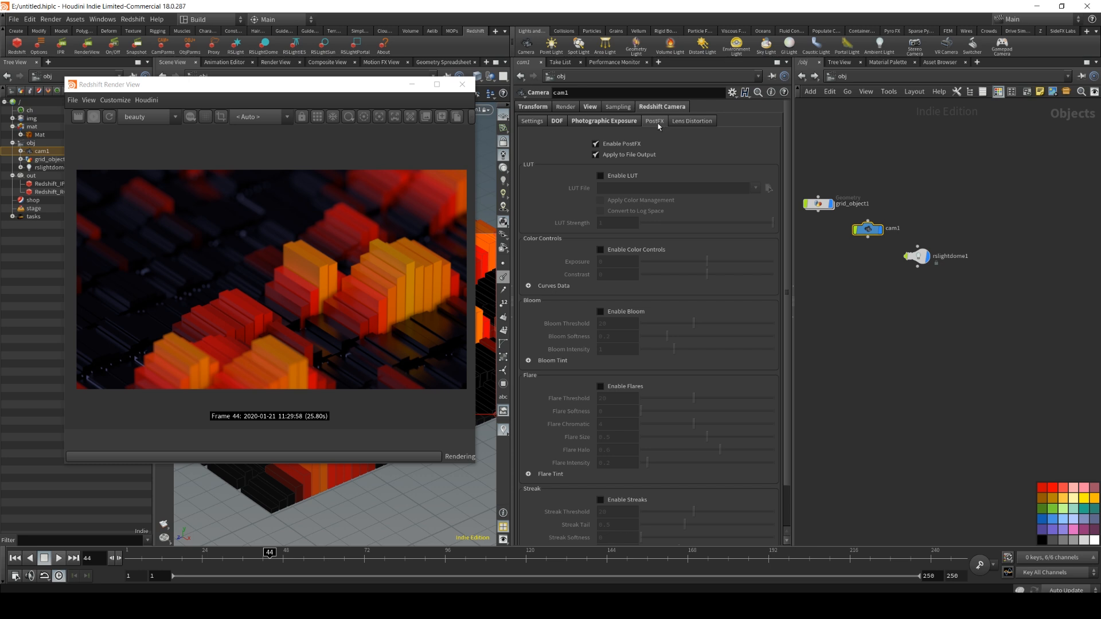
left_click(600, 175)
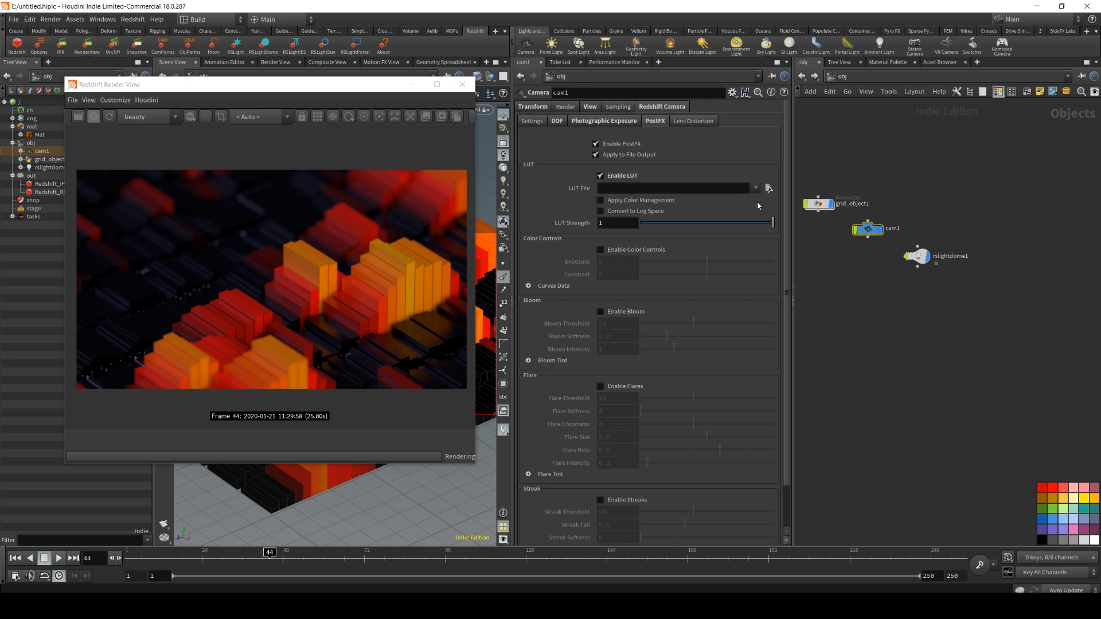
left_click(755, 188)
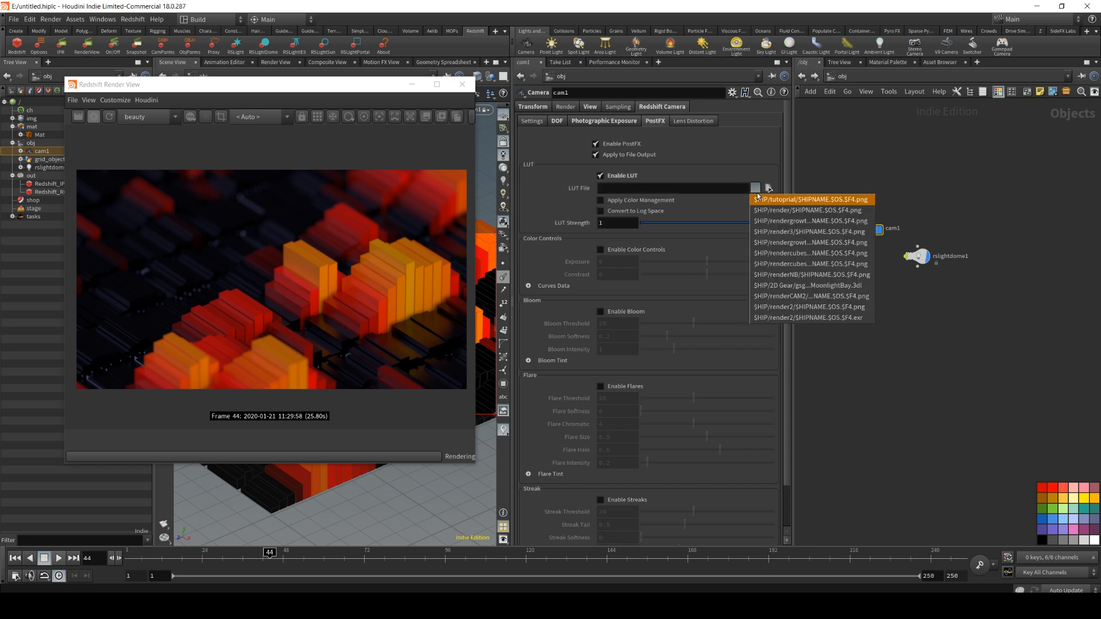
left_click(814, 285)
left_click_drag(710, 223, 637, 223)
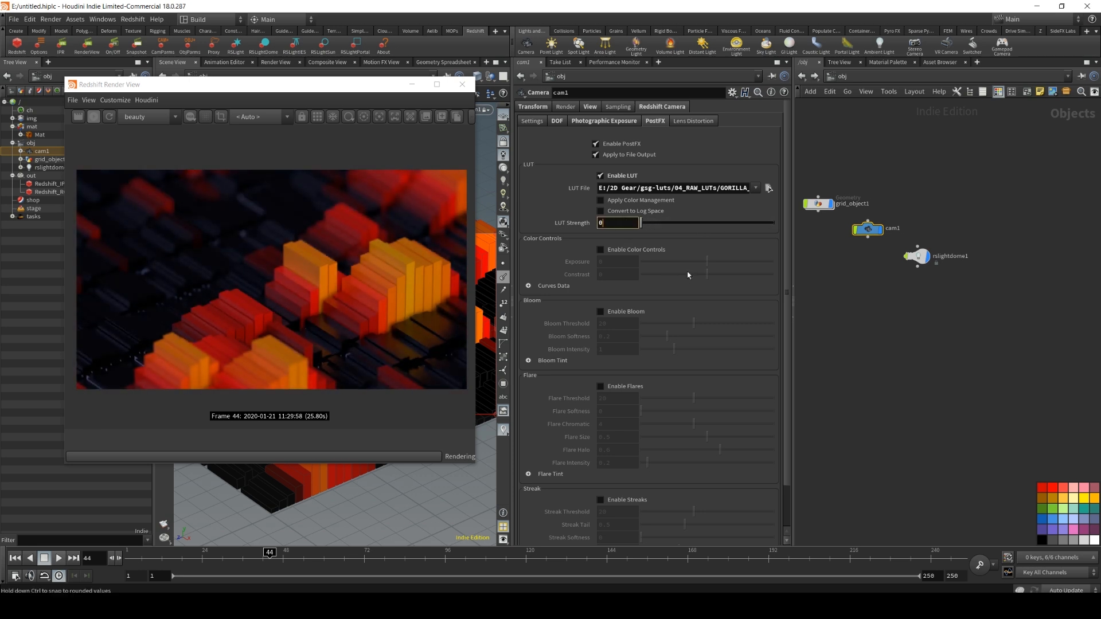
type("01")
key("Return")
left_click(600, 176)
Enable the PostFX color controls and set the exposure to 0.35 and the contrast to 0.042.
left_click(601, 249)
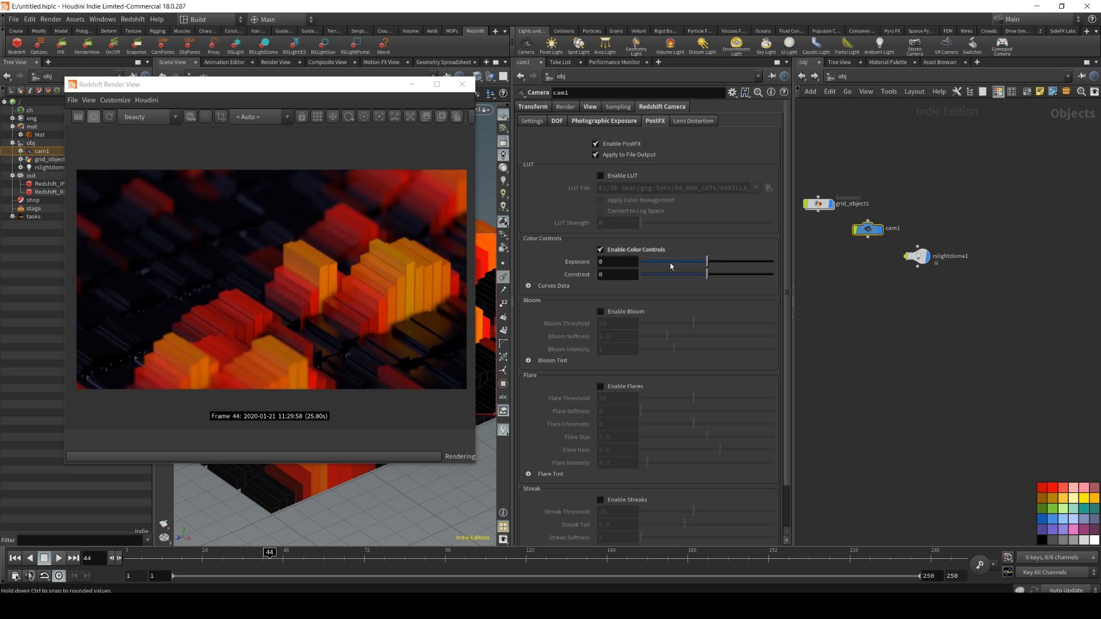
left_click_drag(715, 259, 709, 273)
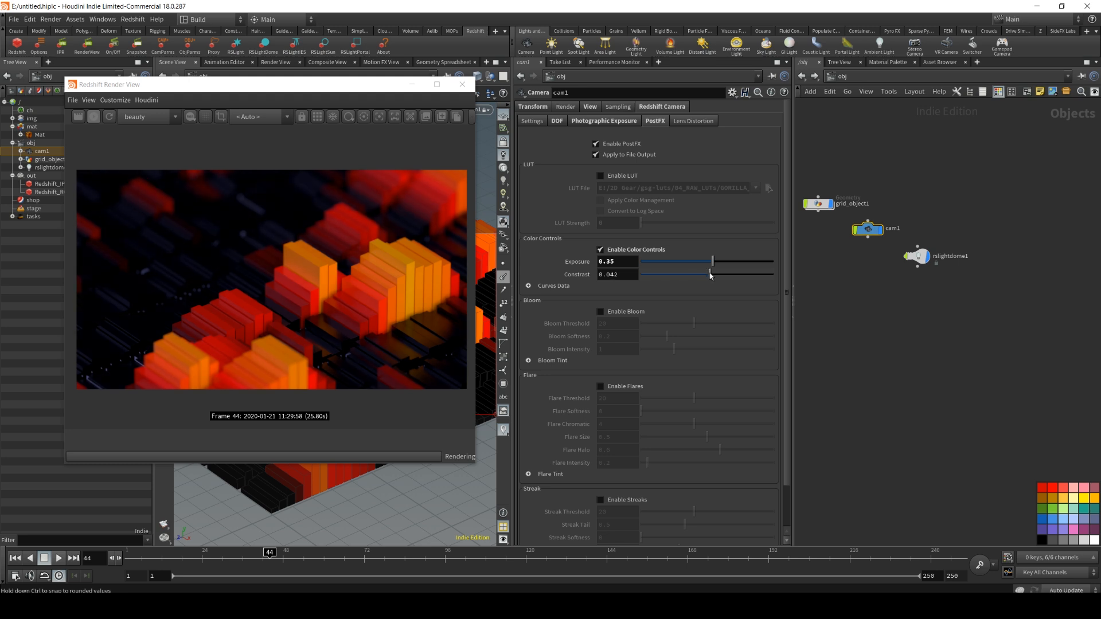
Enable Bloom with threshold 0.5 and intensity 1.47, and compare the render with bloom off and on.
left_click(600, 311)
left_click_drag(674, 349, 642, 322)
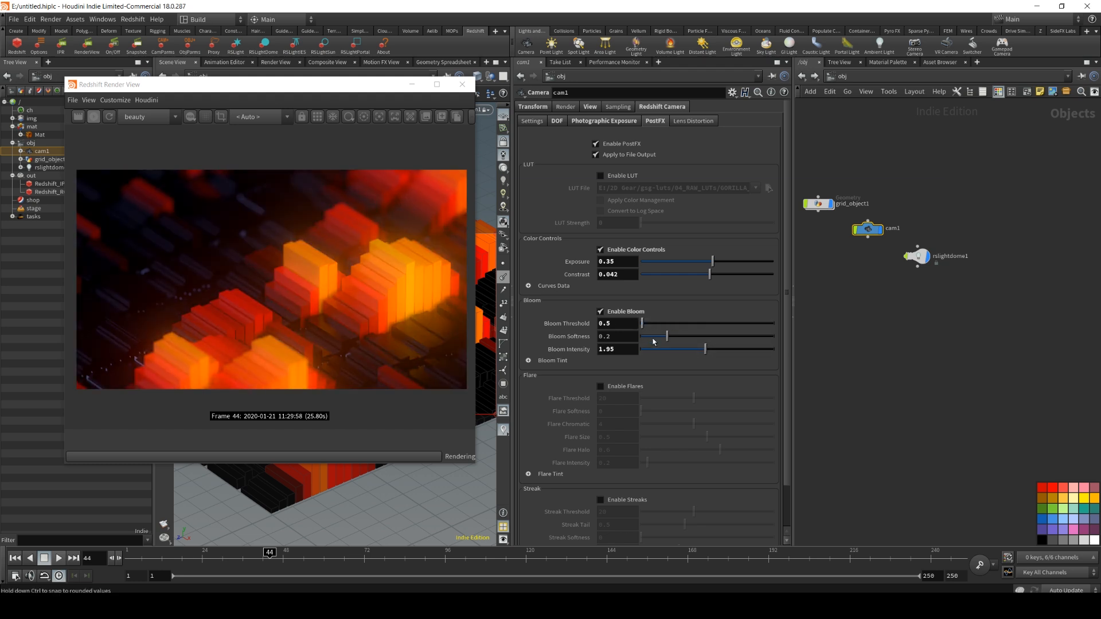
left_click(528, 361)
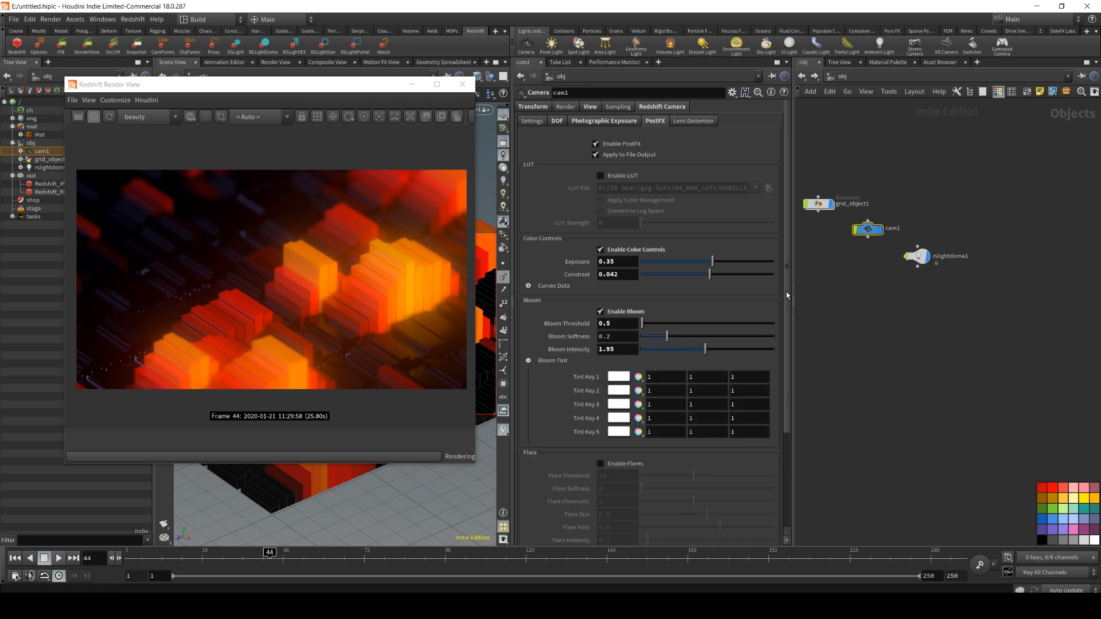
scroll(745, 321, "down", 3)
left_click_drag(696, 319, 690, 324)
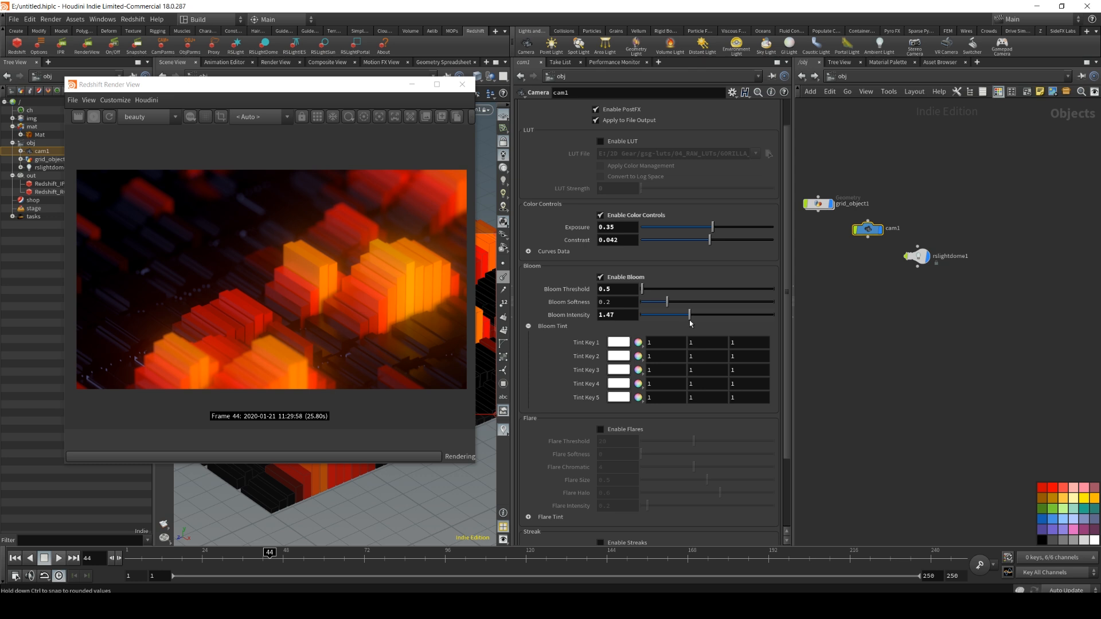
left_click(600, 277)
left_click(601, 277)
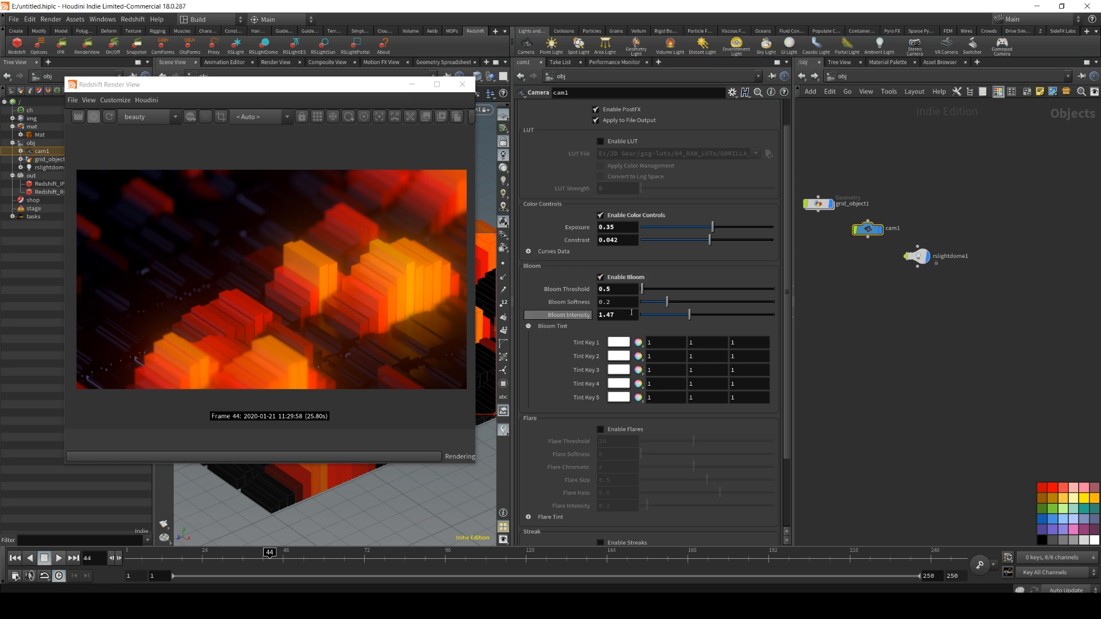
Review the Flare and Streak options and the remaining parameter groups of cam1.
scroll(788, 312, "down", 5)
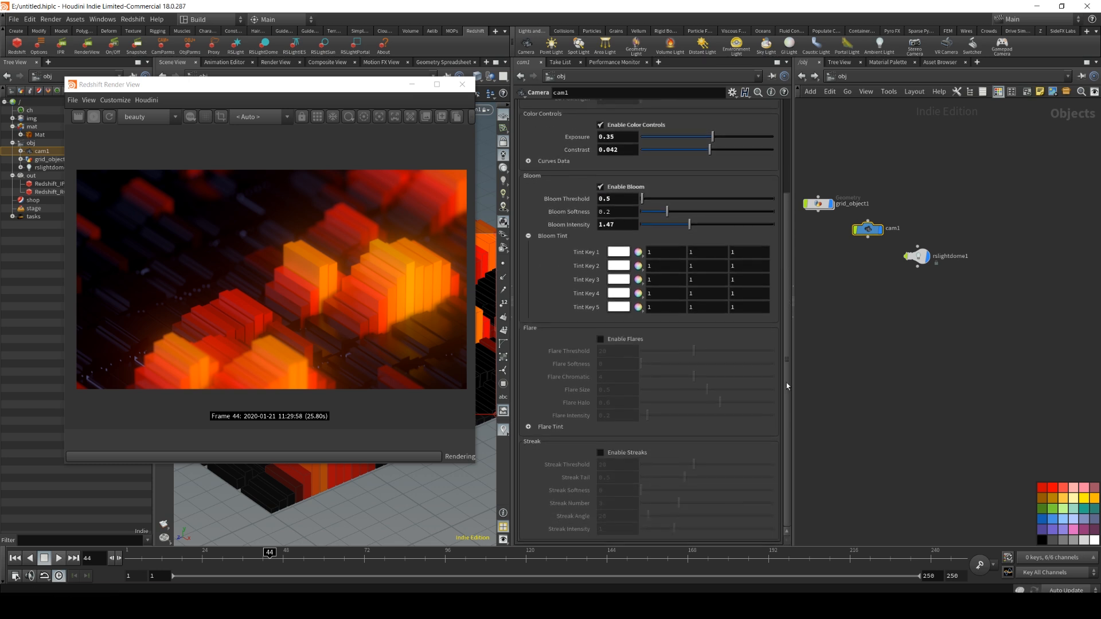
scroll(796, 345, "up", 7)
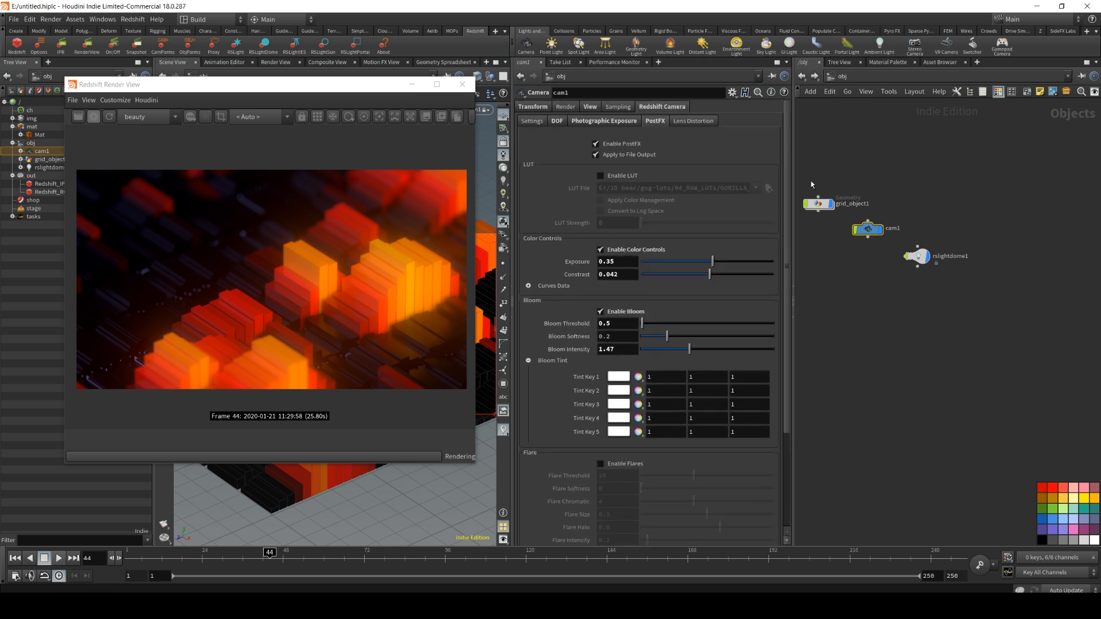
left_click(532, 121)
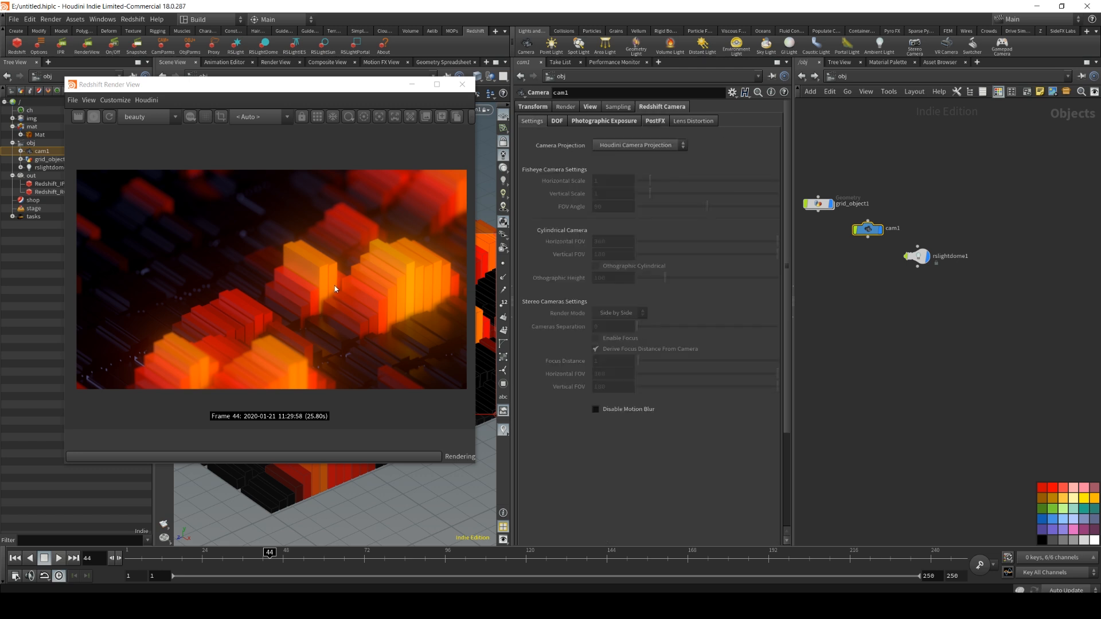
left_click(617, 108)
left_click(593, 110)
left_click(564, 112)
left_click(532, 113)
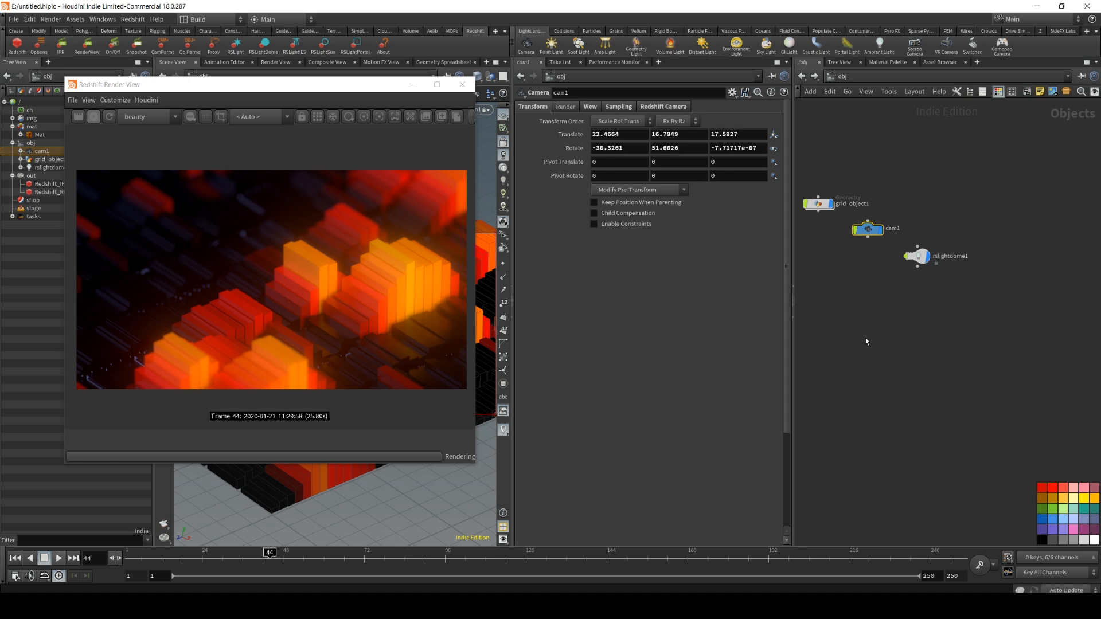
Change the red point of the Color_Controls ramp inside grid_object1 to magenta, after trying cyan.
double_click(823, 204)
left_click(883, 431)
double_click(618, 142)
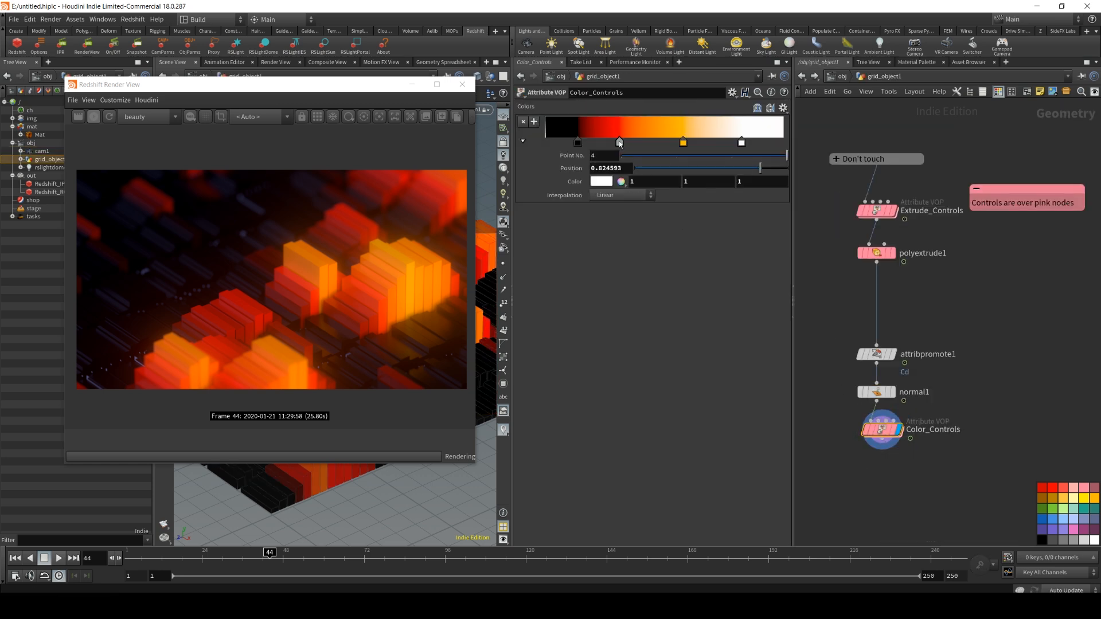
left_click(737, 118)
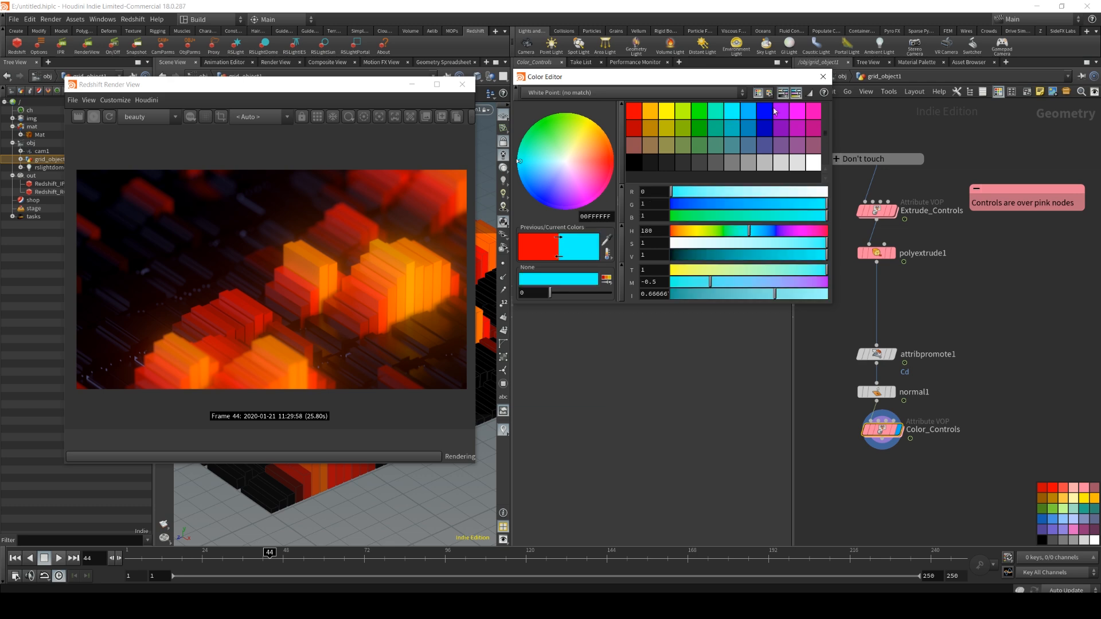
left_click(803, 117)
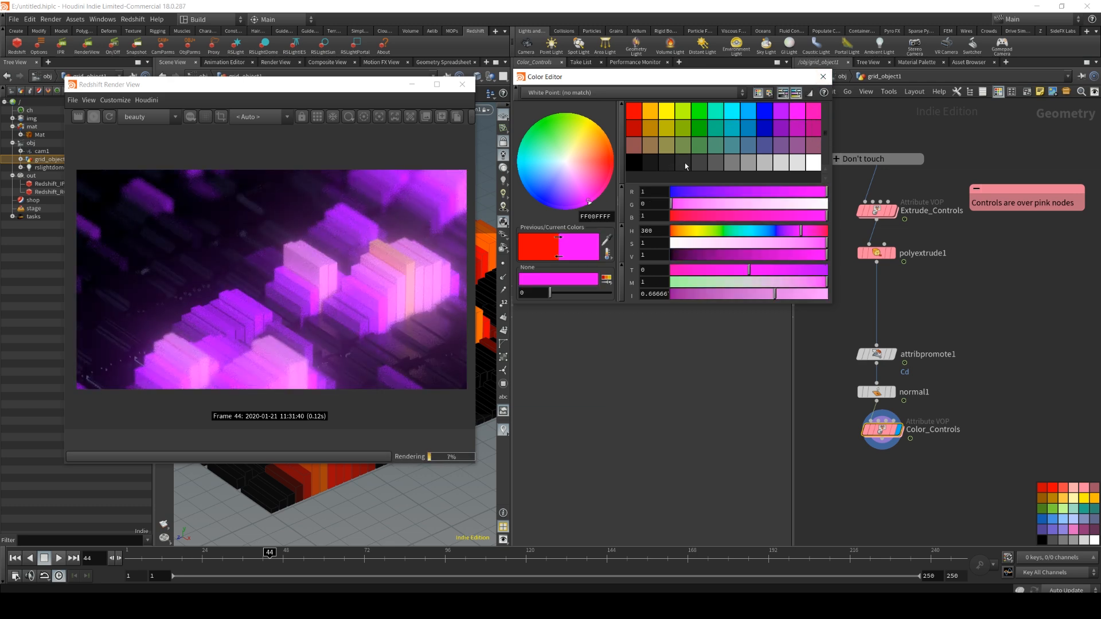
left_click(822, 77)
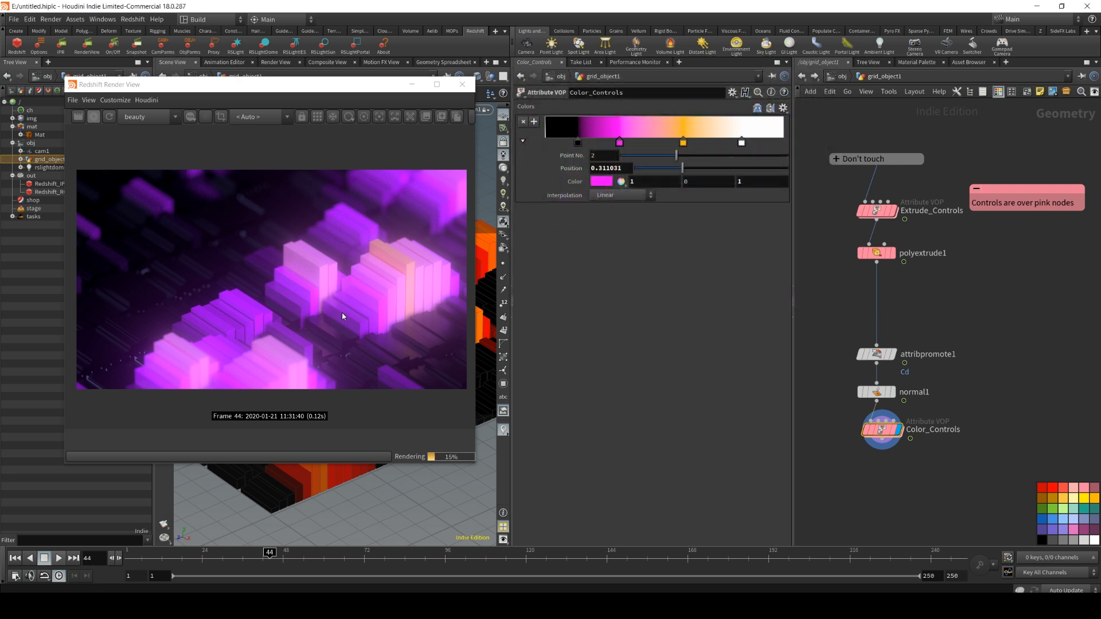
Change the orange point of the color ramp to a 0.5 grey, after trying cyan.
double_click(684, 141)
left_click(730, 112)
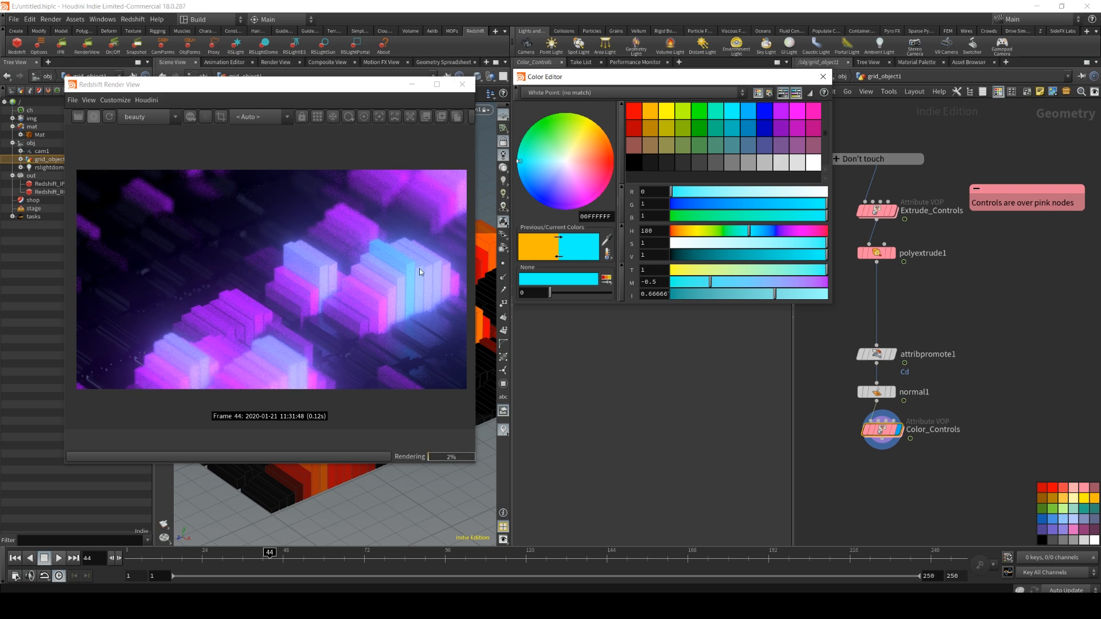
left_click(768, 168)
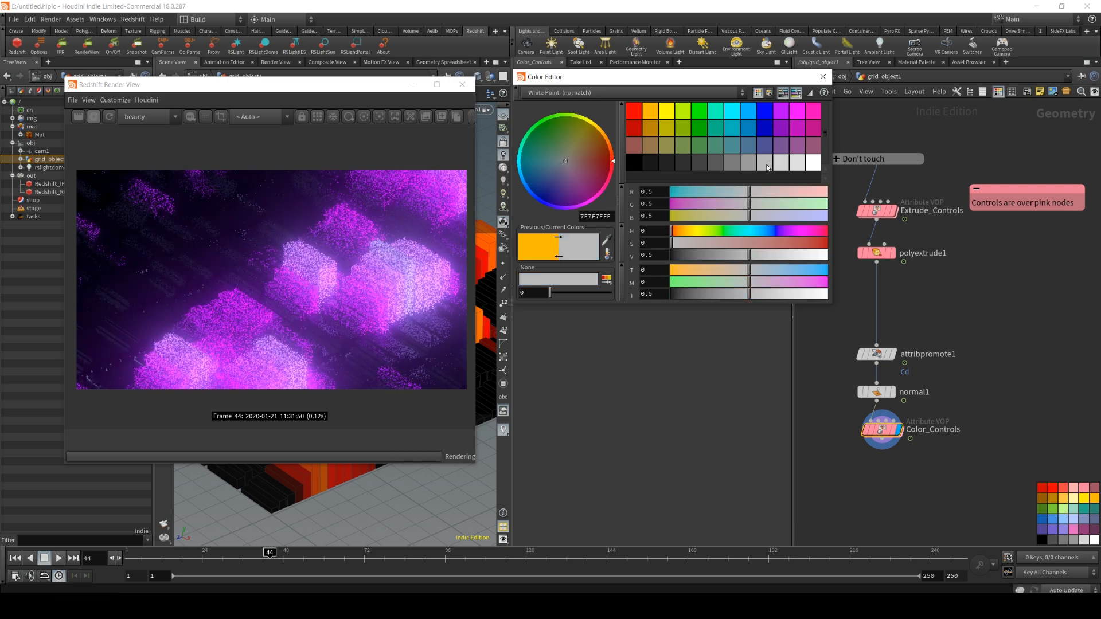
left_click(823, 76)
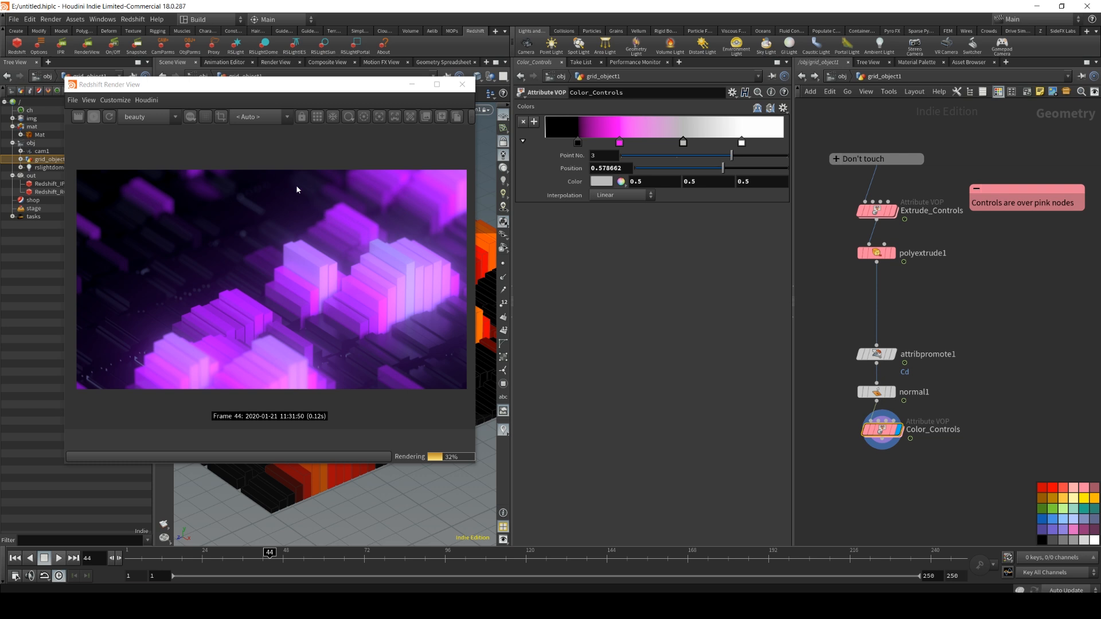
Move the render window aside, go to frame 40, inspect the recoloured grid from above, and bring the render window back.
left_click_drag(282, 96, 1100, 123)
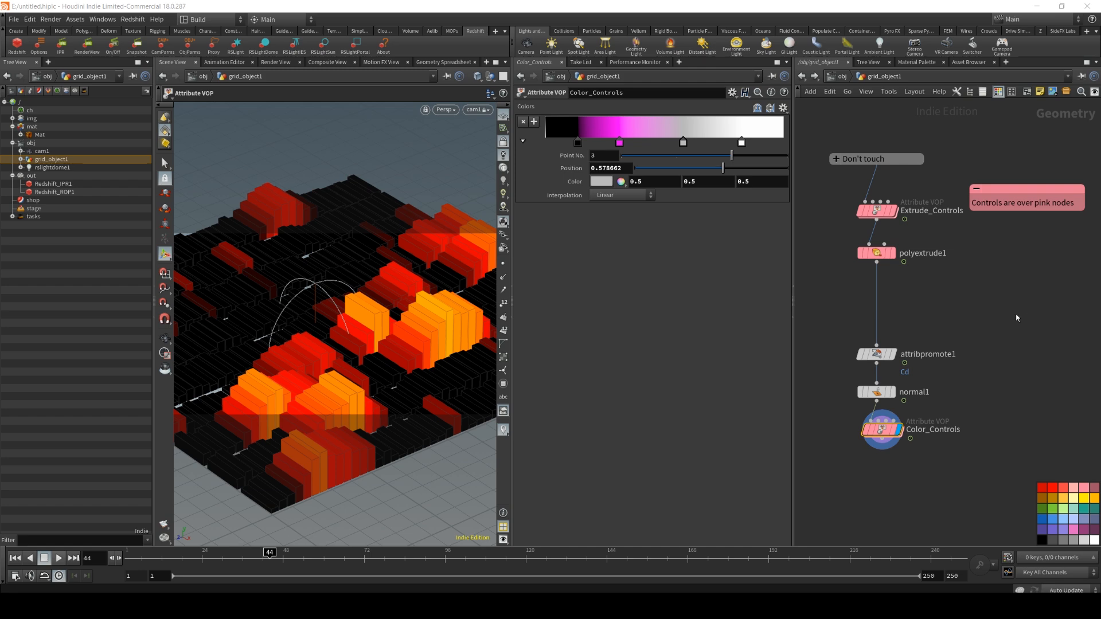
left_click_drag(267, 555, 256, 554)
left_click_drag(314, 331, 395, 312, "alt")
left_click_drag(1100, 54, 720, 54)
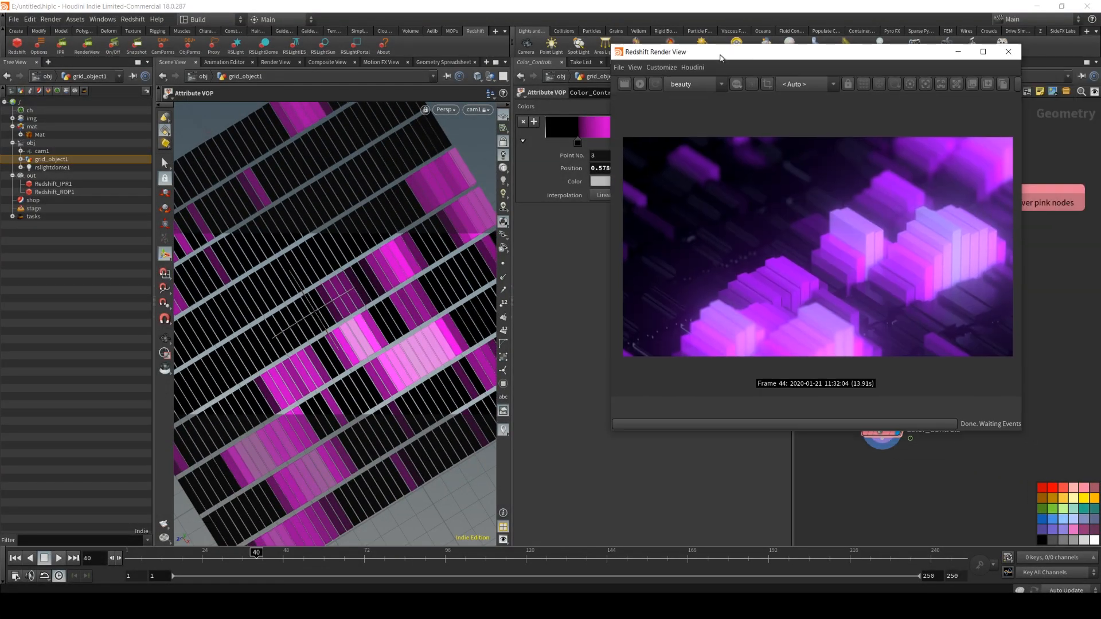
Render frame 40 in the Redshift Render View and pick the focus distance on the brightest block of bars.
left_click(635, 89)
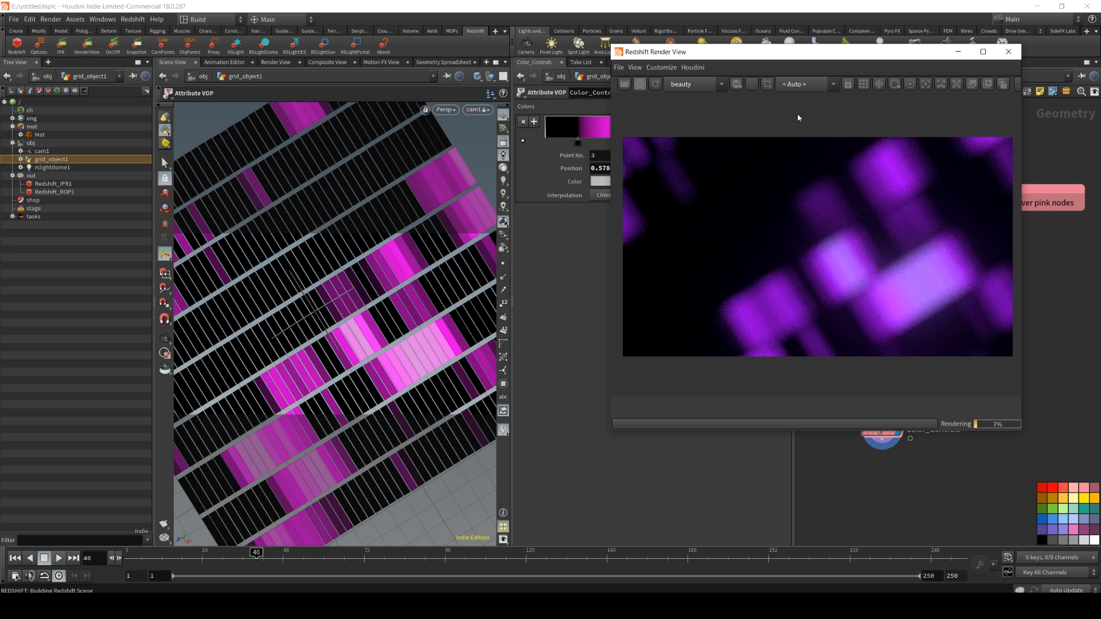
left_click(864, 85)
left_click(937, 290)
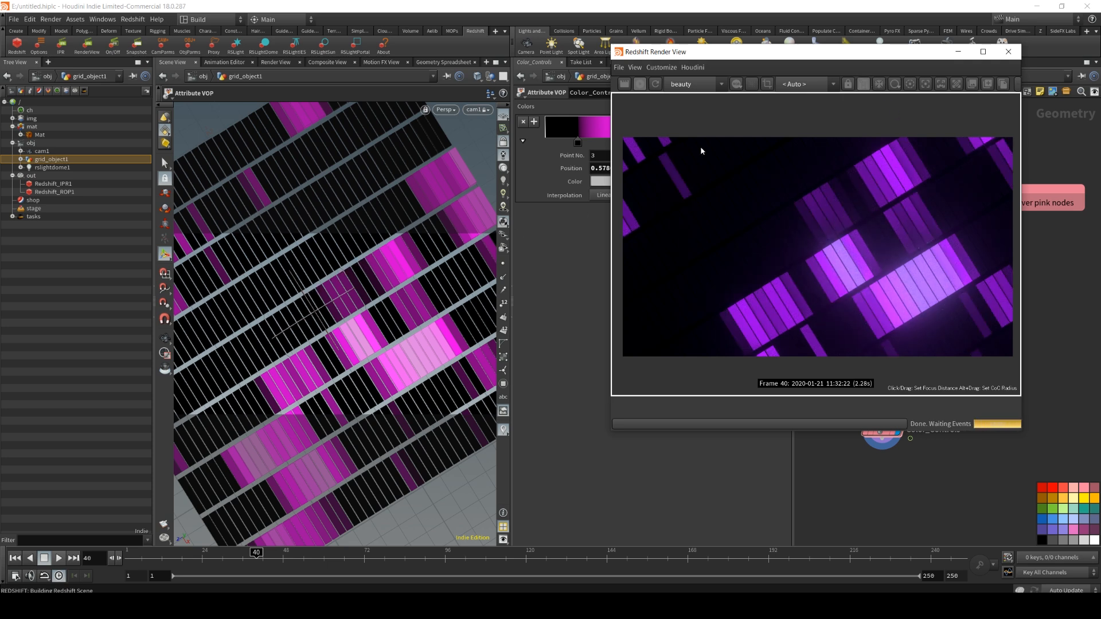
left_click(639, 84)
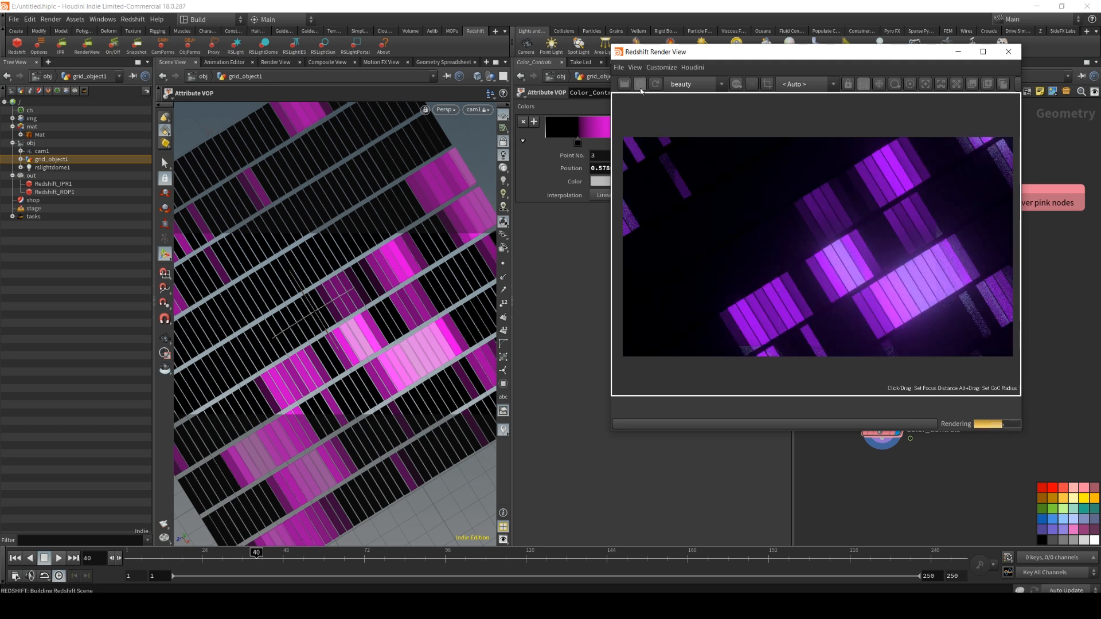
Move the render window aside and tumble the viewport back to an angled view of the extruded grid.
left_click_drag(700, 52, 1100, 138)
key("Escape")
left_click_drag(343, 332, 313, 360)
middle_click_drag(313, 359, 344, 342)
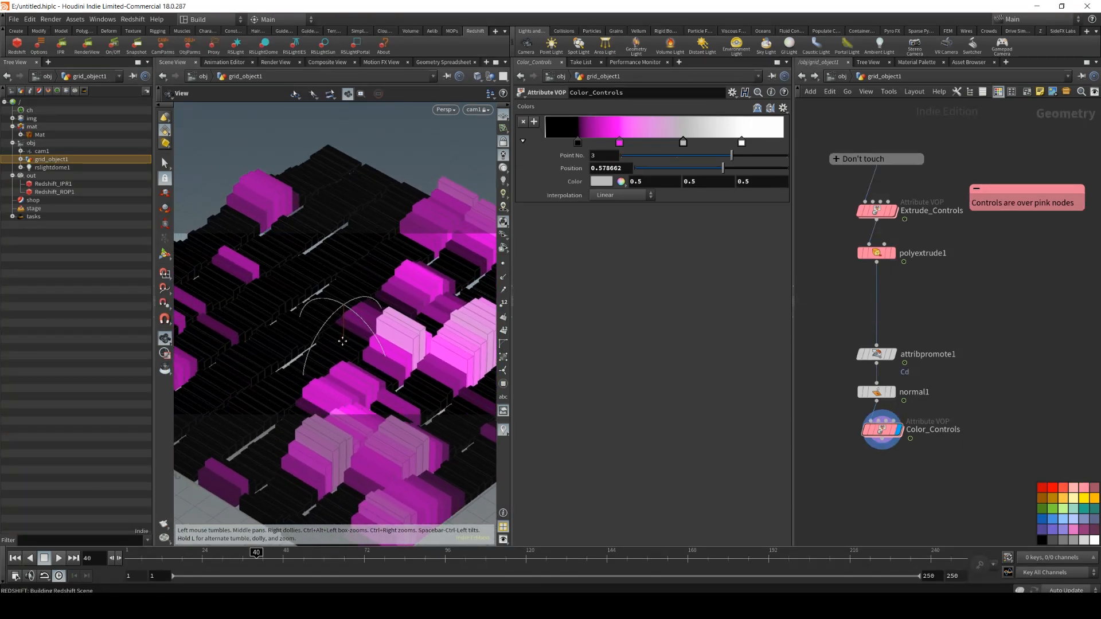
left_click(841, 77)
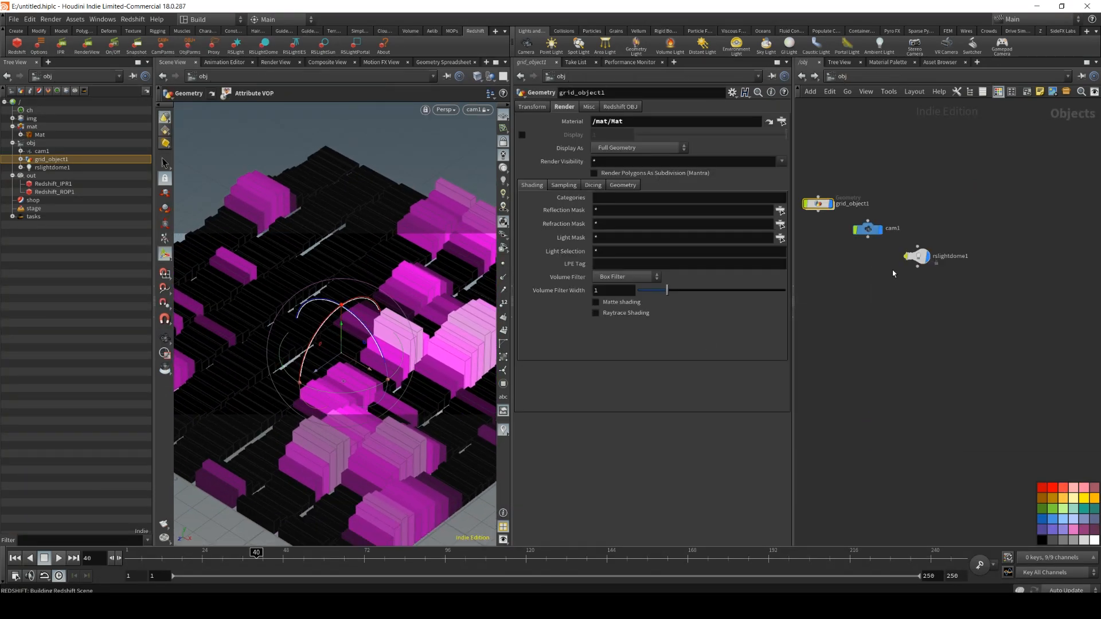
double_click(821, 204)
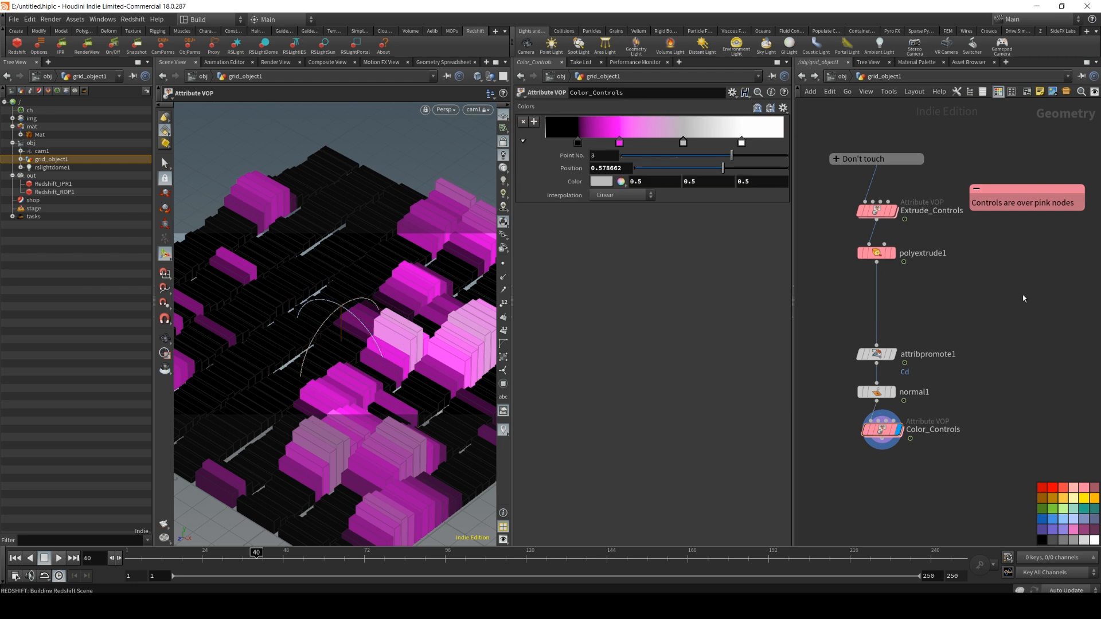
key("Tab")
type("grid")
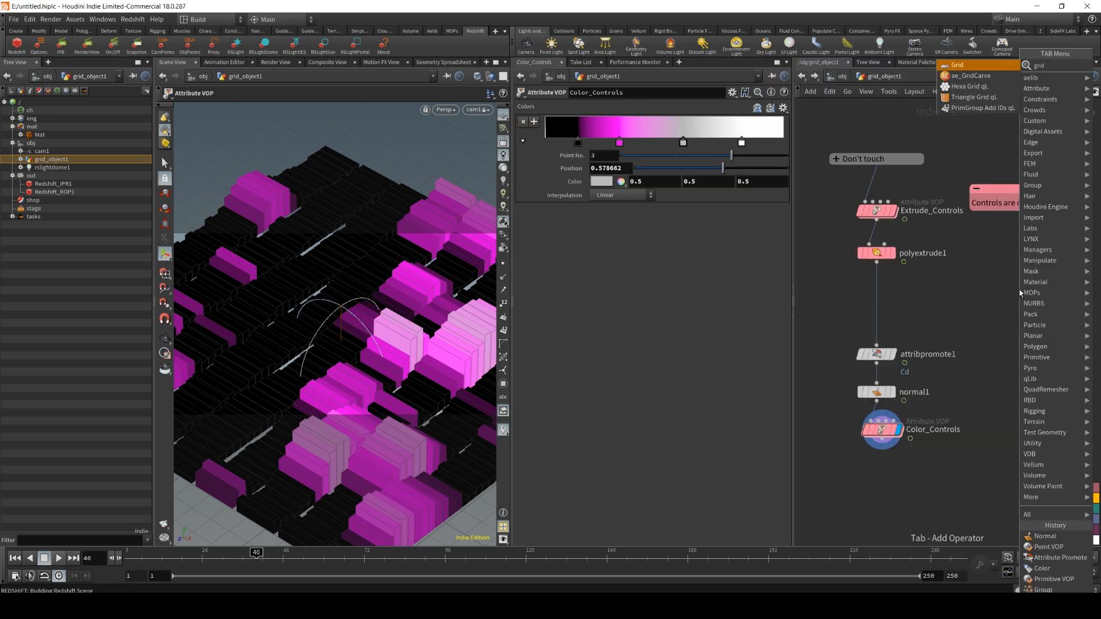
left_click(957, 67)
left_click(996, 302)
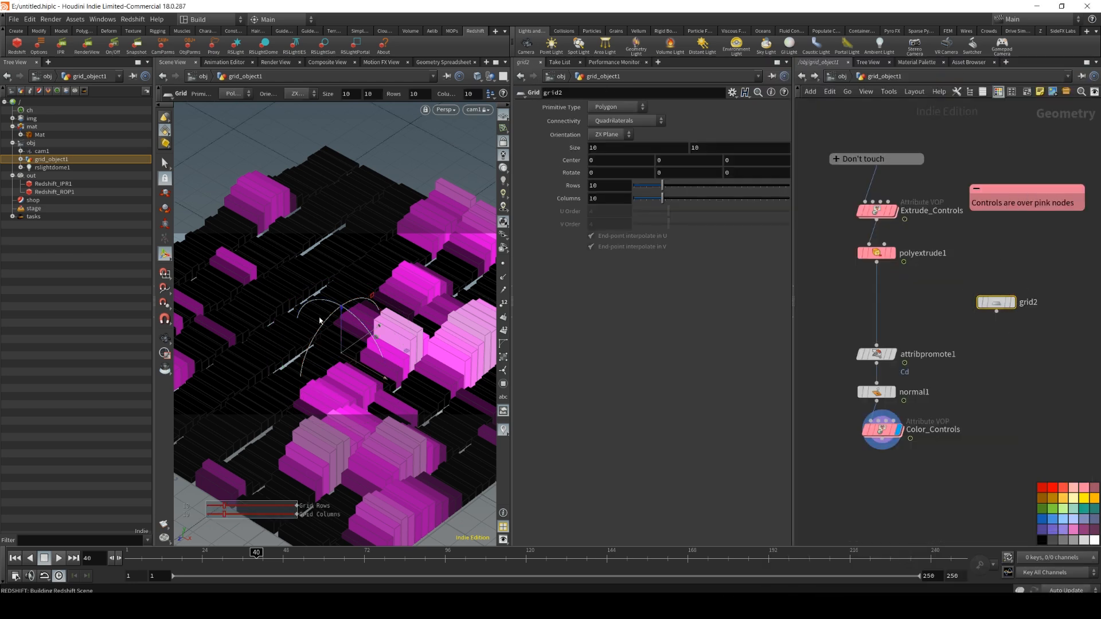
left_click_drag(997, 302, 1056, 304)
key("Delete")
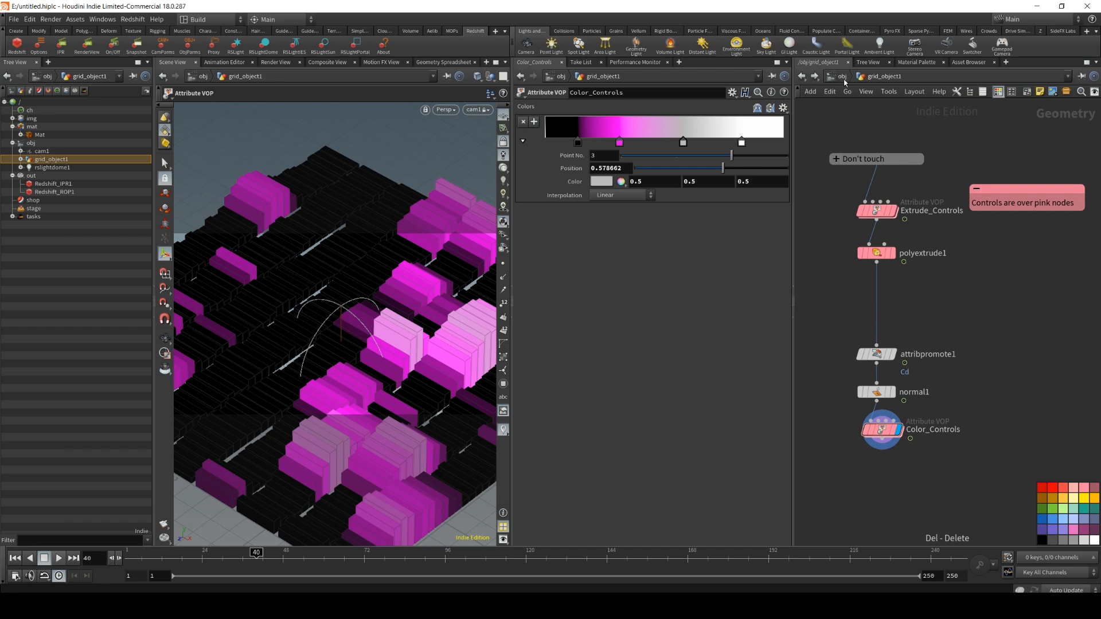
Add a Grid node inside grid_object1, name it Floor, and return to the object level.
key("Tab")
type("grid")
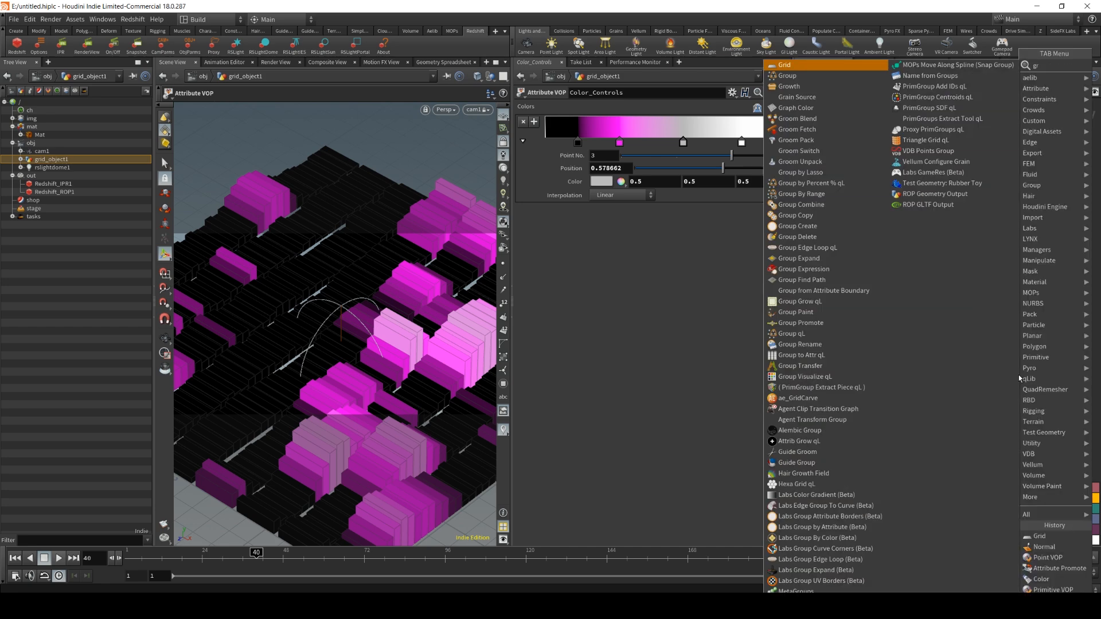
left_click(952, 63)
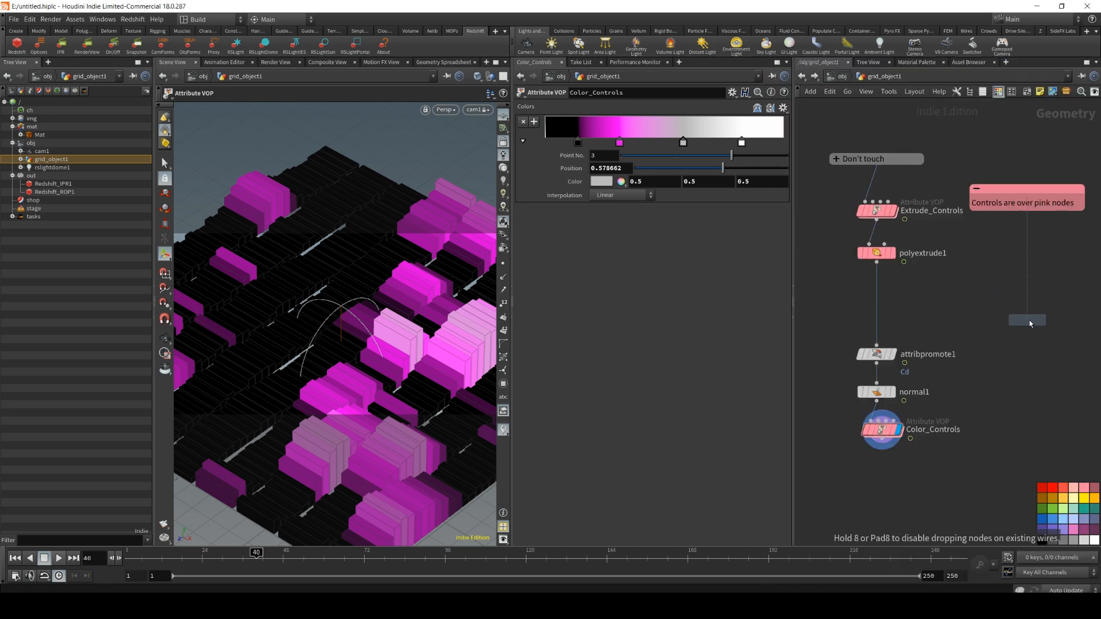
left_click(1026, 320)
left_click_drag(1065, 321, 1044, 320)
type("Floor")
key("Return")
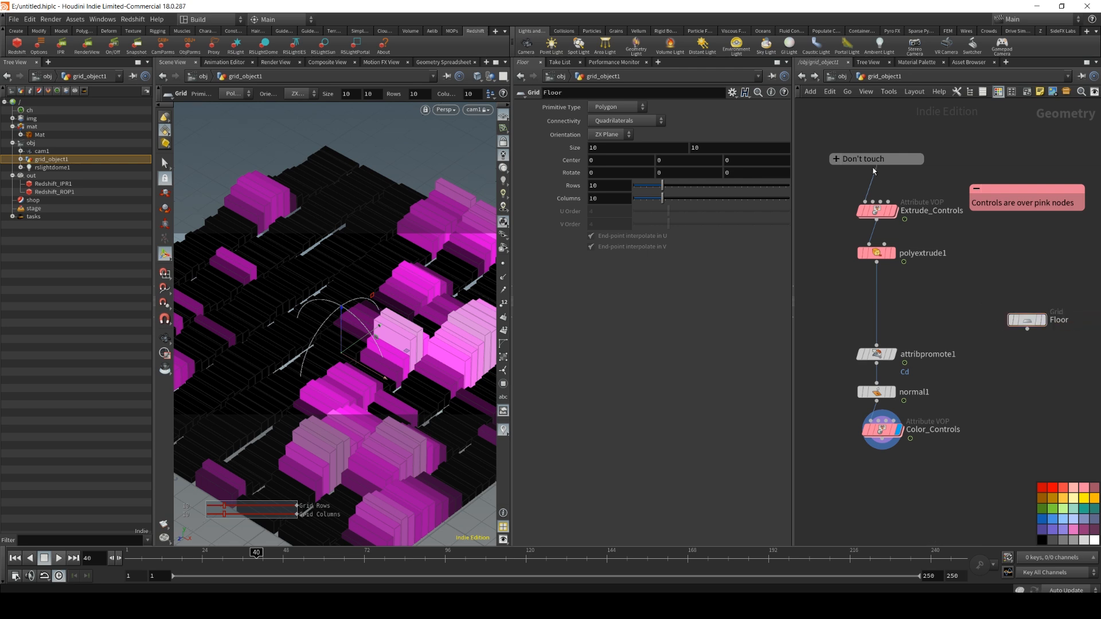
left_click(842, 77)
key("Tab")
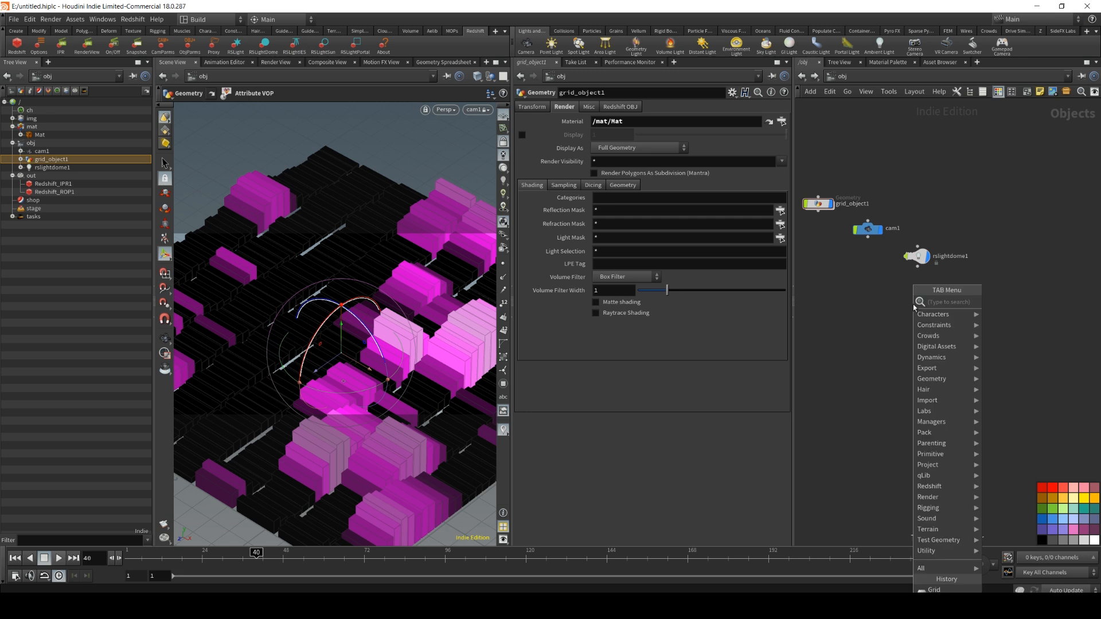
type("flo")
key("Escape")
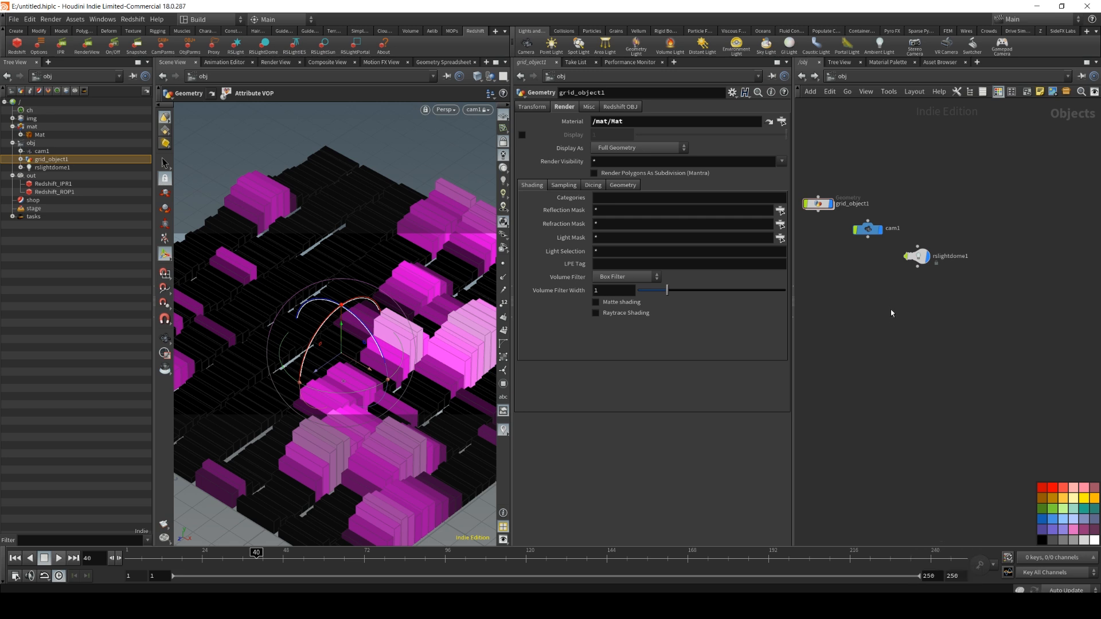
Create an empty Geometry object below the dome light at the object level and enter its network.
key("Tab")
type("geo")
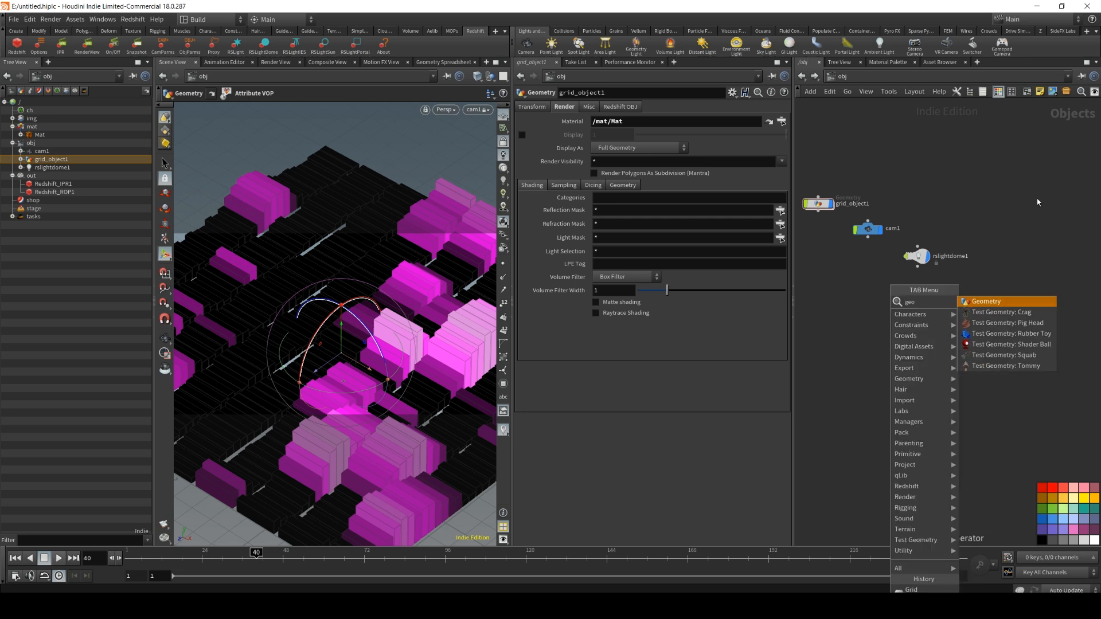
left_click(990, 302)
left_click(904, 304)
double_click(903, 302)
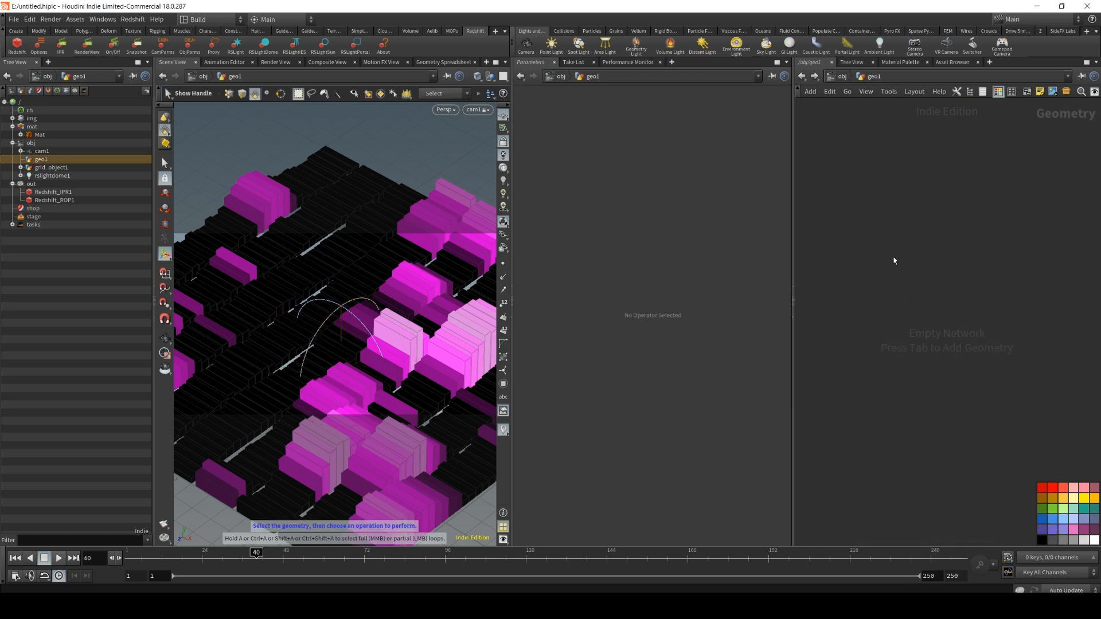
Add an Object Merge node in the empty network and set its Object 1 to /obj/grid_object1/Floor.
key("Tab")
type("object")
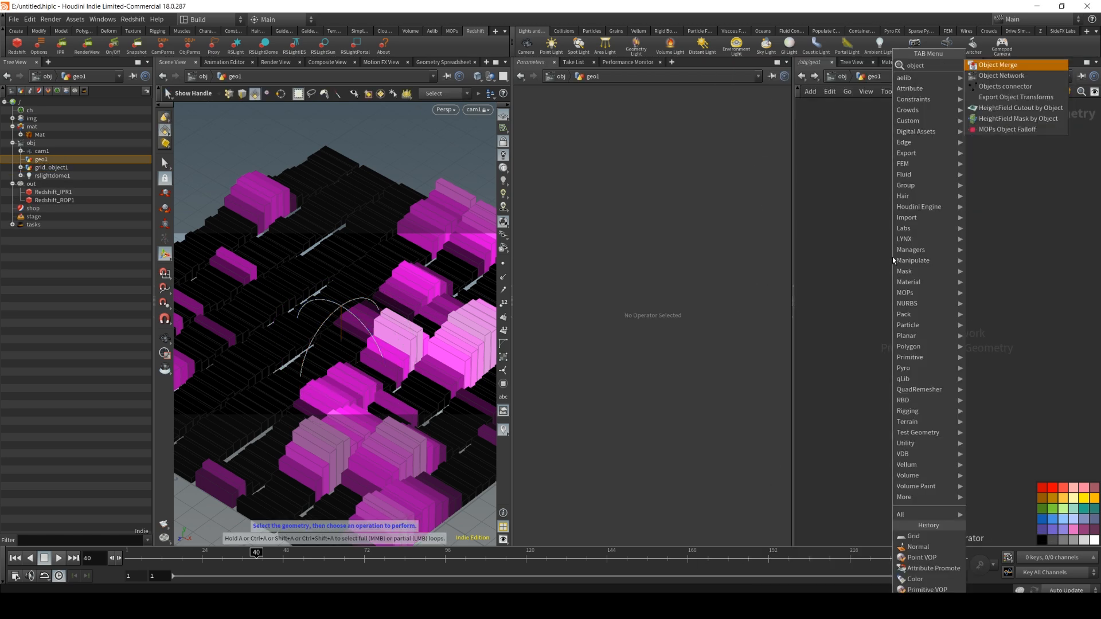
left_click(994, 65)
left_click(915, 194)
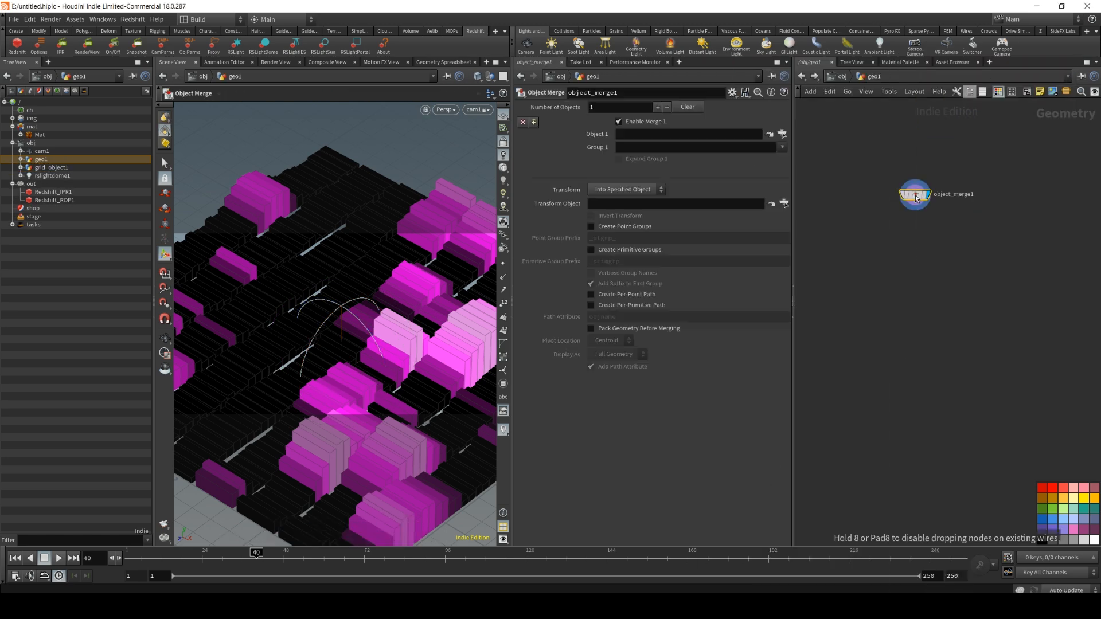
left_click(782, 134)
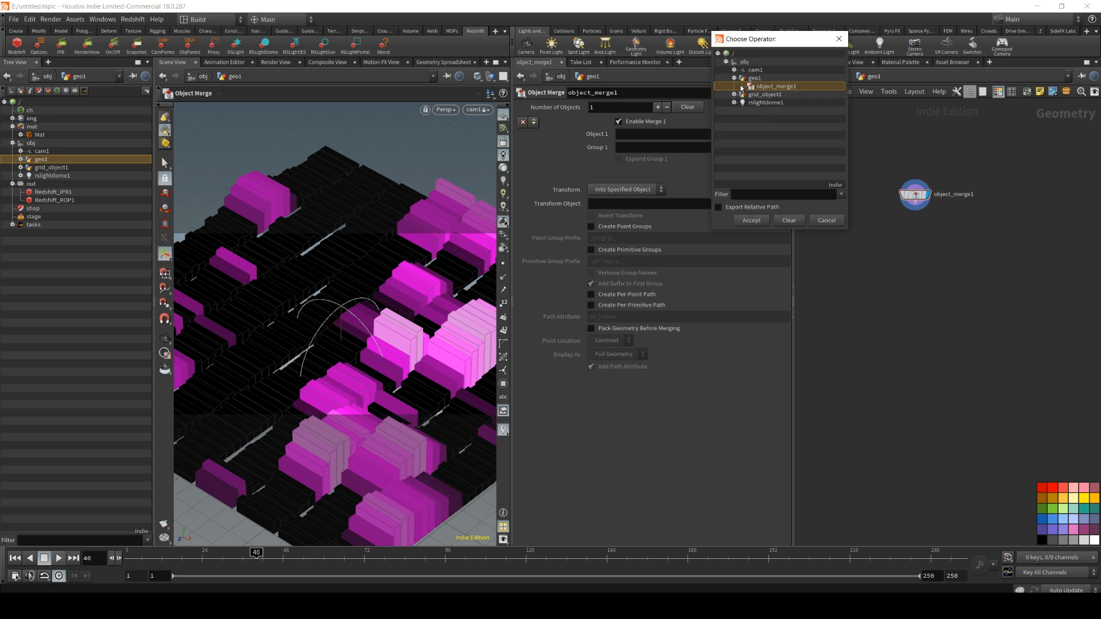
left_click(733, 96)
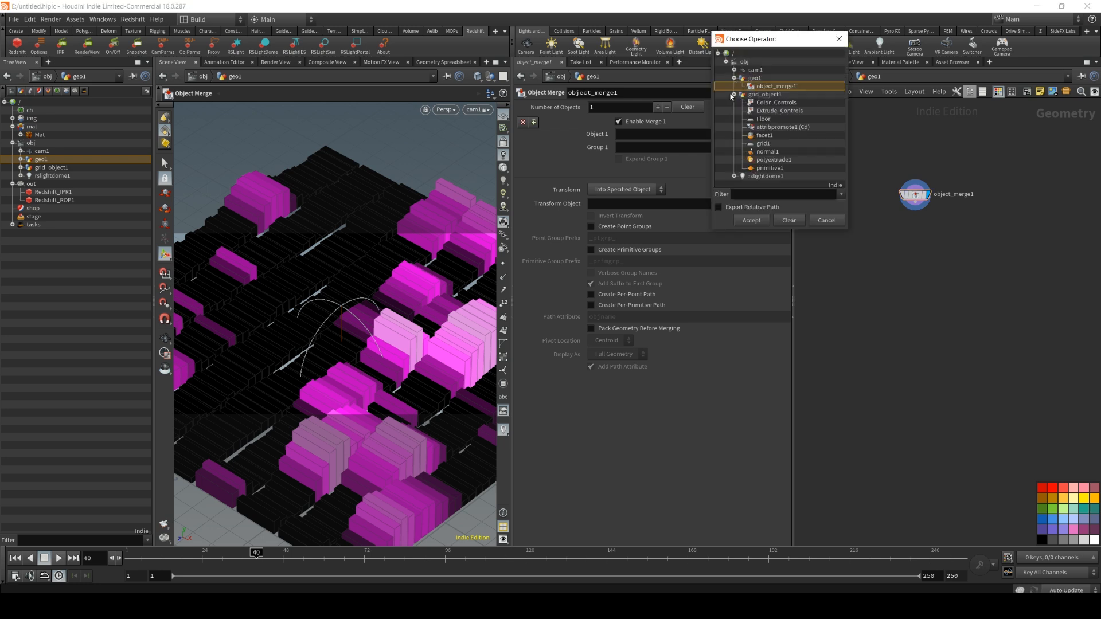
left_click(761, 144)
left_click(763, 119)
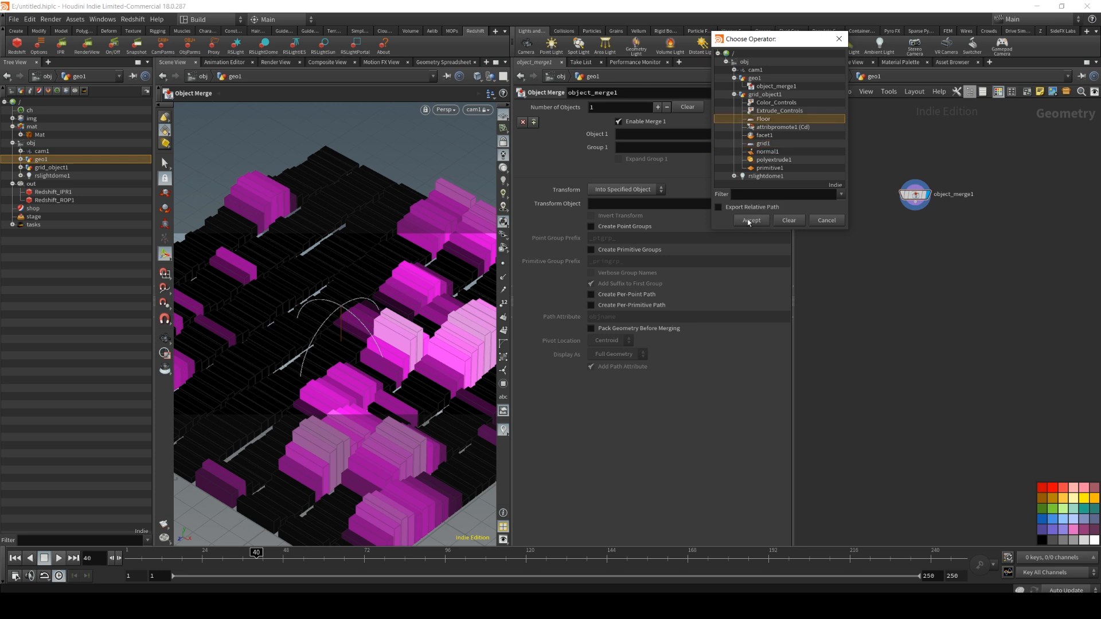
left_click(751, 221)
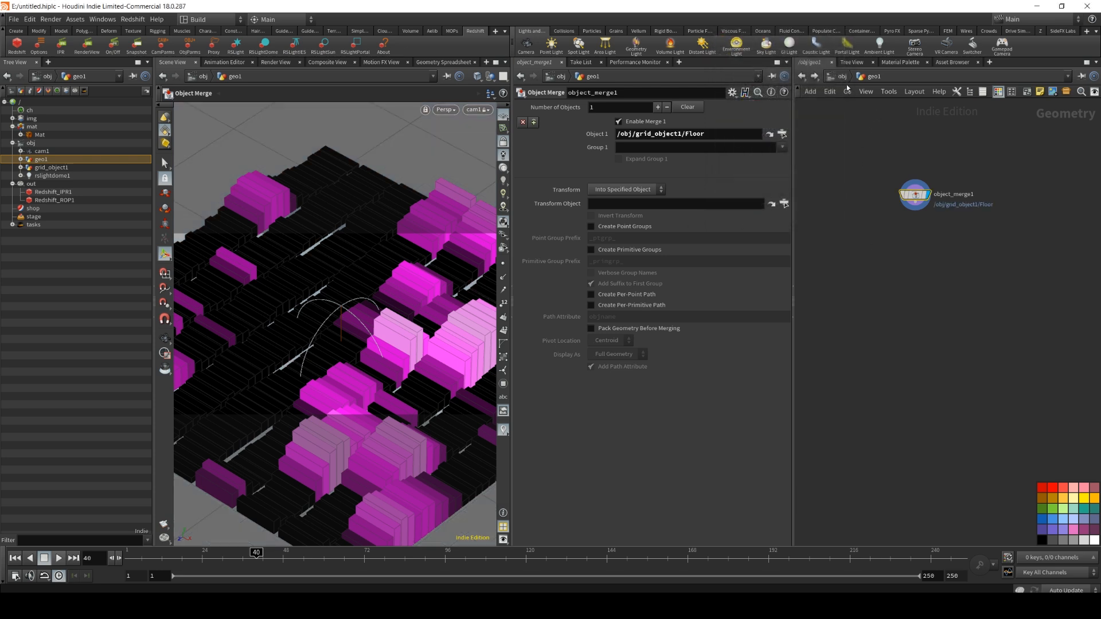
Return to the object level and stack the two geometry objects, with grid_object1 above geo1.
key("u")
left_click_drag(892, 299, 830, 301)
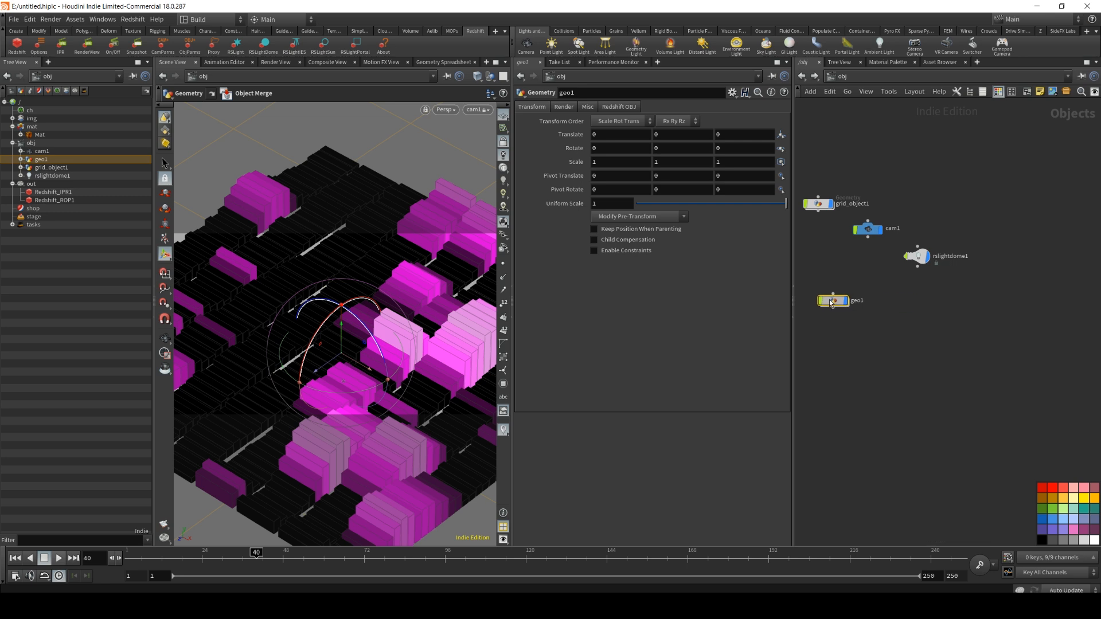
left_click_drag(829, 207, 835, 343)
left_click_drag(834, 269, 830, 306)
Rename grid_object1 as Object_Mograph and geo1 as Floor.
double_click(855, 308)
type("Obj")
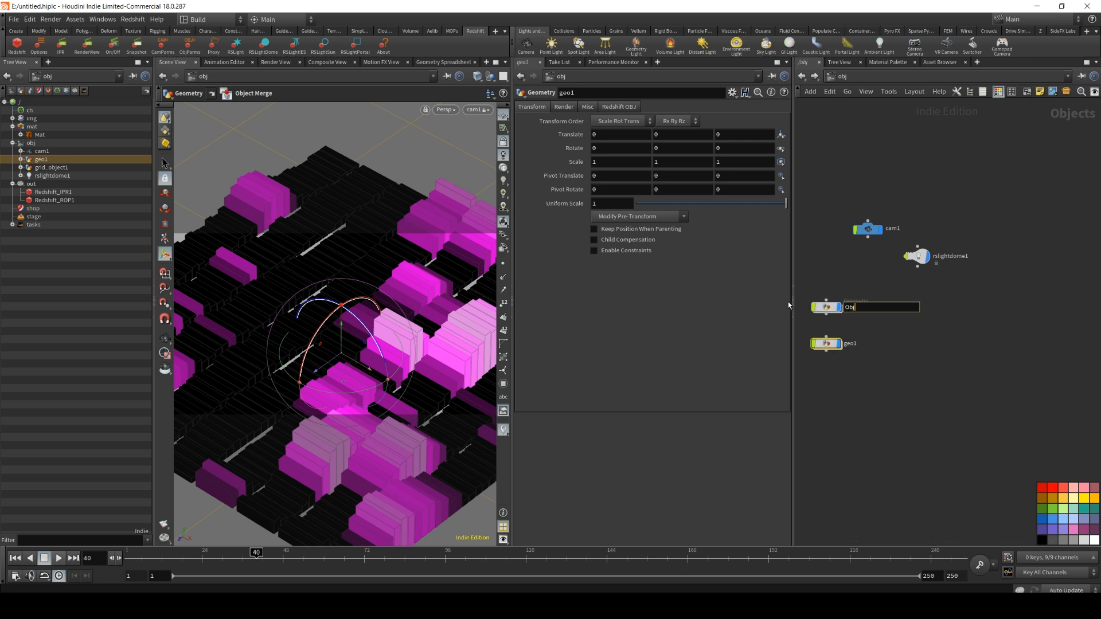
type("ect_Mograph")
key("Return")
double_click(849, 344)
type("Fl")
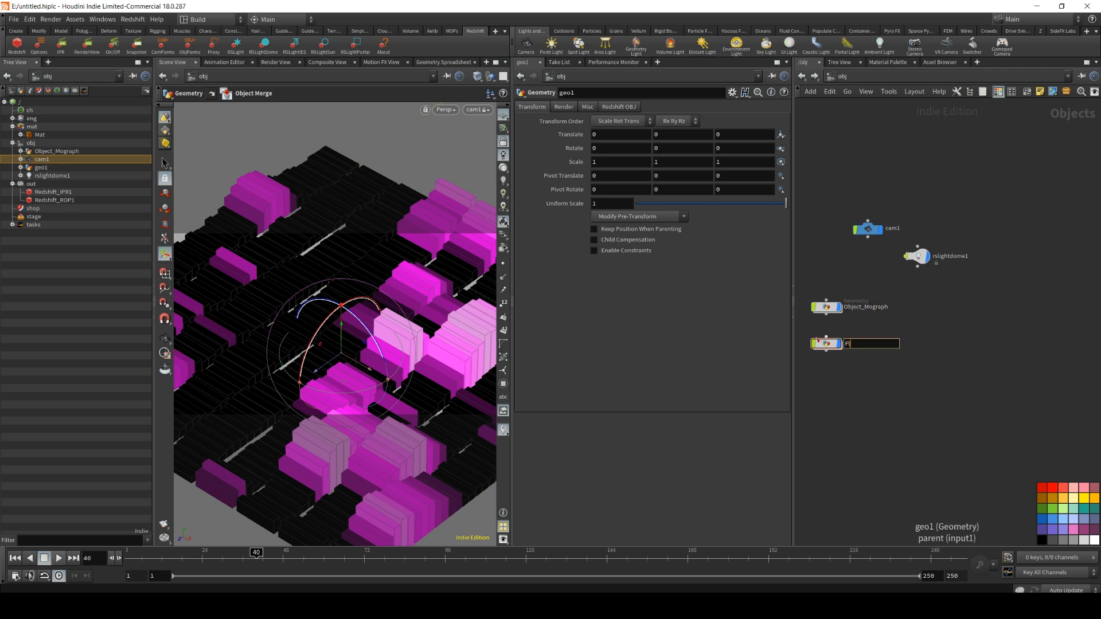
type("oor")
key("Return")
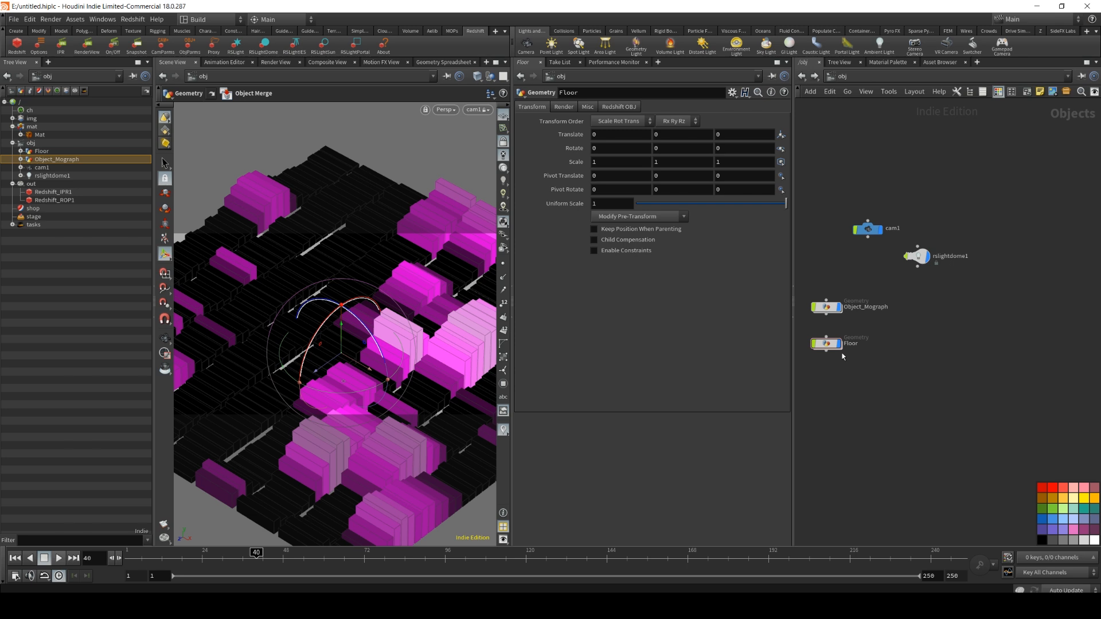
Space the Floor object slightly further below Object_Mograph, and open the material network.
left_click(827, 307)
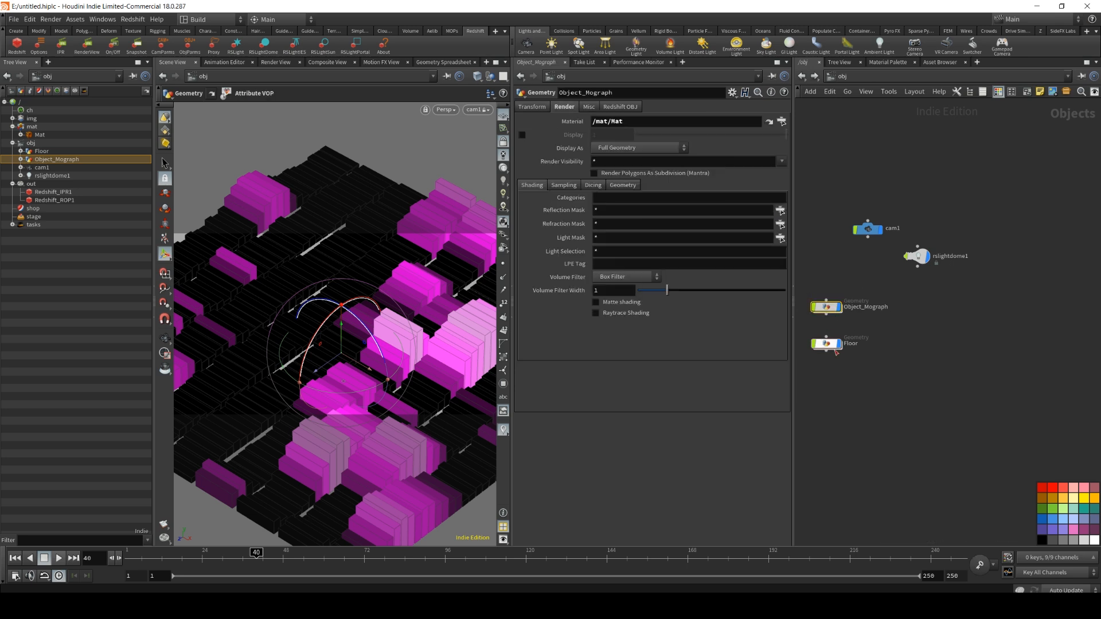
mouse_move(824, 350)
left_mouse_down()
mouse_move(825, 401)
mouse_move(825, 354)
left_mouse_up()
left_click_drag(855, 386, 808, 290)
left_click(936, 348)
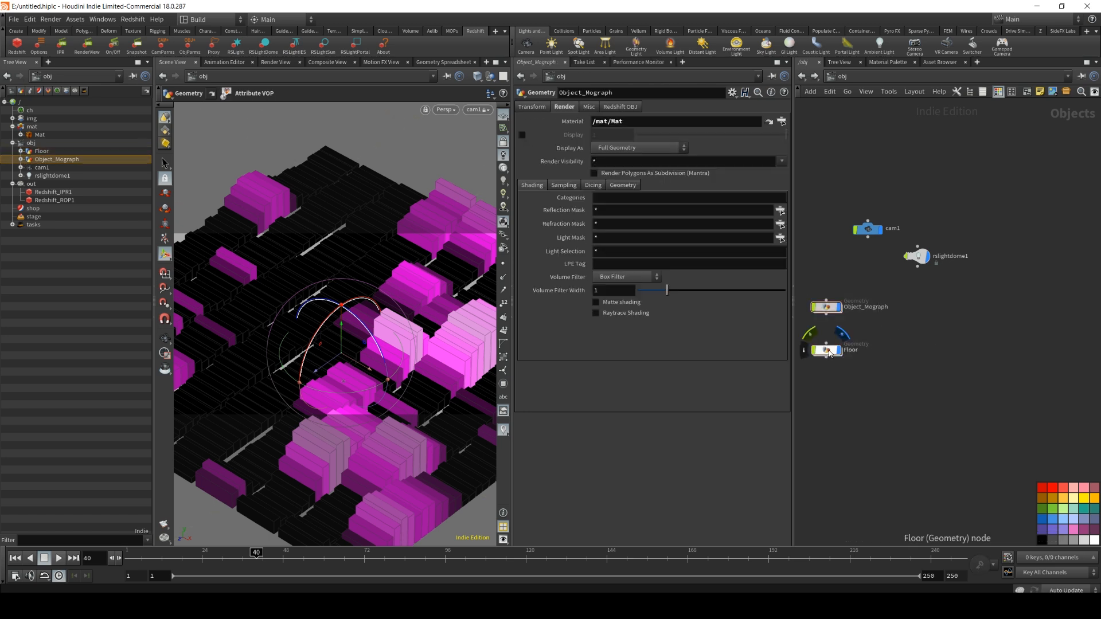
left_click(828, 350)
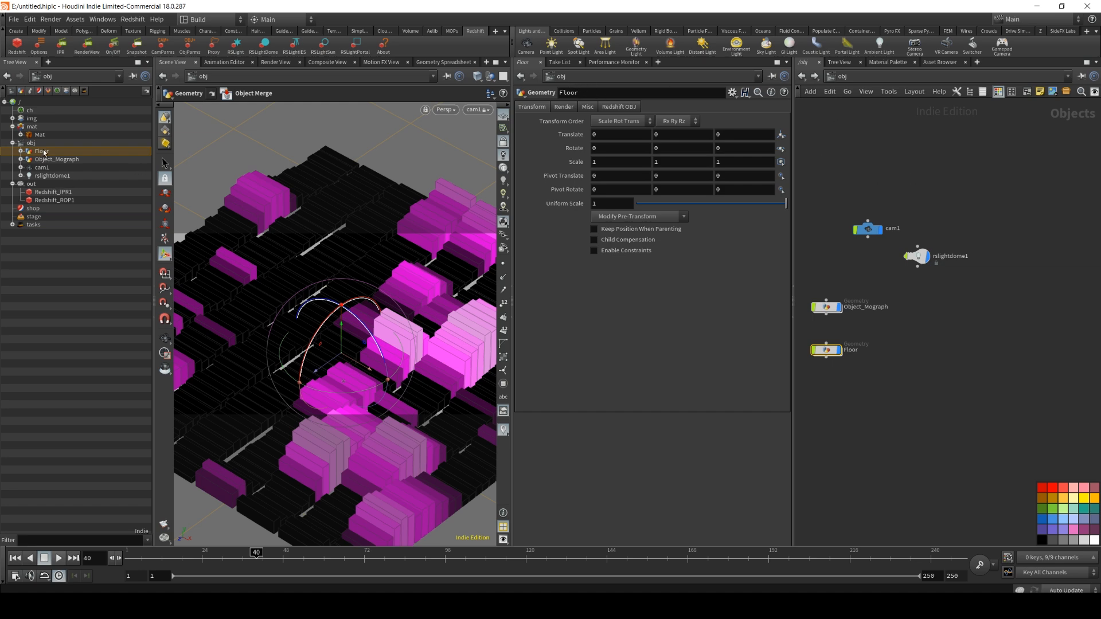
left_click(40, 135)
left_click(908, 338)
key("Tab")
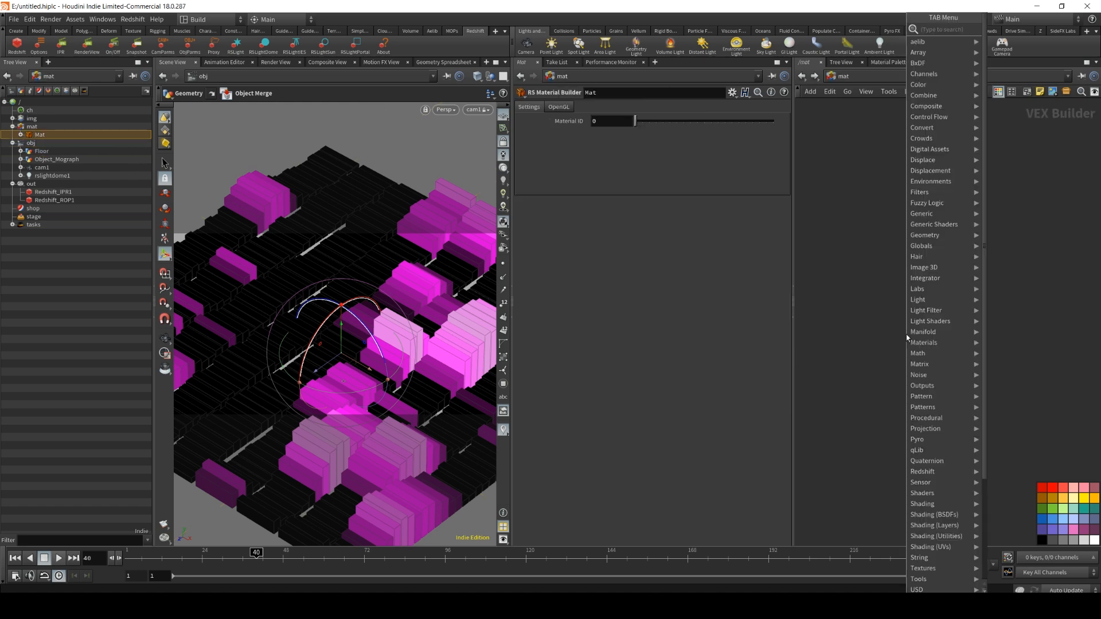
type("rs mat")
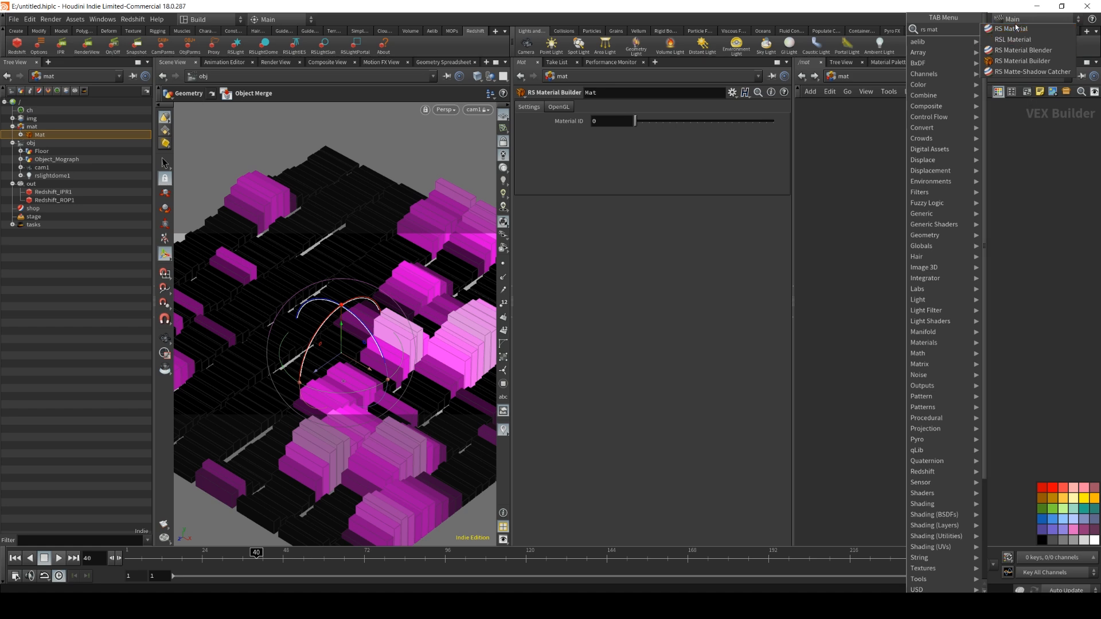
key("Return")
left_click(917, 320)
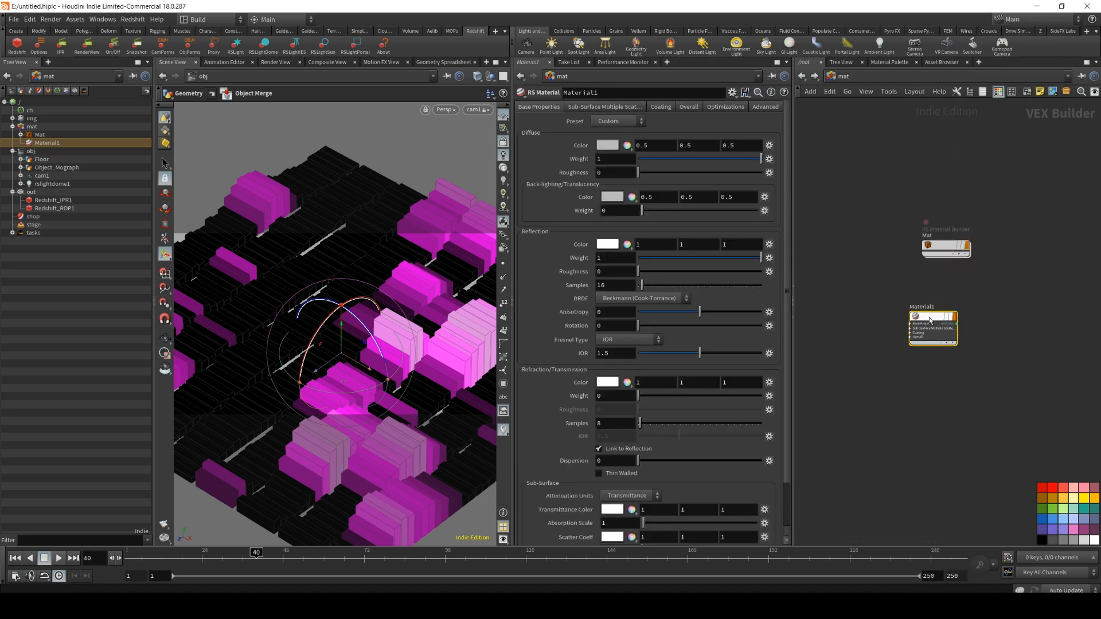
key("Delete")
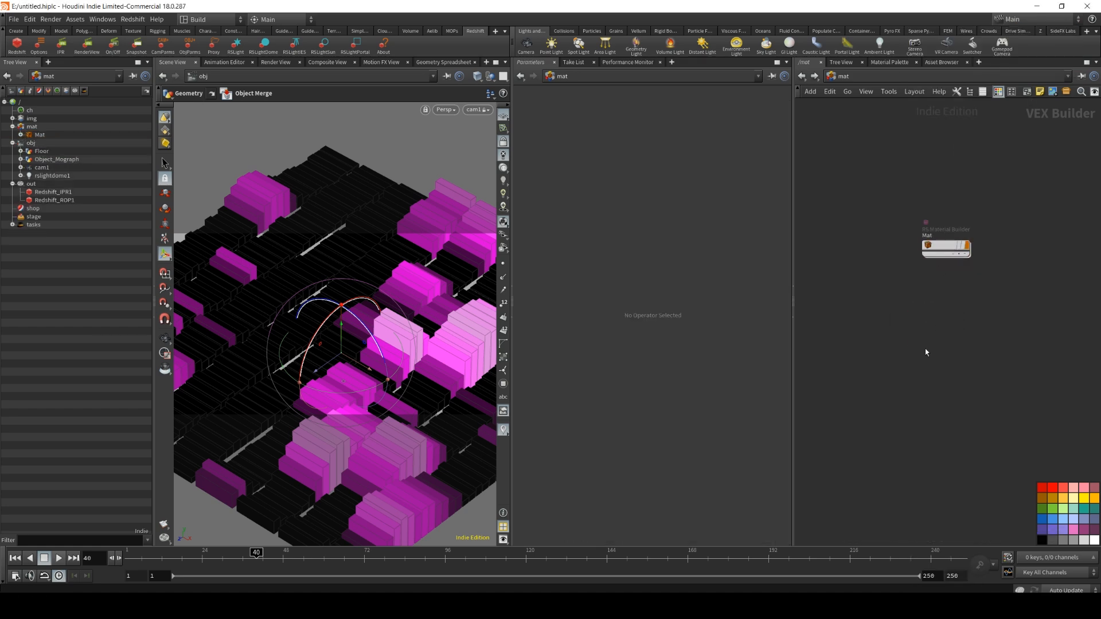
Add an RS Material Builder below the existing Mat node in the material network.
key("Tab")
type("rs materia")
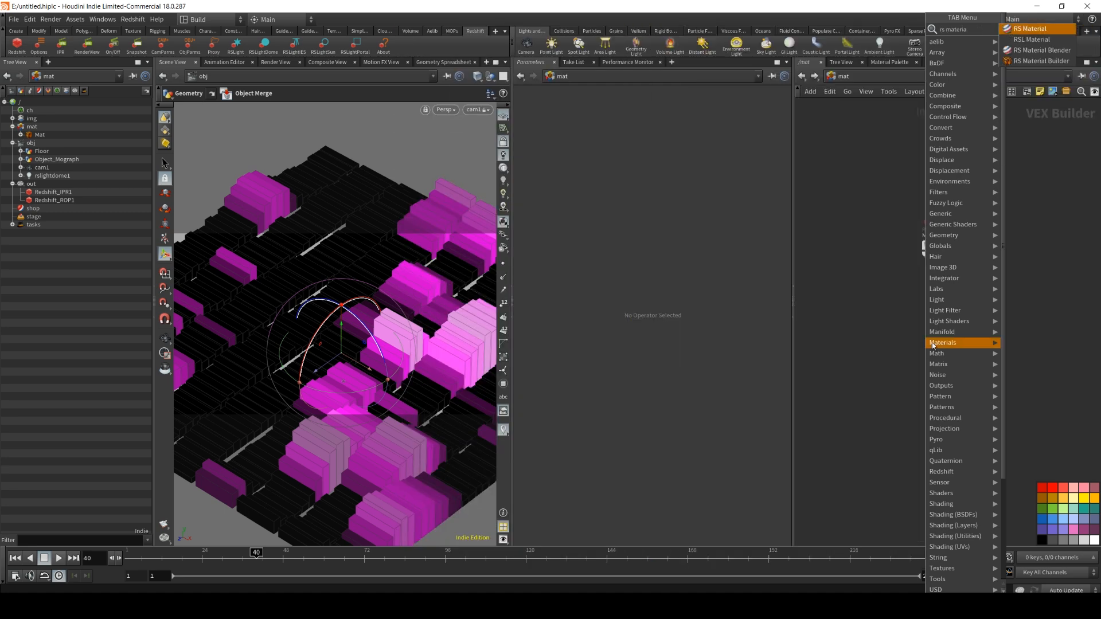
left_click(1020, 61)
left_click(902, 300)
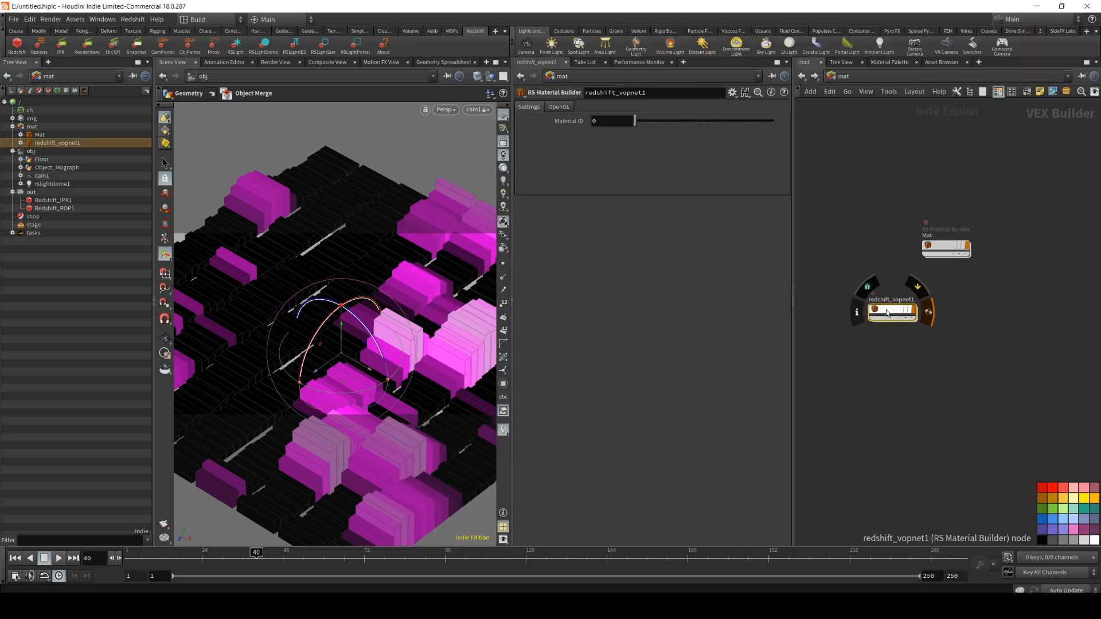
Rename the new RS Material Builder as Floor.
double_click(901, 299)
type("Floor")
key("Return")
Inside the Floor material builder, add an RS Material node beside the redshift_material1 output node.
key("i")
key("Tab")
type("rs")
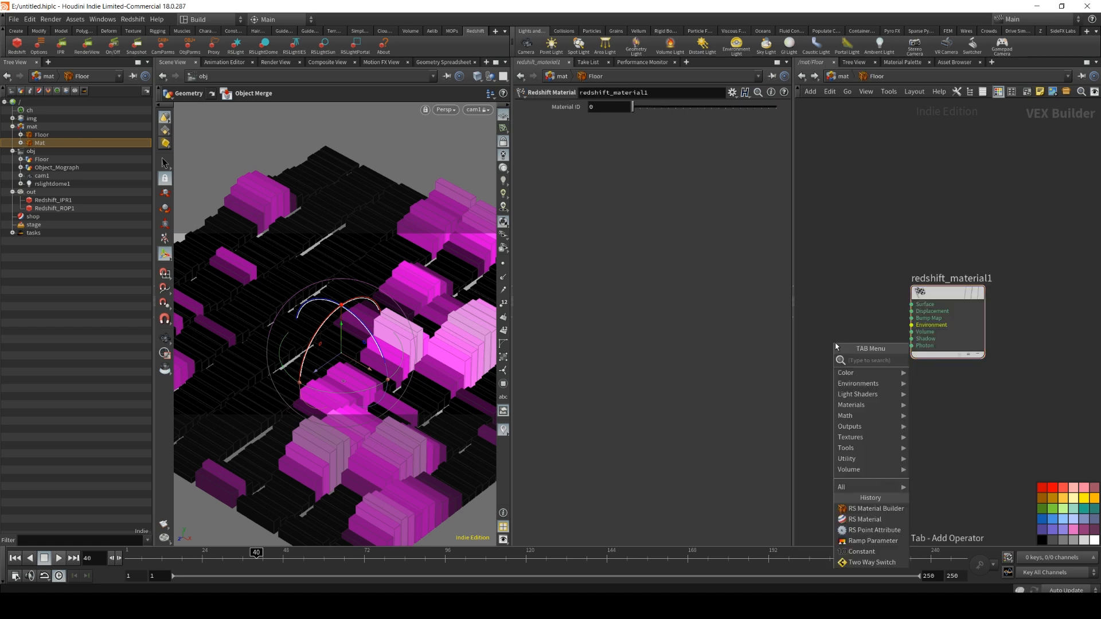
type(" ma")
key("Return")
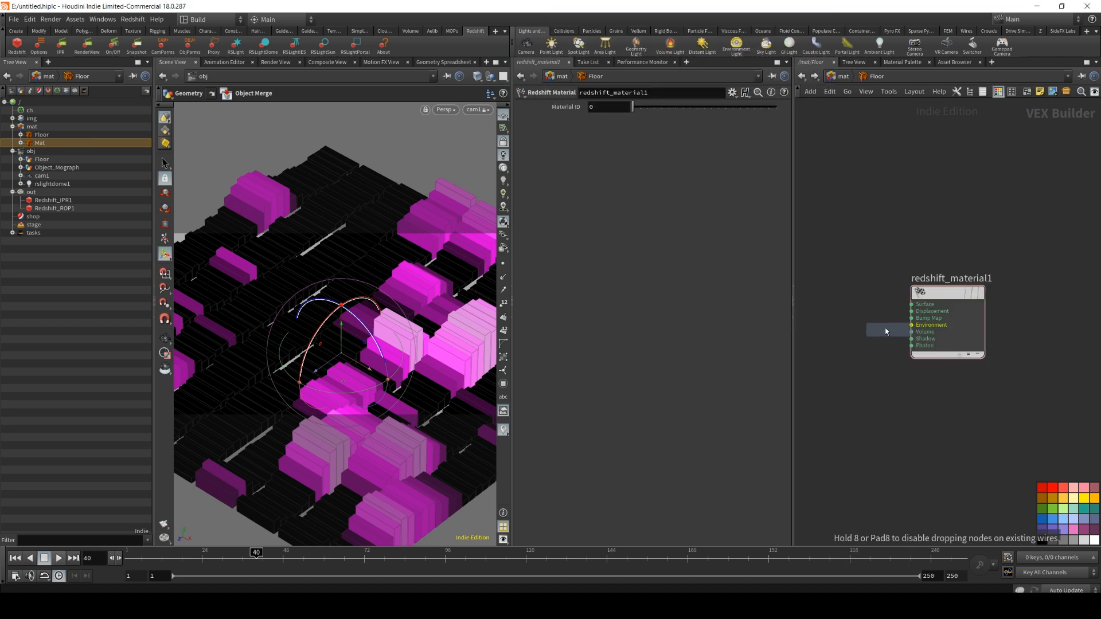
left_click(853, 326)
Set Material1's diffuse color to orange (1, 0.5, 0) and connect its outColor to the Surface input of redshift_material1.
left_click(598, 147)
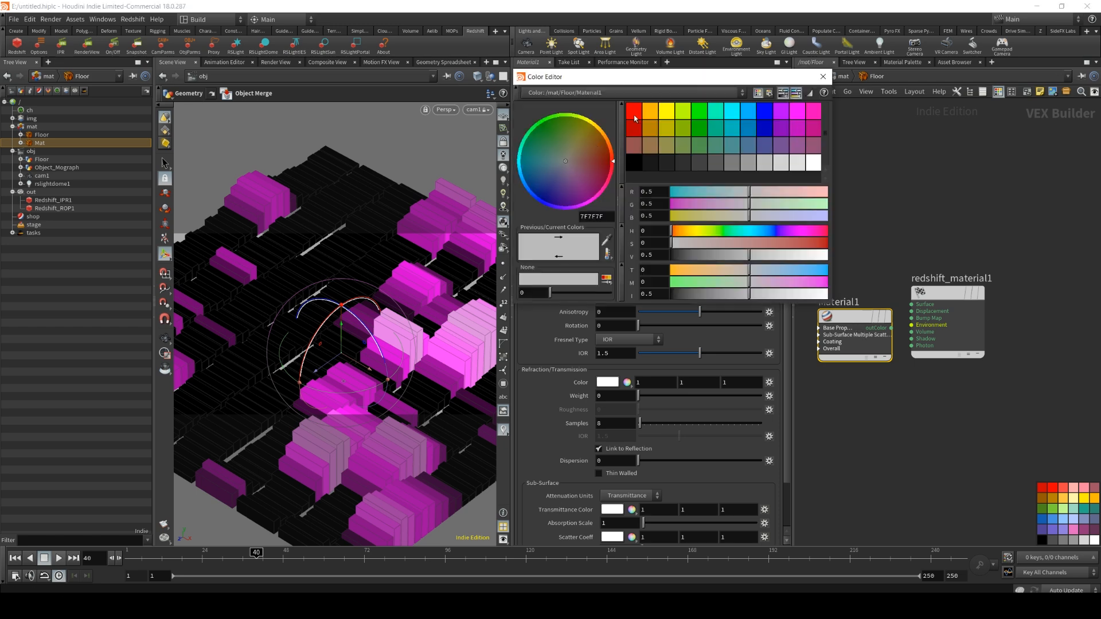
left_click(649, 113)
left_click(823, 76)
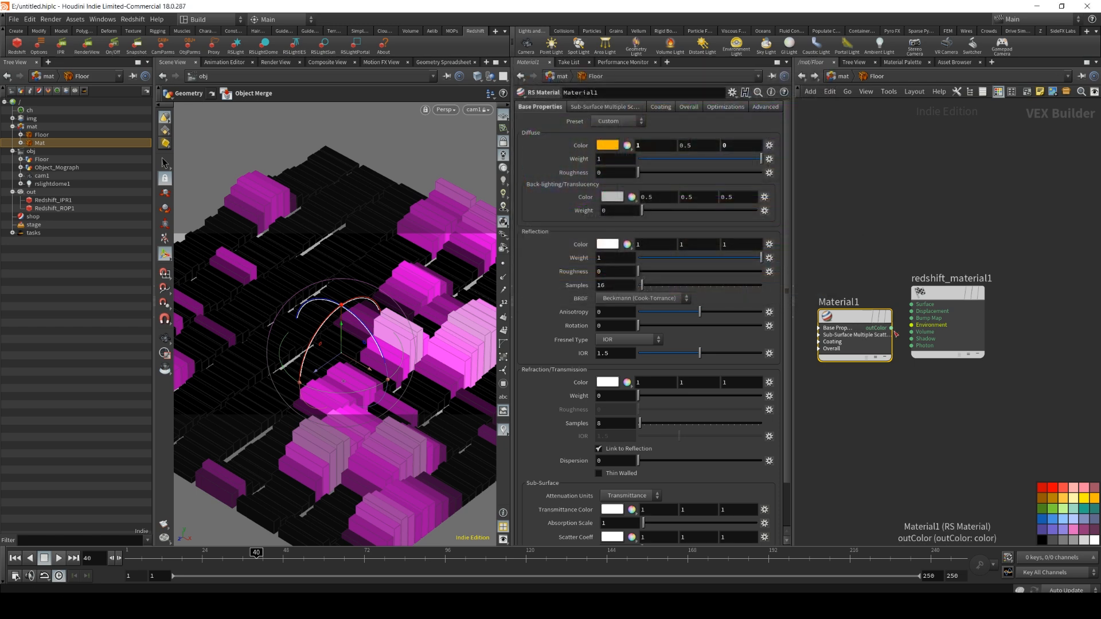
left_click_drag(892, 328, 912, 305)
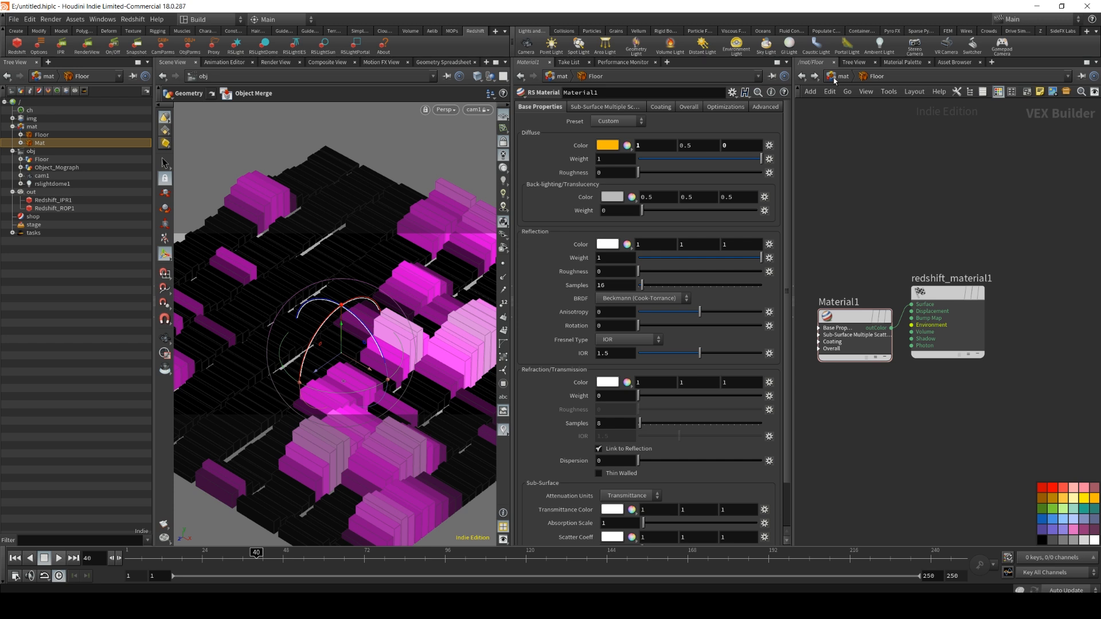
Assign the /mat/Floor material to the Floor object in its render settings.
left_click(41, 159)
left_click(564, 107)
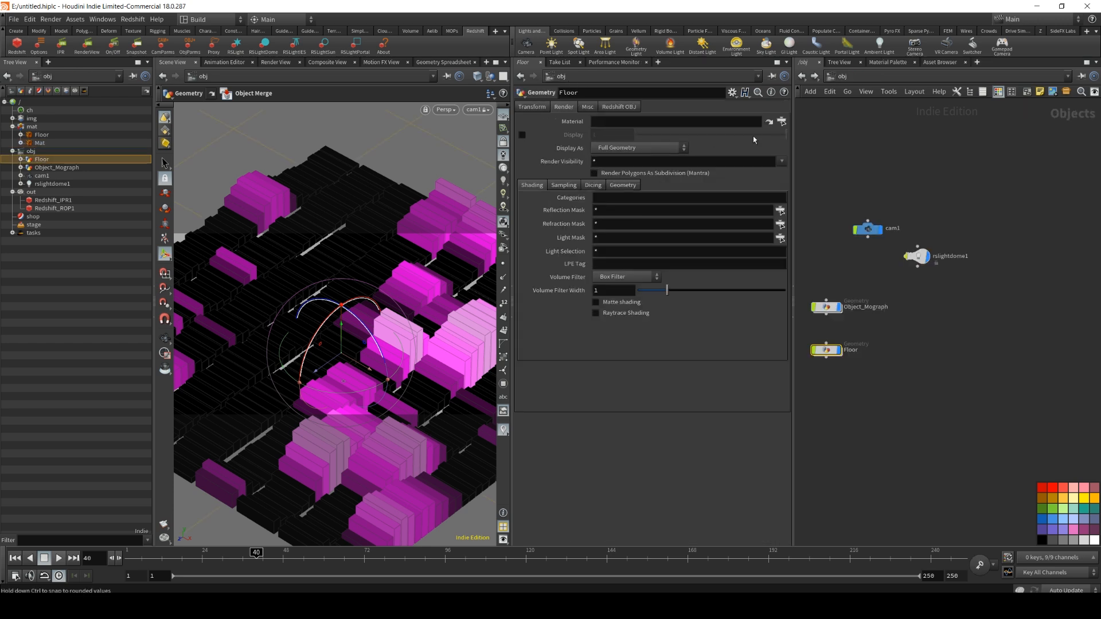
left_click(780, 122)
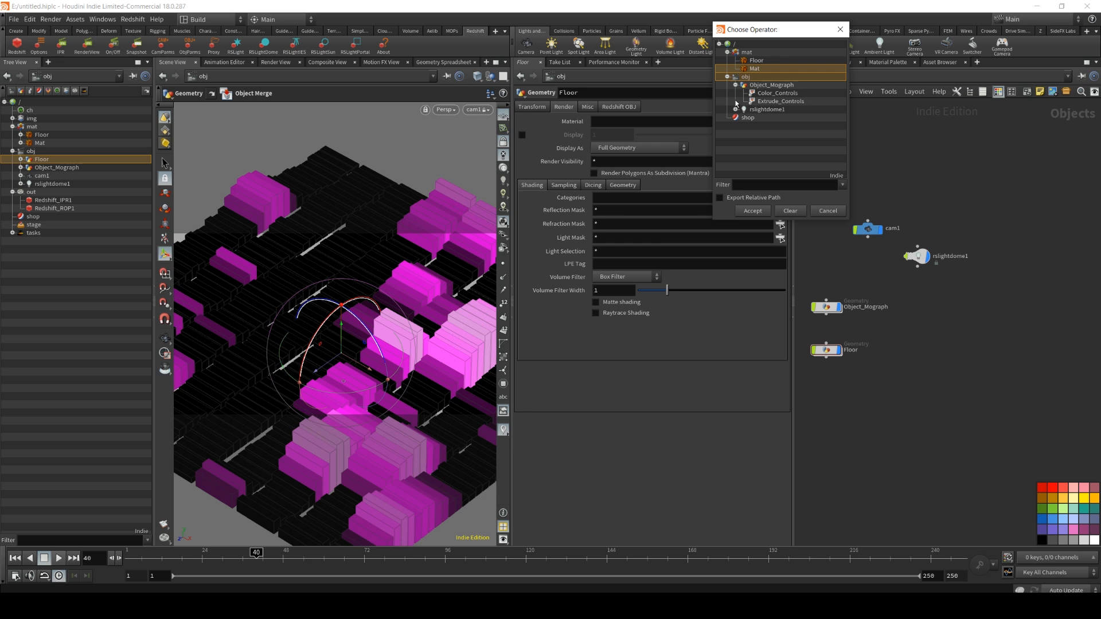
left_click(755, 60)
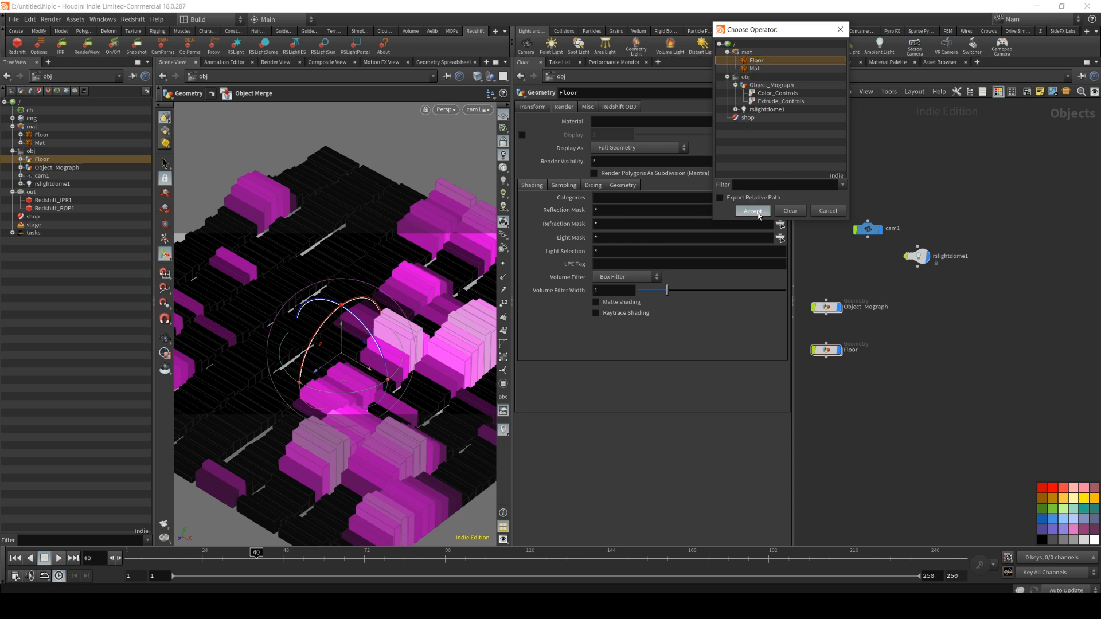
left_click(752, 210)
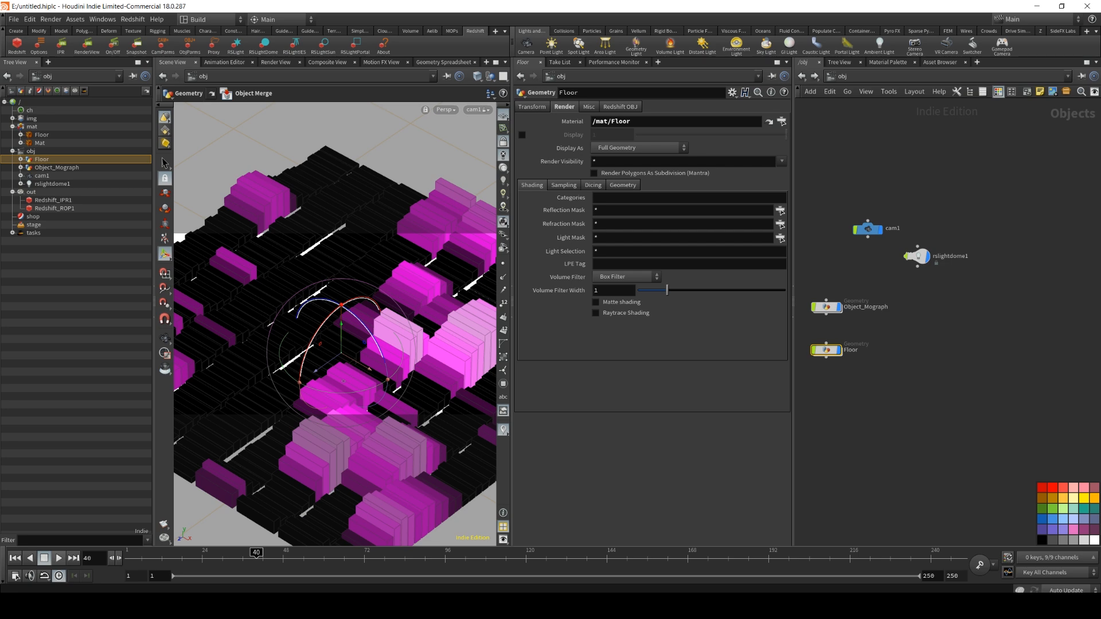
Disable depth of field on cam1's Redshift camera settings and start the interactive render in the Redshift Render View.
left_click_drag(1100, 102, 453, 104)
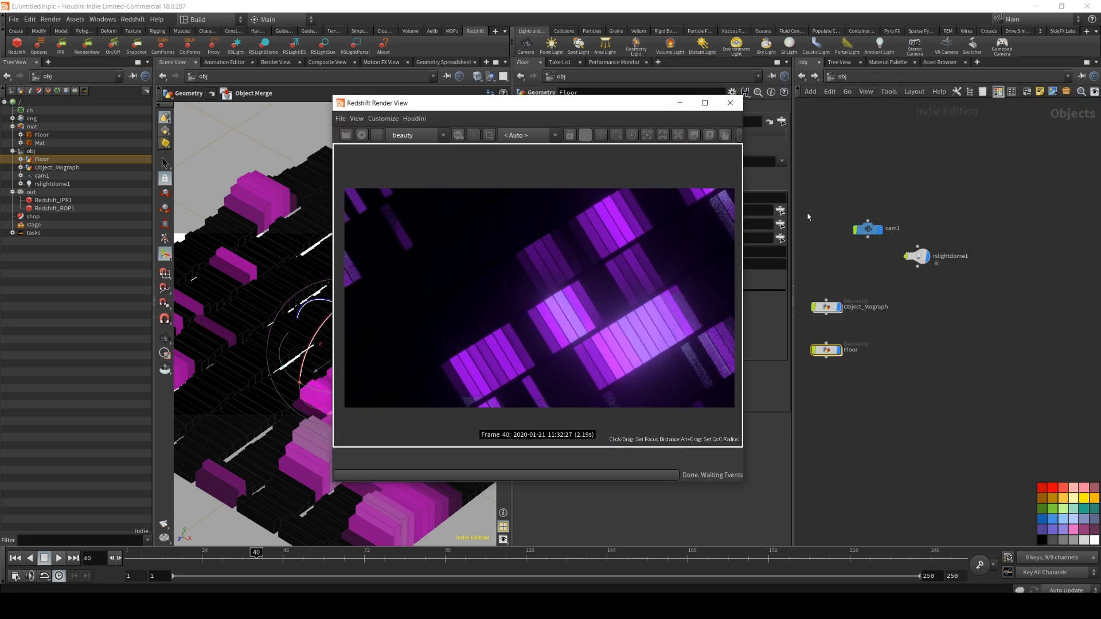
left_click(866, 233)
left_click_drag(554, 104, 325, 93)
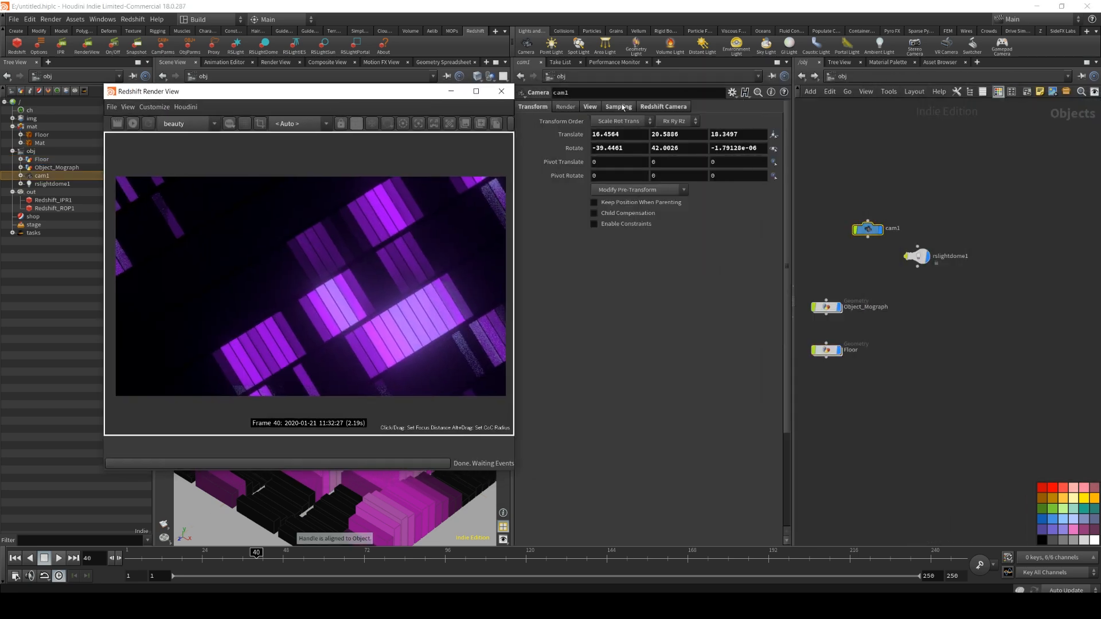
left_click(657, 107)
left_click(634, 122)
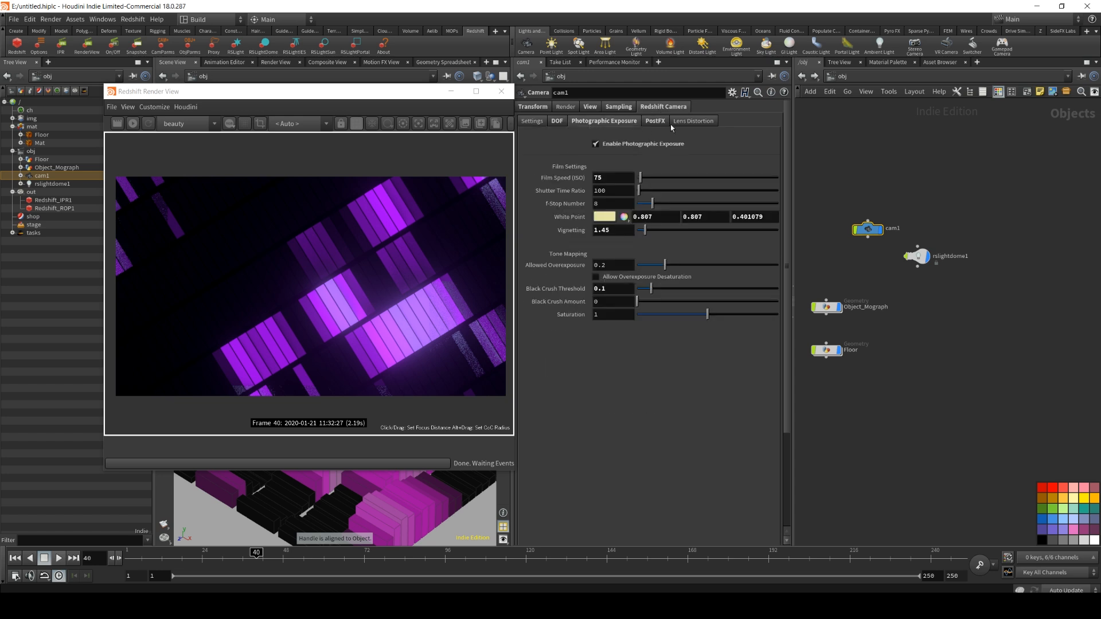
left_click(557, 122)
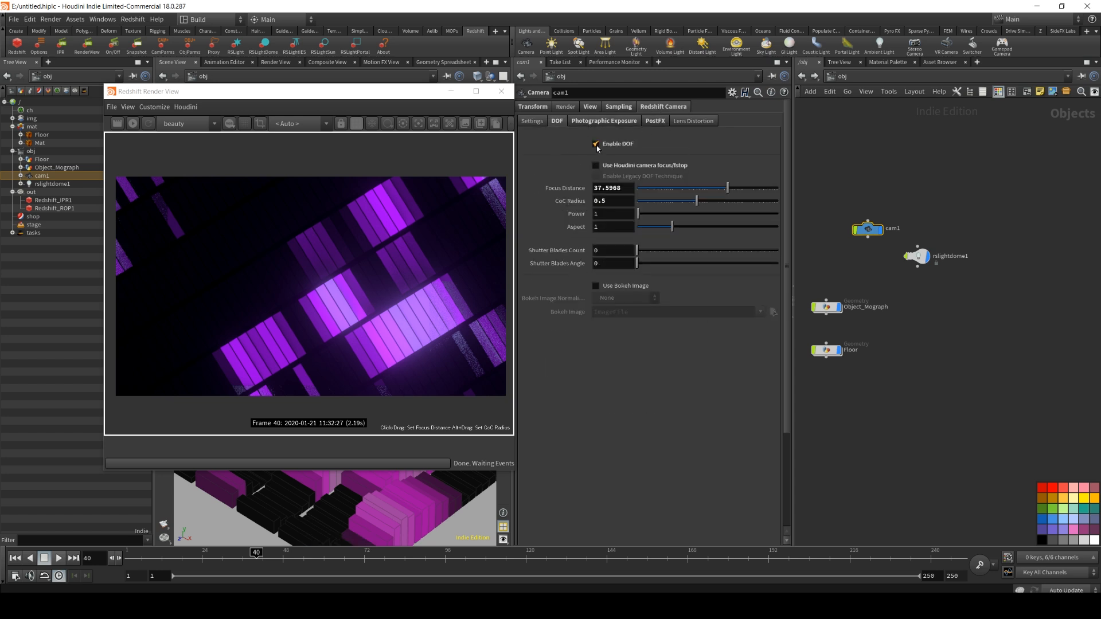
left_click(133, 123)
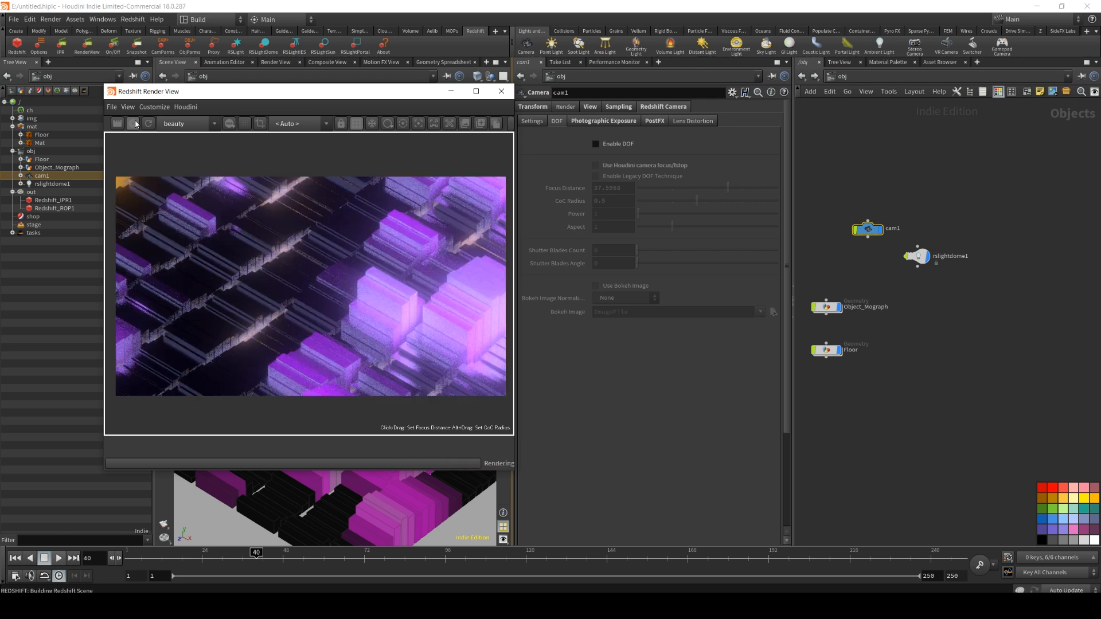
Pull cam1 back and orbit it to a lower angle so the whole grid on its floor is framed.
left_click_drag(345, 91, 729, 103)
left_click_drag(336, 314, 337, 351)
right_click_drag(339, 287, 253, 361)
left_click_drag(265, 325, 339, 285)
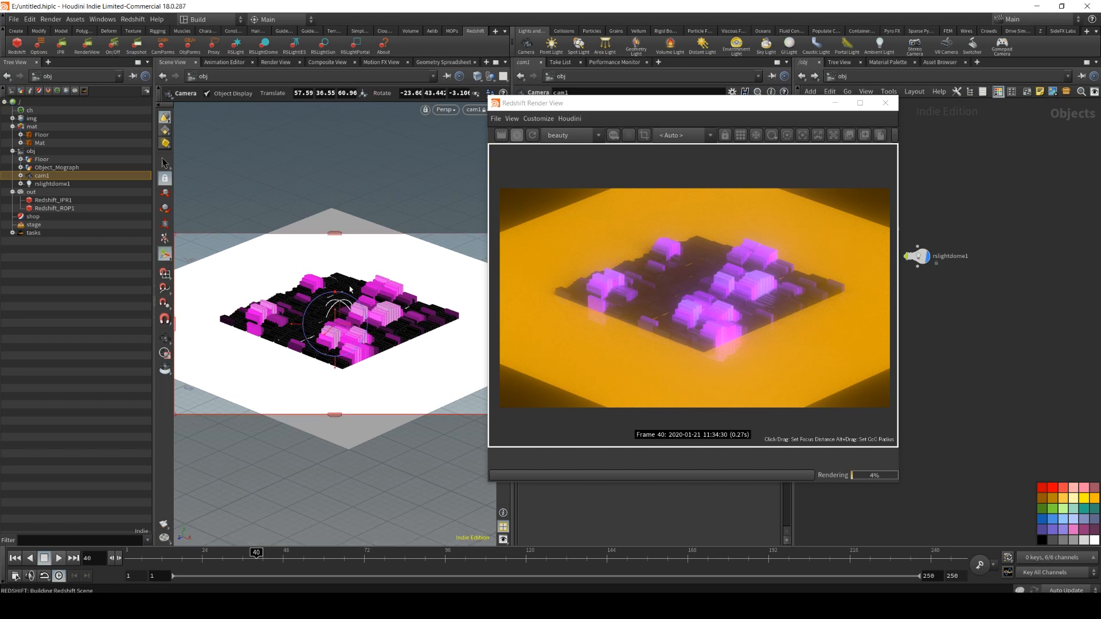
left_click_drag(701, 109, 528, 121)
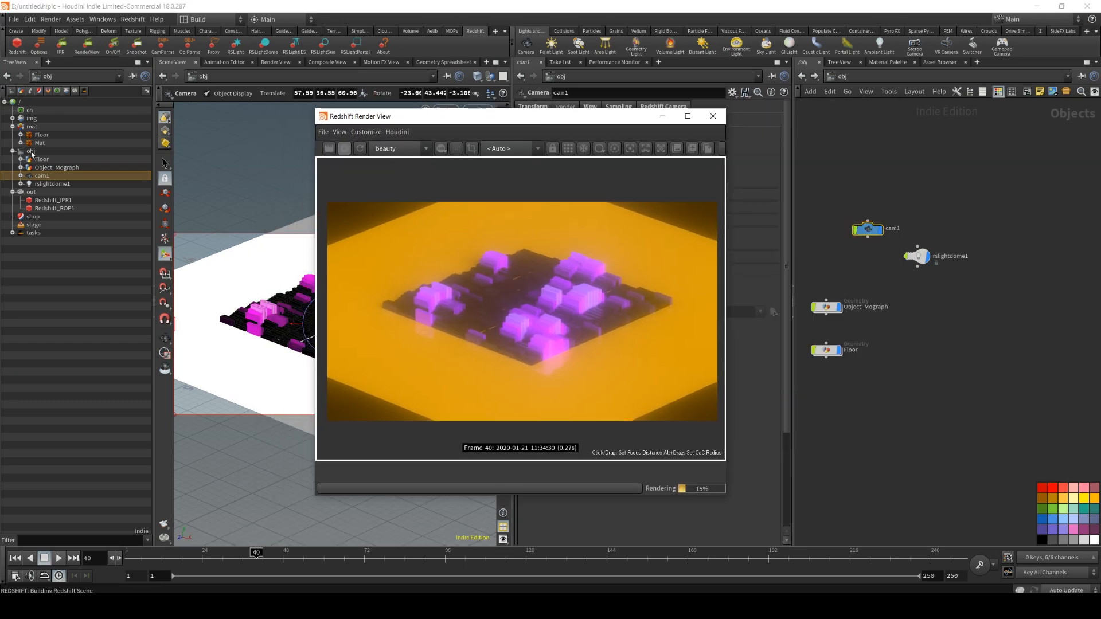
Change the diffuse color of the Floor material's Material1 node to near-black (0.00625), trying white first.
left_click(41, 134)
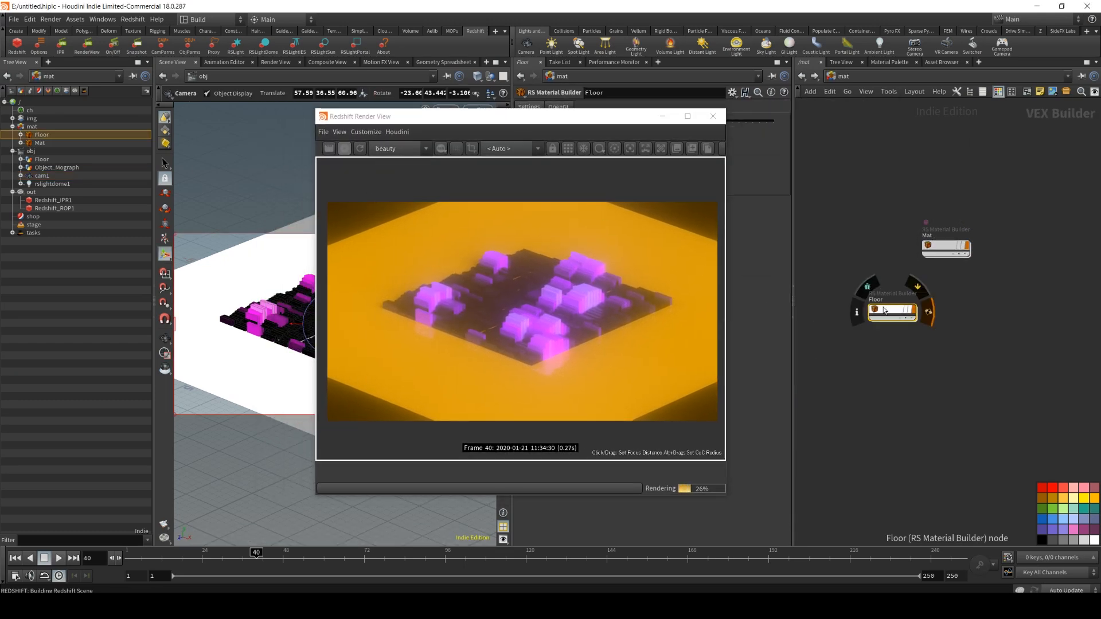
double_click(892, 312)
left_click_drag(551, 120, 303, 105)
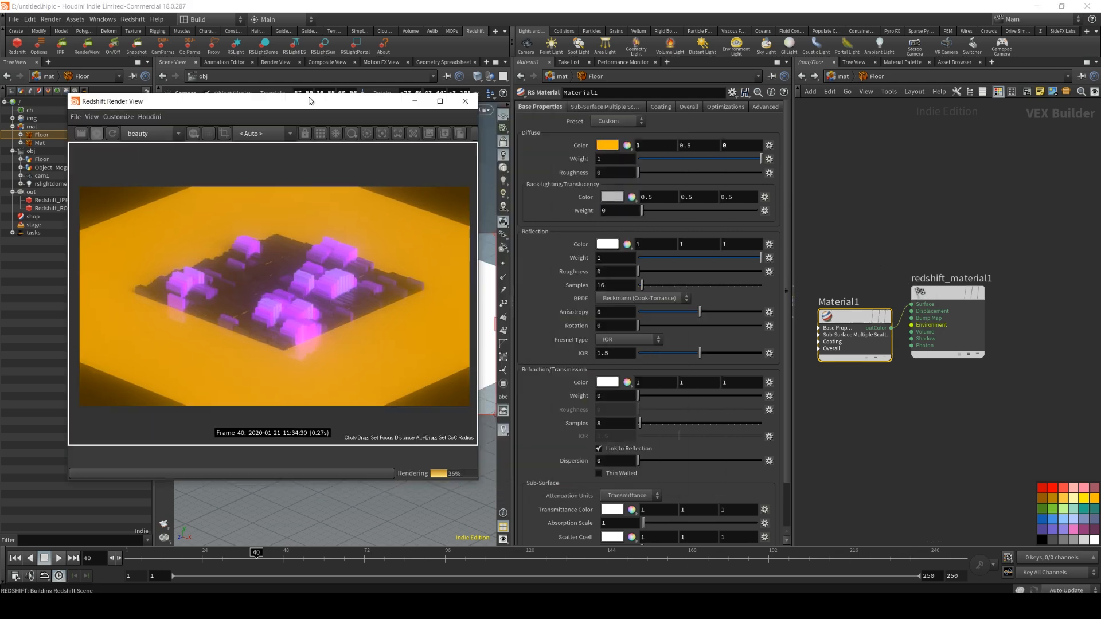
left_click(607, 151)
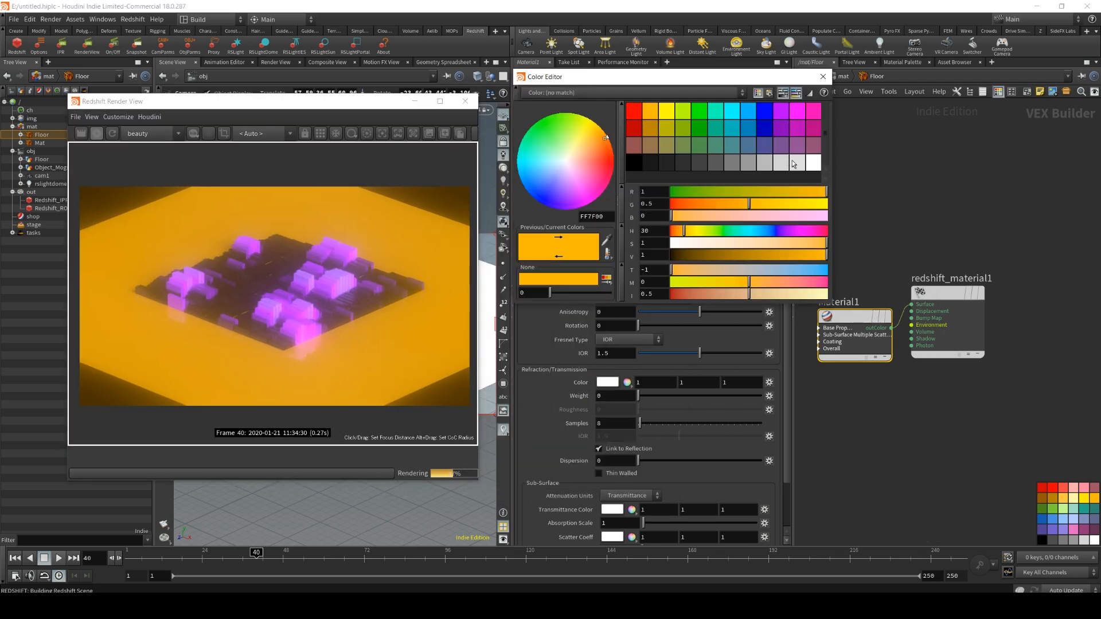
left_click(811, 165)
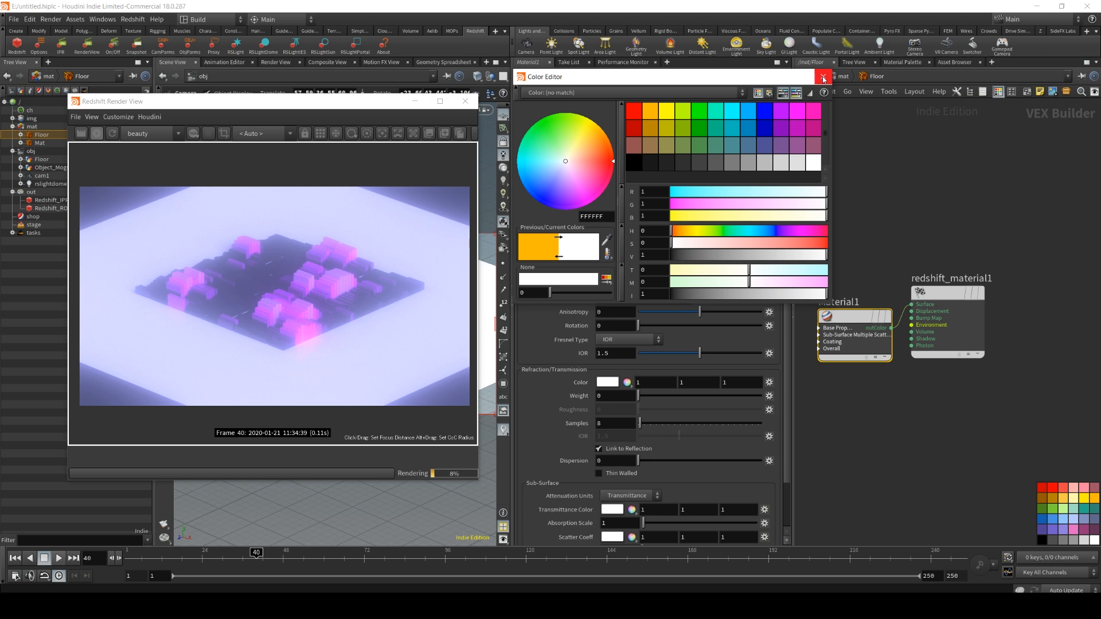
left_click(652, 163)
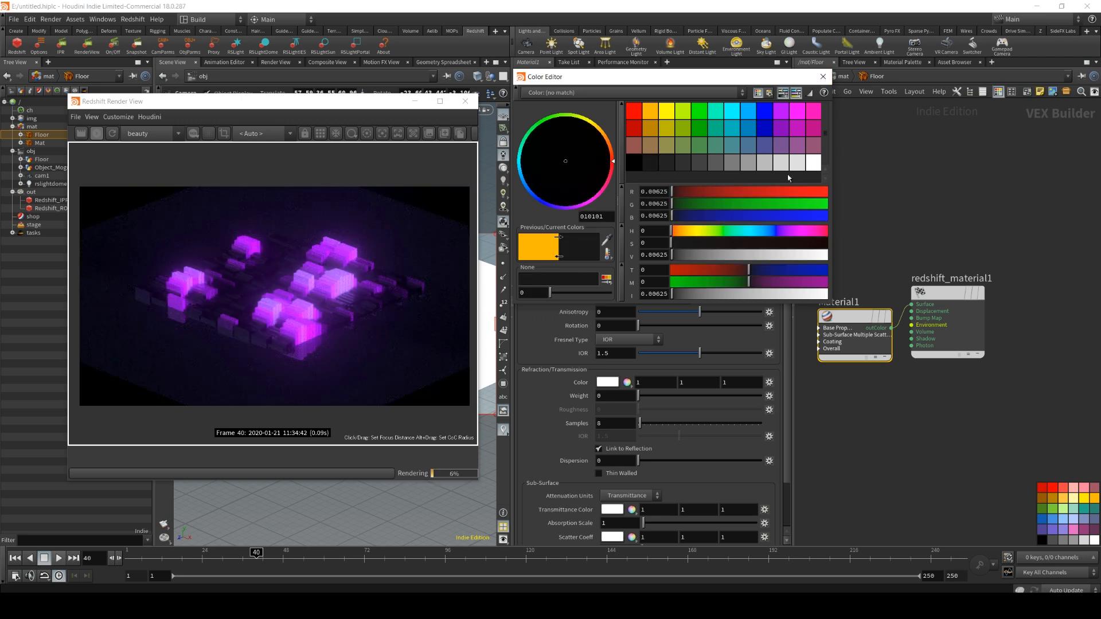
left_click(822, 76)
Open the Mat material's network and move the ParticleAttributeLookup1 node higher.
left_click(839, 76)
double_click(946, 248)
left_click_drag(851, 210, 847, 152)
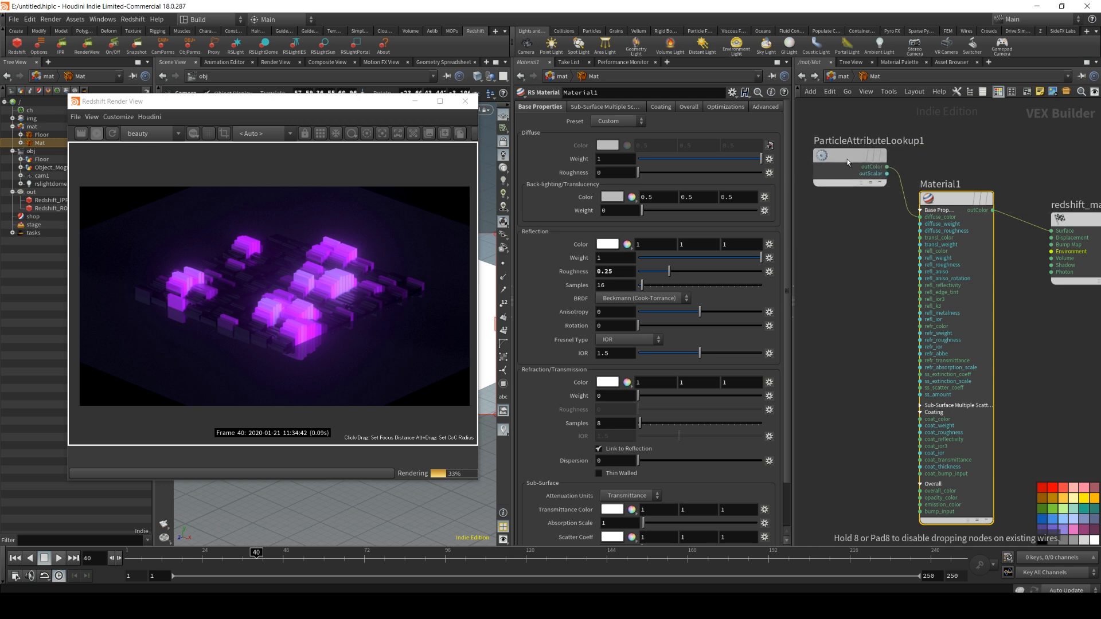
left_click(271, 279)
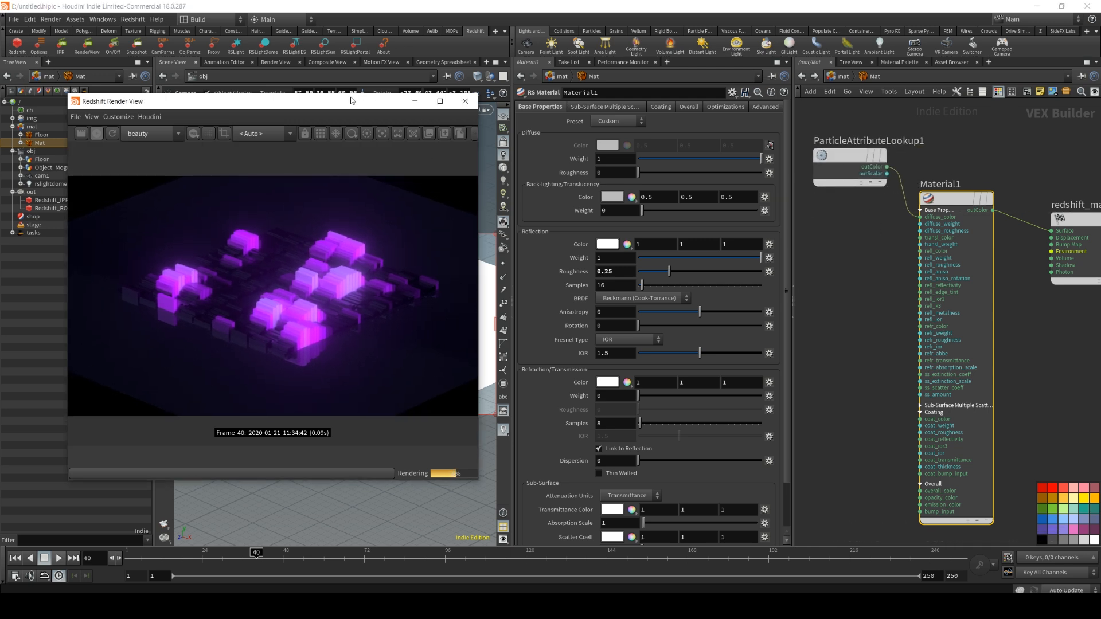
Move cam1 closer to the grid and check the framing in the enlarged render view.
left_click_drag(351, 100, 851, 120)
mouse_move(361, 326)
right_mouse_down("alt")
mouse_move(371, 300)
mouse_move(350, 325)
right_mouse_up("alt")
middle_click_drag(350, 325, 352, 327, "alt")
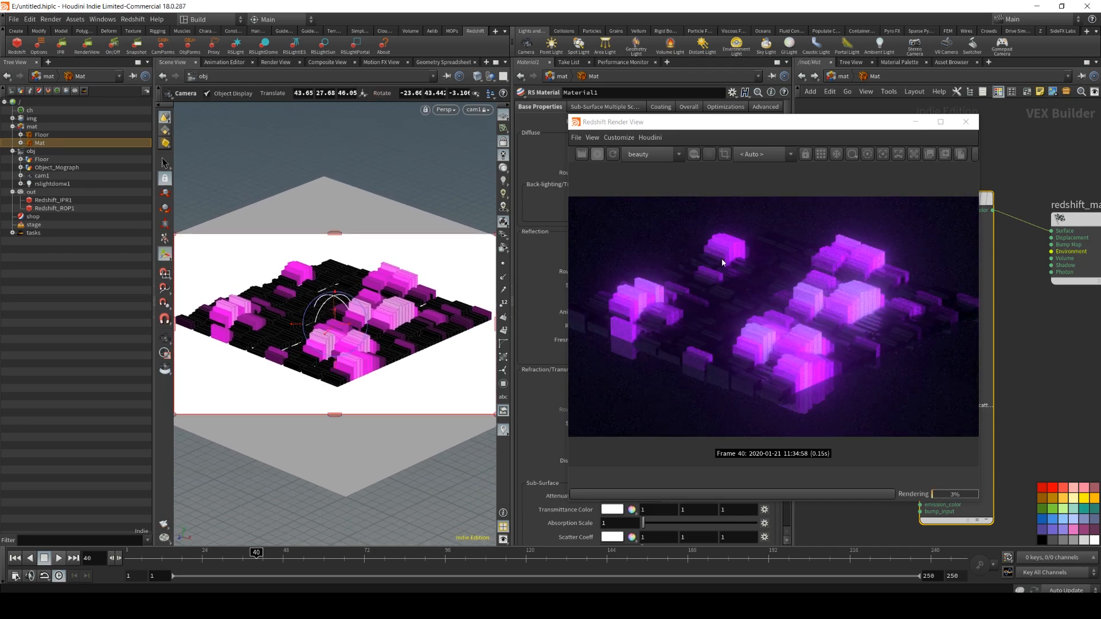
left_click(941, 122)
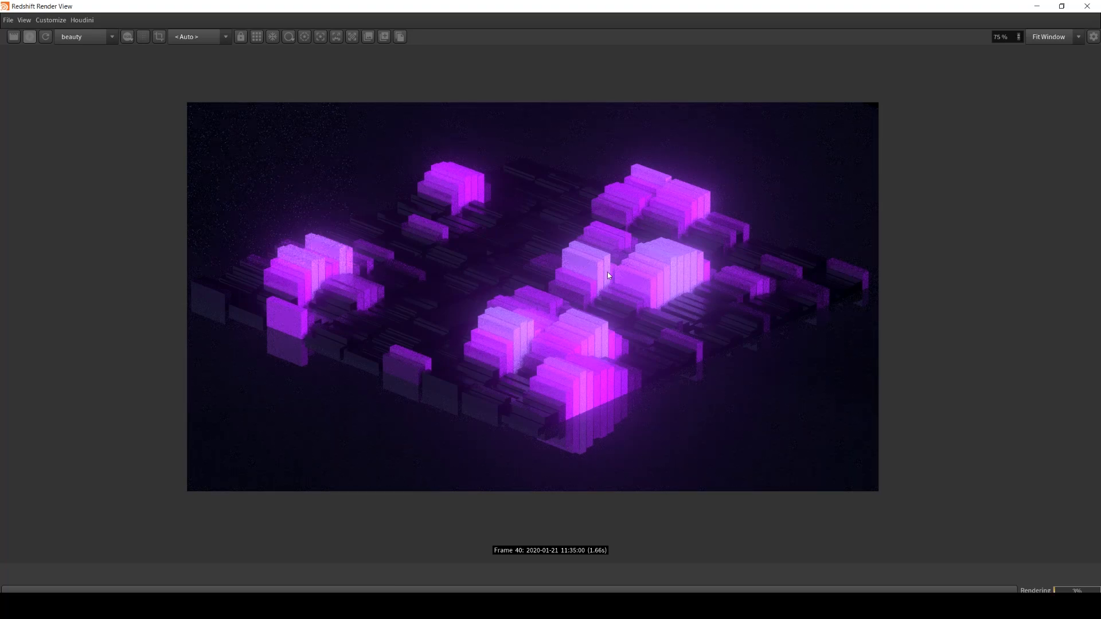
double_click(579, 9)
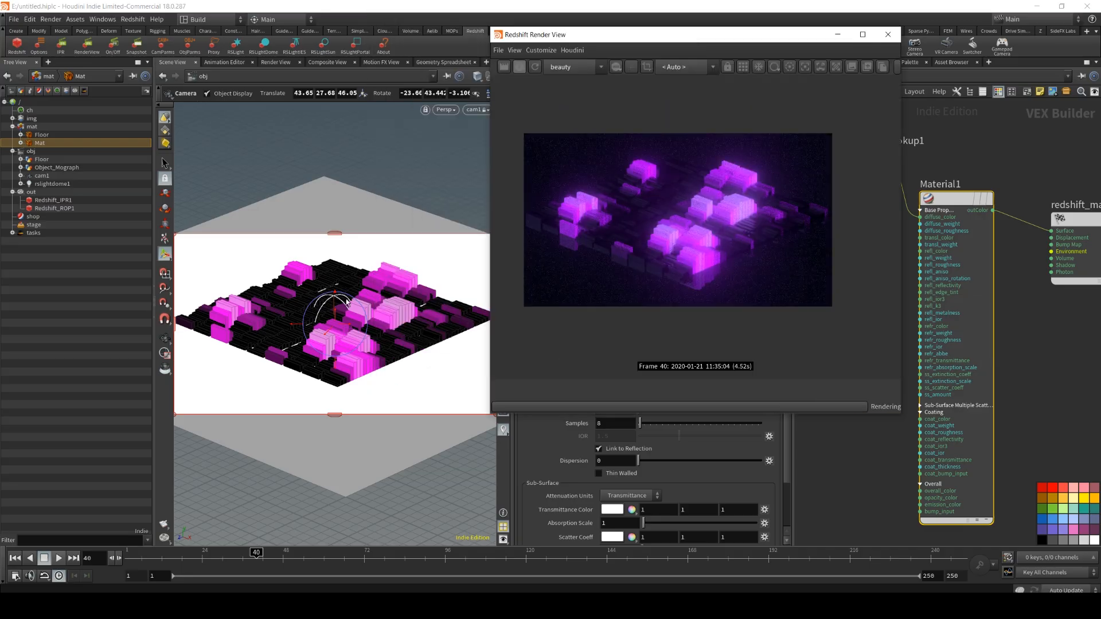
Pull cam1 back slightly and orbit it to a slightly higher, tilted angle, keeping the grid centred.
right_click_drag(330, 322, 335, 328)
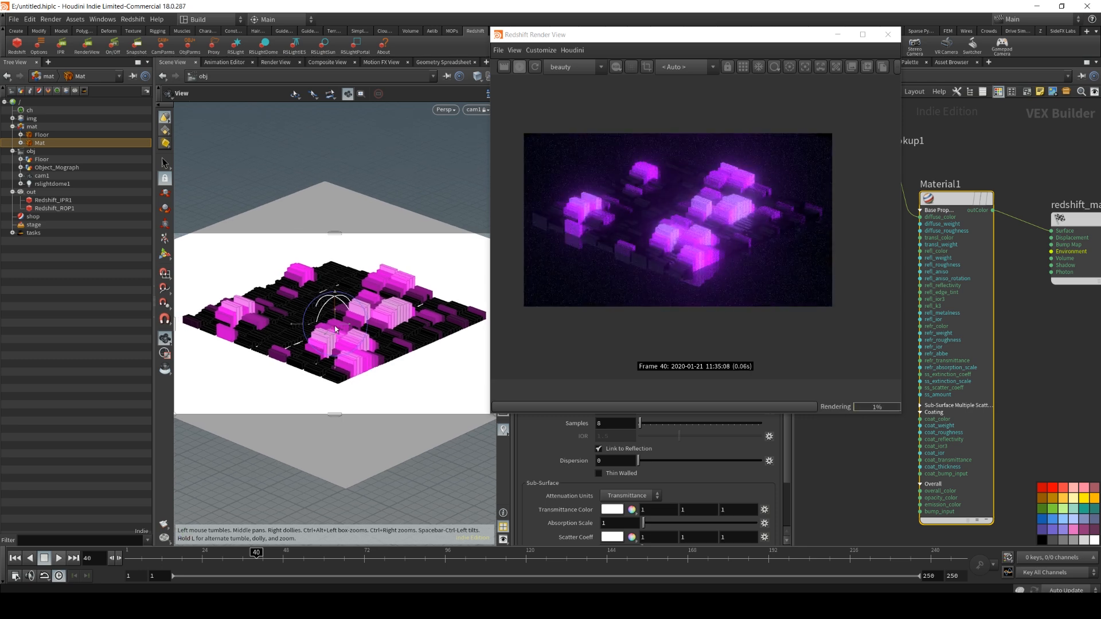
key("Return")
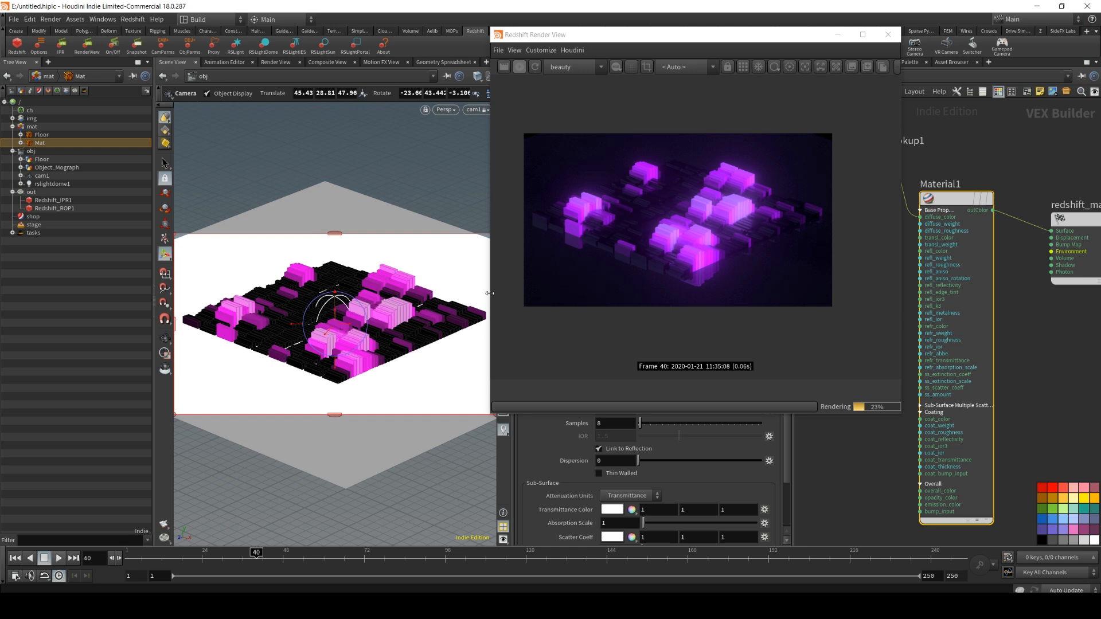
left_click_drag(360, 319, 362, 319, "alt")
middle_click_drag(362, 319, 354, 324, "alt")
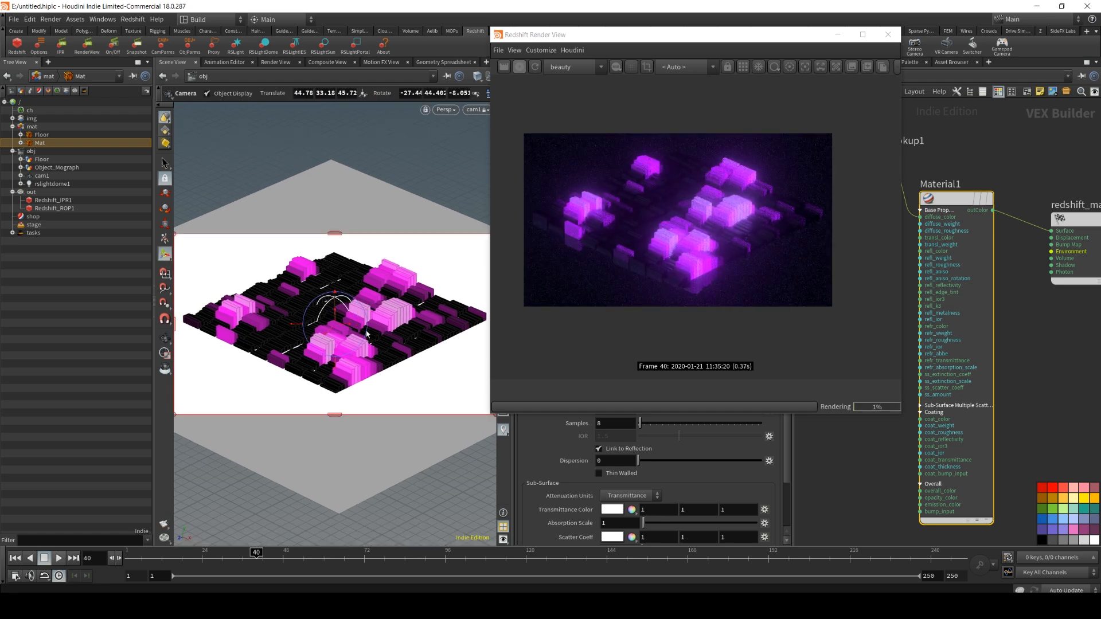
Maximize the render view and show the rendered image at its original size.
left_click(863, 35)
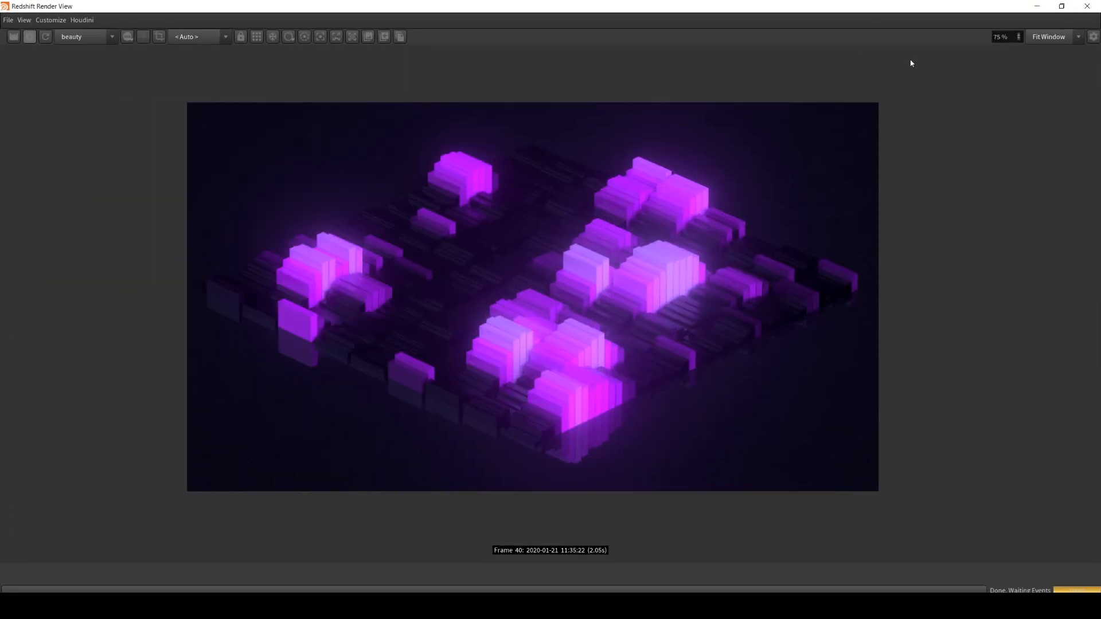
left_click(1045, 37)
left_click(1058, 51)
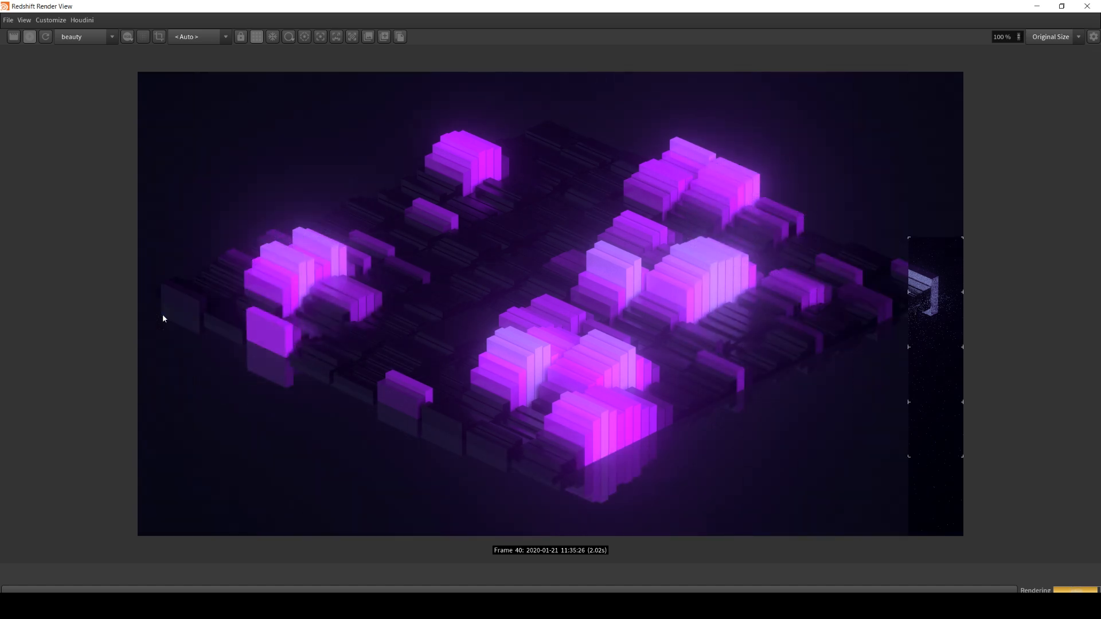
Save the rendered image as a PNG file named Tutorial on the Stockage (E:) drive.
left_click(8, 21)
left_click(40, 35)
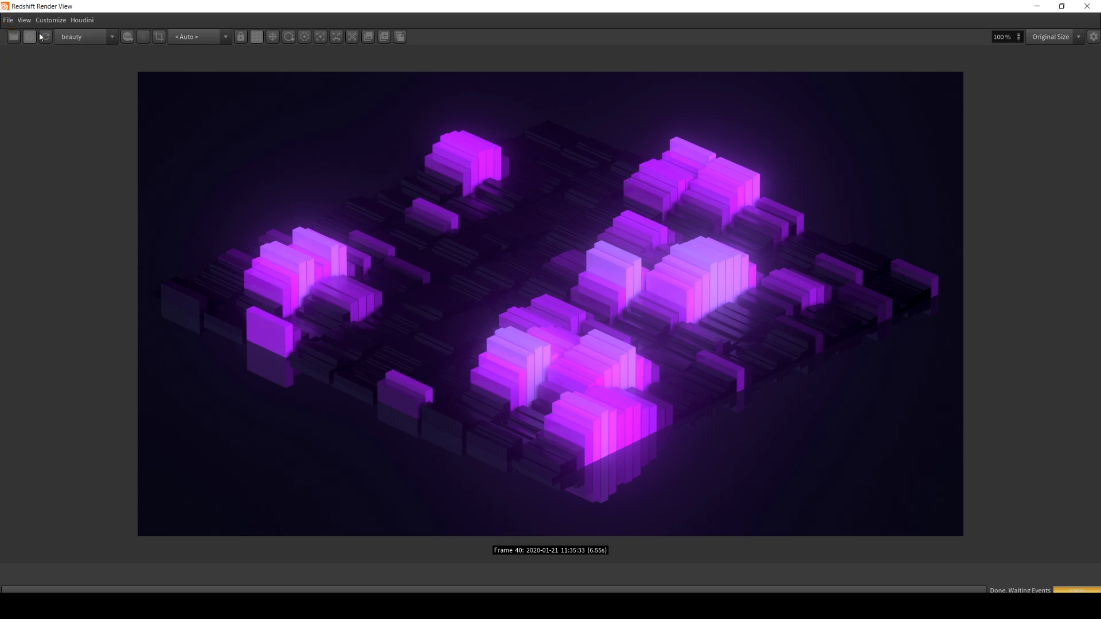
left_click(90, 401)
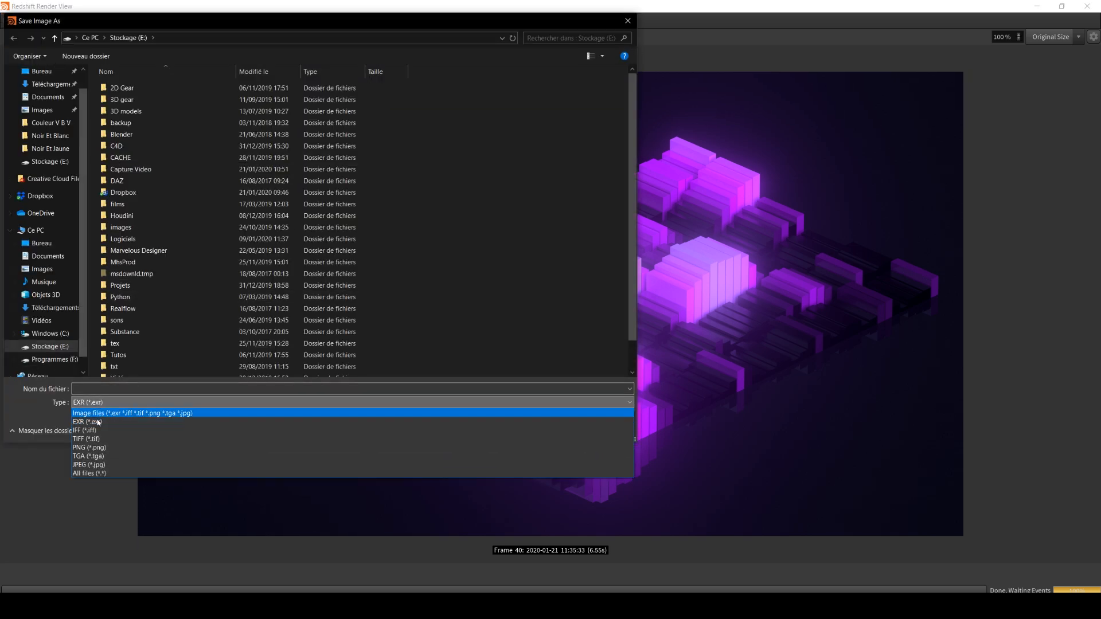
left_click(88, 448)
left_click(104, 388)
type("Tutorial")
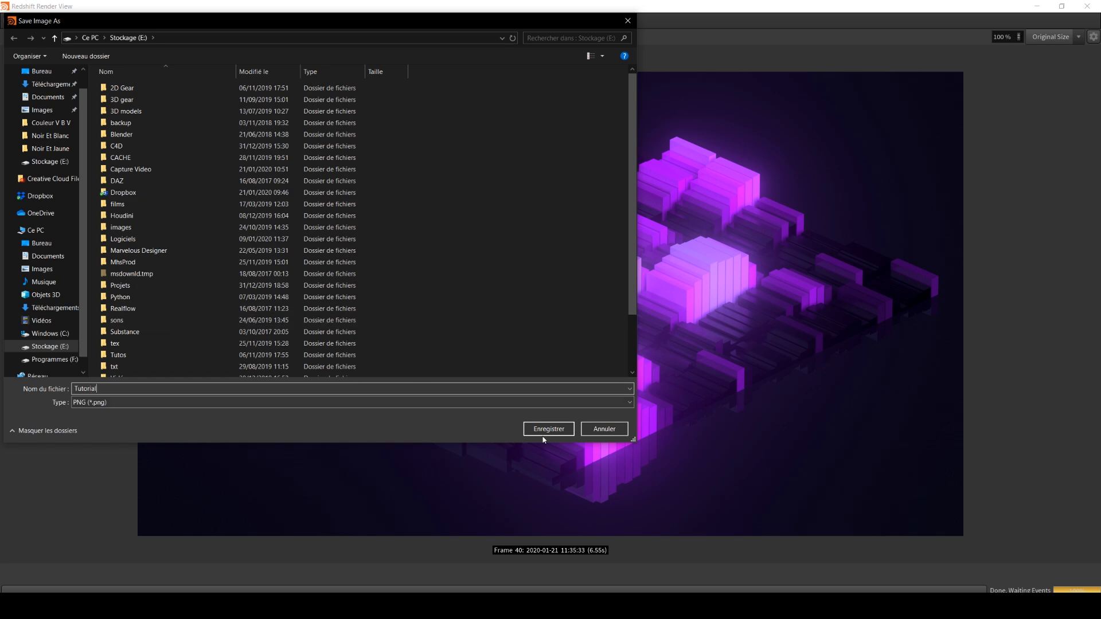
left_click(537, 429)
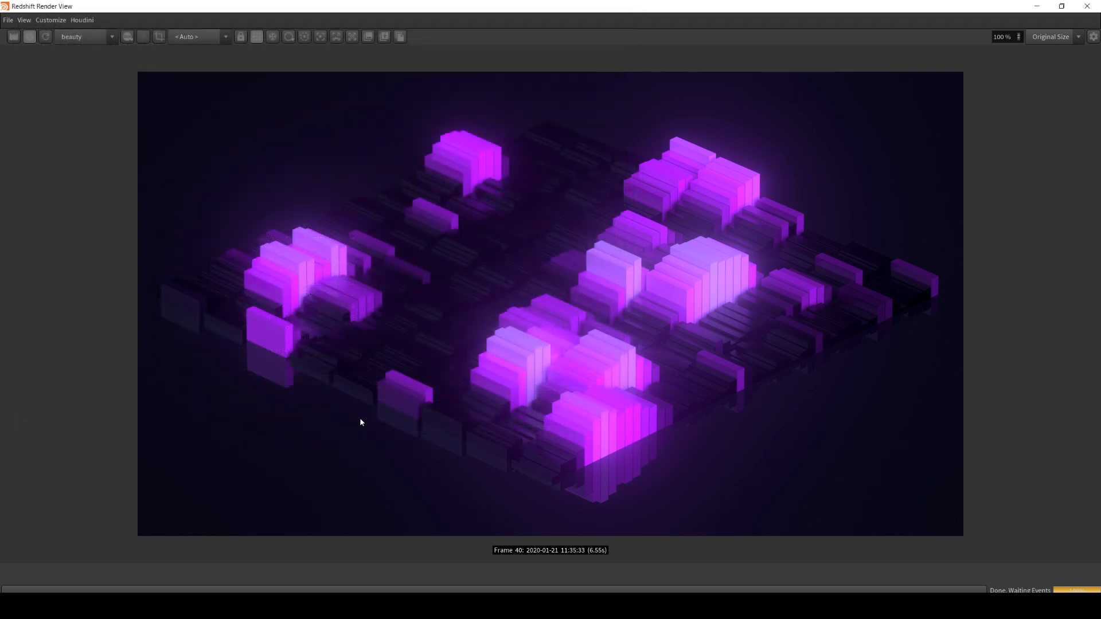
Close the render view, set Redshift_ROP1's valid frame range to Render Frame Range, and move the current frame to 17.
left_click(1087, 5)
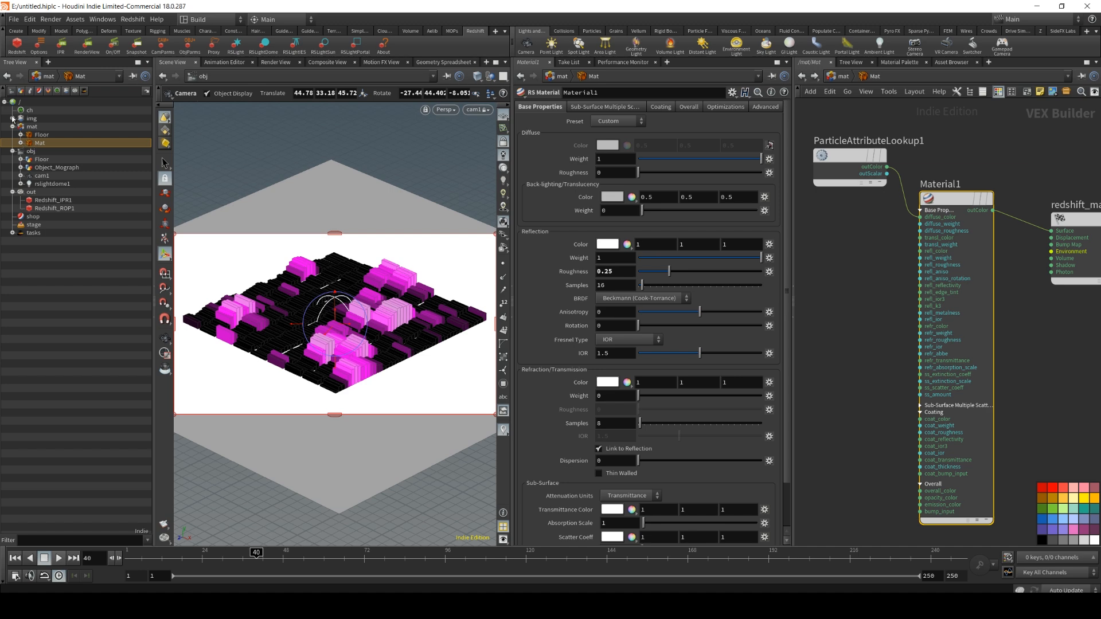
left_click(48, 208)
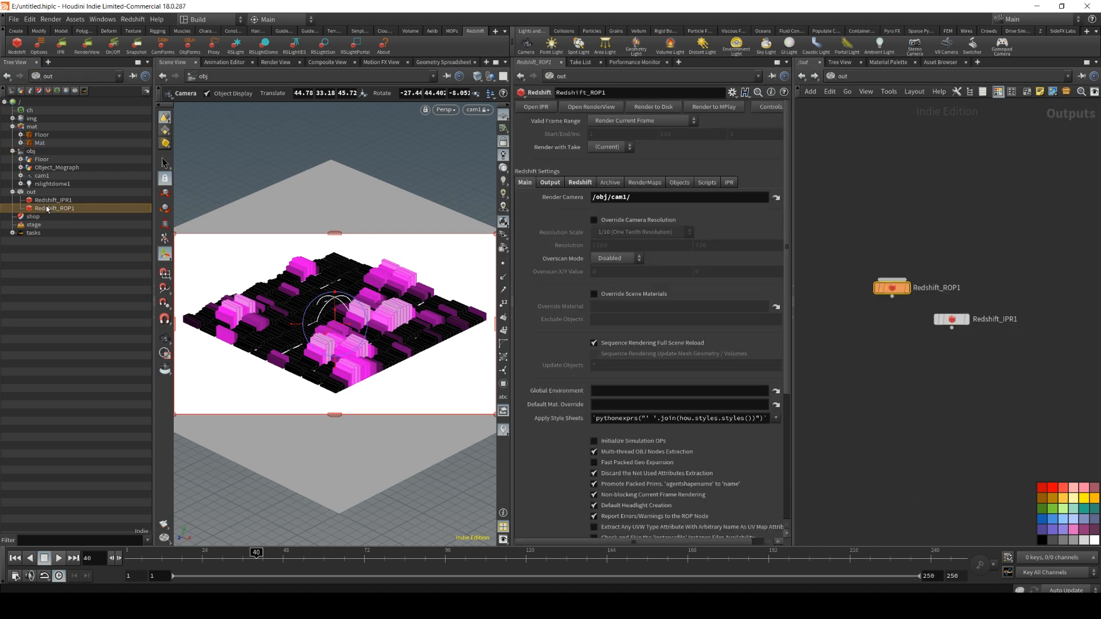
left_click(633, 121)
left_click(562, 149)
left_click(611, 148)
left_click(607, 121)
left_click(630, 131)
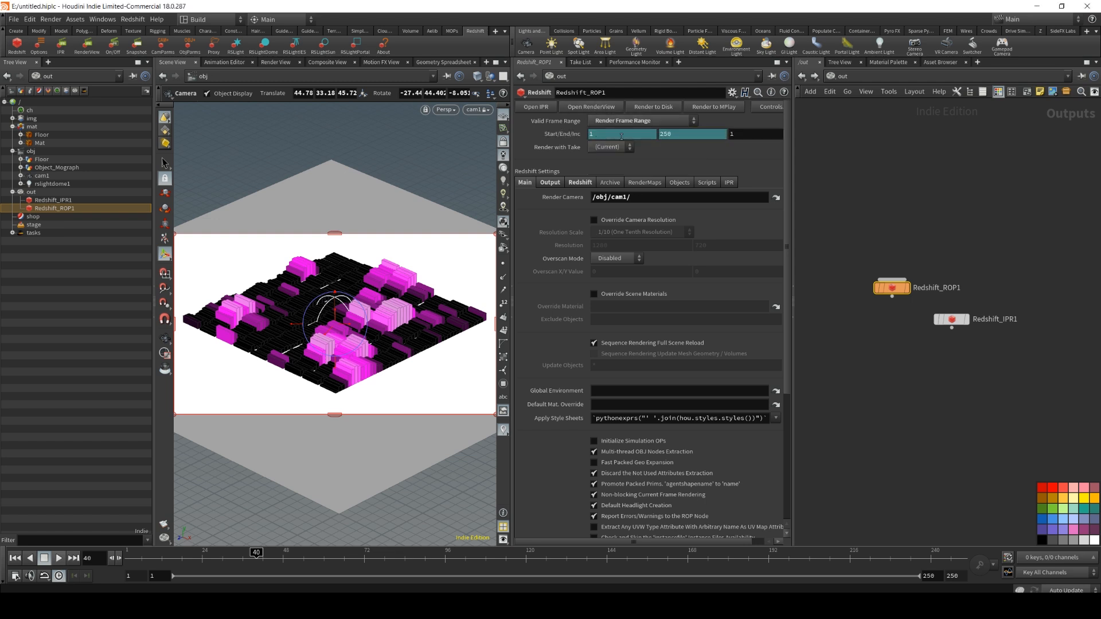
mouse_move(200, 552)
left_mouse_down()
mouse_move(837, 540)
mouse_move(178, 552)
left_mouse_up()
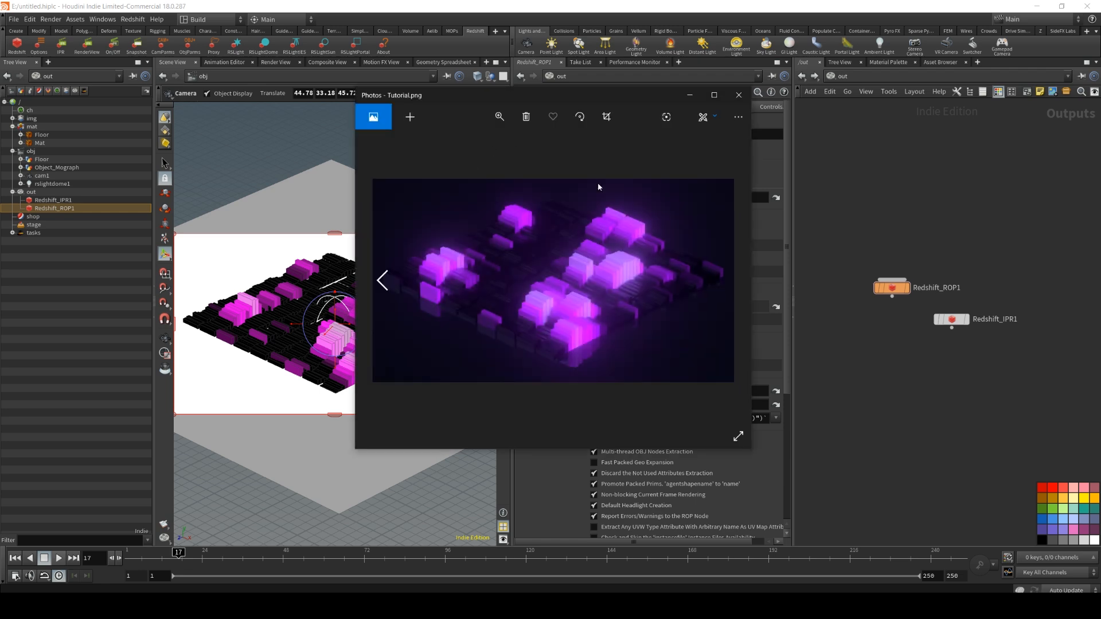
View the saved Tutorial.png enlarged in Photos and look through the other finished renders in sequence.
left_click(714, 99)
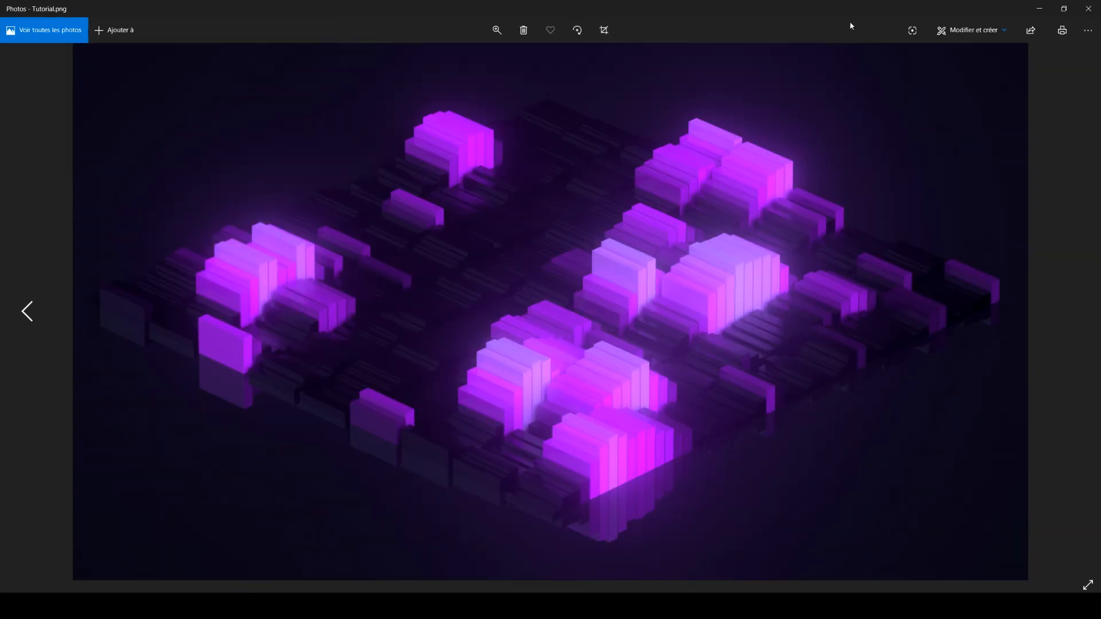
left_click(1088, 8)
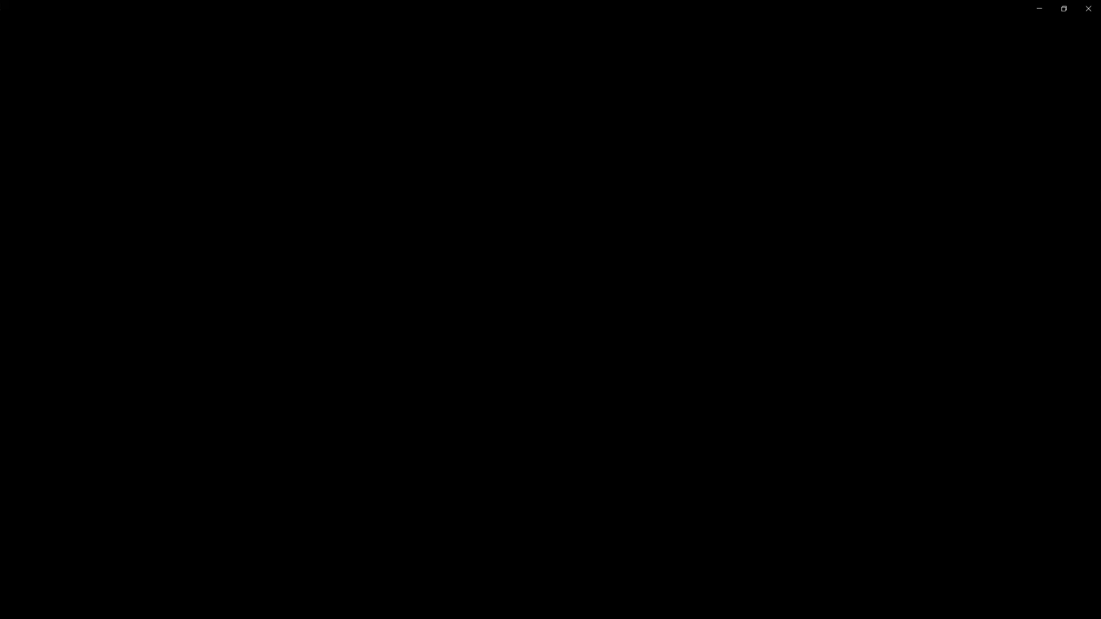
left_click_drag(625, 9, 517, 77)
key("Right")
key("Right")
key("Right")
key("Right")
key("Right")
key("Right")
key("Right")
key("Right")
key("Right")
key("Right")
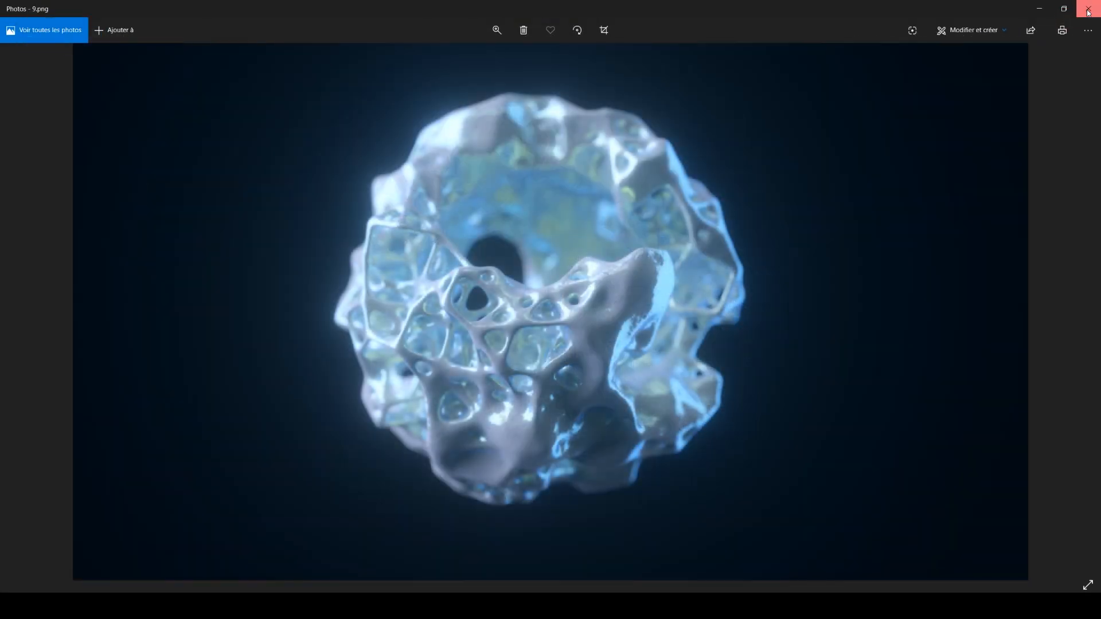
left_click(1087, 11)
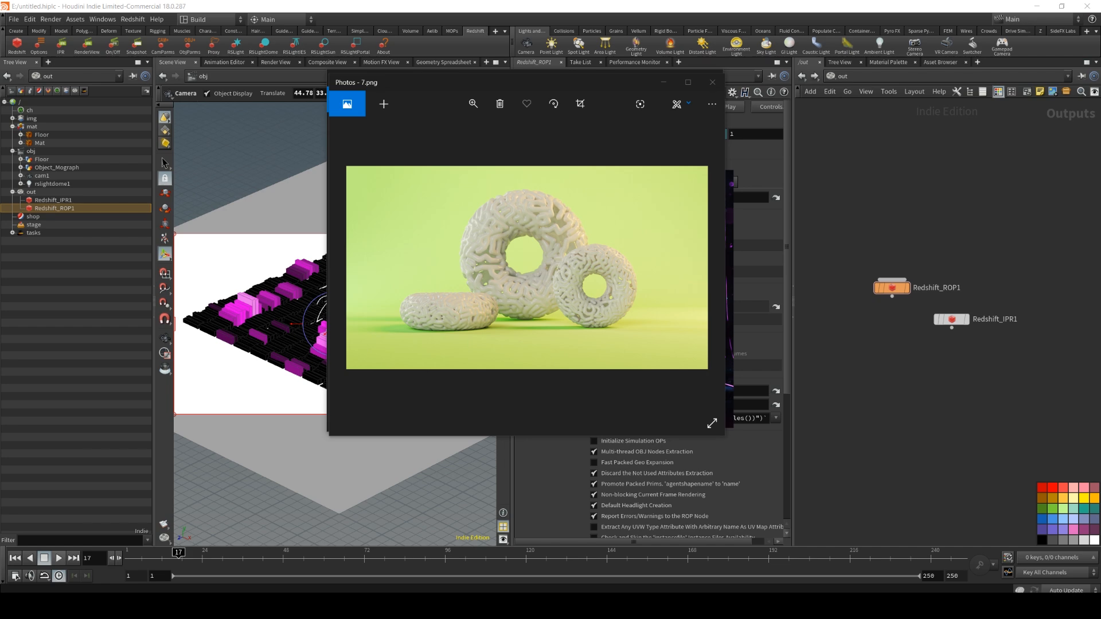
Compare further finished renders in separate Photos windows, including 2.png, 4.png, 11.jpg and an enlarged png experiment image.
key("alt+Tab")
left_click_drag(538, 4, 334, 51)
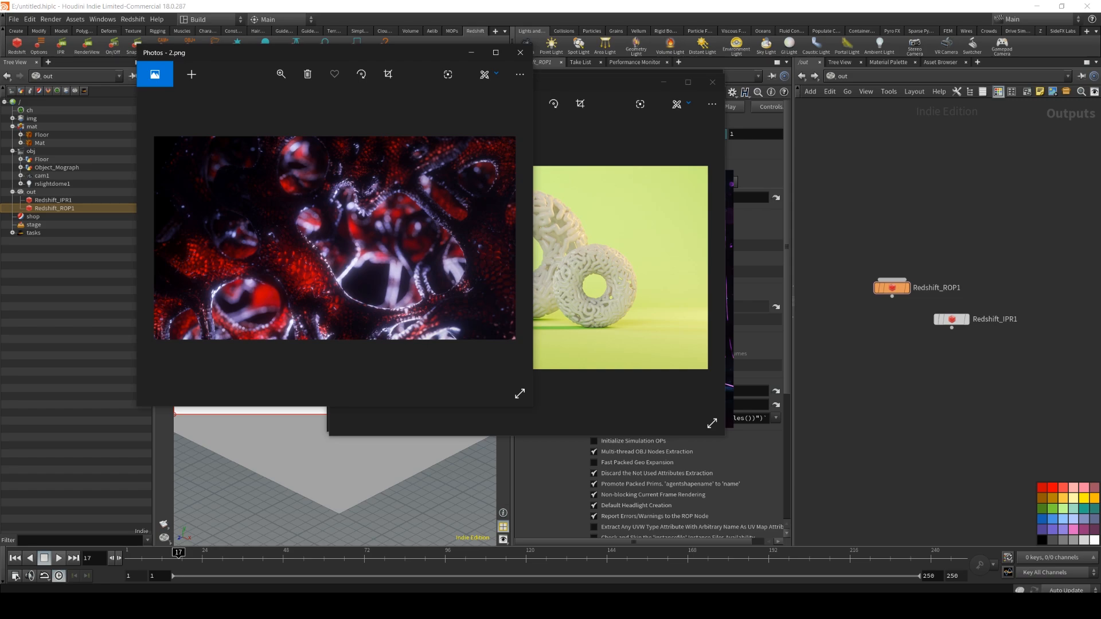
key("alt+Tab")
left_click_drag(648, 5, 649, 75)
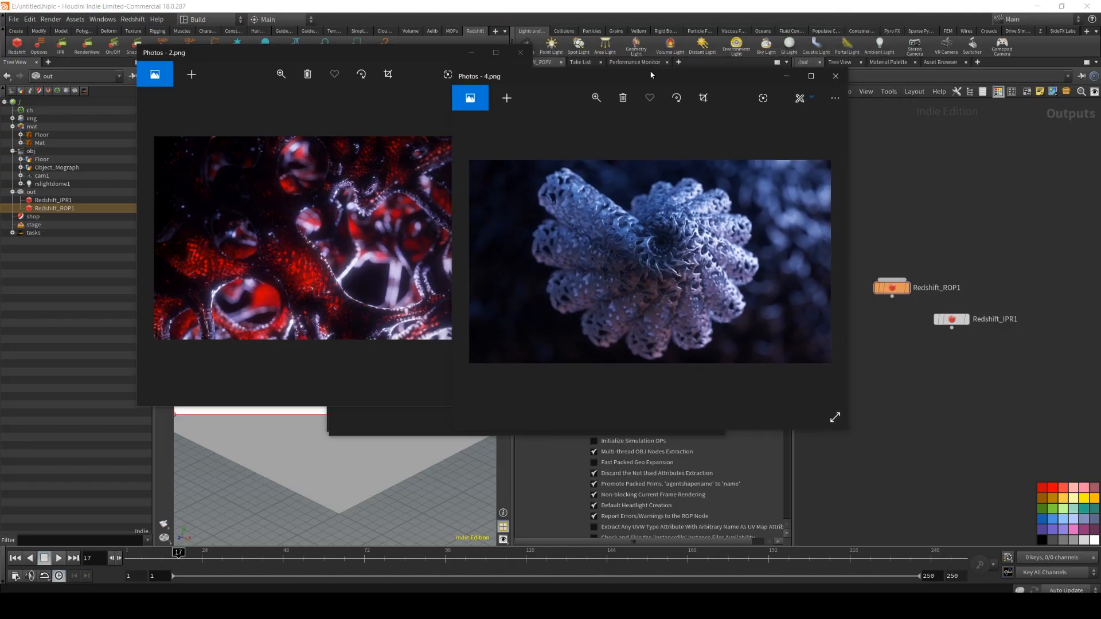
key("alt+Tab")
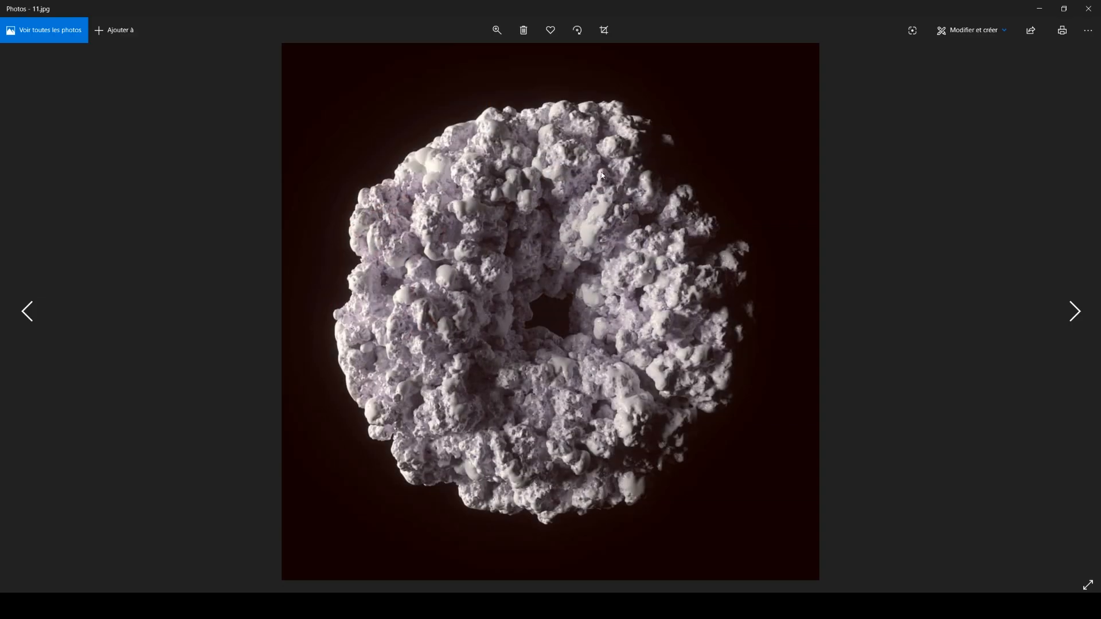
left_click_drag(539, 4, 473, 76)
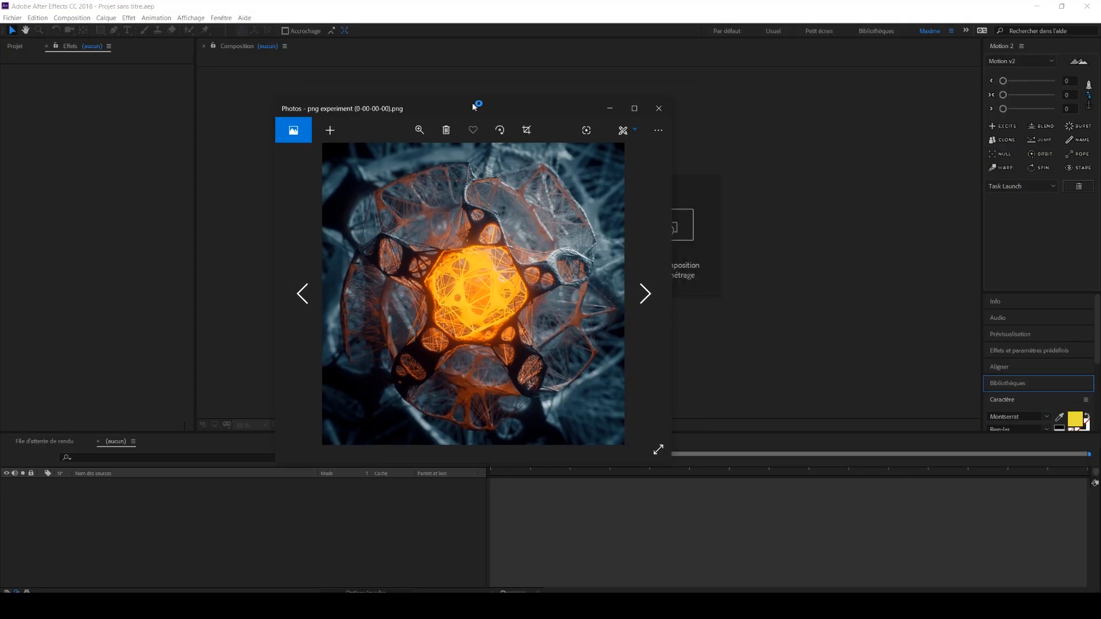
left_click(630, 106)
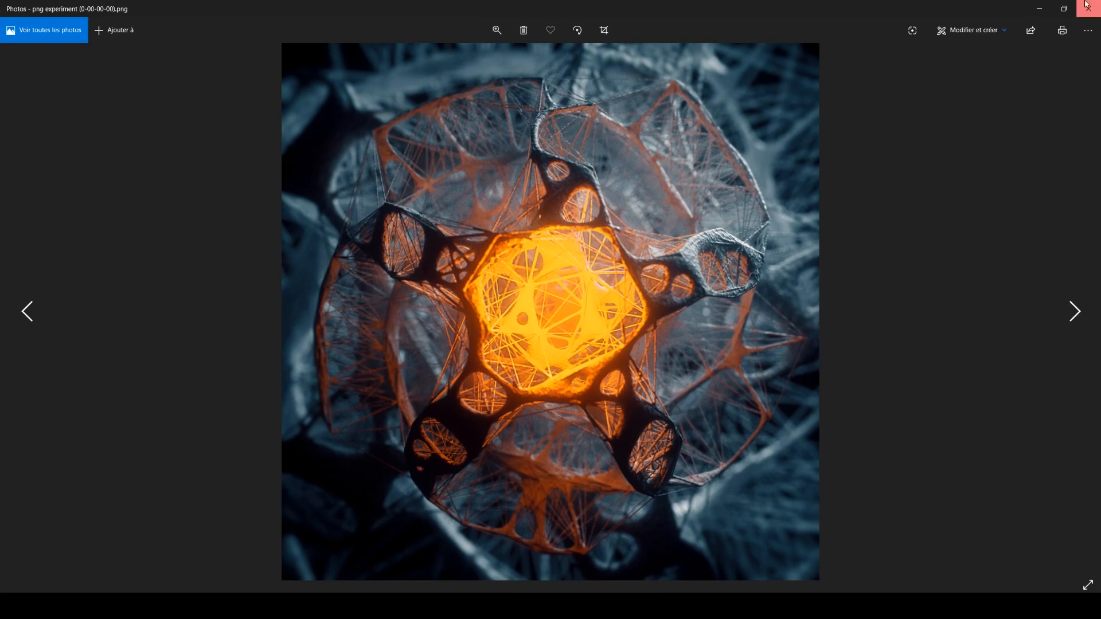
left_click(1087, 6)
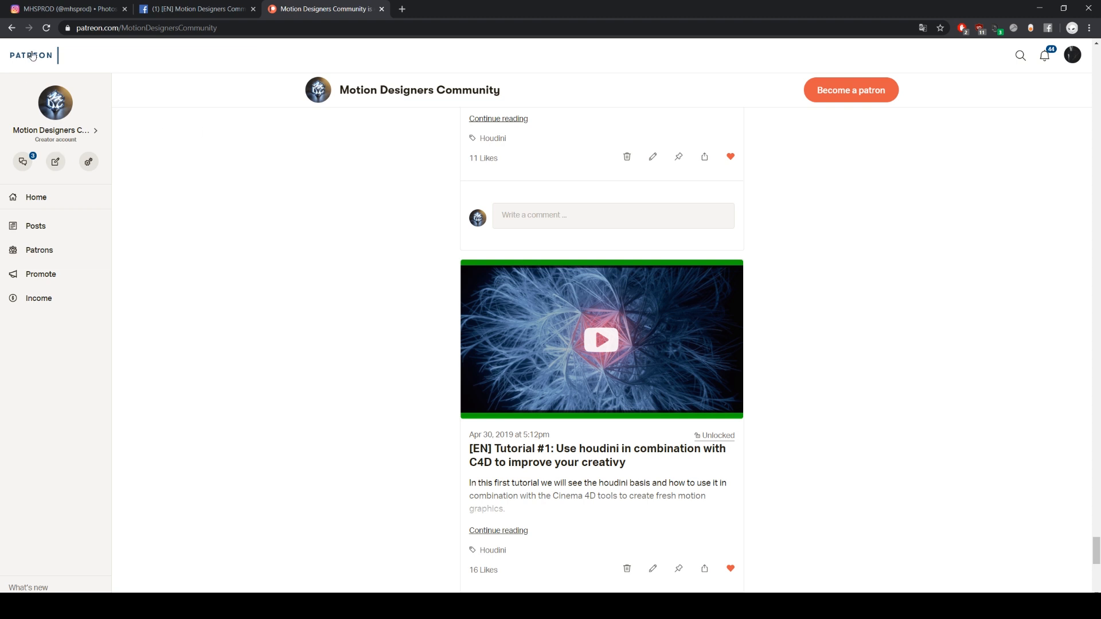
On the Motion Designers Community Patreon page, skim several parts of the Tutorial #1 Houdini and C4D video.
scroll(314, 390, "down", 4)
scroll(315, 384, "up", 3)
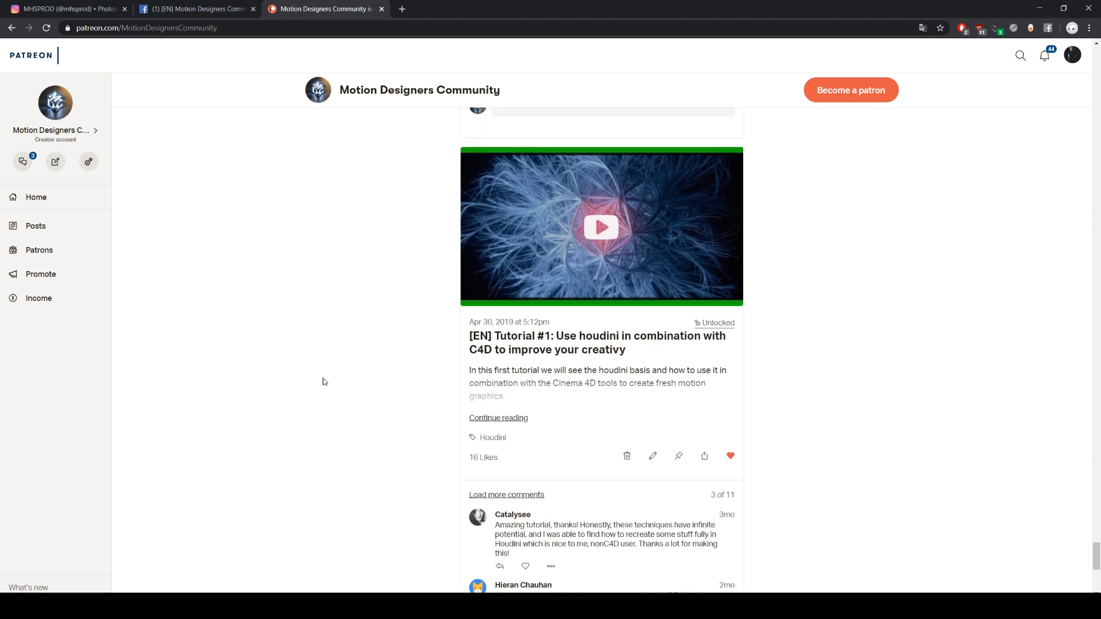
left_click(591, 249)
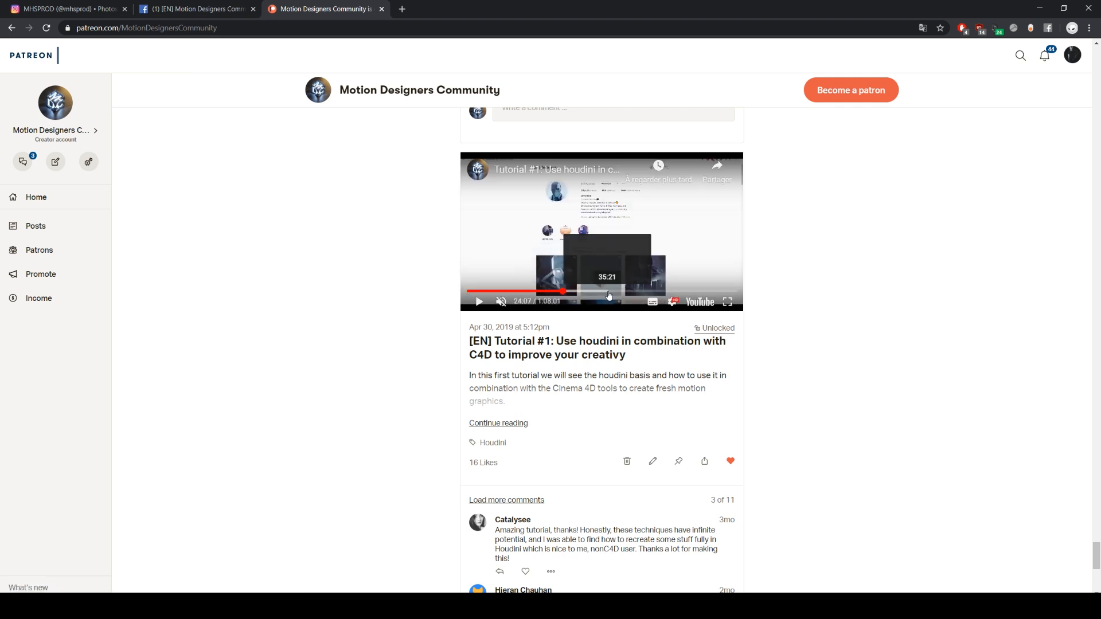
left_click(563, 291)
left_click(609, 292)
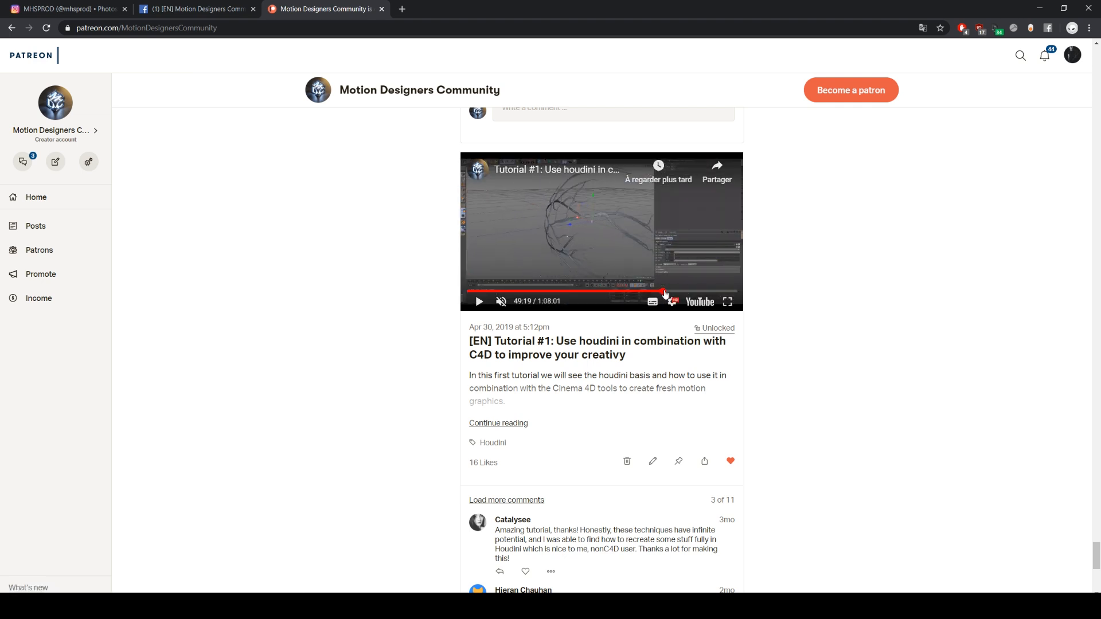
left_click(678, 291)
left_click(696, 292)
left_click(476, 301)
Find the Tutorial #2 Houdini post on the Patreon page, skim several parts of its video, and pause it.
scroll(395, 300, "up", 15)
scroll(571, 291, "up", 6)
left_click(572, 294)
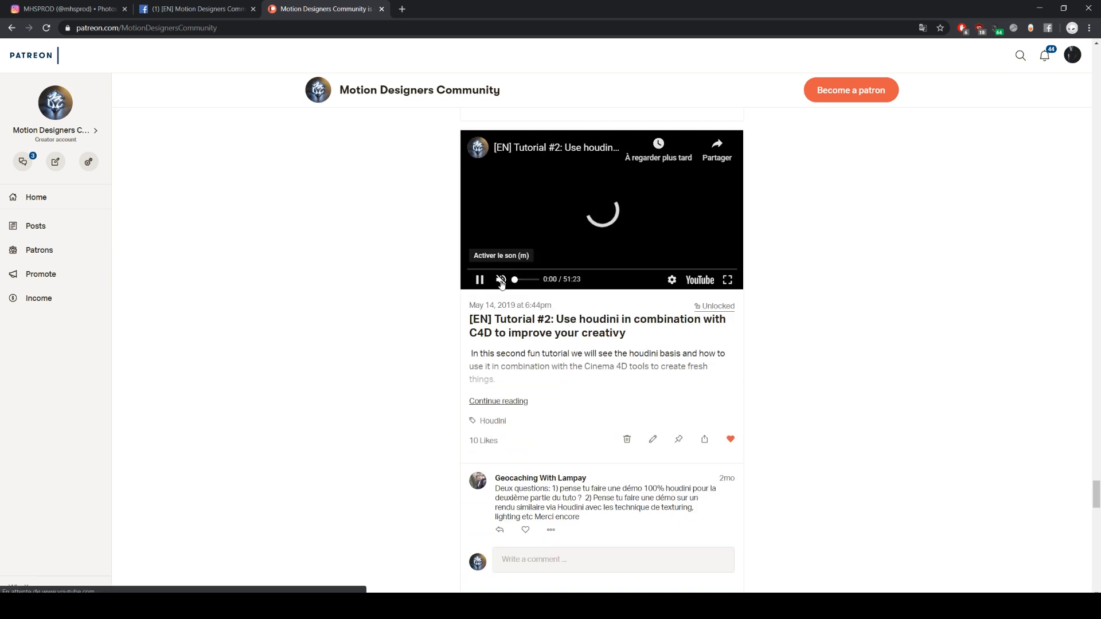
left_click(661, 269)
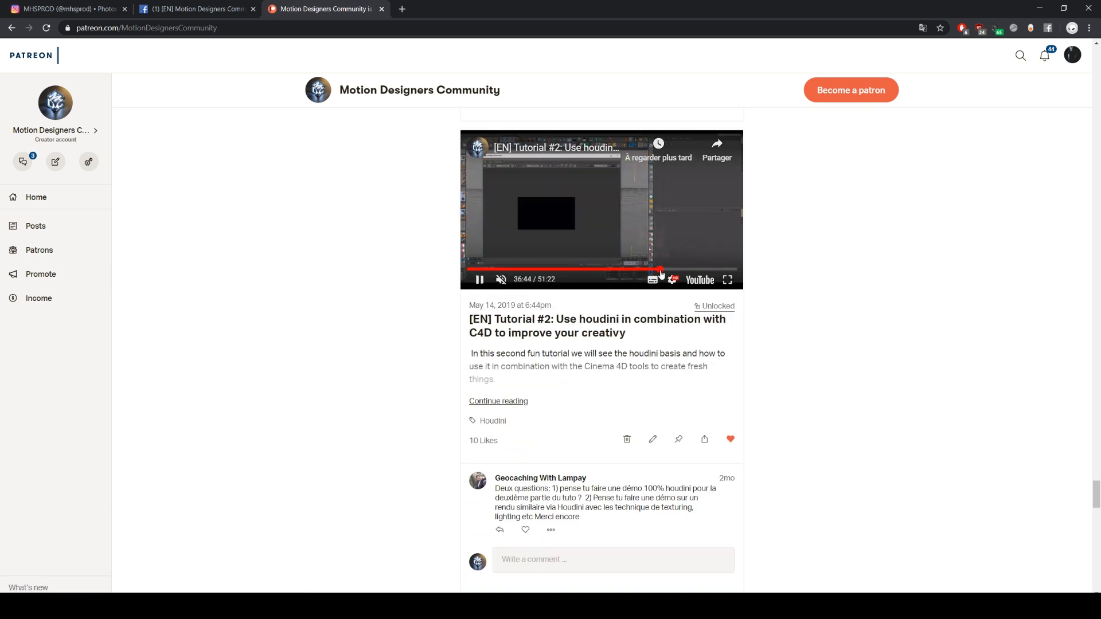
left_click(686, 269)
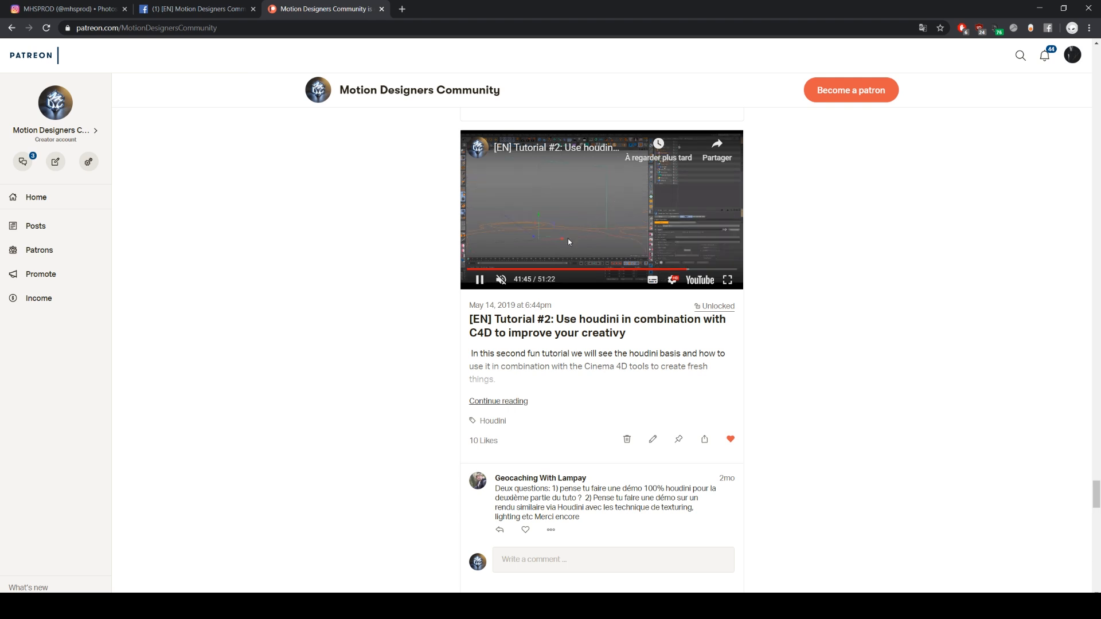
left_click(561, 270)
left_click(593, 209)
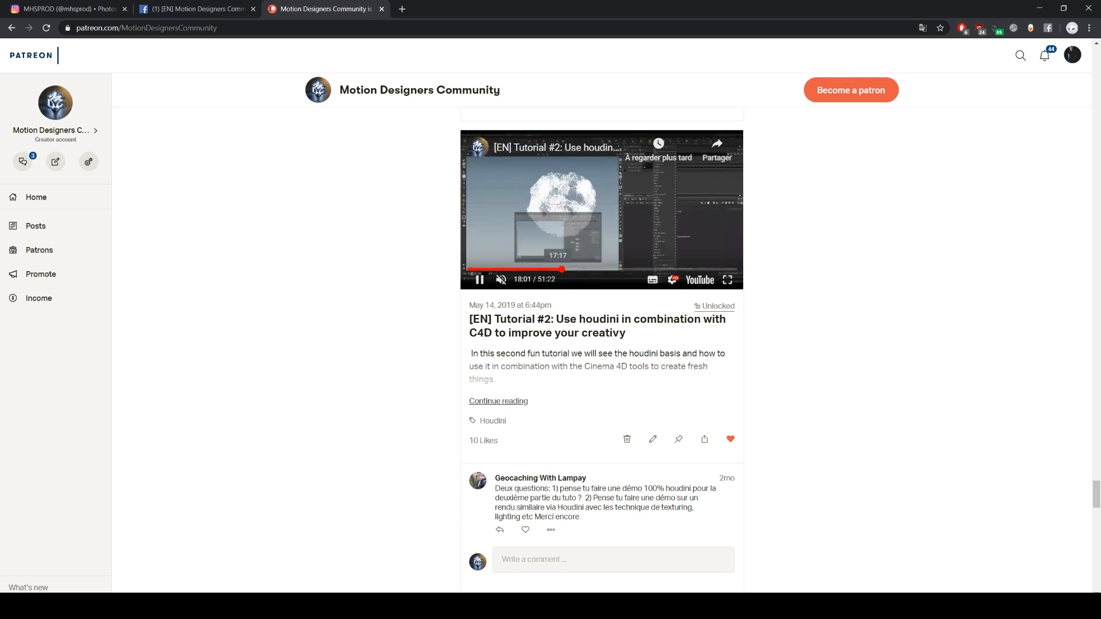
left_click(594, 270)
left_click(583, 219)
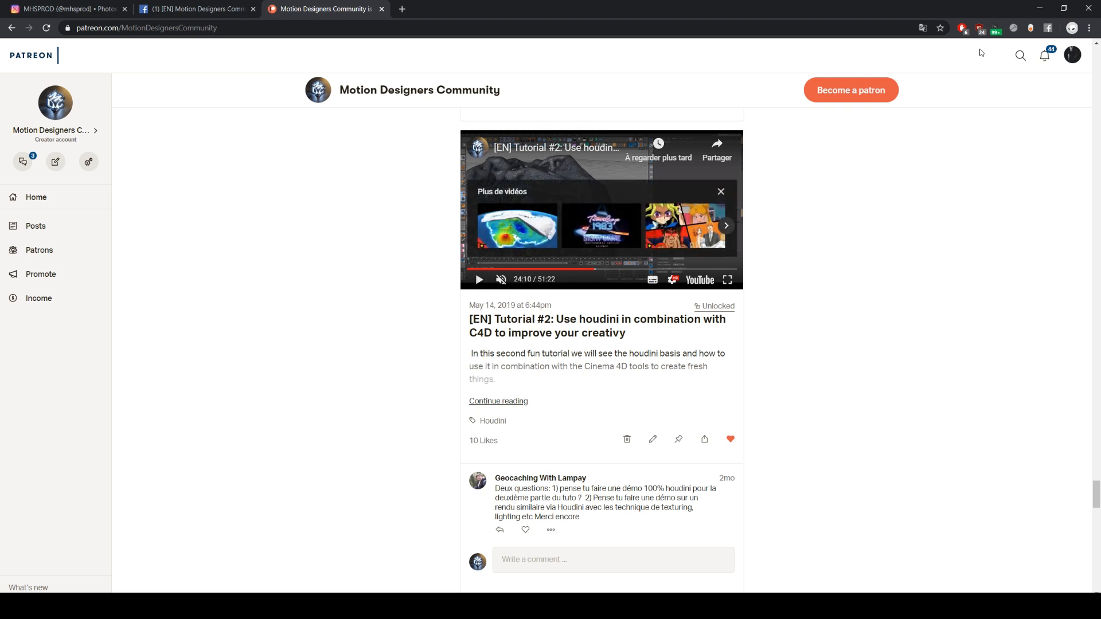
Switch to After Effects, create a composition from the imported Tutorial.png, and save the Houdini scene.
left_click(1039, 8)
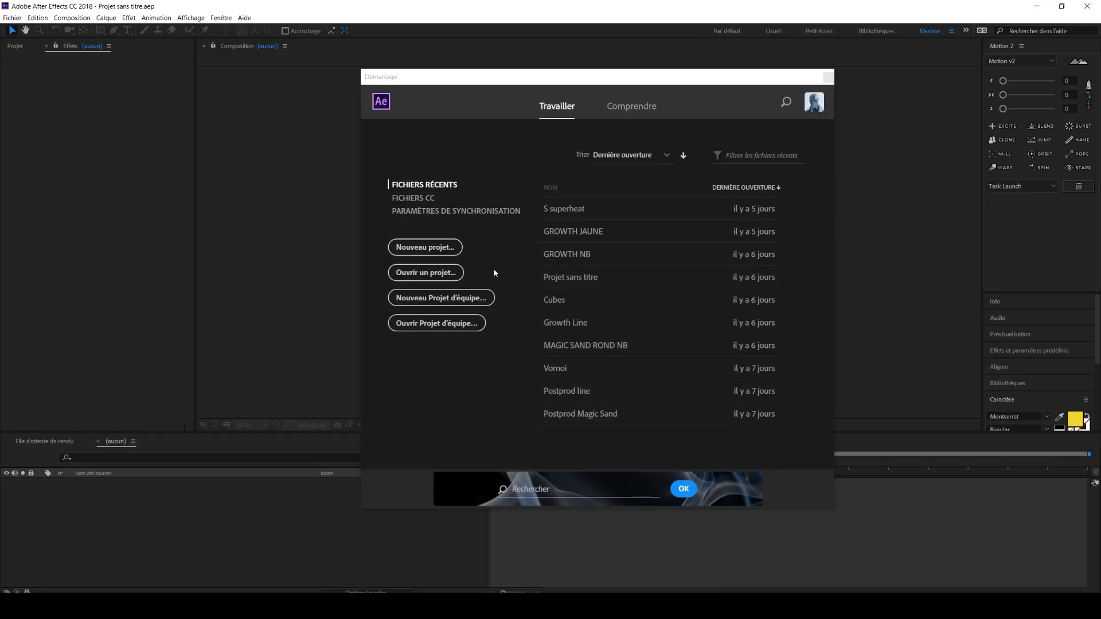
left_click(828, 77)
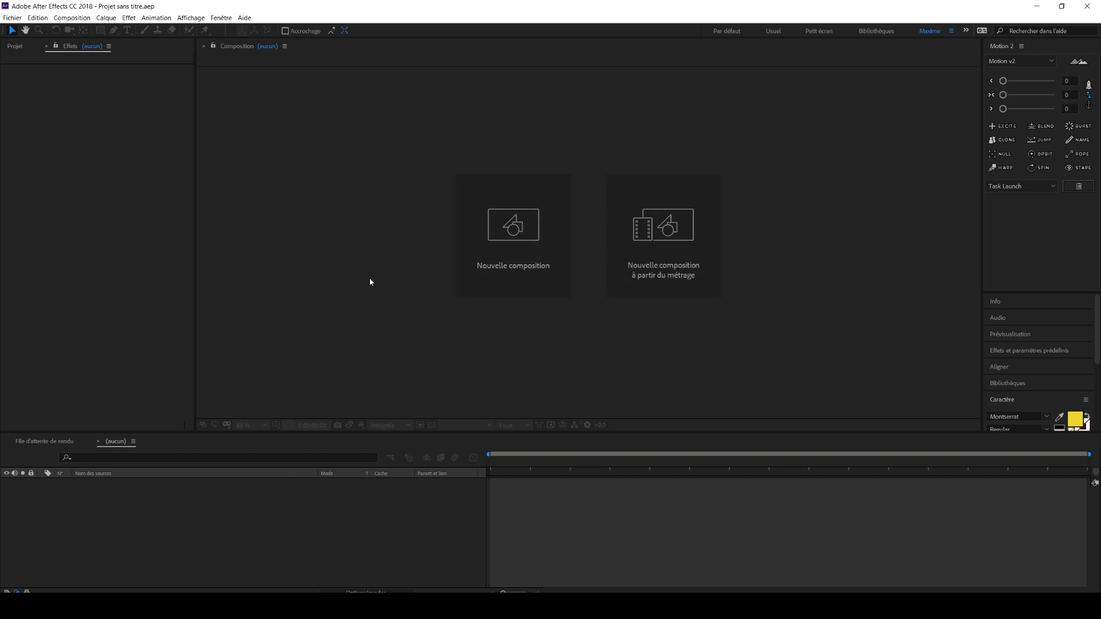
left_click(12, 17)
left_click(12, 18)
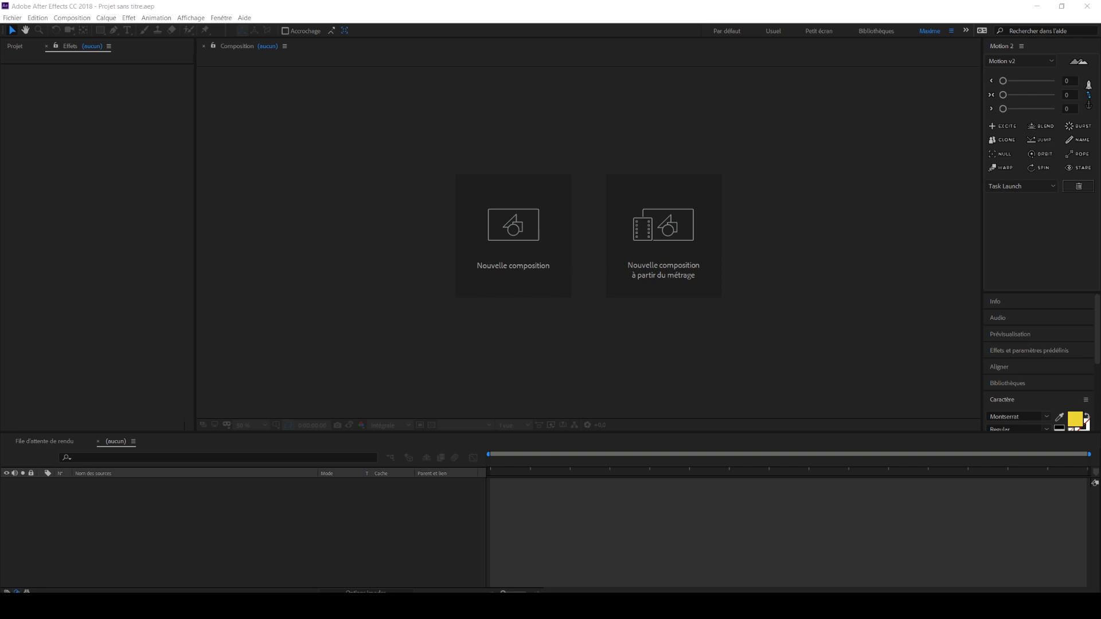
left_click_drag(66, 356, 63, 170)
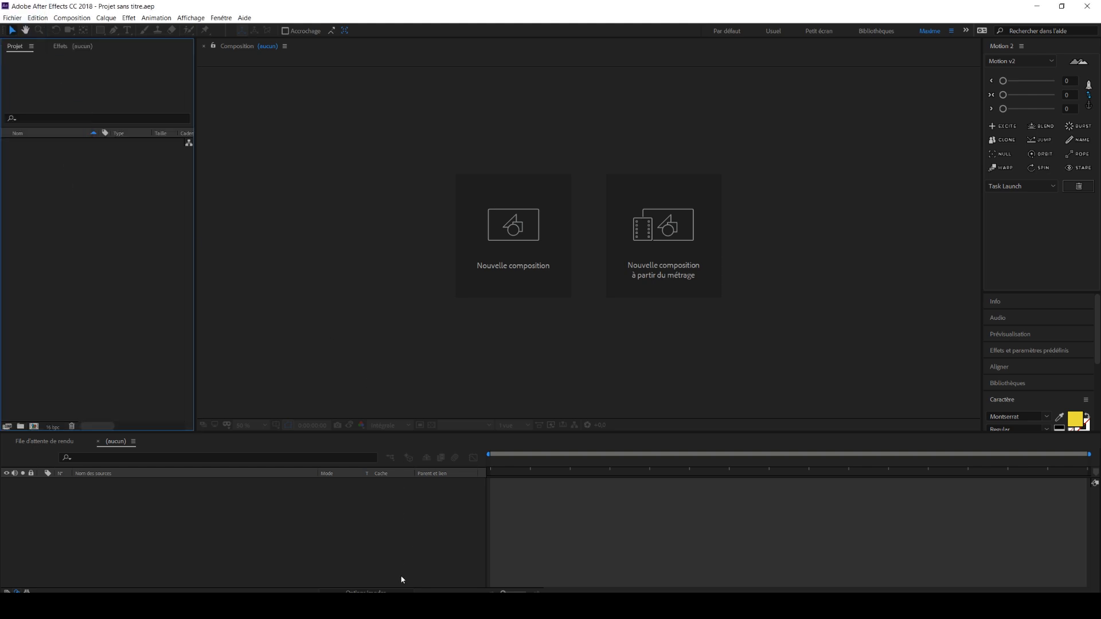
left_click_drag(46, 143, 398, 316)
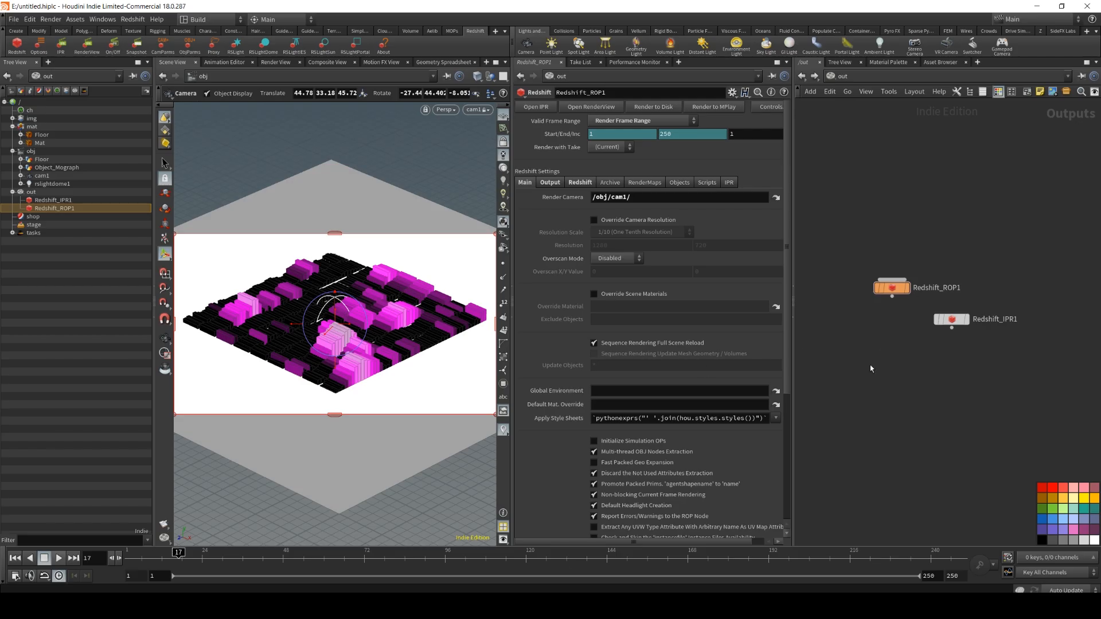
key("ctrl+s")
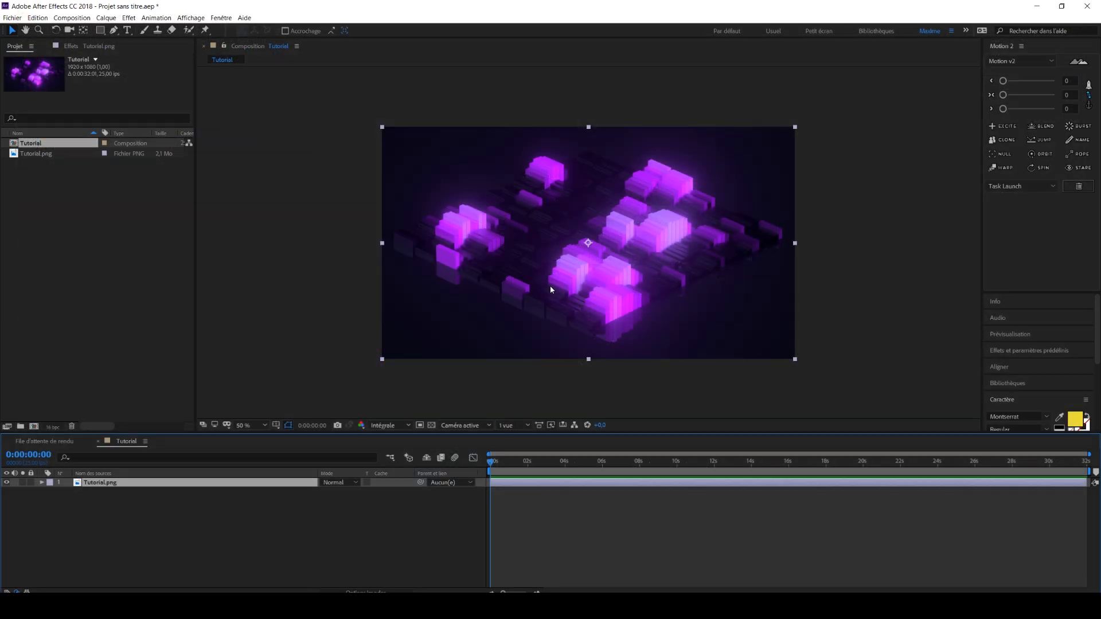
Add an adjustment layer above Tutorial.png in the Tutorial composition and apply the Courbes effect to it.
left_click(373, 265)
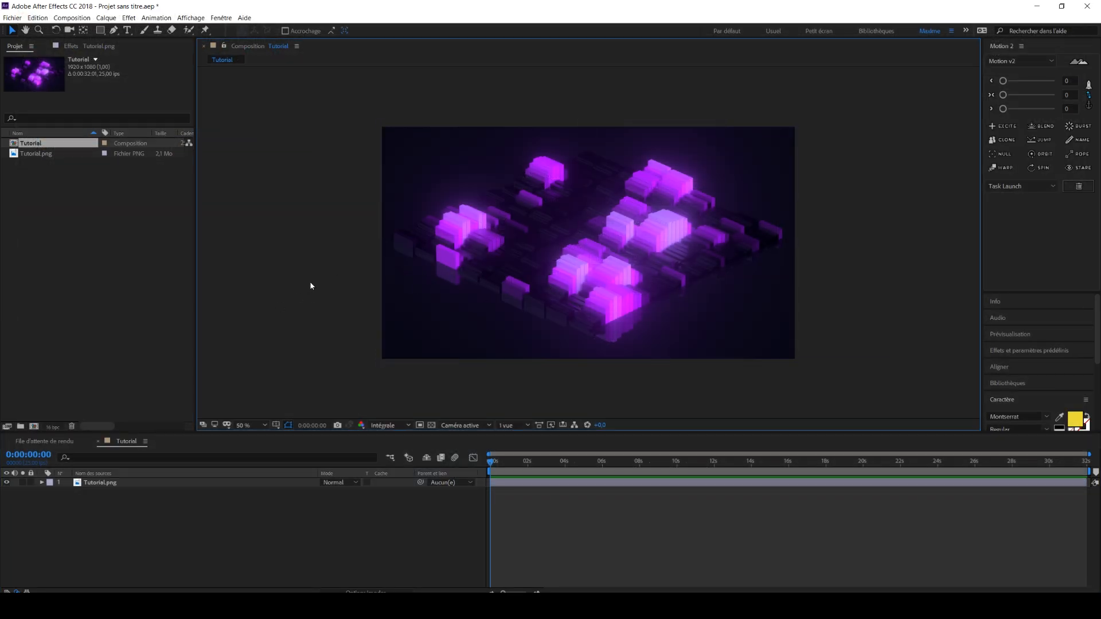
scroll(310, 281, "down", 2)
scroll(402, 277, "up", 2)
left_click(128, 531)
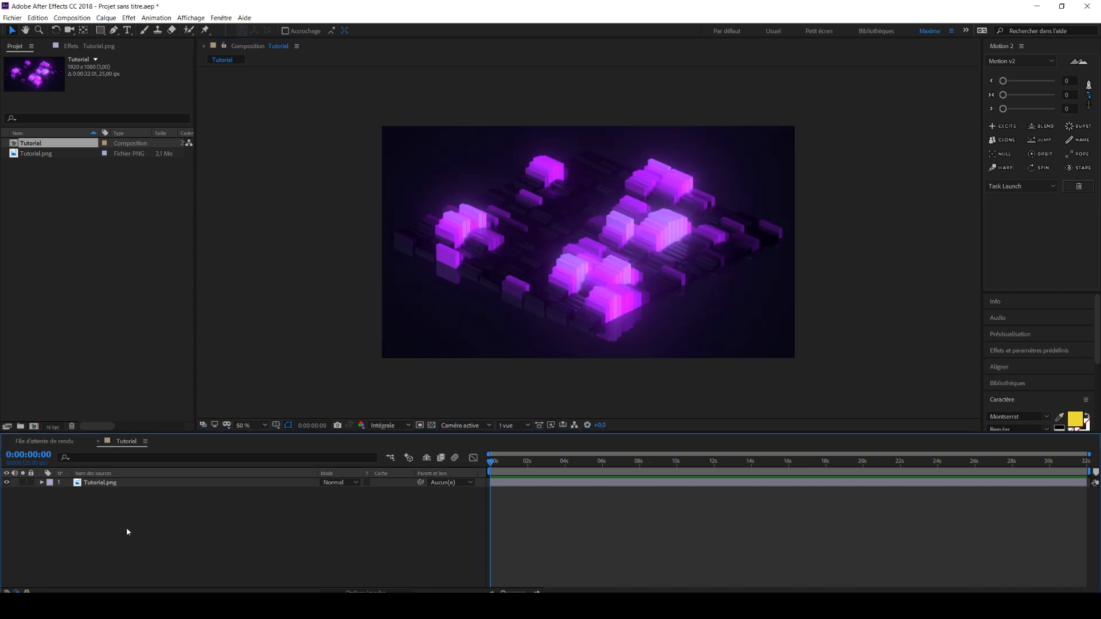
key("ctrl+alt+y")
key("ctrl+space")
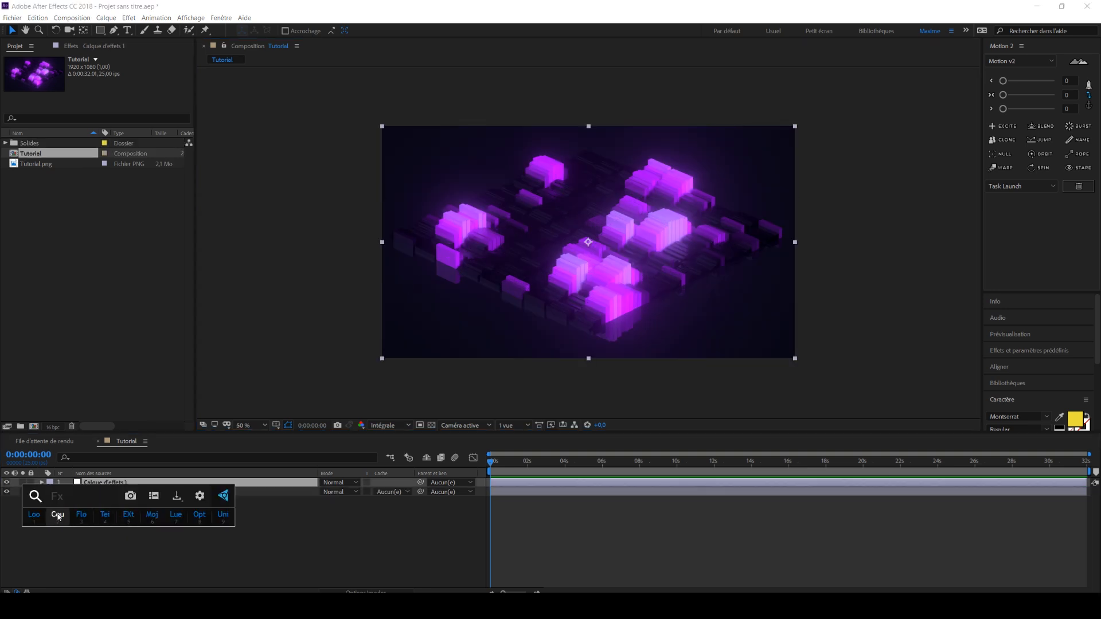
key("Escape")
Raise the black point of the RVB curve slightly while anchoring its midpoint, and compare the image with the adjustment layer toggled.
left_click(95, 45)
mouse_move(88, 175)
left_mouse_down()
mouse_move(83, 155)
mouse_move(85, 179)
left_mouse_up()
left_click_drag(25, 240, 24, 236)
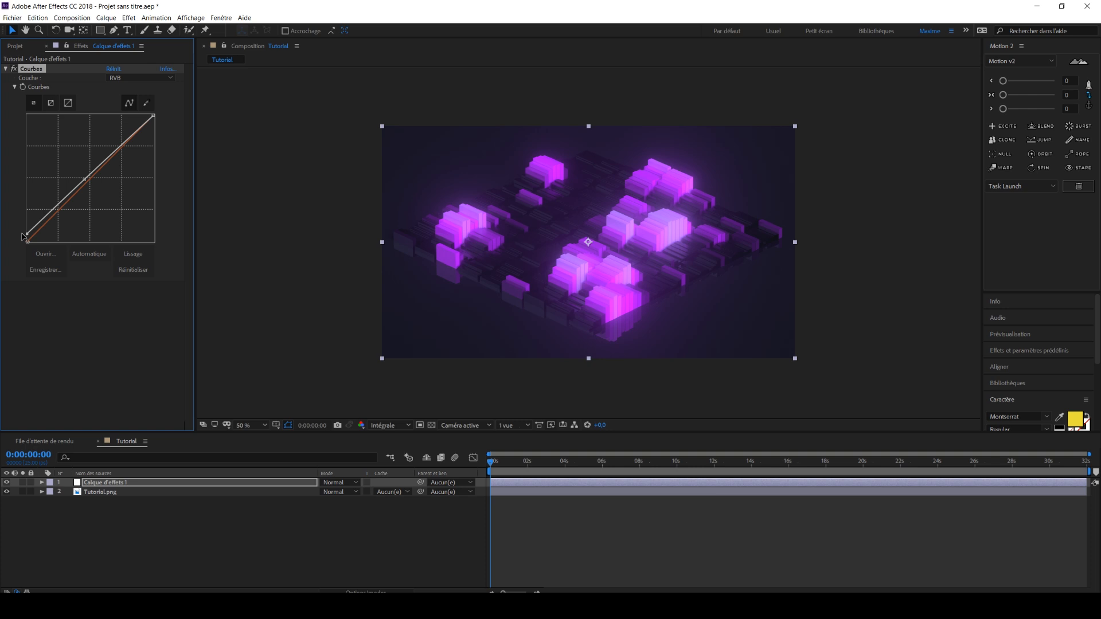
left_click(147, 541)
left_click(7, 483)
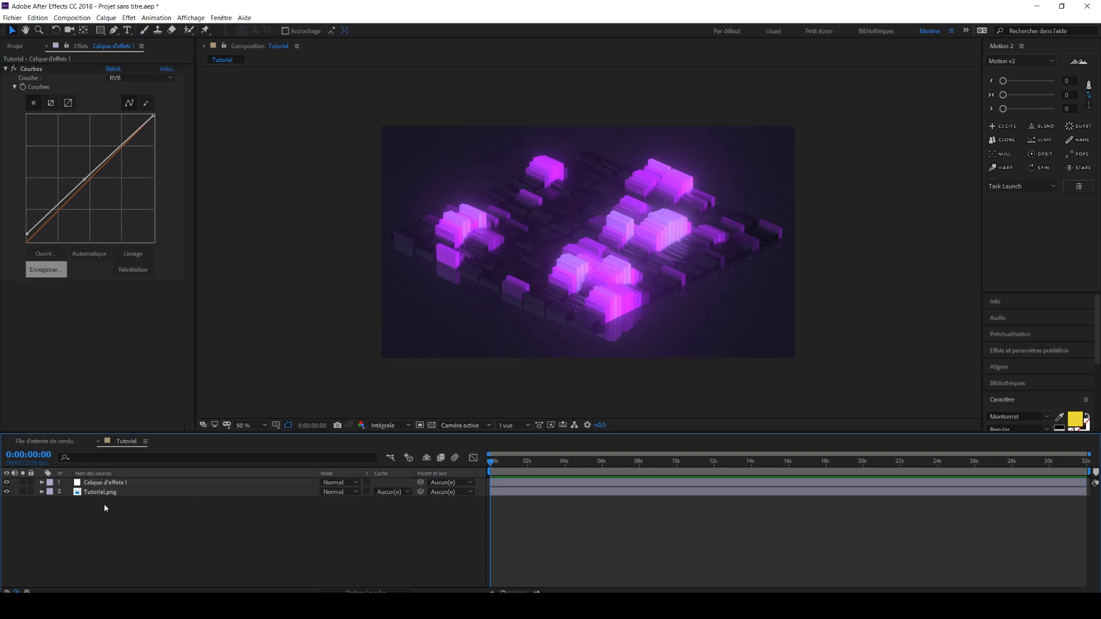
Add a second adjustment layer above the first and apply the uni.Finisher effect to it.
key("ctrl+alt+y")
key("ctrl+space")
type("finishe")
left_click(58, 486)
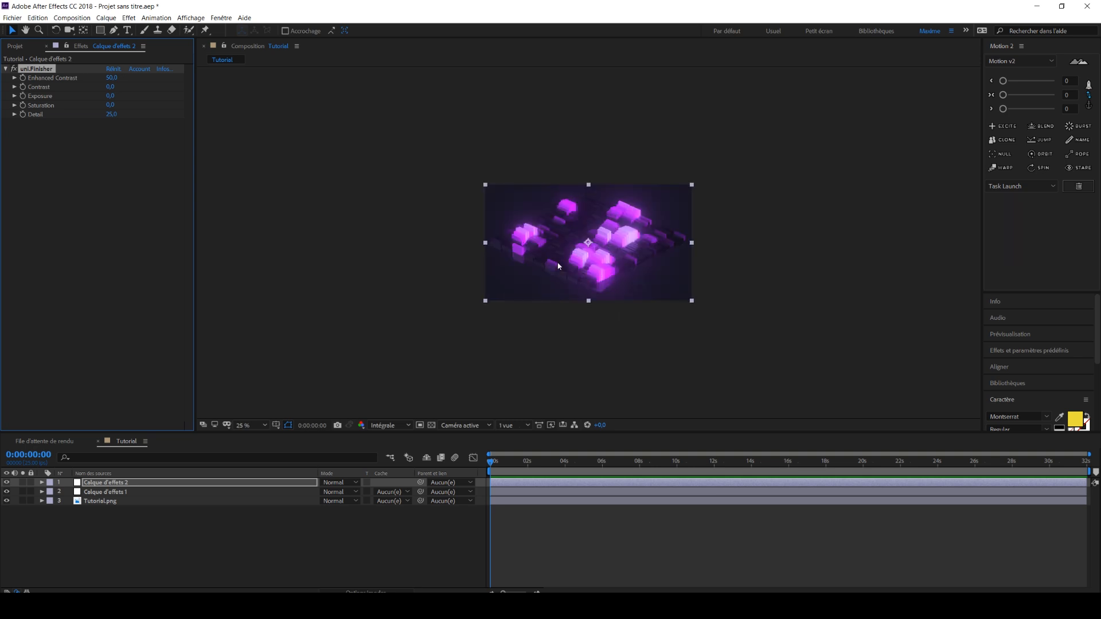
key("period")
key("period")
middle_click_drag(432, 224, 477, 291)
scroll(464, 250, "up", 1)
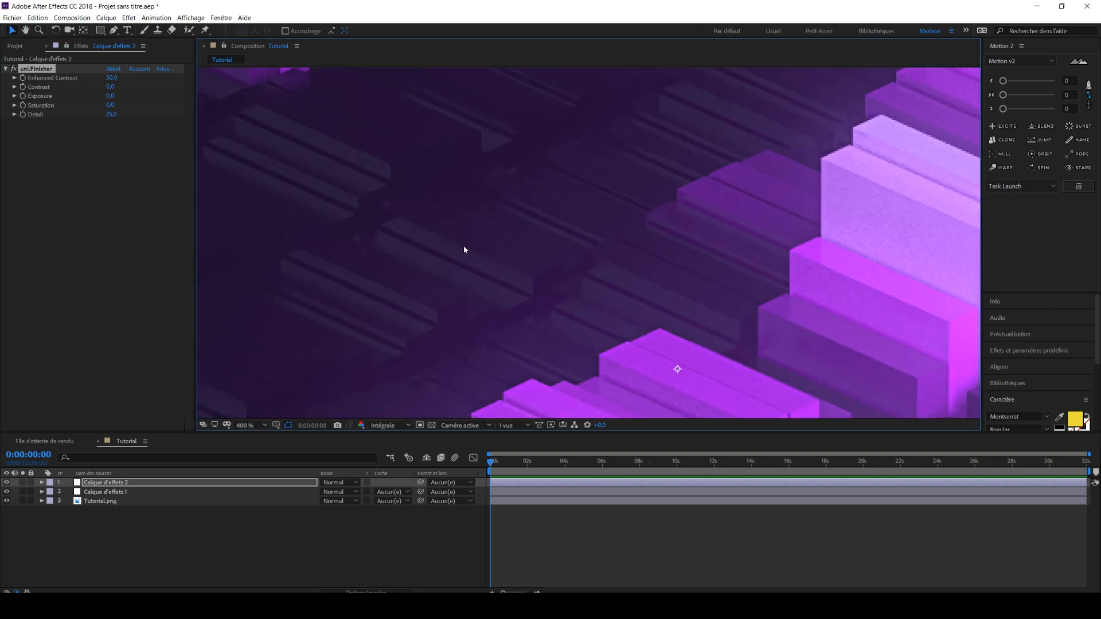
Compare the image with uni.Finisher switched off and on, and set the effect's Detail to 50.
left_click(12, 69)
left_click(13, 69)
scroll(531, 237, "up", 1)
middle_click_drag(618, 222, 611, 312)
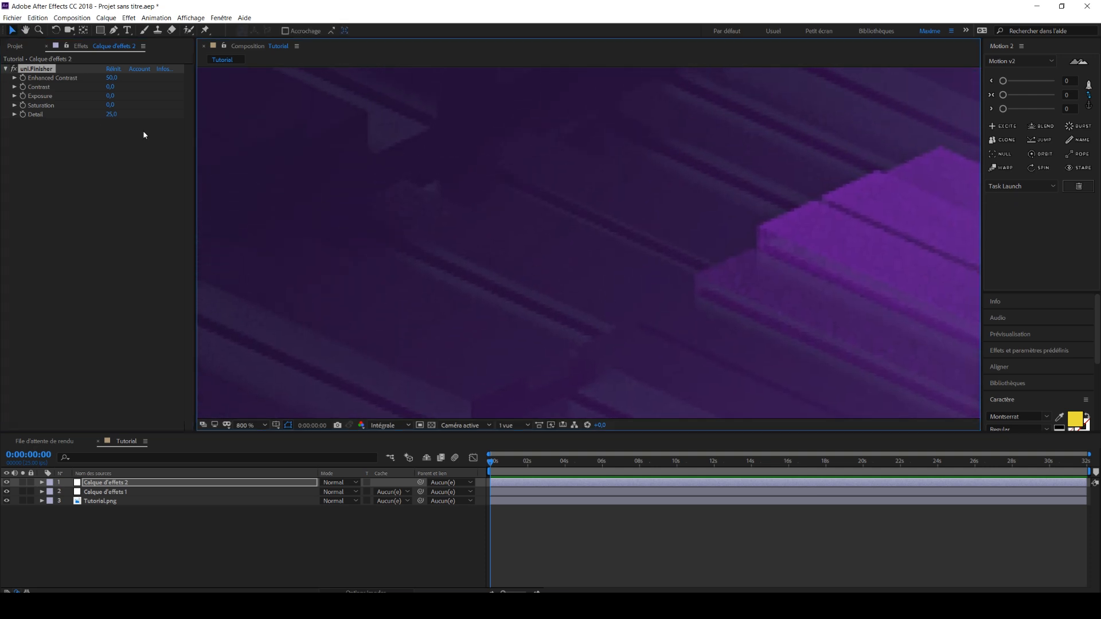
left_click(111, 114)
type("50")
key("Return")
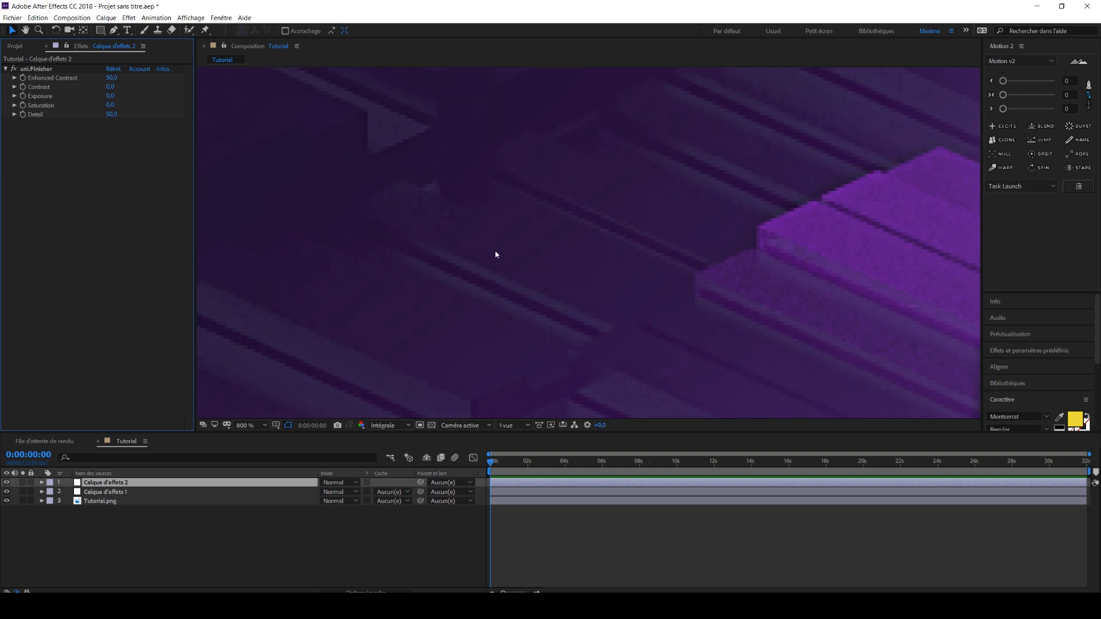
scroll(490, 264, "down", 3)
scroll(562, 304, "down", 2)
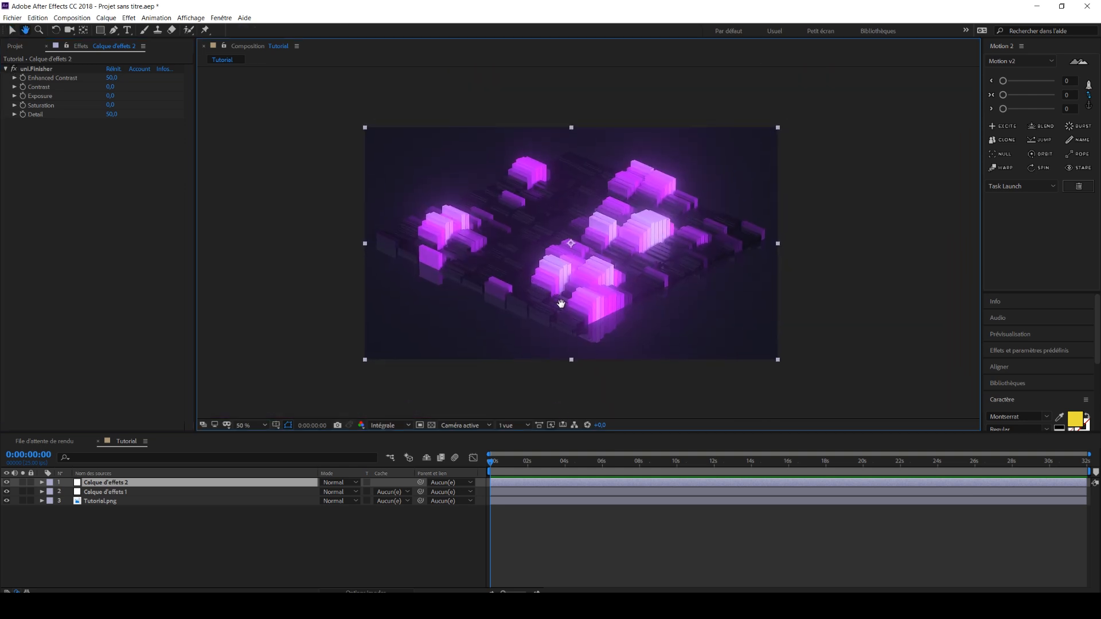
Isolate the Tutorial.png layer to compare the original with the graded image, and inspect the result at different sizes.
left_click(23, 501)
left_click(22, 501)
left_click(22, 501)
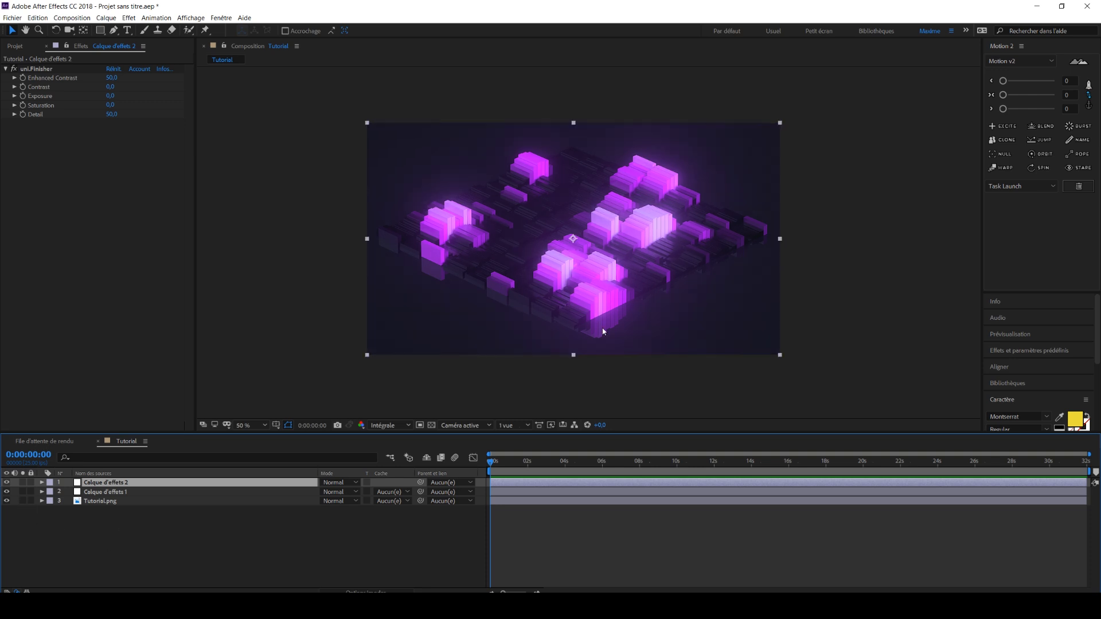
left_click(329, 253)
scroll(617, 263, "down", 6)
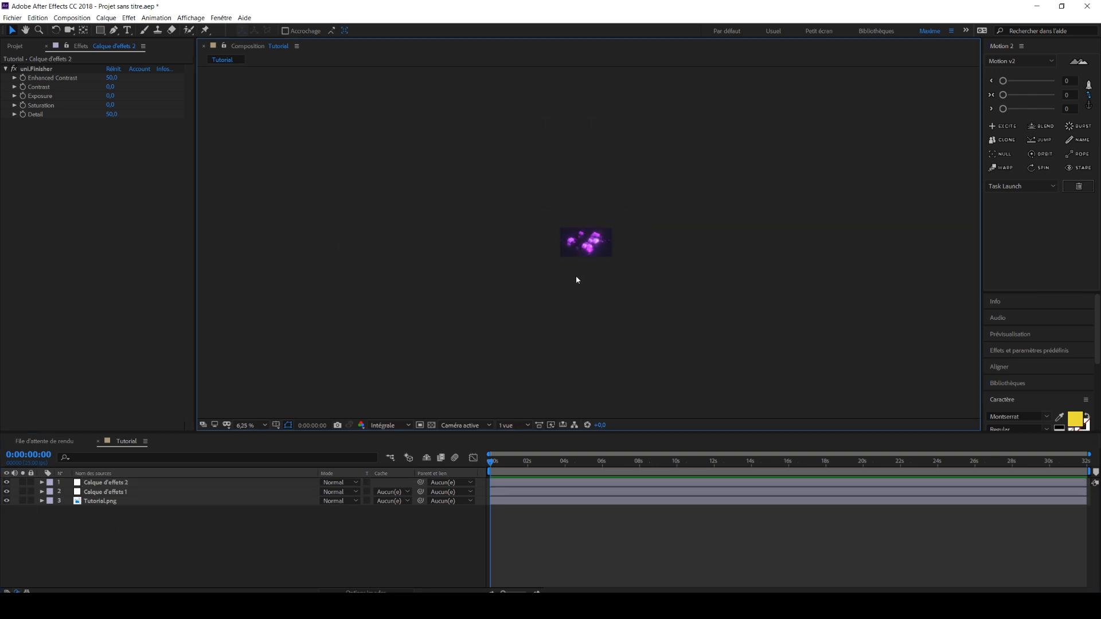
scroll(526, 273, "up", 7)
scroll(534, 272, "down", 1)
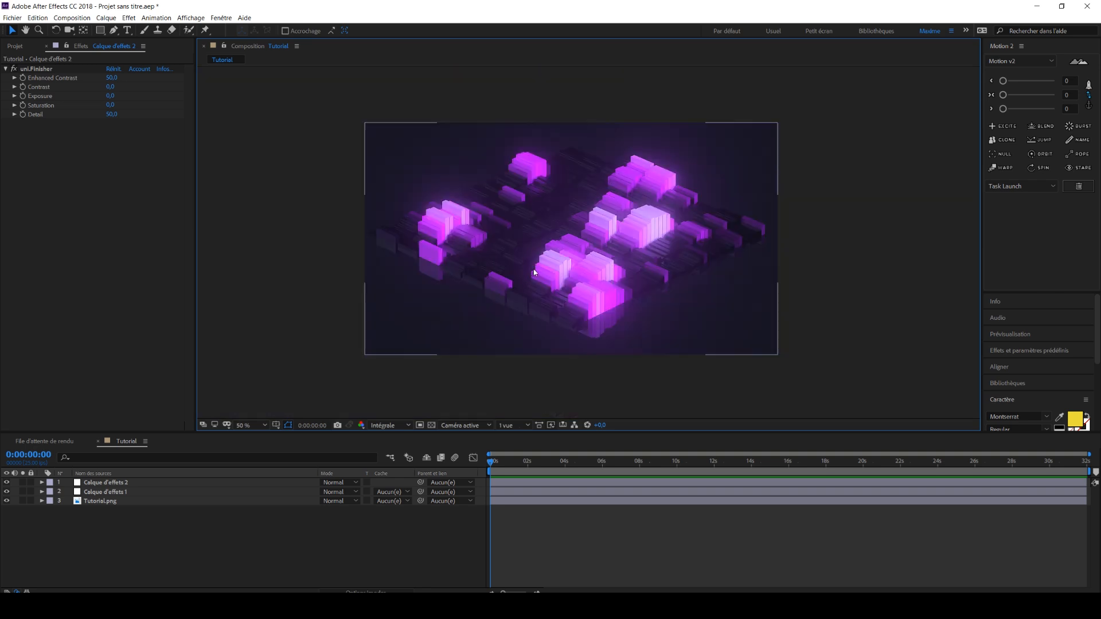
Apply the Plus net effect to the second adjustment layer, trying an intensity of 100 and settling on 25.
left_click(95, 483)
key("ctrl+space")
type("plus net")
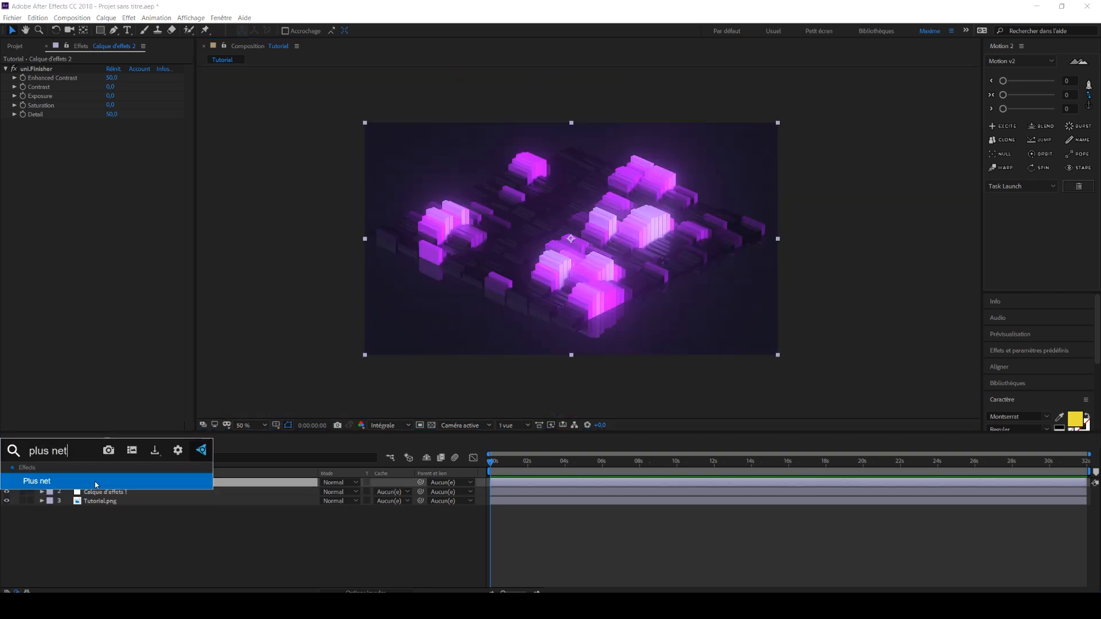
key("Return")
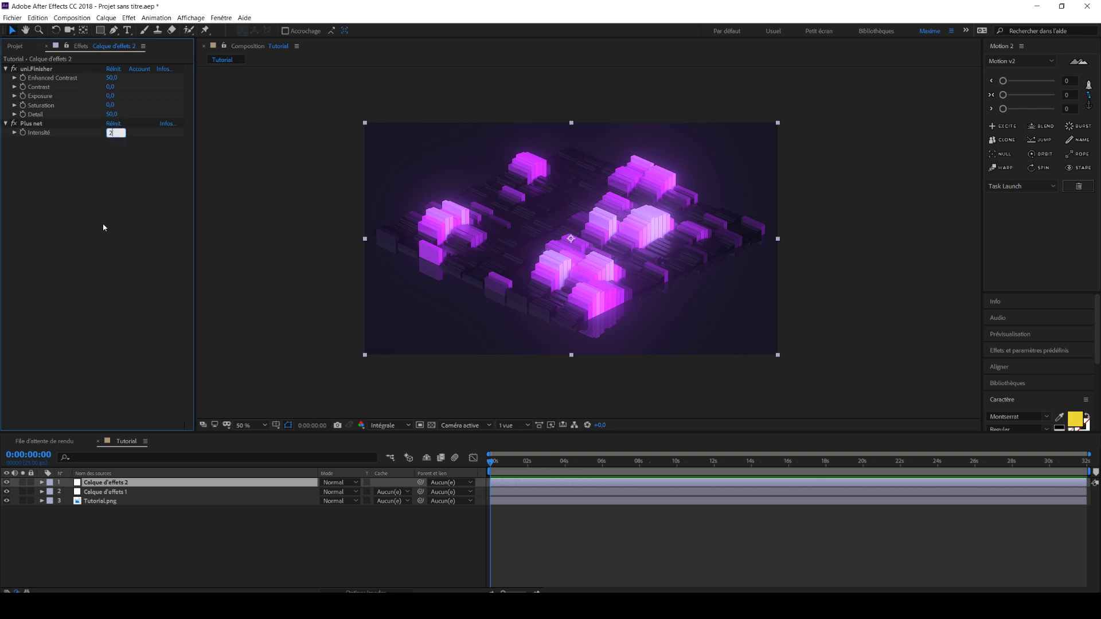
left_click(108, 132)
type("100")
key("Return")
scroll(513, 256, "up", 2)
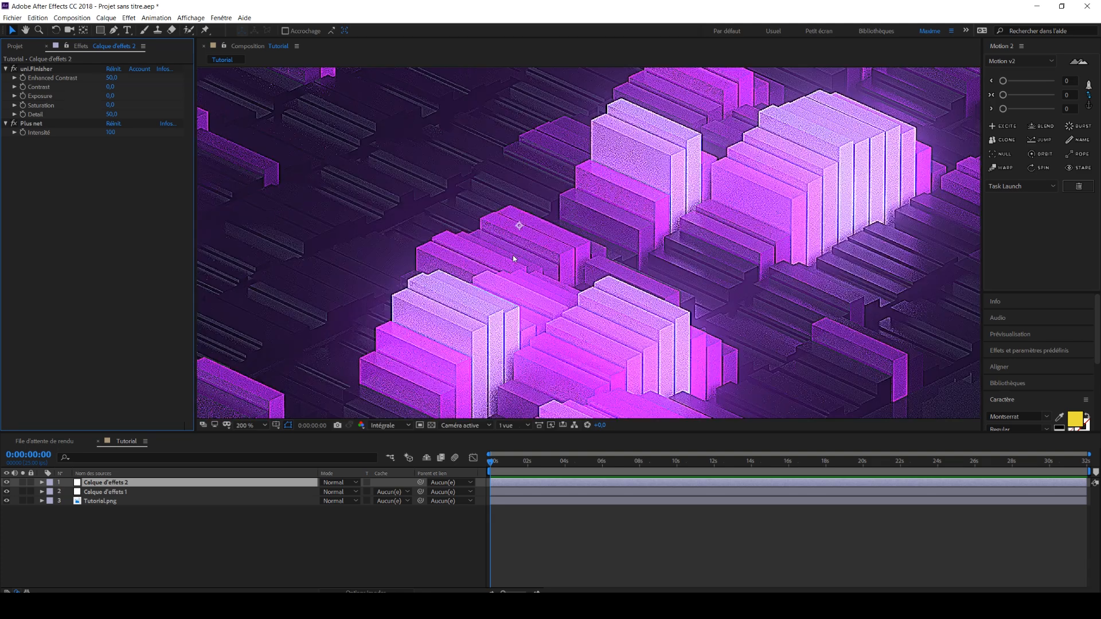
scroll(513, 256, "down", 2)
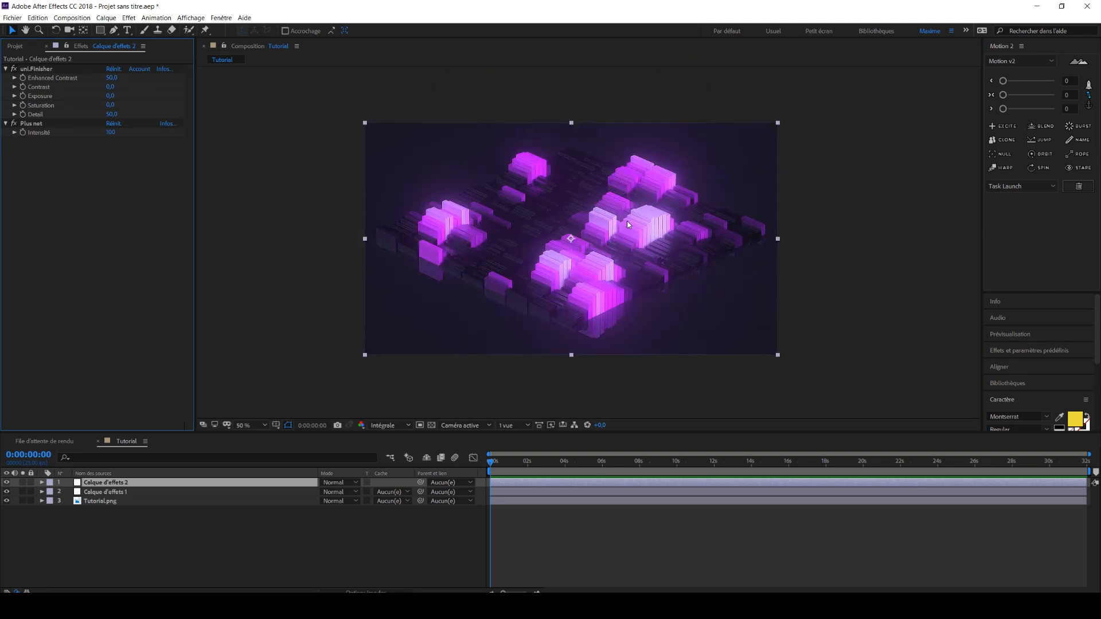
left_click(111, 132)
type("25")
key("Return")
Add a third adjustment layer above the others and apply the CC Vignette effect to it.
left_click(104, 530)
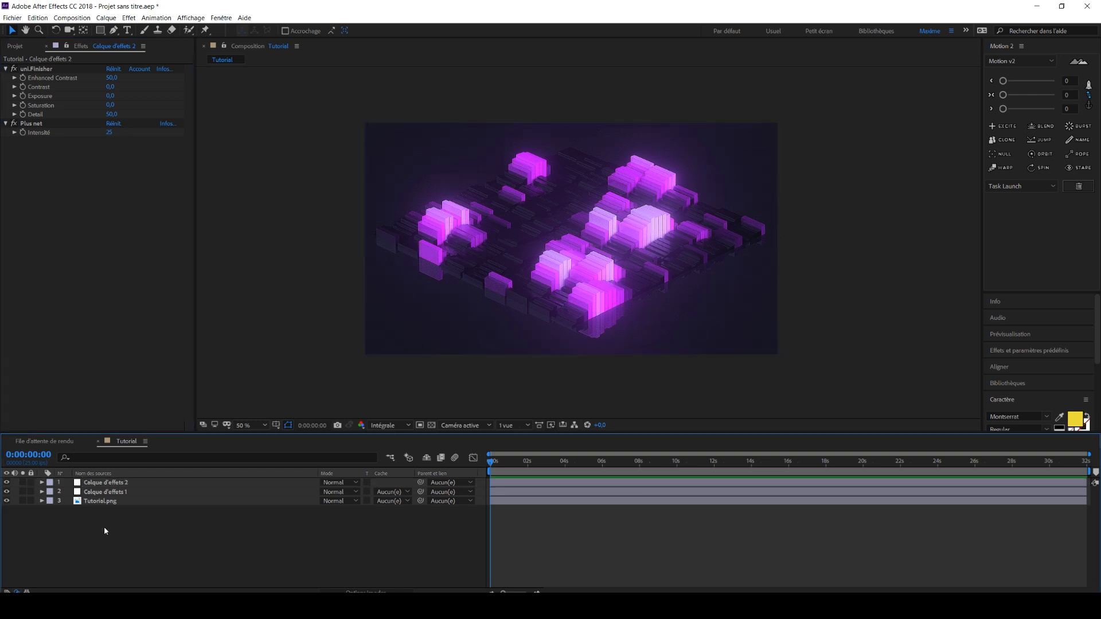
key("ctrl+alt+y")
key("ctrl+space")
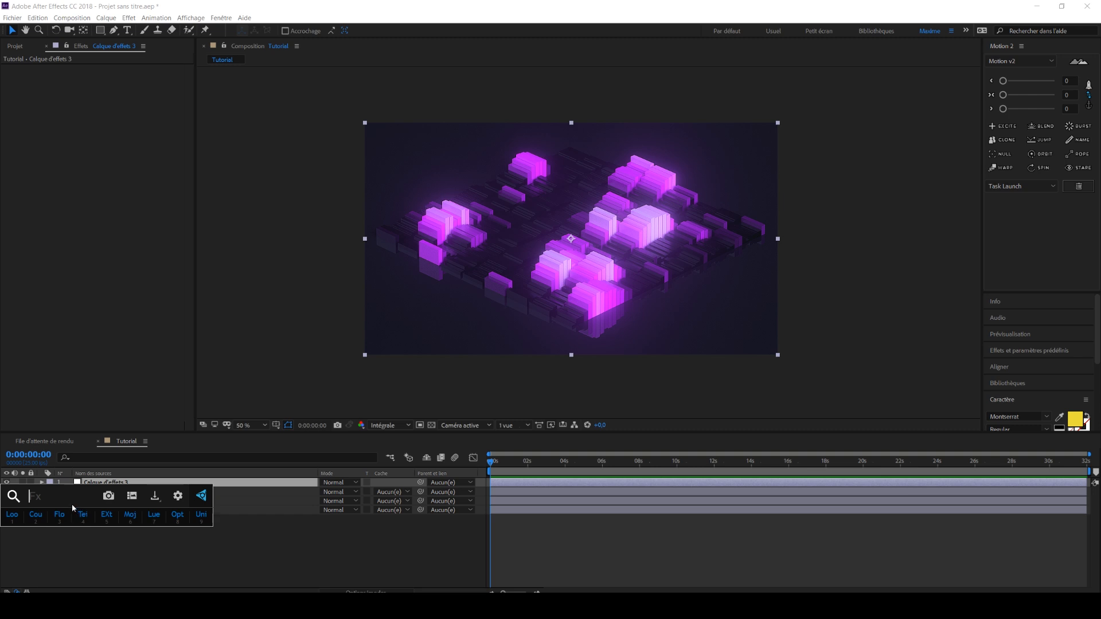
type("cc v")
key("Return")
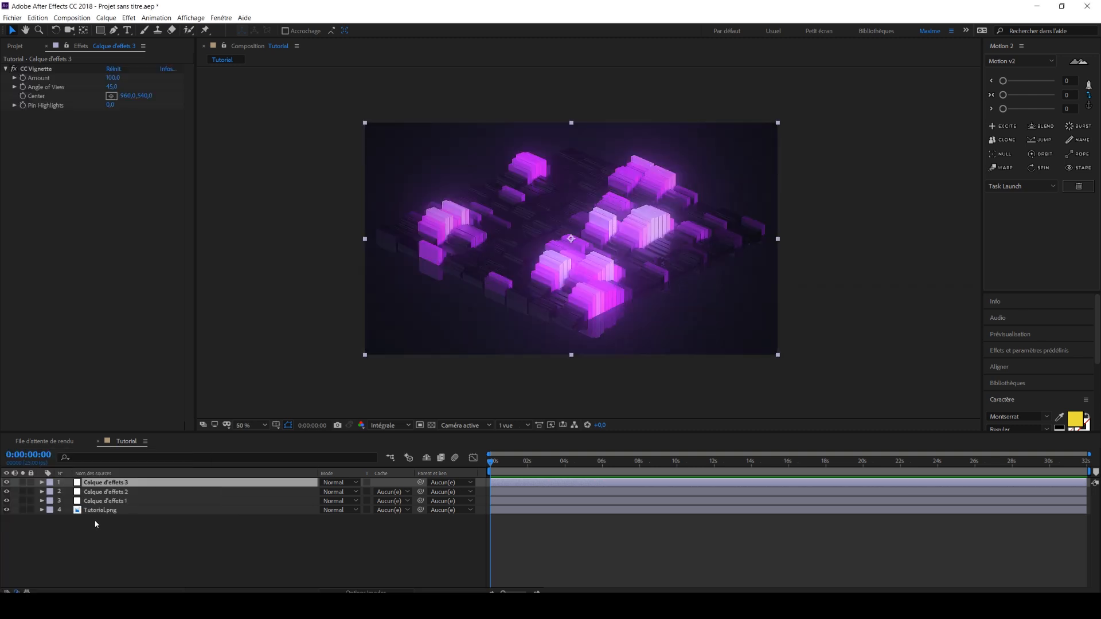
Add a fourth adjustment layer on top and apply the Deep Glow effect to it.
key("ctrl+alt+y")
key("ctrl+space")
type("deep")
key("Return")
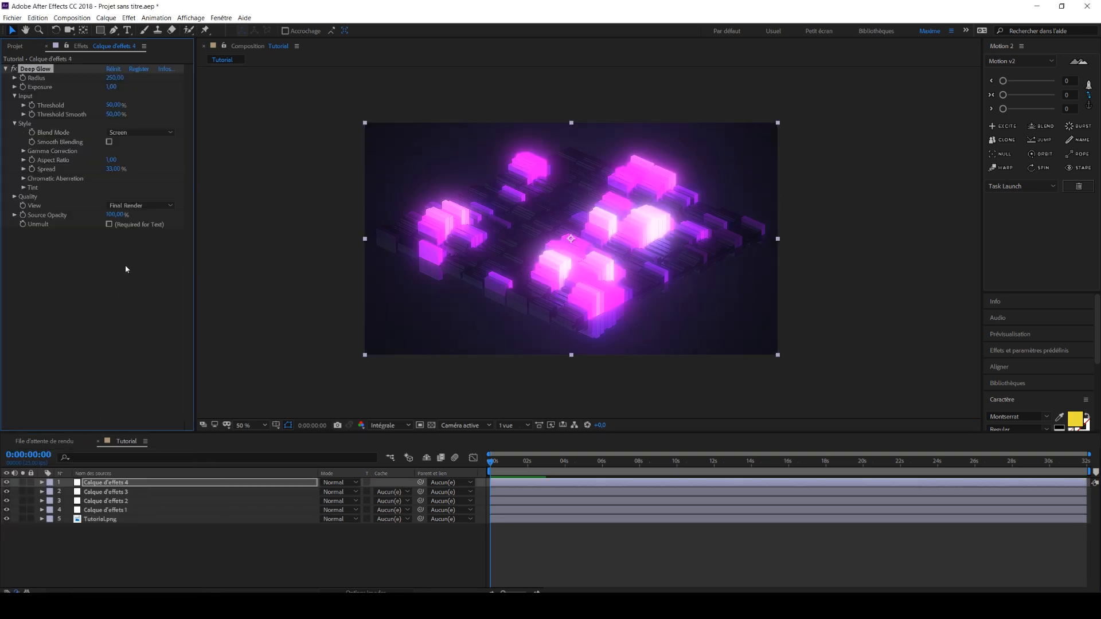
Set Deep Glow's Radius to 500 and its Exposure to 0.2 after trying 0.1.
left_click(115, 77)
type("500")
key("Return")
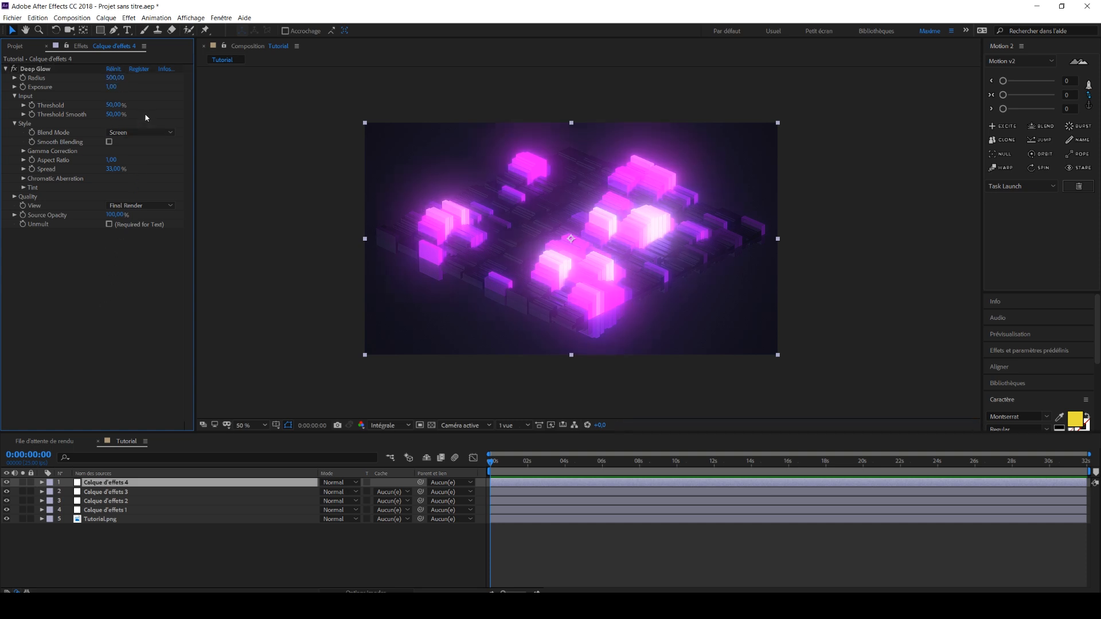
left_click(111, 87)
type("0.1")
key("Return")
left_click(110, 87)
type("0.2")
key("Return")
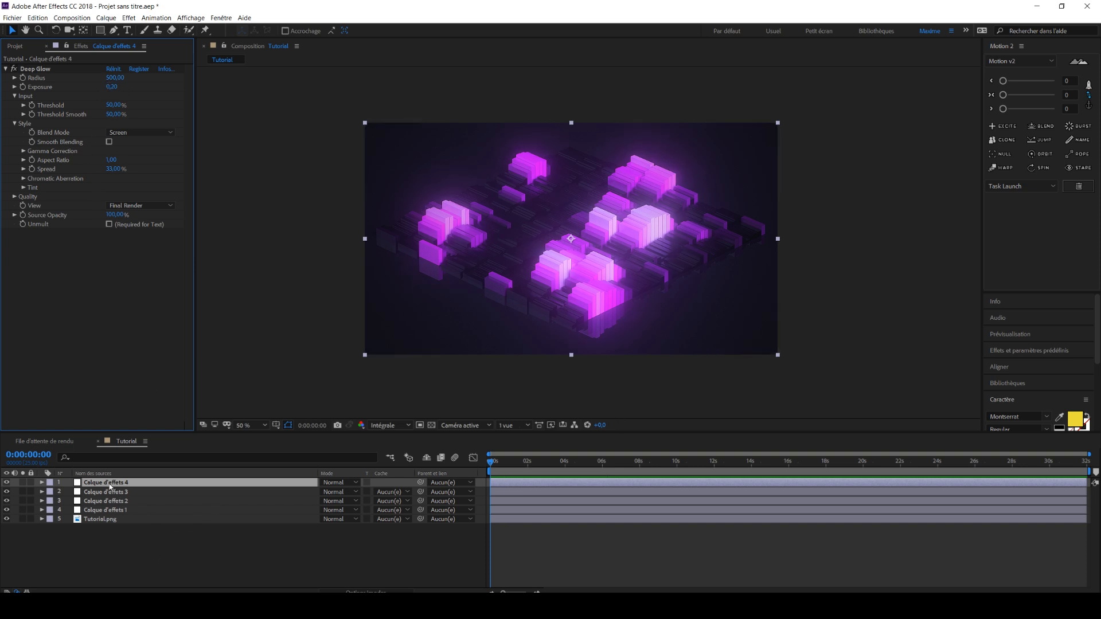
Duplicate Deep Glow on the fourth adjustment layer, reset the copy to its defaults, and set its Exposure to 0.2.
left_click(45, 70)
key("ctrl+d")
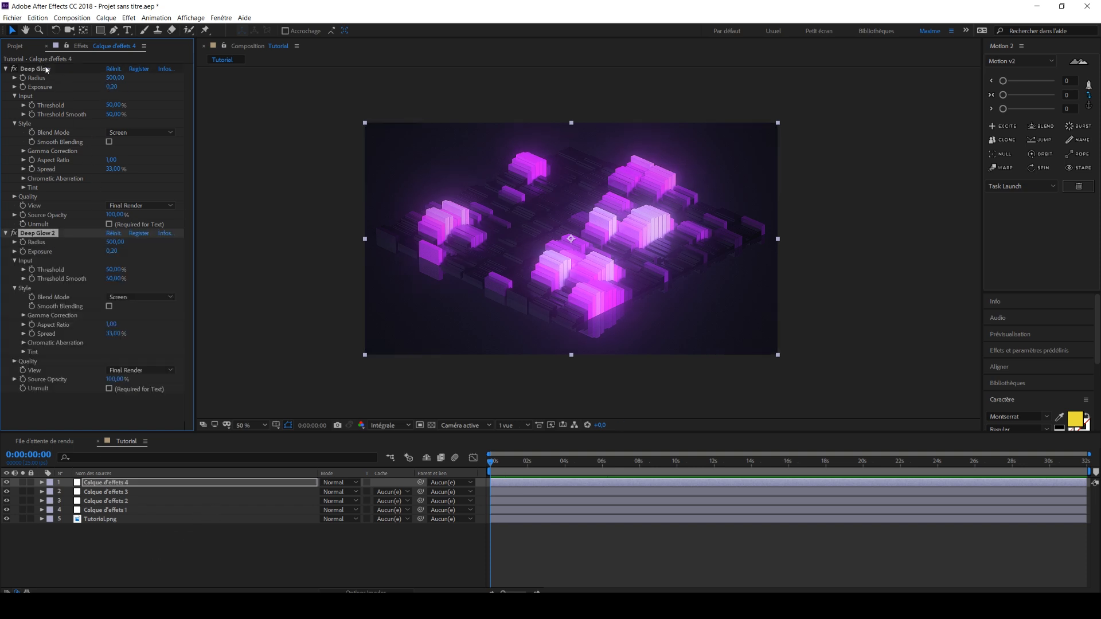
left_click(113, 234)
left_click(113, 252)
type("0")
left_click(233, 290)
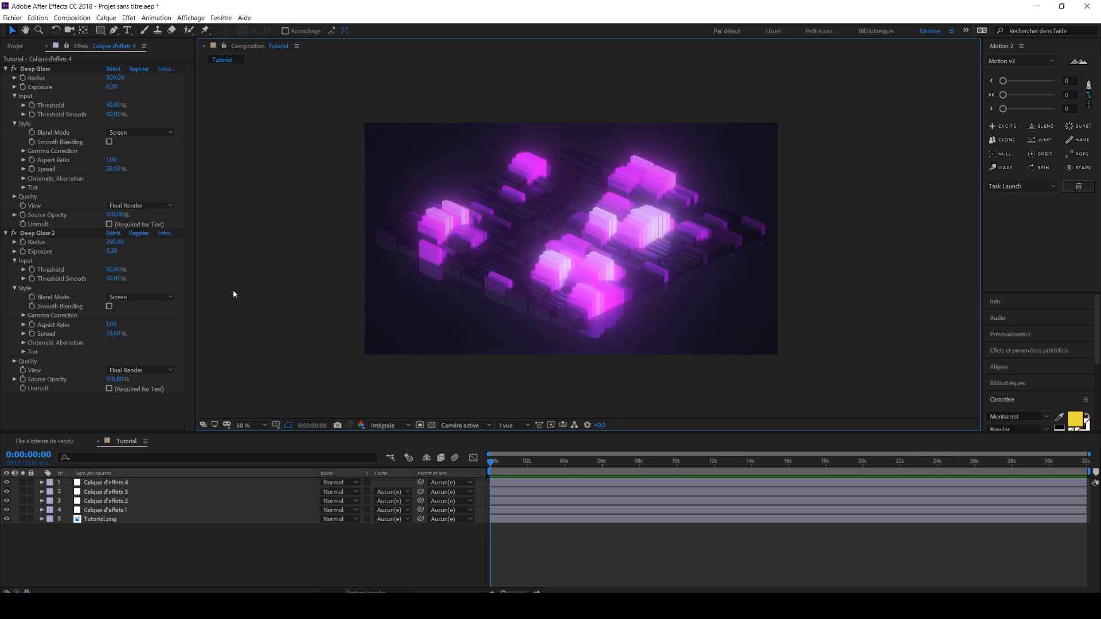
Inspect the double-glow result closely and compare it with the ungraded Tutorial.png layer.
scroll(403, 269, "down", 4)
scroll(402, 269, "up", 4)
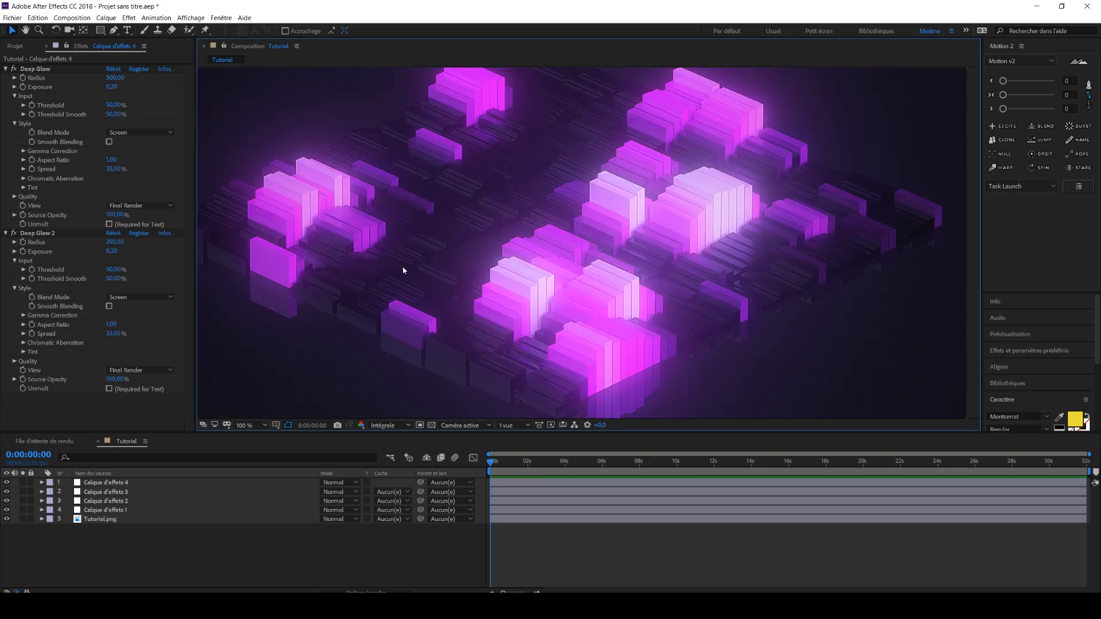
left_click(23, 519)
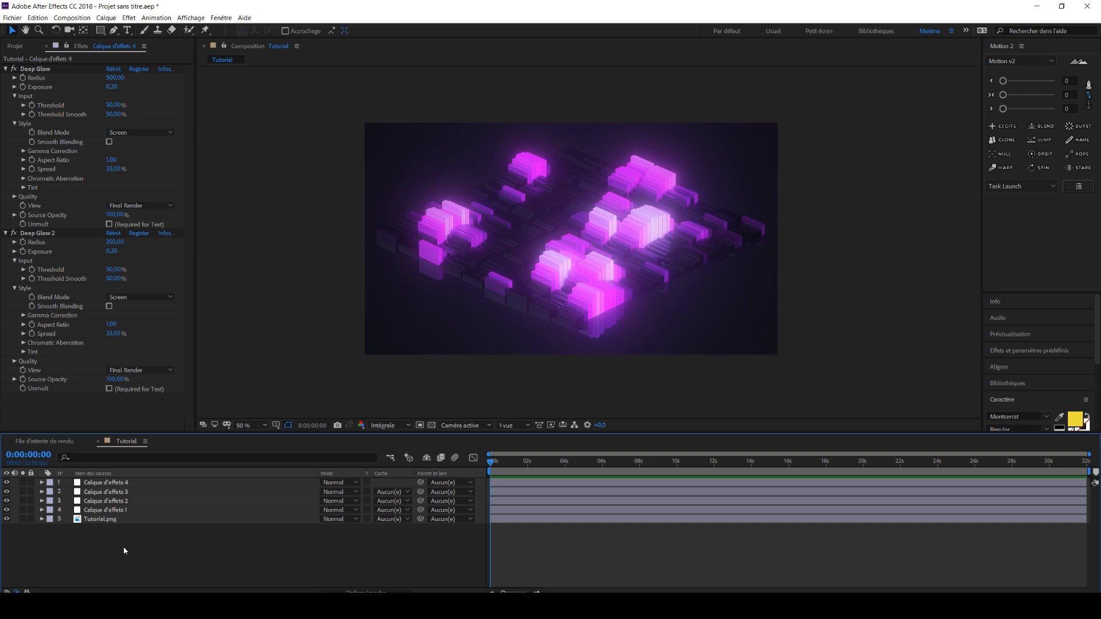
Add a fifth adjustment layer with the Looks effect and load the We the People look from the Enhancements category.
key("ctrl+alt+y")
key("ctrl+space")
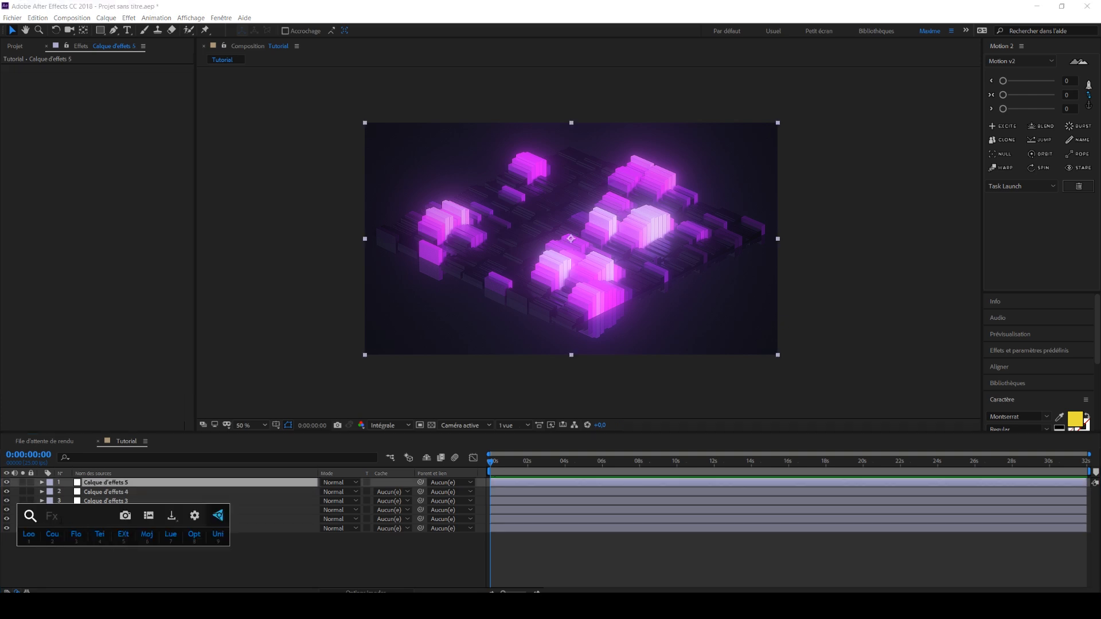
key("Escape")
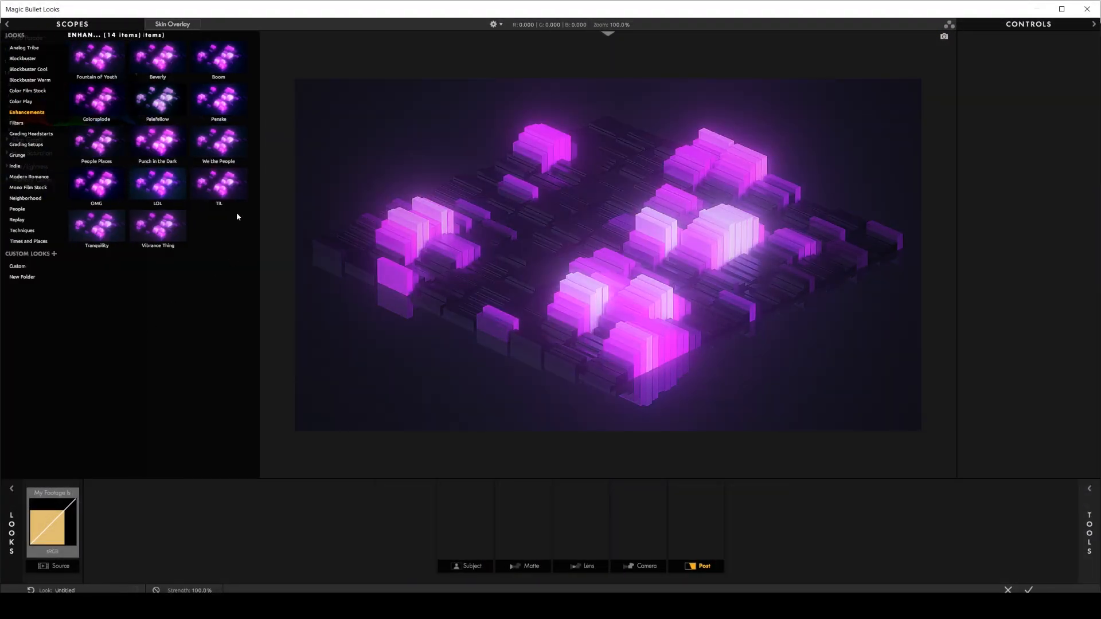
left_click(172, 131)
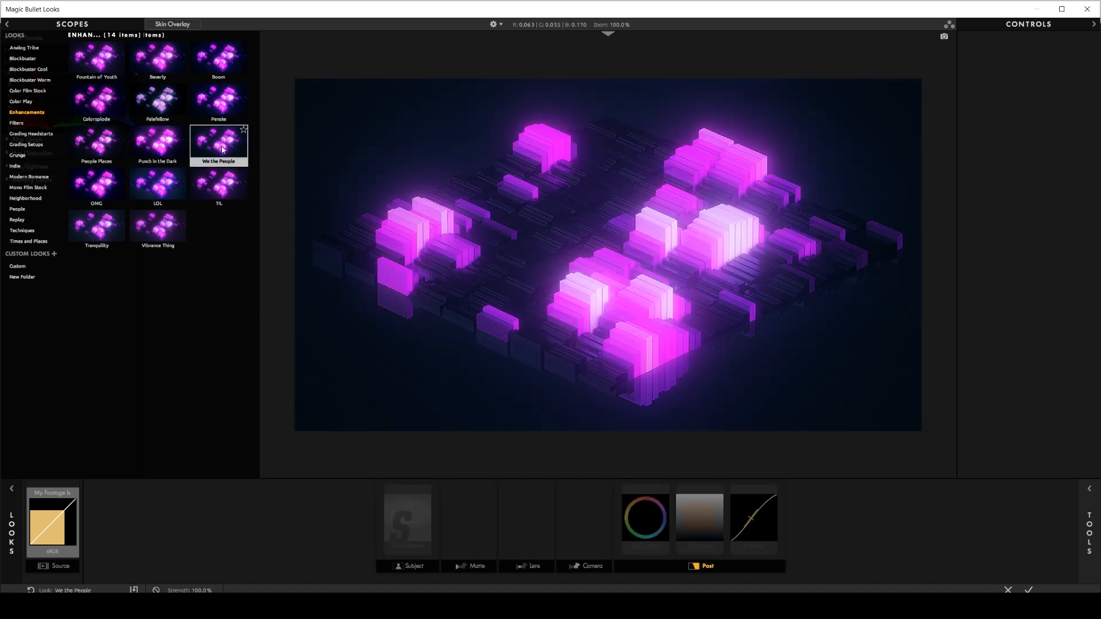
left_click(222, 149)
Add a Lens Distortion tool to the Lens stage of the look.
left_click(1090, 500)
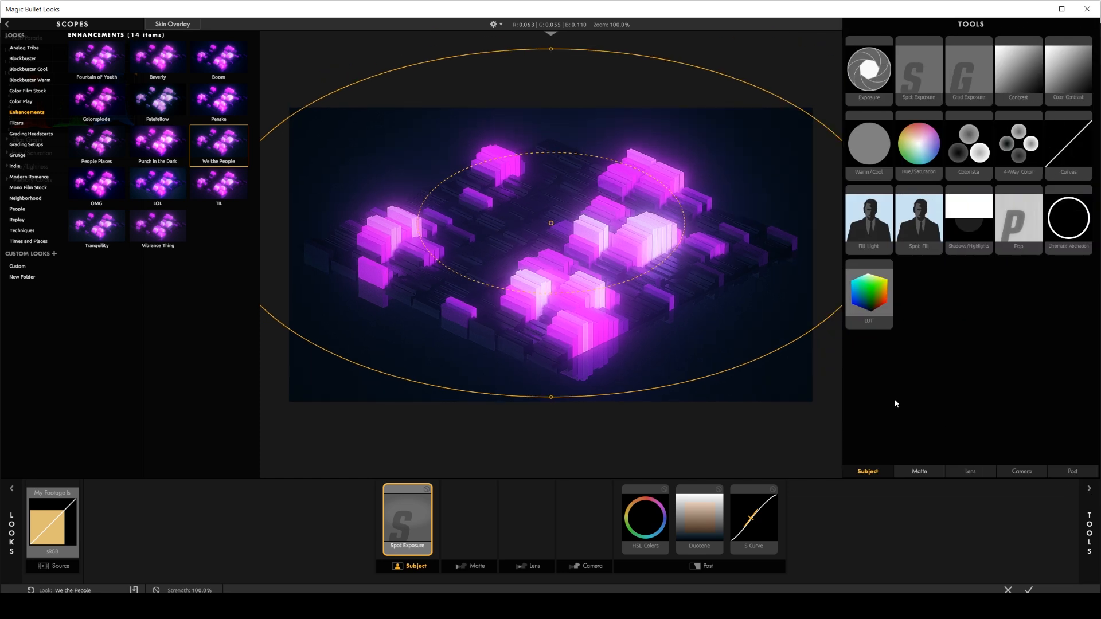
left_click(920, 471)
left_click(967, 471)
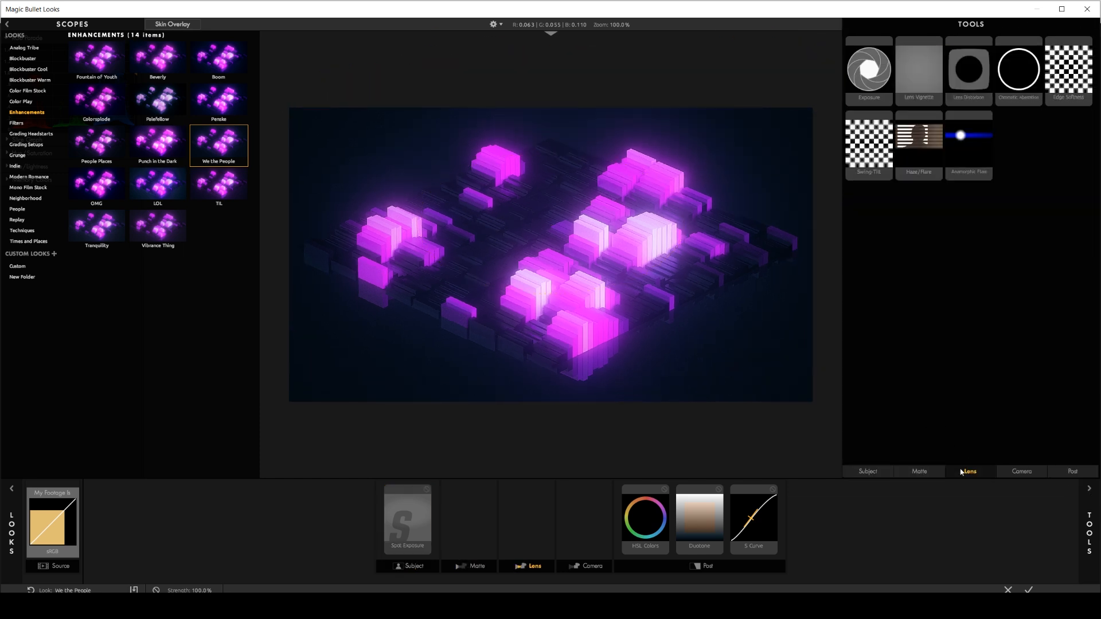
left_click_drag(963, 84, 526, 516)
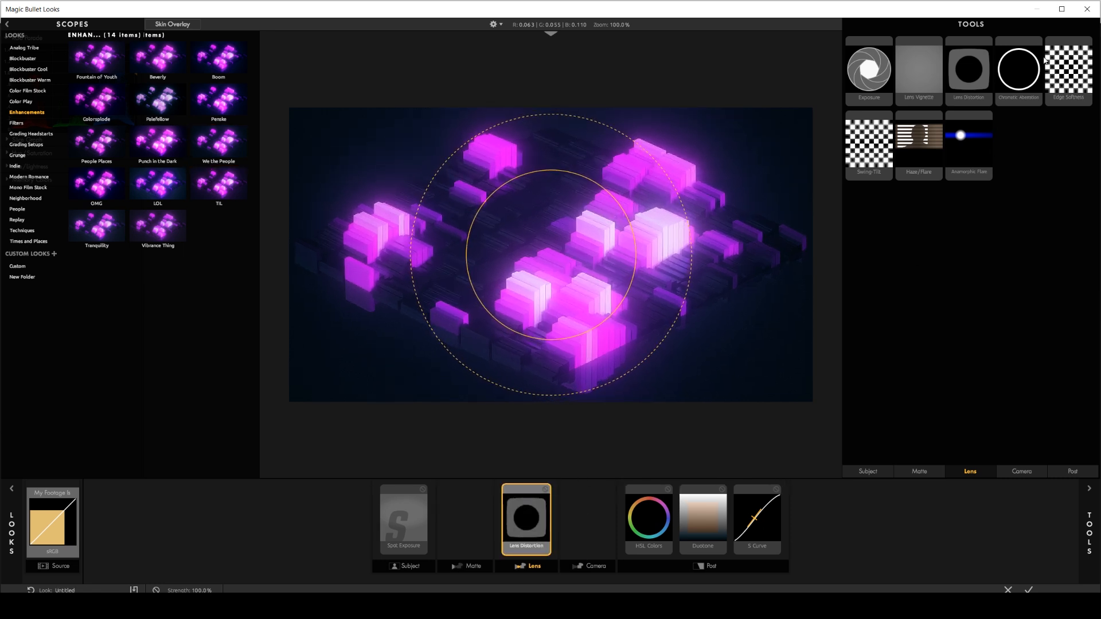
Add a Mojo II tool at the end of the look's Post stage and show its settings.
left_click(1013, 472)
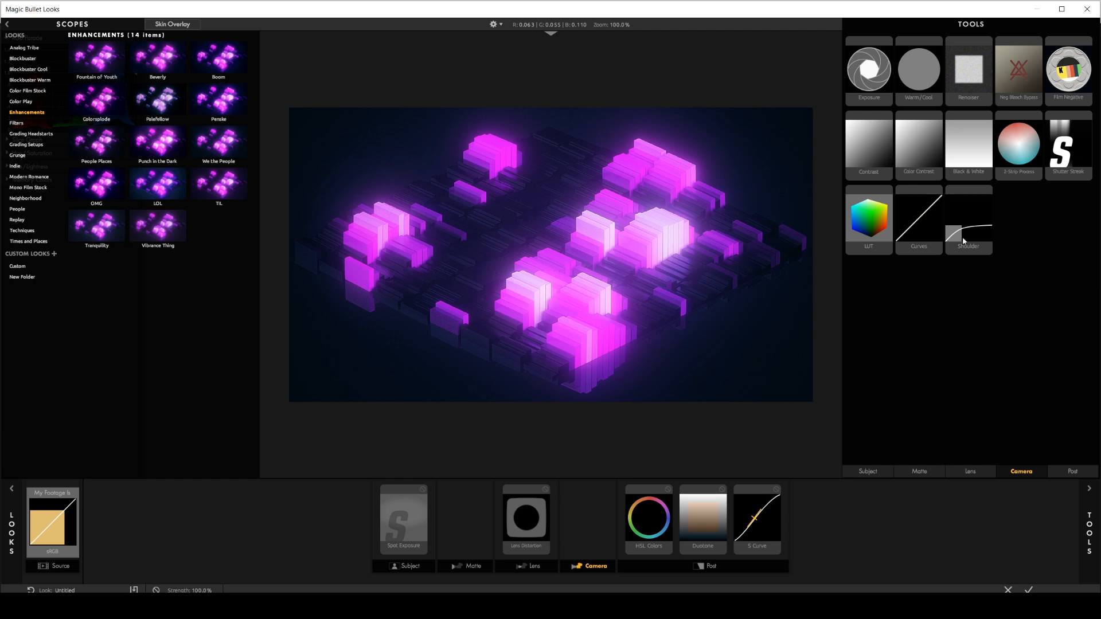
left_click(1070, 471)
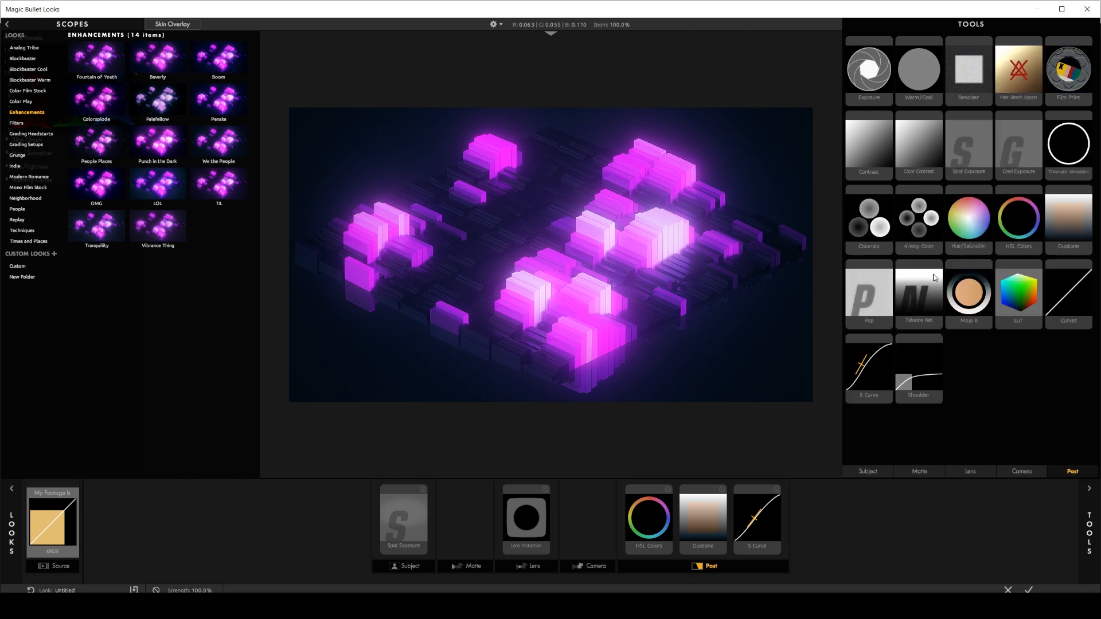
left_click_drag(966, 305, 785, 519)
left_click(1094, 508)
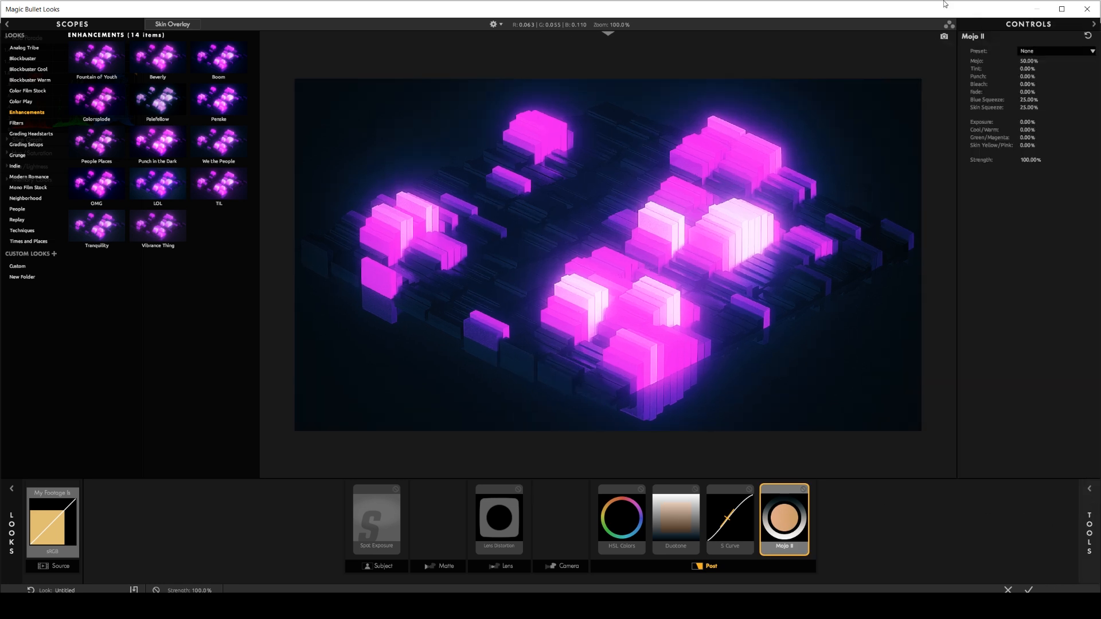
Lower Mojo II's Tint to -100% and compare the image with the tool switched off and on.
left_click_drag(1025, 69, 995, 68)
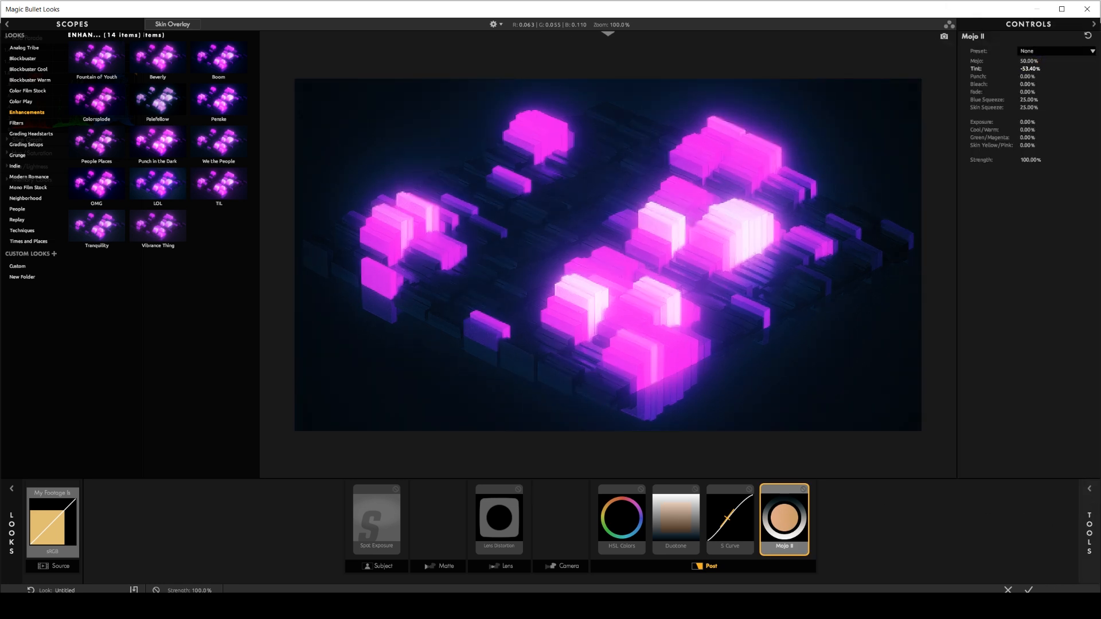
left_click(803, 489)
left_click(804, 490)
left_click(804, 490)
left_click(803, 489)
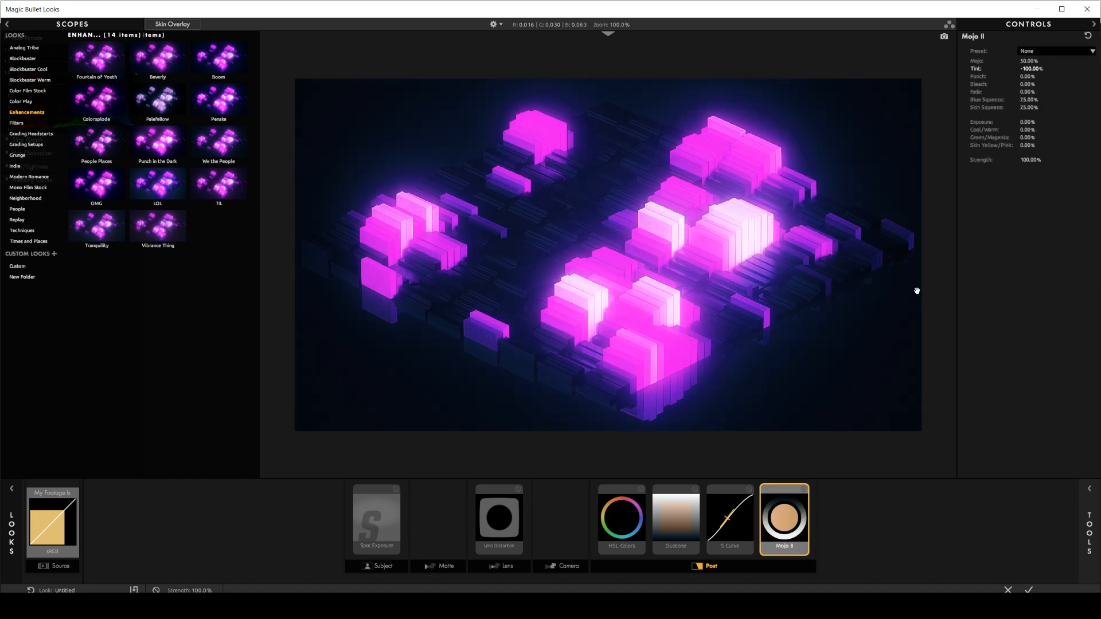
Set Mojo II's Strength to 20% and apply the look to the fifth adjustment layer.
left_click(1024, 160)
type("20")
key("Return")
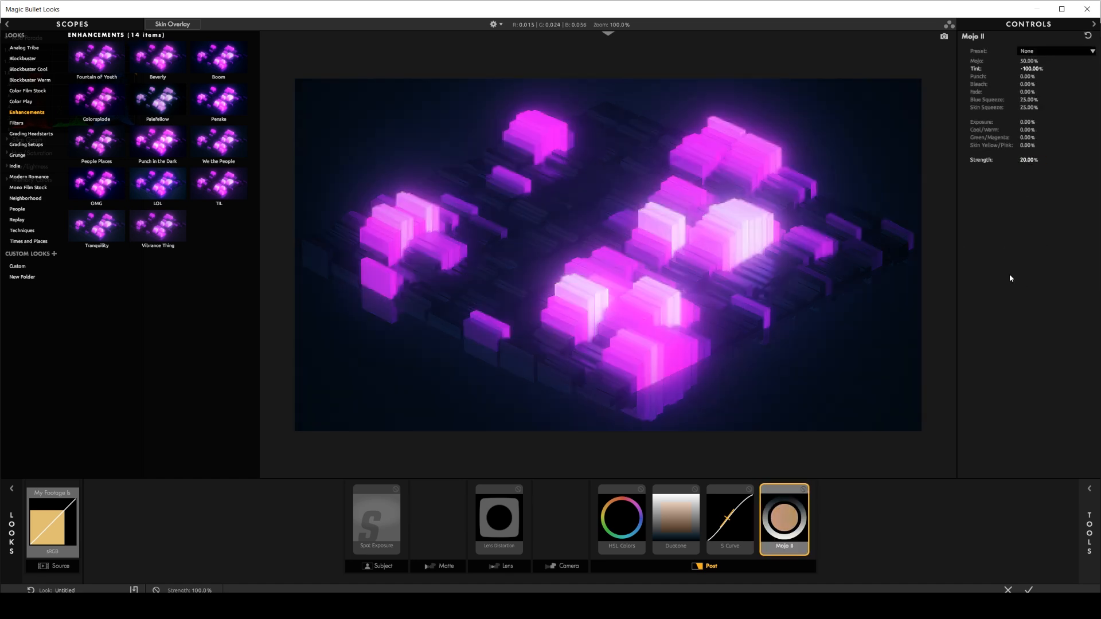
left_click(1028, 590)
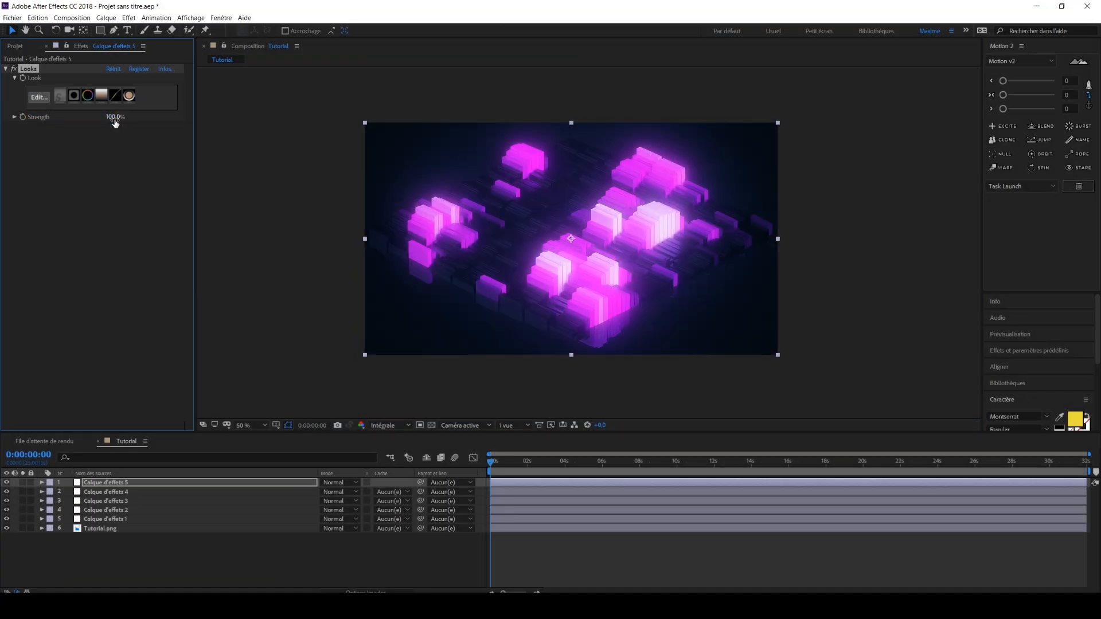
Reopen the look for editing, remove the Lens Distortion tool from it and apply the look to the fifth adjustment layer.
scroll(378, 209, "down", 2)
scroll(411, 225, "up", 2)
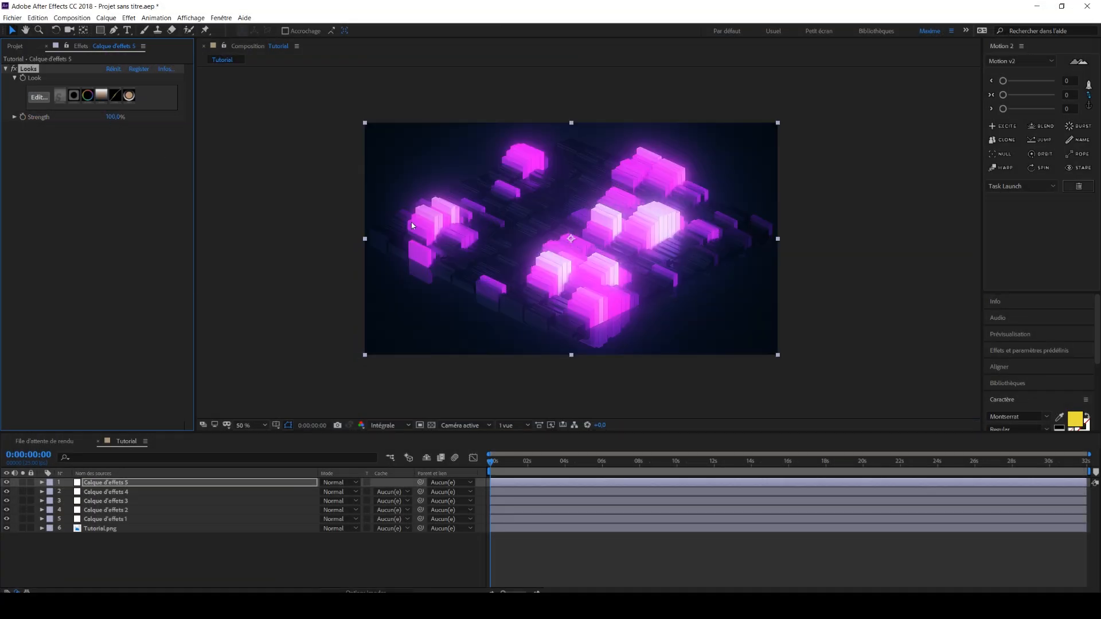
left_click(38, 97)
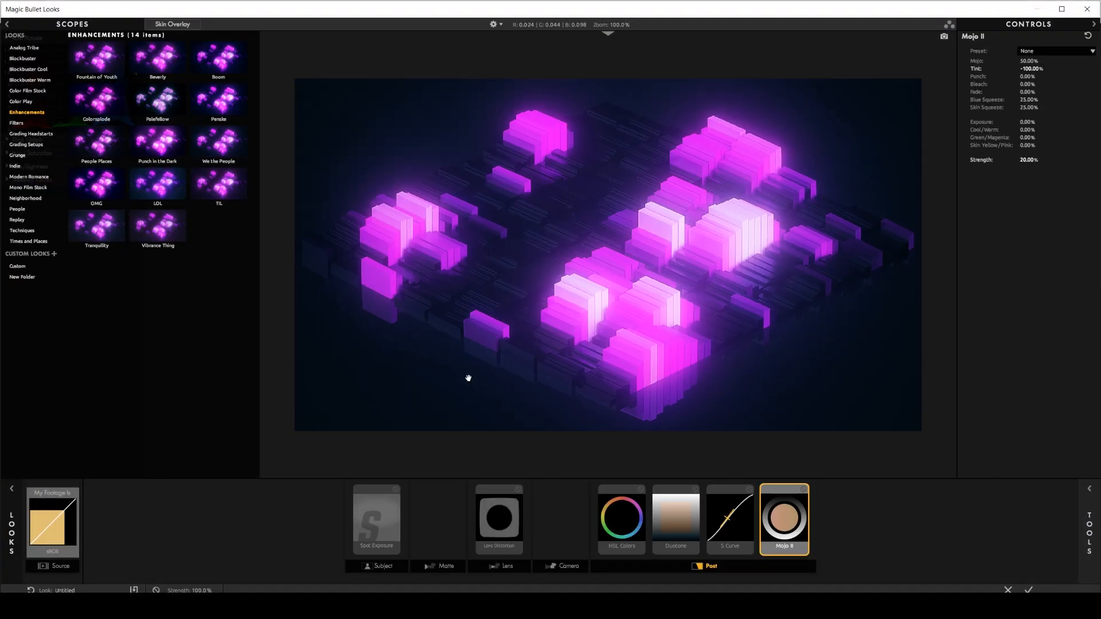
left_click_drag(491, 494, 998, 555)
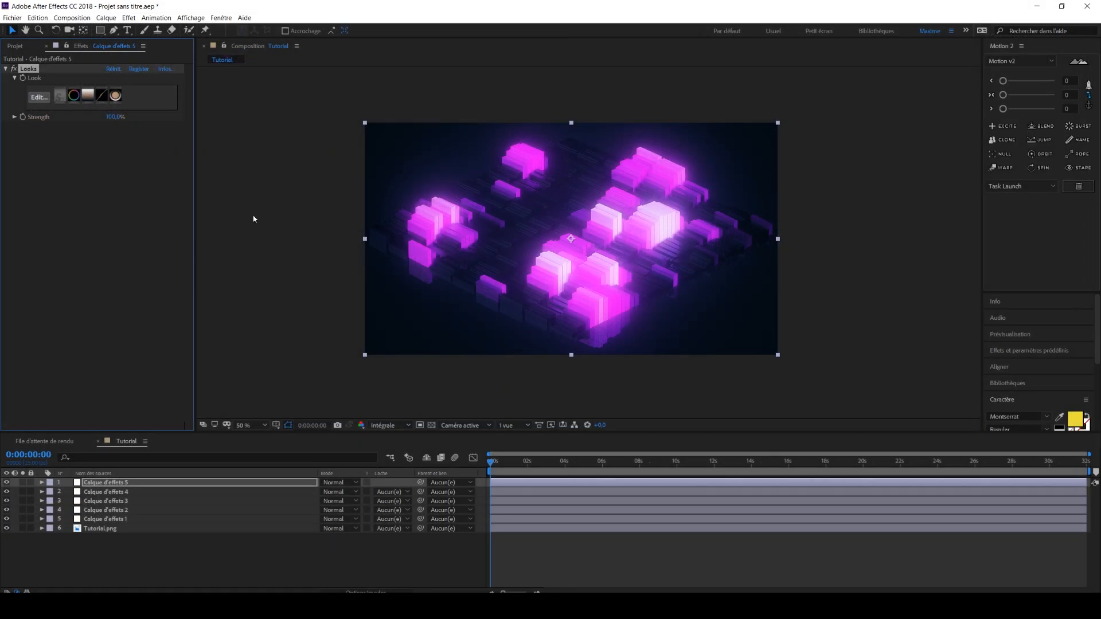
Set the Looks effect's overall Strength to 50% and compare the image with the effect switched off and on.
left_click(115, 117)
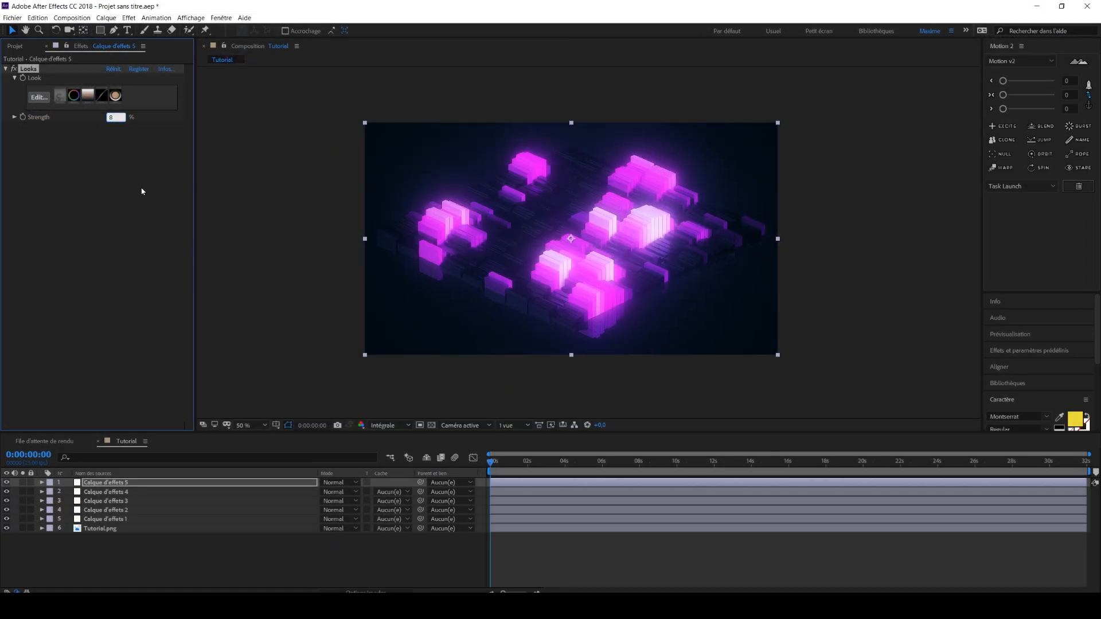
key("Return")
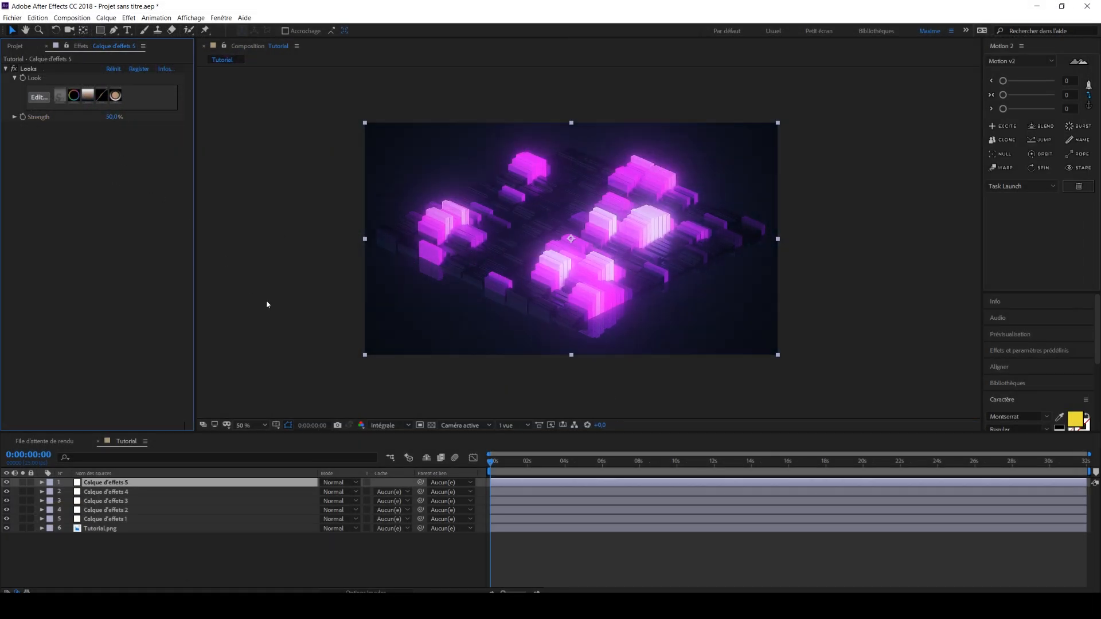
left_click(13, 70)
left_click(14, 70)
scroll(542, 217, "down", 3)
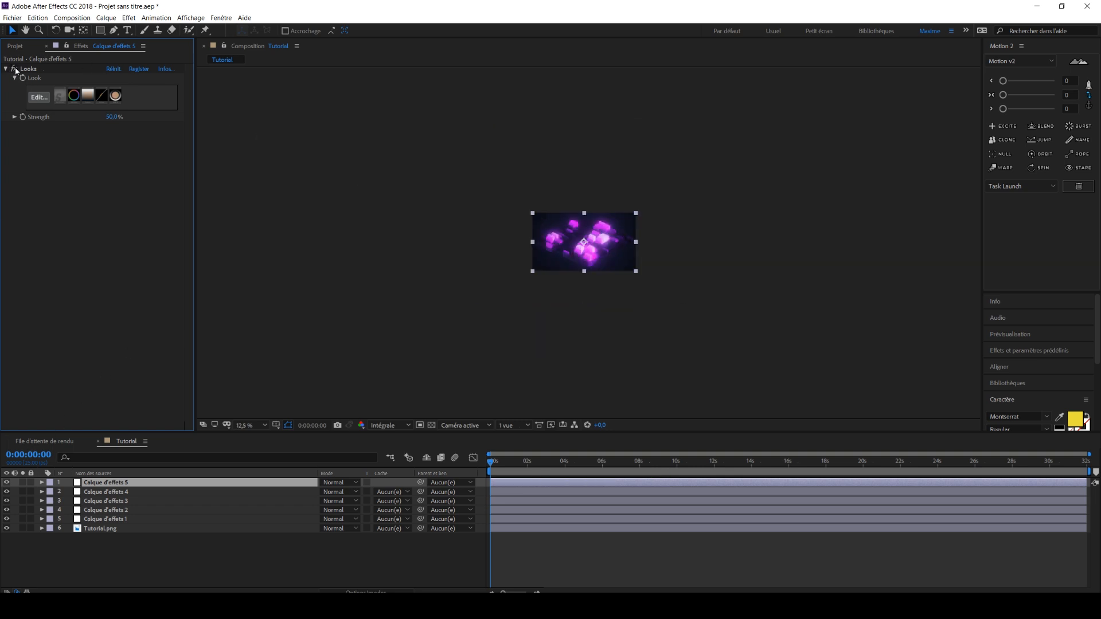
scroll(681, 292, "up", 6)
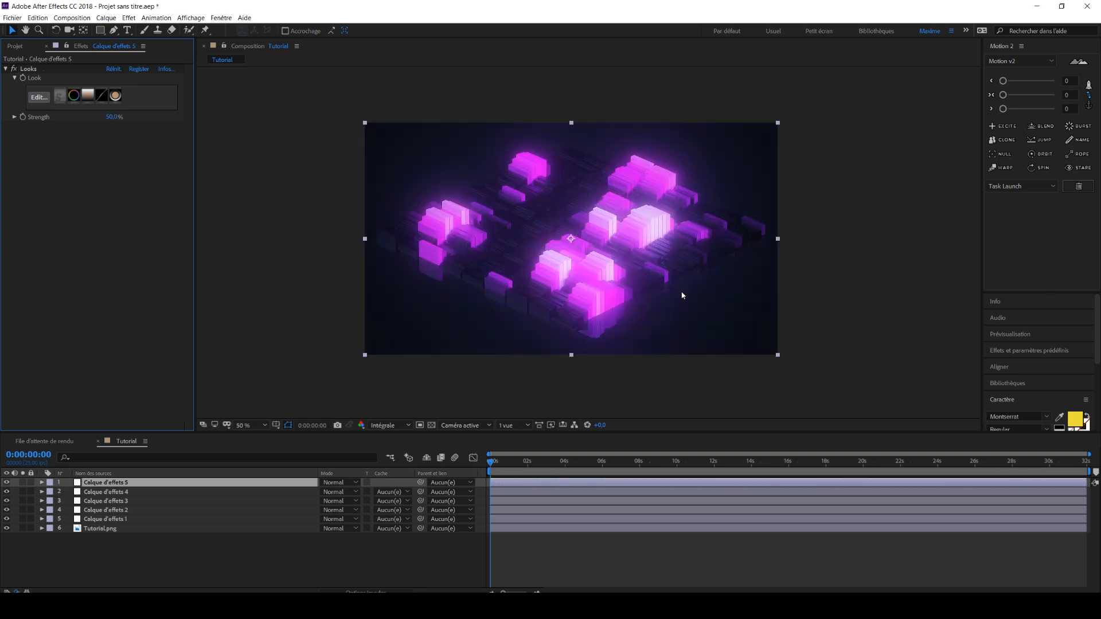
Solo and unsolo the Tutorial.png layer repeatedly to compare the ungraded render with the graded result.
scroll(600, 259, "down", 2)
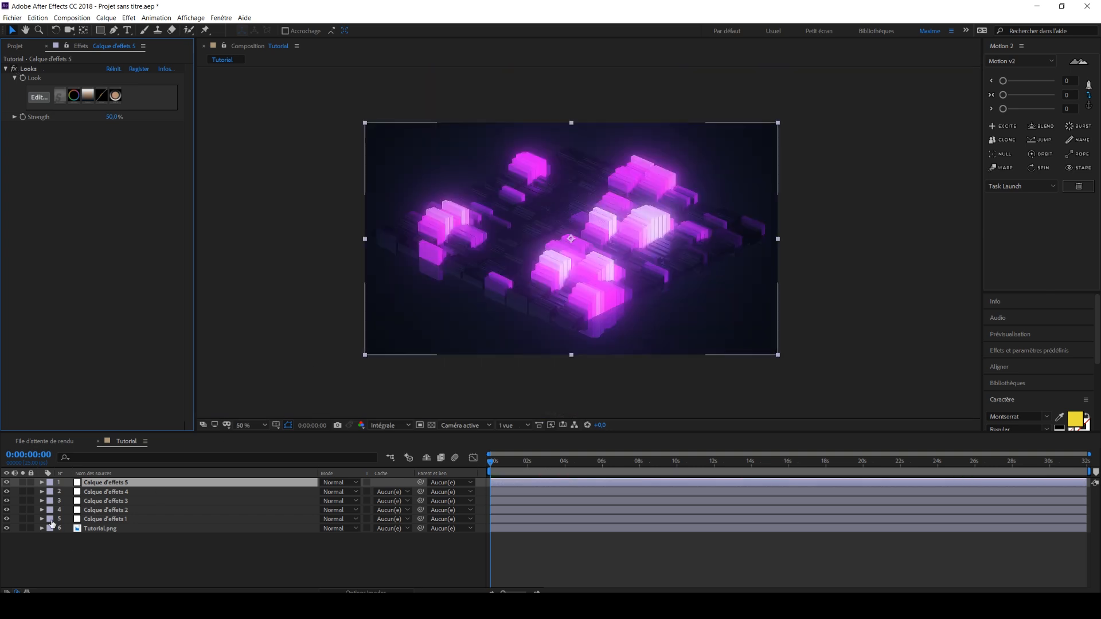
left_click(23, 529)
left_click(23, 528)
left_click(22, 528)
left_click(22, 528)
left_click(22, 528)
left_click(22, 528)
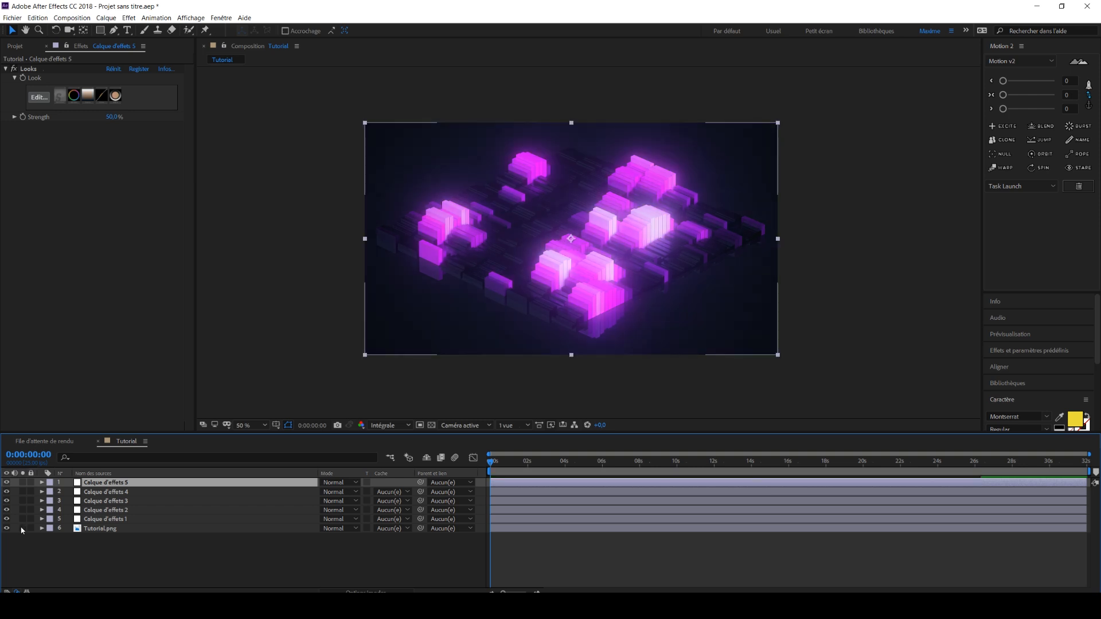
left_click(23, 528)
left_click(22, 528)
scroll(439, 276, "down", 4)
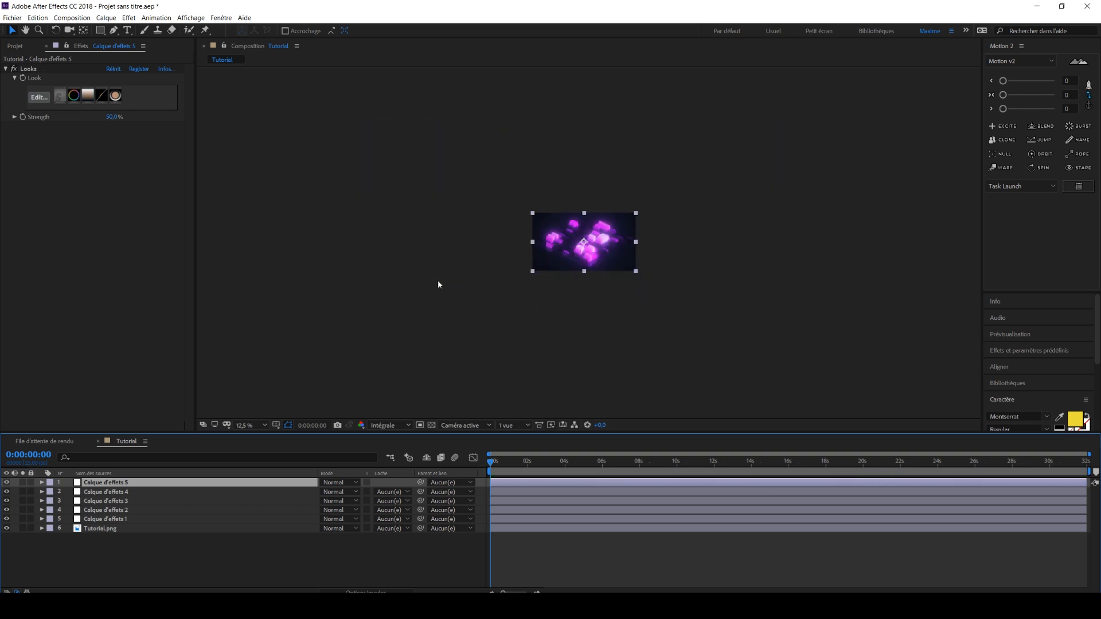
scroll(401, 283, "up", 2)
scroll(396, 283, "up", 2)
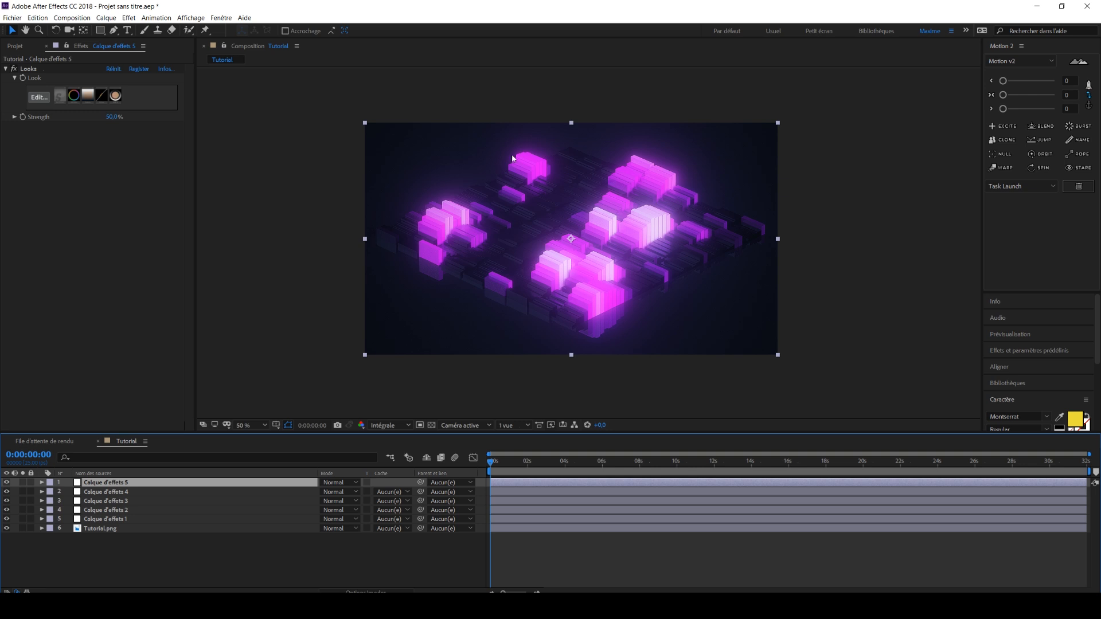
Maximize the composition view to examine the graded image at 100%, and restore the workspace layout.
key("grave")
scroll(452, 307, "up", 1)
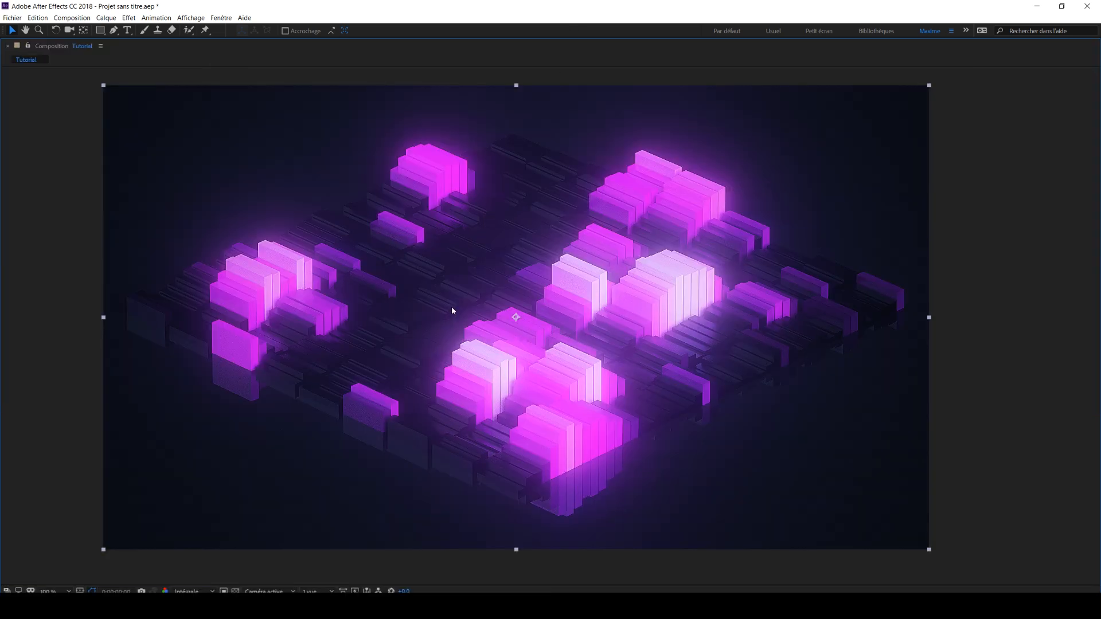
middle_click_drag(637, 322, 660, 318)
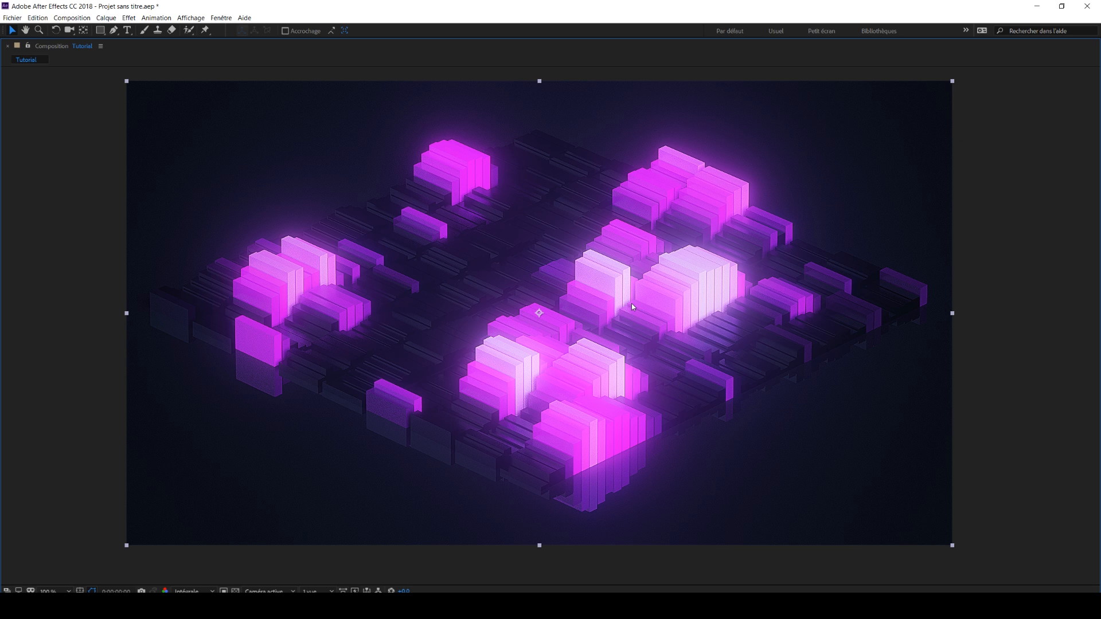
key("grave")
scroll(610, 291, "down", 1)
middle_click_drag(610, 291, 609, 301)
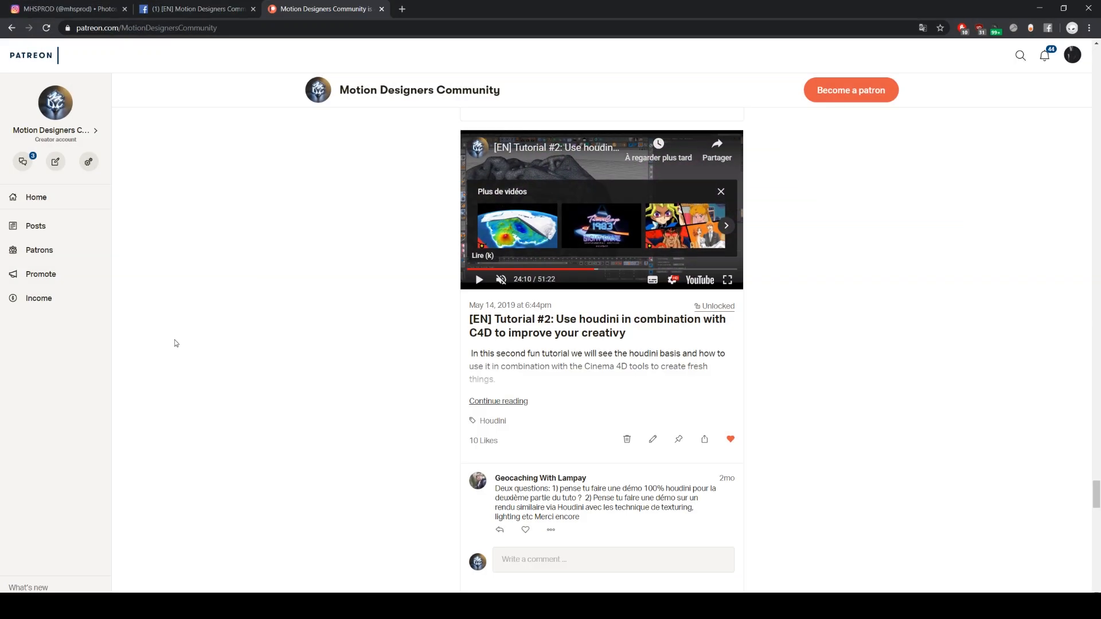
Switch to the web browser, open YouTube and search for "motion designers houdini".
left_click(161, 33)
type("youtube.com/?hl=fr&gl=FR")
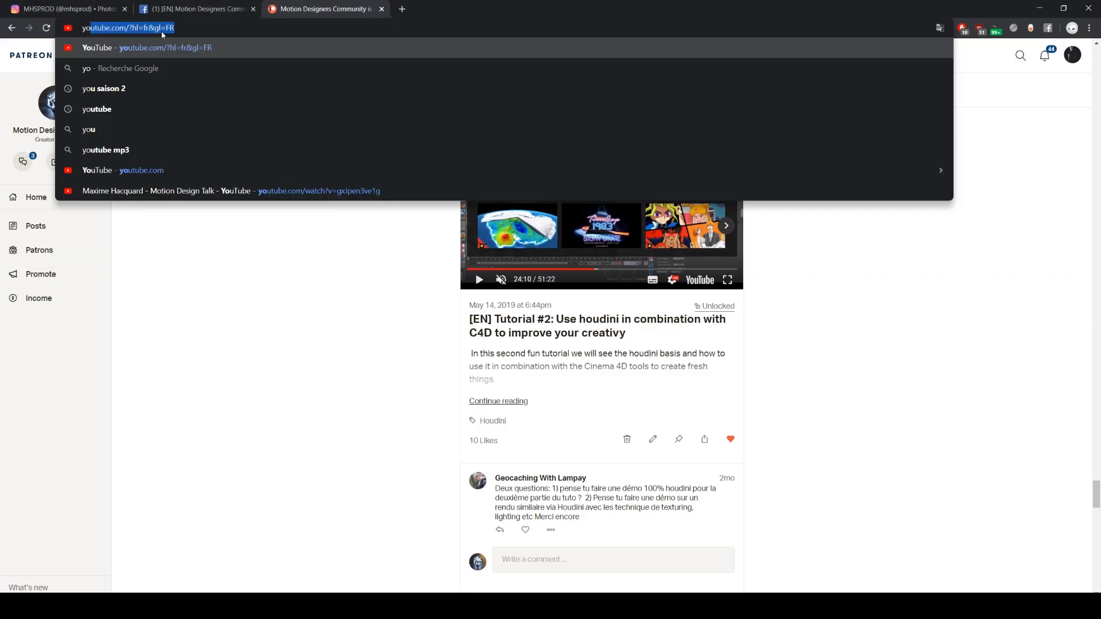
key("Return")
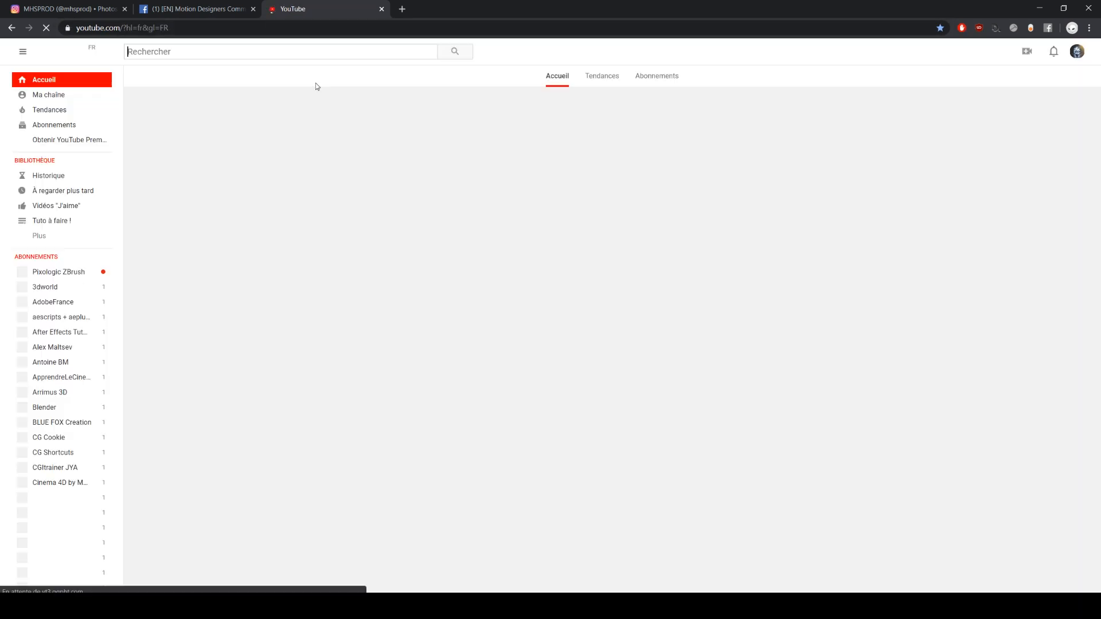
type("m")
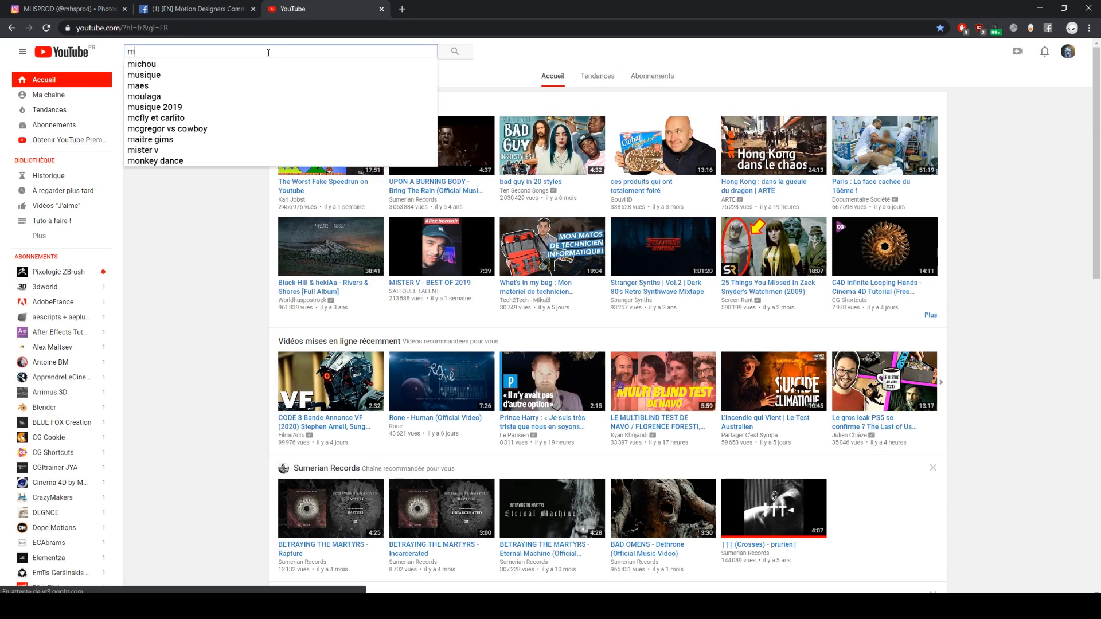
type("otion designers ")
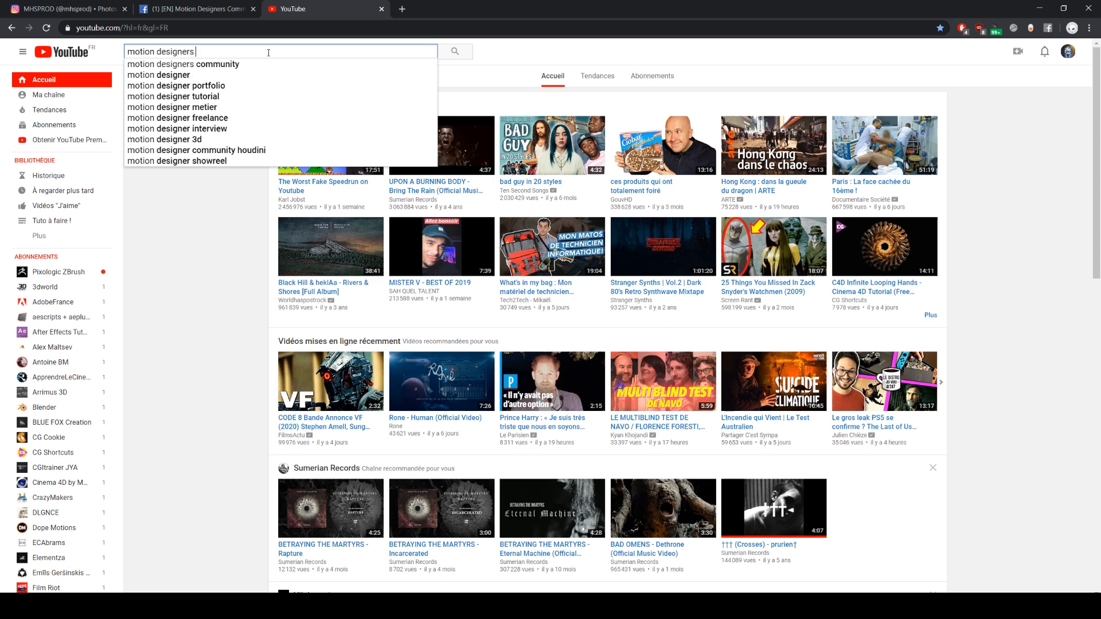
type("houdini")
key("Return")
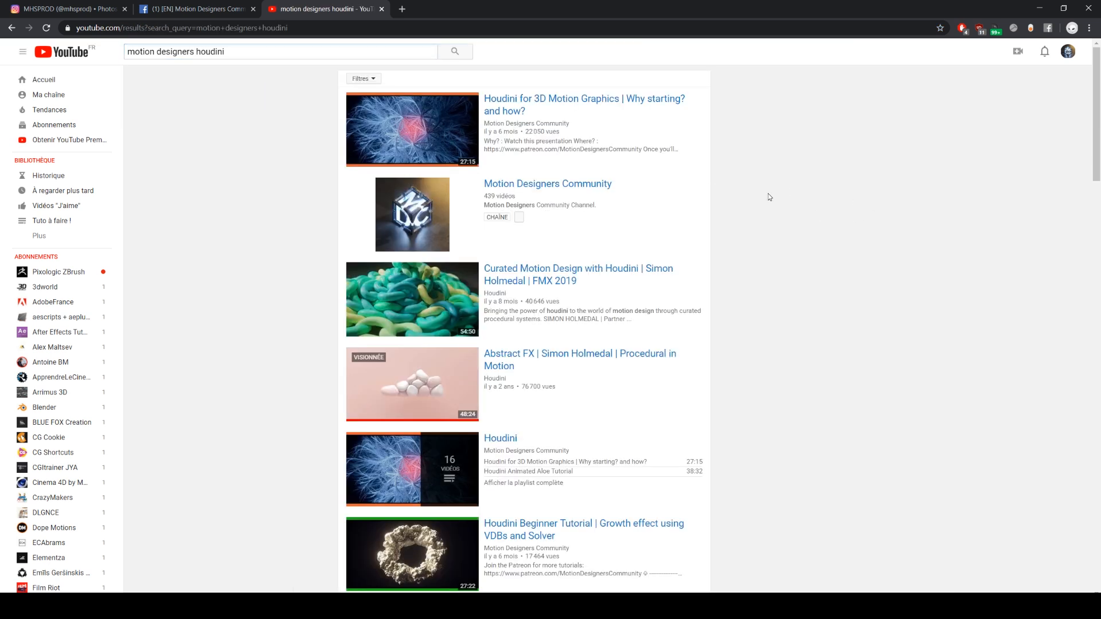
Open the Houdini Beginner Tutorials on "Growth effect using VDBs and Solver" and "Beautiful patterns using loops" in separate tabs.
scroll(260, 179, "down", 6)
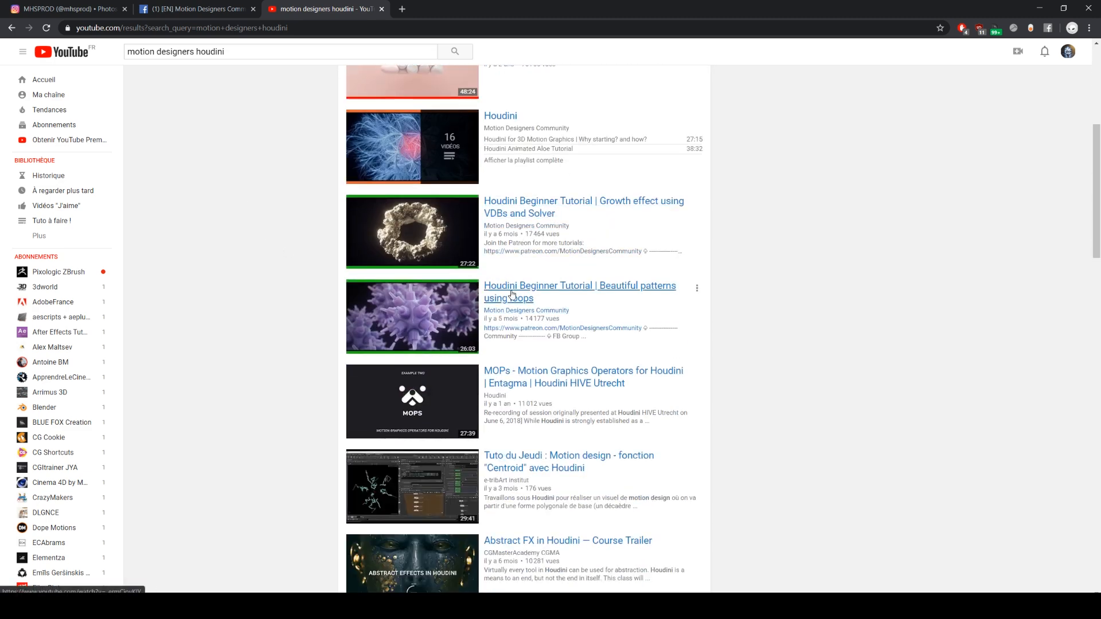
middle_click(533, 207)
middle_click(573, 287)
Skip the growth effect tutorial video forward to about 16:04 and look through the page below it.
left_click(417, 7)
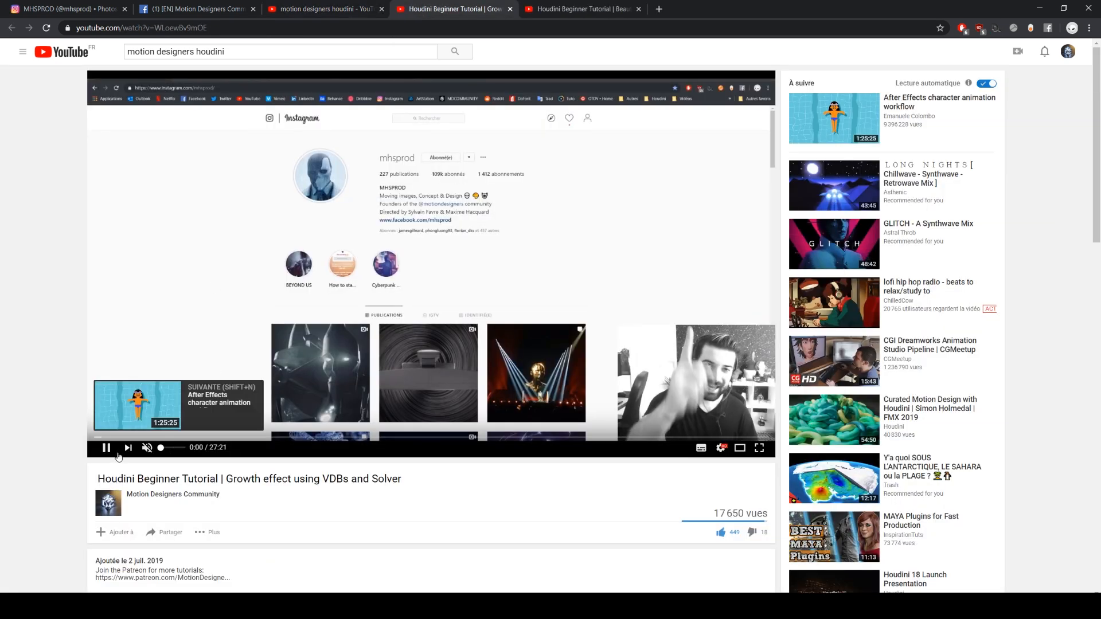
left_click_drag(331, 439, 492, 441)
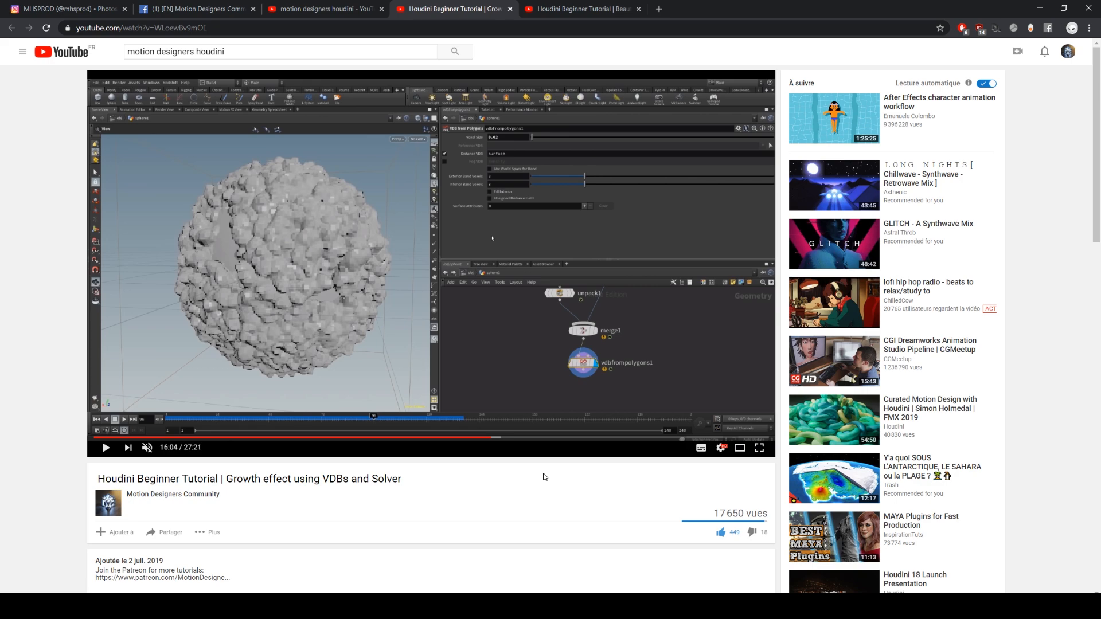
scroll(544, 477, "down", 3)
scroll(506, 489, "down", 6)
scroll(319, 437, "up", 7)
scroll(136, 415, "up", 2)
Skip through the "Beautiful patterns using loops" video, and change its rating to dislike and back to like.
left_click(579, 8)
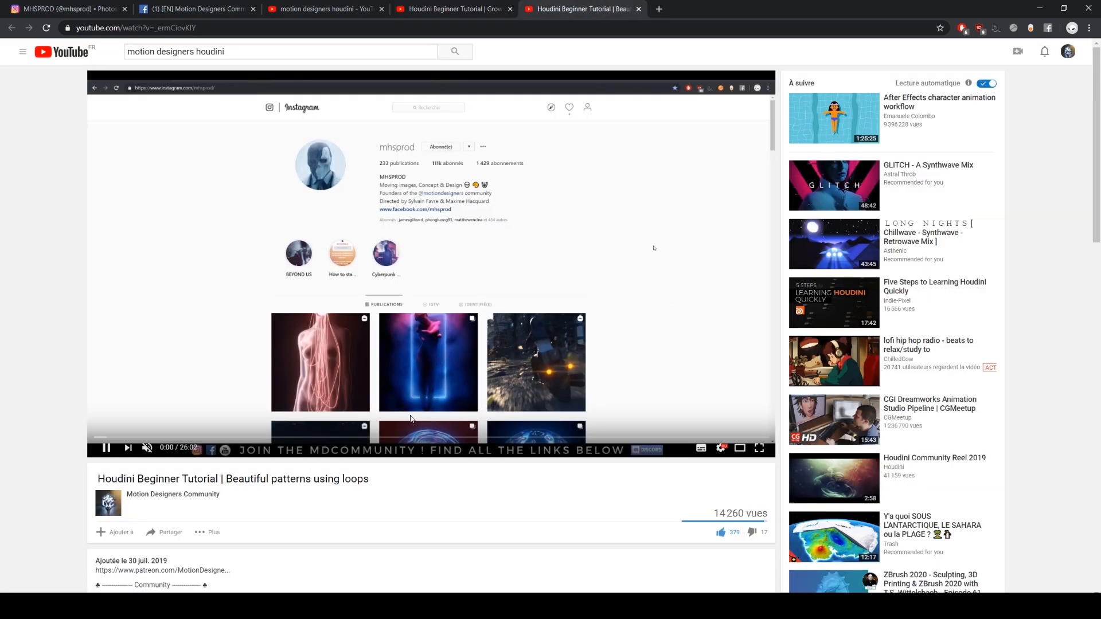
left_click(351, 437)
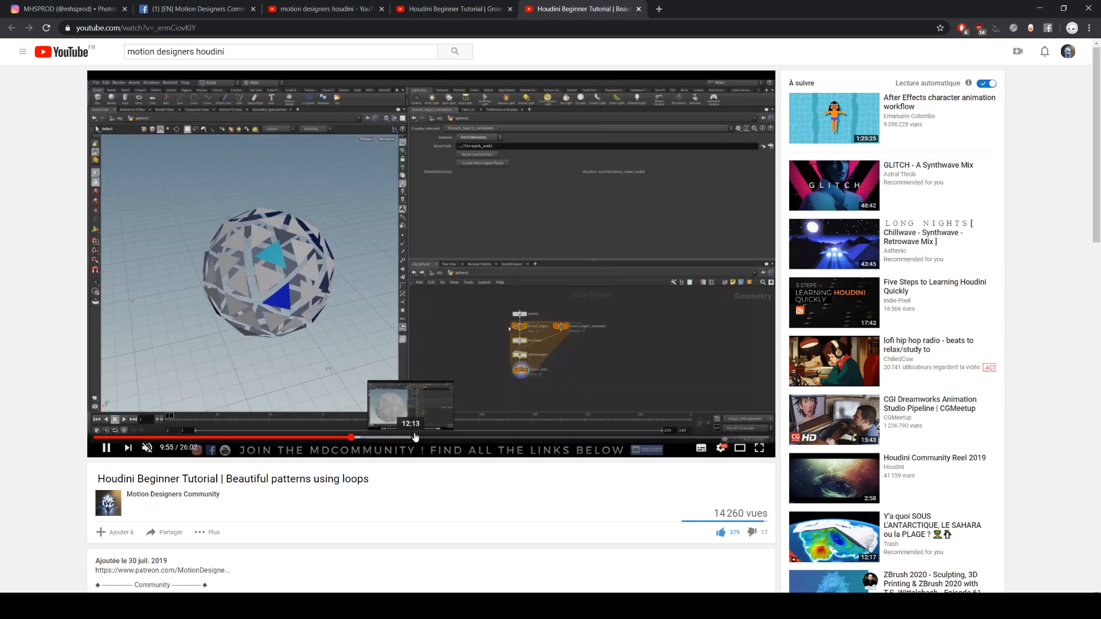
left_click(528, 437)
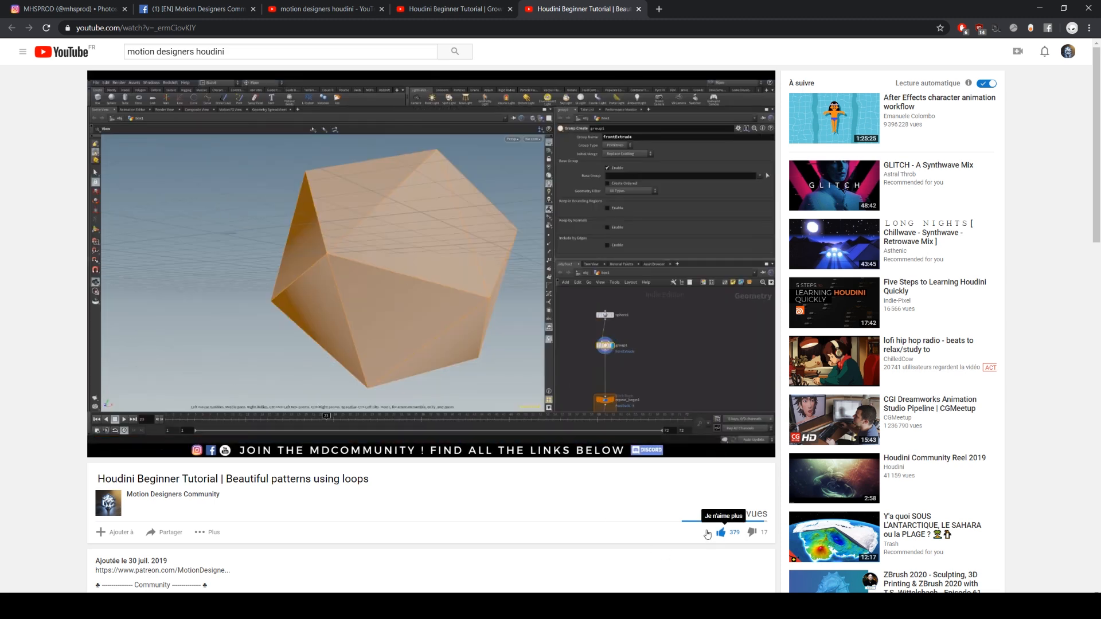
left_click(750, 533)
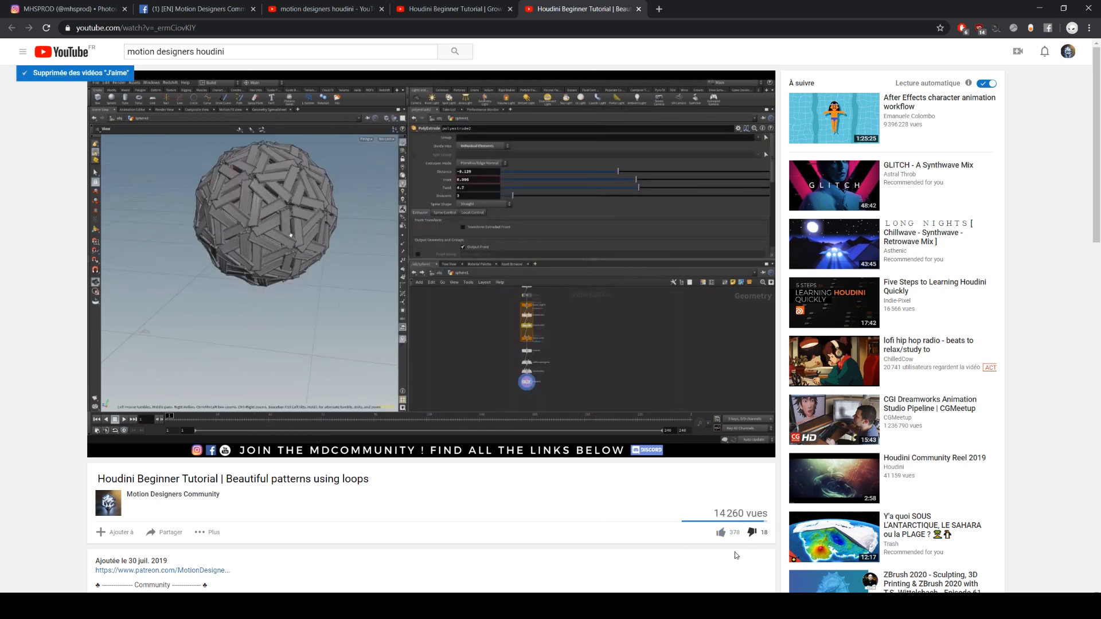
left_click(732, 533)
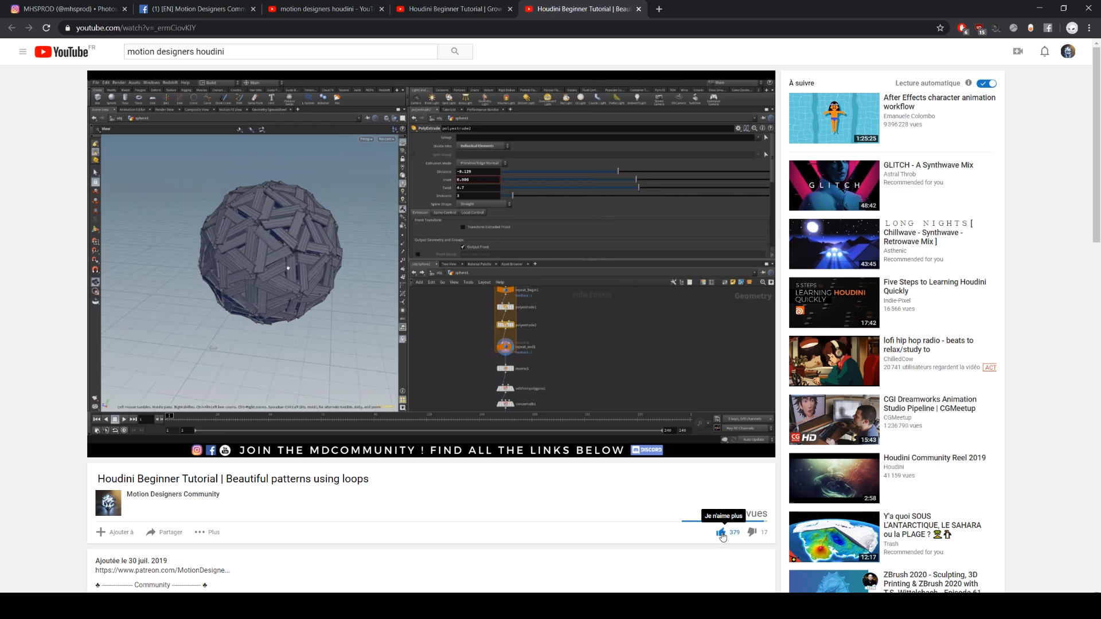
Return to the growth effect tutorial and look over its description and comments.
left_click(412, 14)
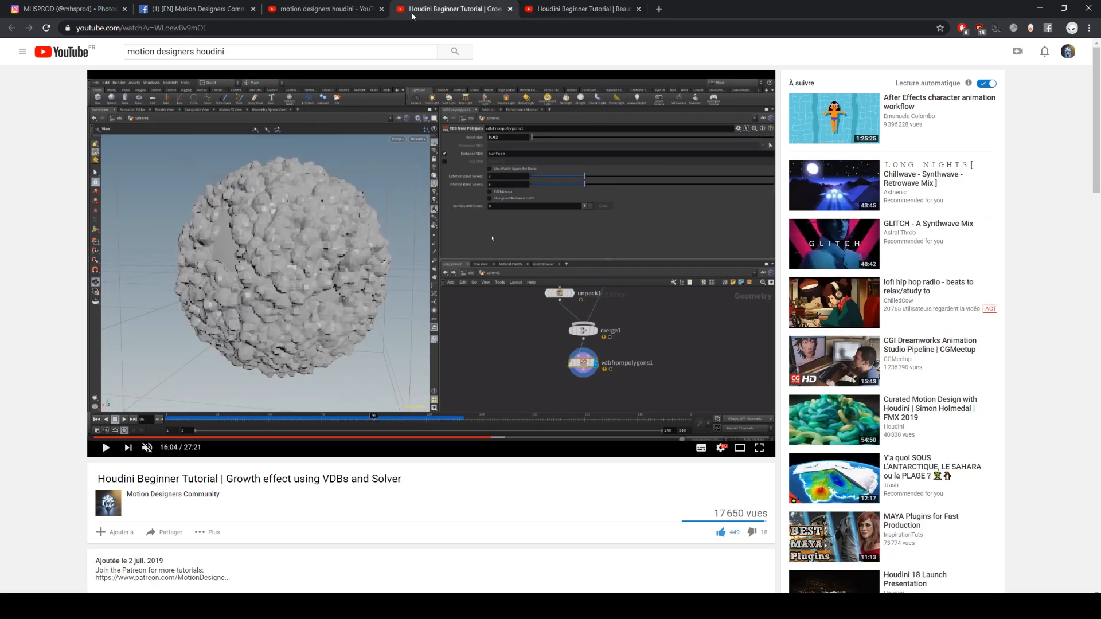
scroll(254, 283, "down", 5)
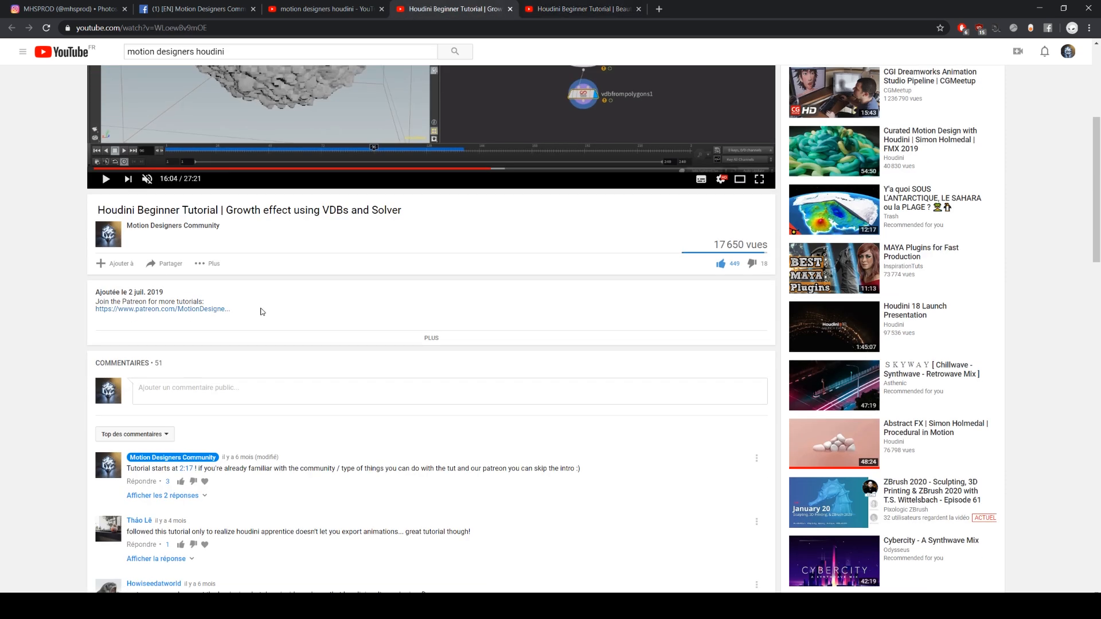
scroll(57, 275, "up", 4)
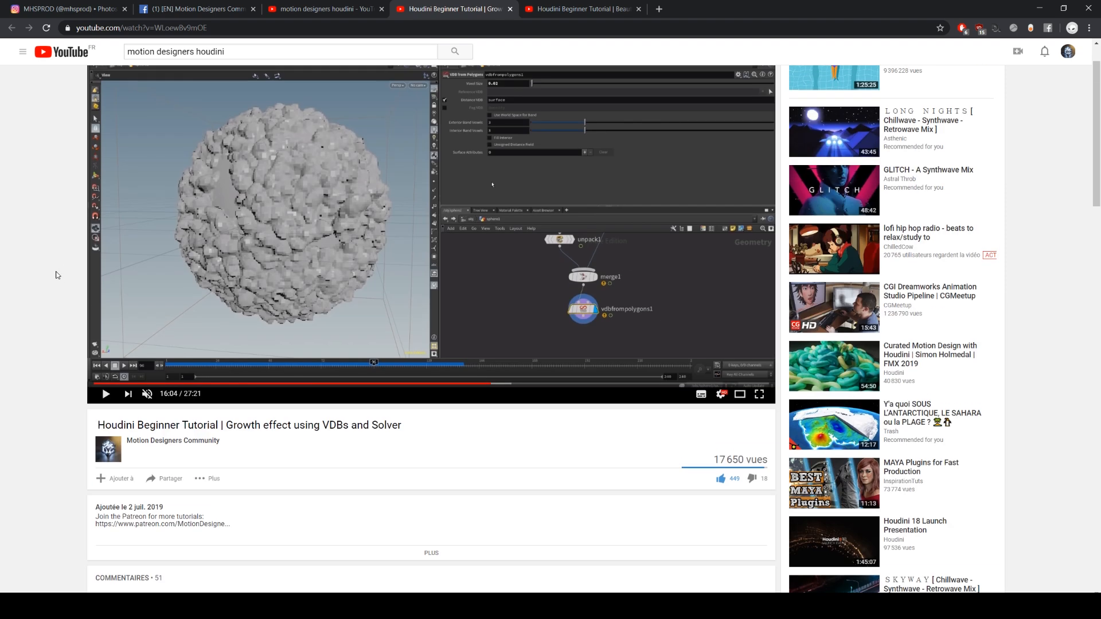
scroll(57, 275, "up", 1)
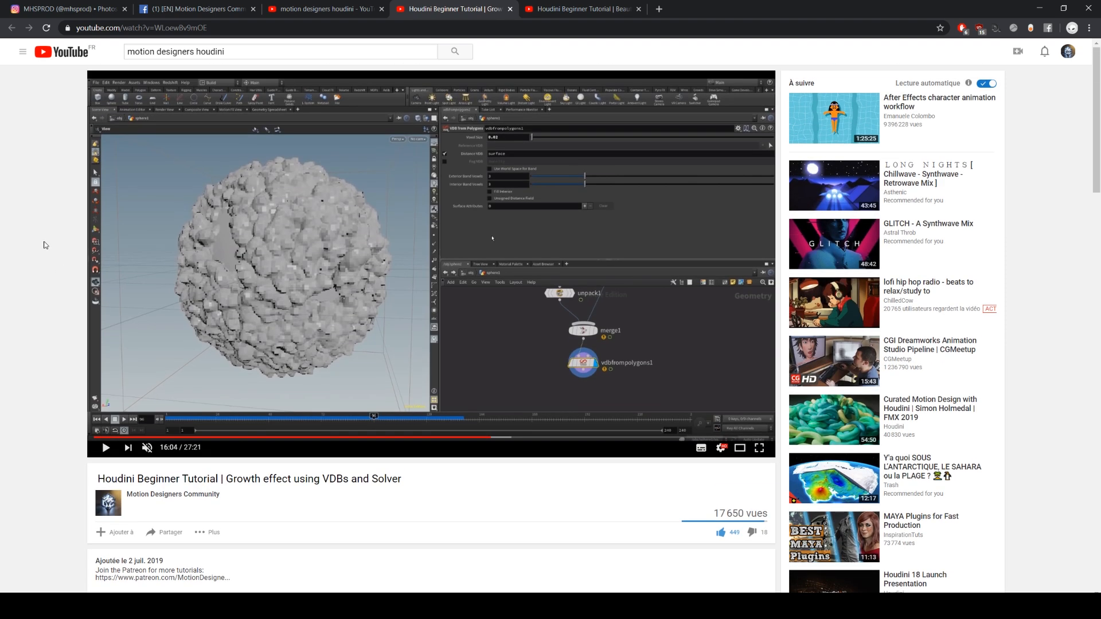
Go back to the Houdini search results and browse further down the list of videos.
left_click(304, 15)
scroll(288, 315, "down", 5)
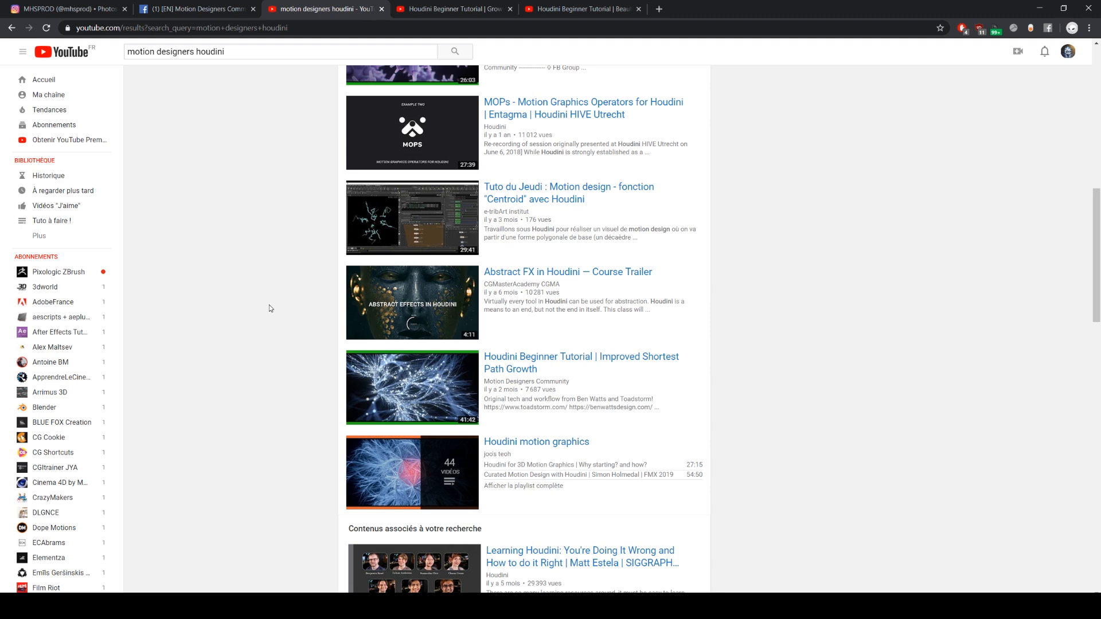
scroll(550, 367, "down", 6)
scroll(358, 333, "up", 8)
scroll(358, 332, "up", 8)
Open the Motion Designers Community channel and browse its uploaded videos.
left_click(577, 185)
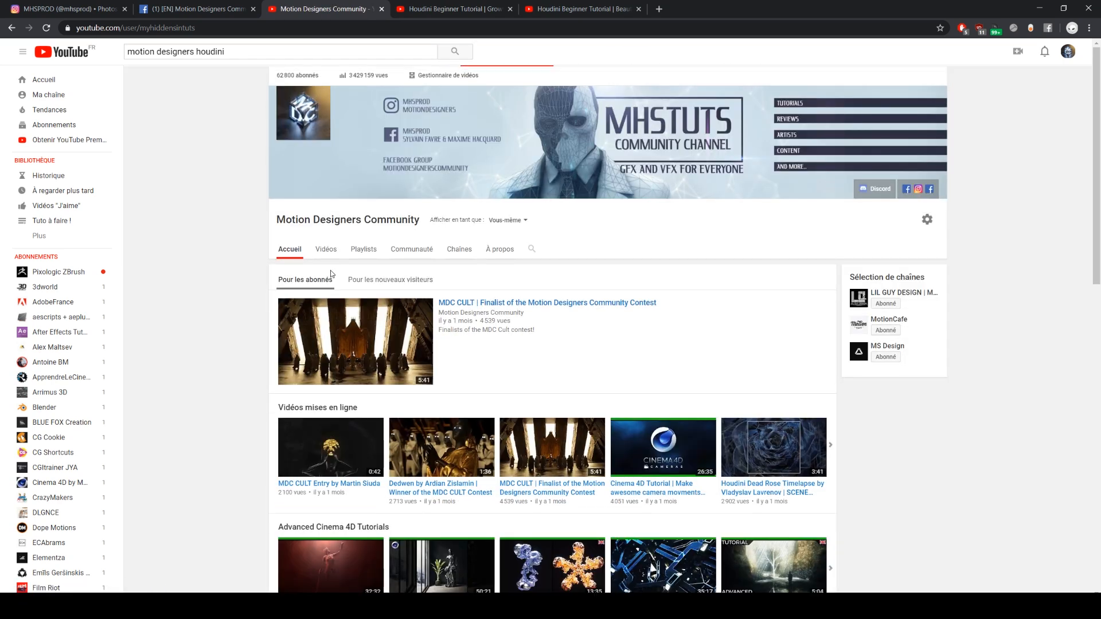
left_click(332, 250)
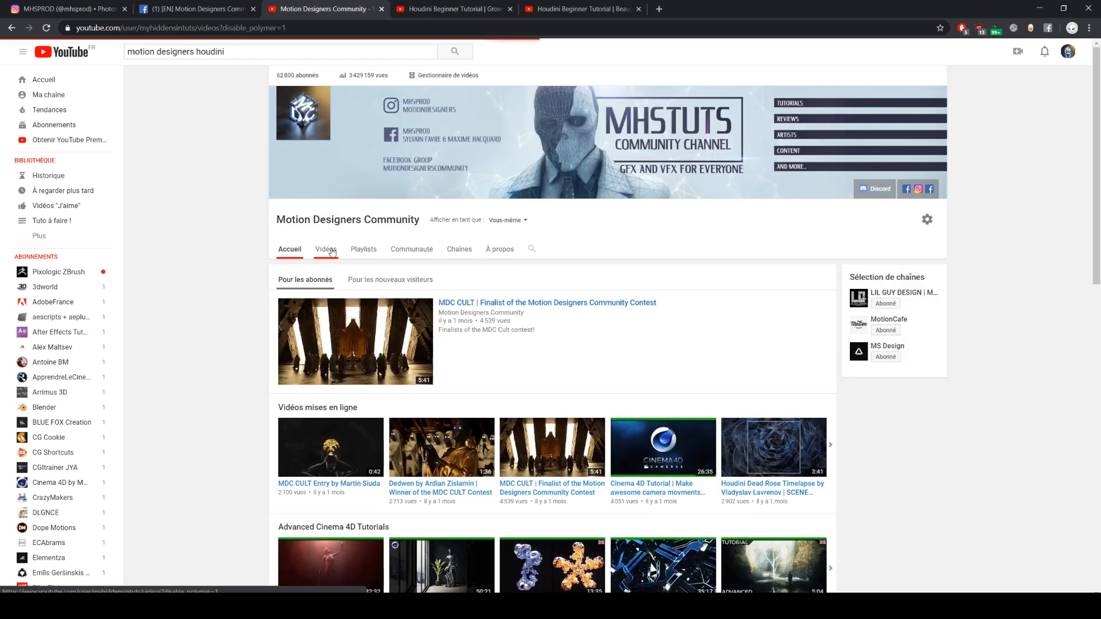
scroll(941, 309, "down", 4)
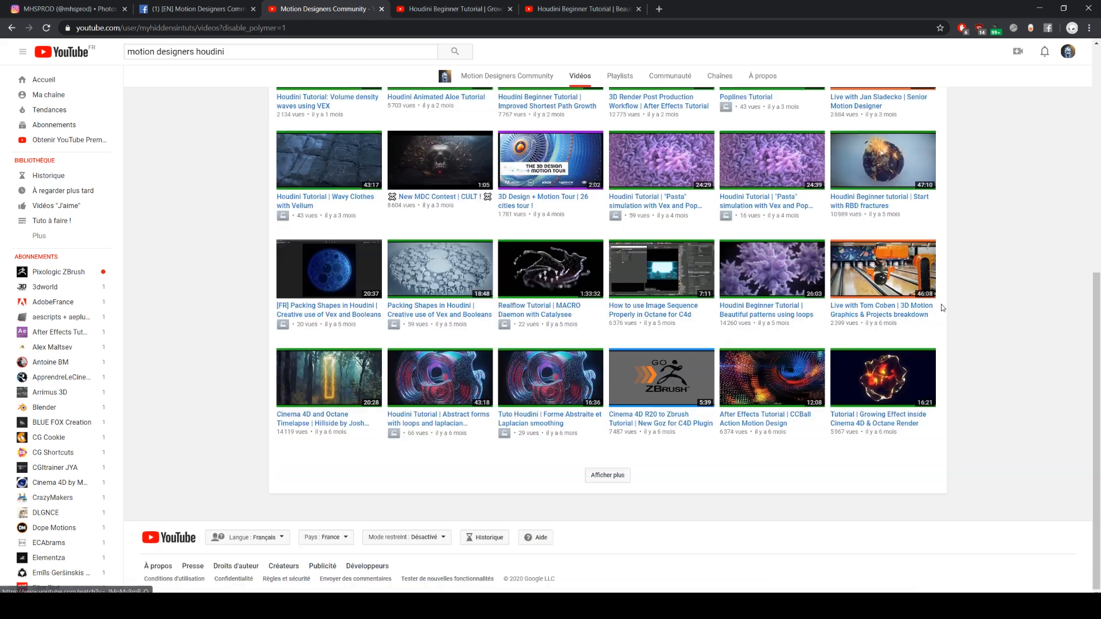
Load further batches of the Motion Designers Community channel's older videos and browse through them.
left_click(623, 470)
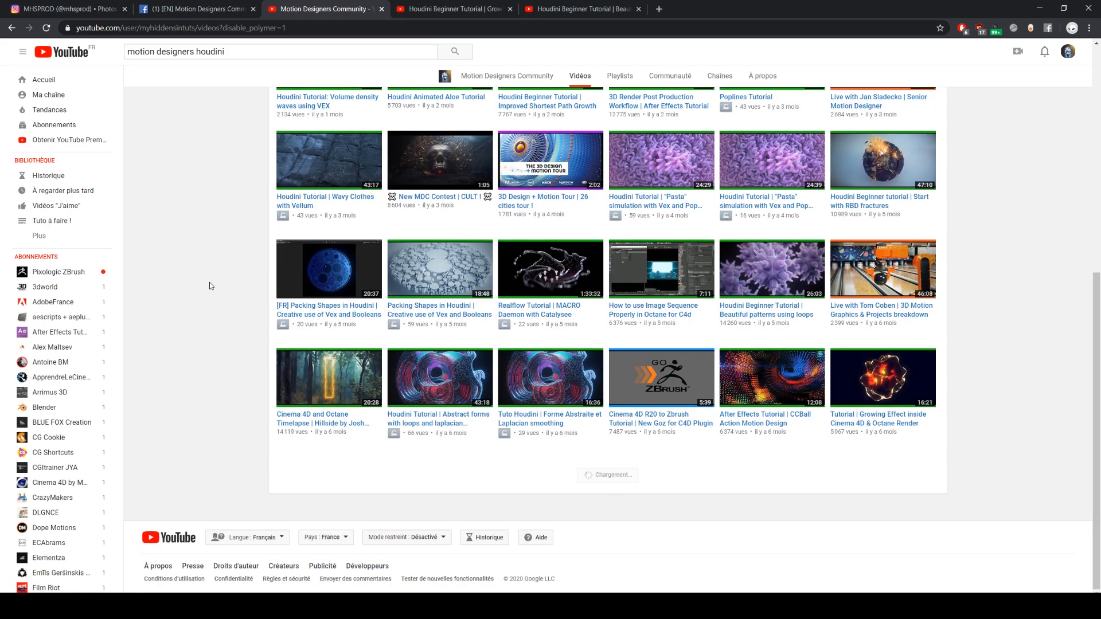
scroll(212, 281, "down", 10)
left_click(607, 480)
scroll(165, 251, "down", 10)
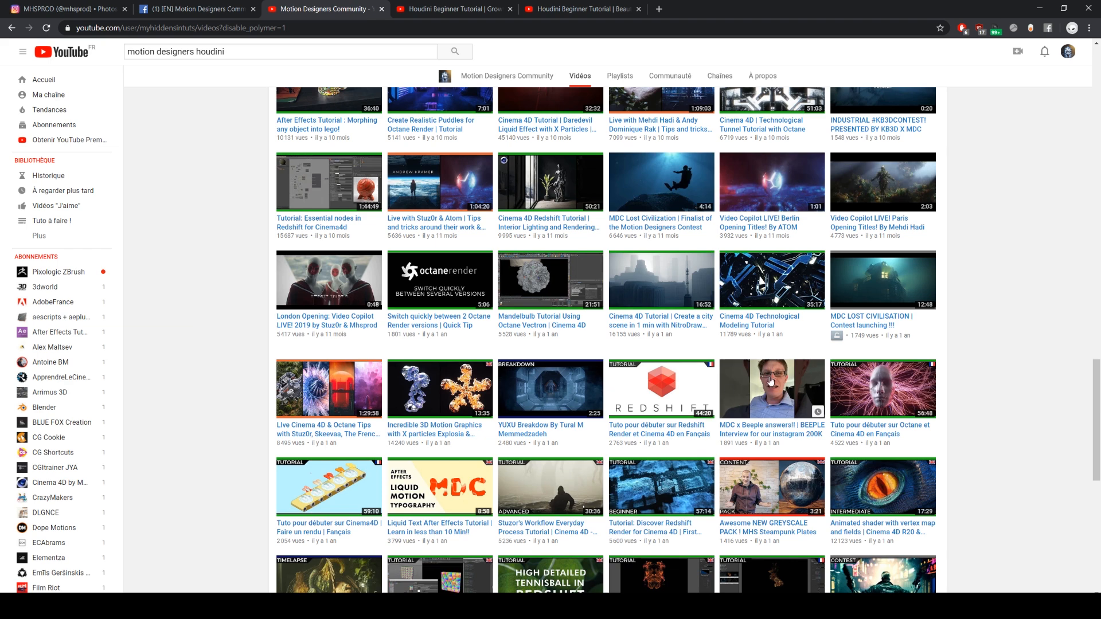
scroll(167, 294, "down", 5)
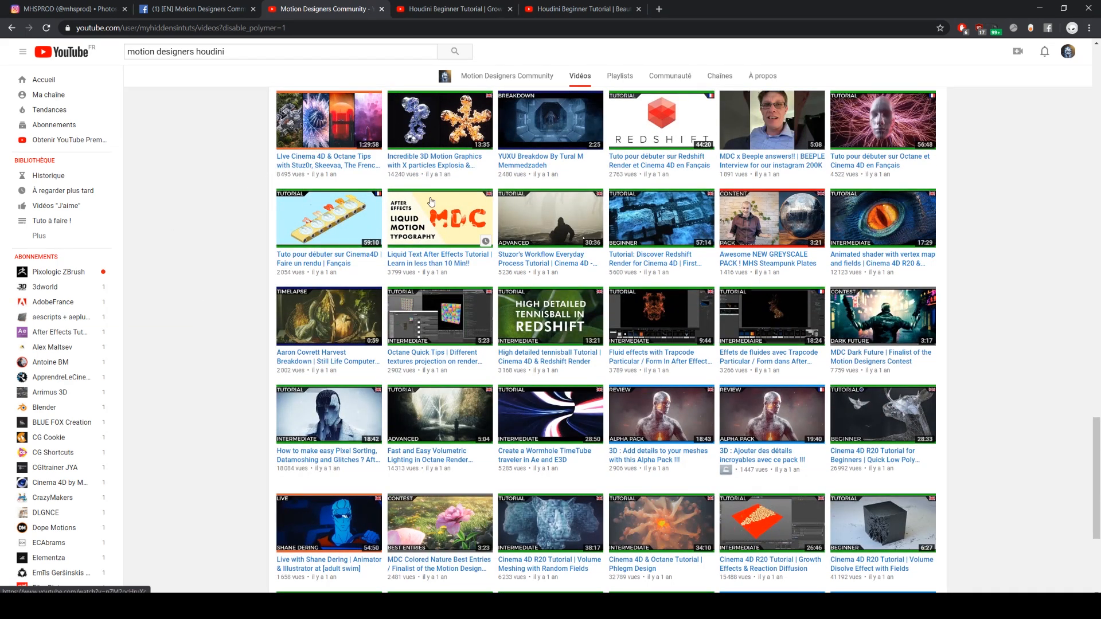
scroll(292, 313, "down", 4)
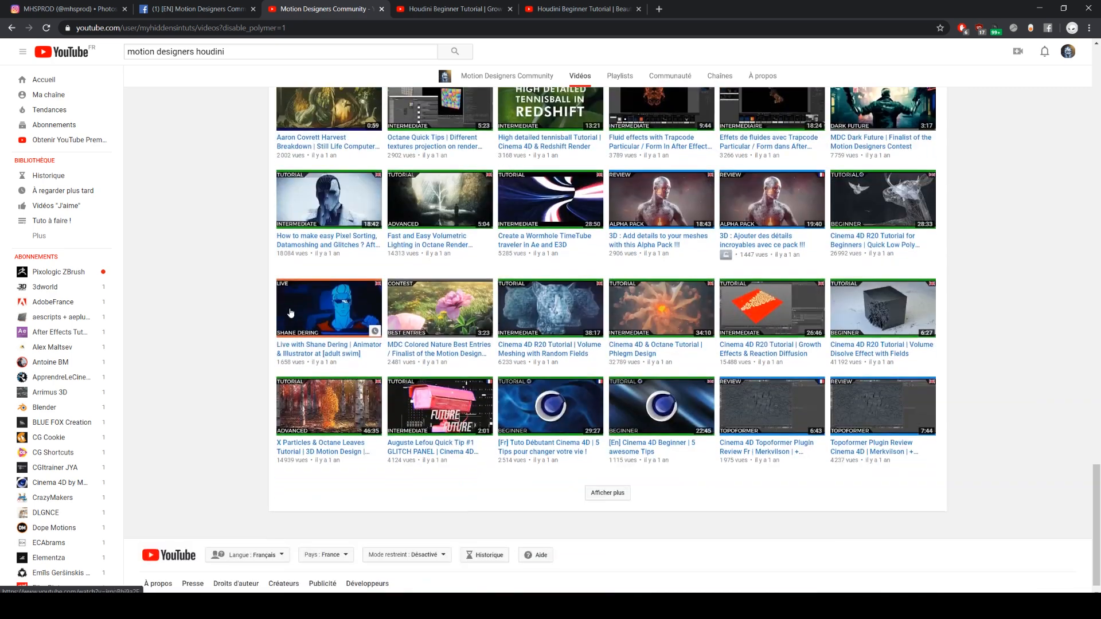
scroll(292, 313, "down", 1)
left_click(608, 475)
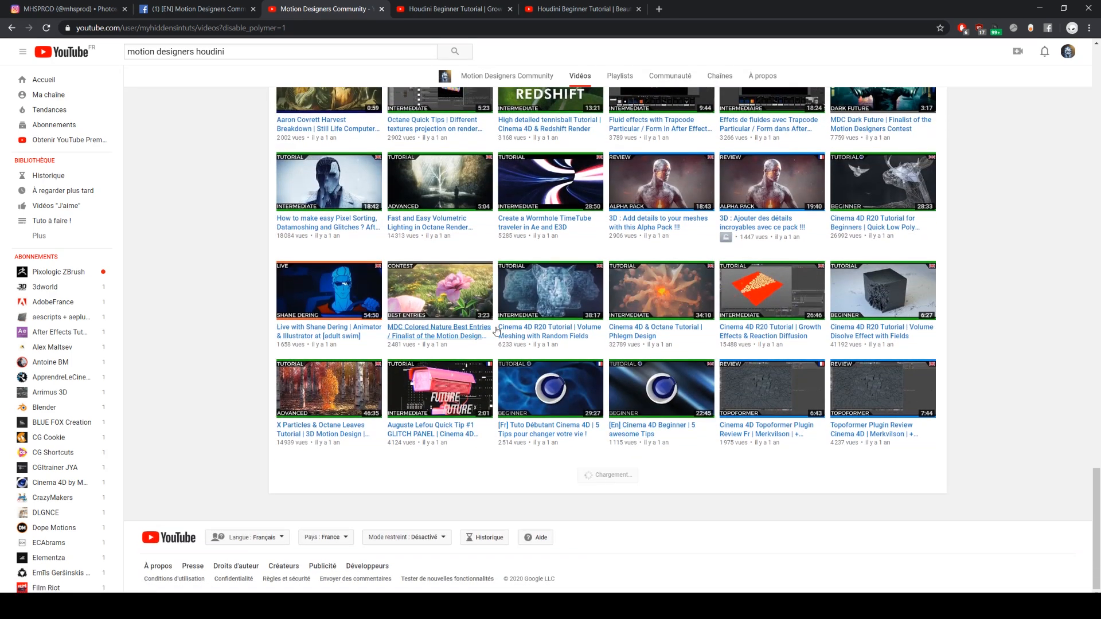
scroll(492, 325, "down", 8)
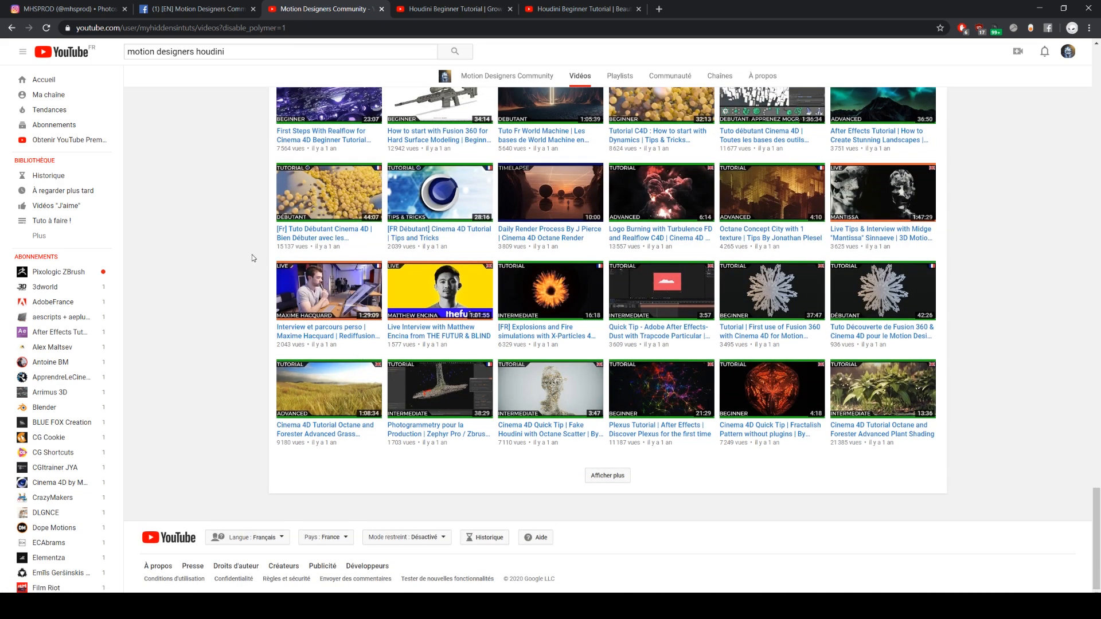
scroll(138, 229, "up", 7)
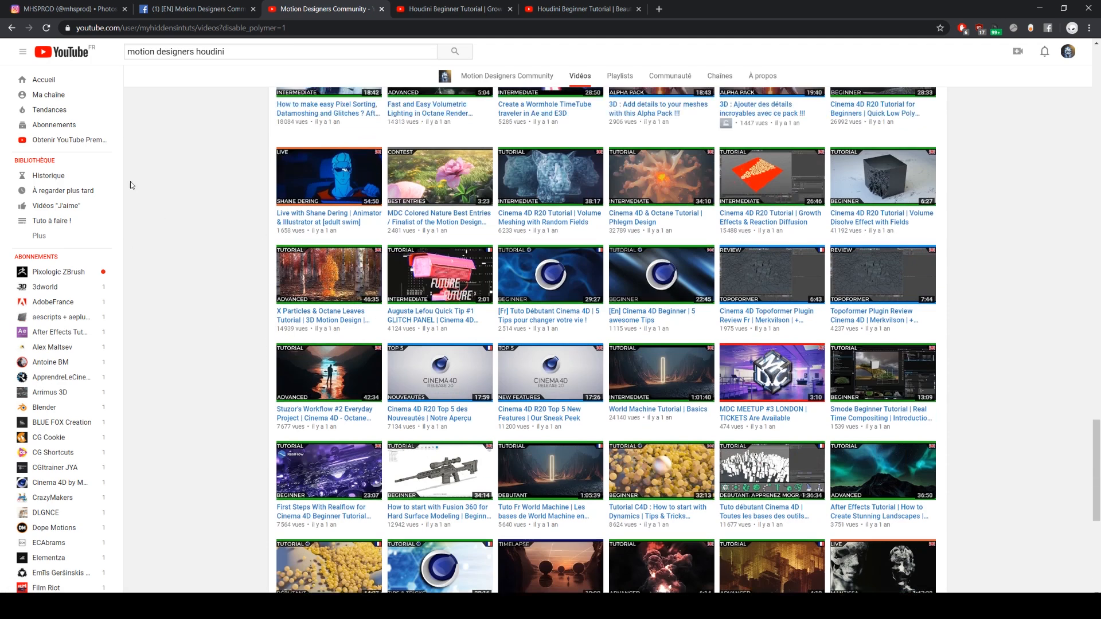
Show the top of the mhsprod Instagram profile and return to the graded composition in After Effects.
left_click(63, 9)
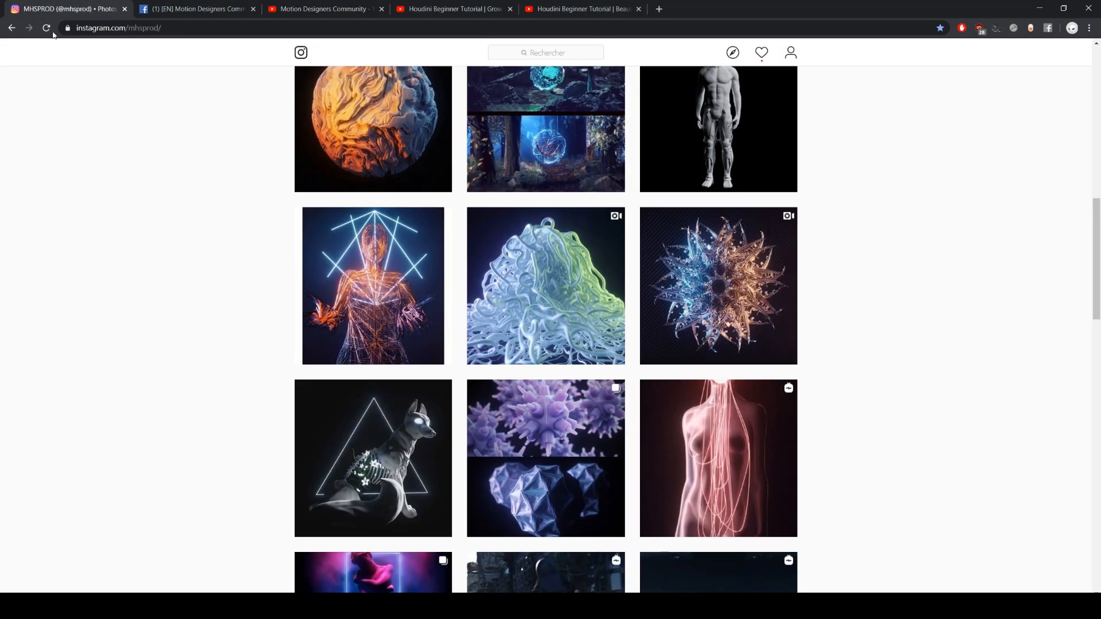
scroll(181, 290, "up", 5)
scroll(181, 290, "up", 7)
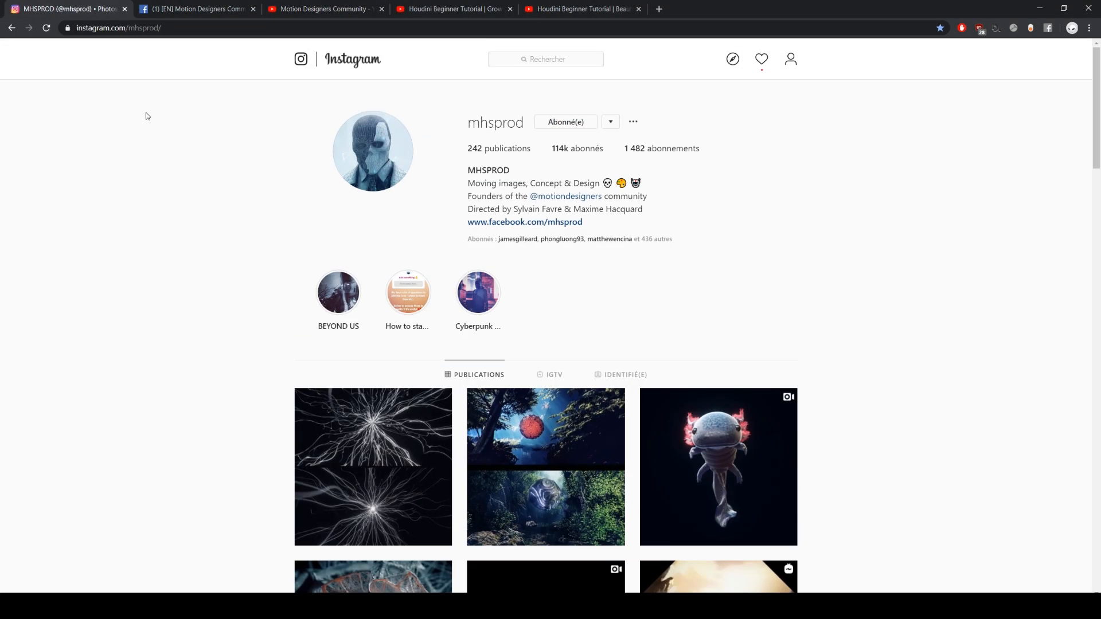
left_click(1041, 11)
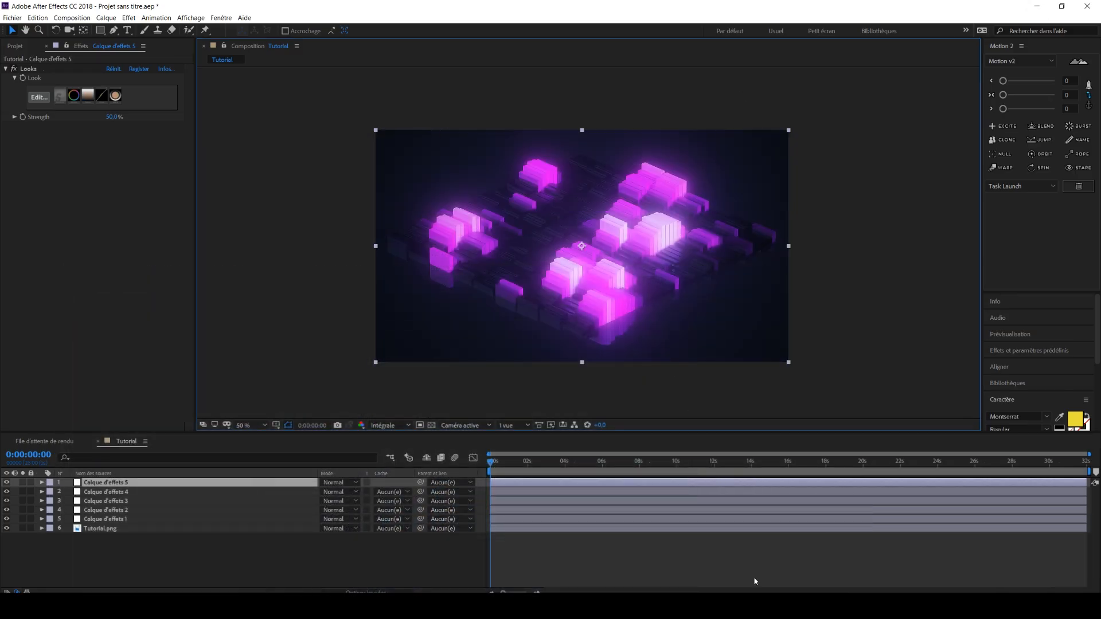